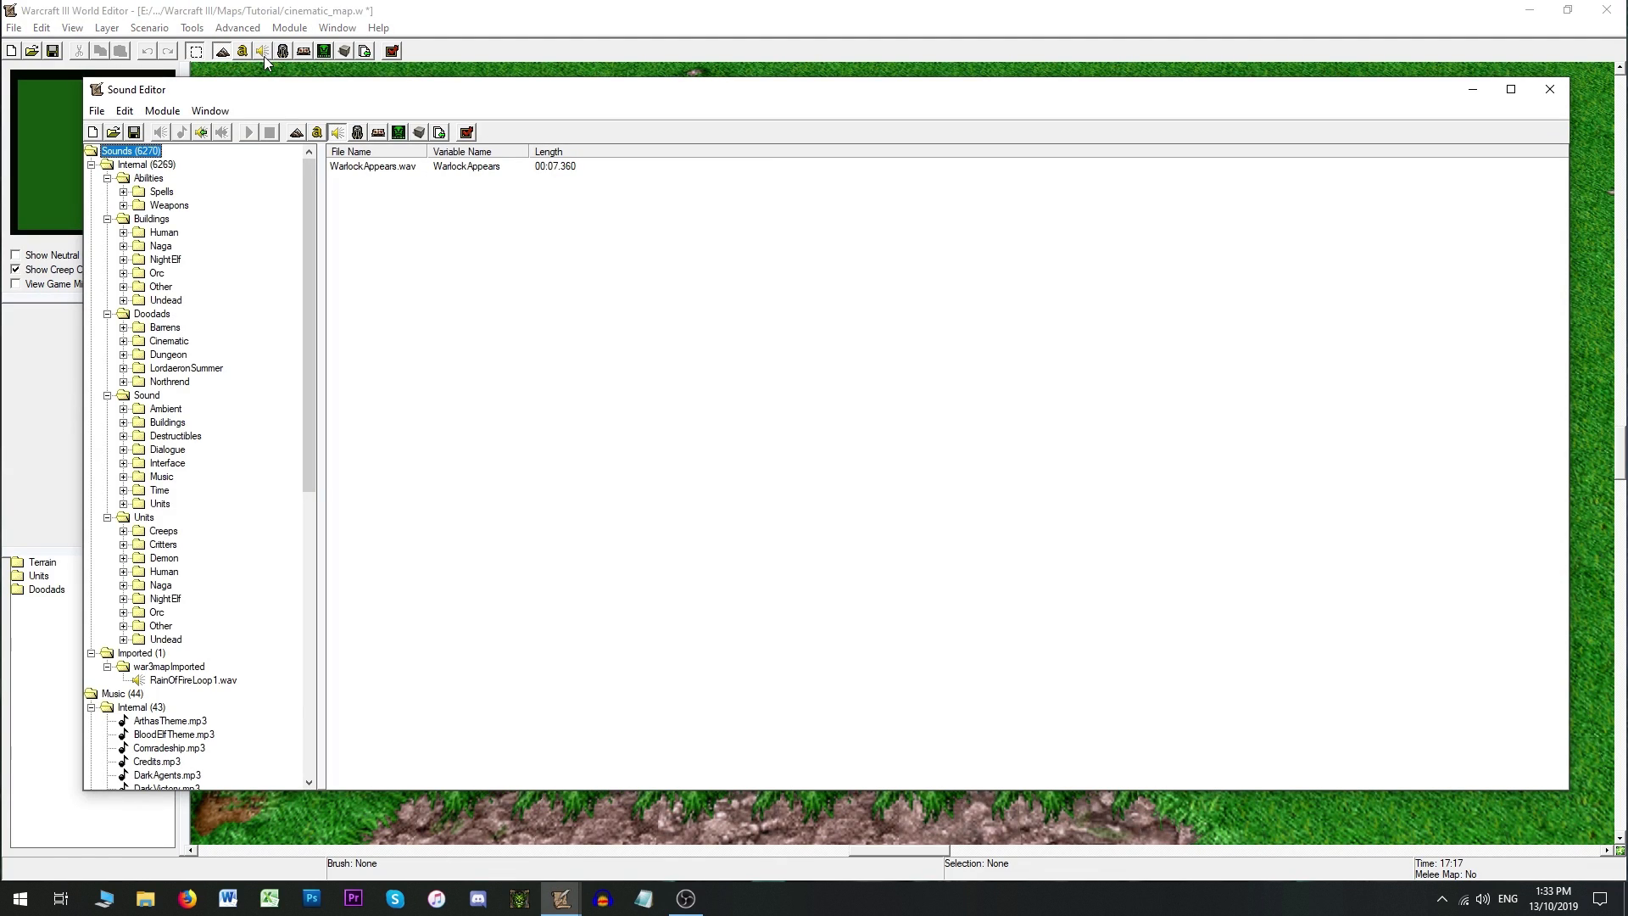
Step: Add AltarOfKingsWhat1.wav from the internal Buildings > Human > AltarOfKings sounds as a sound variable and close the Sound Editor
{"action": "left_click", "coordinate": [123, 232]}
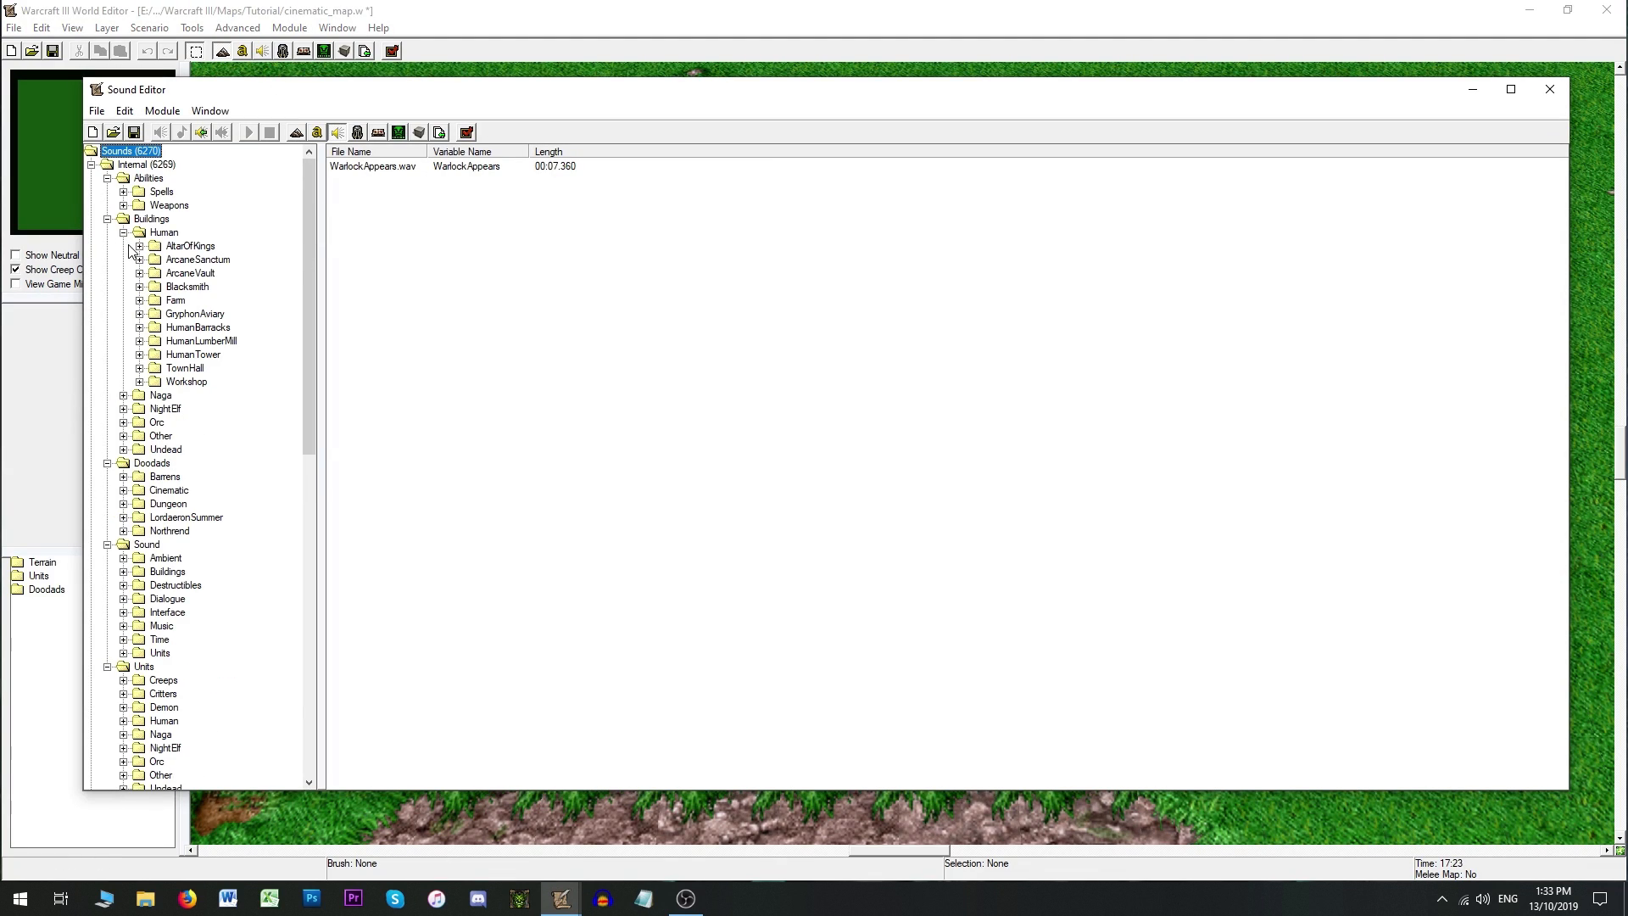
{"action": "left_click", "coordinate": [139, 246]}
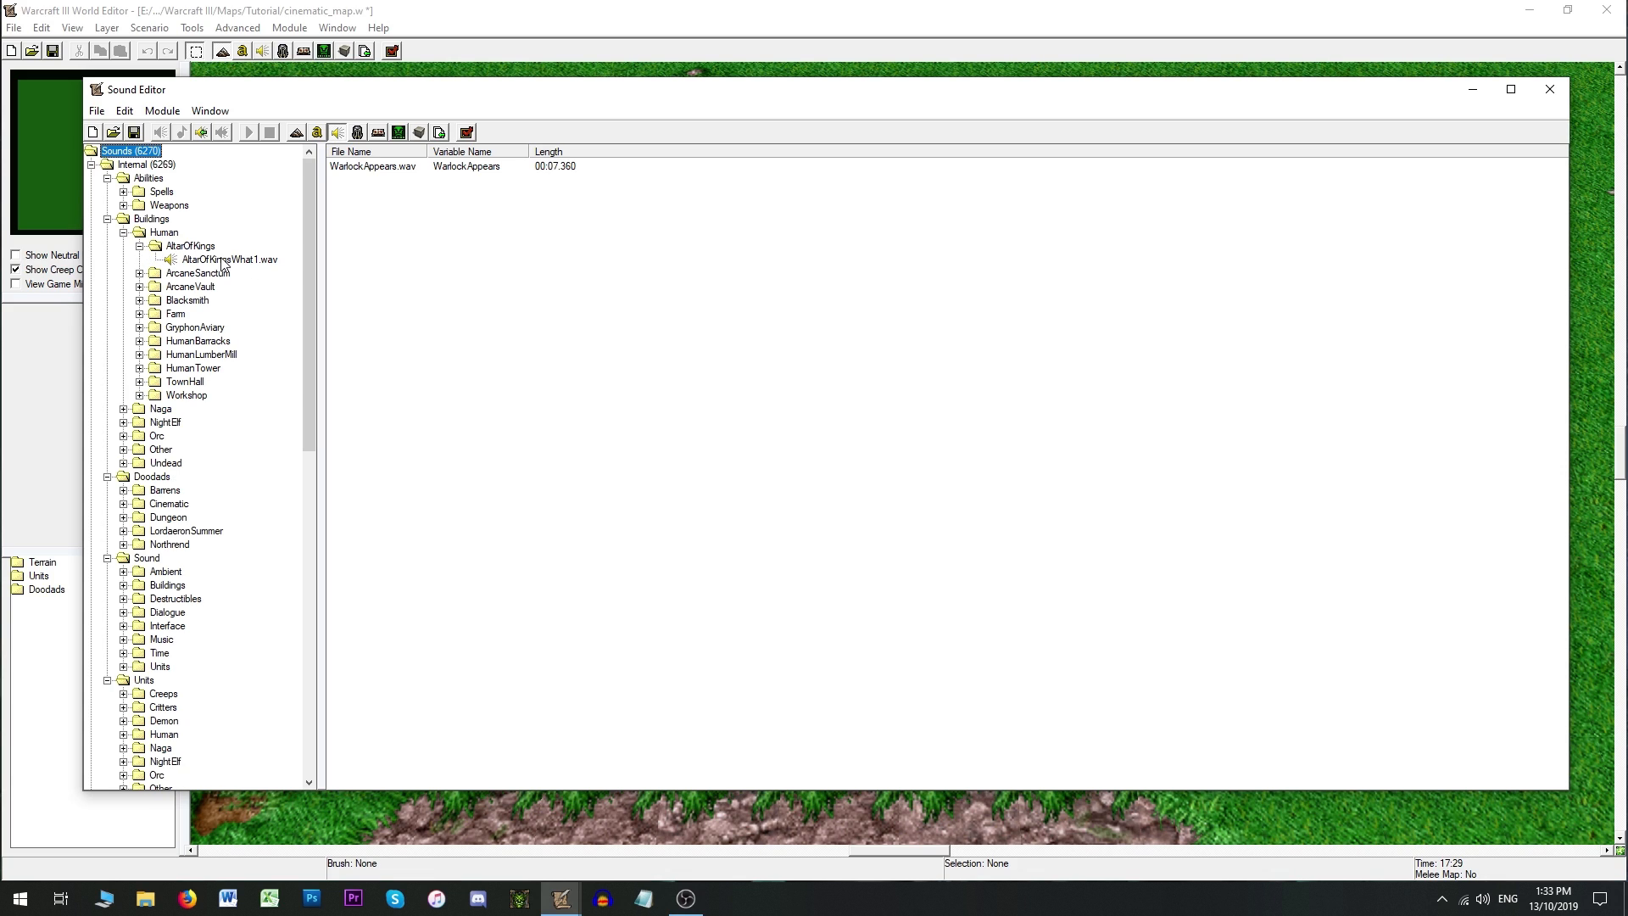
{"action": "left_click", "coordinate": [222, 260]}
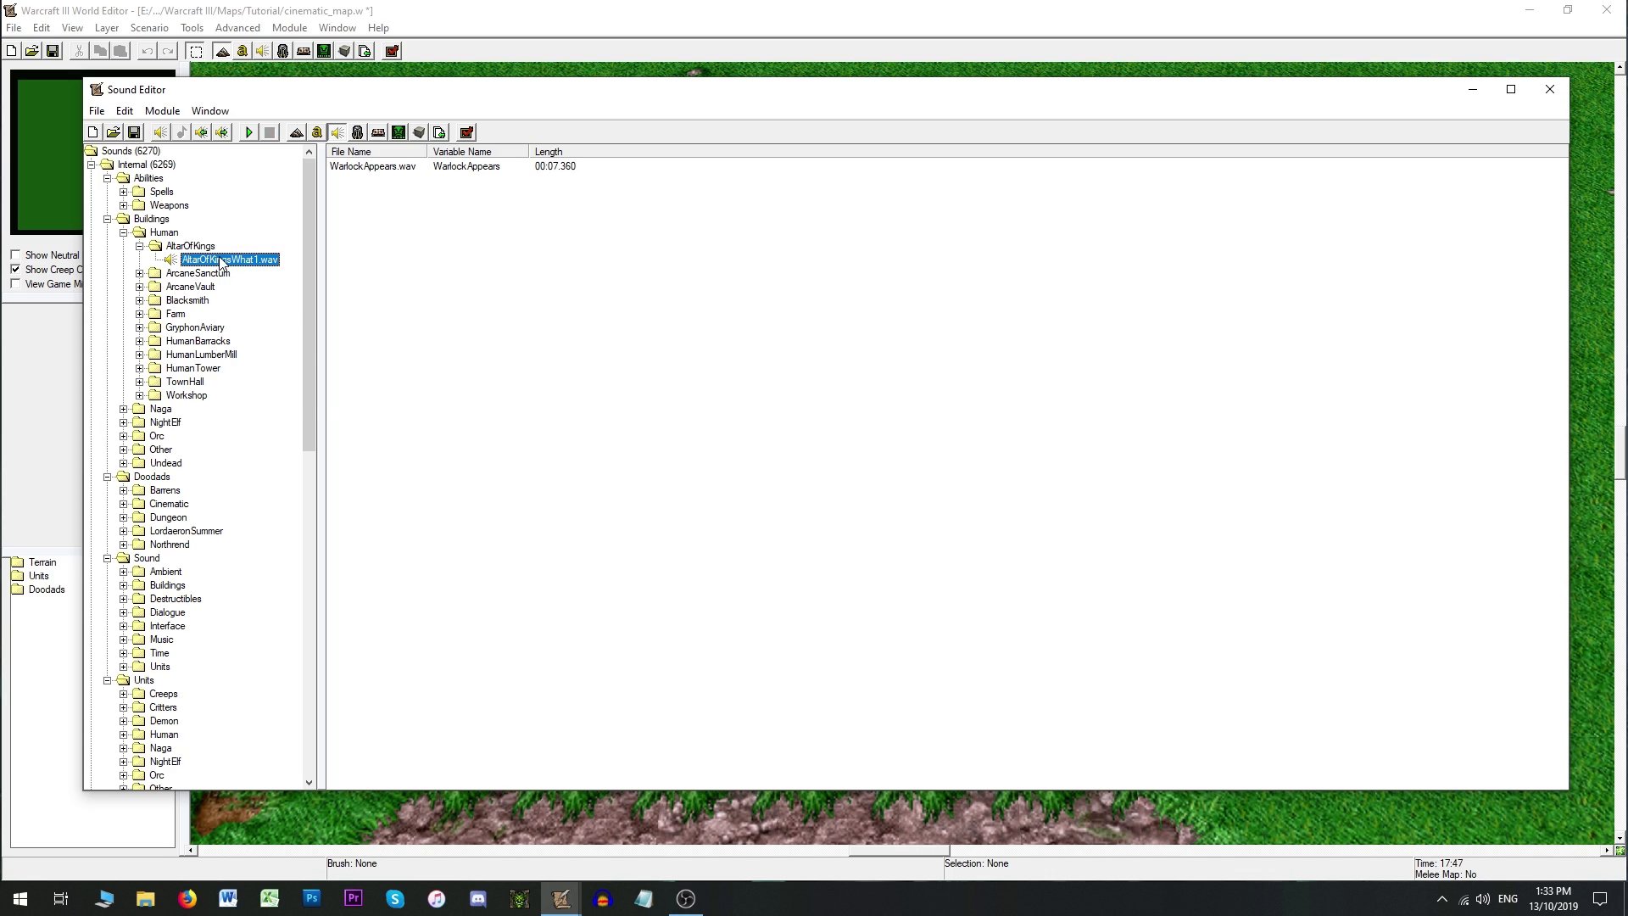
{"action": "right_click", "coordinate": [222, 262]}
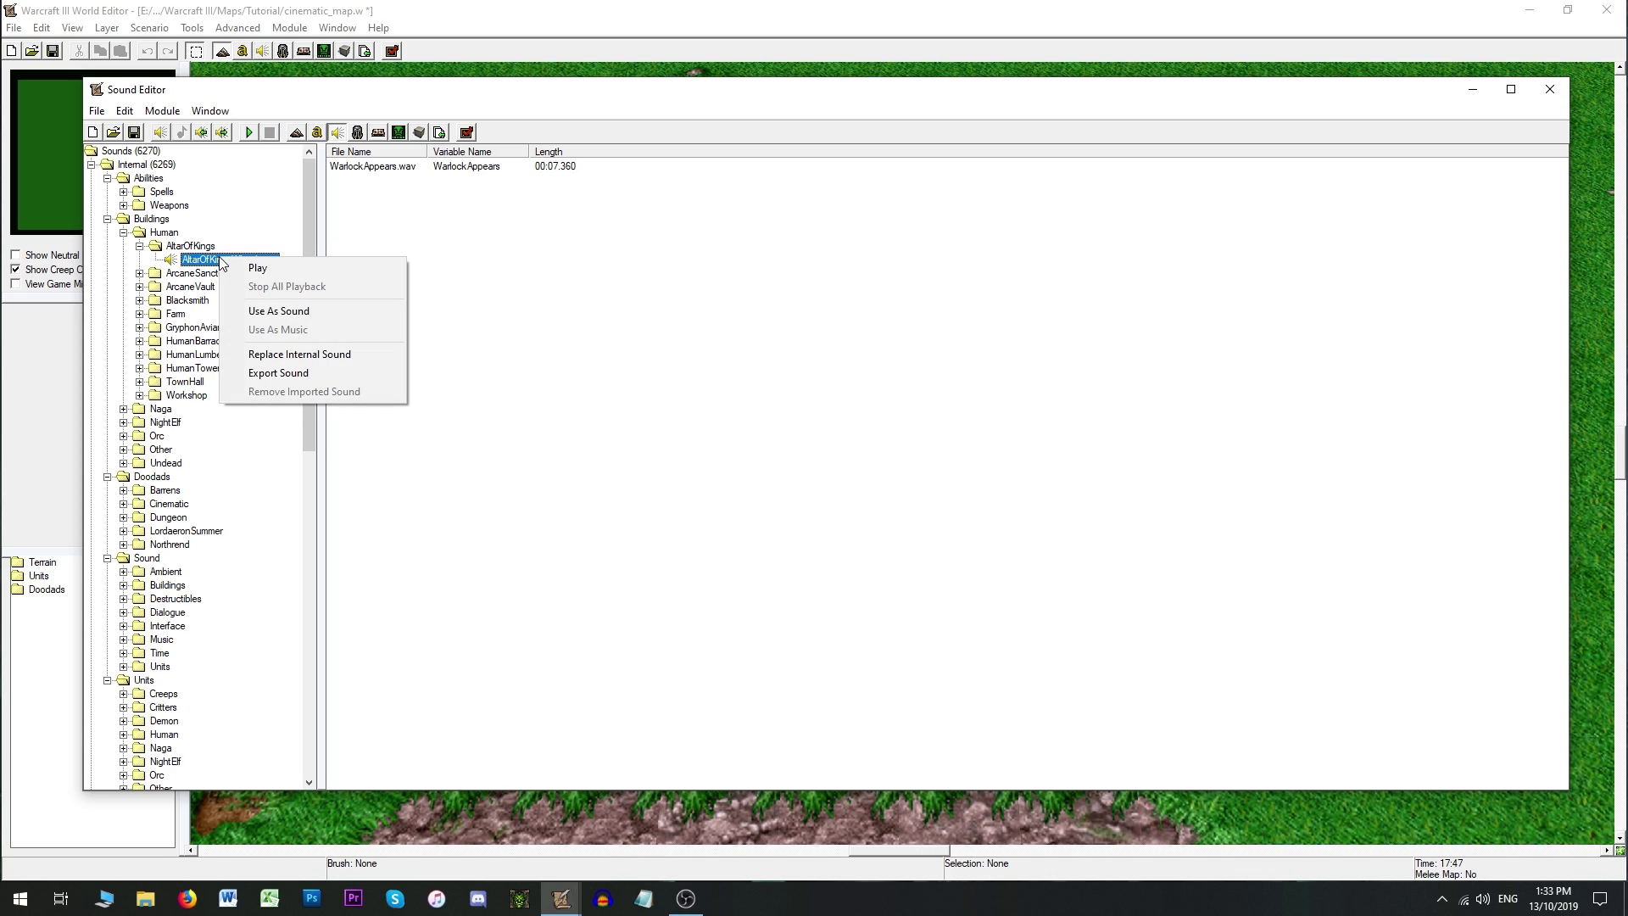
{"action": "left_click", "coordinate": [289, 314]}
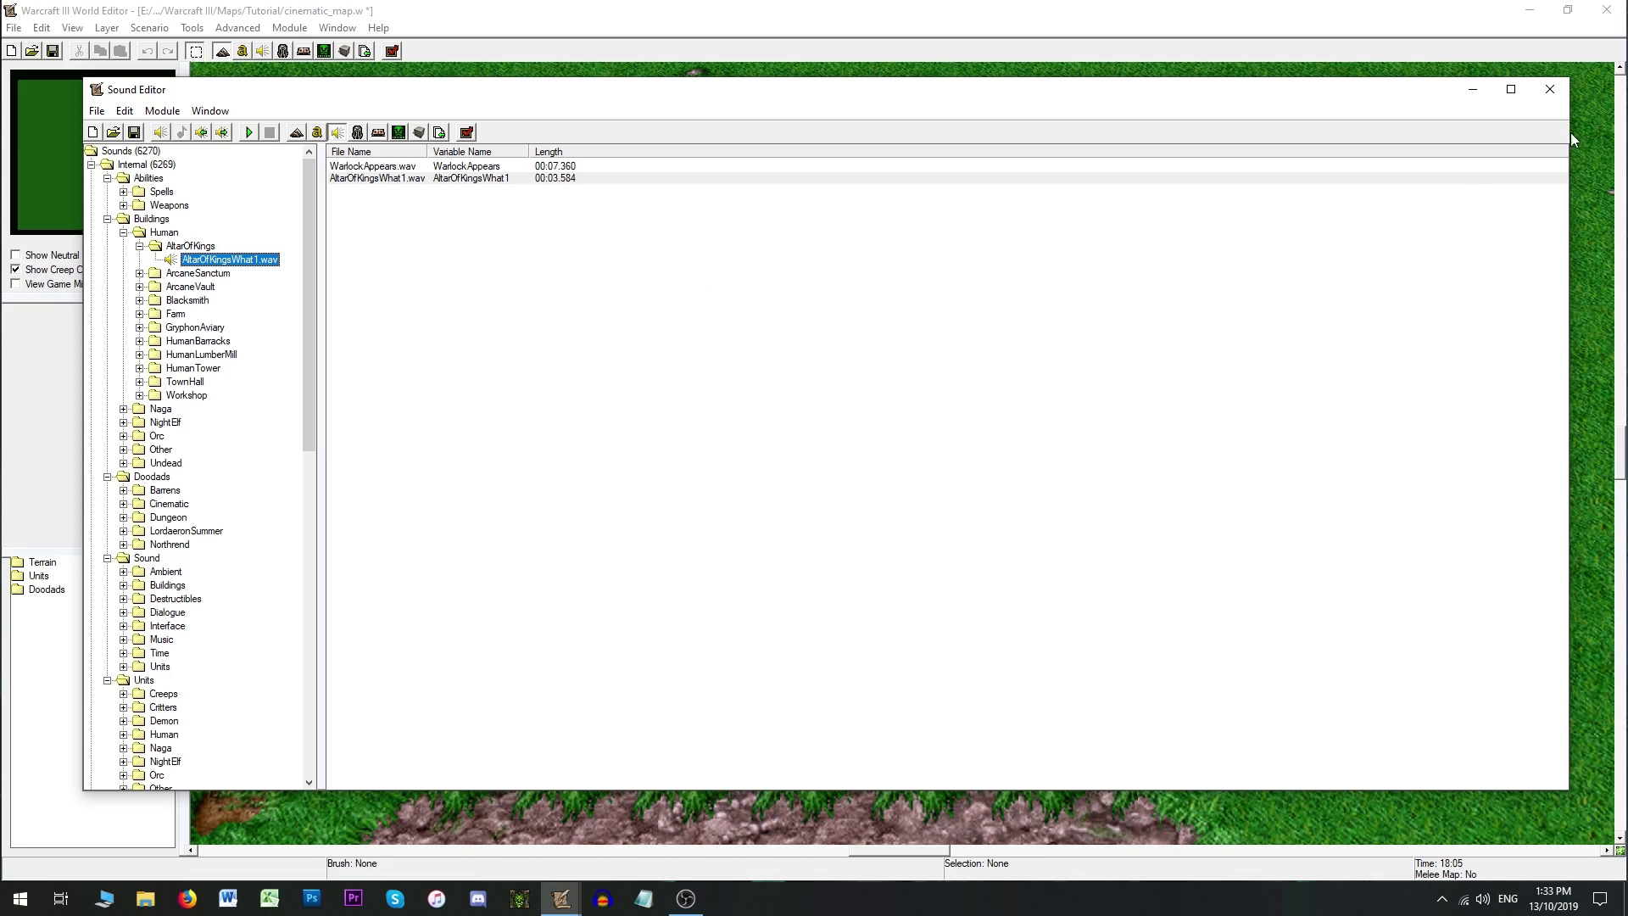
{"action": "left_click", "coordinate": [1610, 84]}
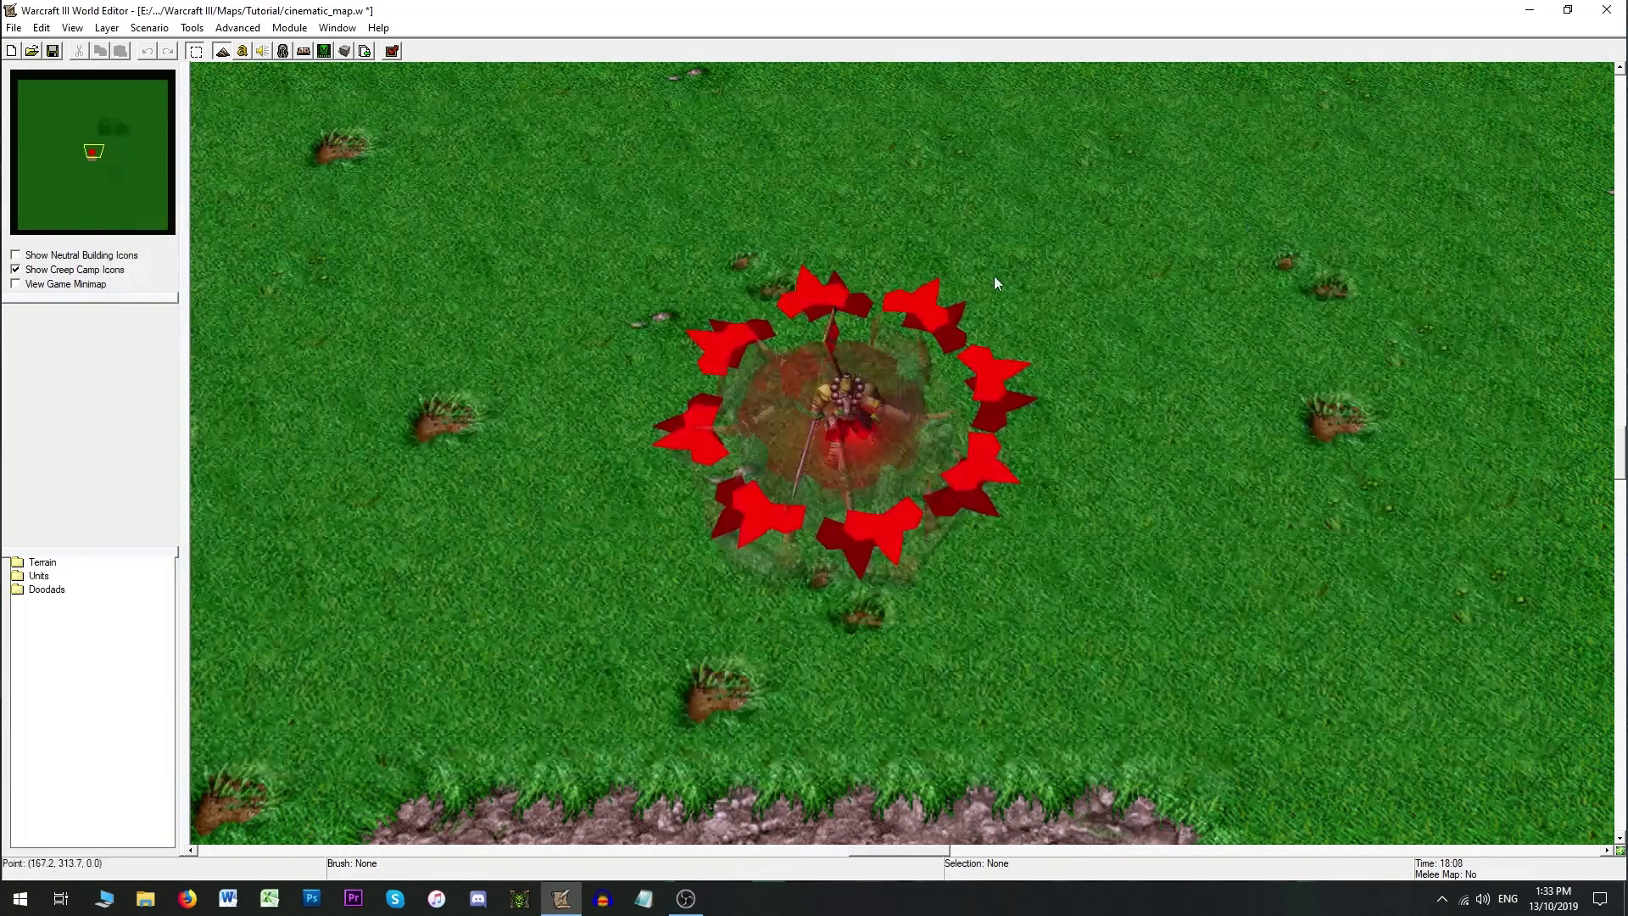
Step: In the Cinematic trigger, start a Sound - Play Sound action directly after the camera Distance to target action
{"action": "left_click", "coordinate": [242, 51]}
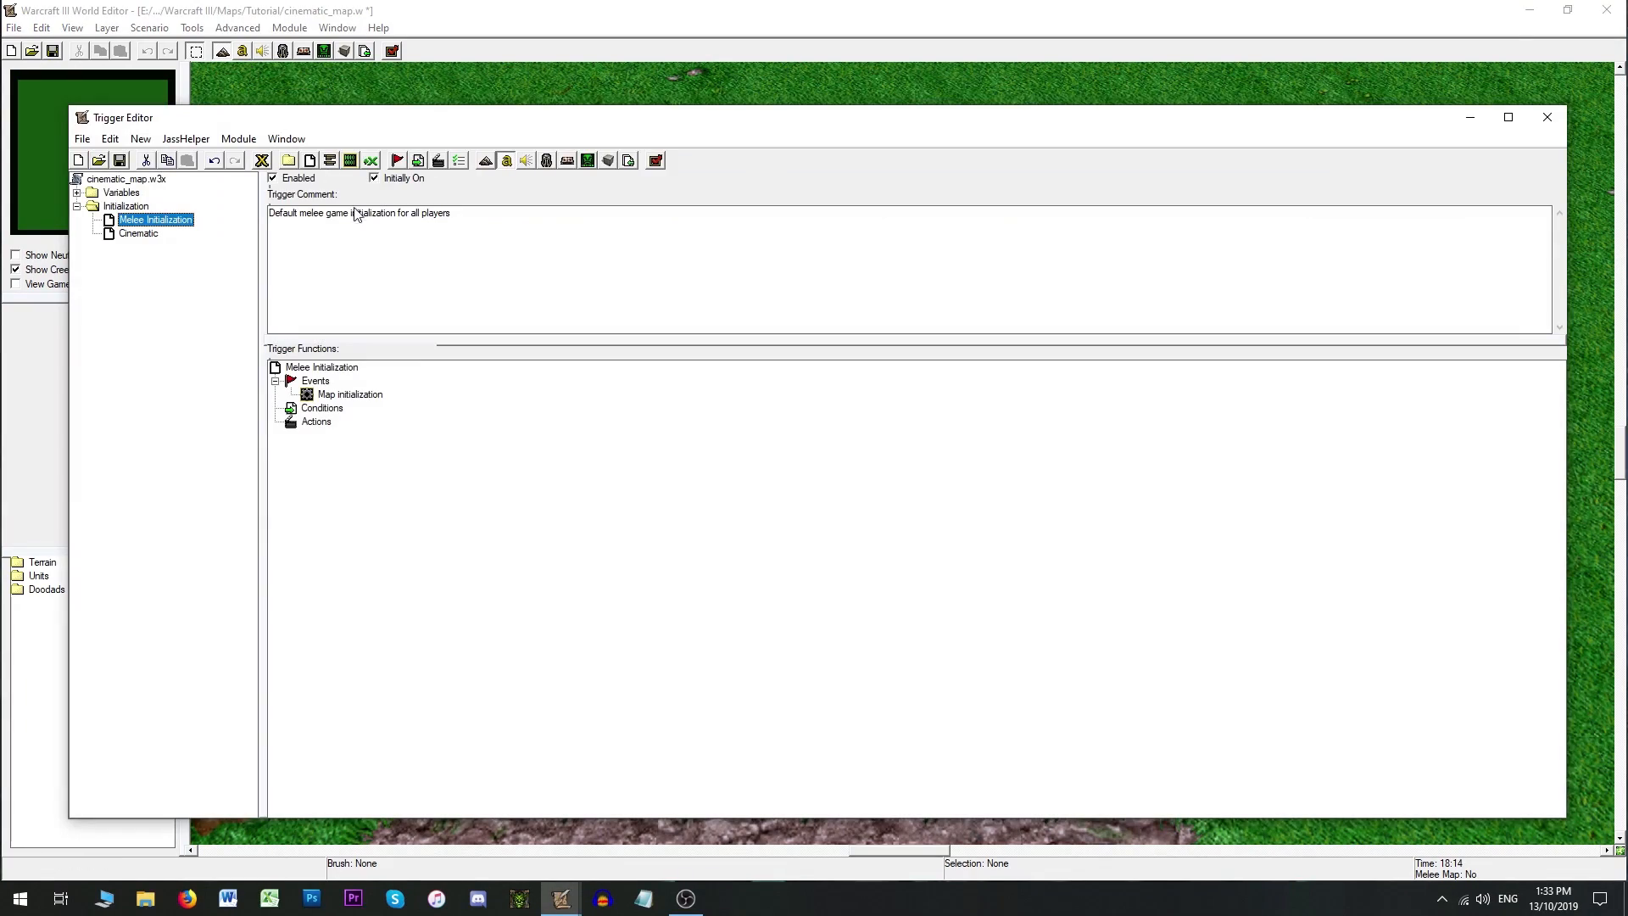
{"action": "left_click", "coordinate": [139, 234]}
{"action": "scroll", "coordinate": [436, 577], "scroll_direction": "down", "scroll_amount": 4}
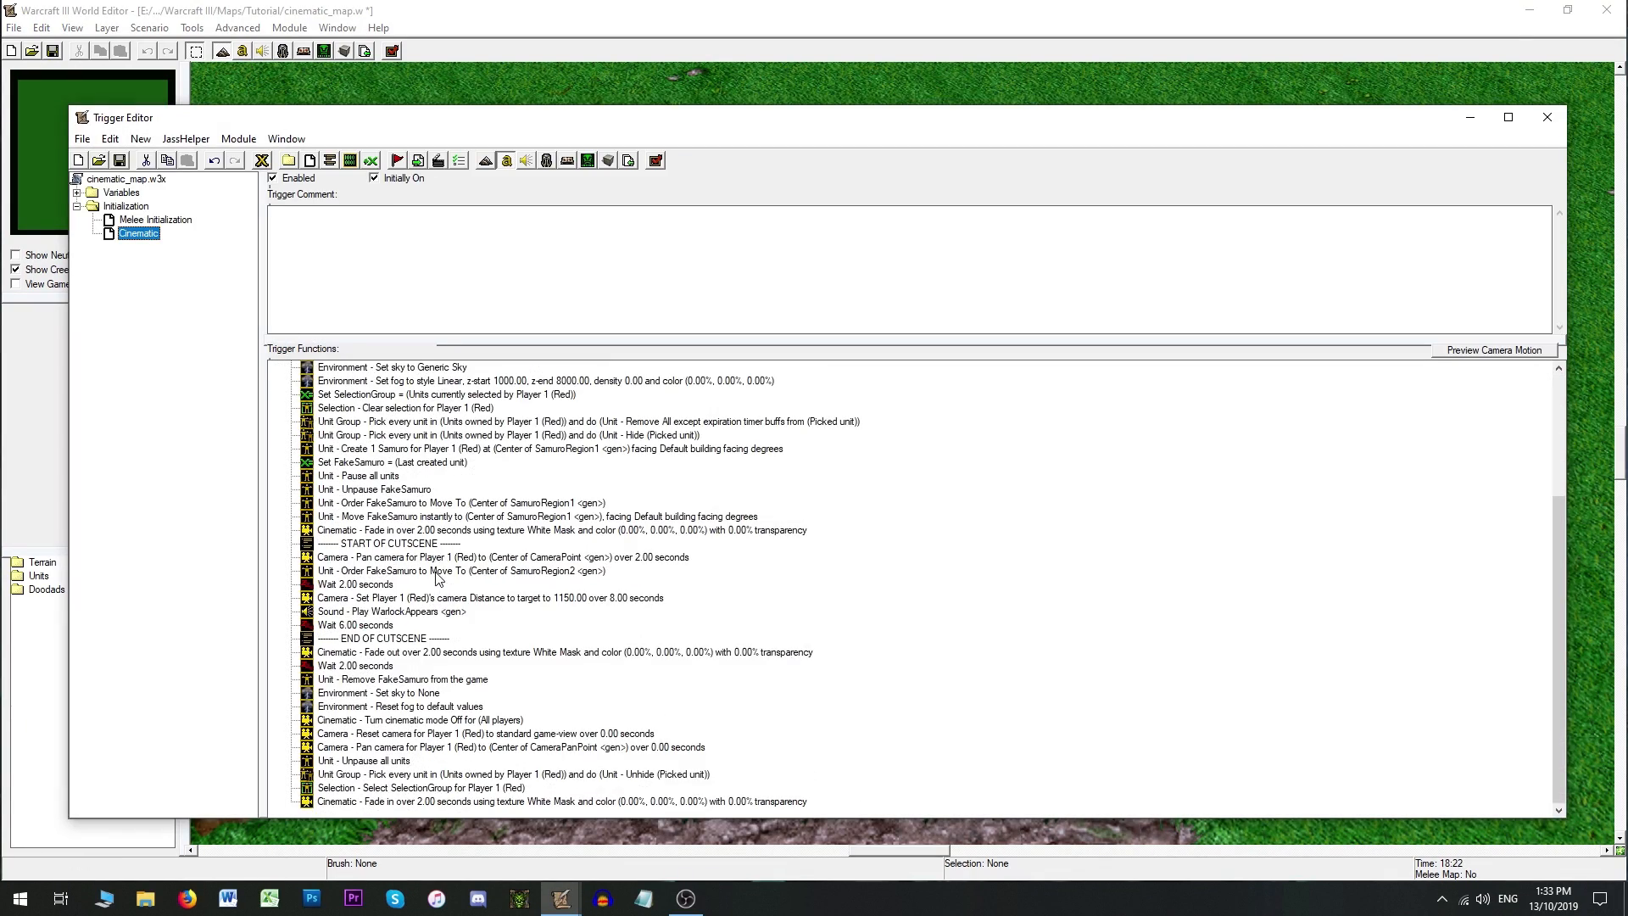
{"action": "left_click", "coordinate": [396, 599]}
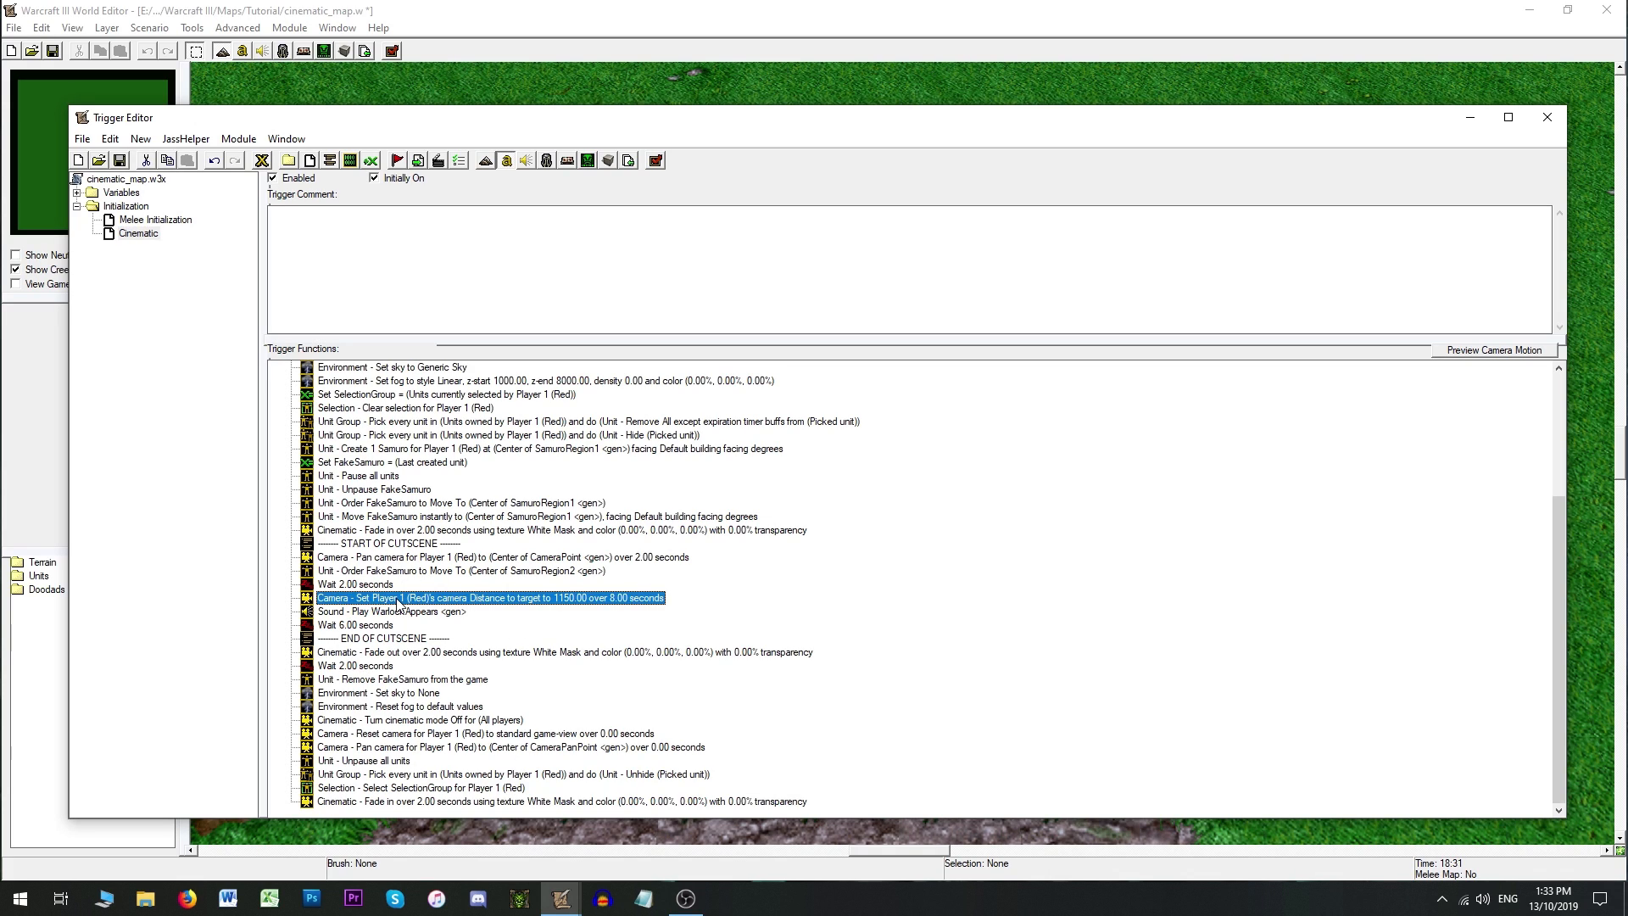
{"action": "left_click", "coordinate": [440, 160]}
{"action": "key", "text": "s"}
{"action": "key", "text": "s"}
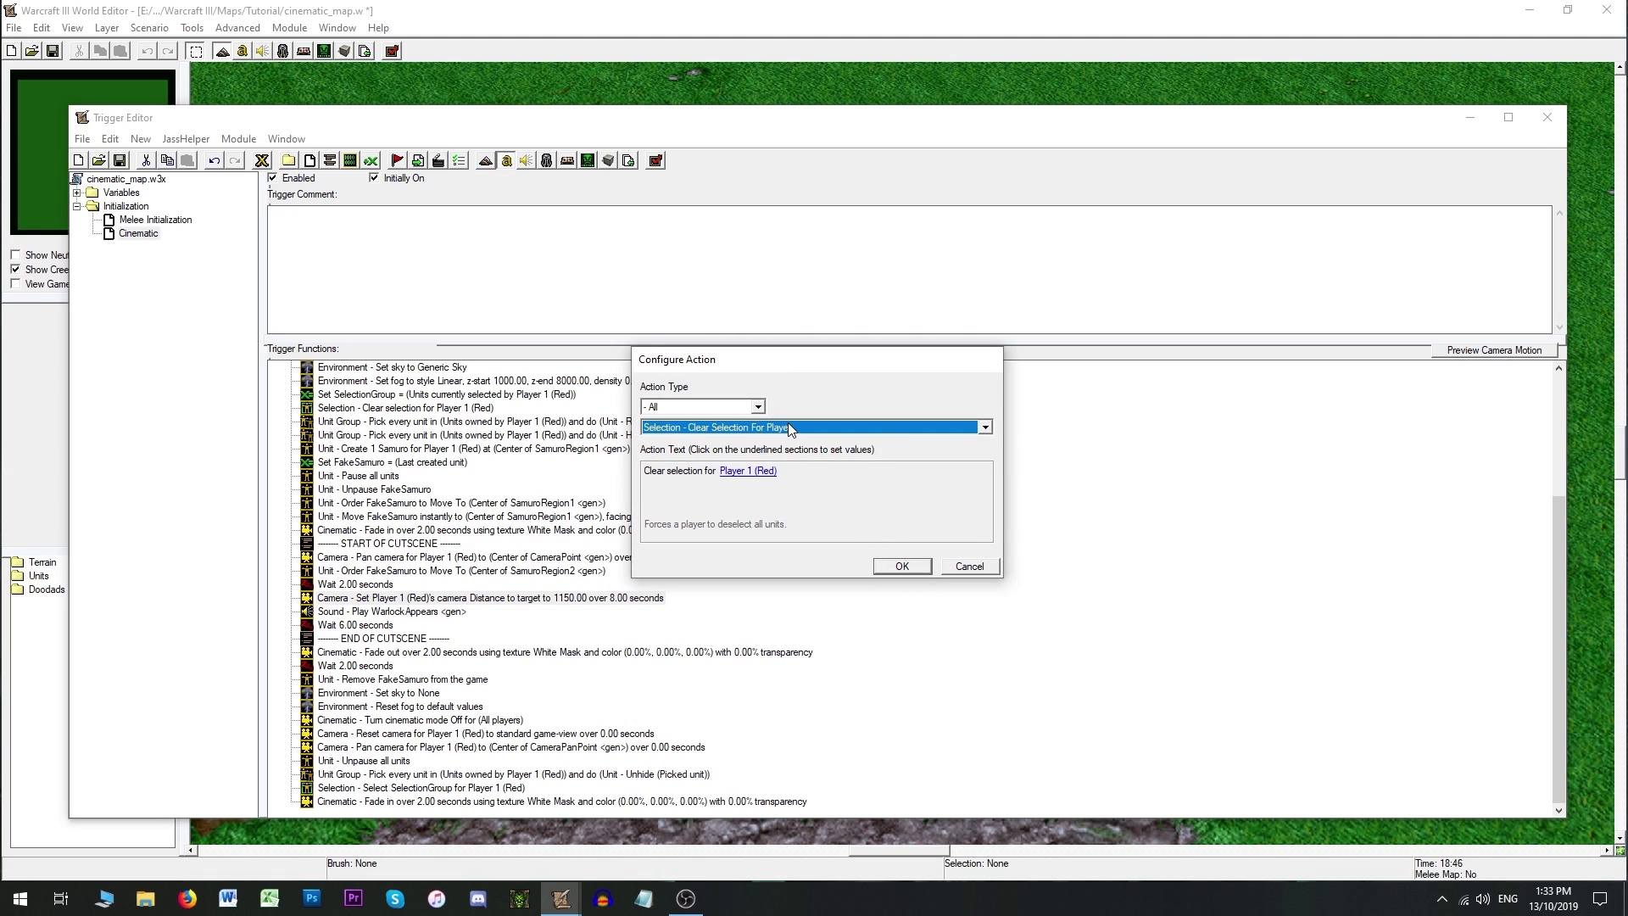
{"action": "left_click", "coordinate": [788, 426]}
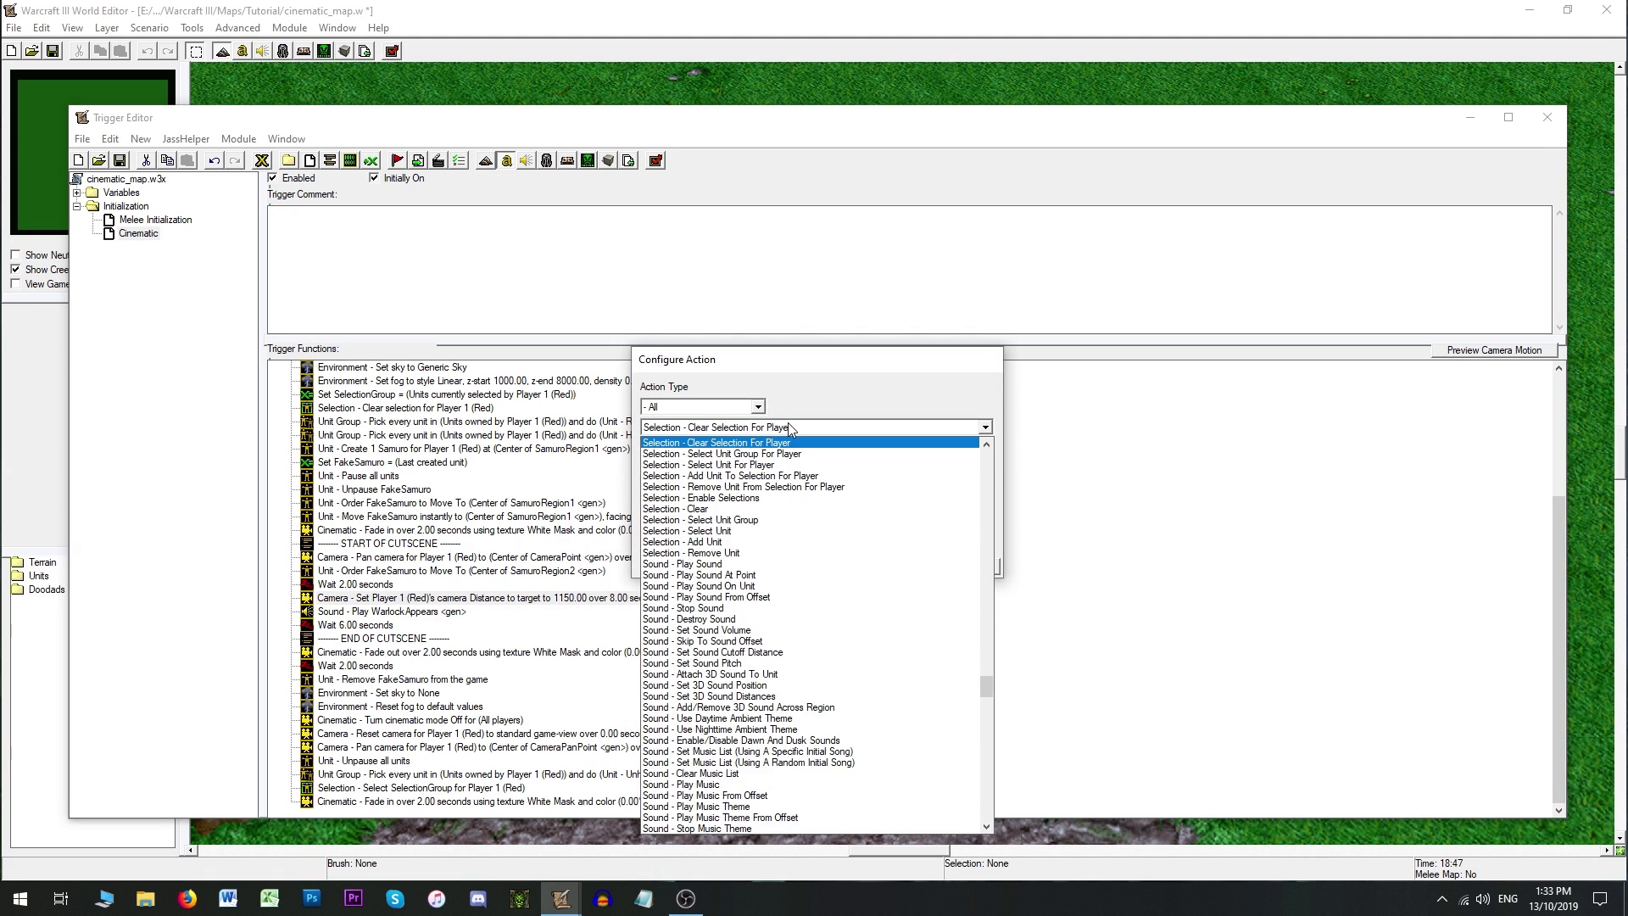
{"action": "left_click", "coordinate": [727, 564]}
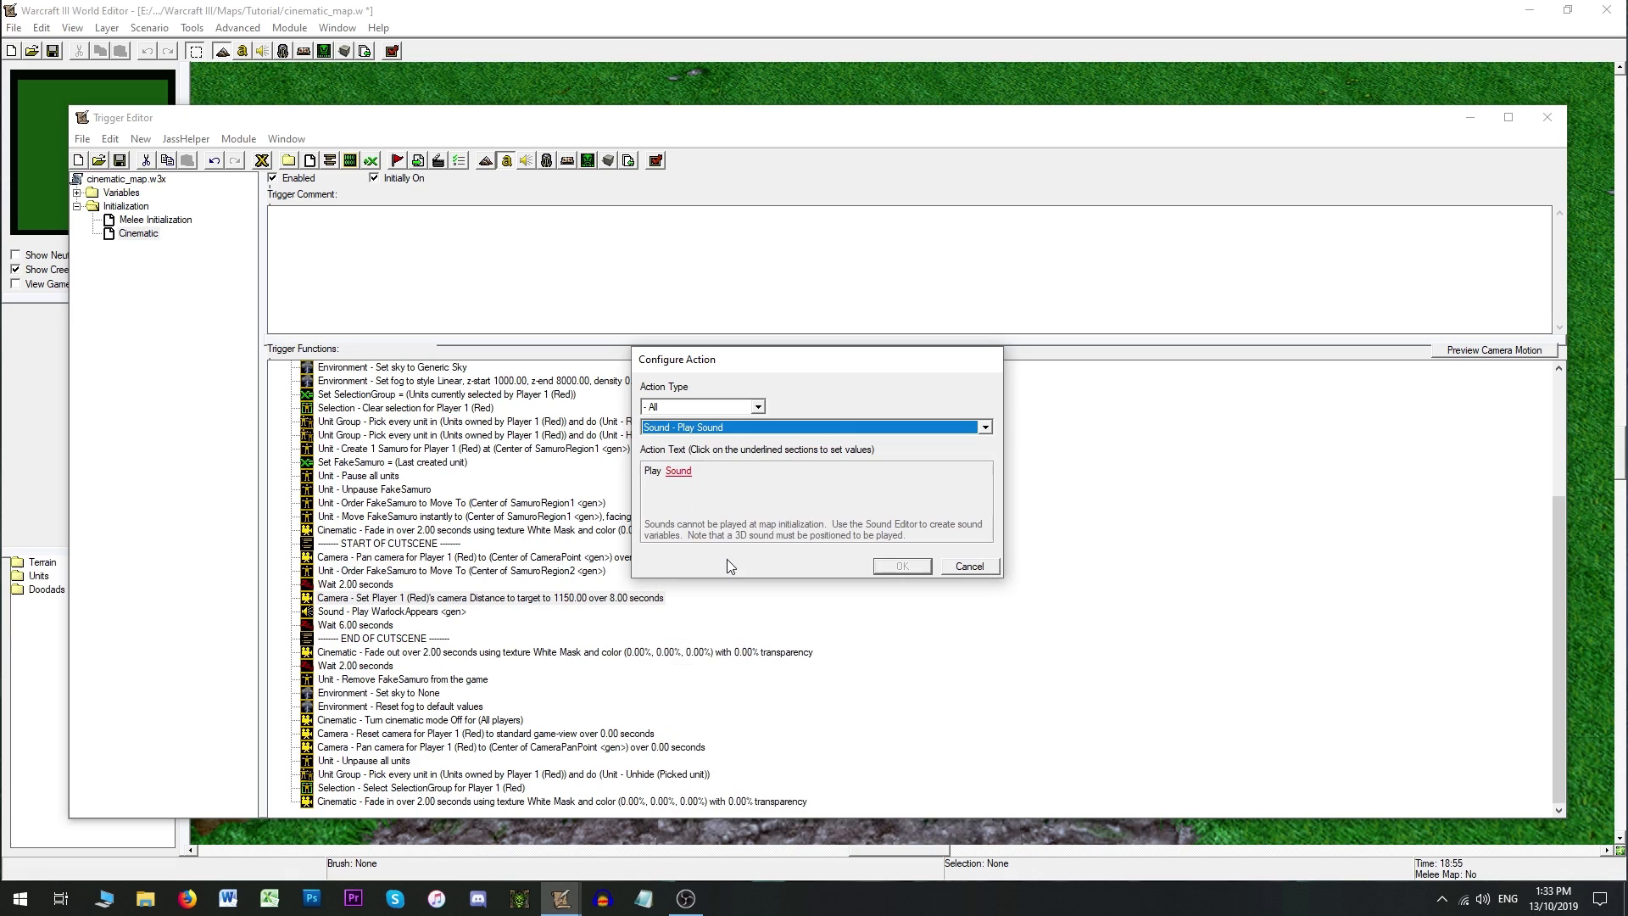
Step: Set the action to play the variable AltarOfKingsWhat1, add it to the trigger and close the Trigger Editor
{"action": "left_click", "coordinate": [679, 473]}
{"action": "left_click", "coordinate": [704, 436]}
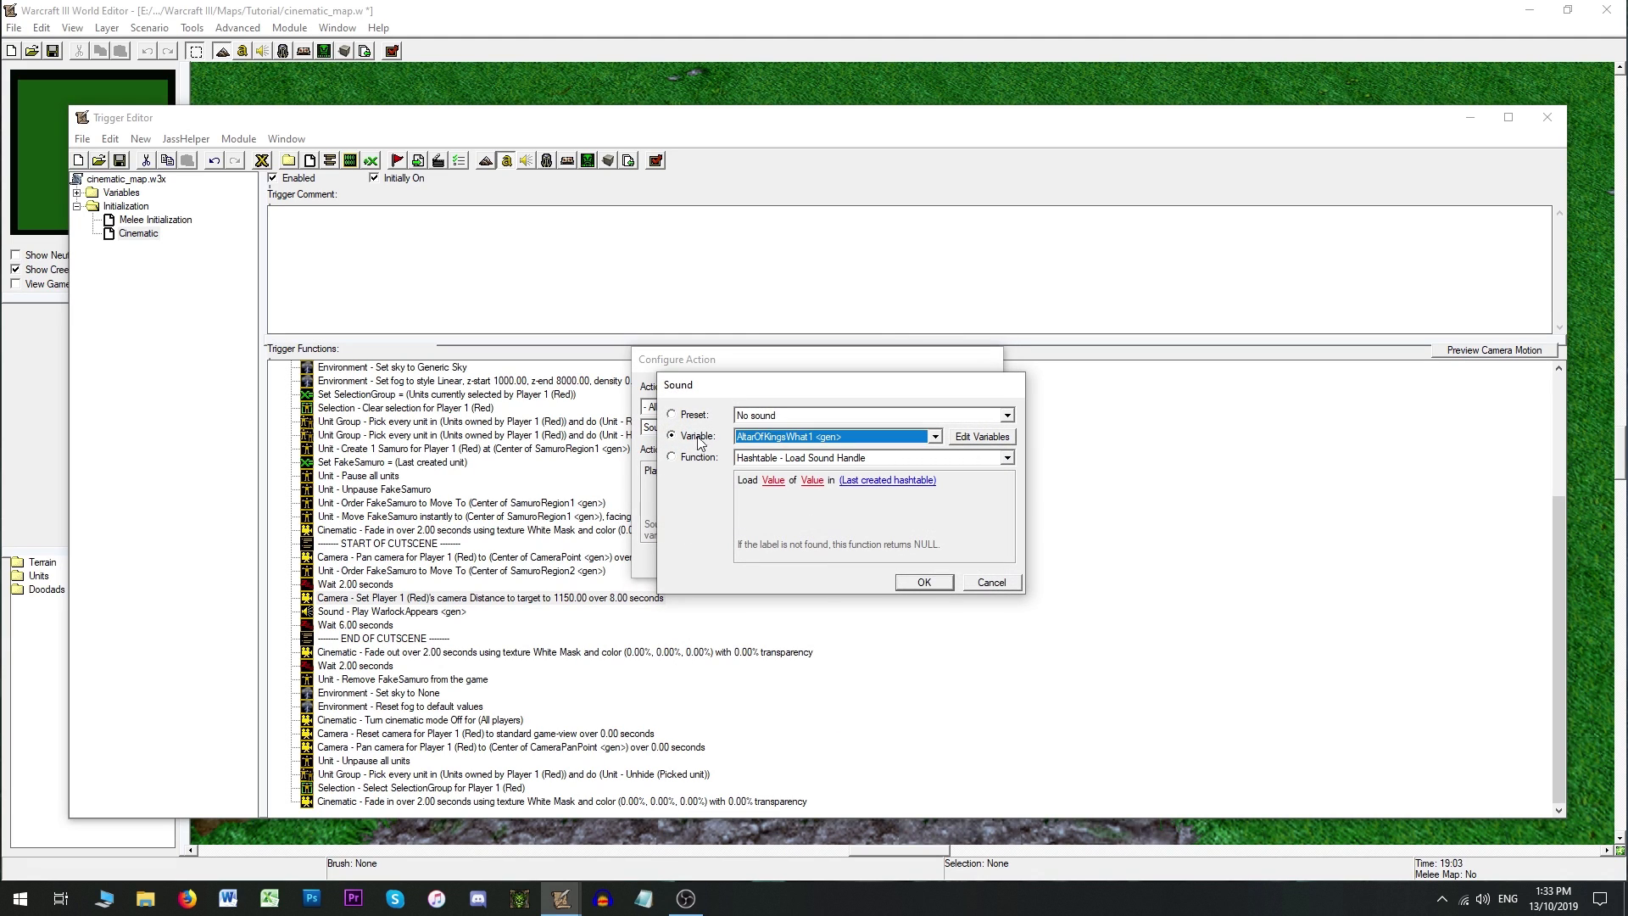
{"action": "left_click", "coordinate": [833, 436]}
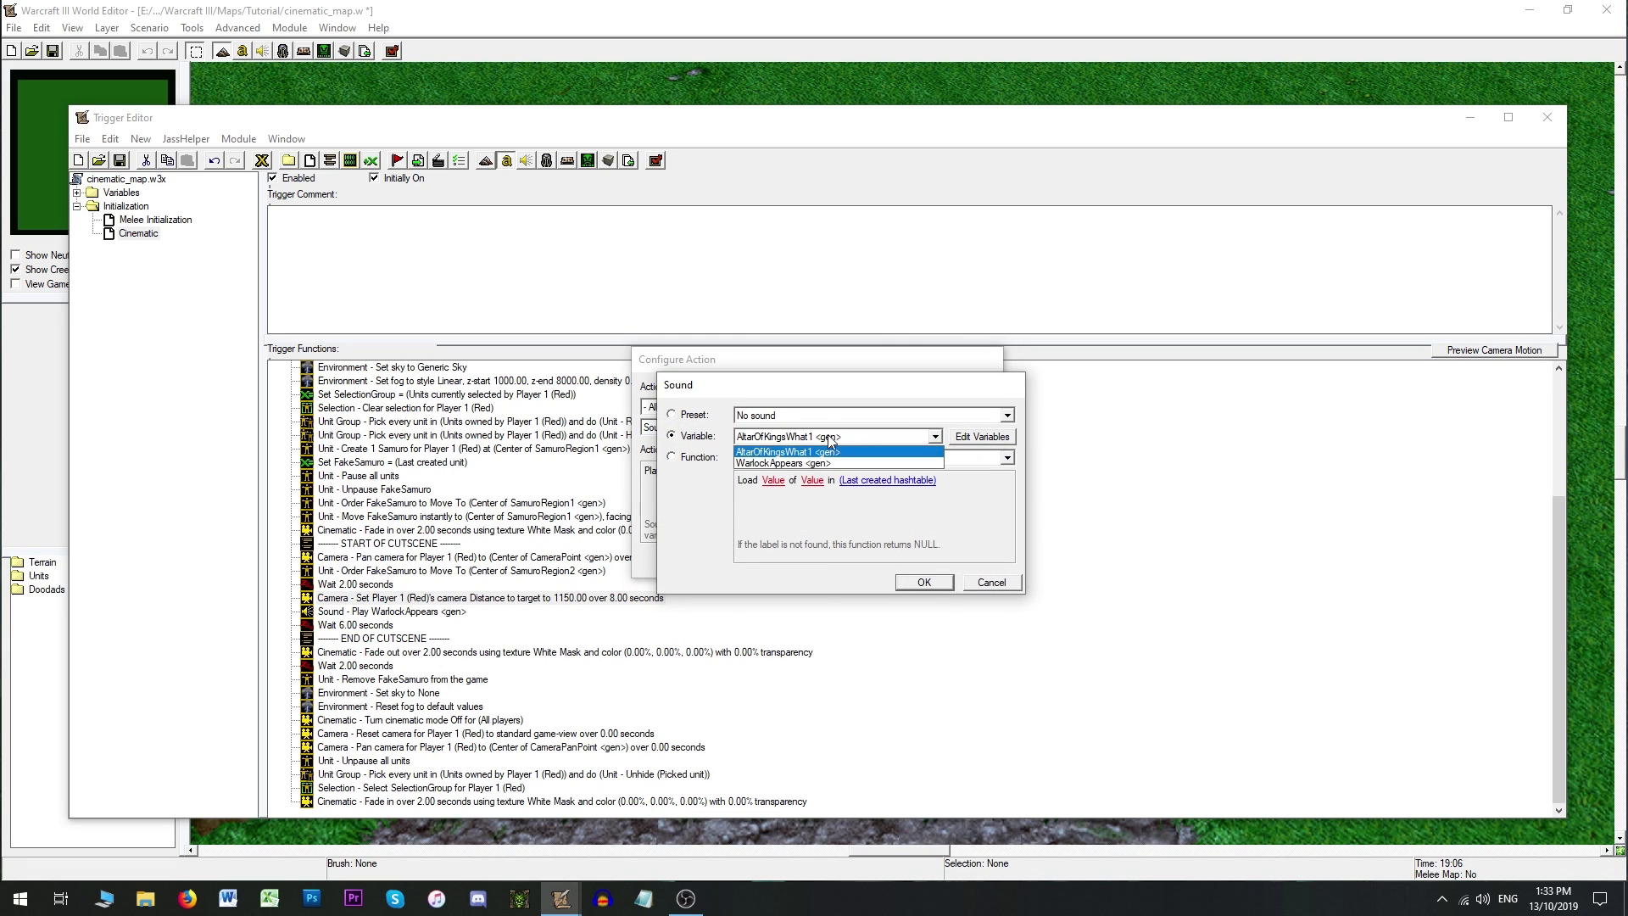
{"action": "left_click", "coordinate": [778, 452]}
{"action": "left_click", "coordinate": [924, 582]}
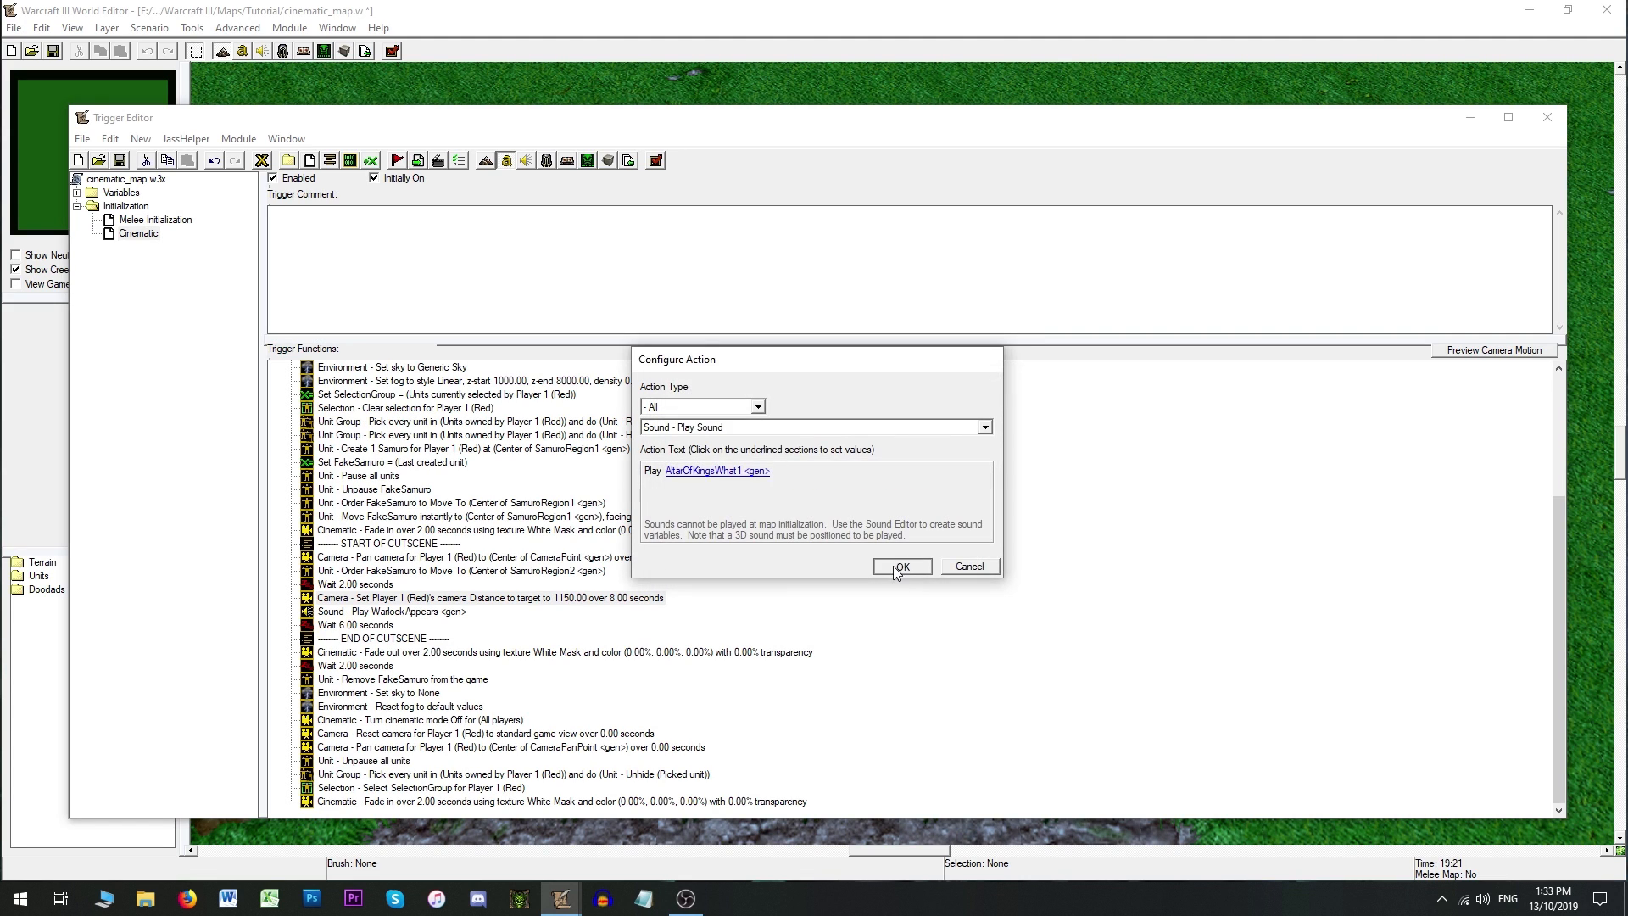
{"action": "left_click", "coordinate": [900, 566]}
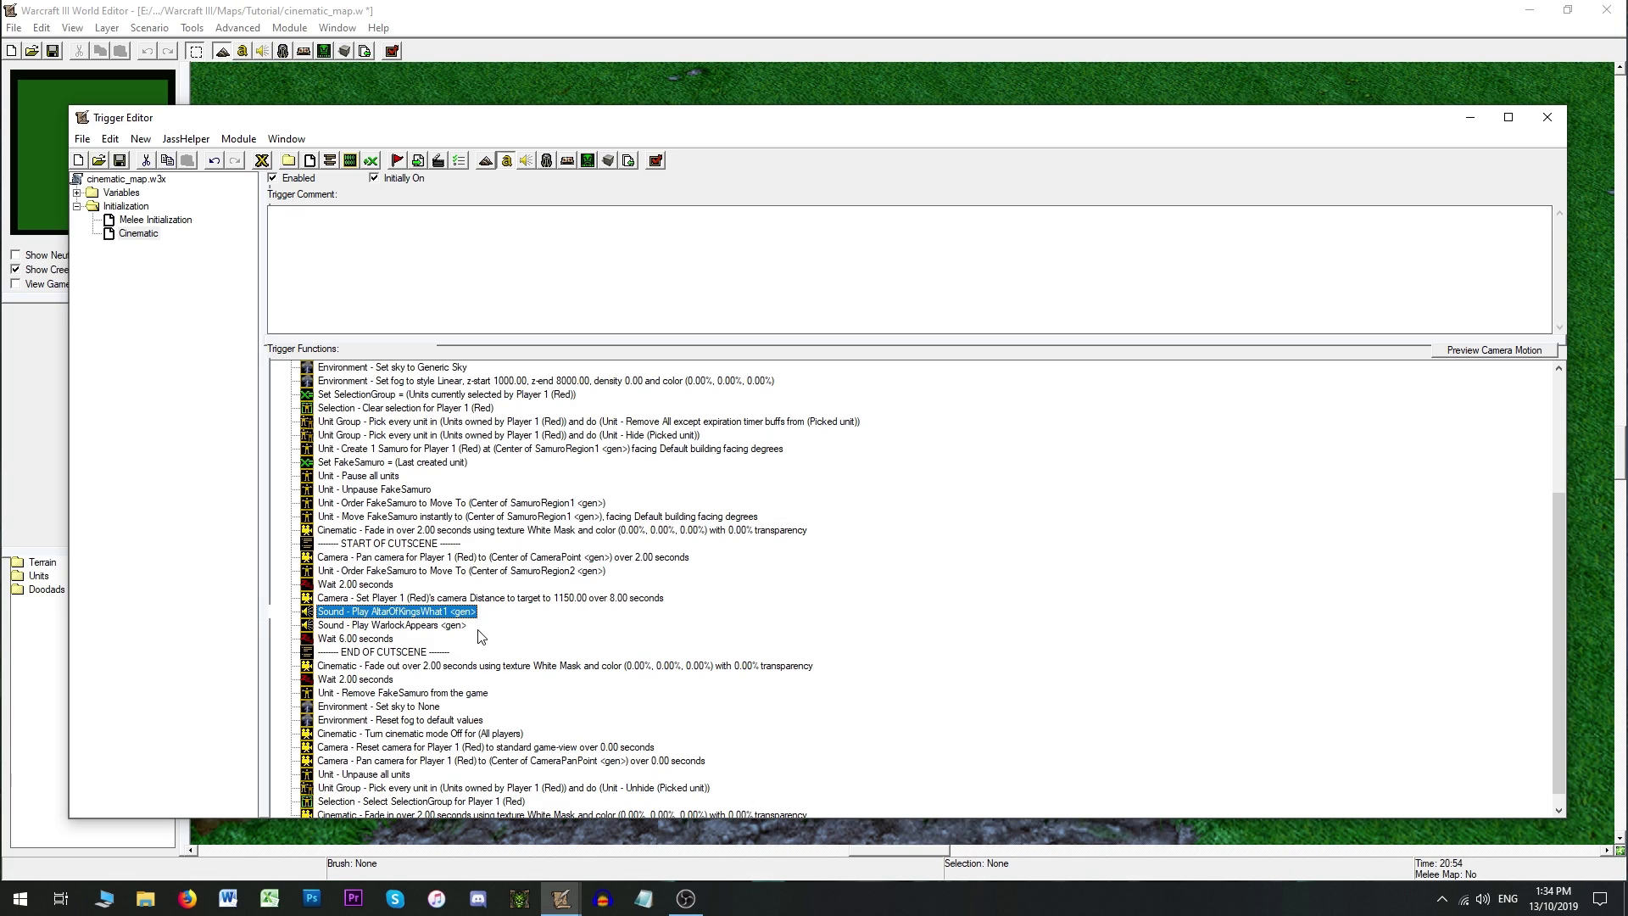
{"action": "left_click", "coordinate": [1546, 117]}
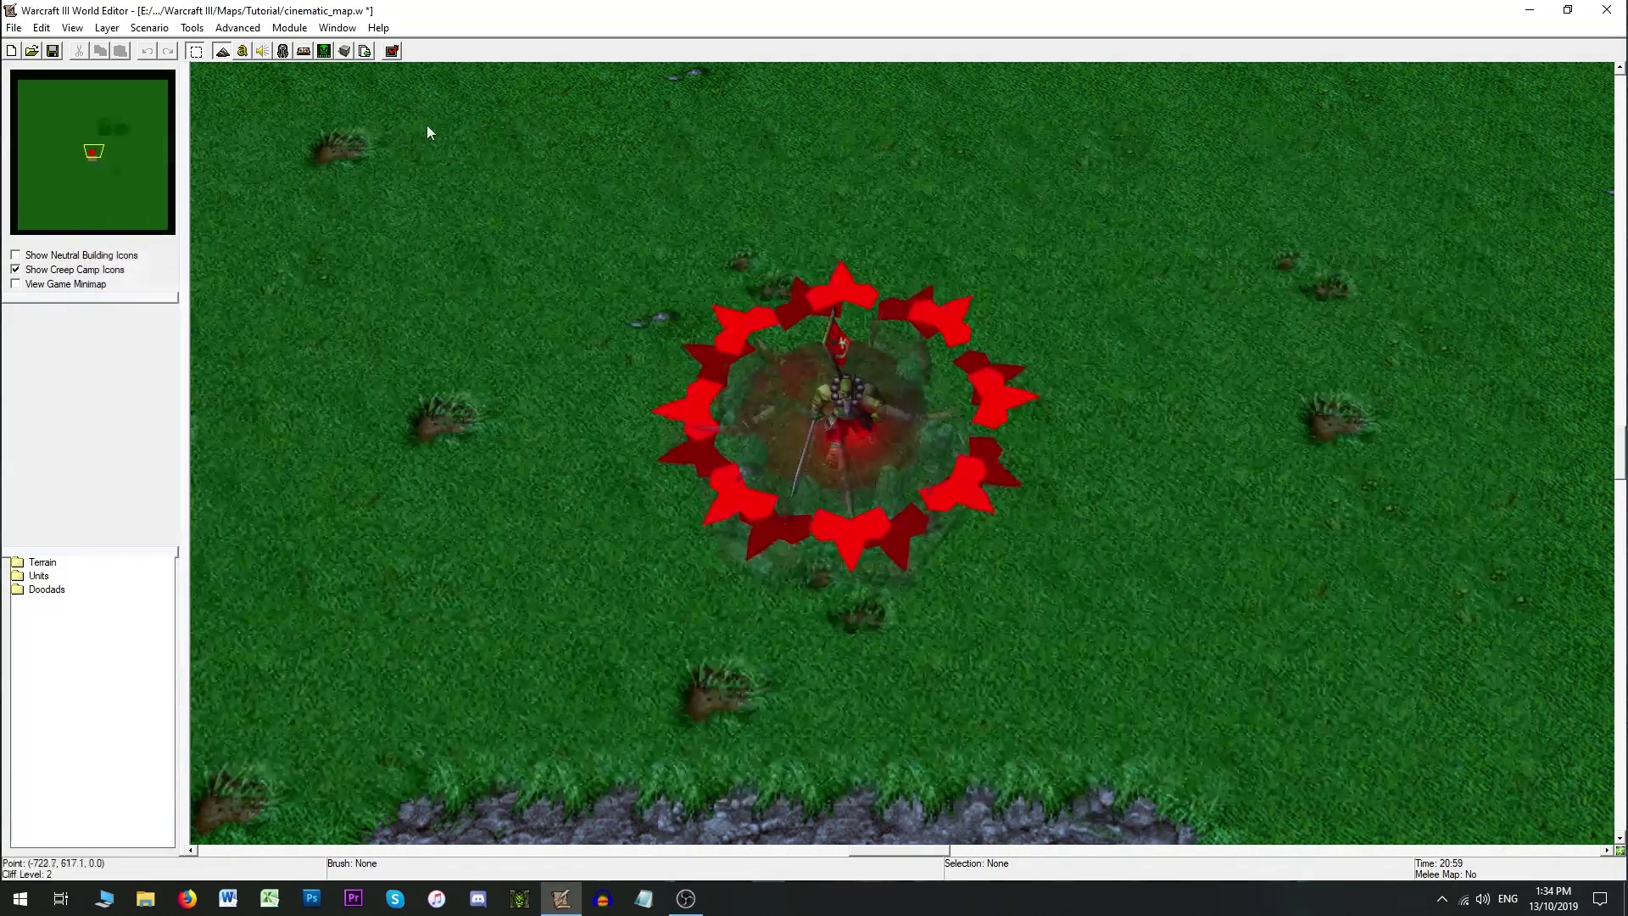
Step: Reopen the Sound Editor and examine the Human spell sounds, including BlizzardLoop1.wav, collapsing the folders when done
{"action": "left_click", "coordinate": [262, 51]}
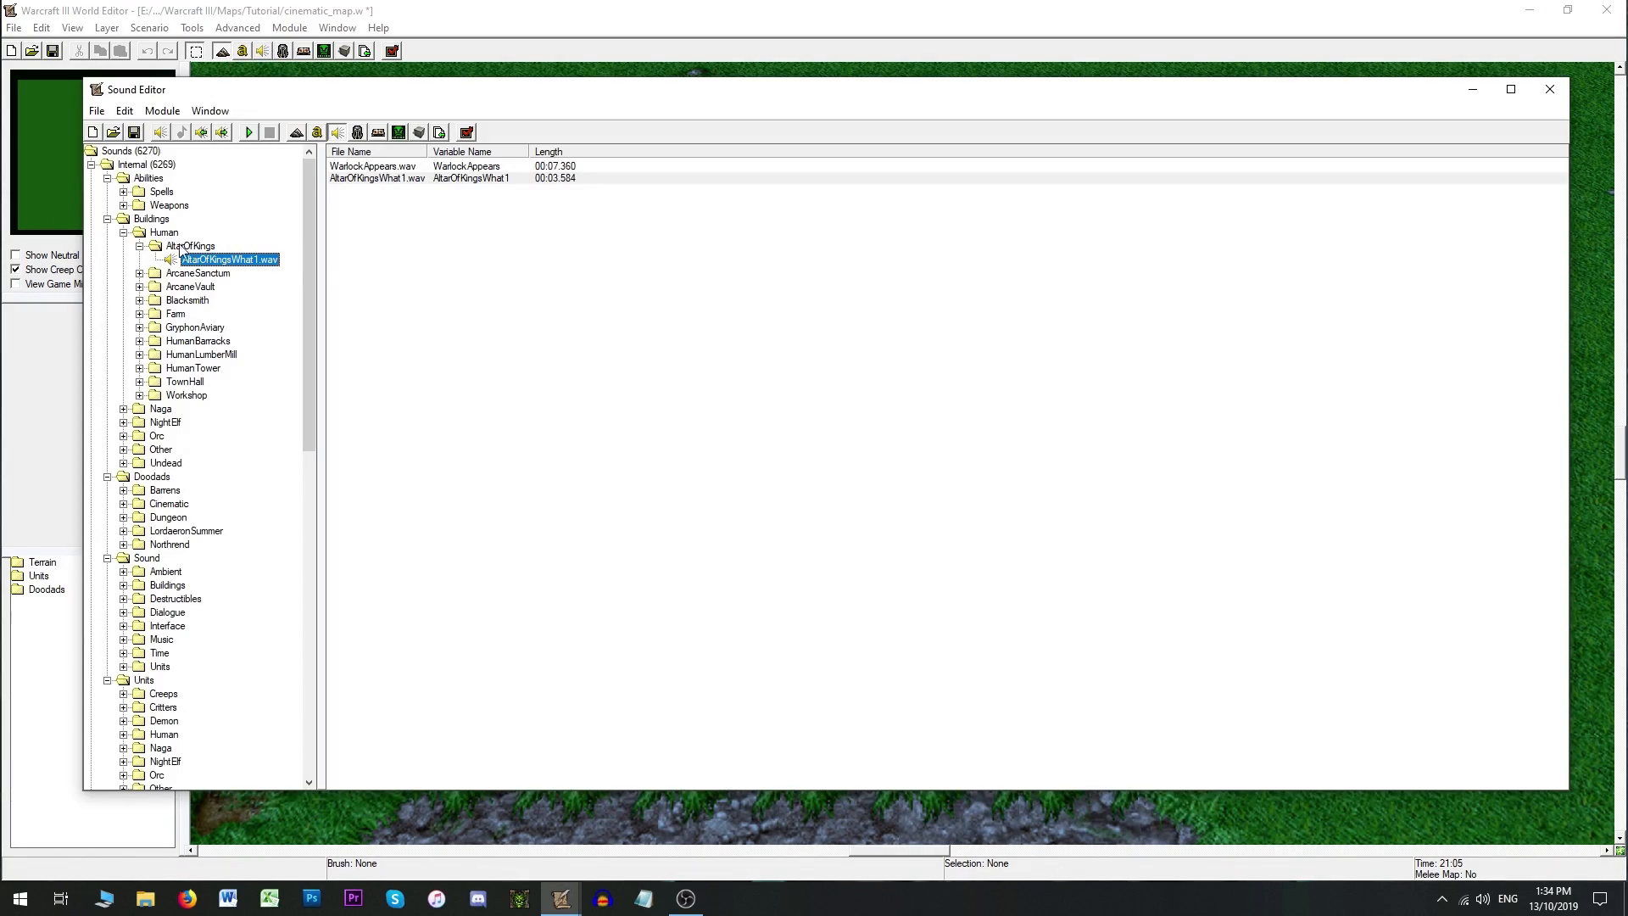
{"action": "left_click", "coordinate": [140, 246]}
{"action": "left_click", "coordinate": [124, 233]}
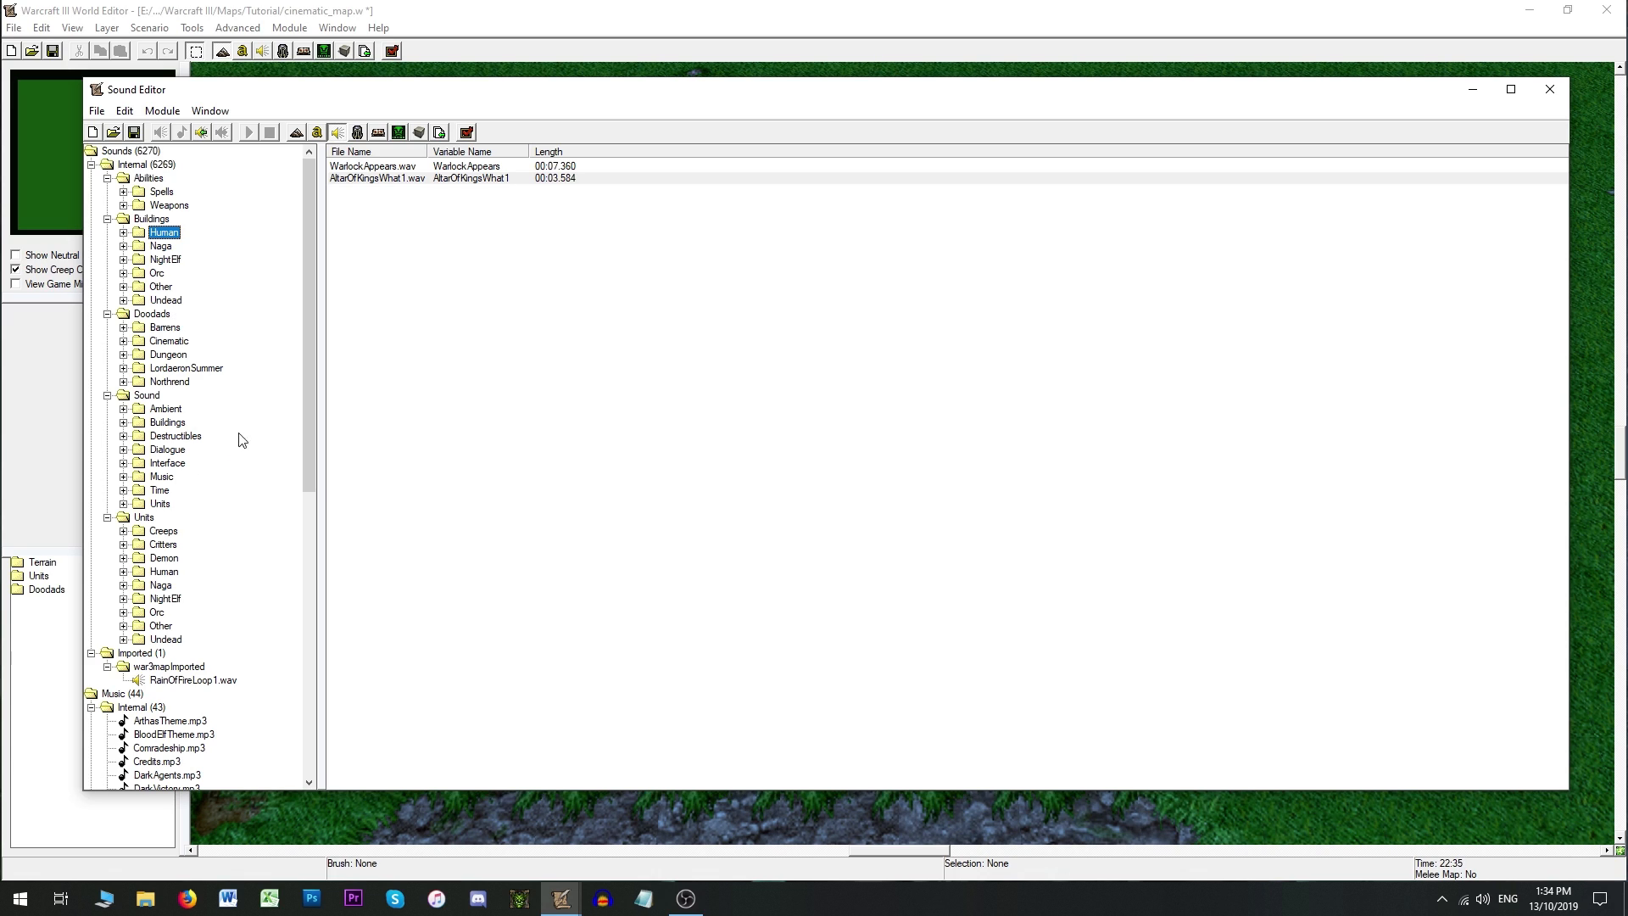
{"action": "left_click", "coordinate": [141, 193]}
{"action": "left_click", "coordinate": [123, 193]}
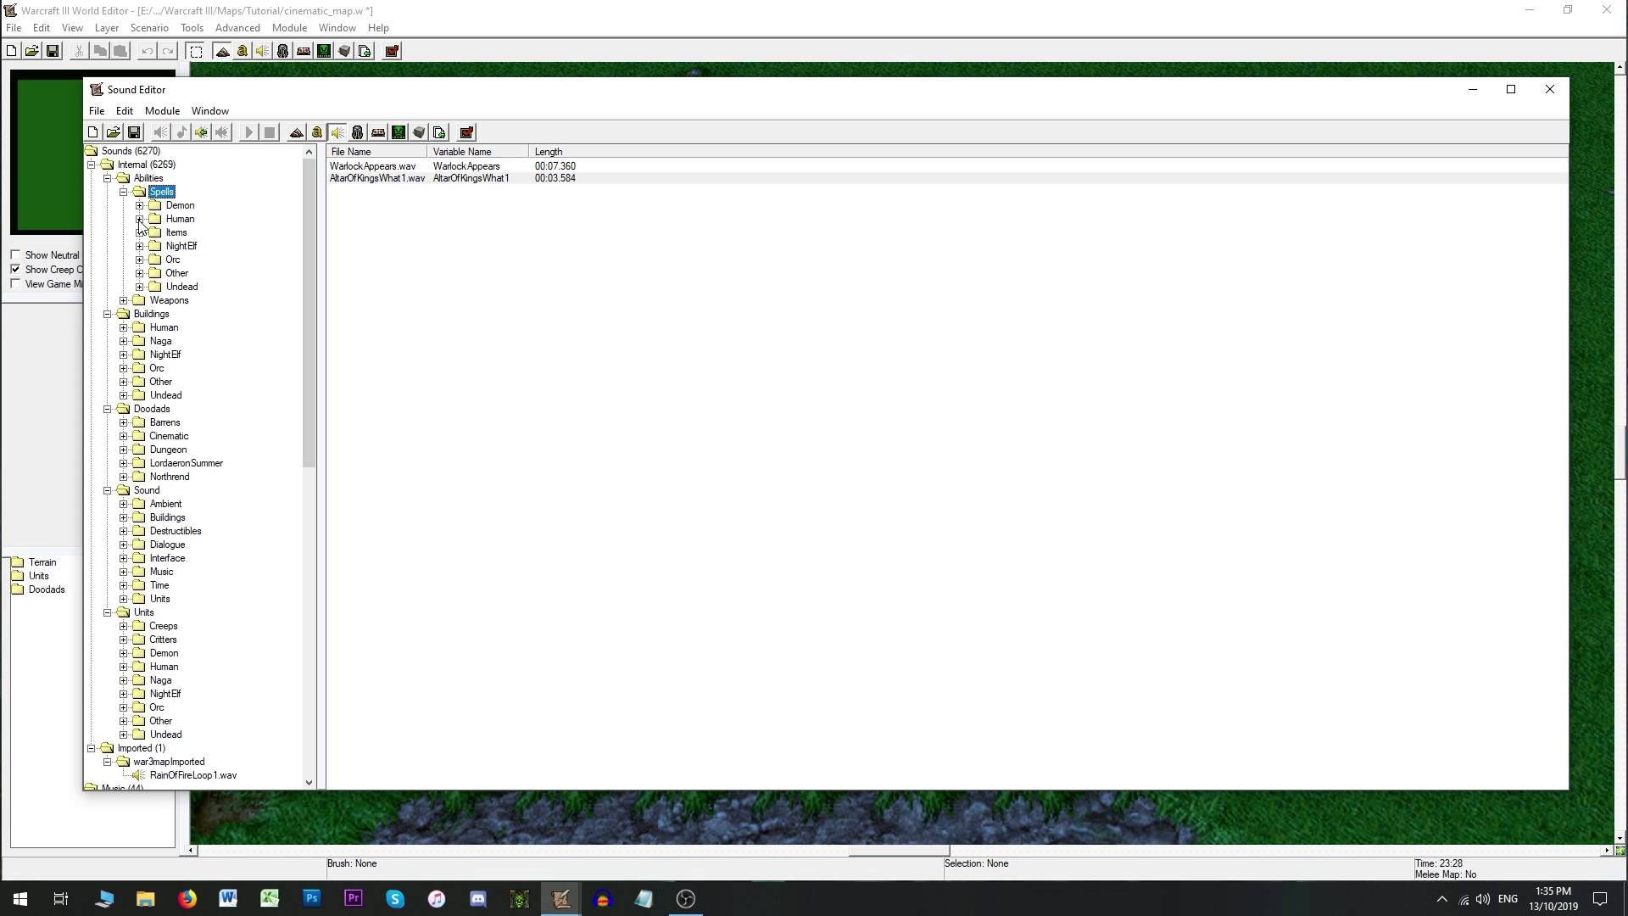
{"action": "left_click", "coordinate": [140, 219]}
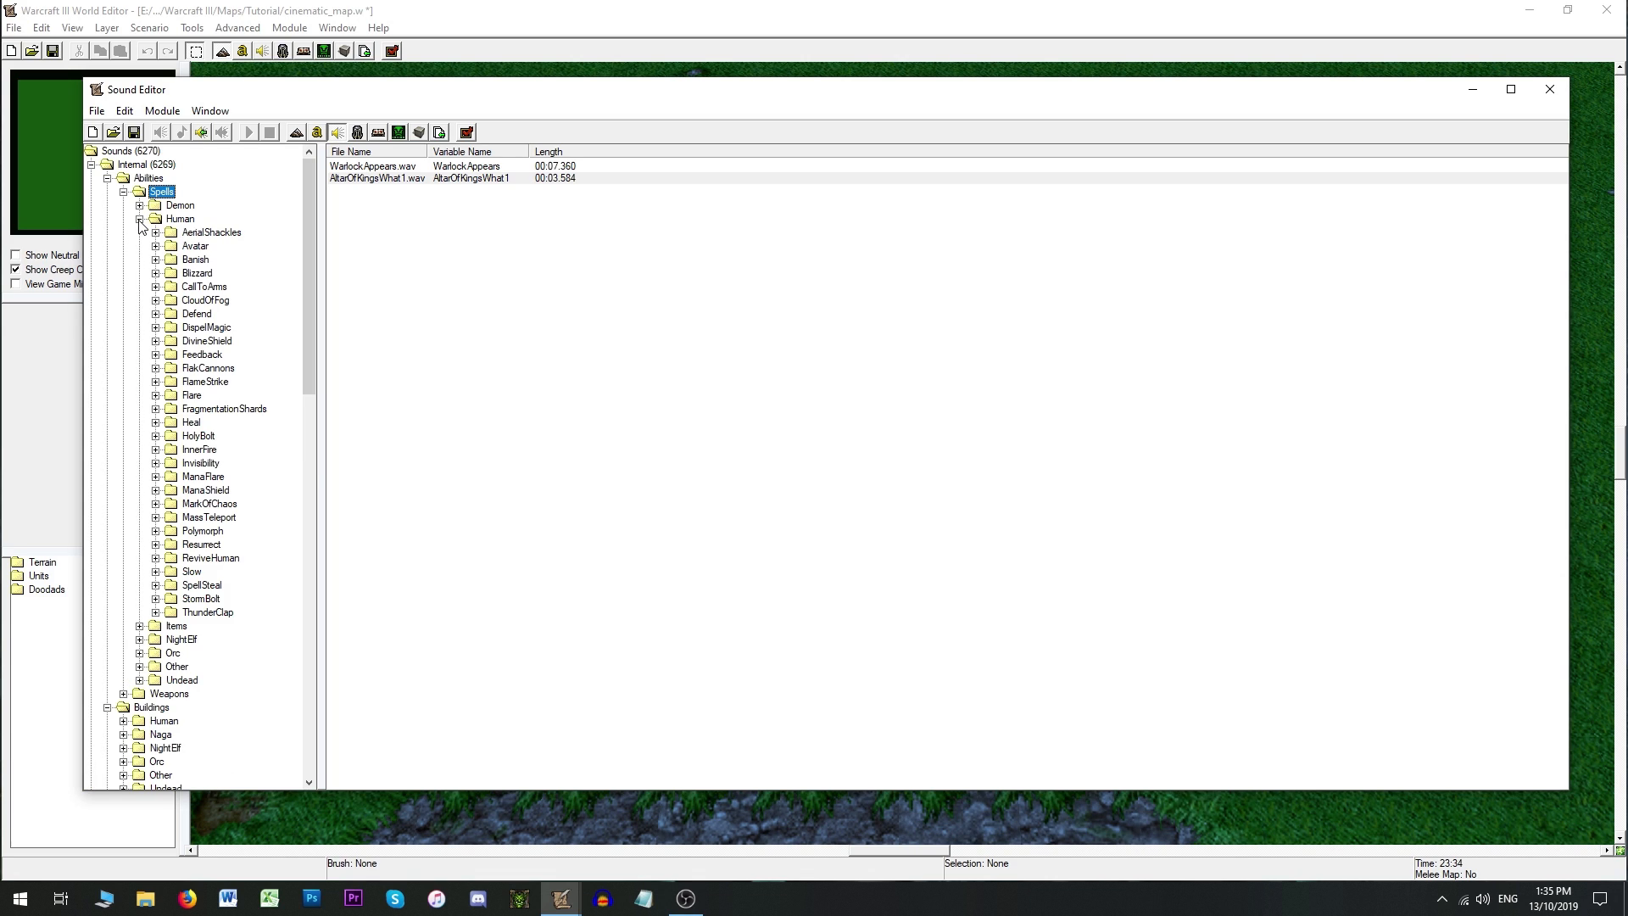
{"action": "left_click", "coordinate": [155, 274]}
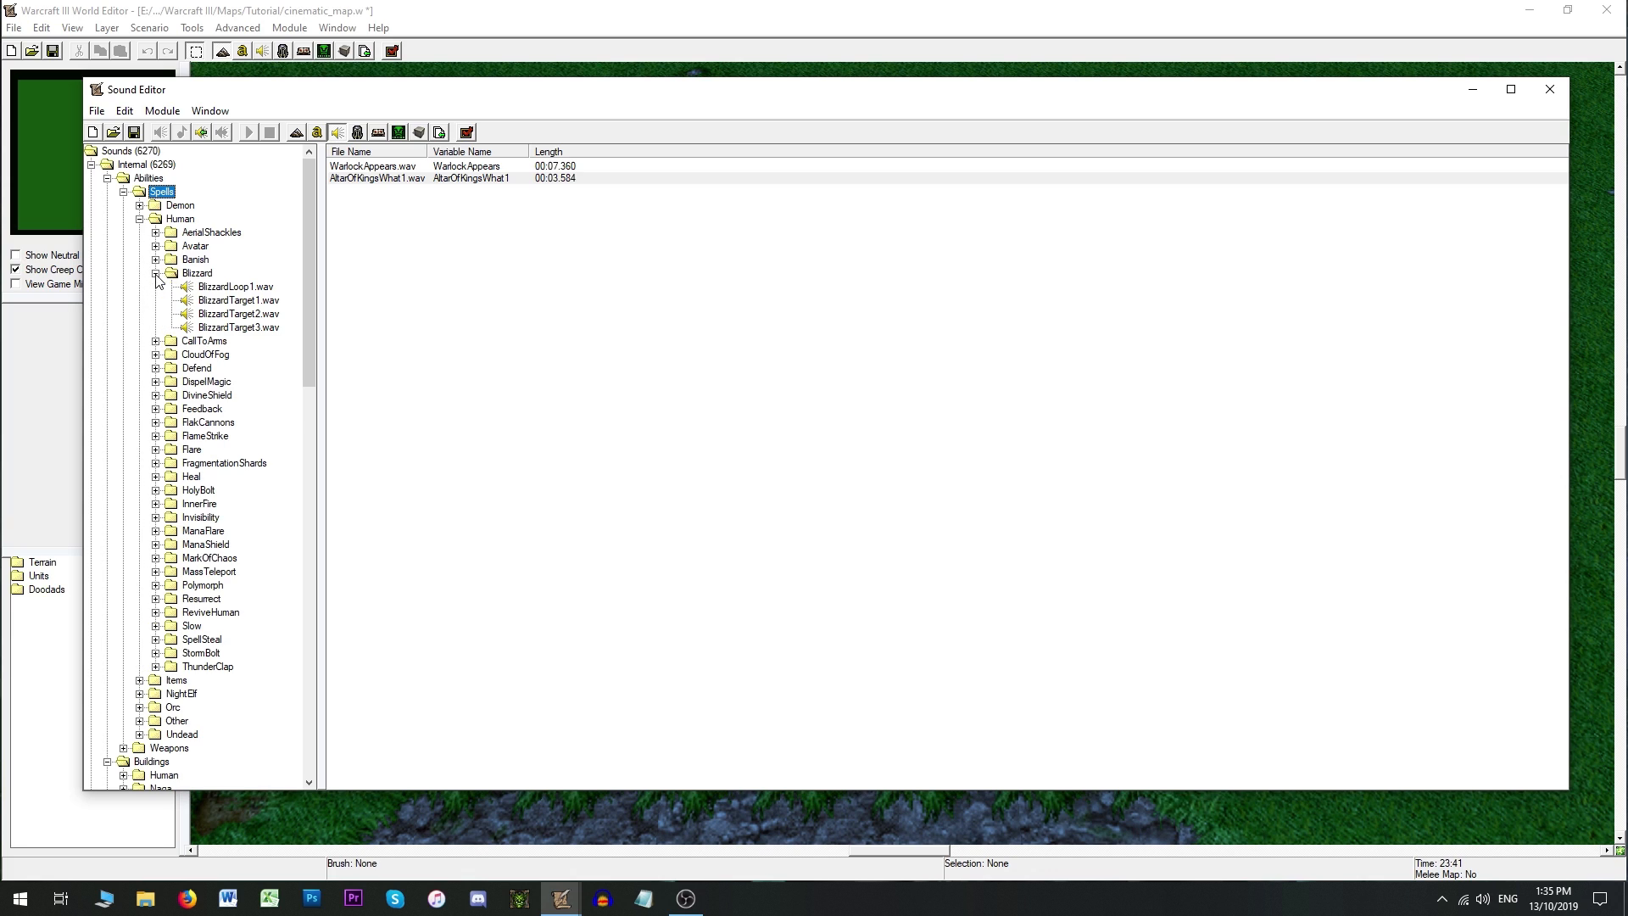
{"action": "left_click", "coordinate": [237, 288]}
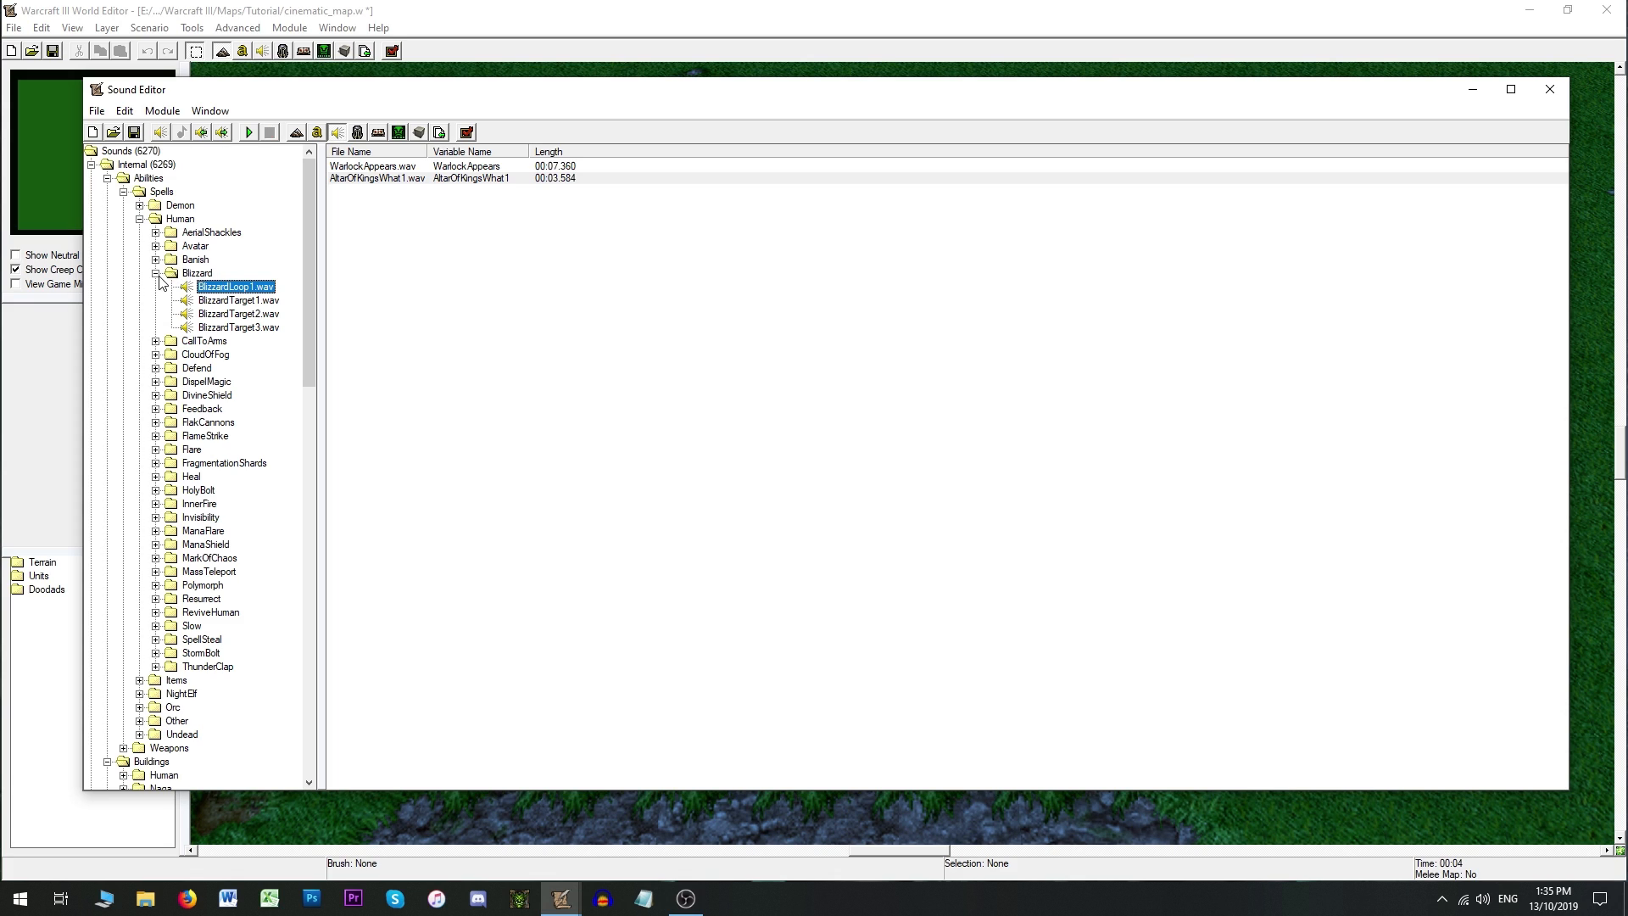
{"action": "left_click", "coordinate": [156, 273]}
{"action": "left_click", "coordinate": [140, 218]}
{"action": "left_click", "coordinate": [124, 191]}
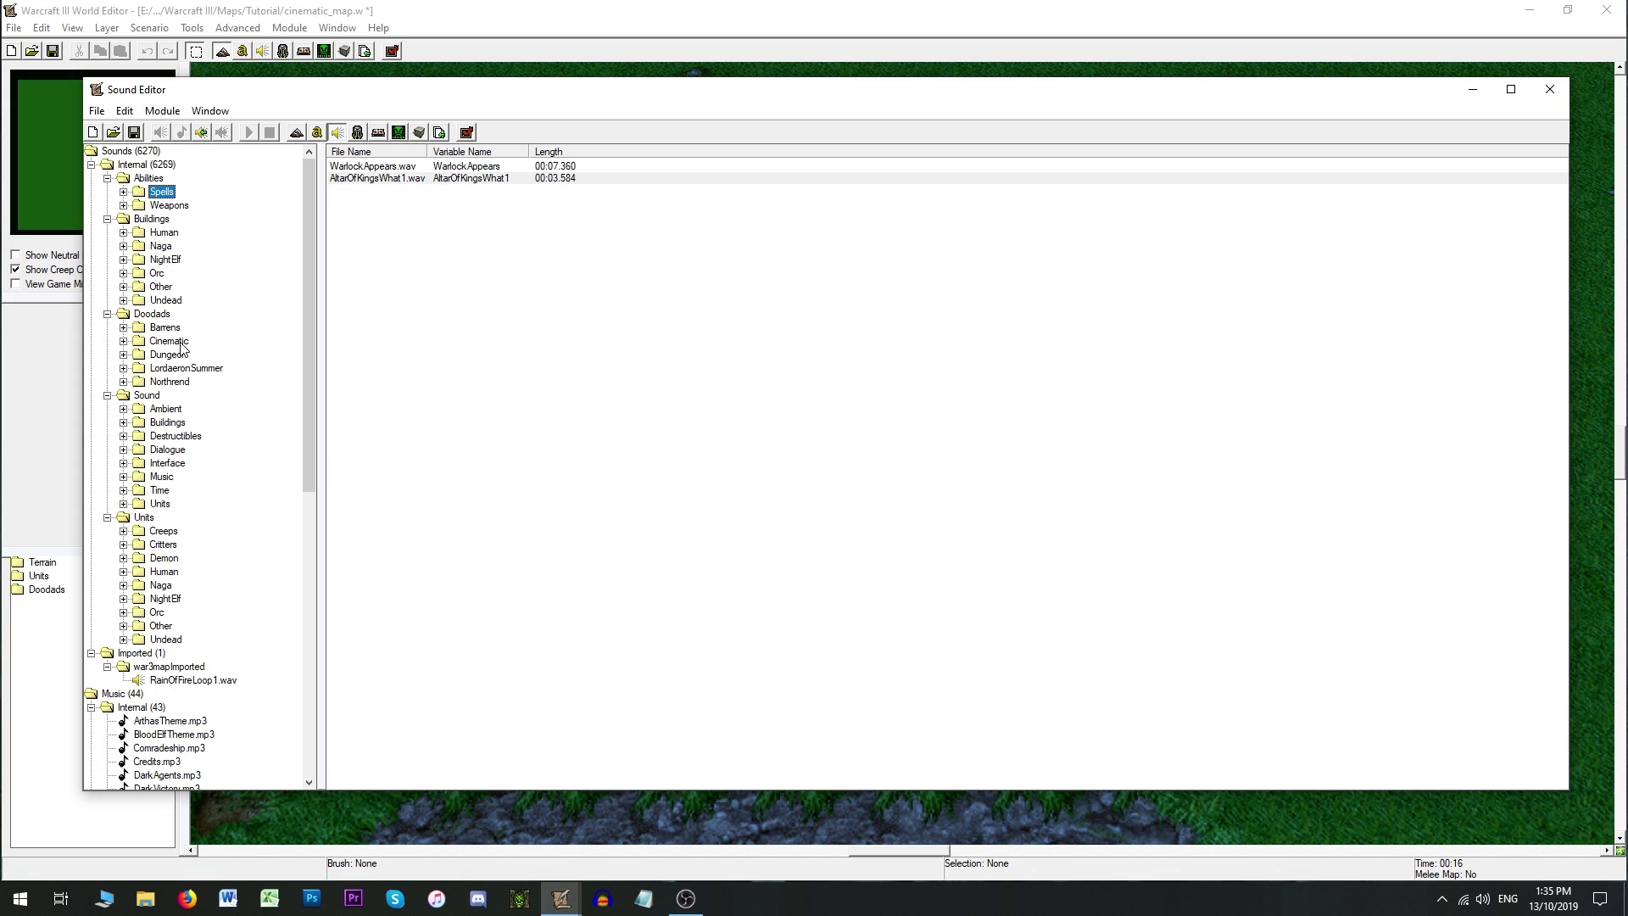
Step: Look through the Ambient sounds and their DoodadEffects subfolder, collapsing both folders when done
{"action": "left_click", "coordinate": [166, 411]}
{"action": "left_click", "coordinate": [123, 409]}
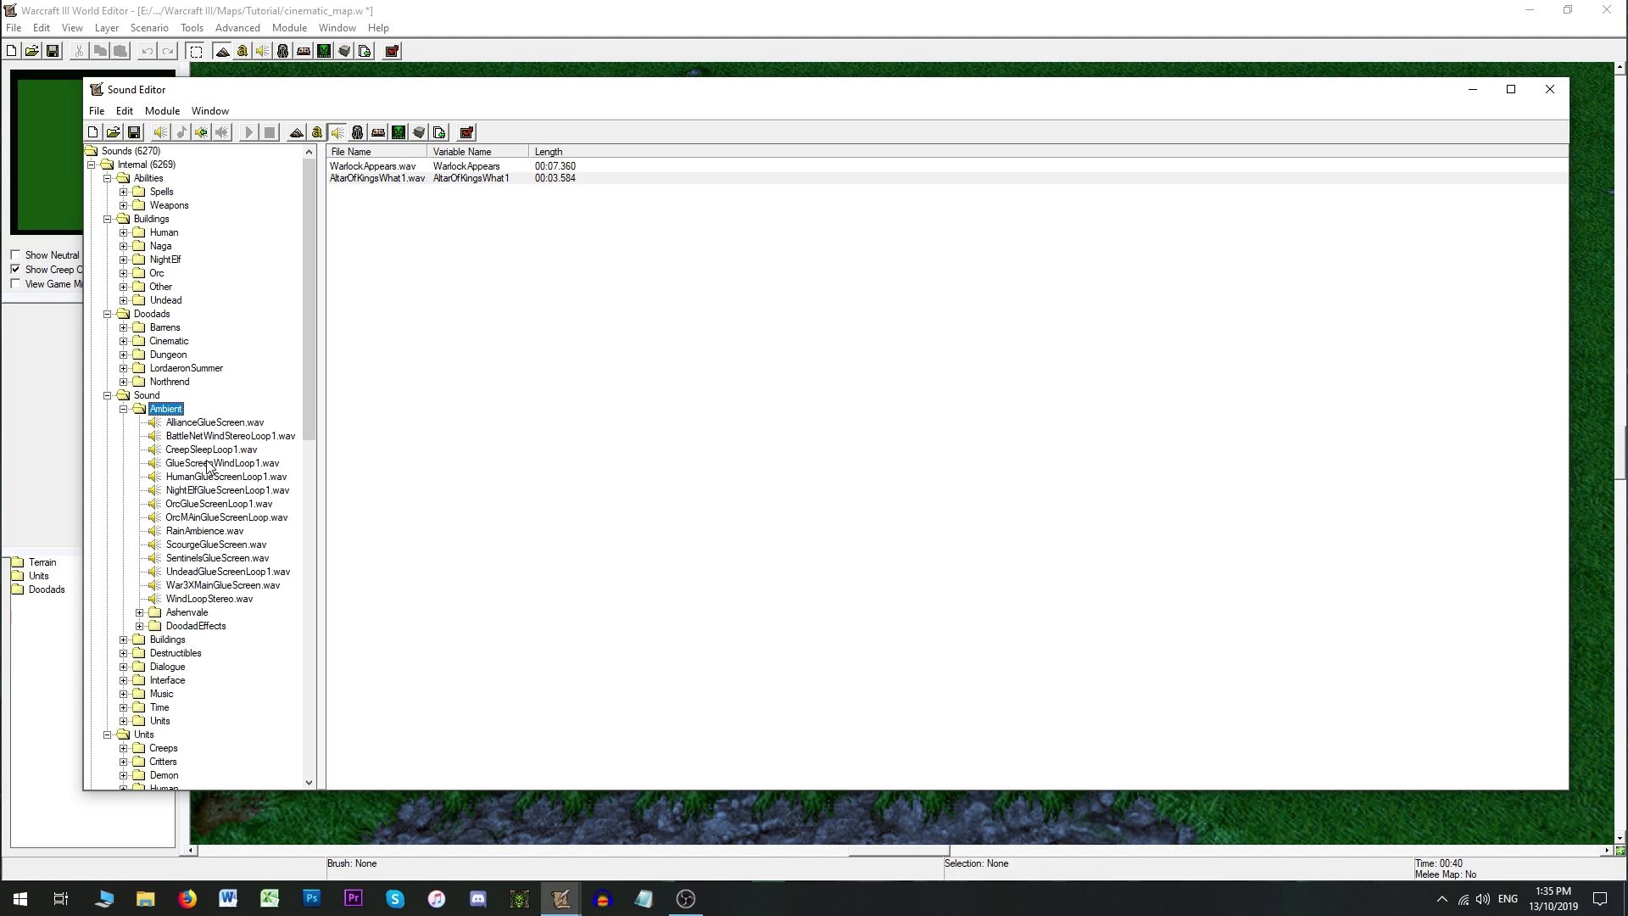
{"action": "left_click", "coordinate": [140, 626]}
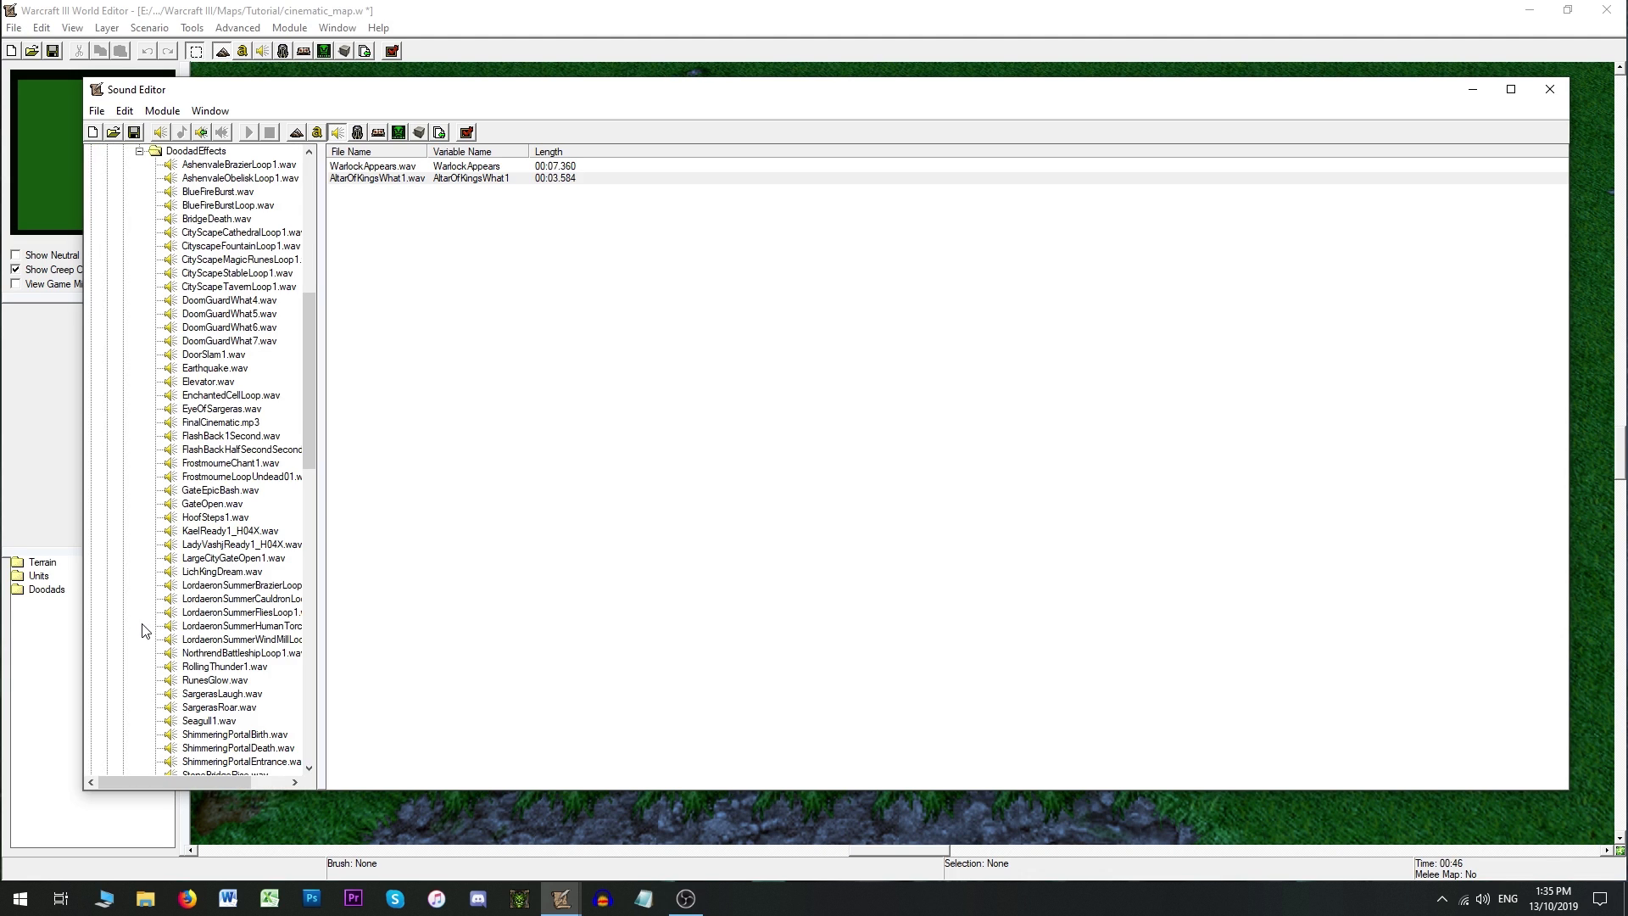
{"action": "scroll", "coordinate": [232, 530], "scroll_direction": "down", "scroll_amount": 1}
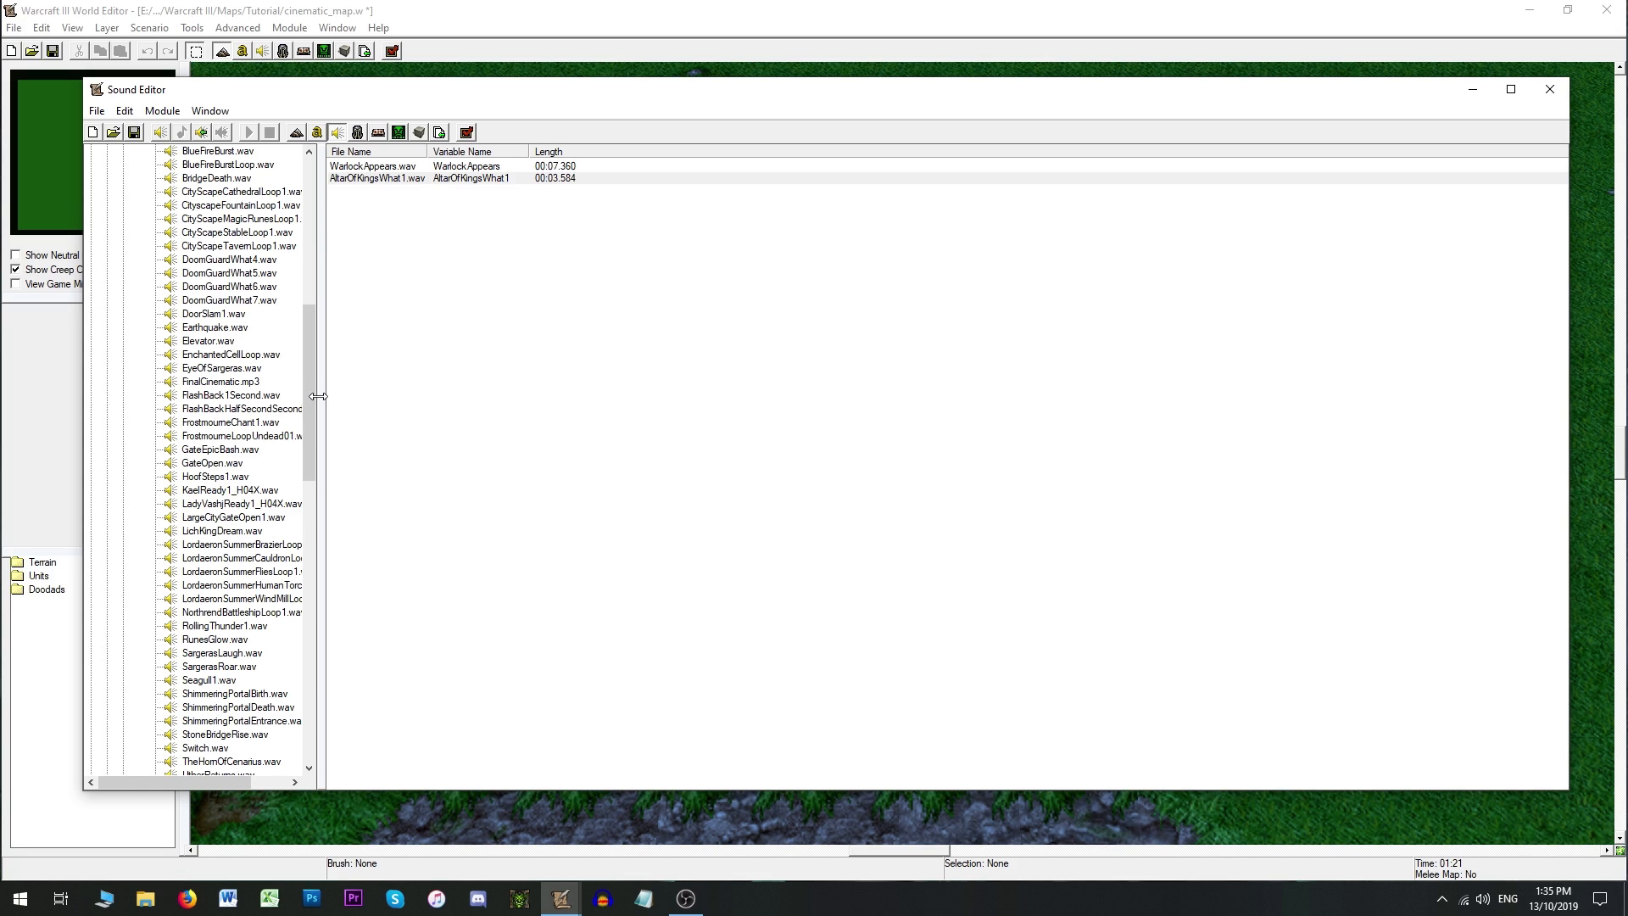
{"action": "scroll", "coordinate": [275, 431], "scroll_direction": "down", "scroll_amount": 4}
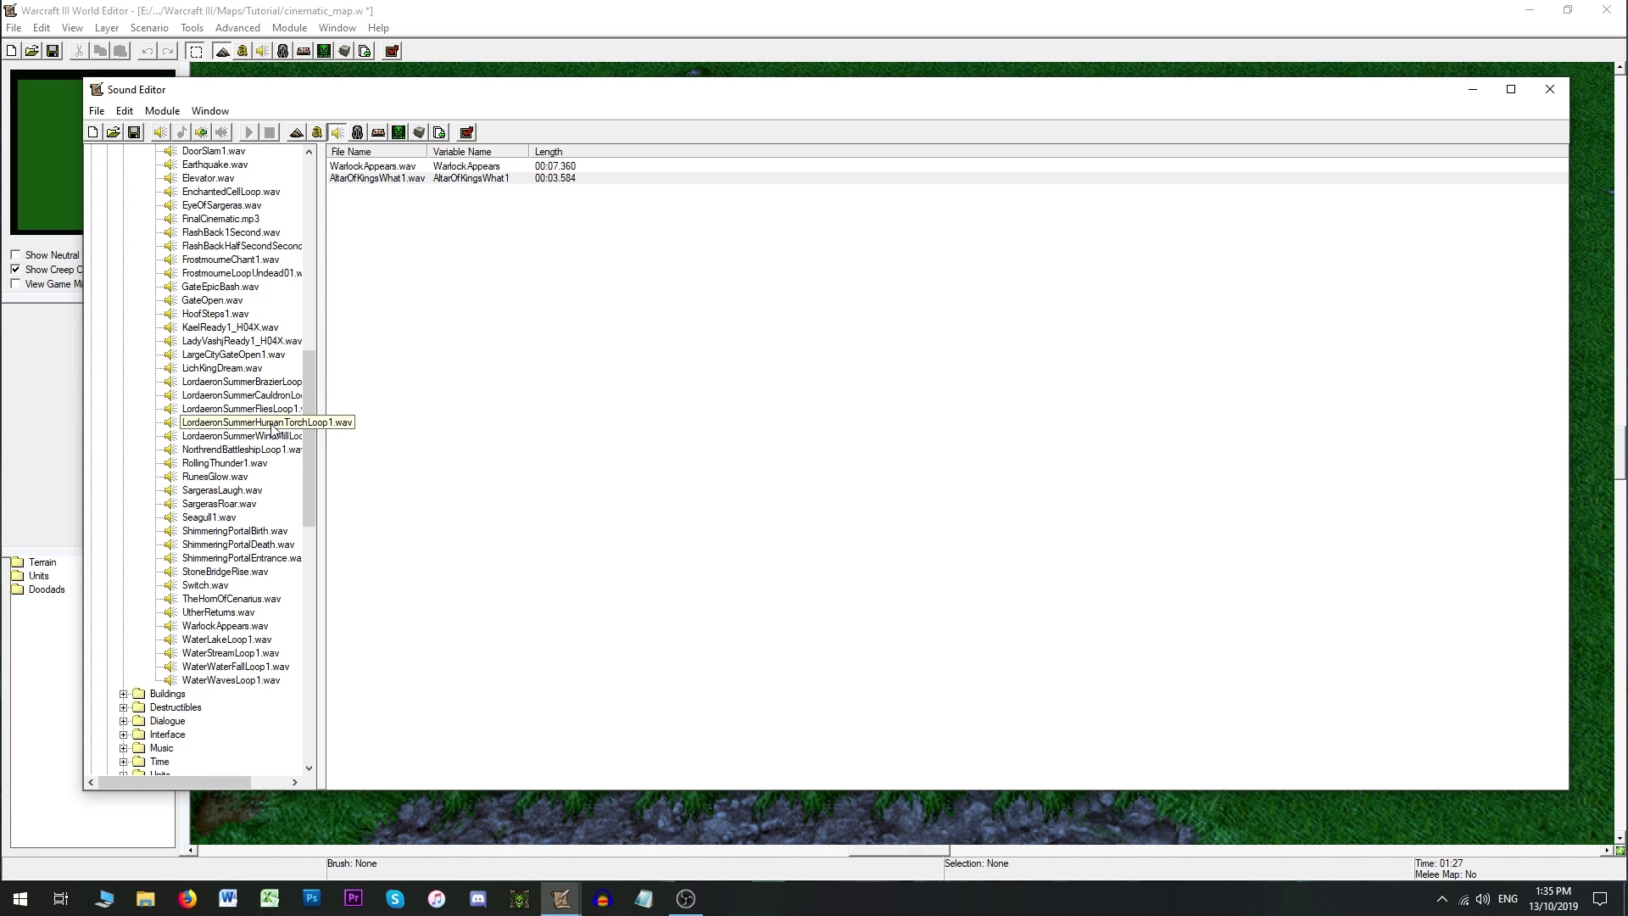
{"action": "scroll", "coordinate": [270, 545], "scroll_direction": "up", "scroll_amount": 11}
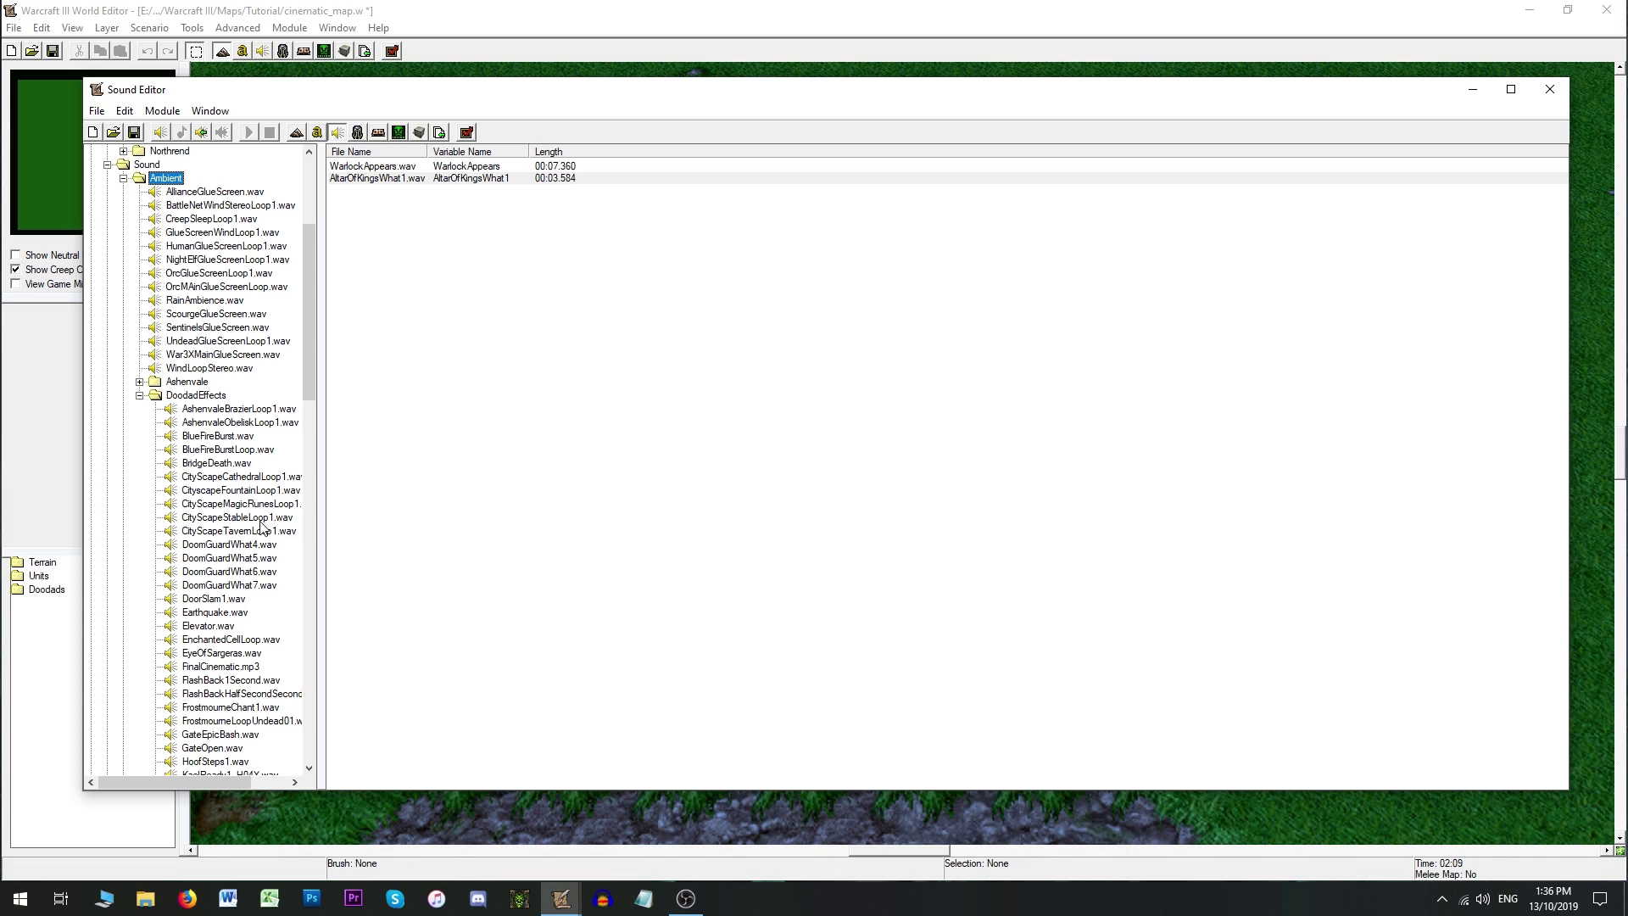
{"action": "left_click", "coordinate": [140, 395]}
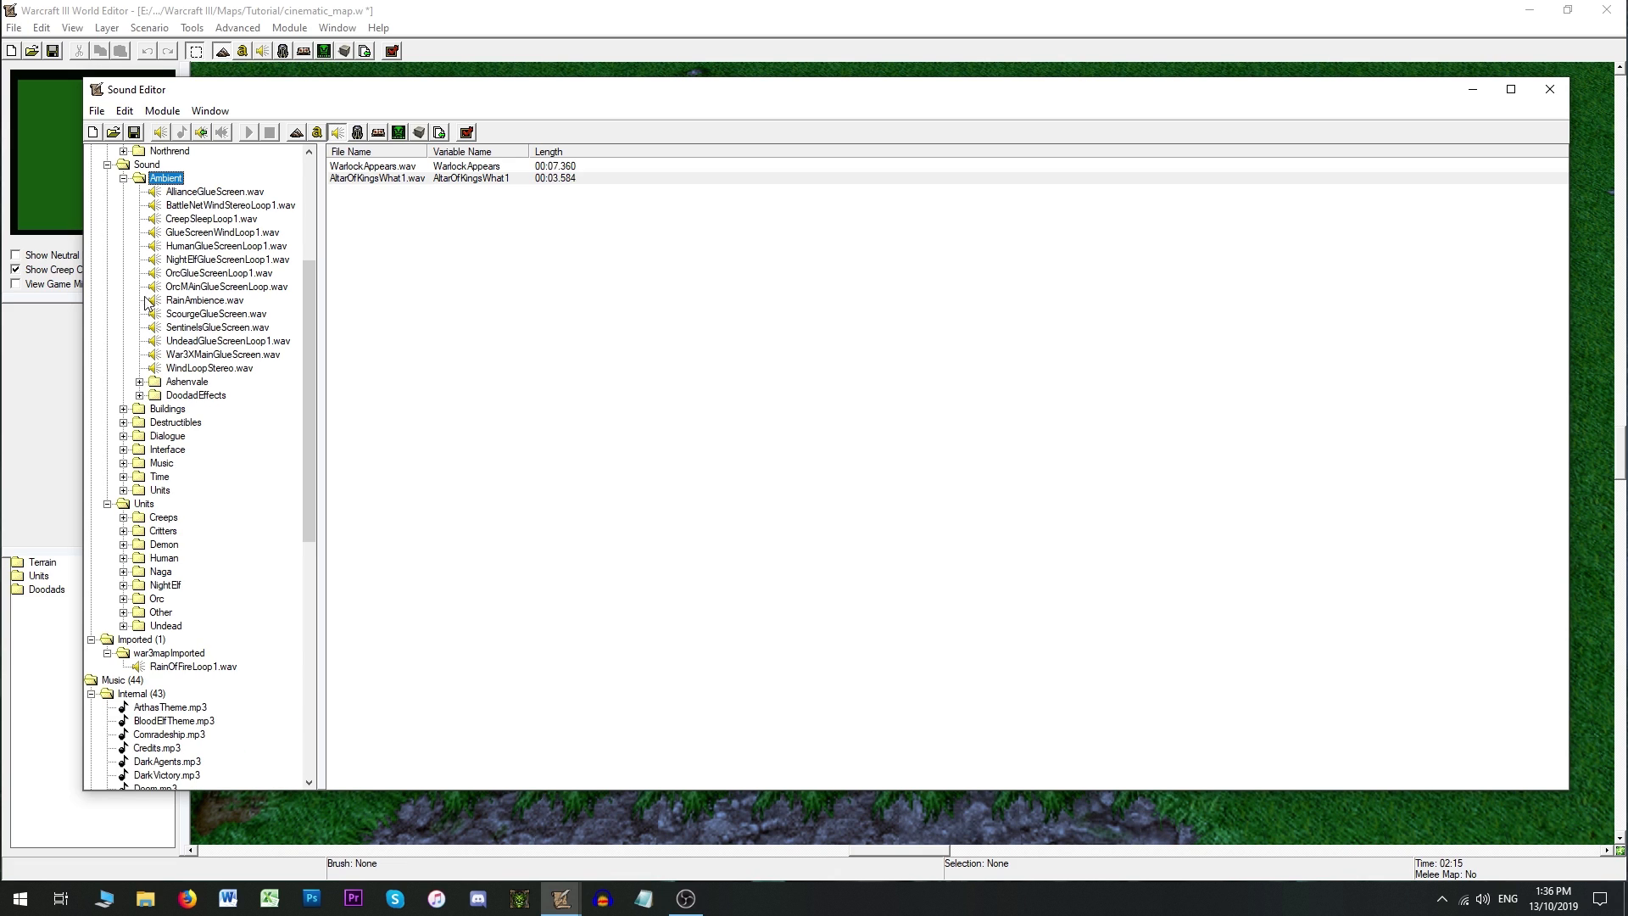
{"action": "scroll", "coordinate": [170, 356], "scroll_direction": "up", "scroll_amount": 6}
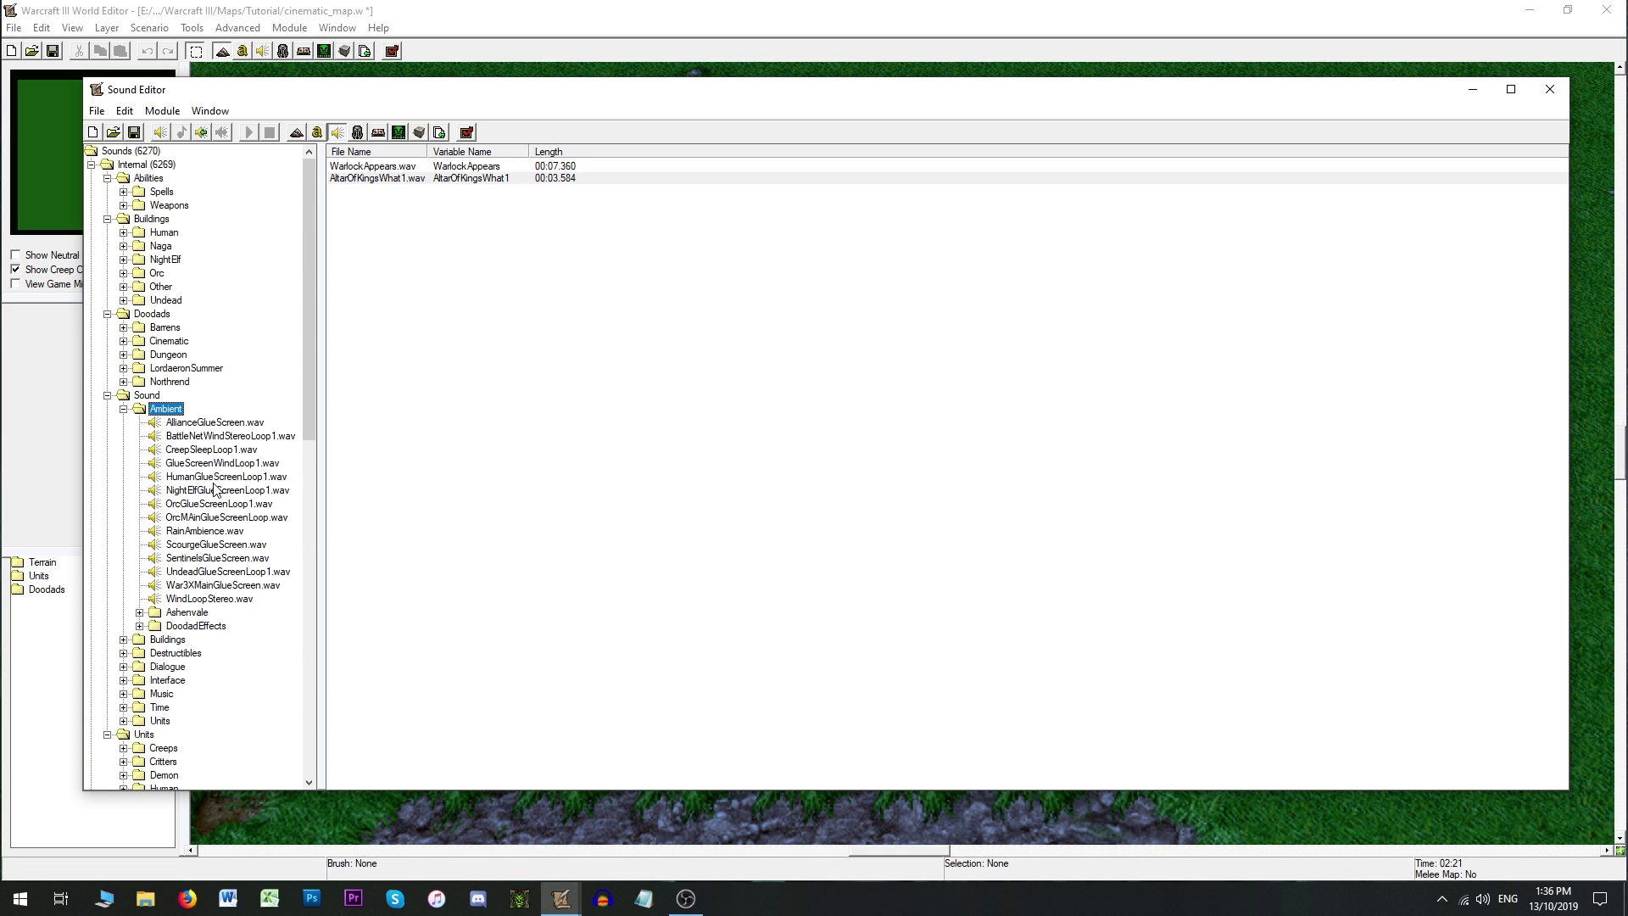
{"action": "left_click", "coordinate": [123, 410]}
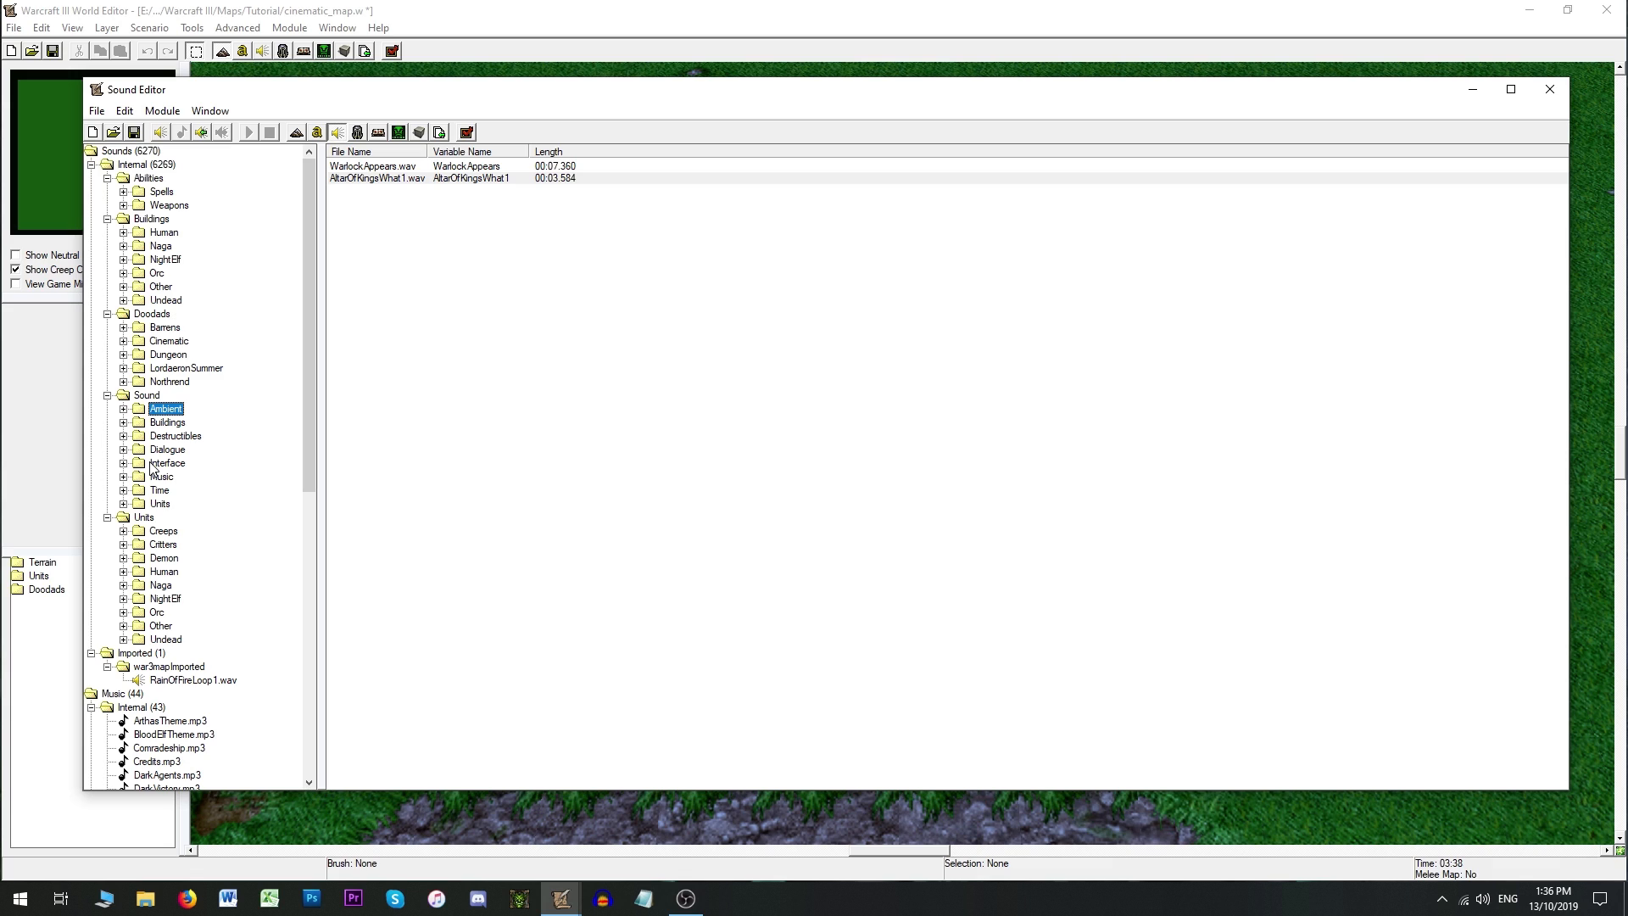
Step: Expand the Human buildings' AltarOfKings folder and select AltarOfKingsWhat1.wav
{"action": "left_click", "coordinate": [149, 220]}
{"action": "left_click", "coordinate": [123, 232]}
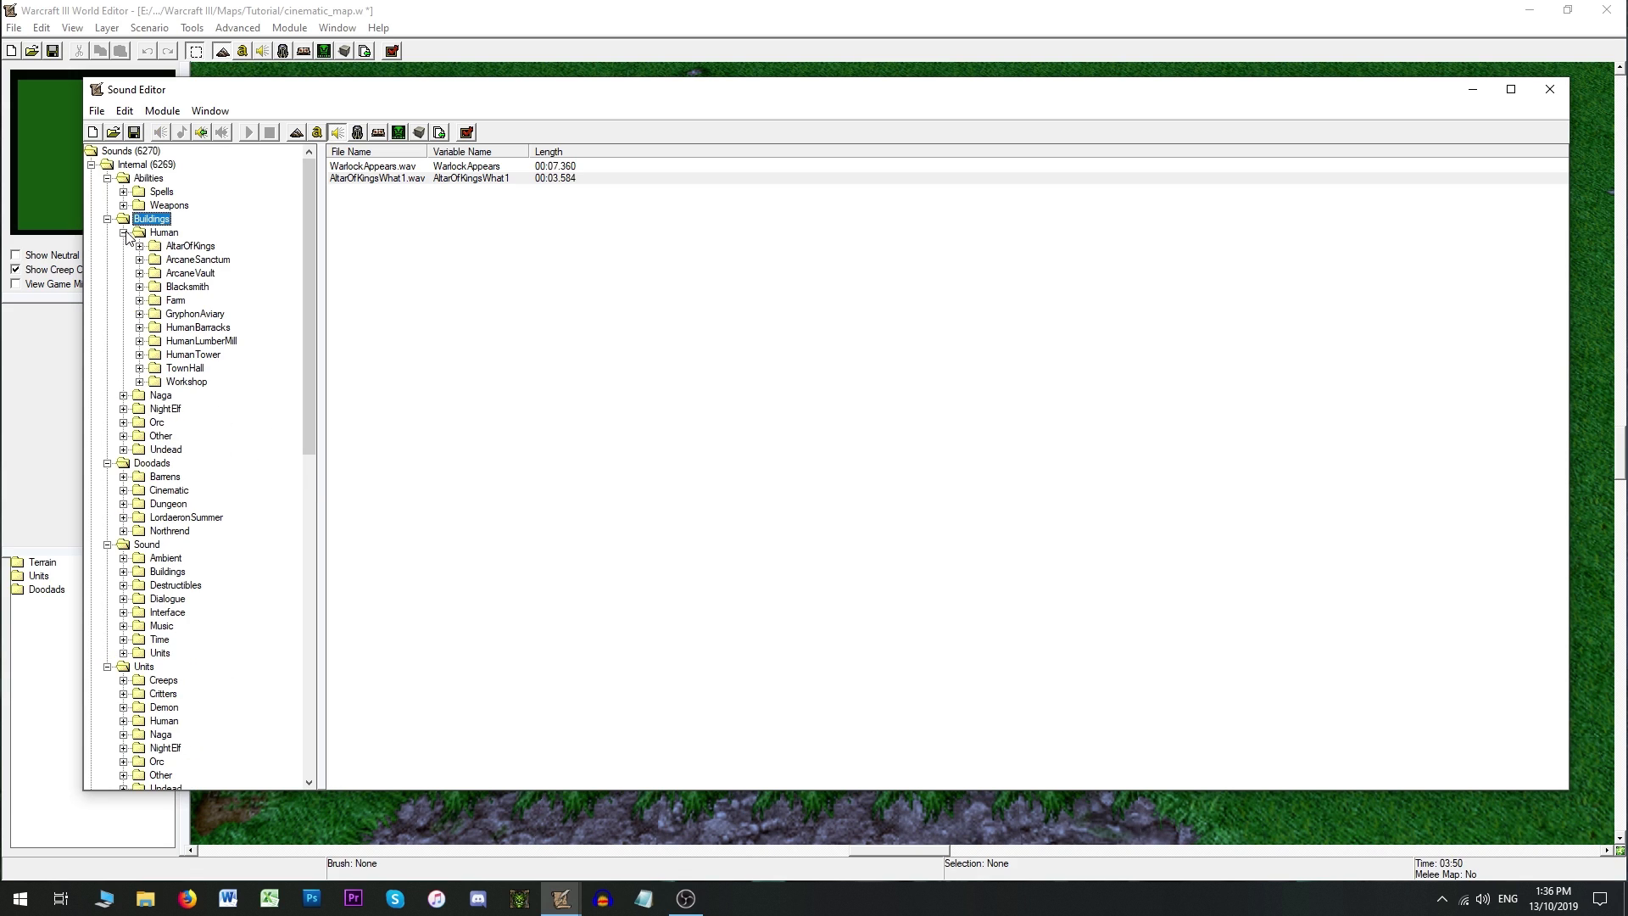
{"action": "left_click", "coordinate": [140, 246]}
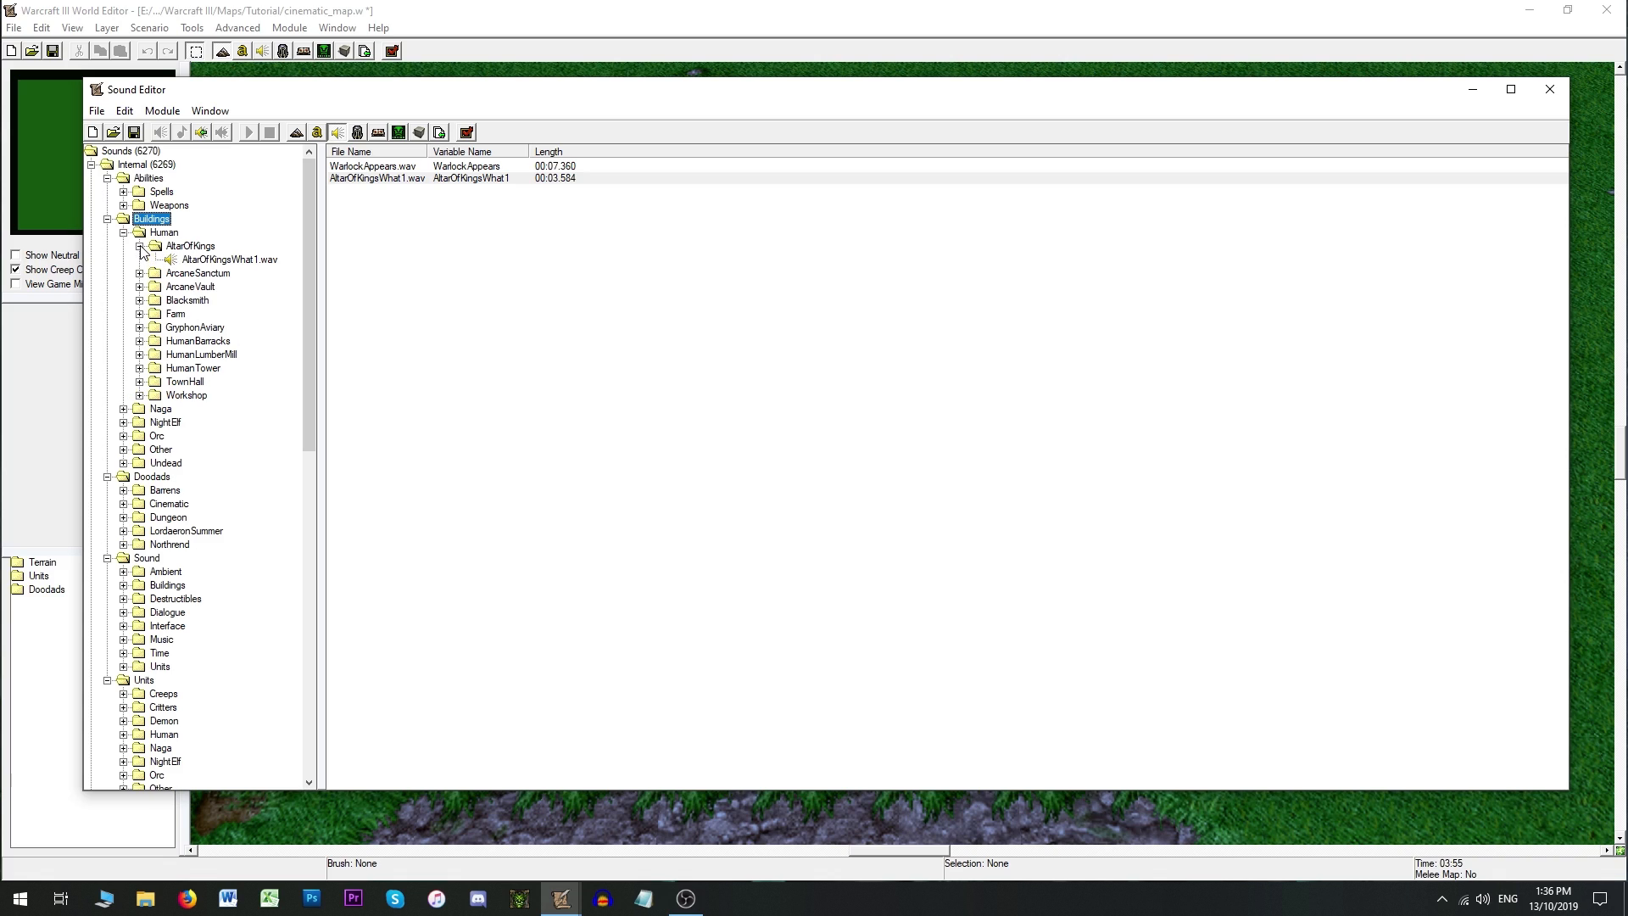
{"action": "left_click", "coordinate": [203, 262]}
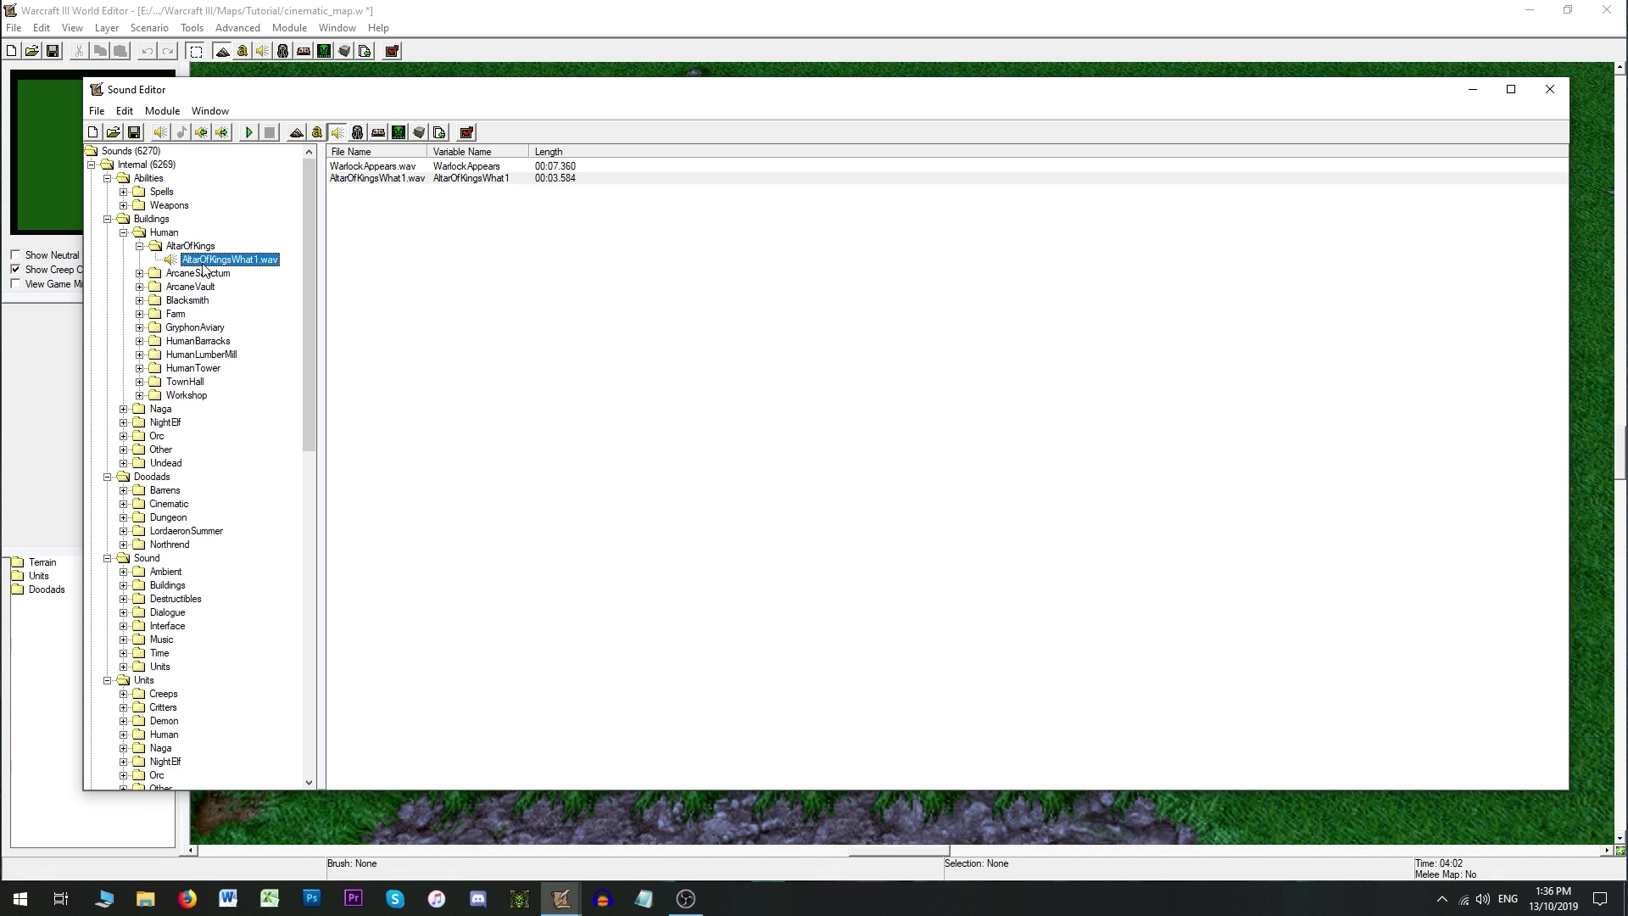
Step: Collapse the Human buildings folders and look through the Human units' HeroPaladin sounds, including HeroPaladinWhat1.wav, collapsing those folders when done
{"action": "left_click", "coordinate": [140, 246]}
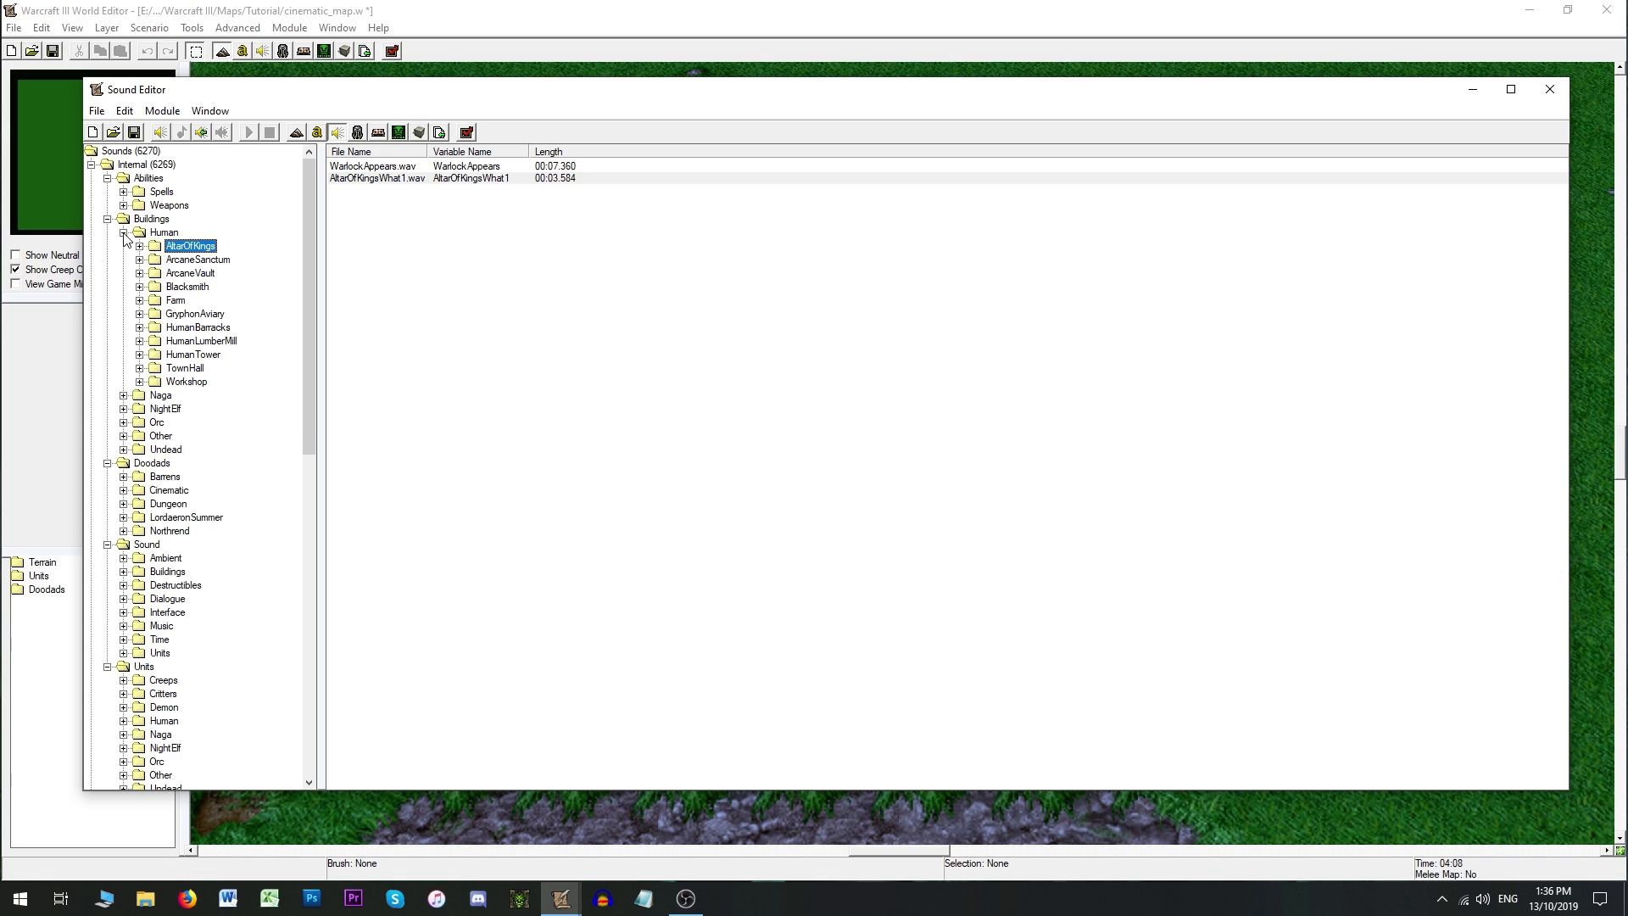
{"action": "left_click", "coordinate": [124, 232]}
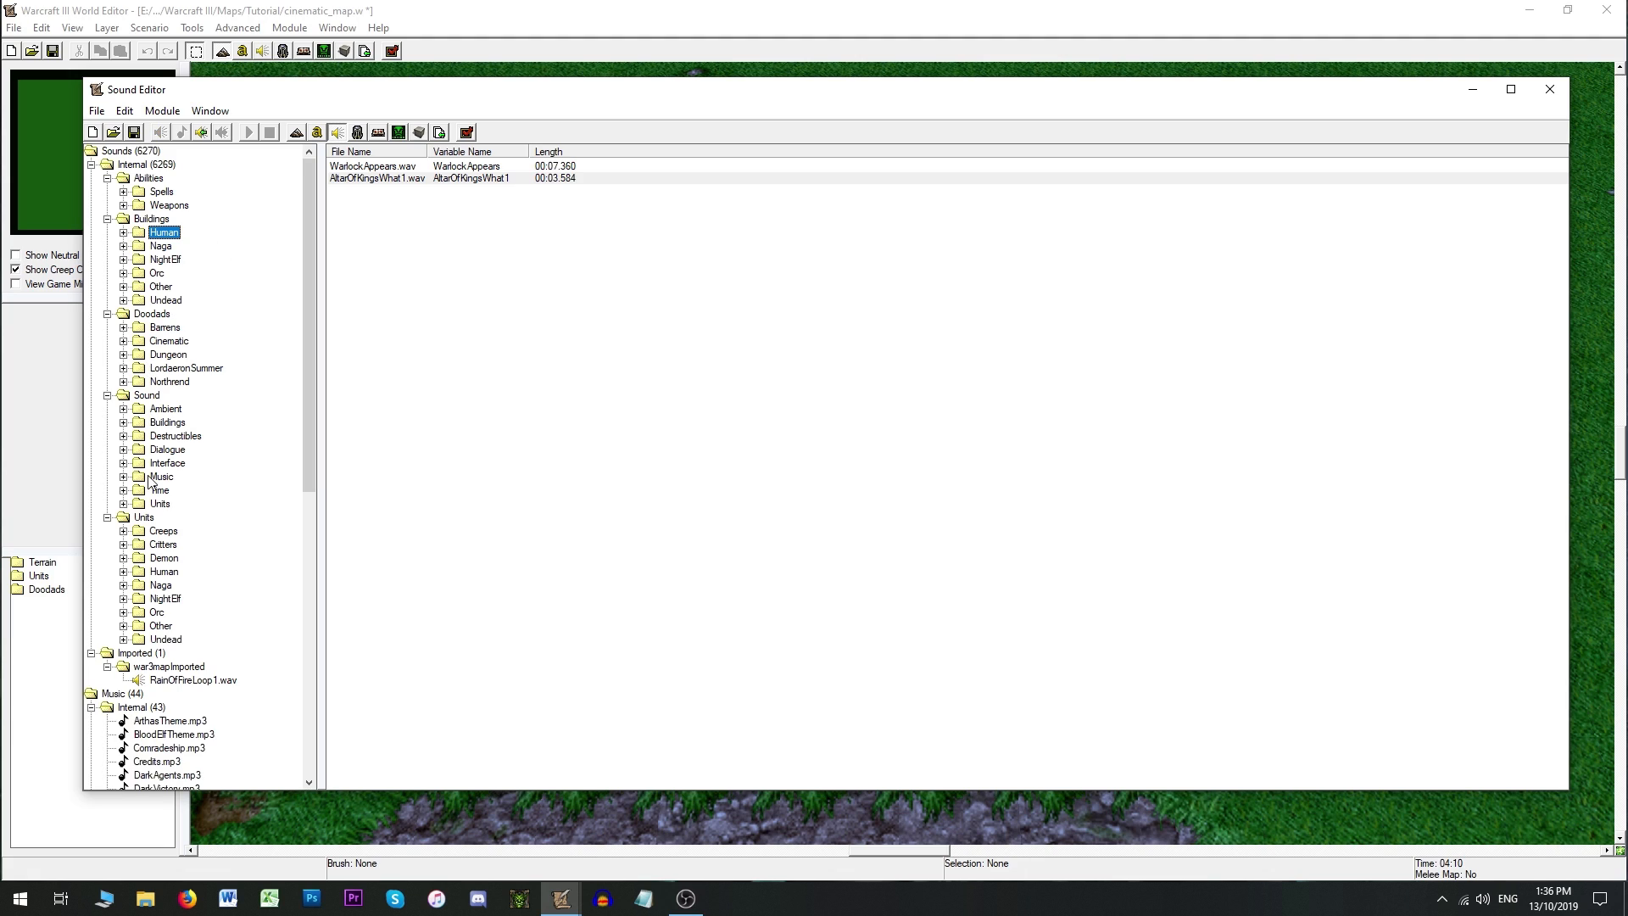
{"action": "left_click", "coordinate": [123, 571]}
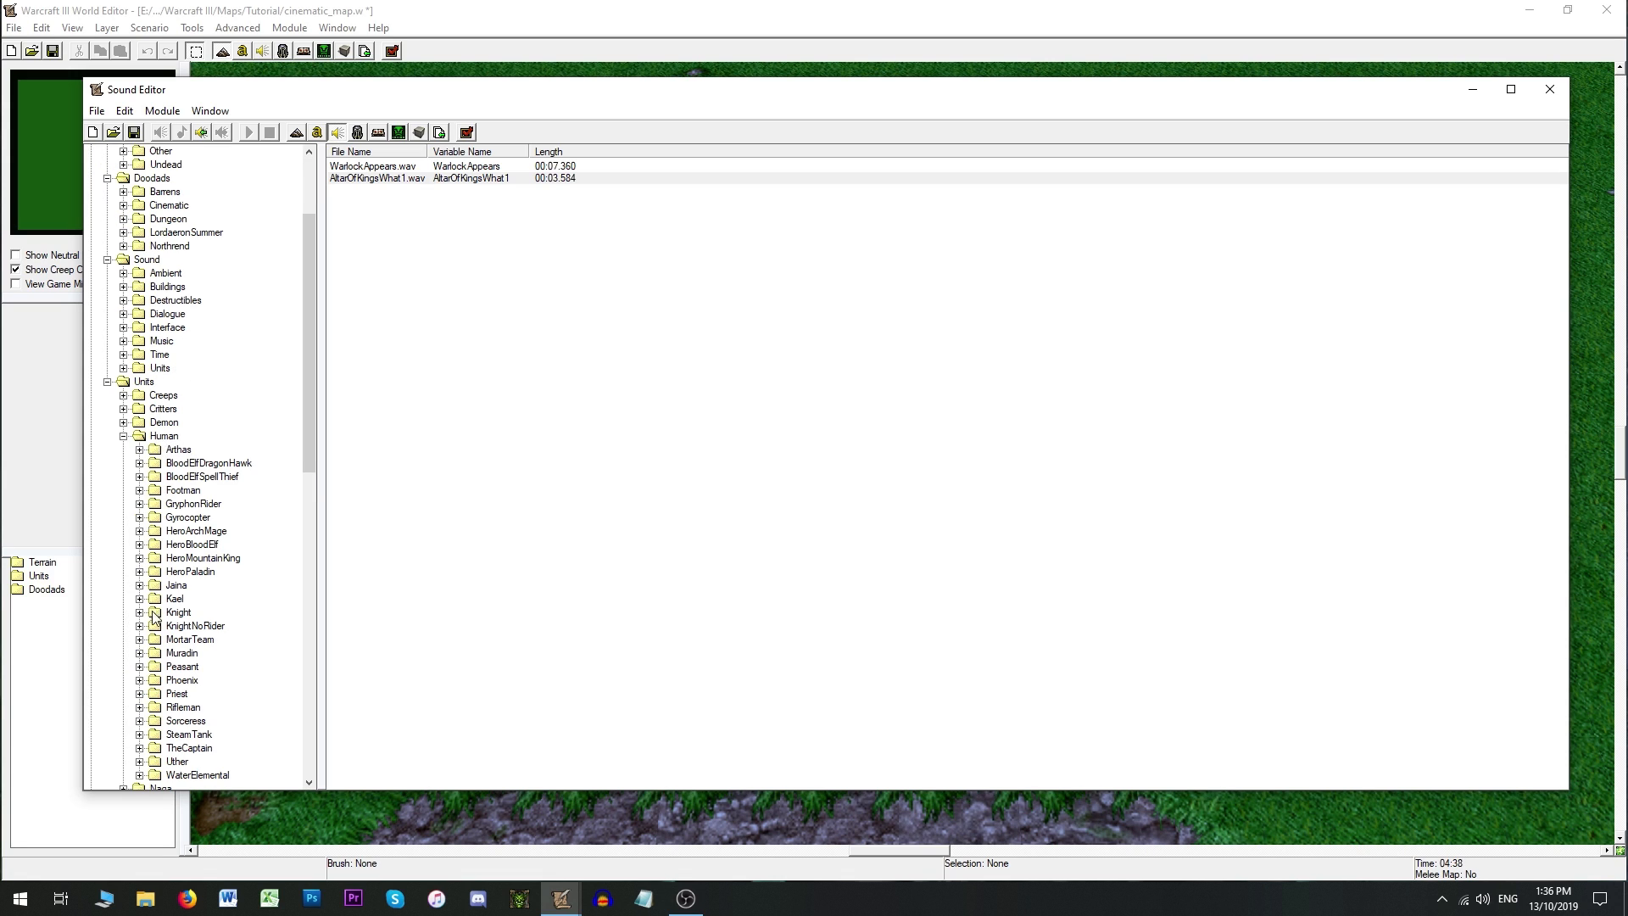
{"action": "left_click", "coordinate": [140, 571]}
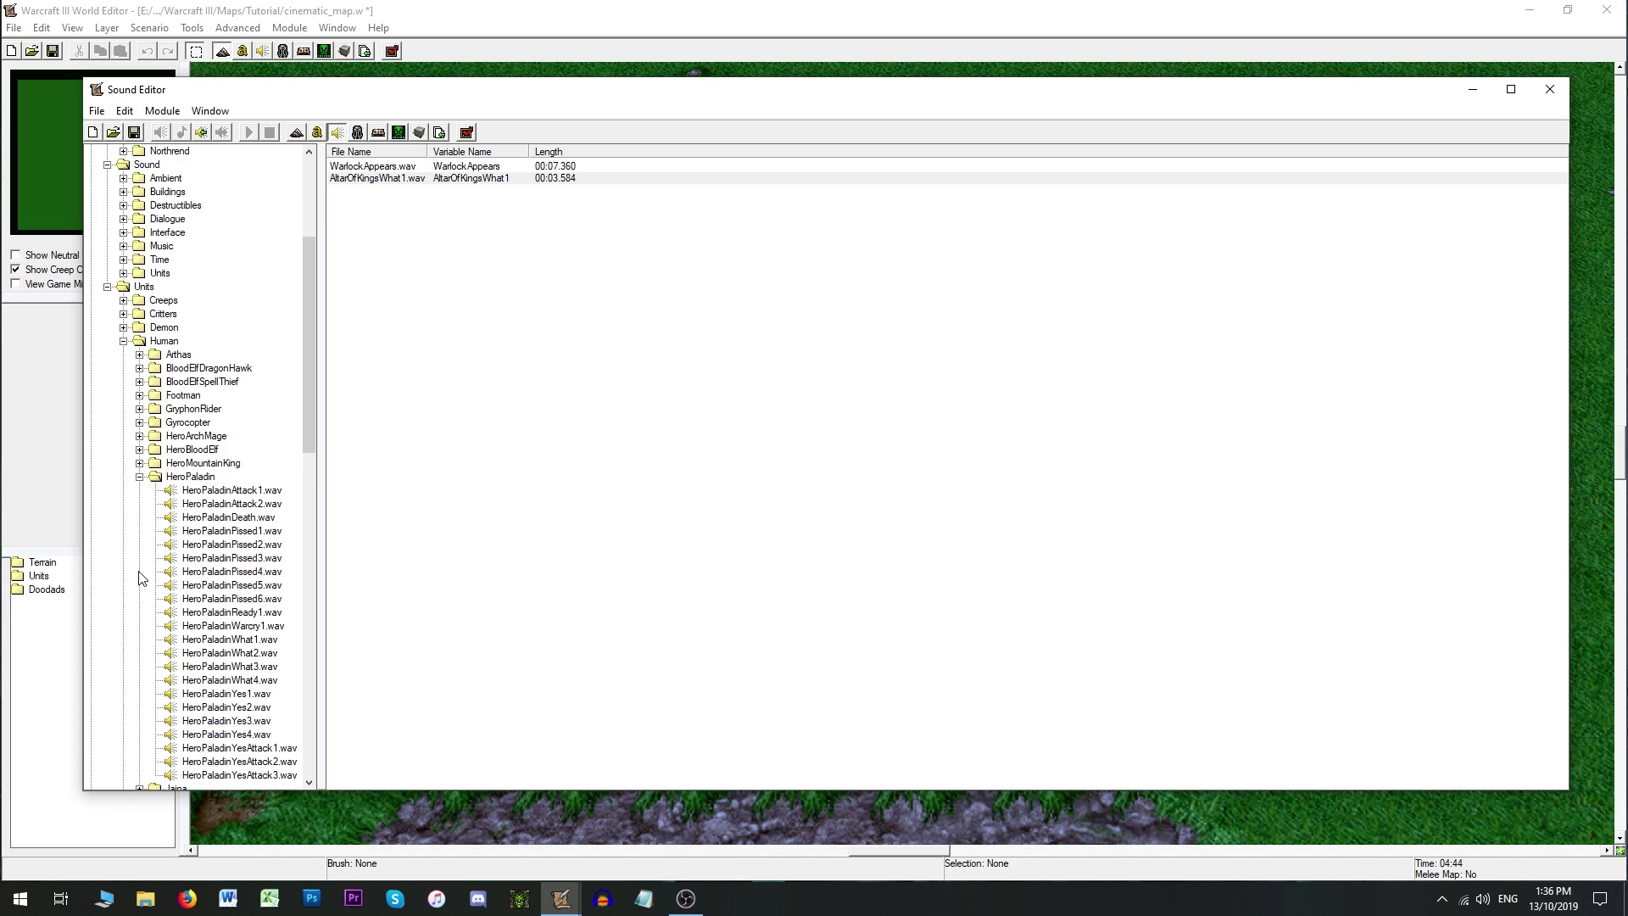
{"action": "left_click", "coordinate": [238, 641]}
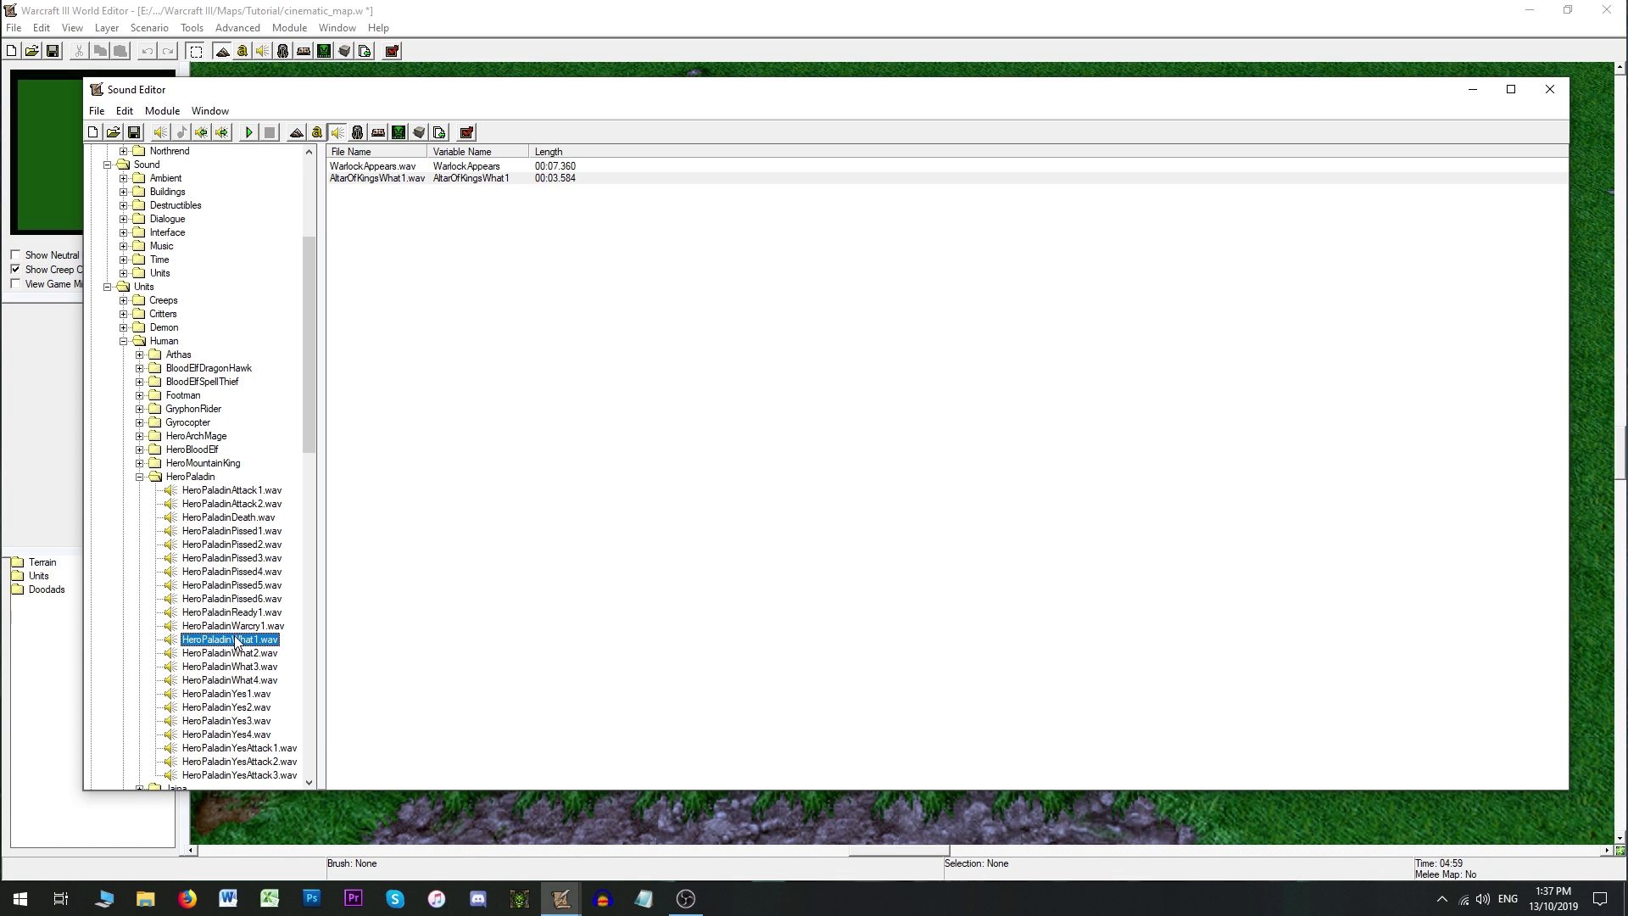
{"action": "left_click", "coordinate": [139, 477]}
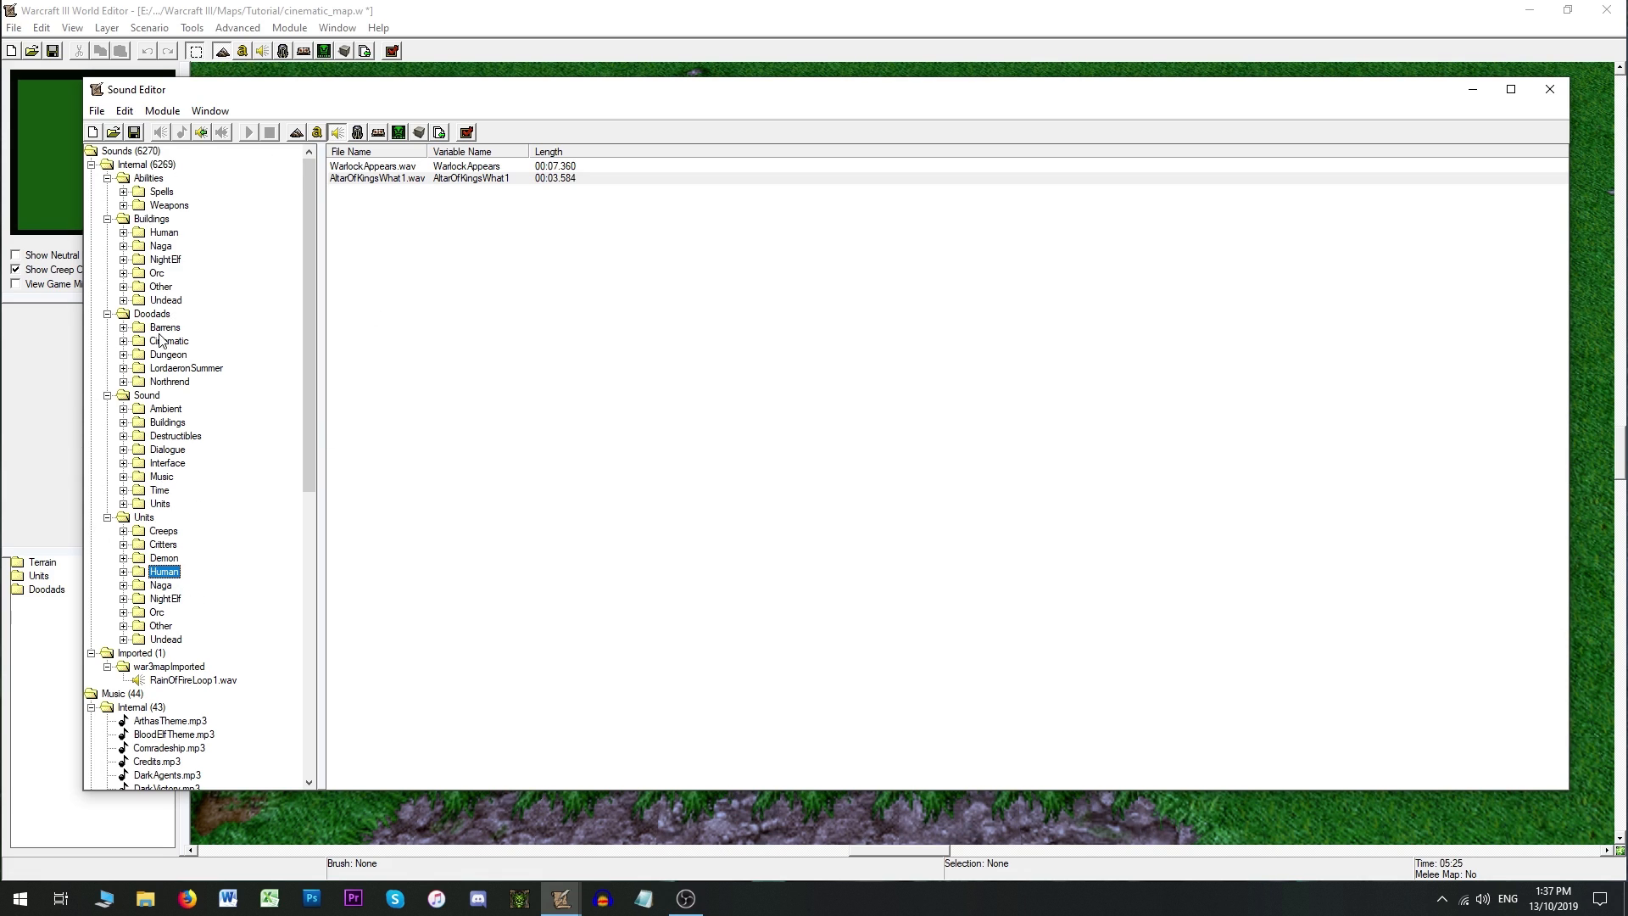
Step: Open the properties of the AltarOfKingsWhat1.wav sound and examine its variable name
{"action": "left_click", "coordinate": [388, 178]}
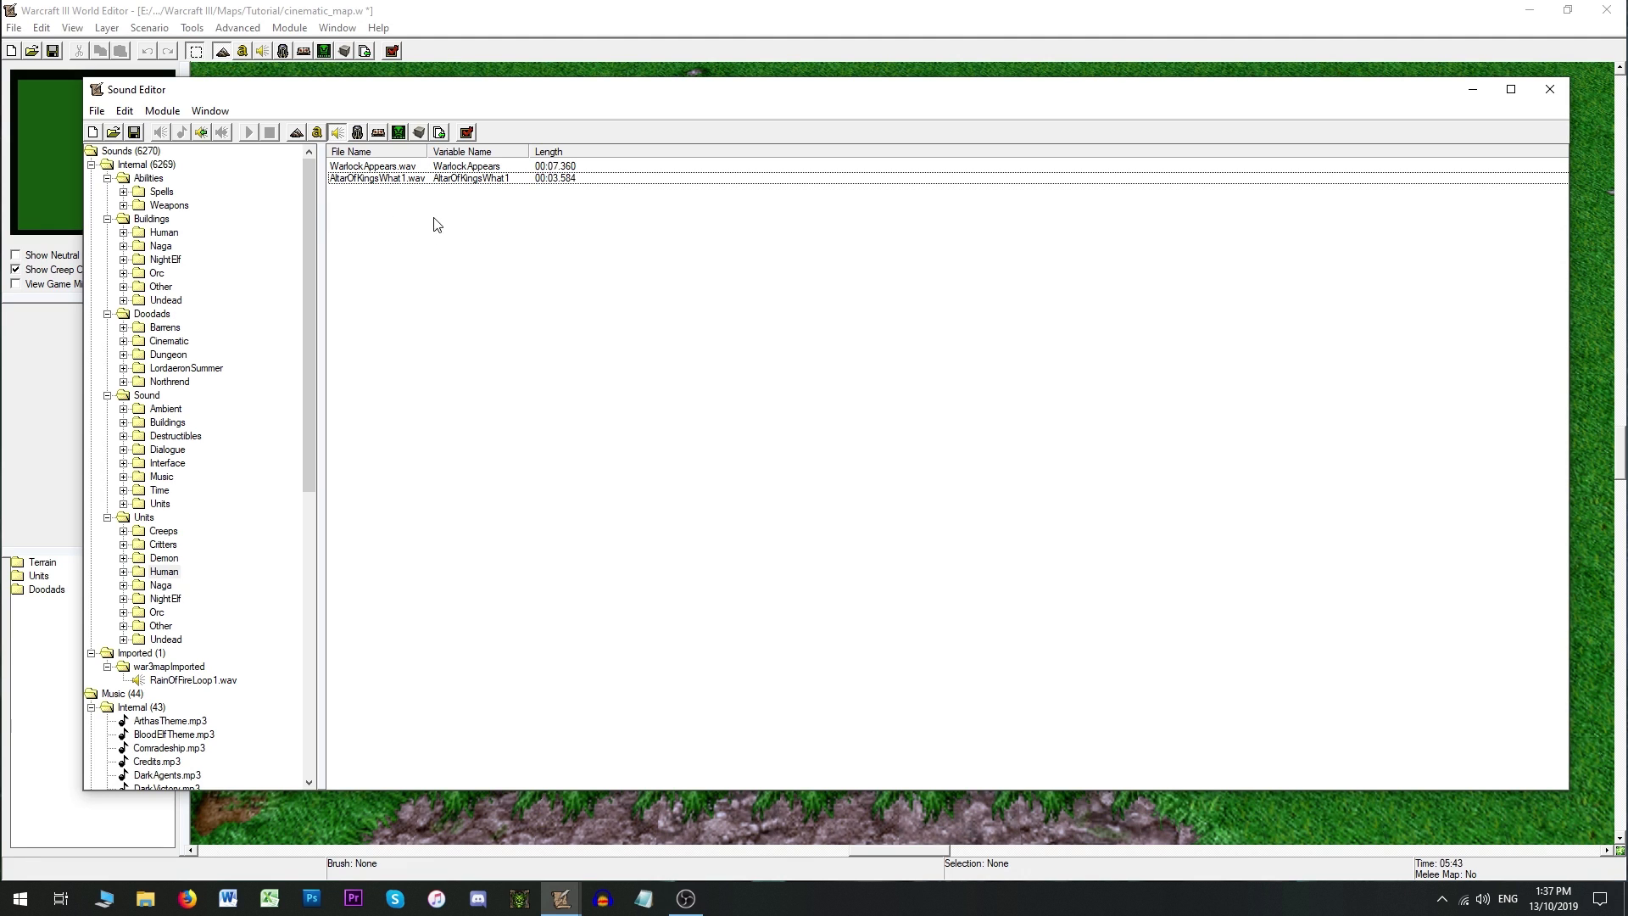
{"action": "double_click", "coordinate": [417, 178]}
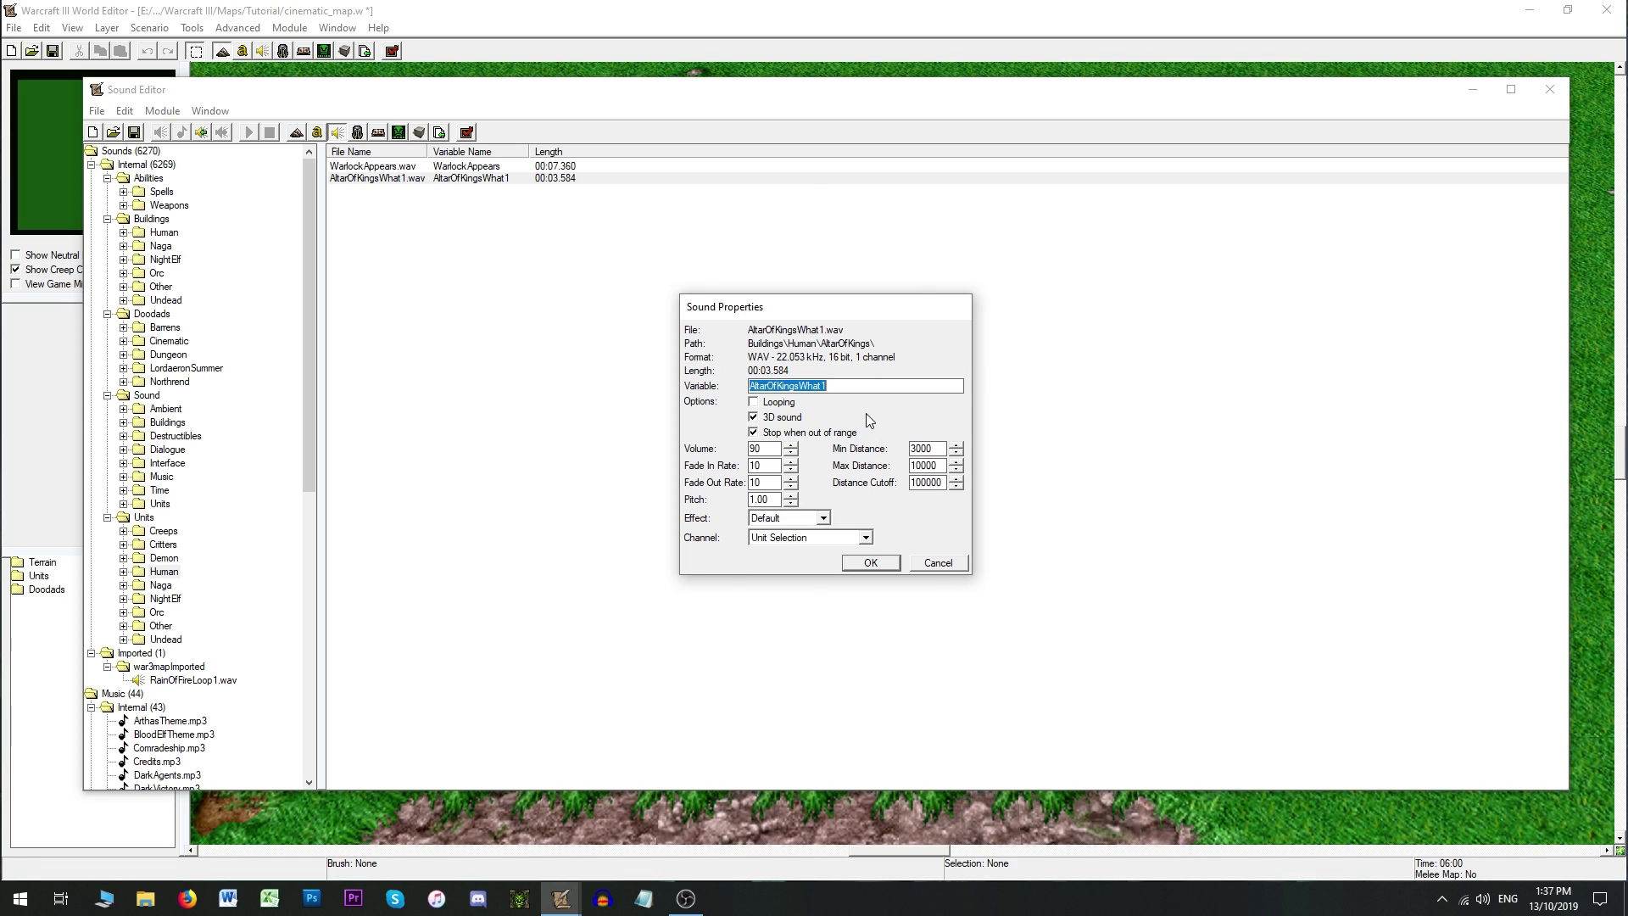
{"action": "left_click", "coordinate": [854, 385]}
{"action": "left_click_drag", "start_coordinate": [838, 385], "coordinate": [727, 385]}
{"action": "left_click", "coordinate": [876, 385]}
{"action": "left_click_drag", "start_coordinate": [848, 384], "coordinate": [727, 391]}
Step: Try volumes of 127 and 5 for the AltarOfKingsWhat1 sound
{"action": "double_click", "coordinate": [773, 449]}
{"action": "type", "text": "127"}
{"action": "double_click", "coordinate": [774, 449]}
{"action": "type", "text": "5"}
Step: Try raising the AltarOfKingsWhat1 sound's pitch to 1.80 and return it to 1.00
{"action": "left_click", "coordinate": [773, 465]}
{"action": "double_click", "coordinate": [771, 497]}
{"action": "left_click", "coordinate": [791, 494]}
{"action": "left_click", "coordinate": [791, 495]}
{"action": "left_click", "coordinate": [792, 504]}
{"action": "left_click", "coordinate": [792, 504]}
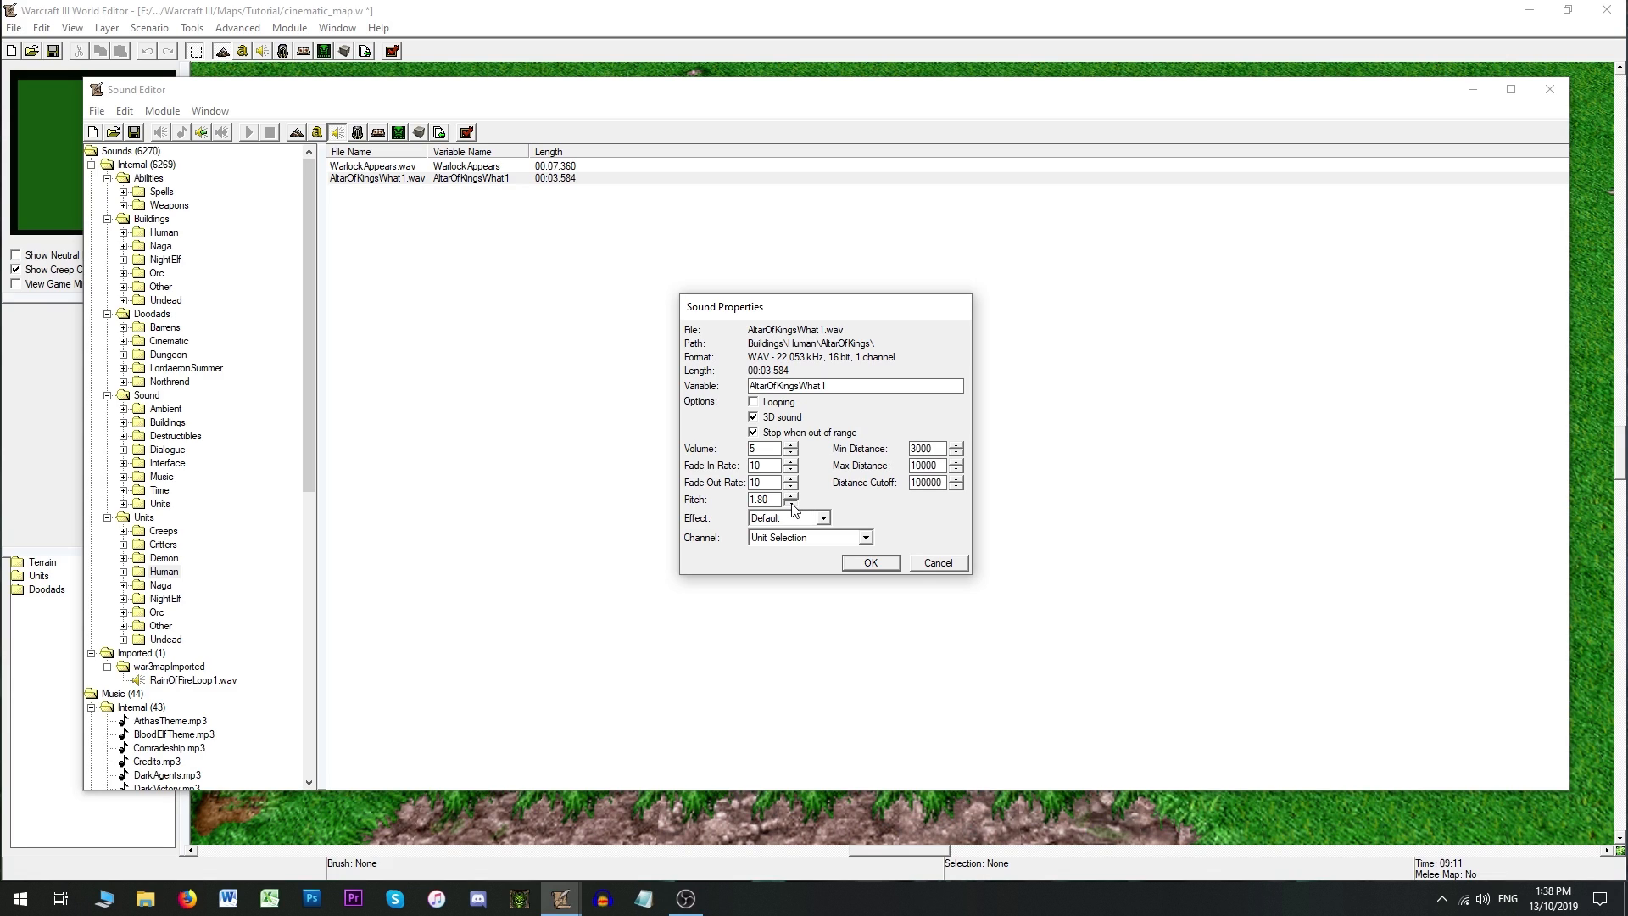
{"action": "left_click", "coordinate": [792, 505]}
{"action": "left_click", "coordinate": [791, 496]}
Step: Review the effect and channel choices for the AltarOfKingsWhat1 sound and close its properties without saving
{"action": "left_click", "coordinate": [794, 518]}
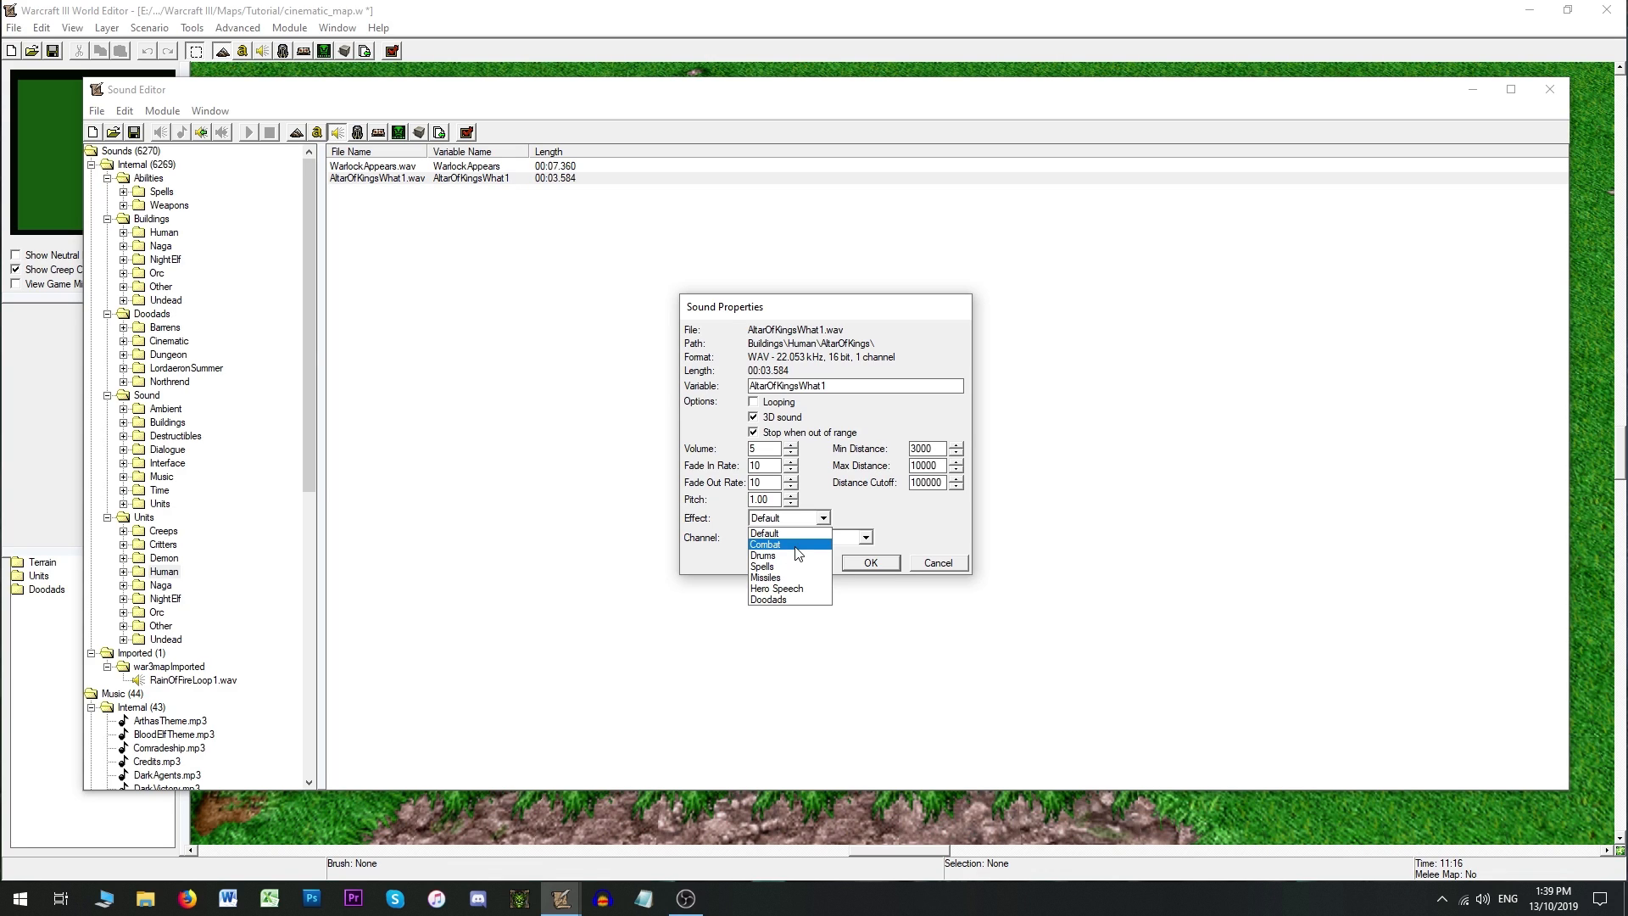
{"action": "left_click", "coordinate": [823, 518]}
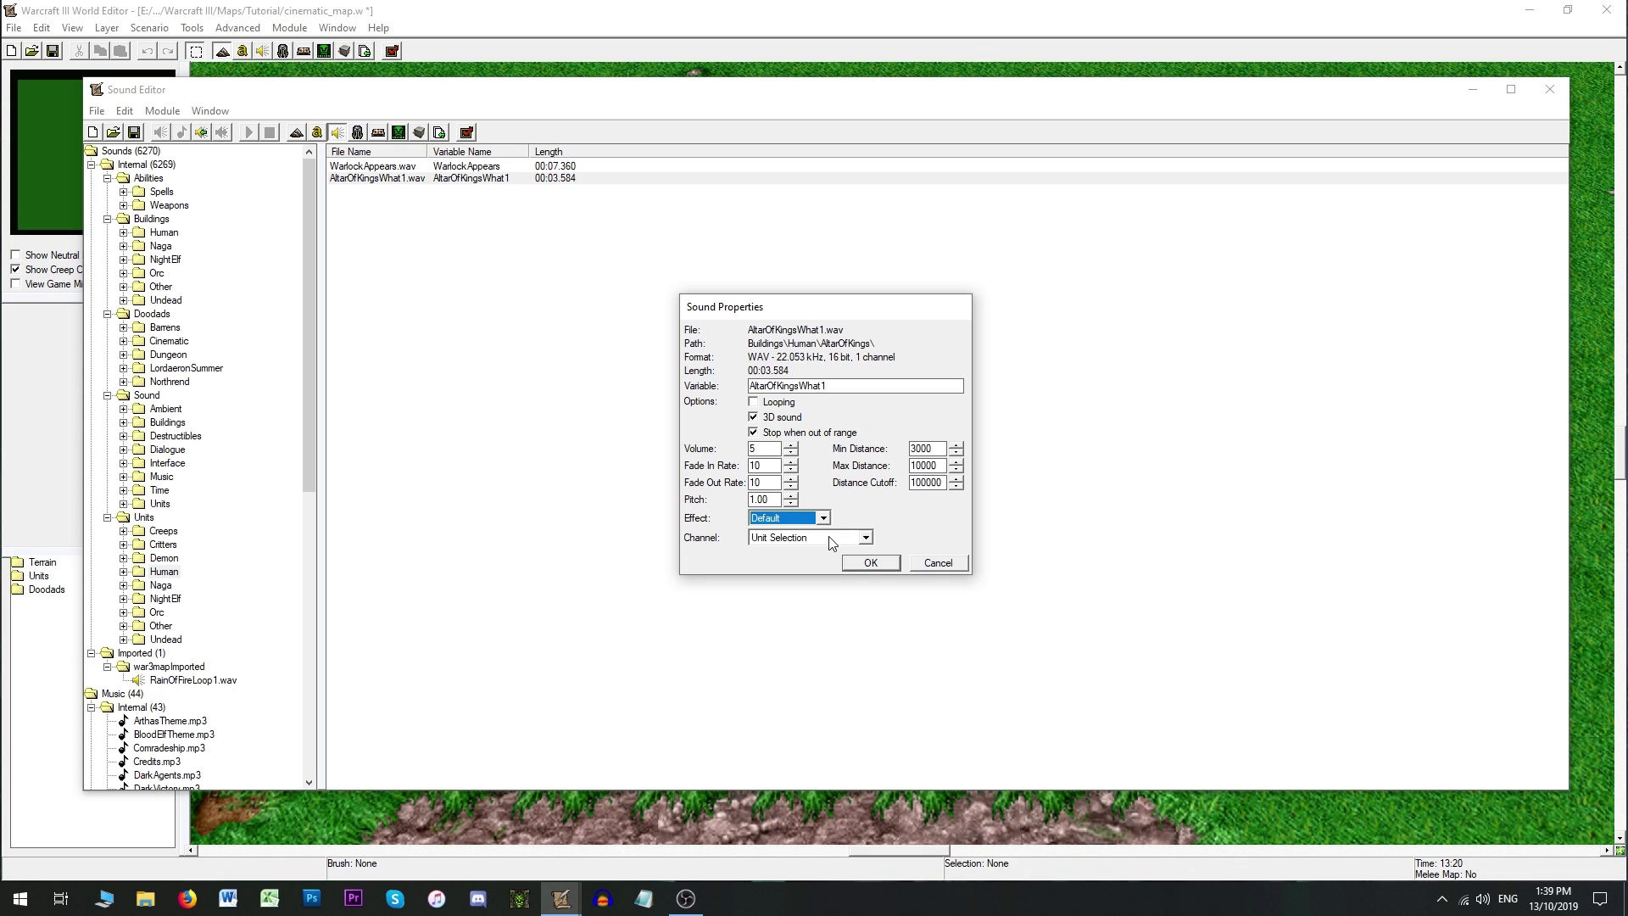
{"action": "left_click", "coordinate": [833, 538]}
{"action": "left_click", "coordinate": [800, 553]}
{"action": "left_click", "coordinate": [947, 563]}
Step: Compare the 3D sound options of WarlockAppears.wav and AltarOfKingsWhat1.wav without changing them, and close the Sound Editor
{"action": "left_click", "coordinate": [422, 169]}
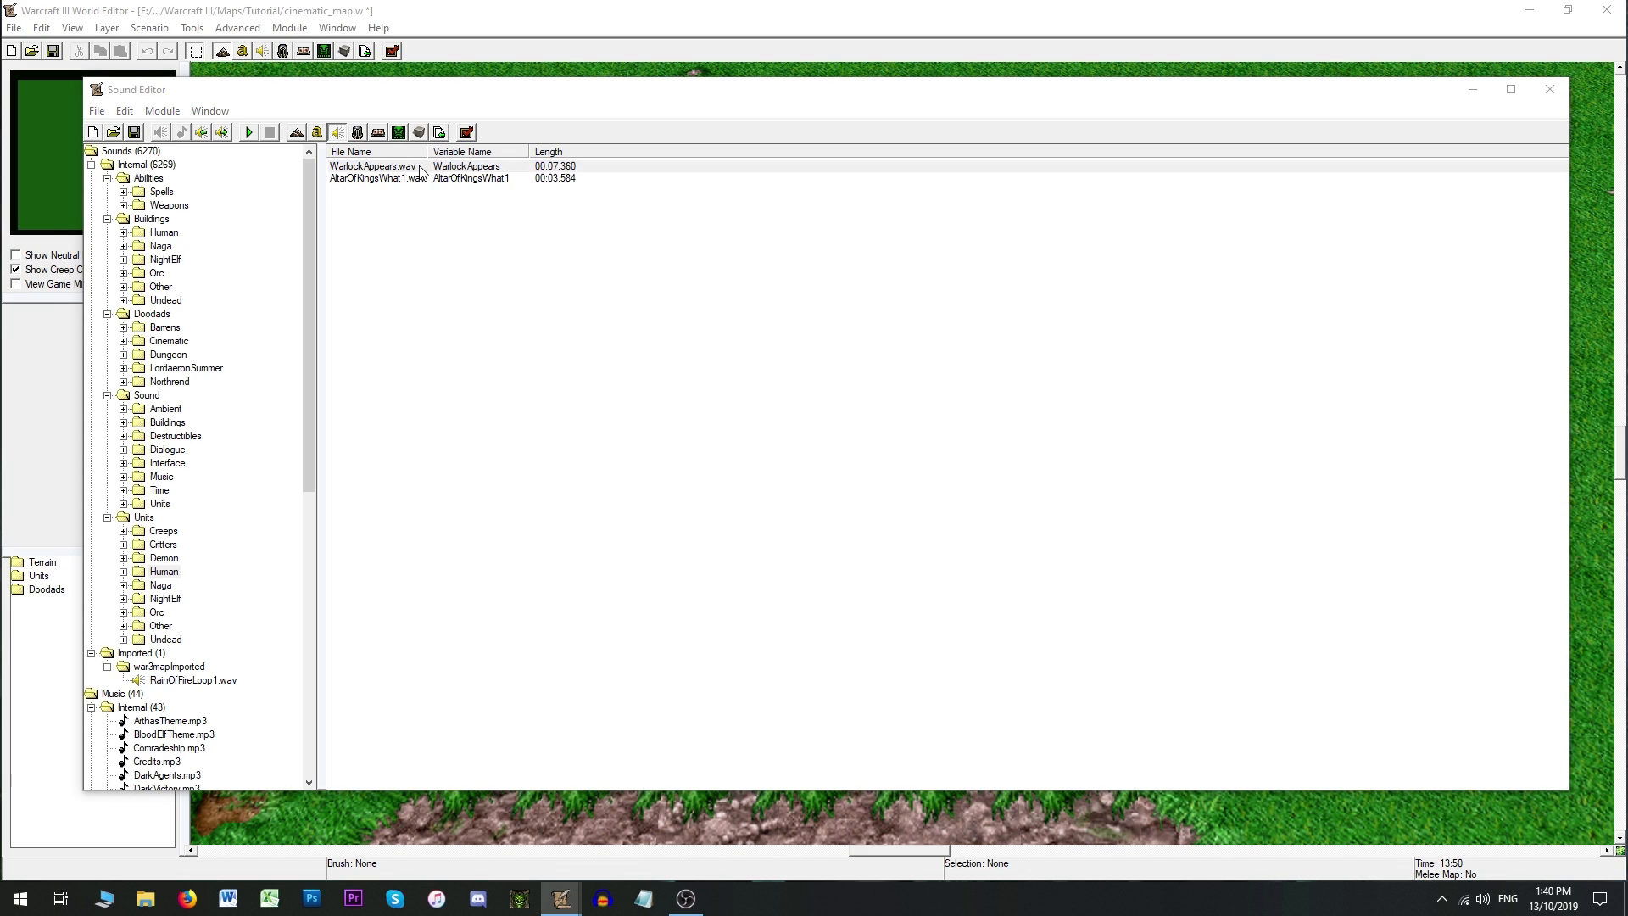
{"action": "double_click", "coordinate": [421, 169]}
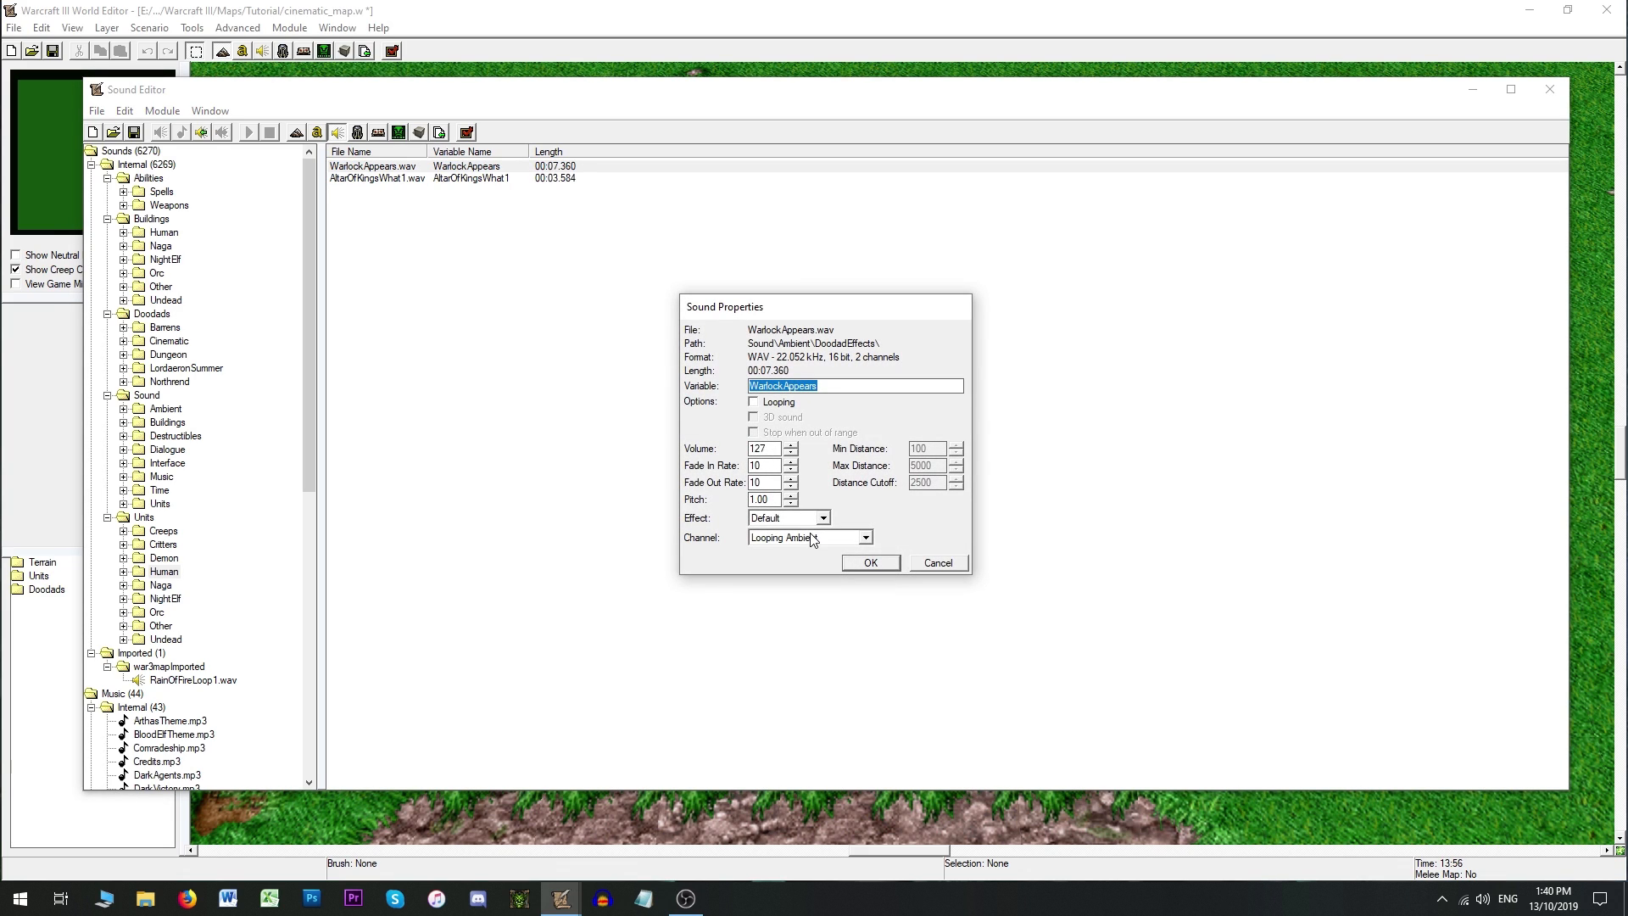
{"action": "left_click", "coordinate": [937, 563]}
{"action": "double_click", "coordinate": [373, 178]}
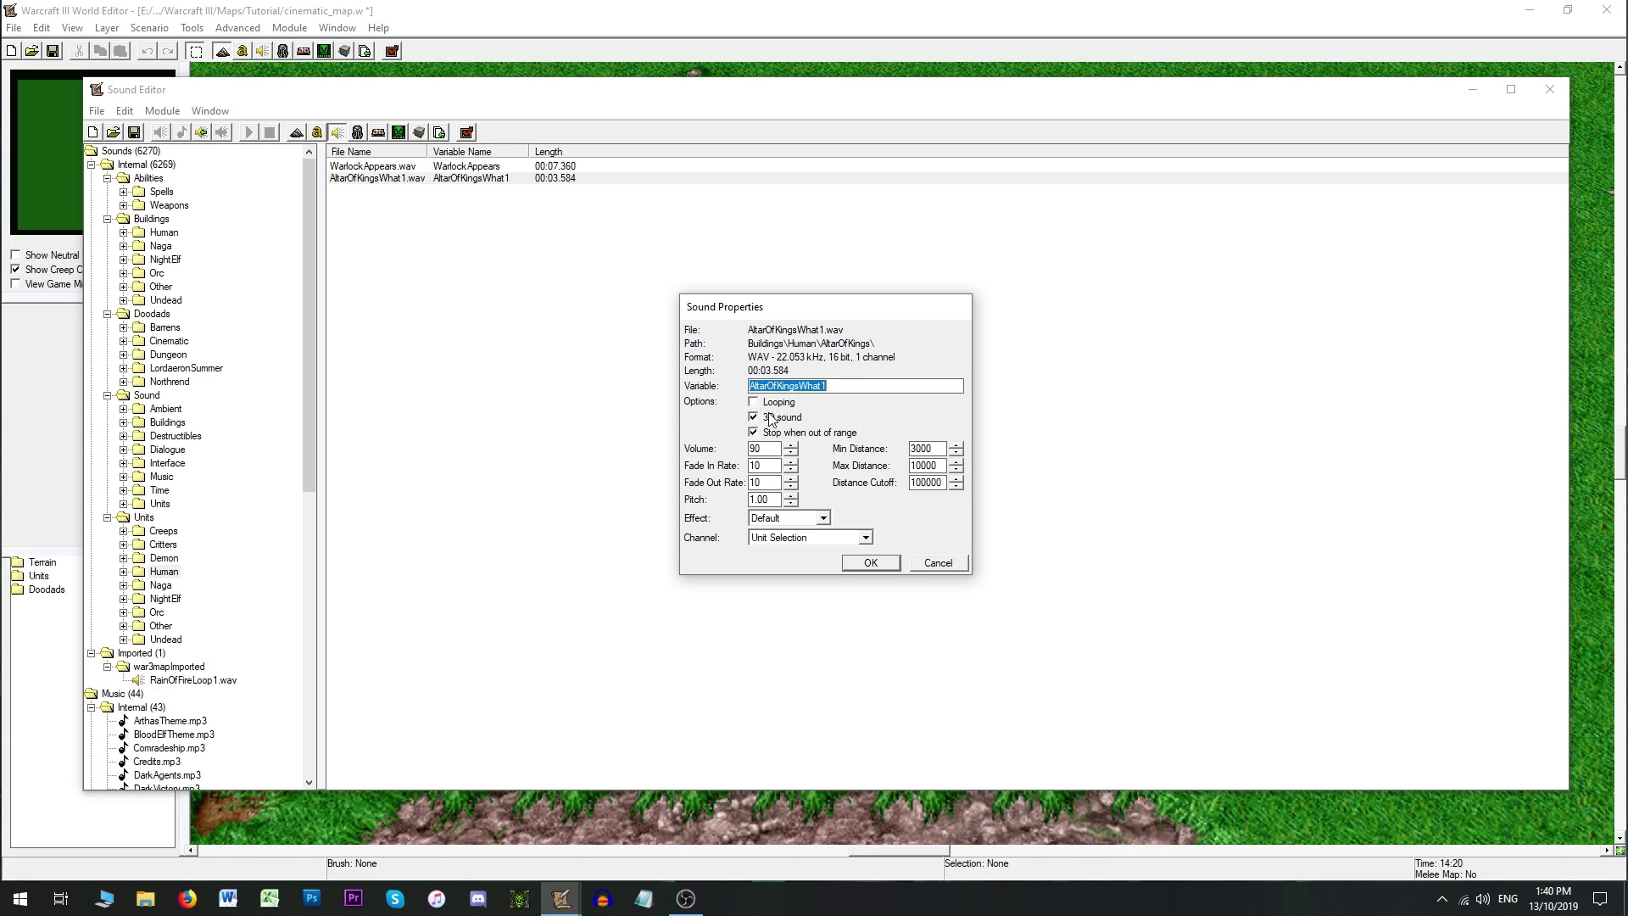
{"action": "left_click", "coordinate": [933, 563]}
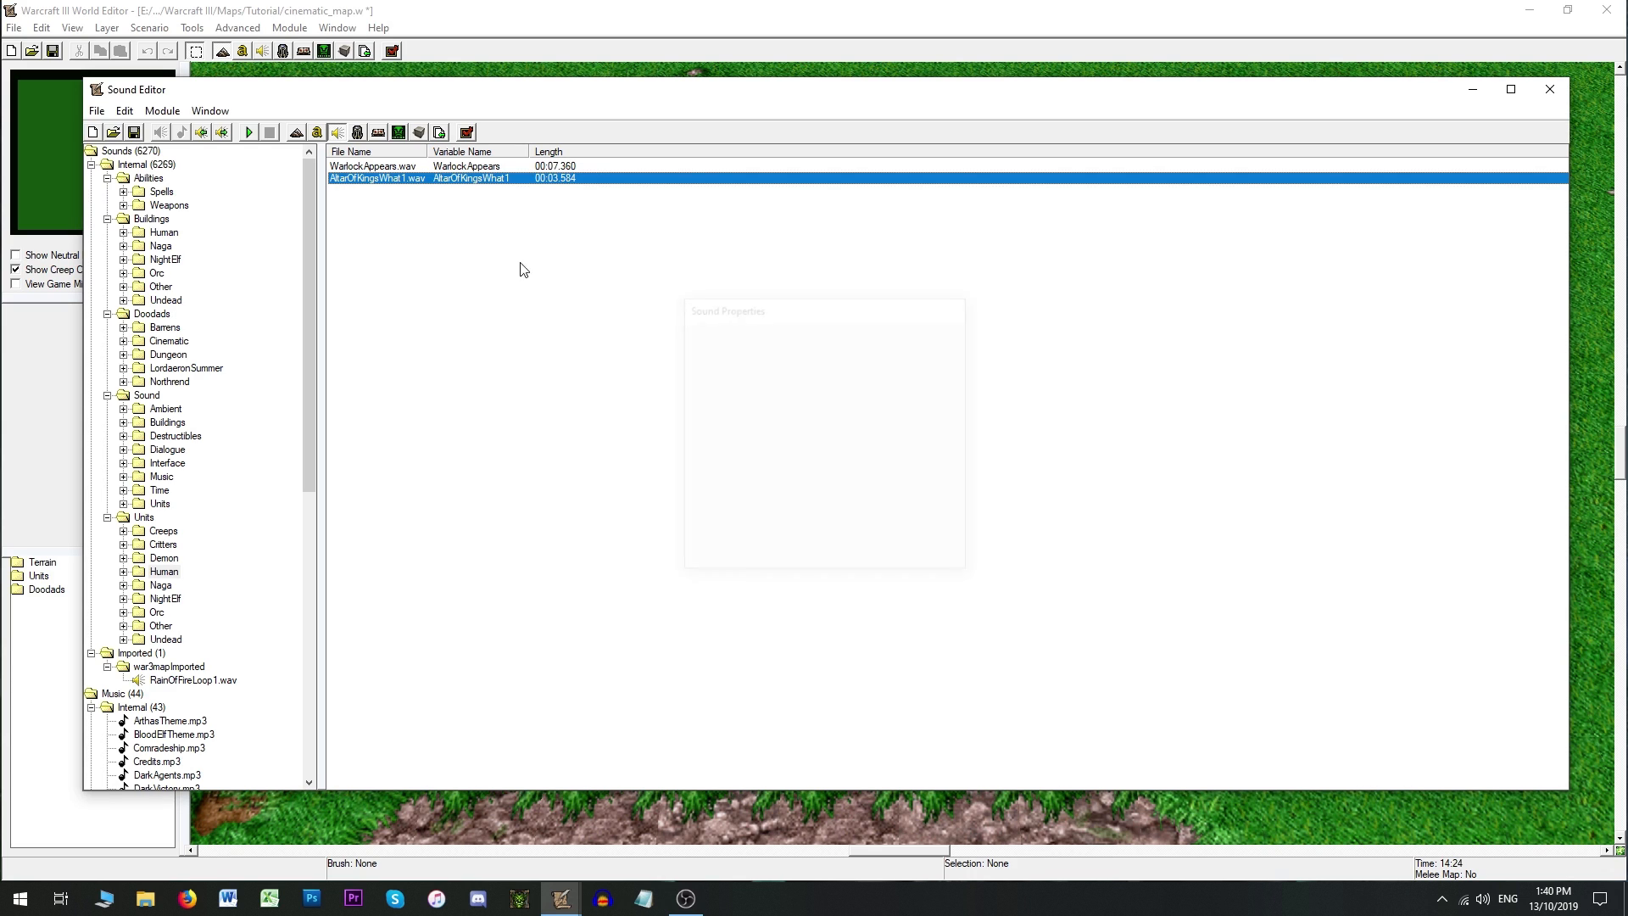
{"action": "double_click", "coordinate": [445, 166]}
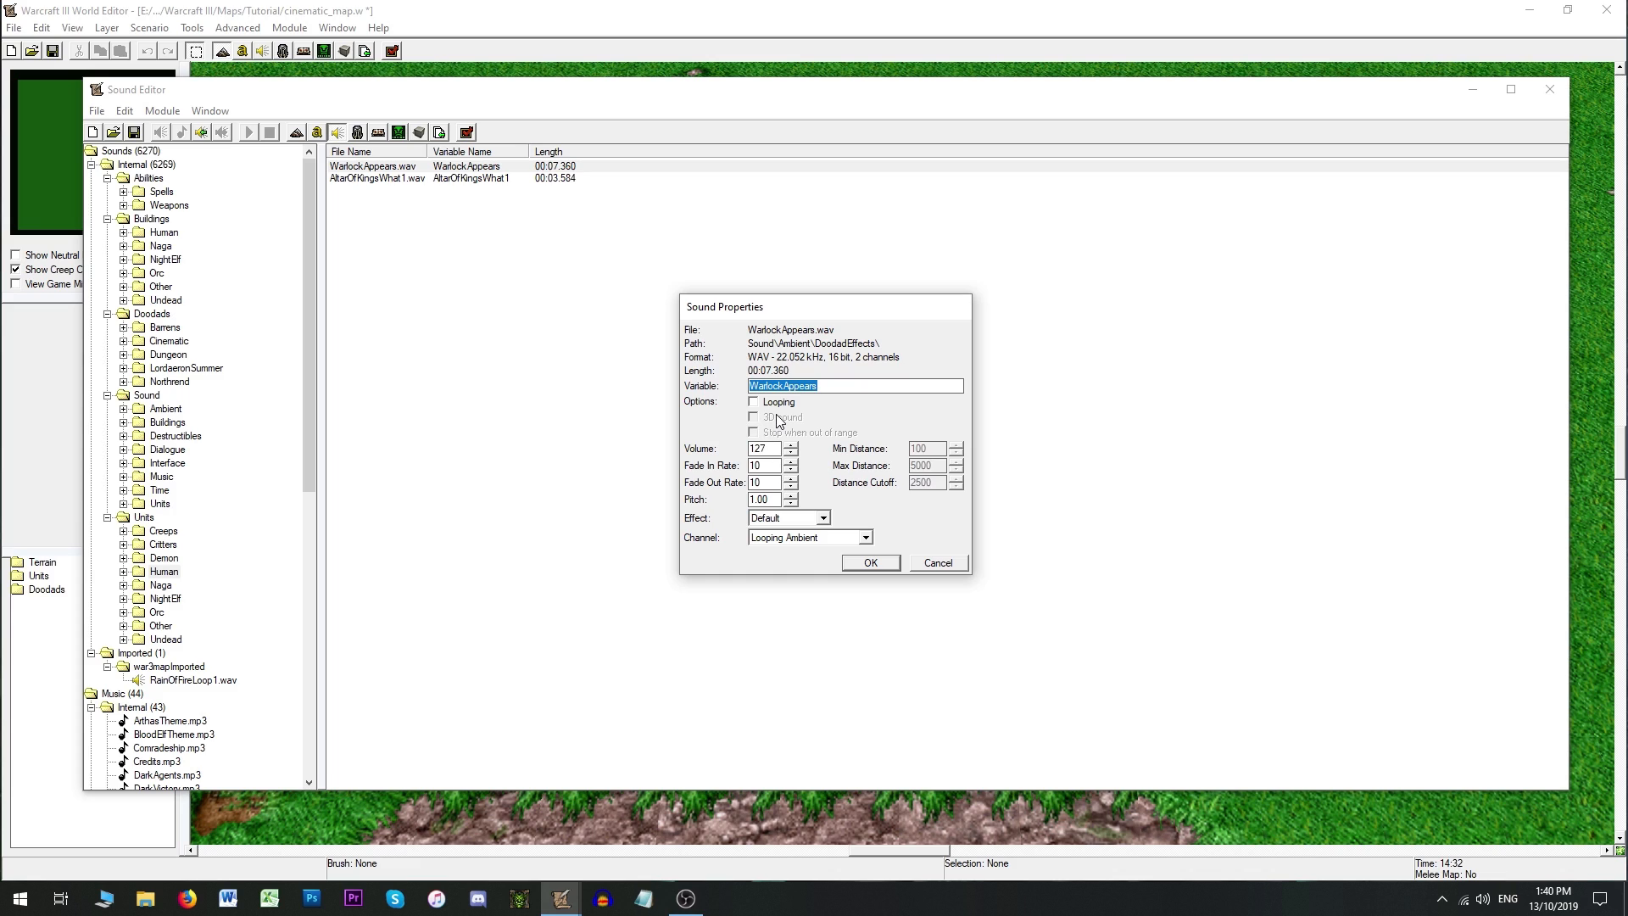
{"action": "left_click", "coordinate": [938, 564]}
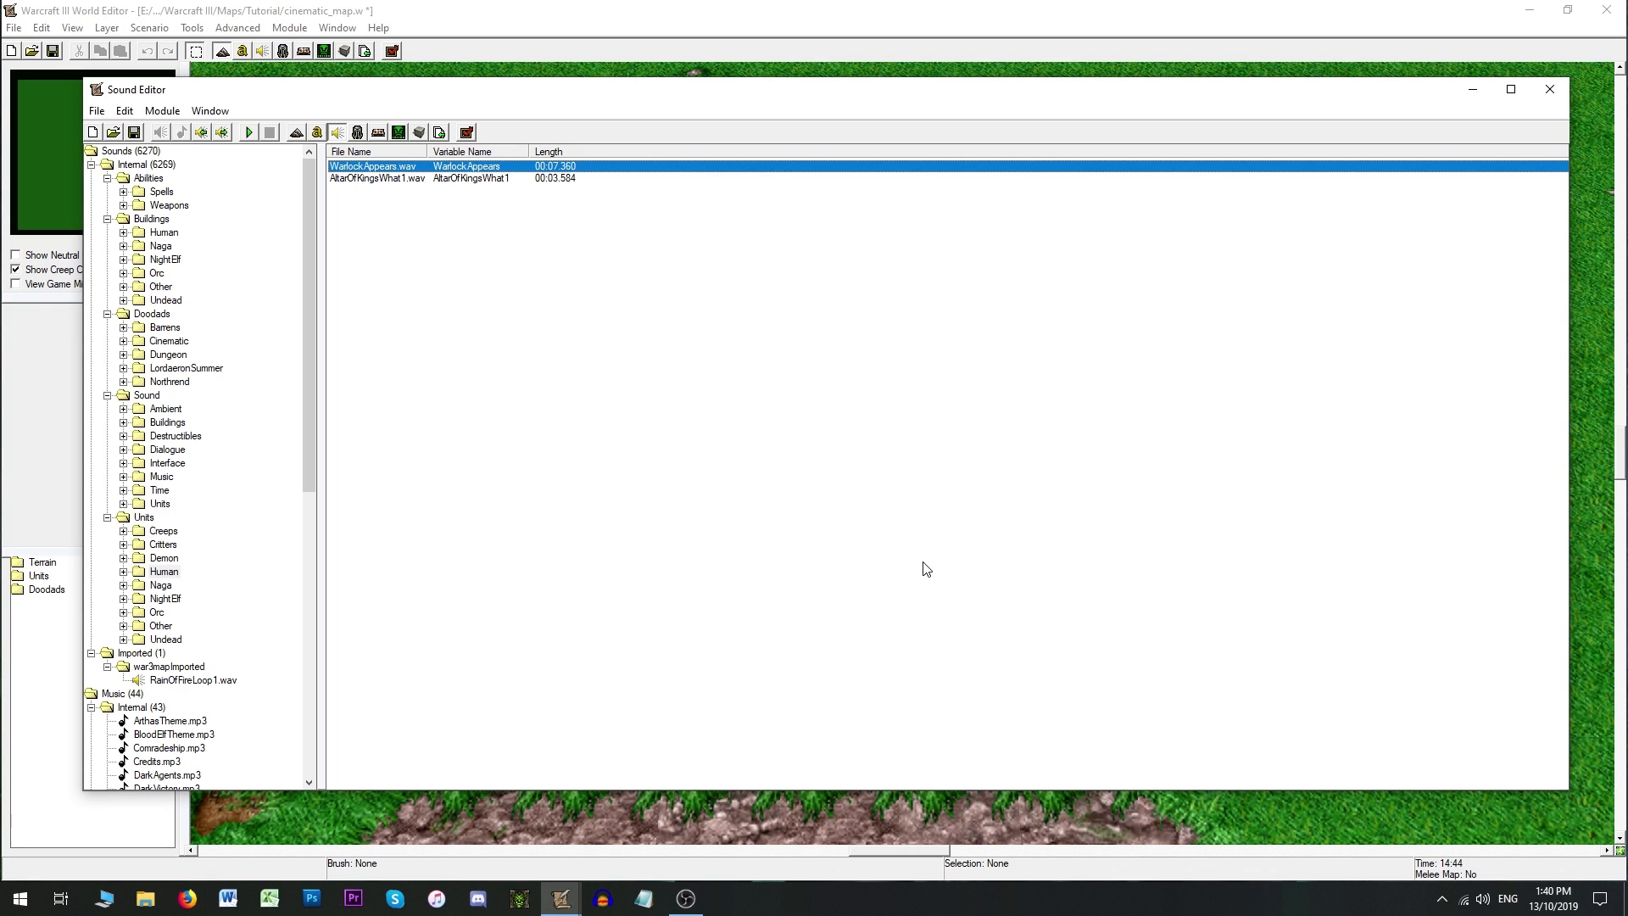
{"action": "left_click", "coordinate": [1550, 89]}
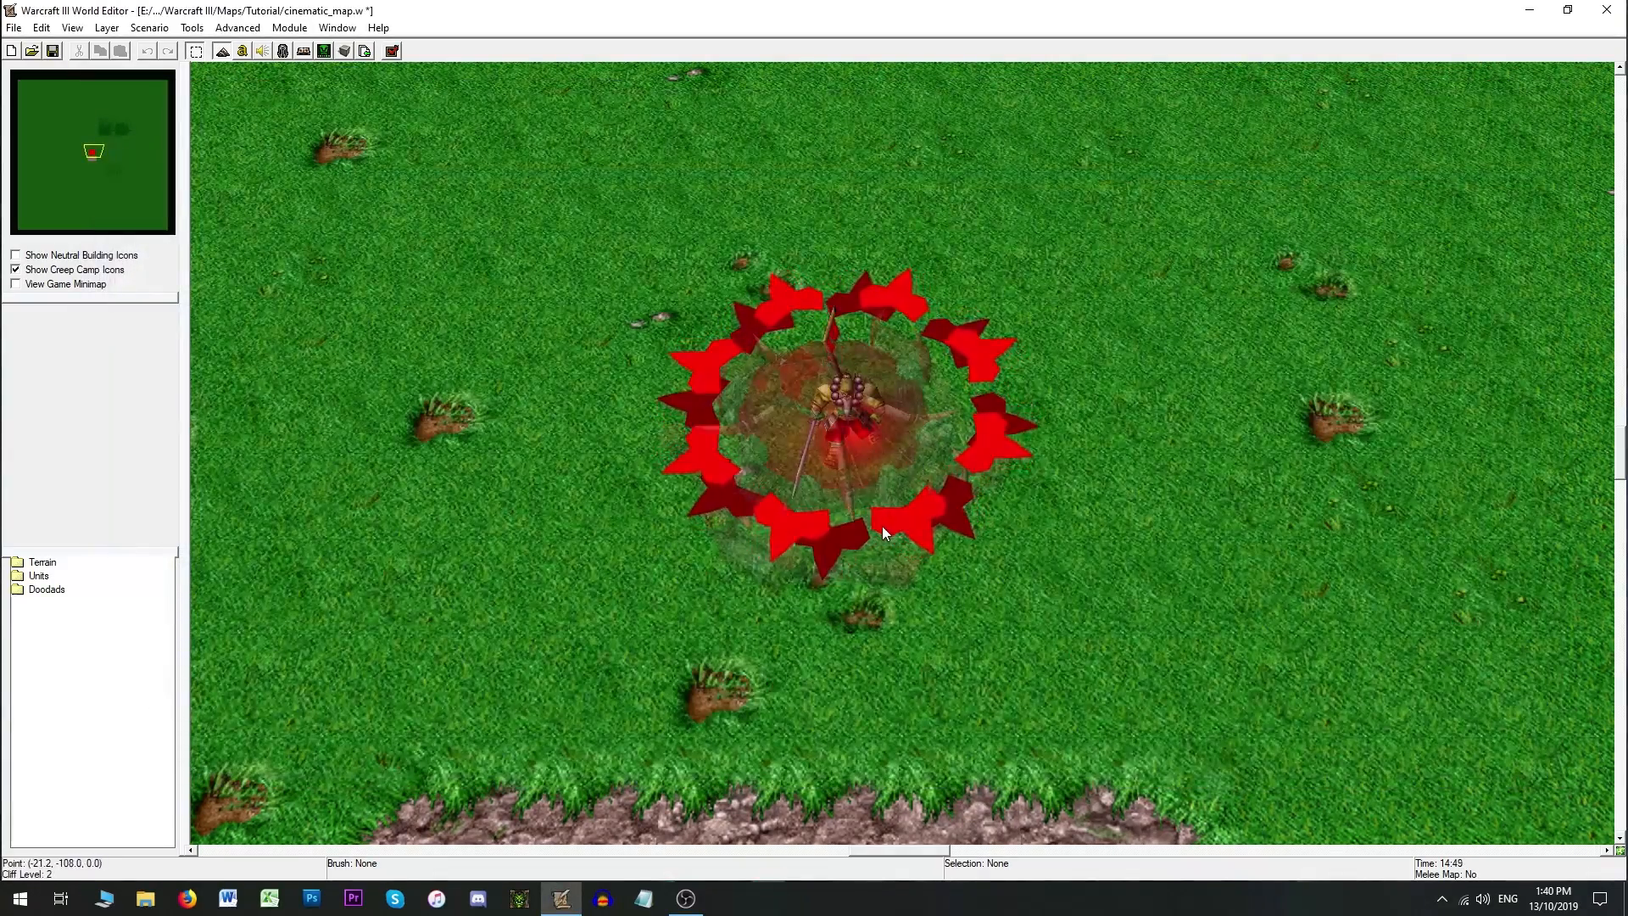
Step: Tilt the map view to ground level and view the unit at the red start location from near and far
{"action": "right_click_drag", "start_coordinate": [907, 647], "coordinate": [826, 511], "text": "ctrl"}
{"action": "scroll", "coordinate": [814, 411], "scroll_direction": "up", "scroll_amount": 5}
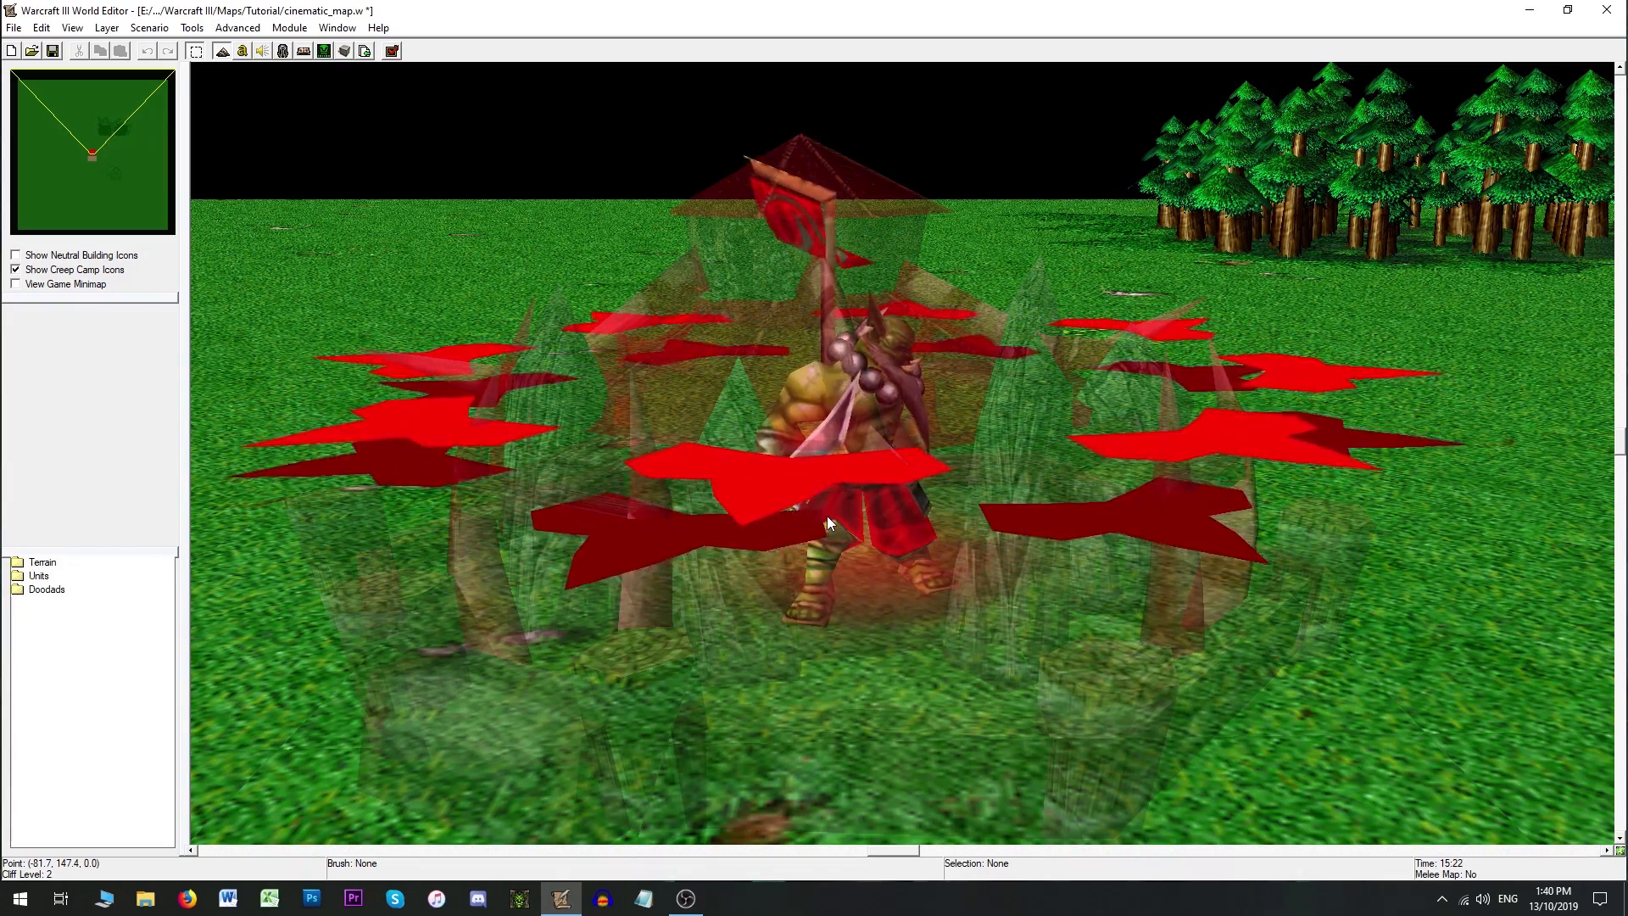
{"action": "scroll", "coordinate": [933, 570], "scroll_direction": "down", "scroll_amount": 5}
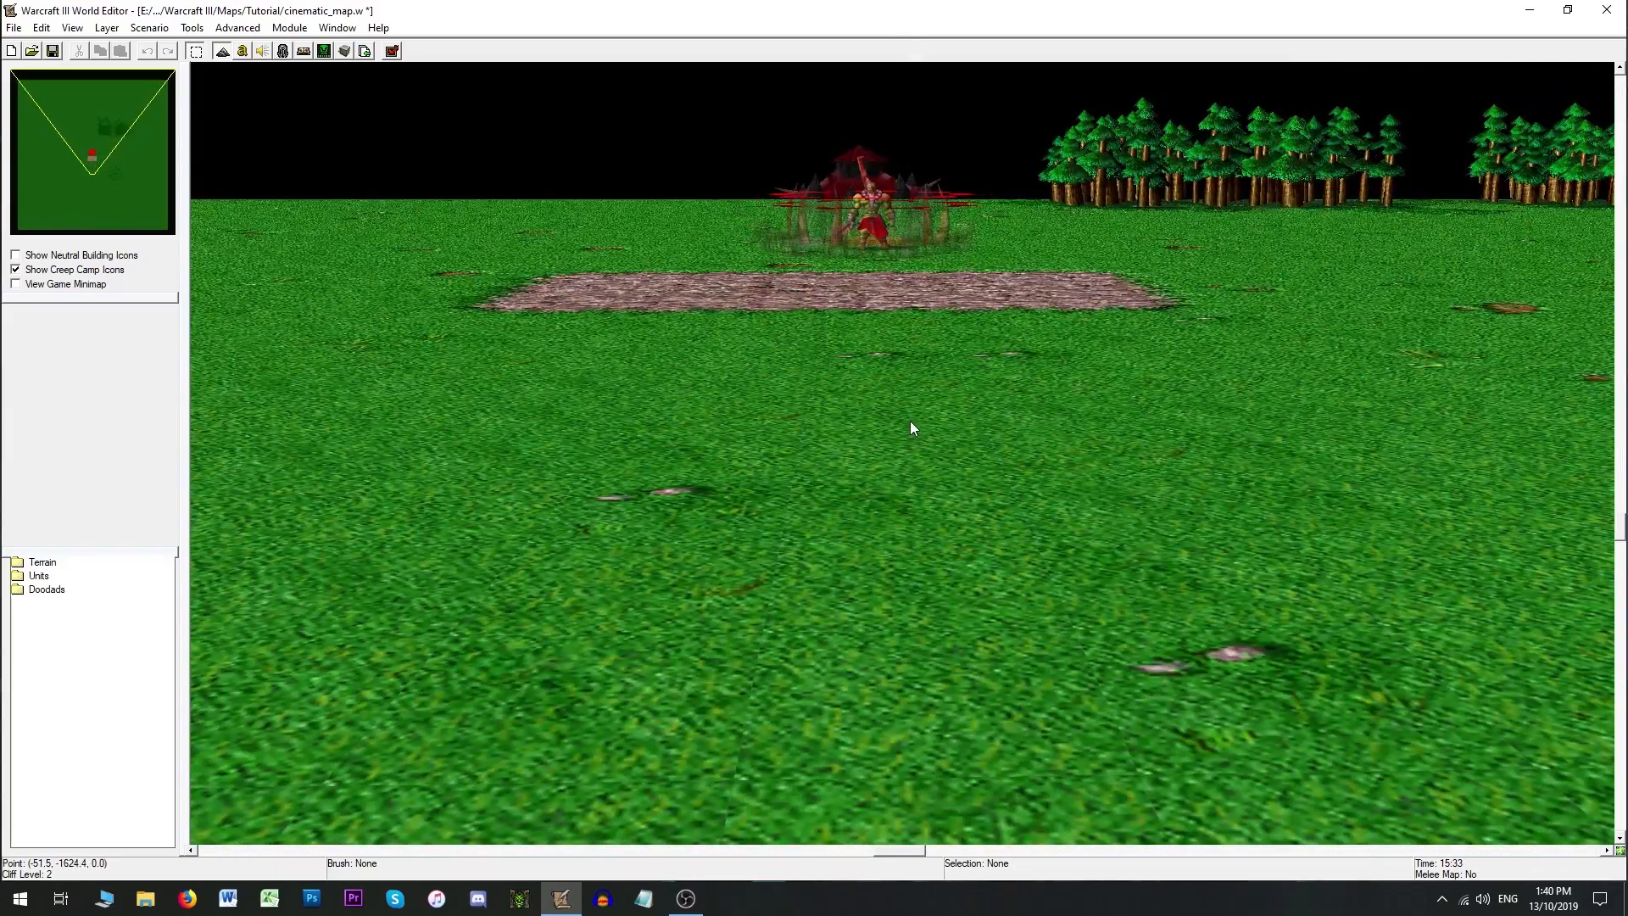
{"action": "scroll", "coordinate": [909, 421], "scroll_direction": "down", "scroll_amount": 3}
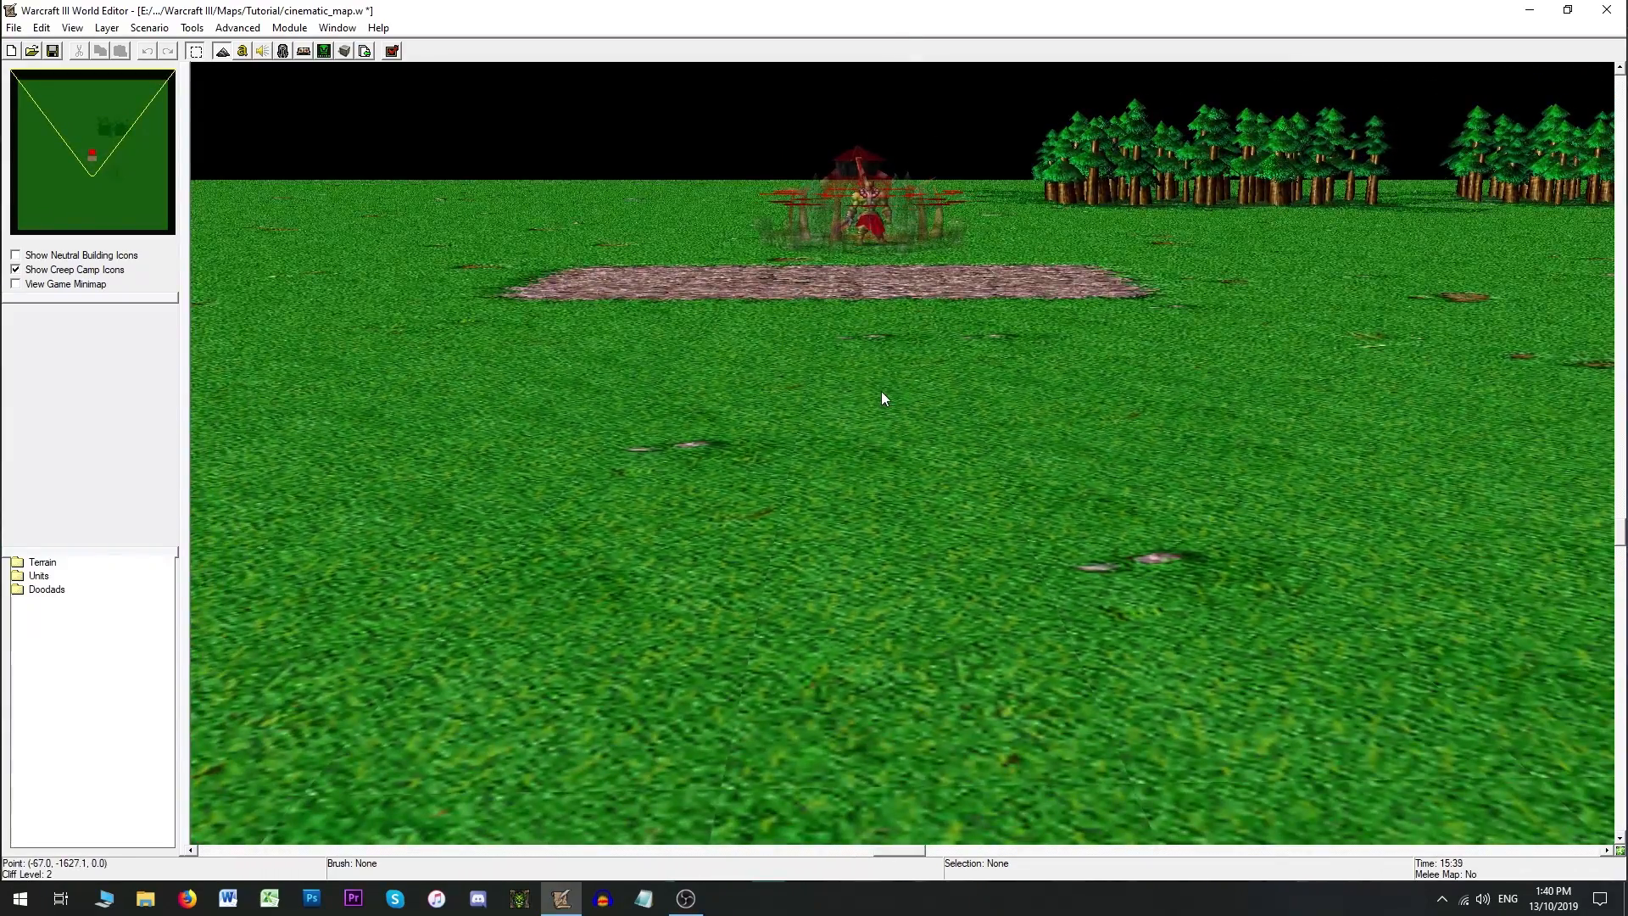
{"action": "scroll", "coordinate": [887, 428], "scroll_direction": "down", "scroll_amount": 3}
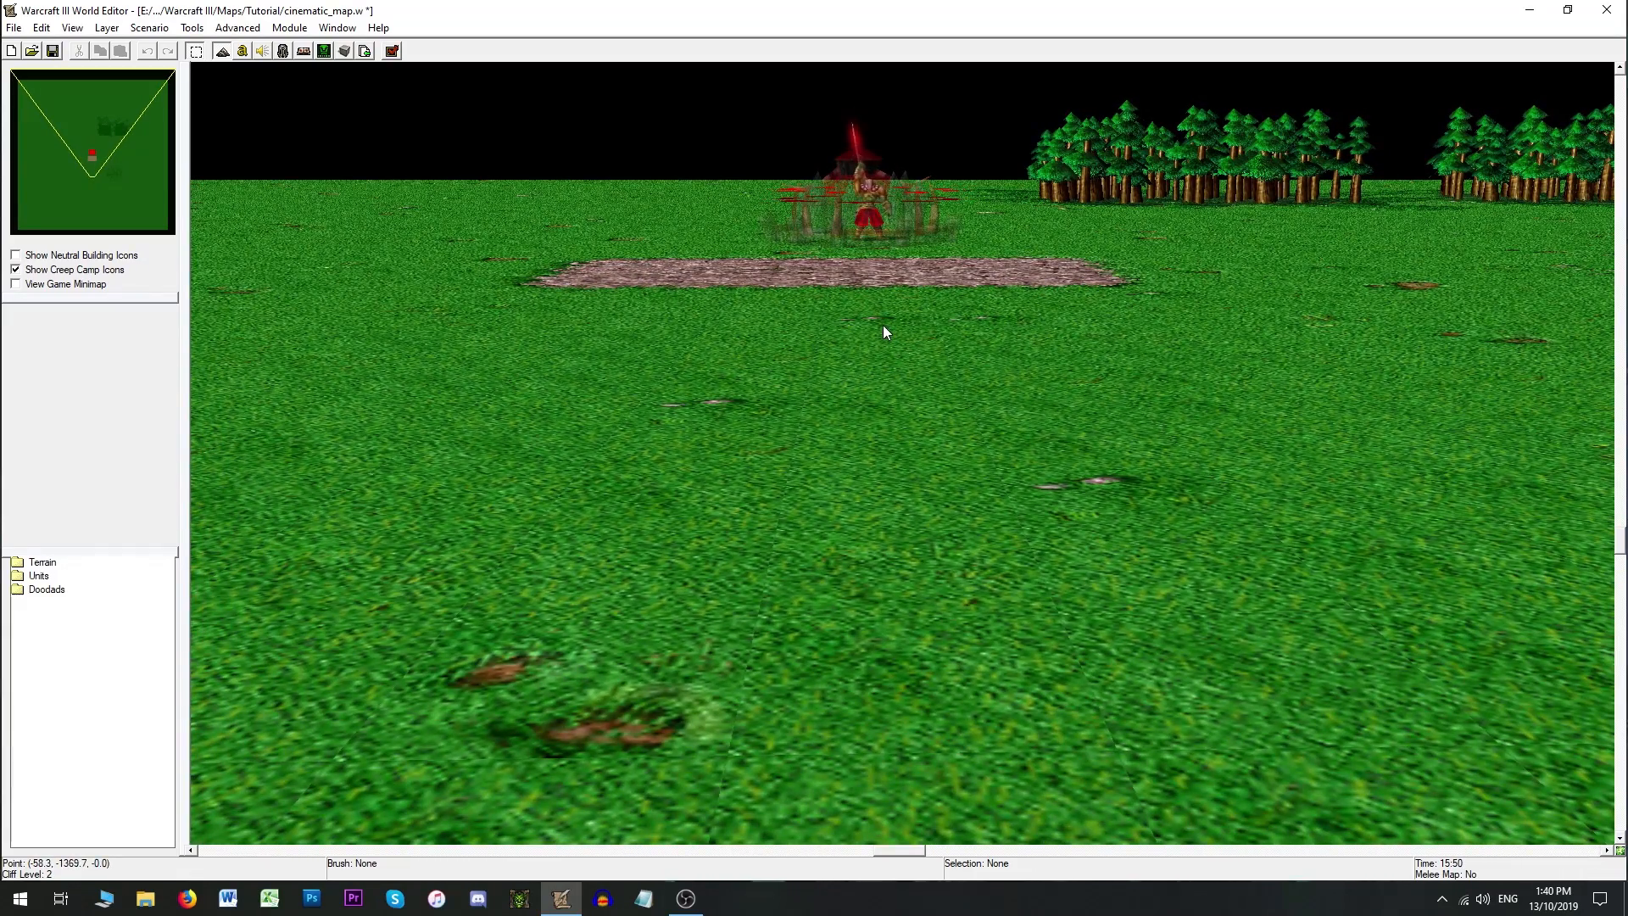
{"action": "scroll", "coordinate": [848, 266], "scroll_direction": "up", "scroll_amount": 5}
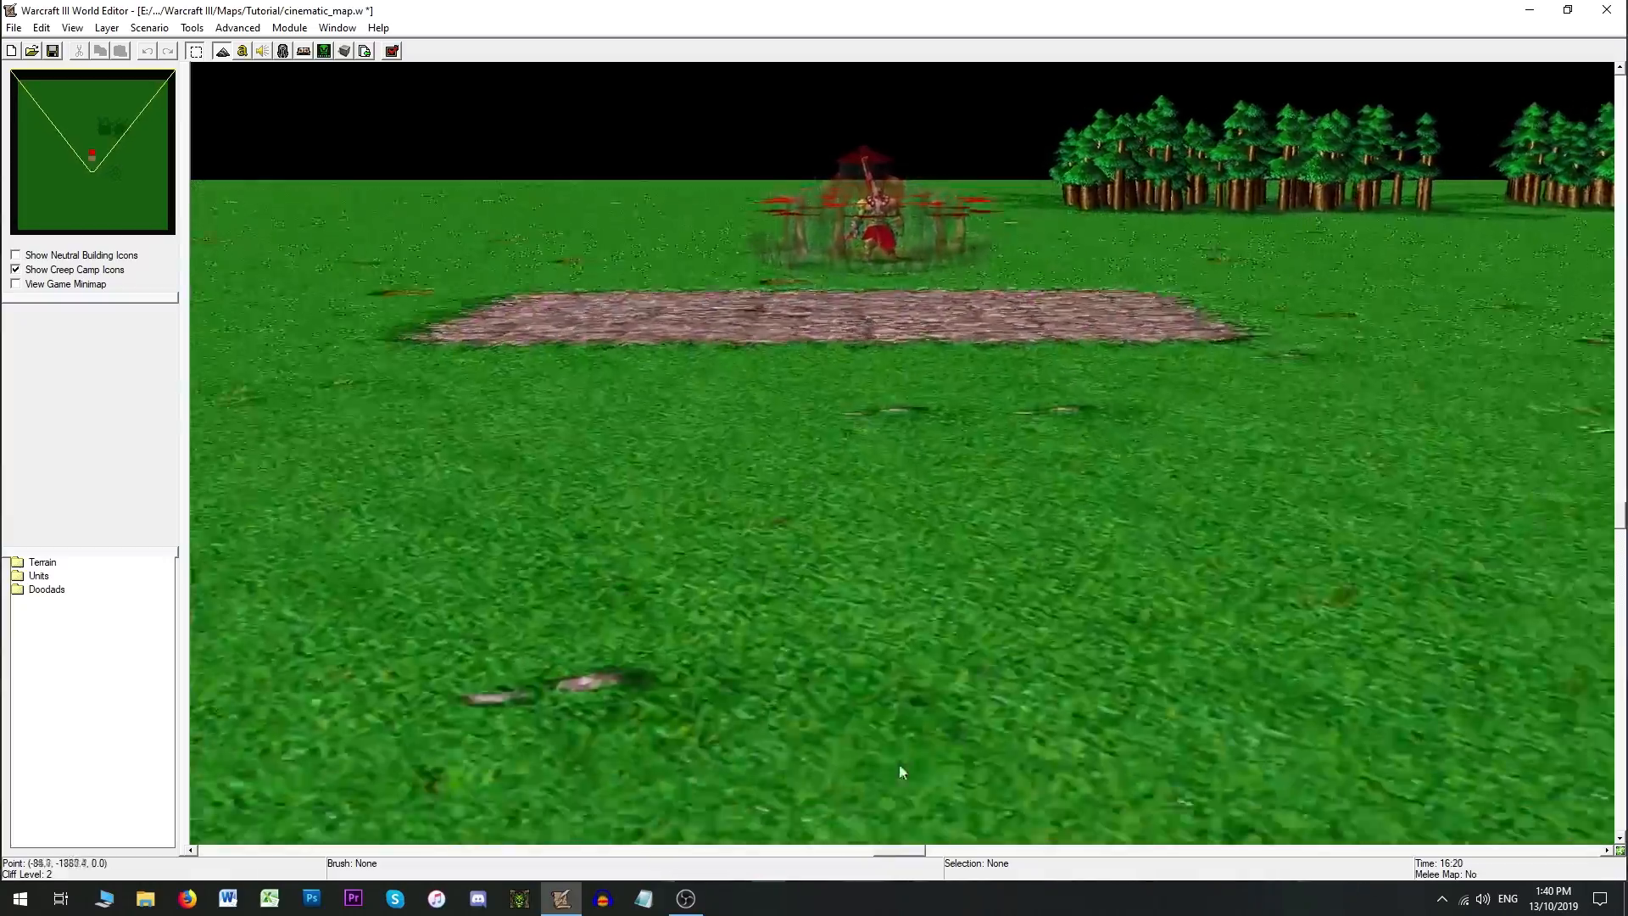
{"action": "scroll", "coordinate": [854, 517], "scroll_direction": "up", "scroll_amount": 4}
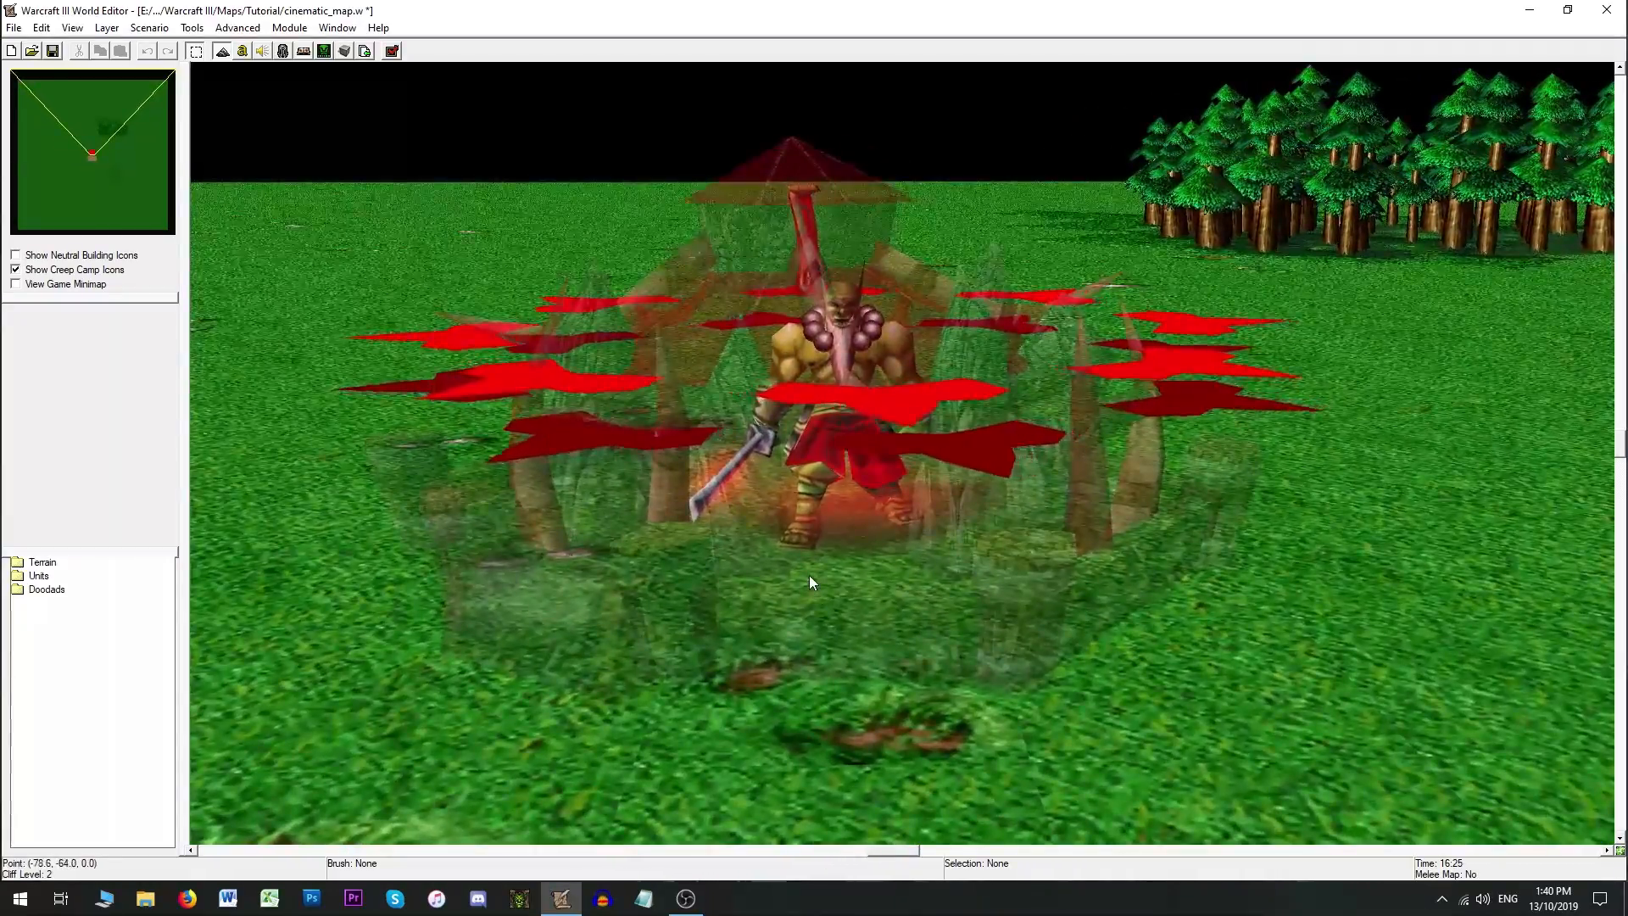
{"action": "scroll", "coordinate": [832, 619], "scroll_direction": "down", "scroll_amount": 10}
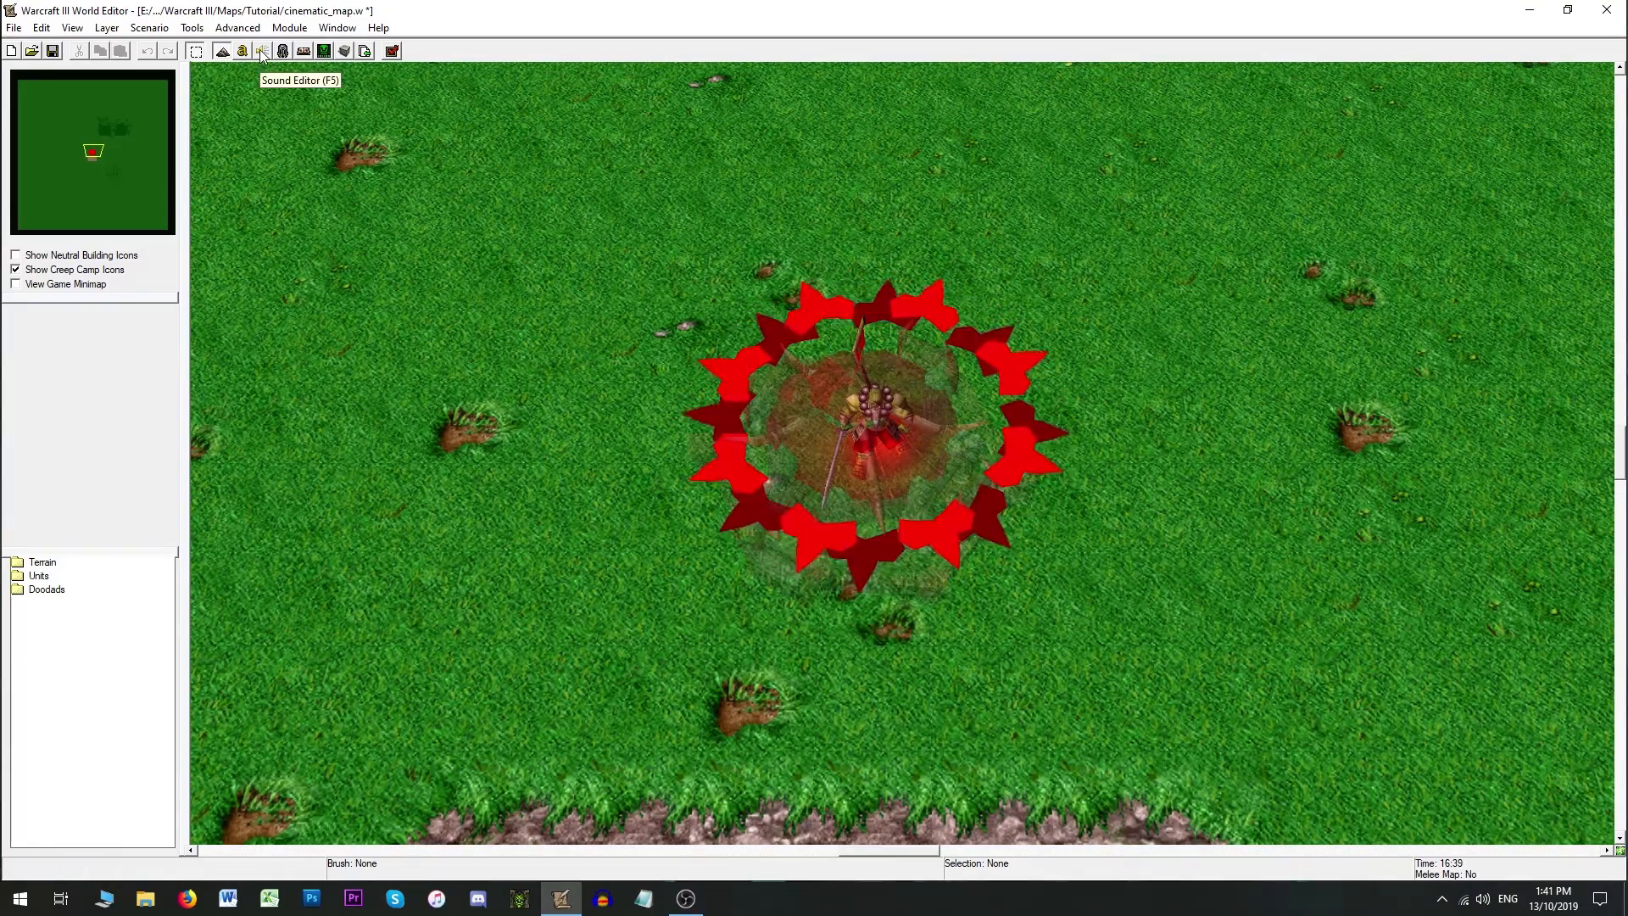
Step: Reopen the Sound Editor, check the 3D sound settings of AltarOfKingsWhat1.wav without changing them, and return to the map
{"action": "left_click", "coordinate": [262, 50]}
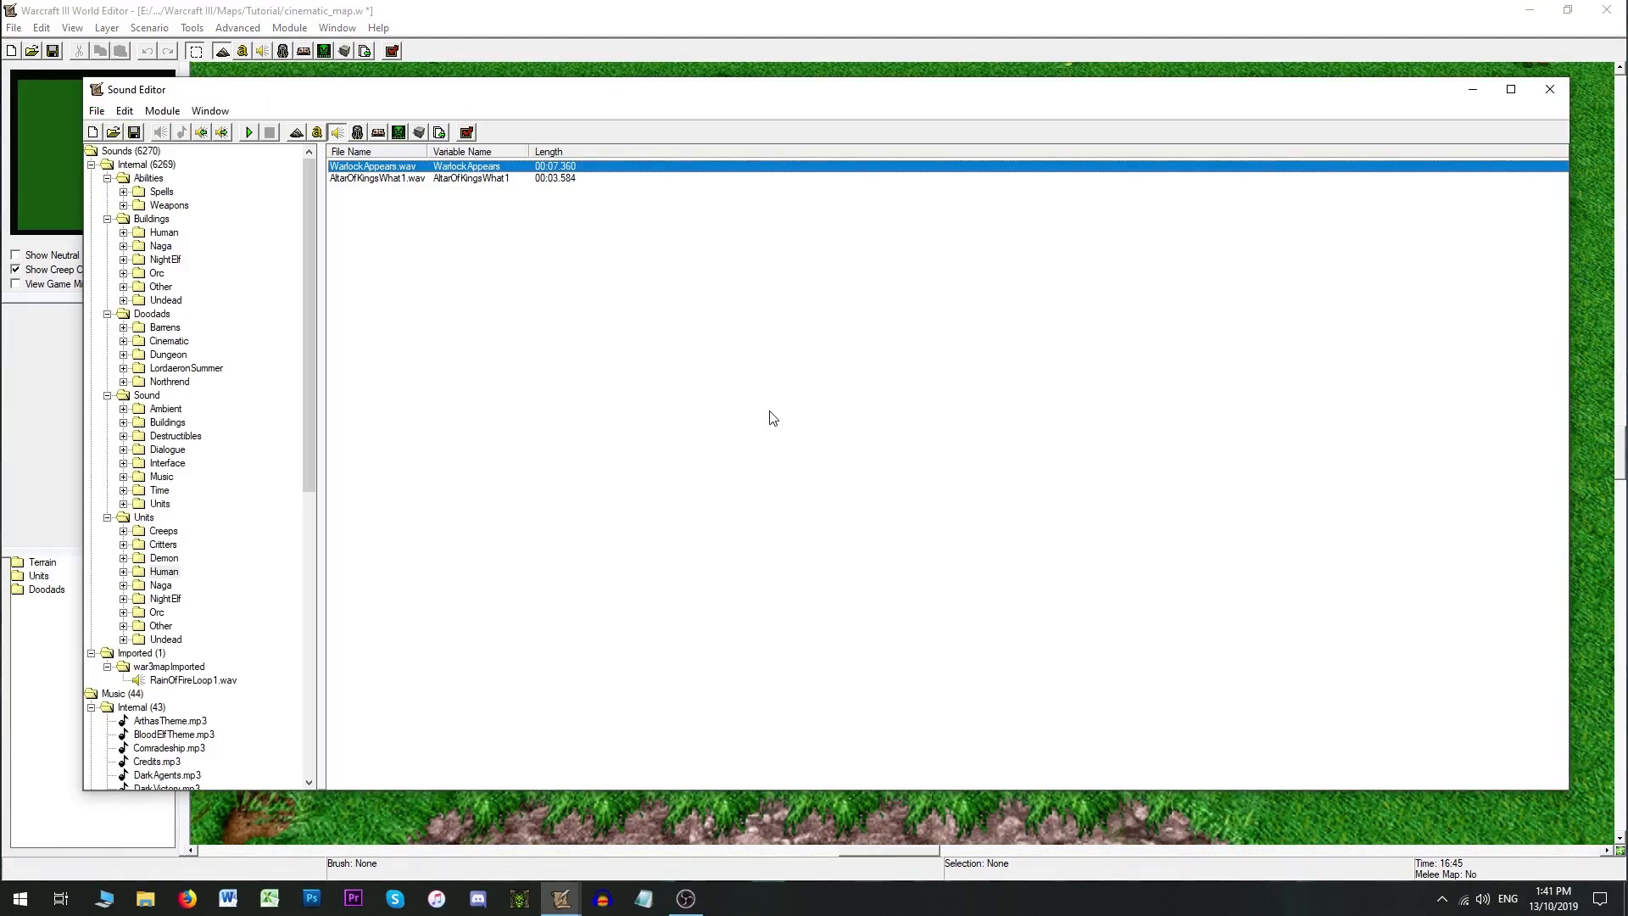
{"action": "left_click", "coordinate": [934, 564]}
{"action": "double_click", "coordinate": [512, 182]}
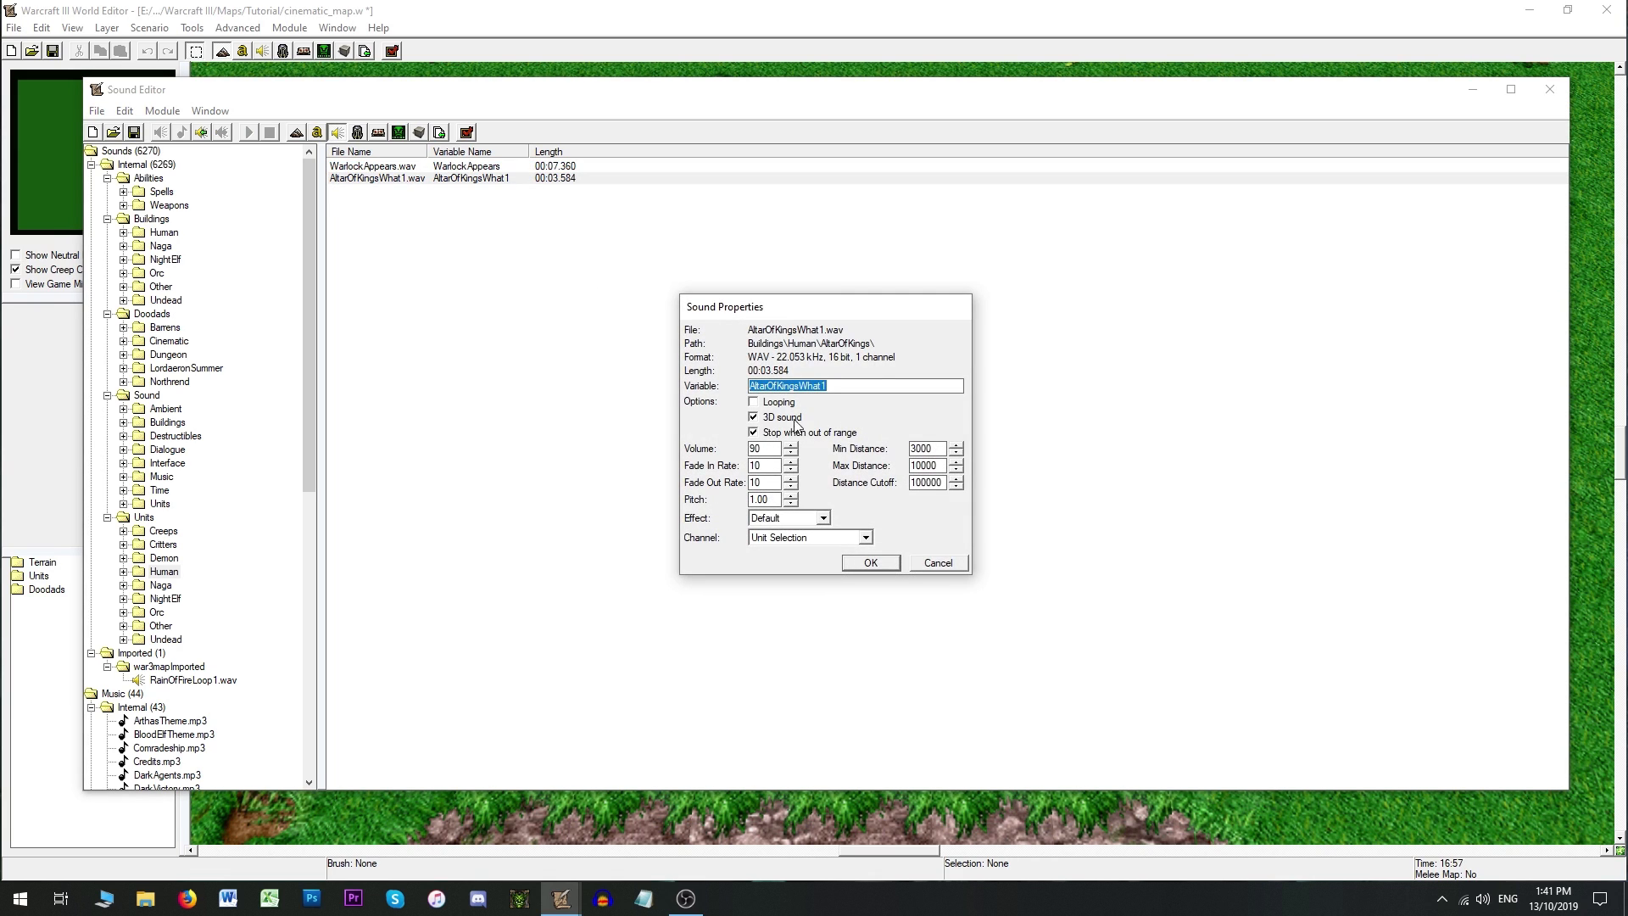
{"action": "left_click", "coordinate": [932, 559]}
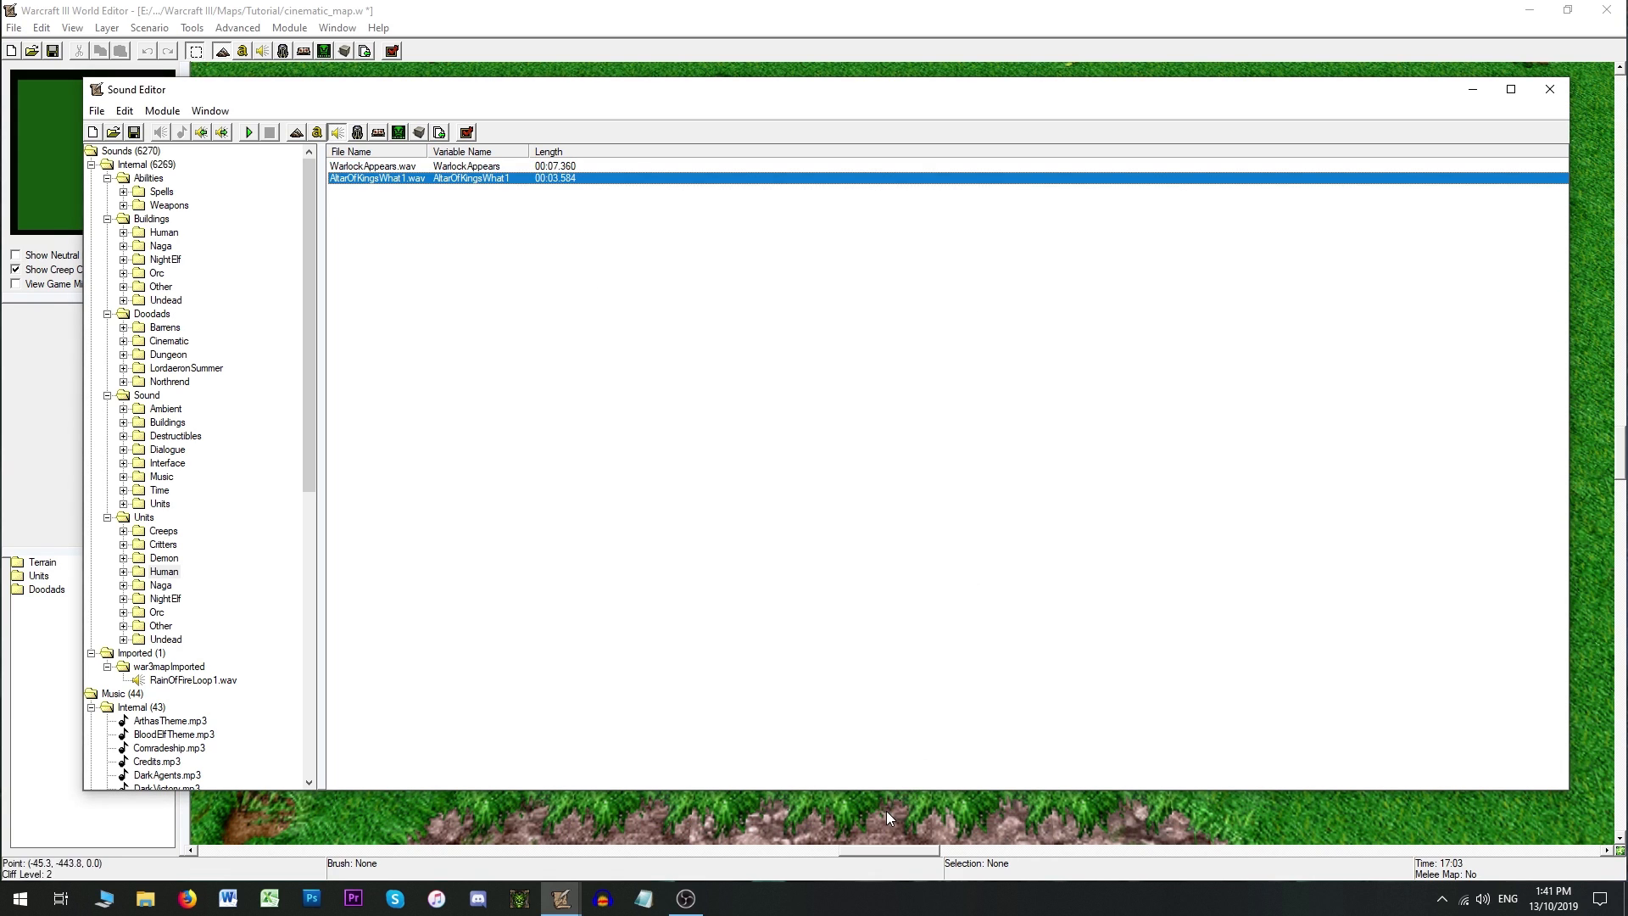
{"action": "left_click", "coordinate": [887, 811]}
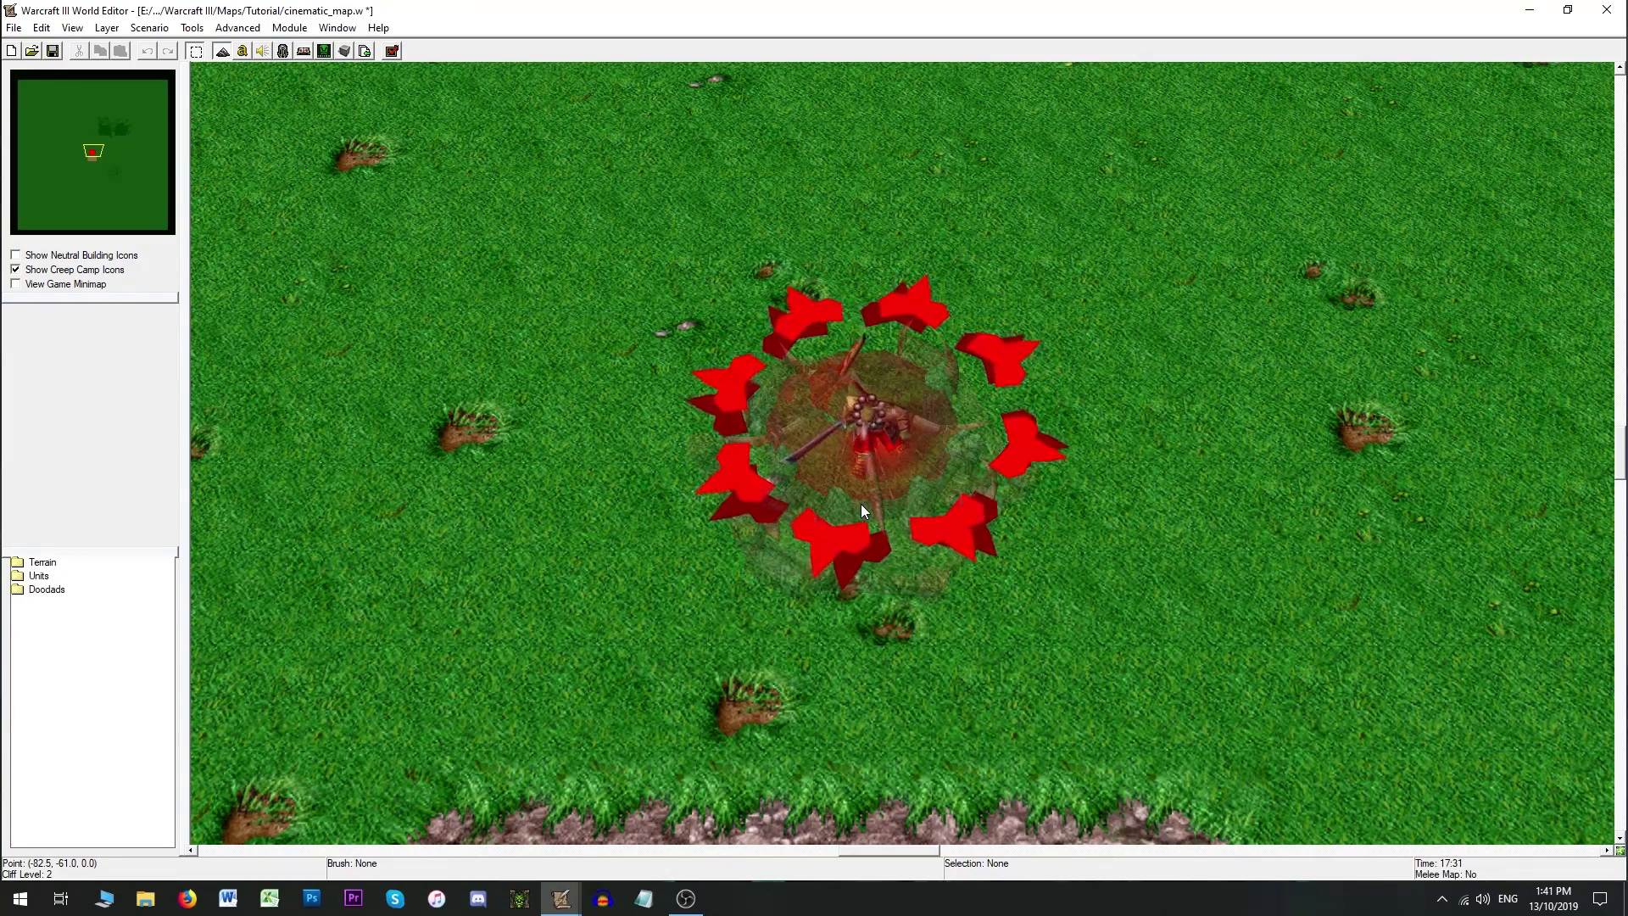
Step: Survey the map from the red start location out to the far southern edge and return to the start location
{"action": "right_click_drag", "start_coordinate": [815, 697], "coordinate": [879, 582]}
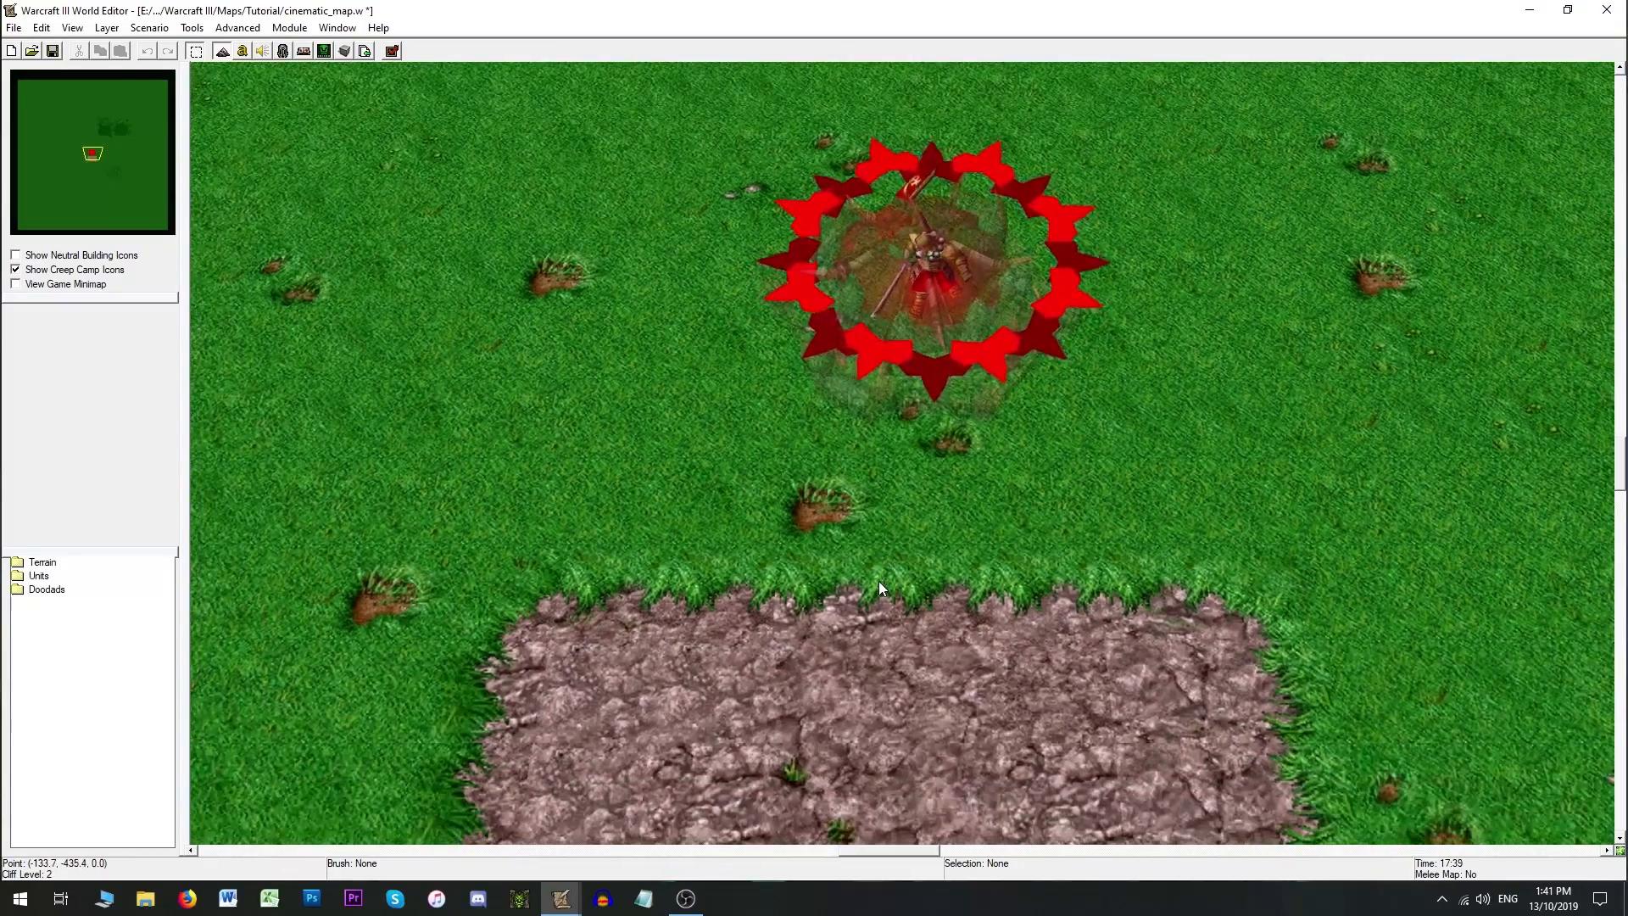
{"action": "mouse_move", "coordinate": [938, 337]}
{"action": "right_mouse_down"}
{"action": "mouse_move", "coordinate": [906, 521]}
{"action": "mouse_move", "coordinate": [877, 531]}
{"action": "mouse_move", "coordinate": [848, 511]}
{"action": "mouse_move", "coordinate": [905, 523]}
{"action": "right_mouse_up"}
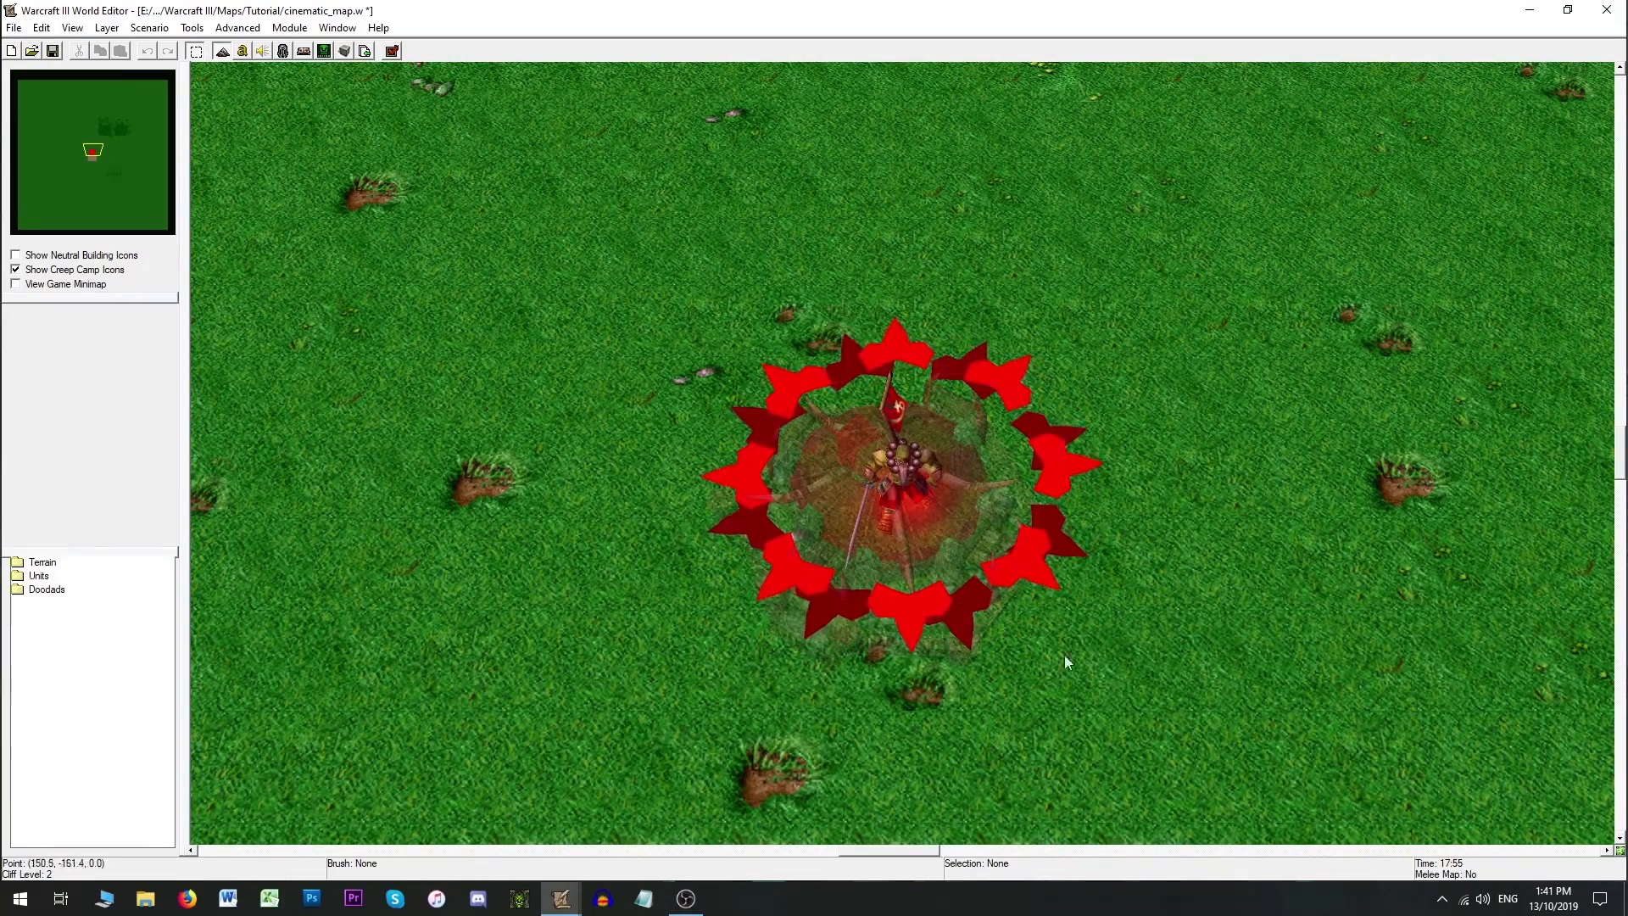
{"action": "mouse_move", "coordinate": [1048, 484]}
{"action": "right_mouse_down"}
{"action": "mouse_move", "coordinate": [903, 463]}
{"action": "mouse_move", "coordinate": [1060, 484]}
{"action": "right_mouse_up"}
{"action": "right_click_drag", "start_coordinate": [785, 604], "coordinate": [899, 263]}
{"action": "right_click_drag", "start_coordinate": [723, 516], "coordinate": [986, 85]}
{"action": "right_click_drag", "start_coordinate": [737, 610], "coordinate": [786, 313]}
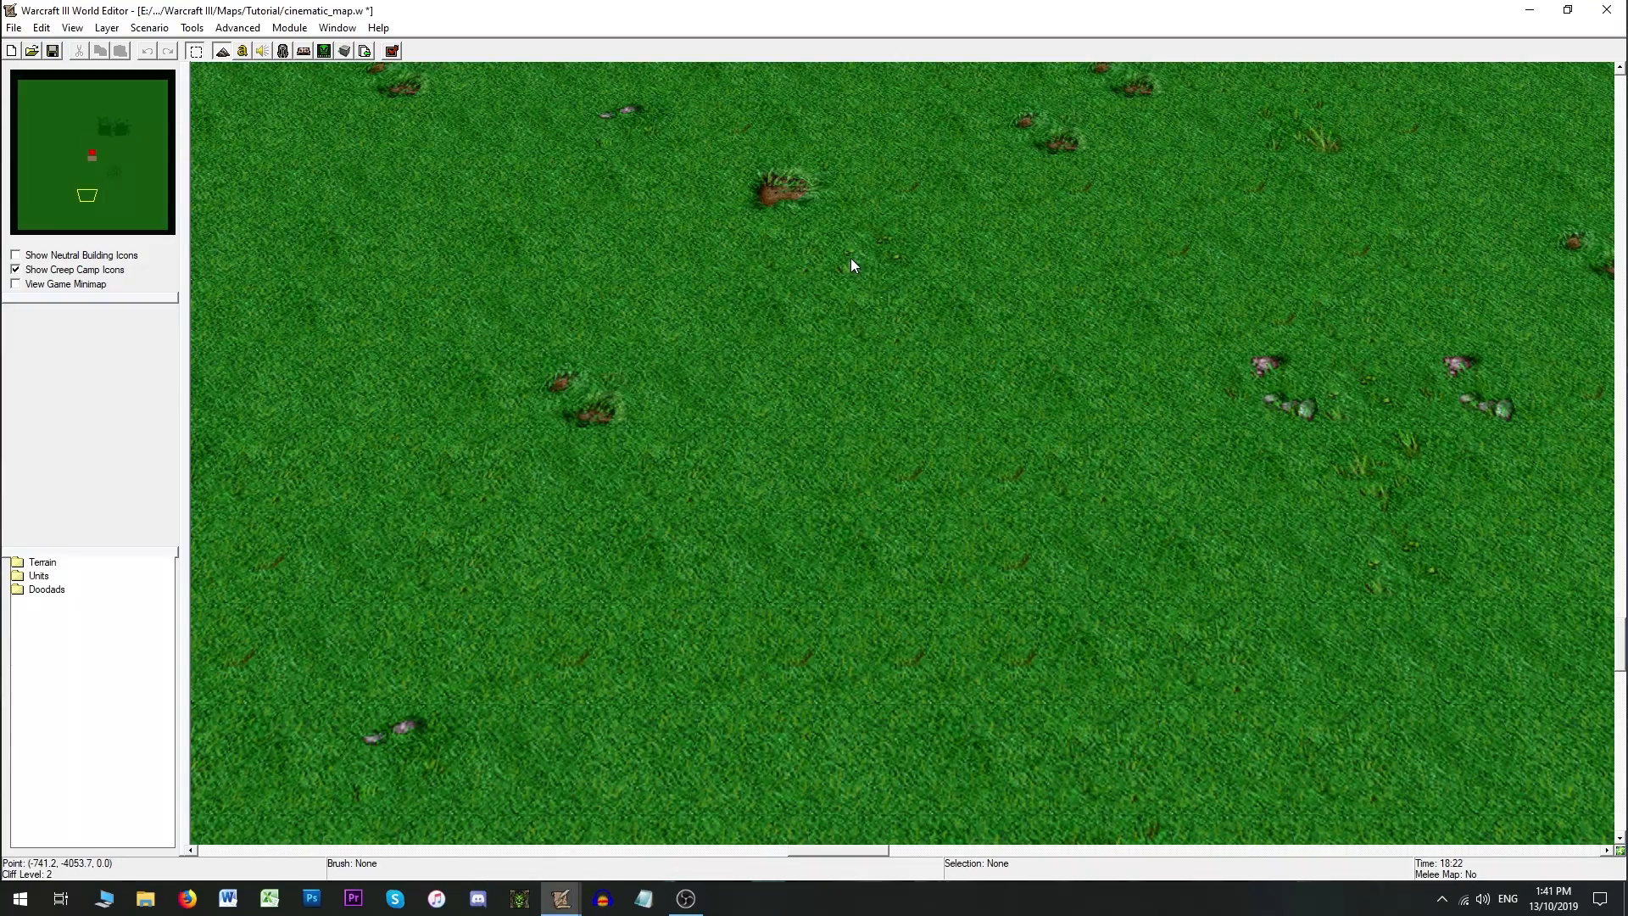
{"action": "right_click_drag", "start_coordinate": [705, 563], "coordinate": [1279, 87]}
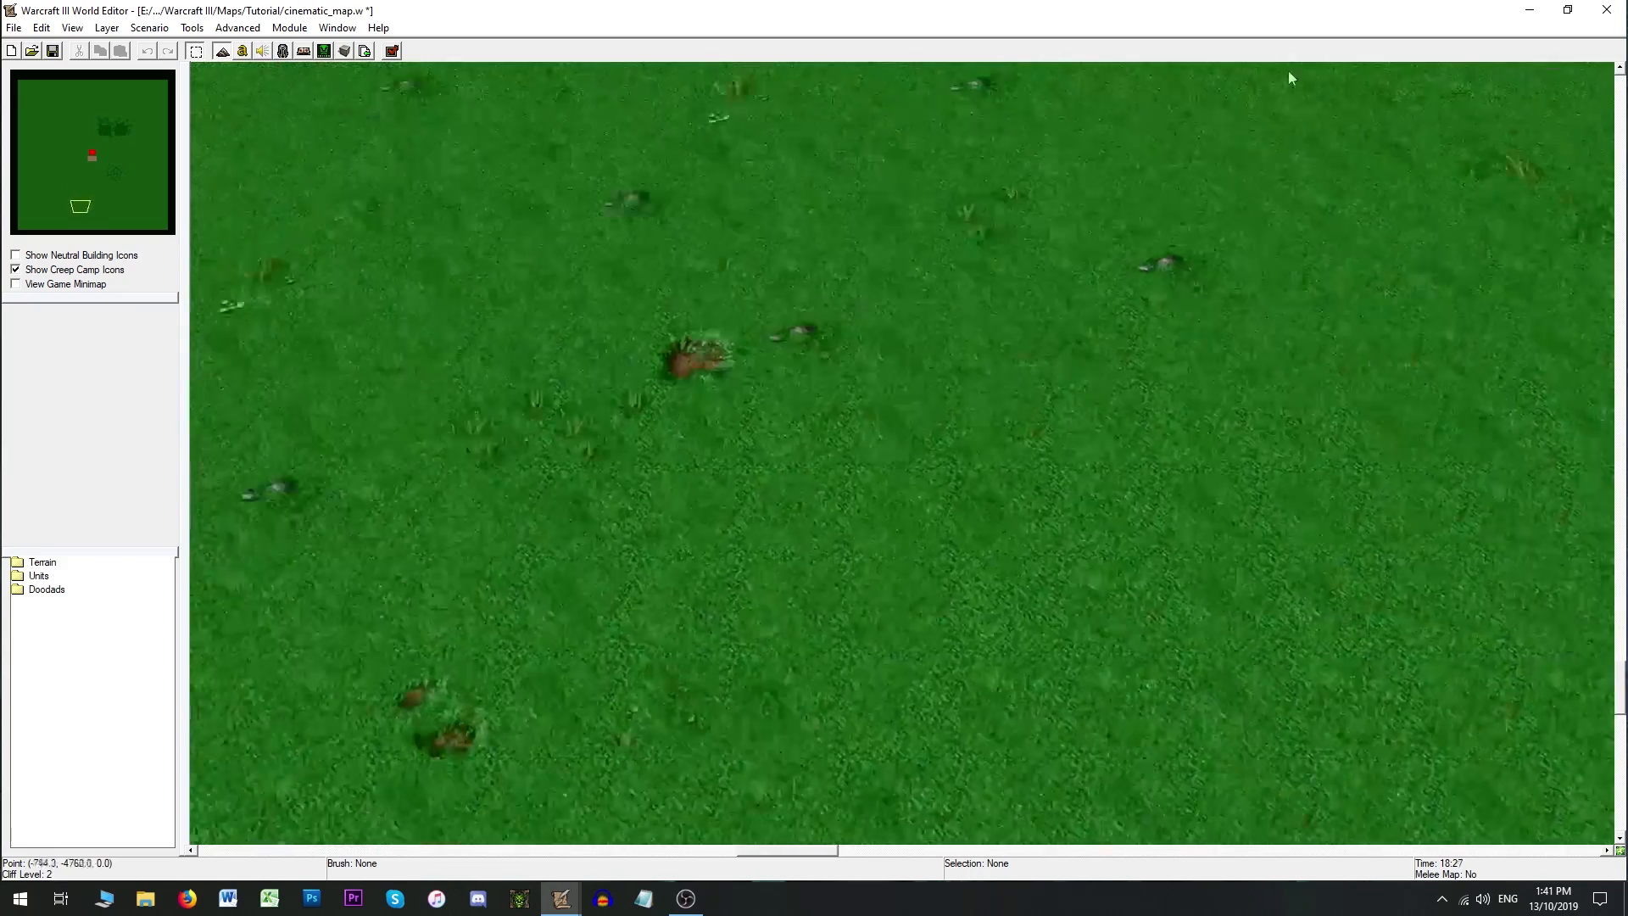
{"action": "right_click_drag", "start_coordinate": [701, 501], "coordinate": [1502, 283]}
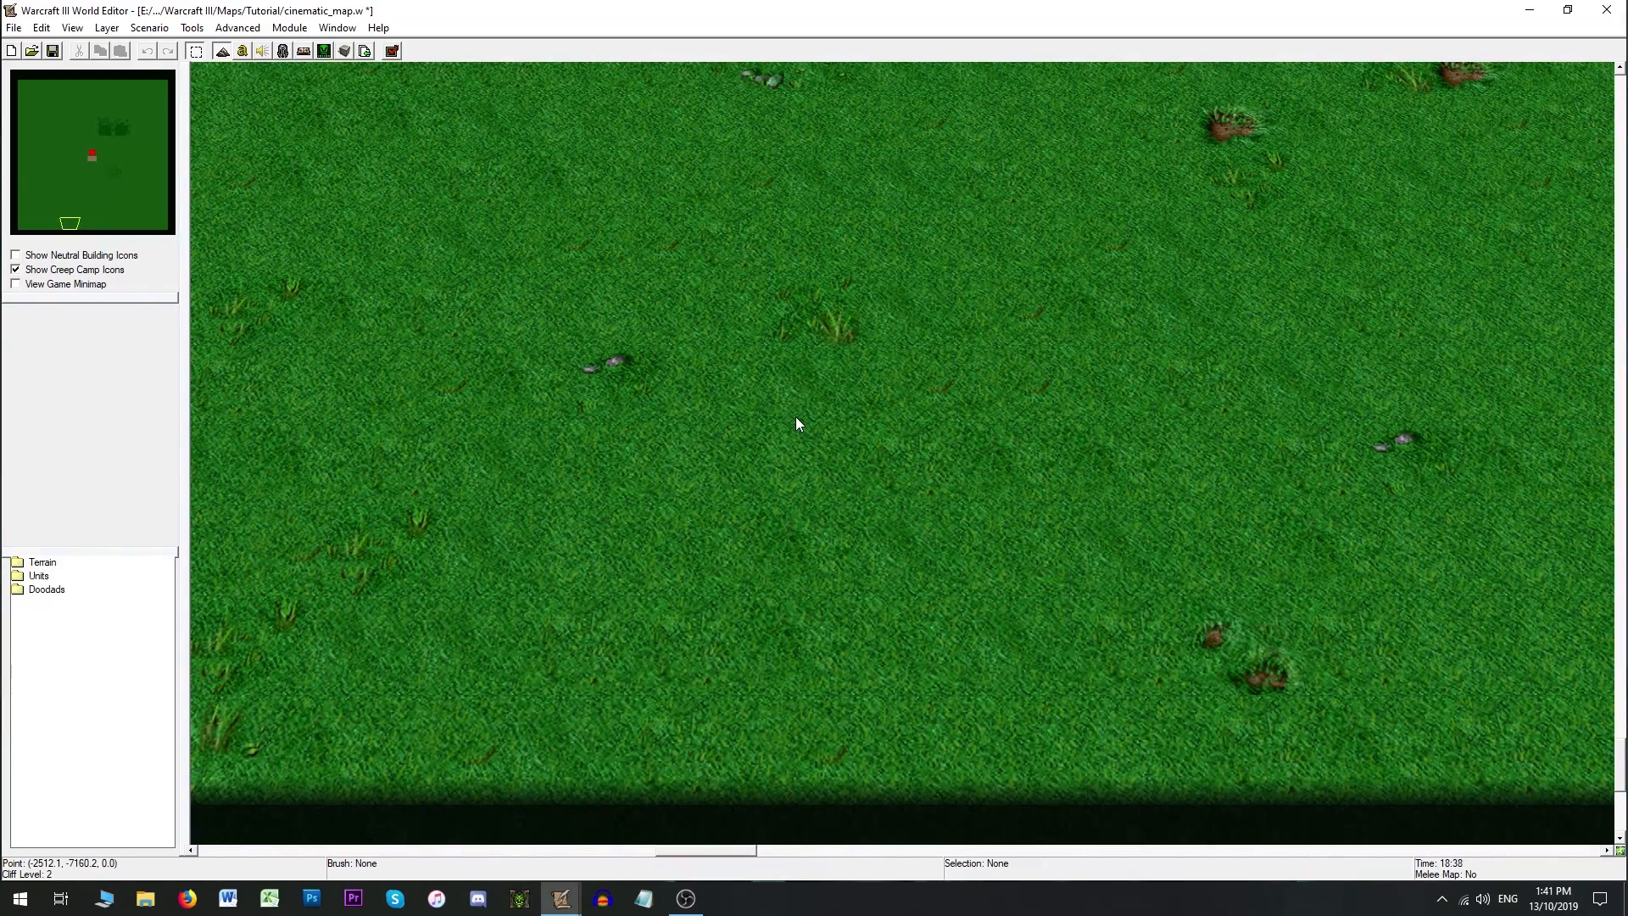
{"action": "left_click", "coordinate": [90, 155]}
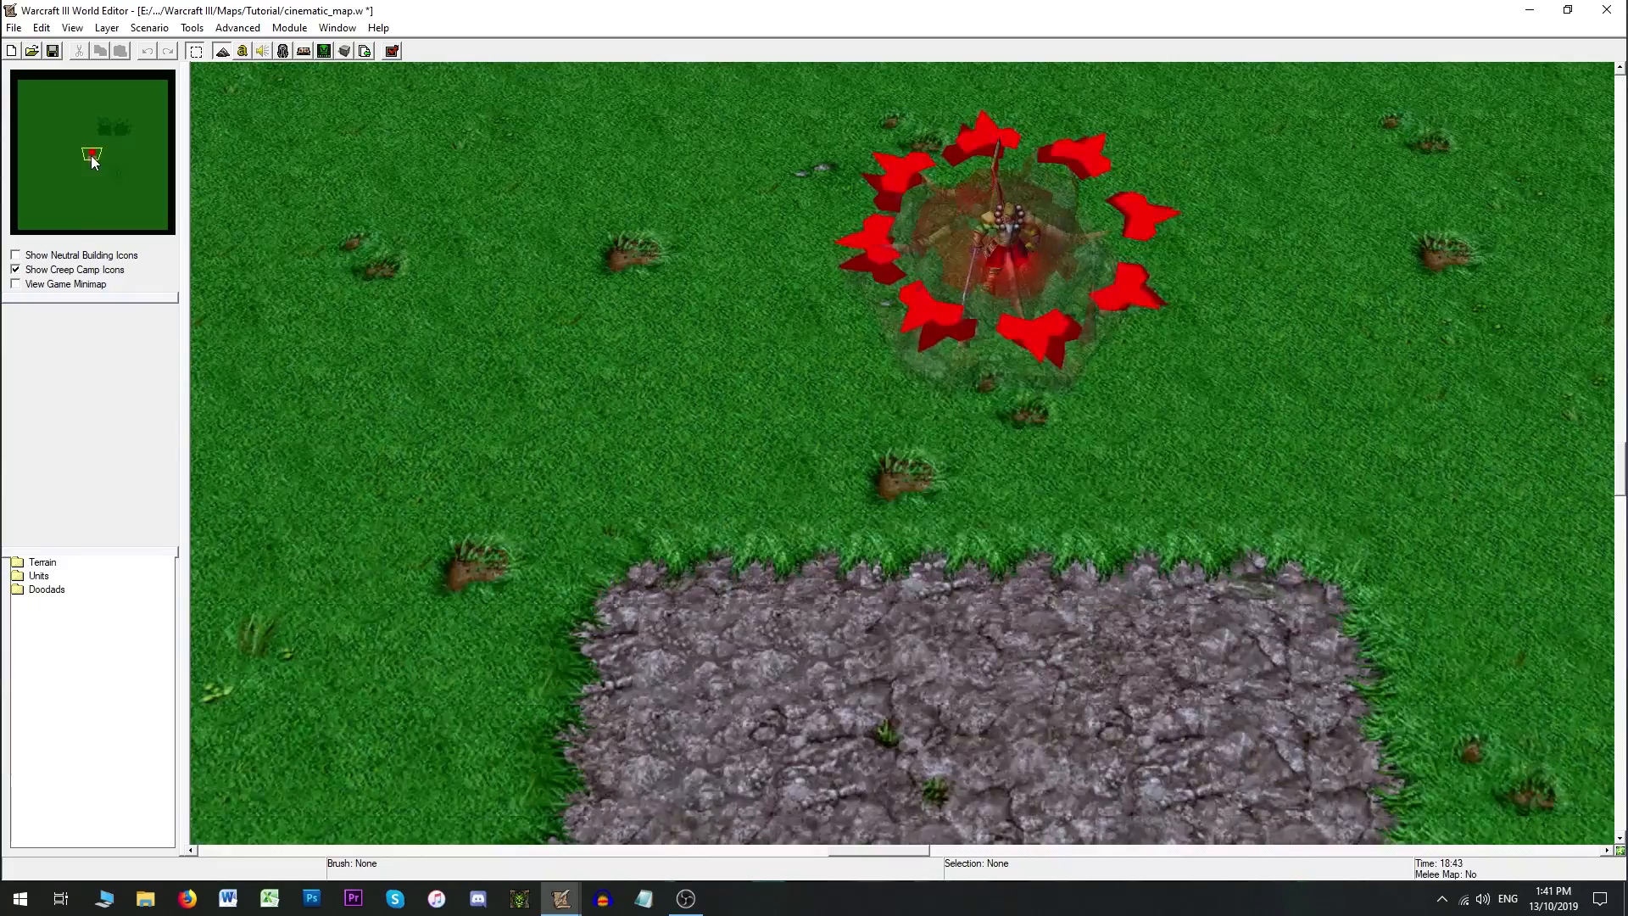
Step: Reopen the Sound Editor and review the 3D sound options and distance settings of AltarOfKingsWhat1.wav without changing them
{"action": "left_click", "coordinate": [262, 51]}
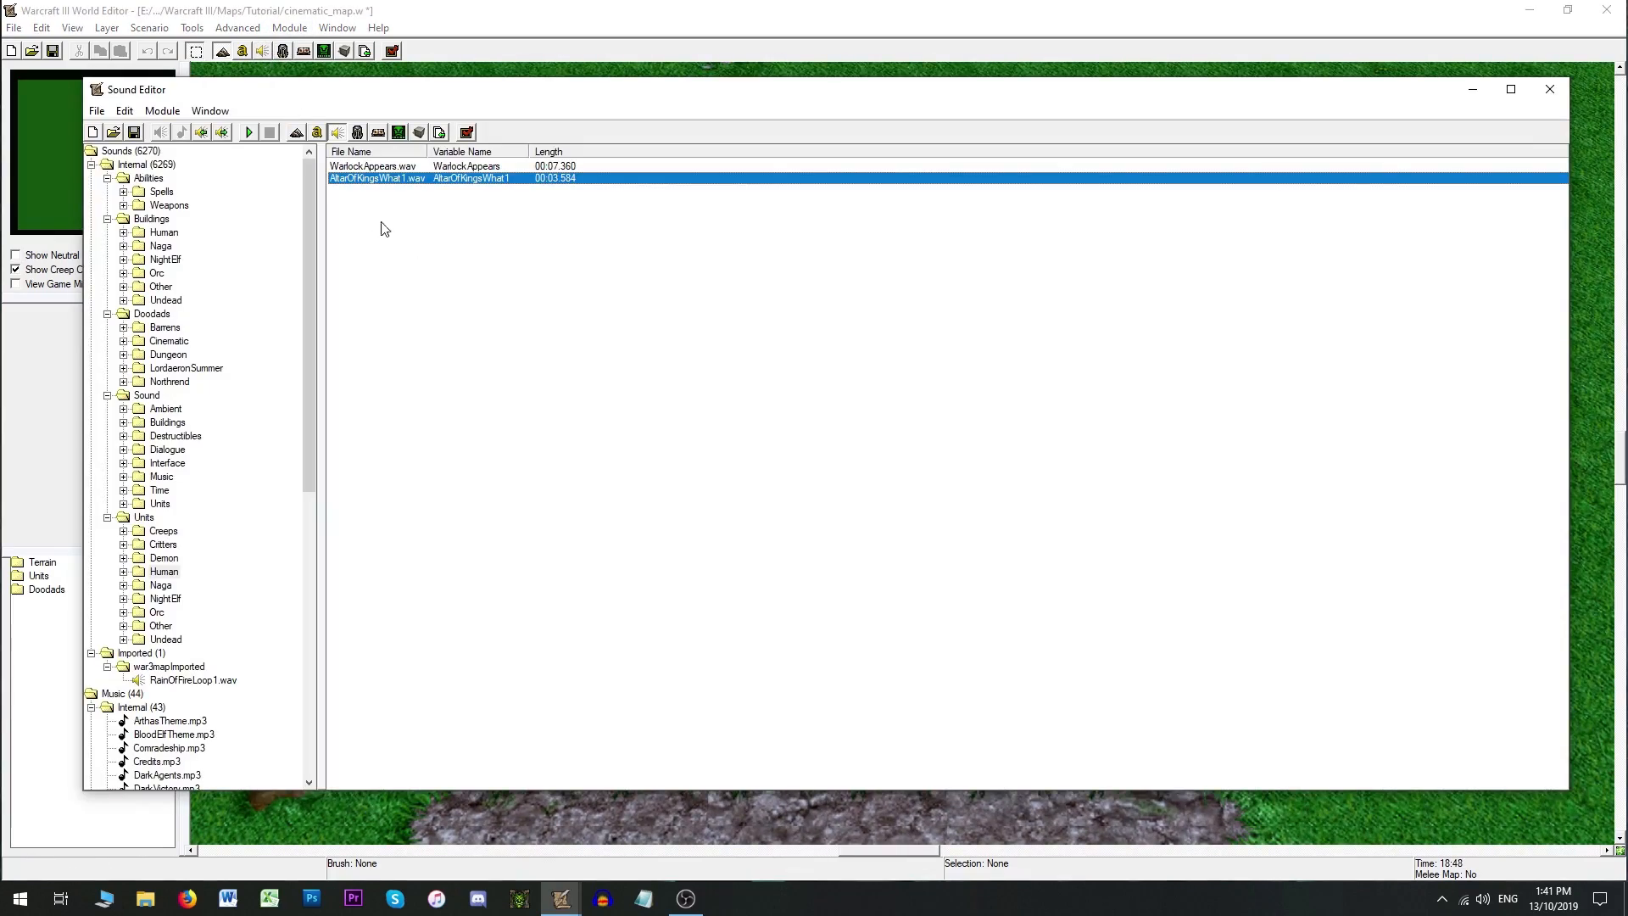
{"action": "double_click", "coordinate": [448, 179]}
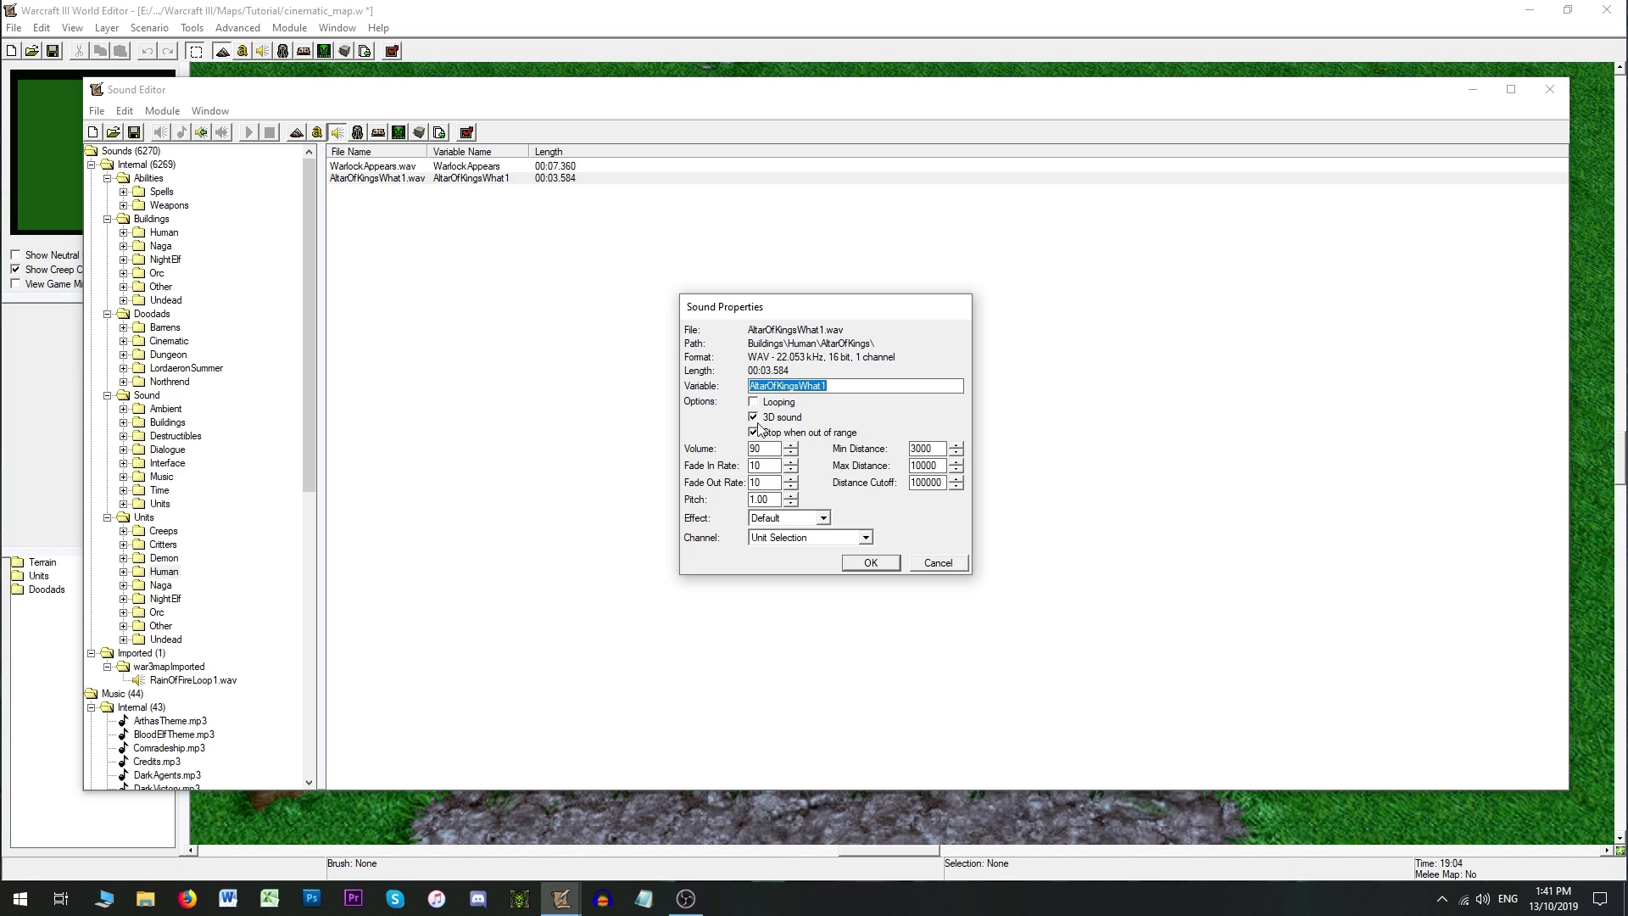
{"action": "left_click", "coordinate": [765, 419]}
{"action": "left_click", "coordinate": [765, 418]}
{"action": "left_click_drag", "start_coordinate": [943, 482], "coordinate": [901, 482]}
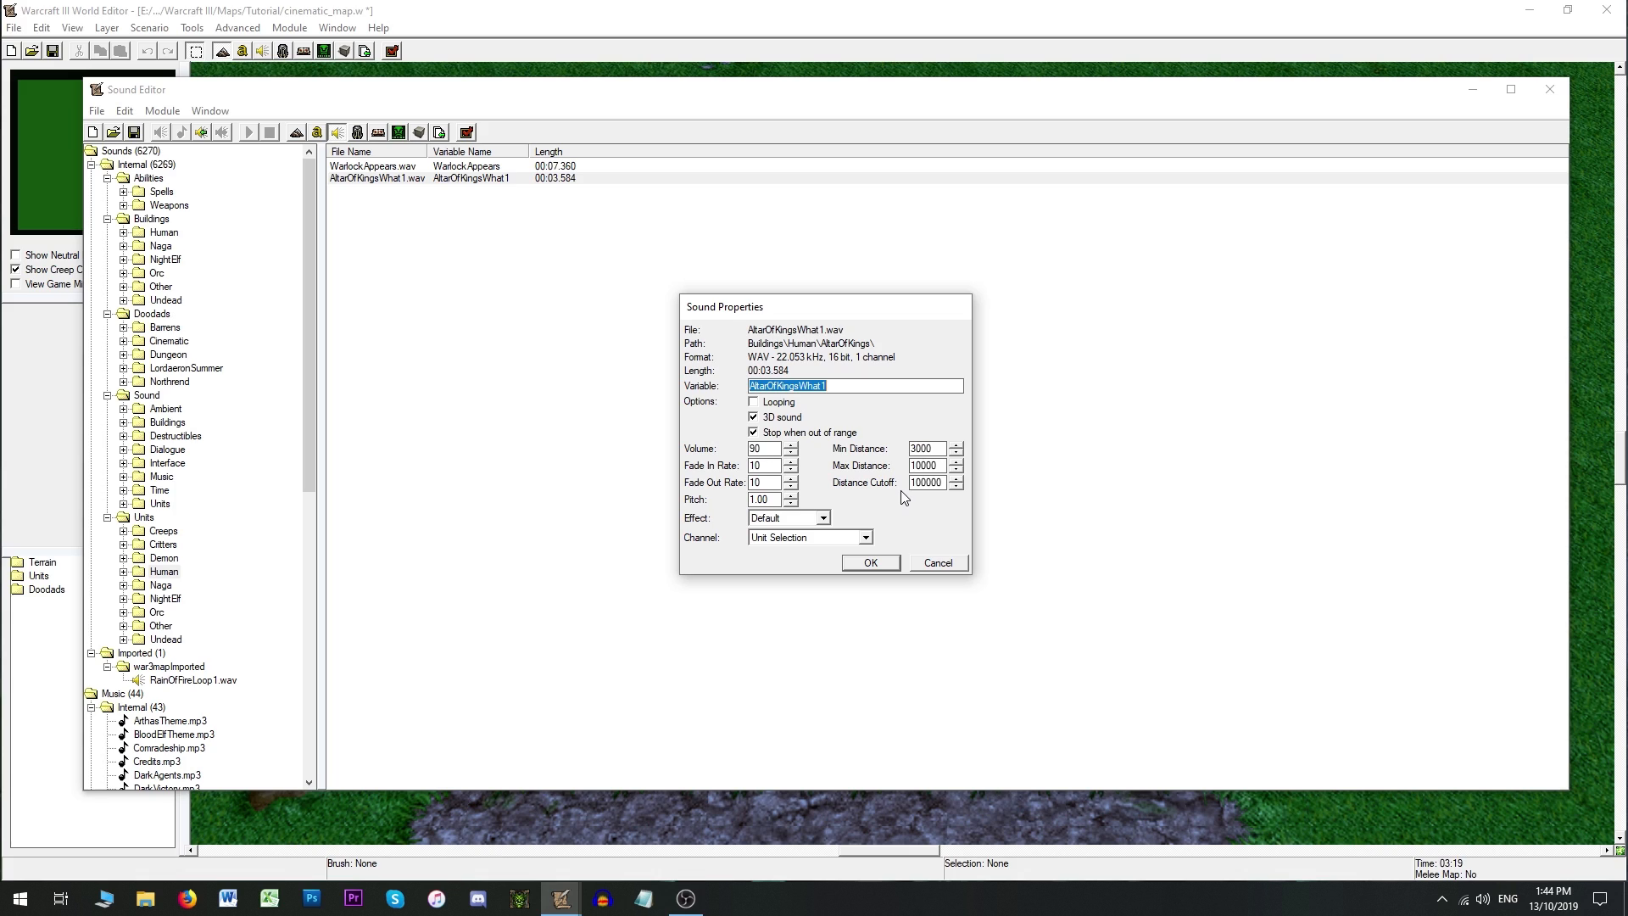
{"action": "left_click", "coordinate": [938, 564]}
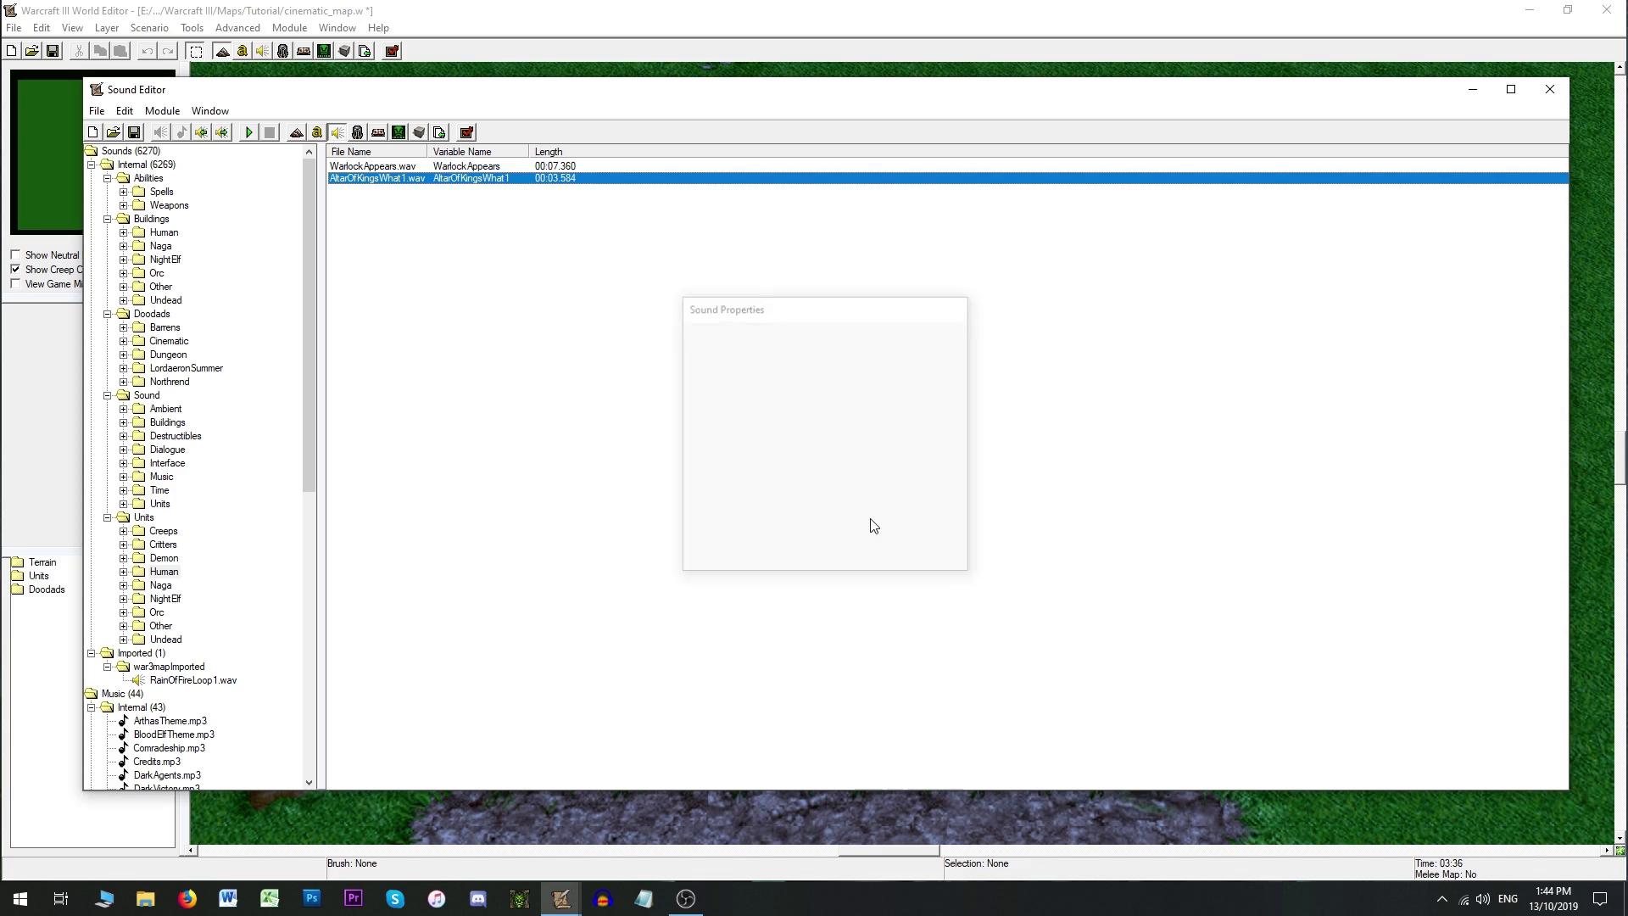
Step: Try the Spells effect and the Animations channel on AltarOfKingsWhat1.wav, discard the changes, and close the Sound Editor
{"action": "double_click", "coordinate": [403, 180]}
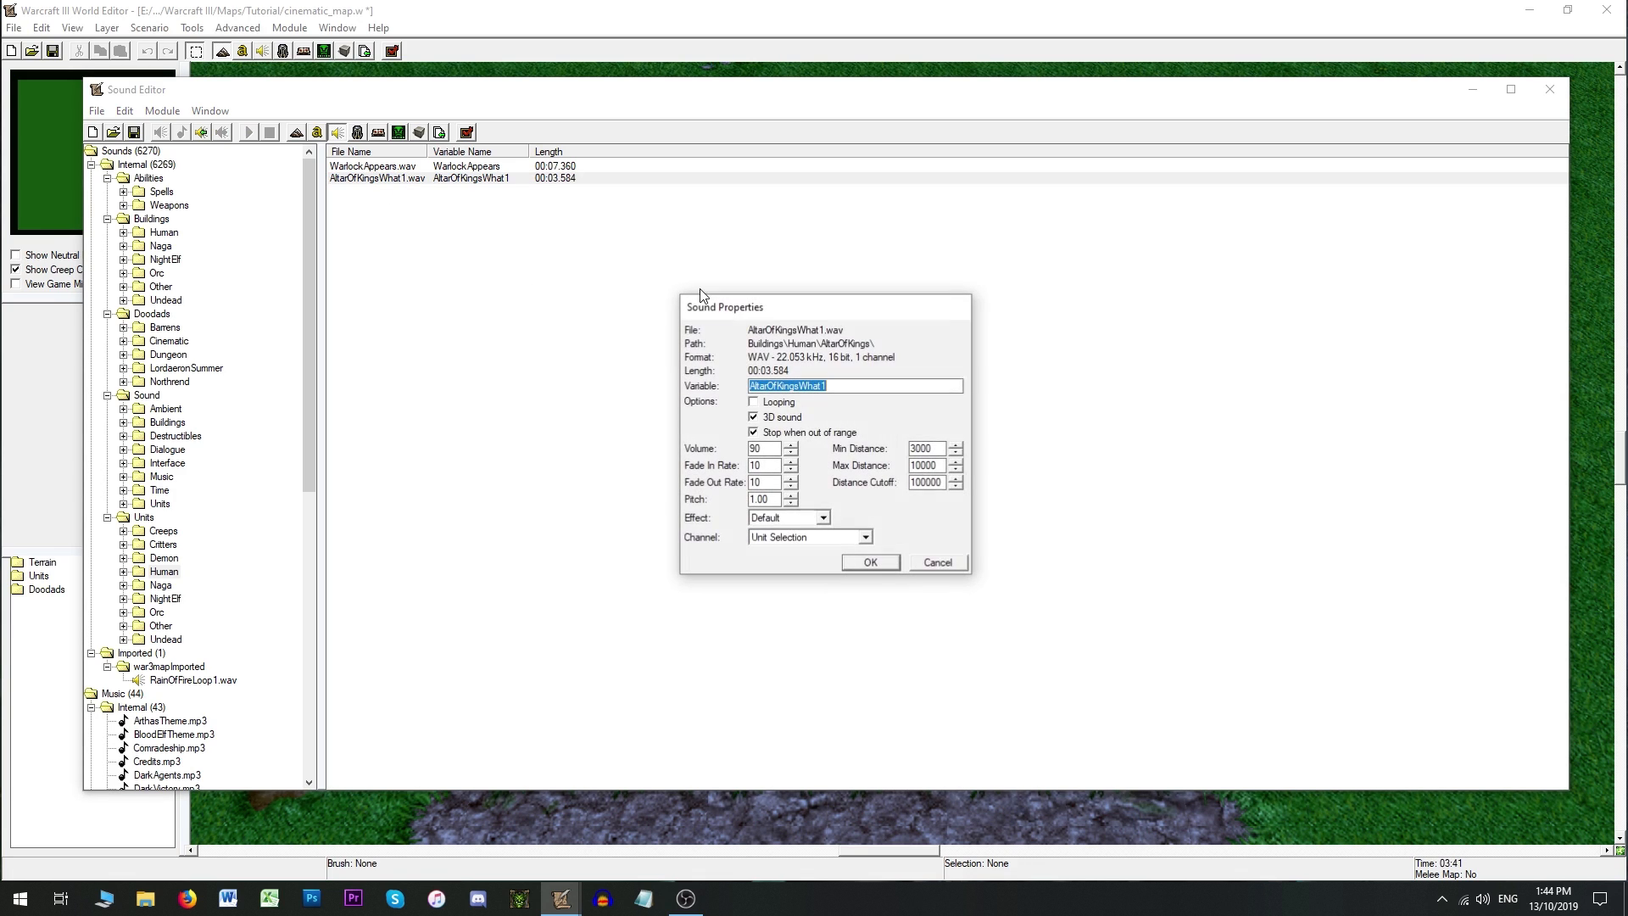
{"action": "left_click", "coordinate": [822, 519]}
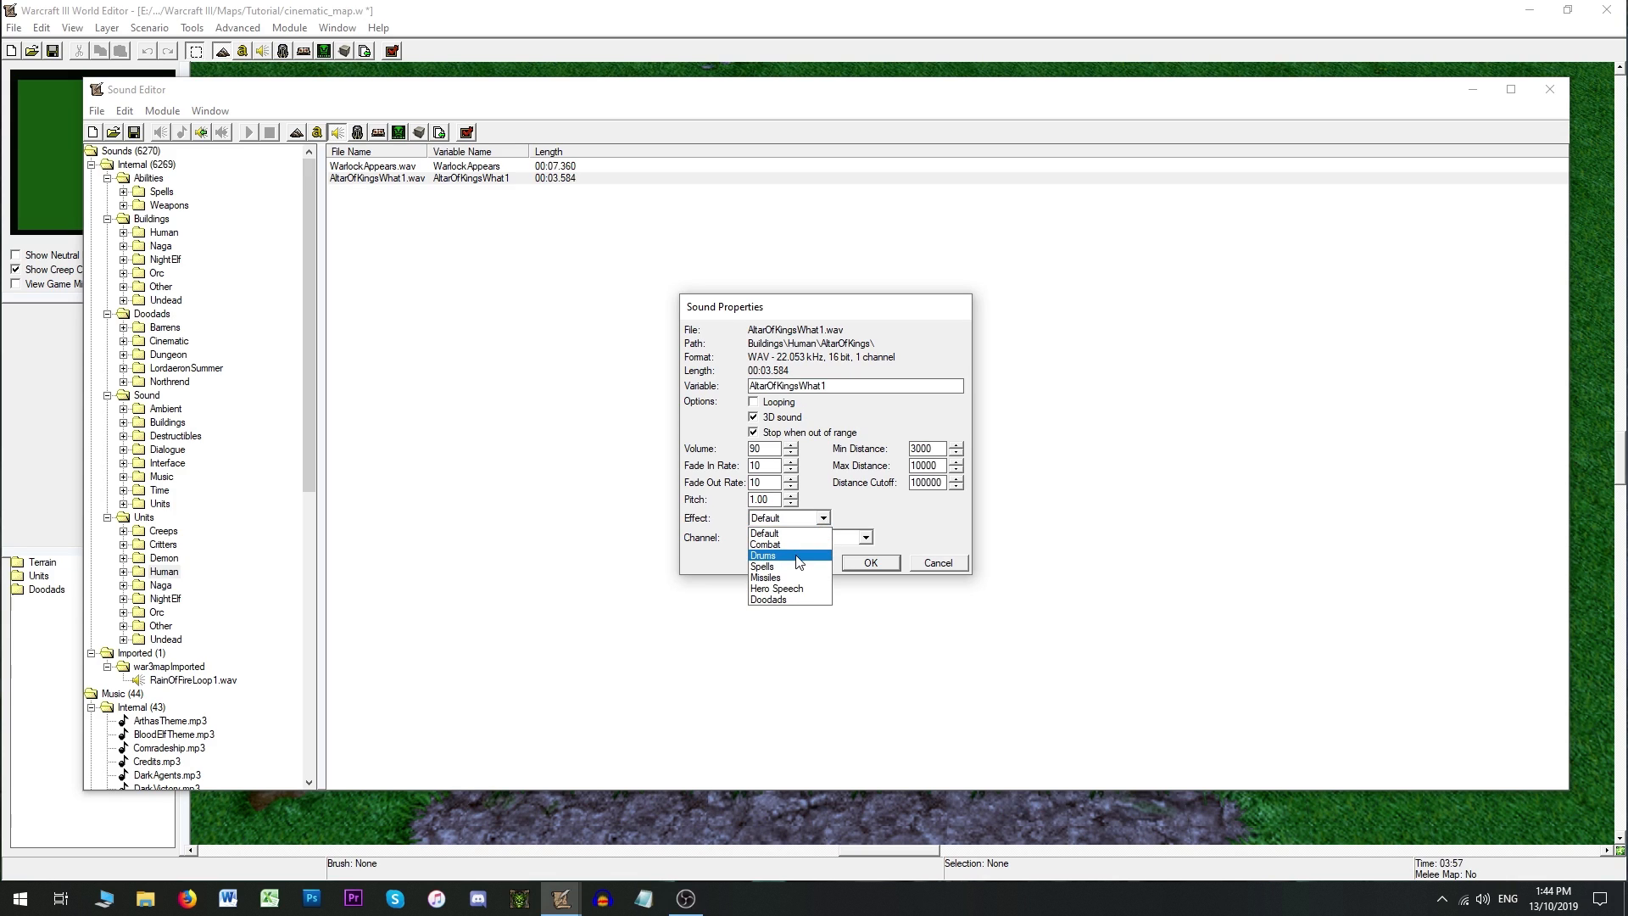
{"action": "left_click", "coordinate": [772, 567]}
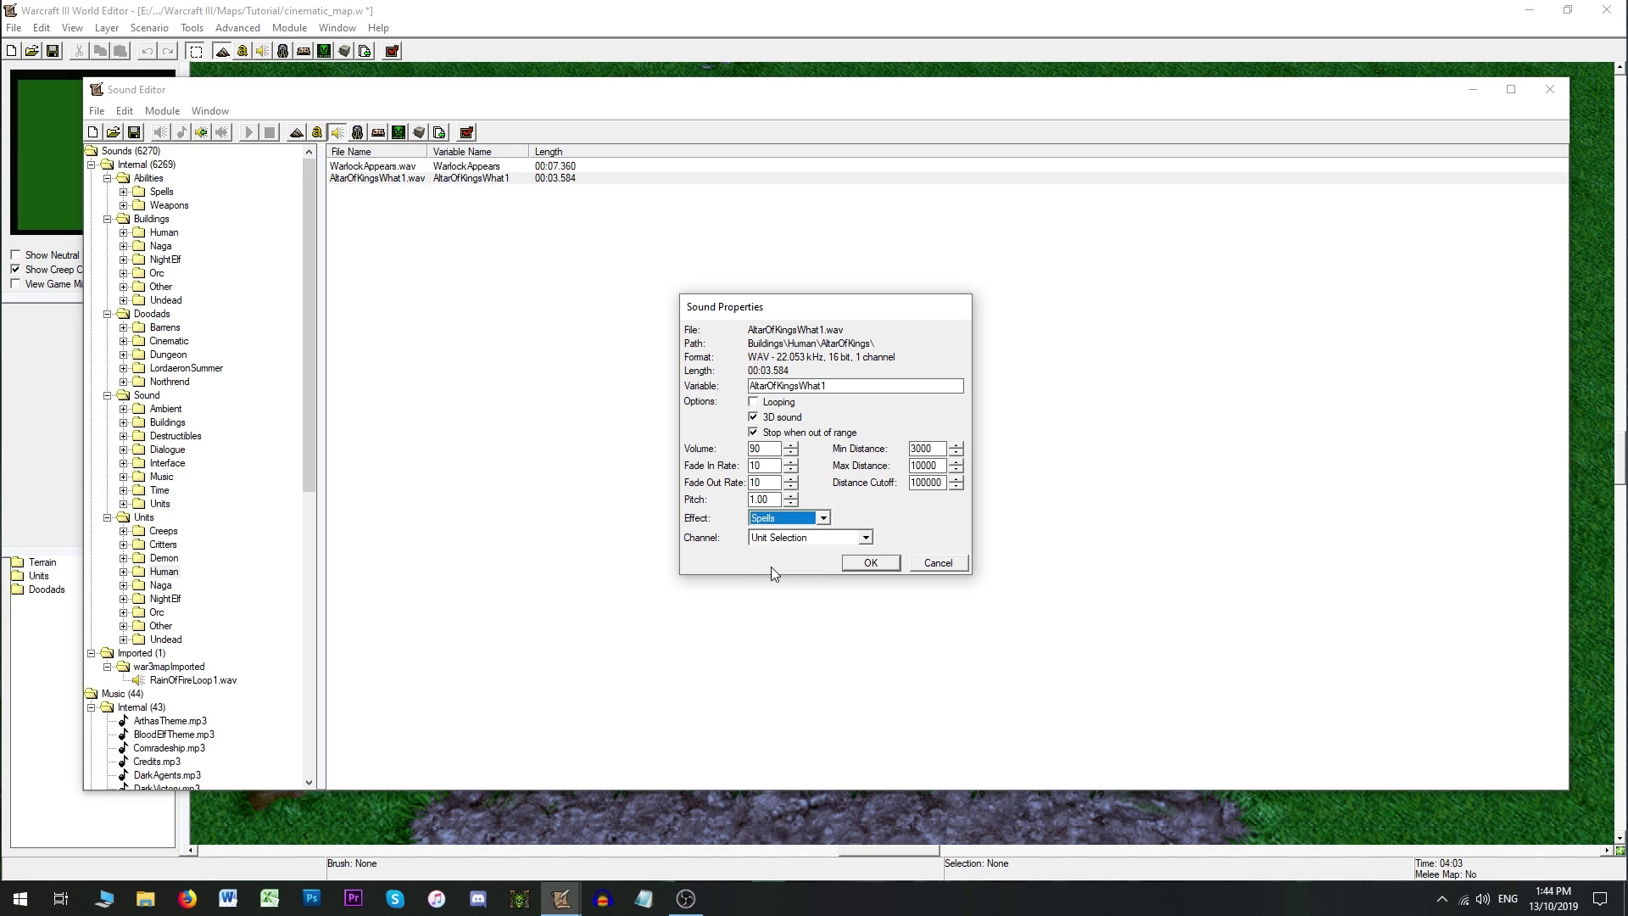
{"action": "left_click", "coordinate": [803, 541]}
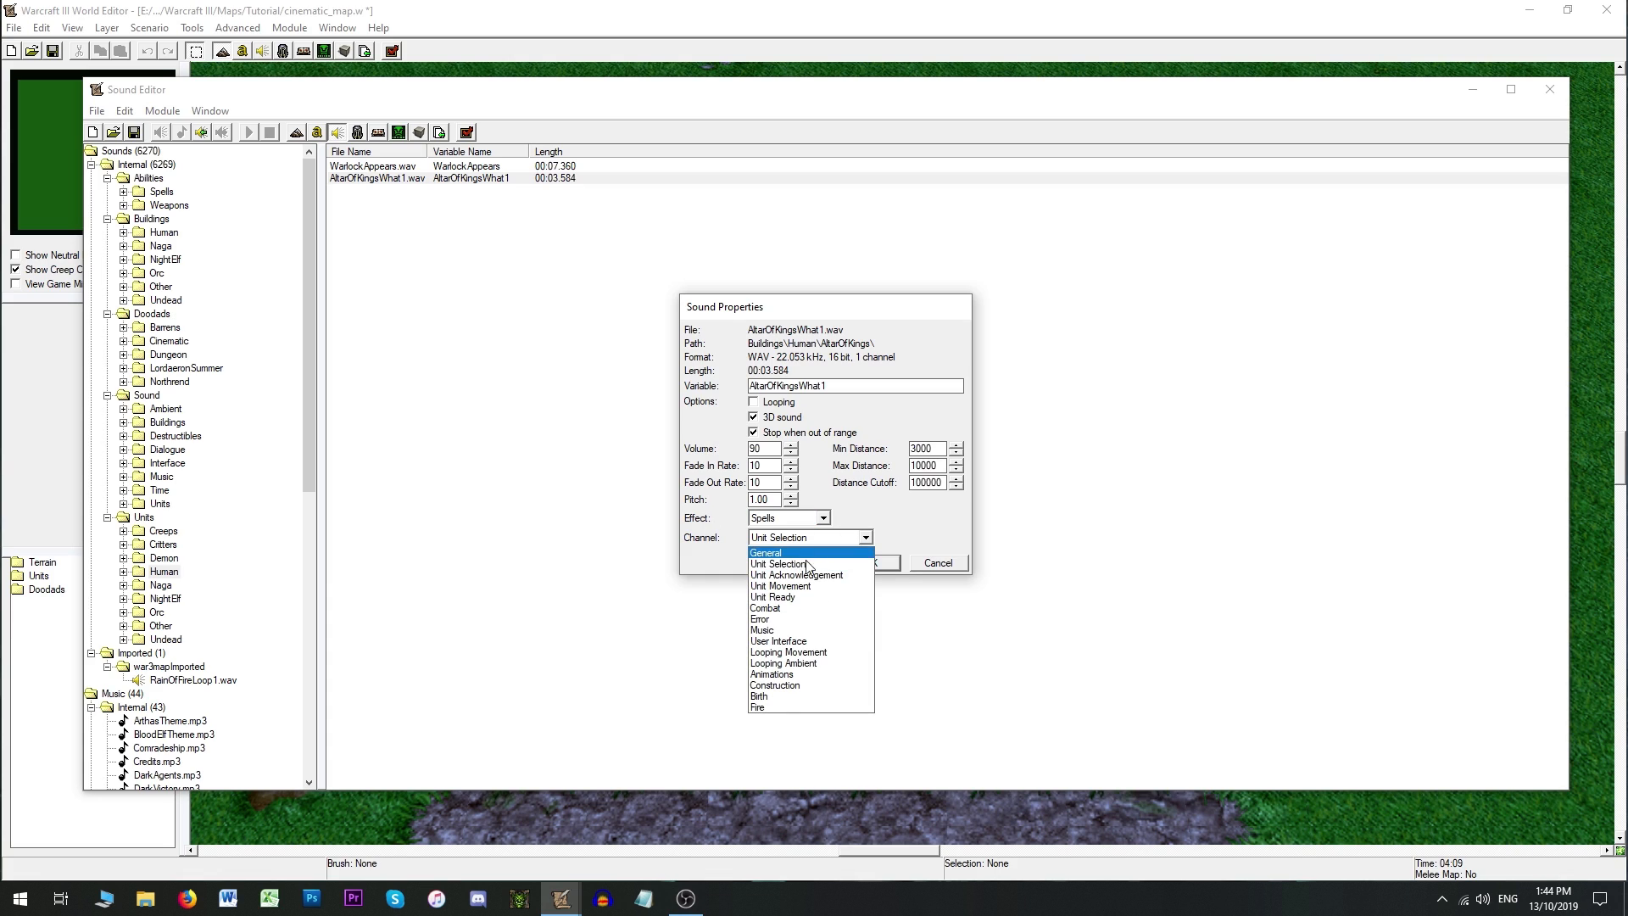
{"action": "left_click", "coordinate": [775, 674]}
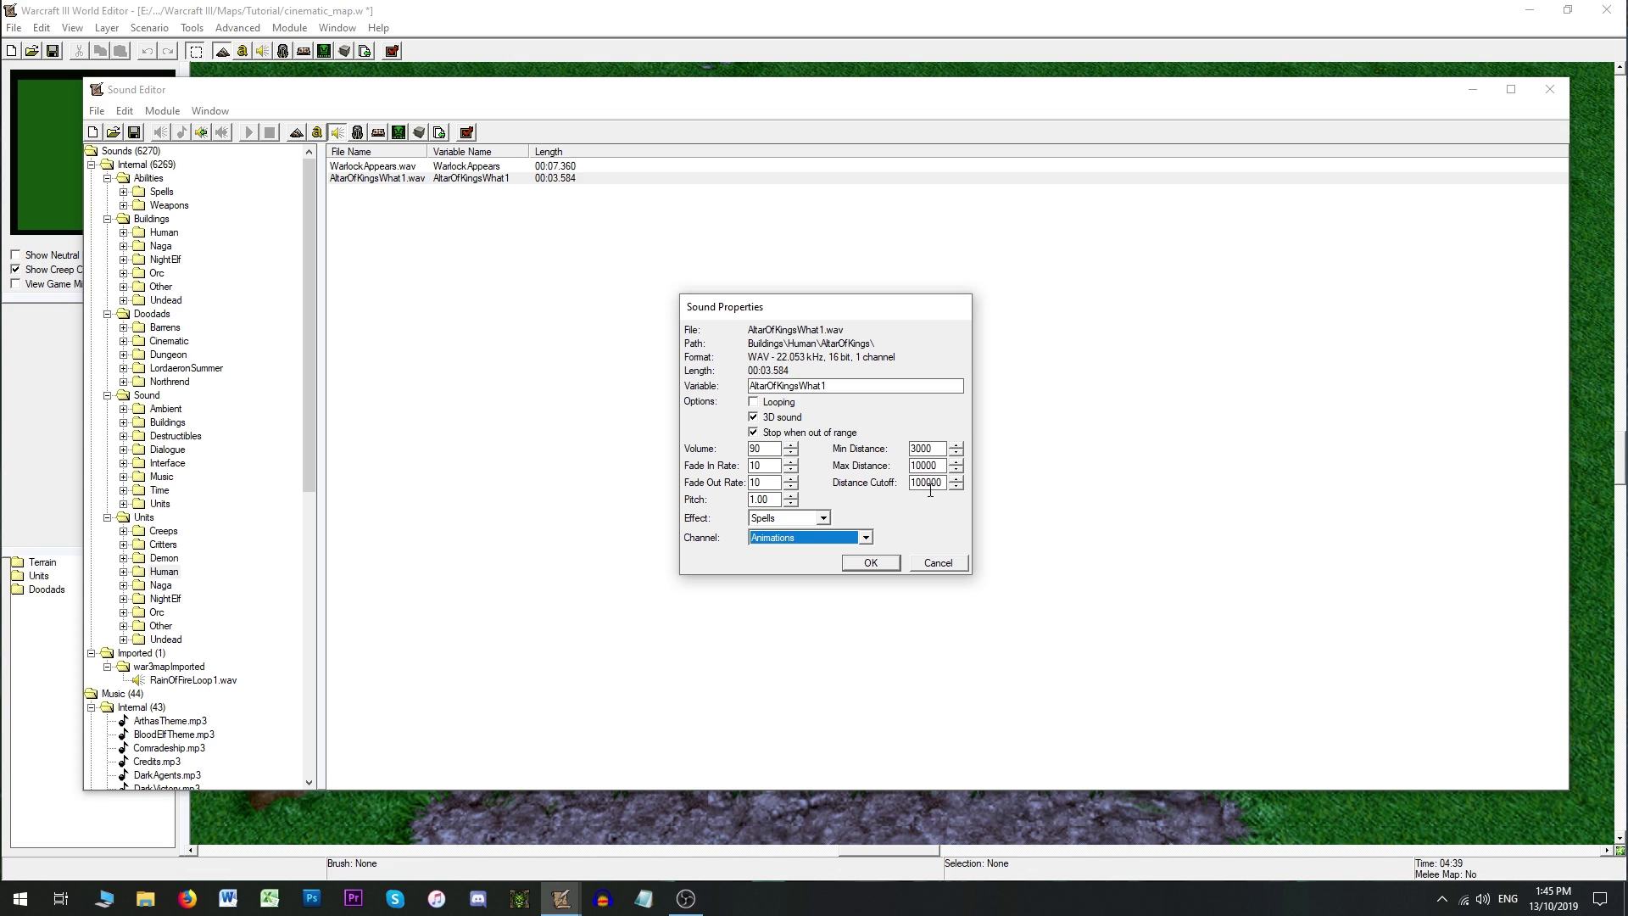
{"action": "left_click", "coordinate": [935, 563]}
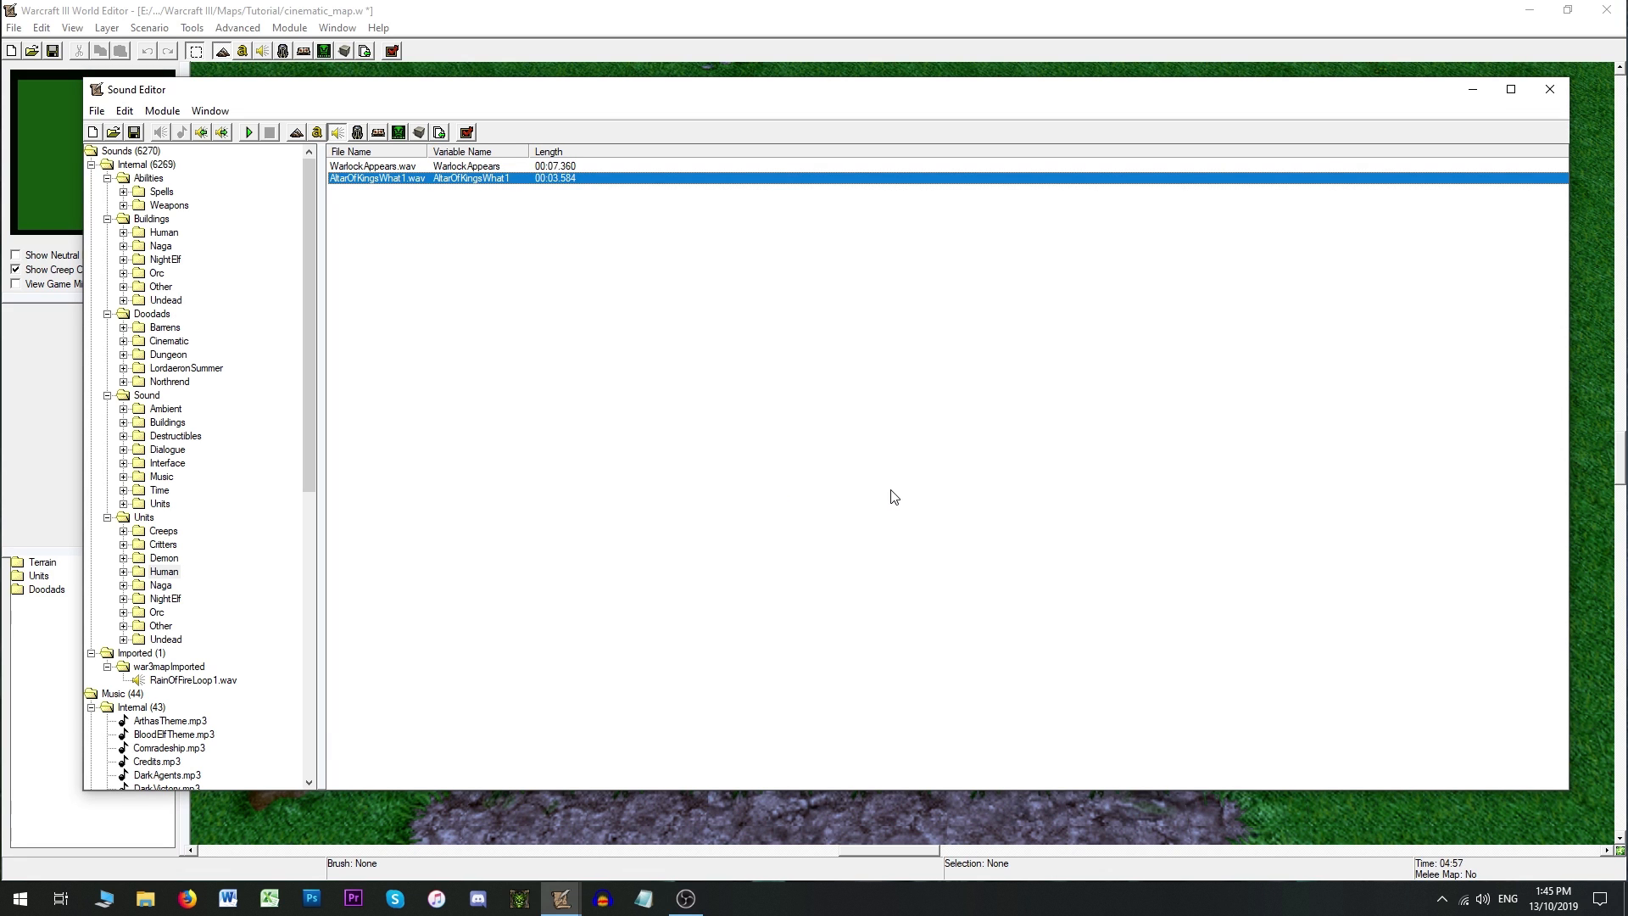
{"action": "left_click", "coordinate": [1549, 89]}
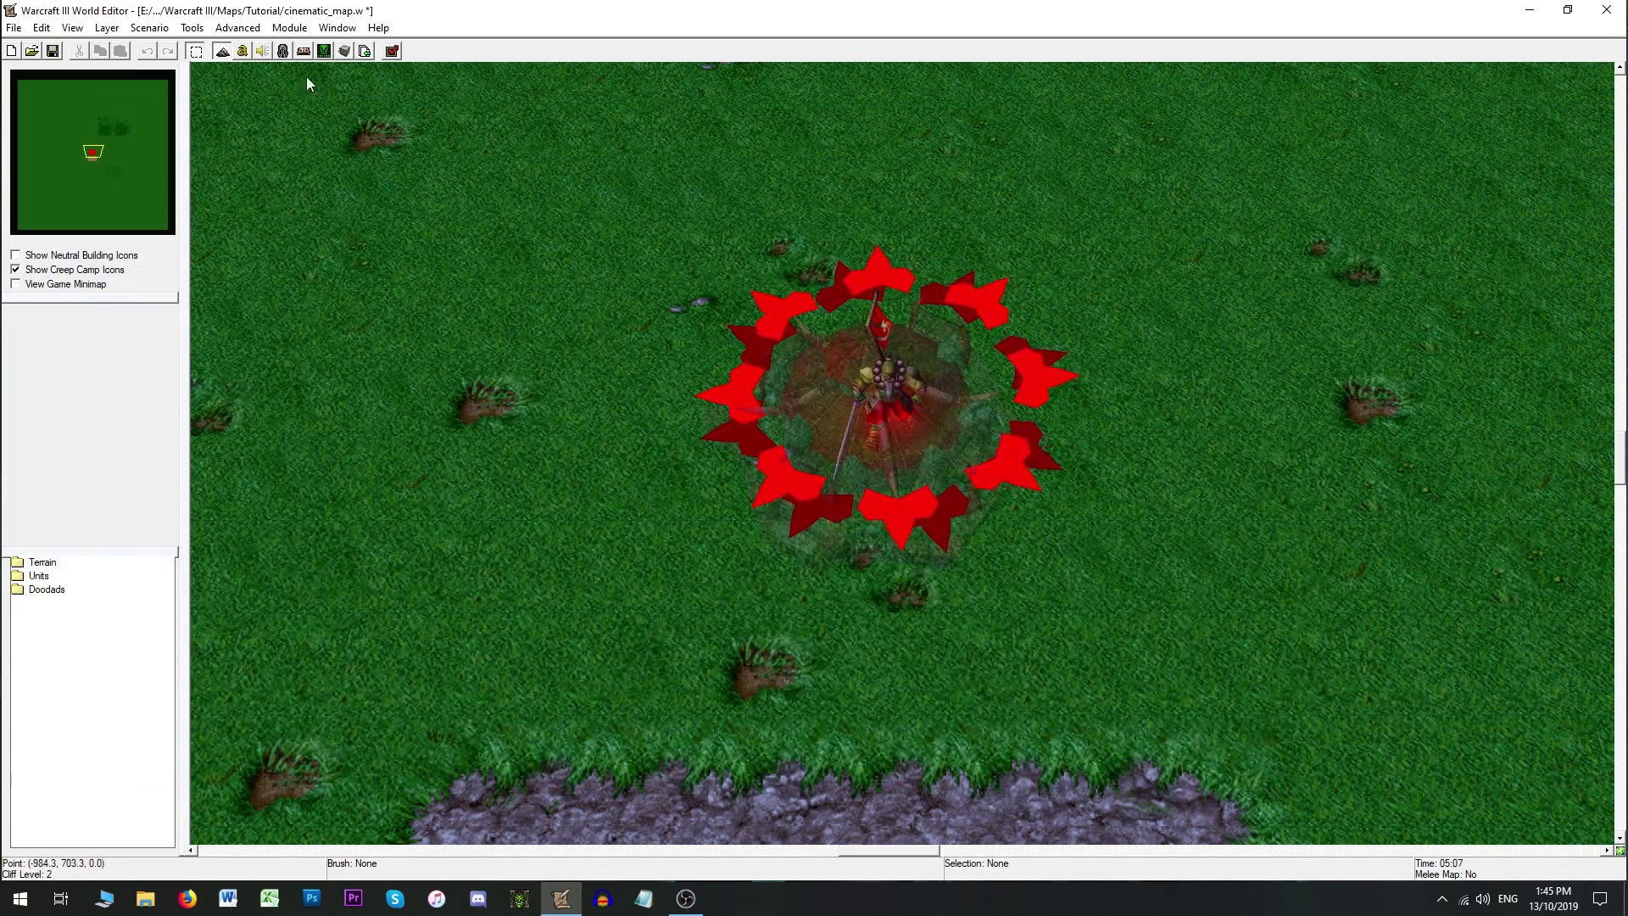
Step: In the Cinematic trigger, start a new Sound - Play Sound On Unit action after the 1150.00 camera distance action
{"action": "left_click", "coordinate": [243, 51]}
{"action": "left_click", "coordinate": [410, 602]}
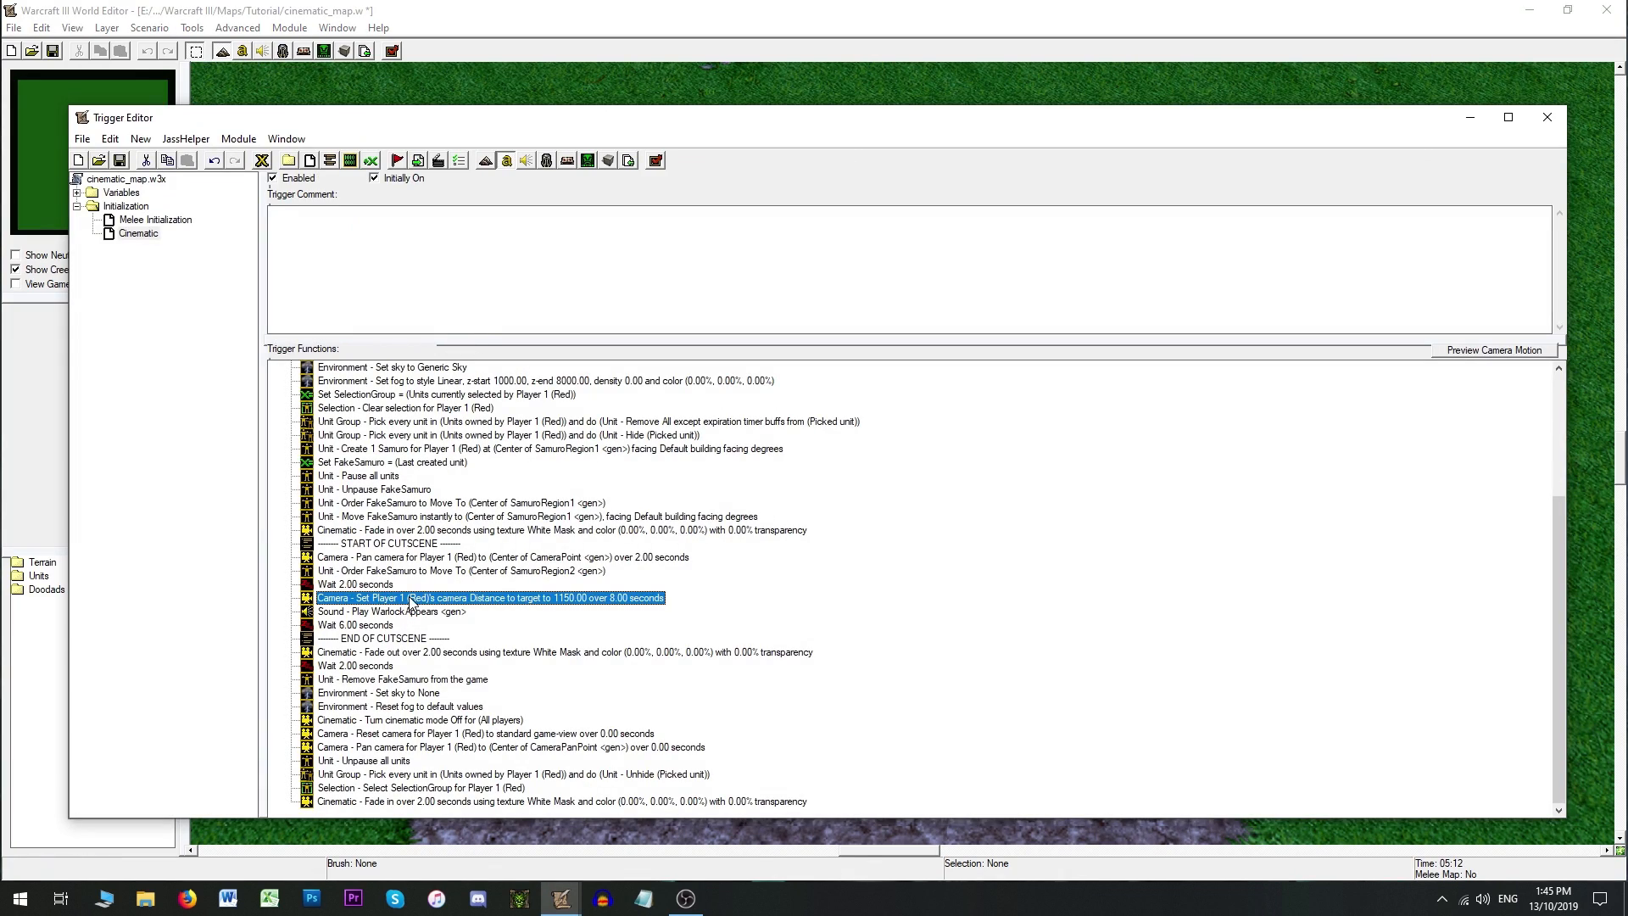
{"action": "left_click", "coordinate": [438, 161]}
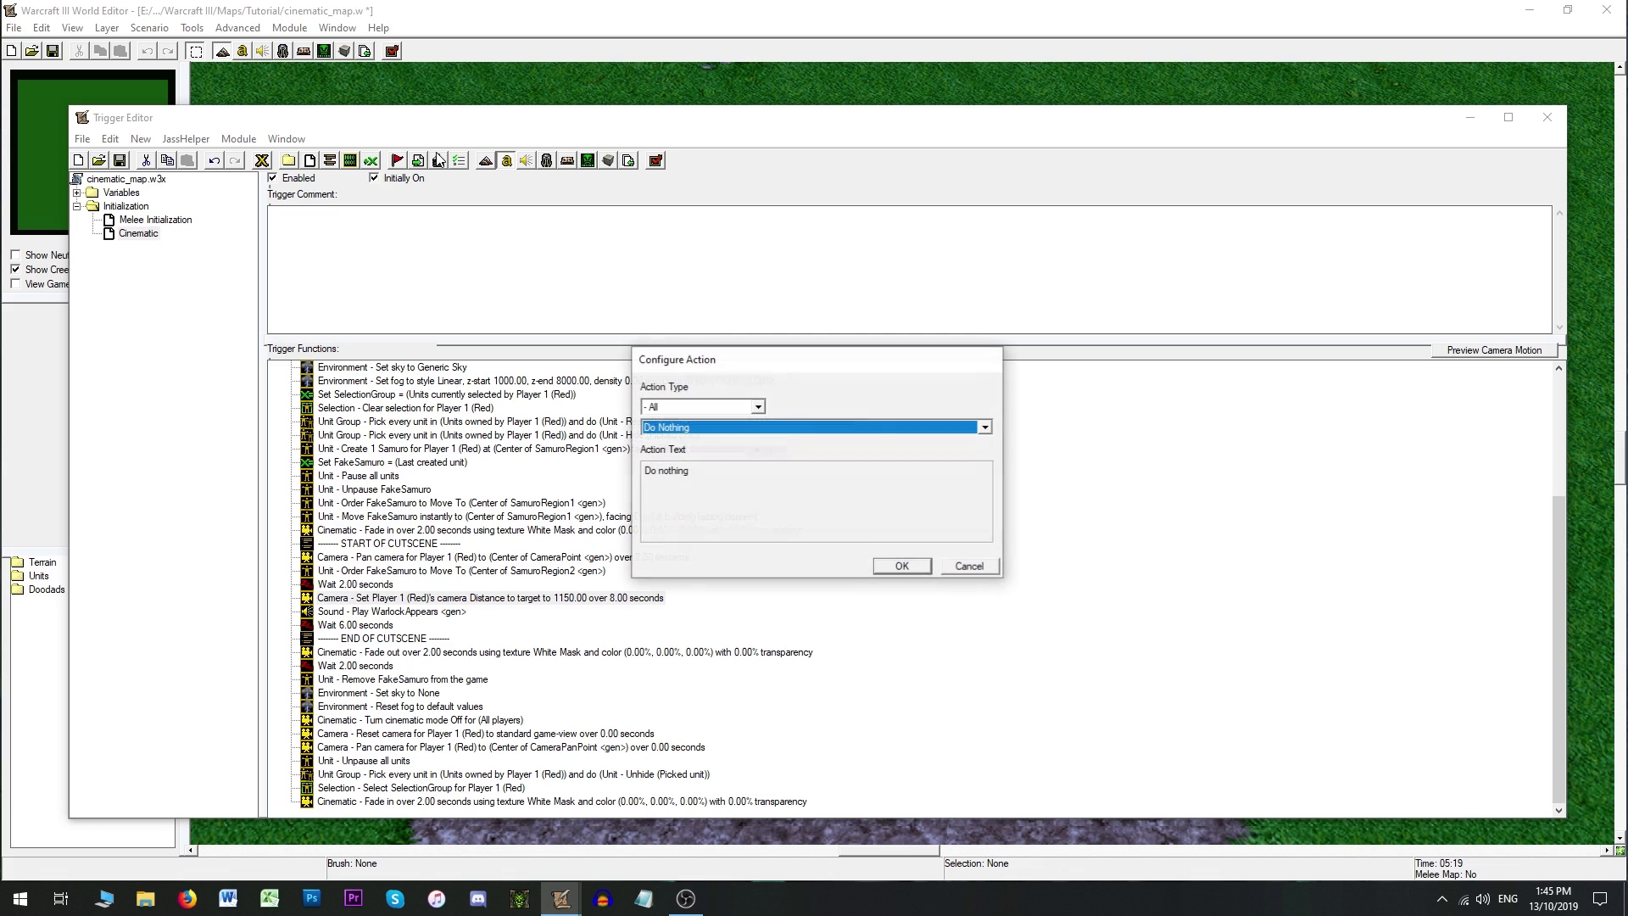
{"action": "left_click", "coordinate": [709, 428]}
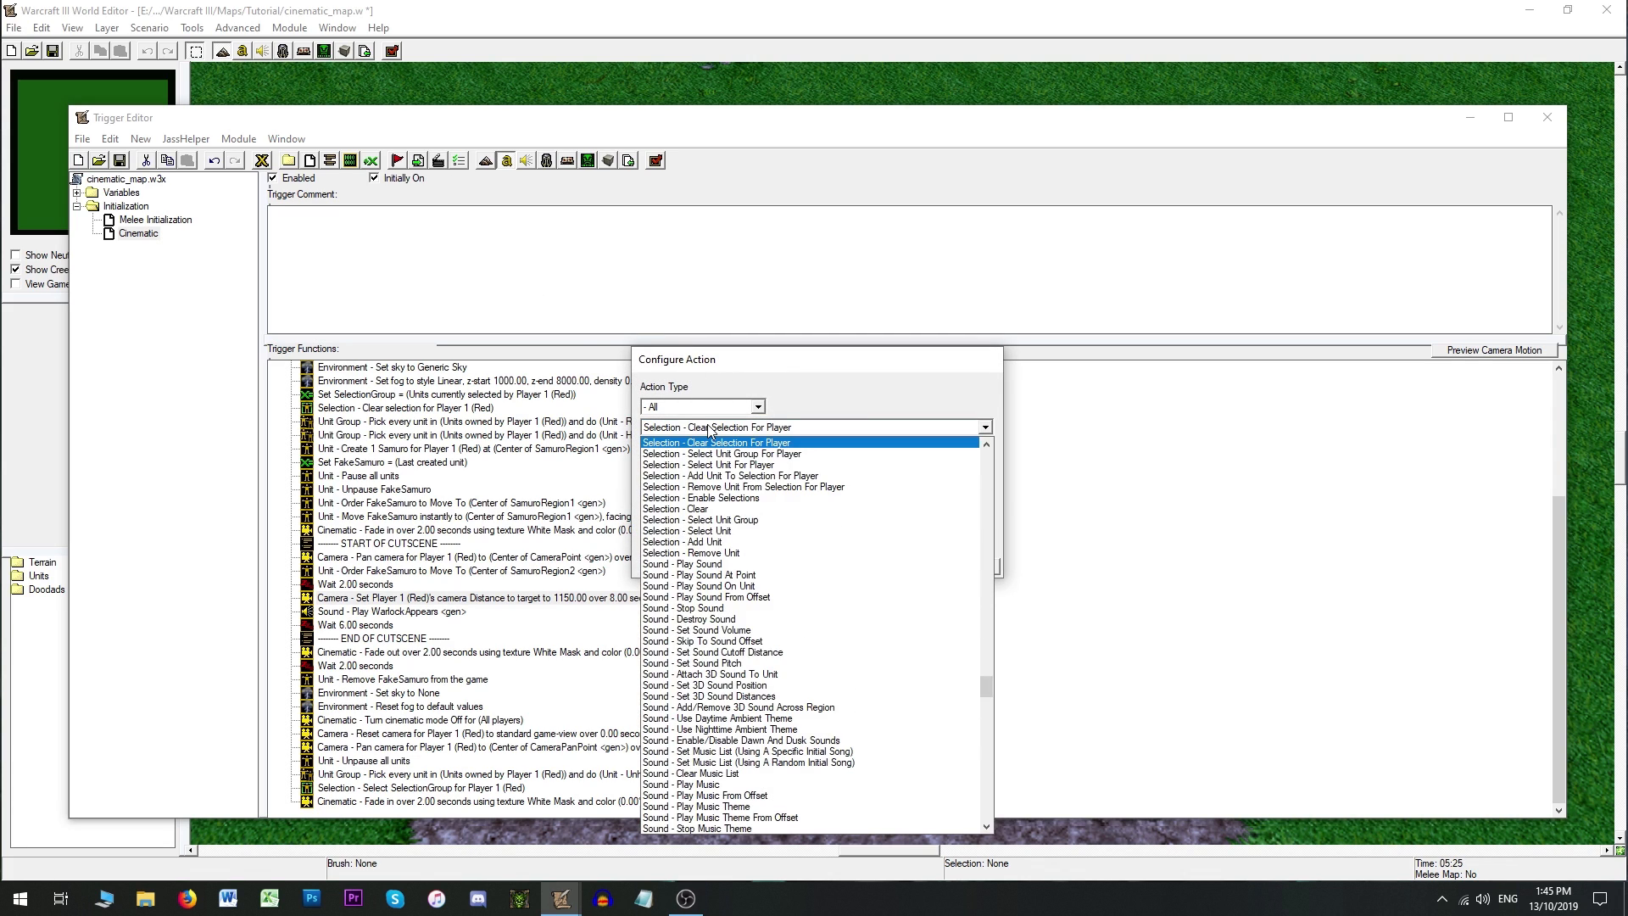
{"action": "left_click", "coordinate": [736, 585]}
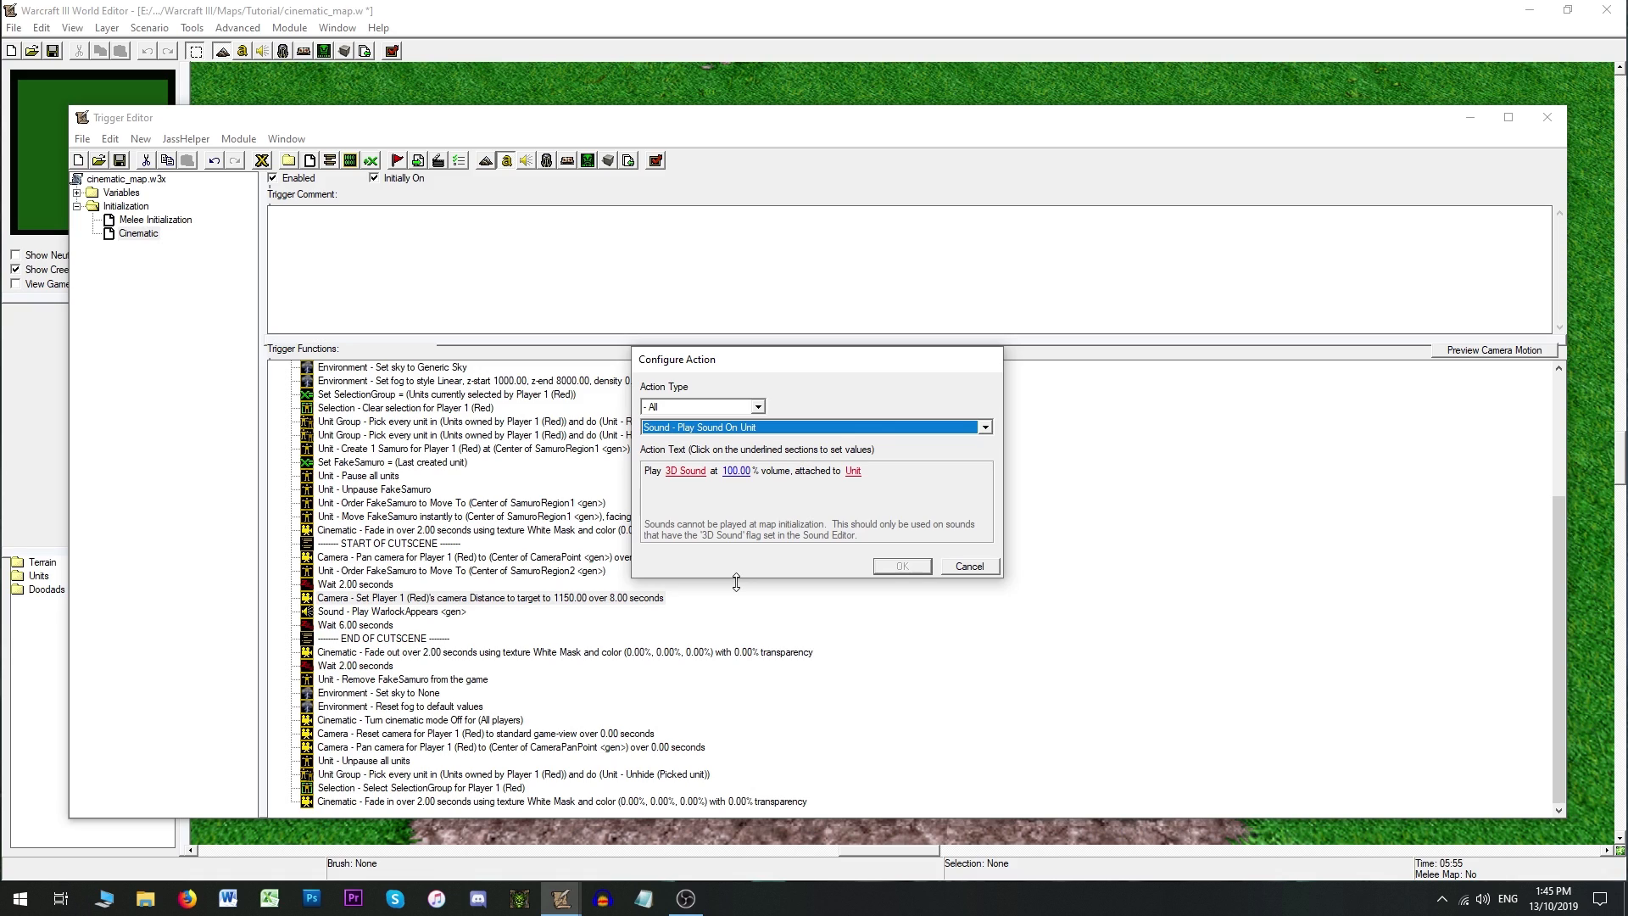
{"action": "key", "text": "Up"}
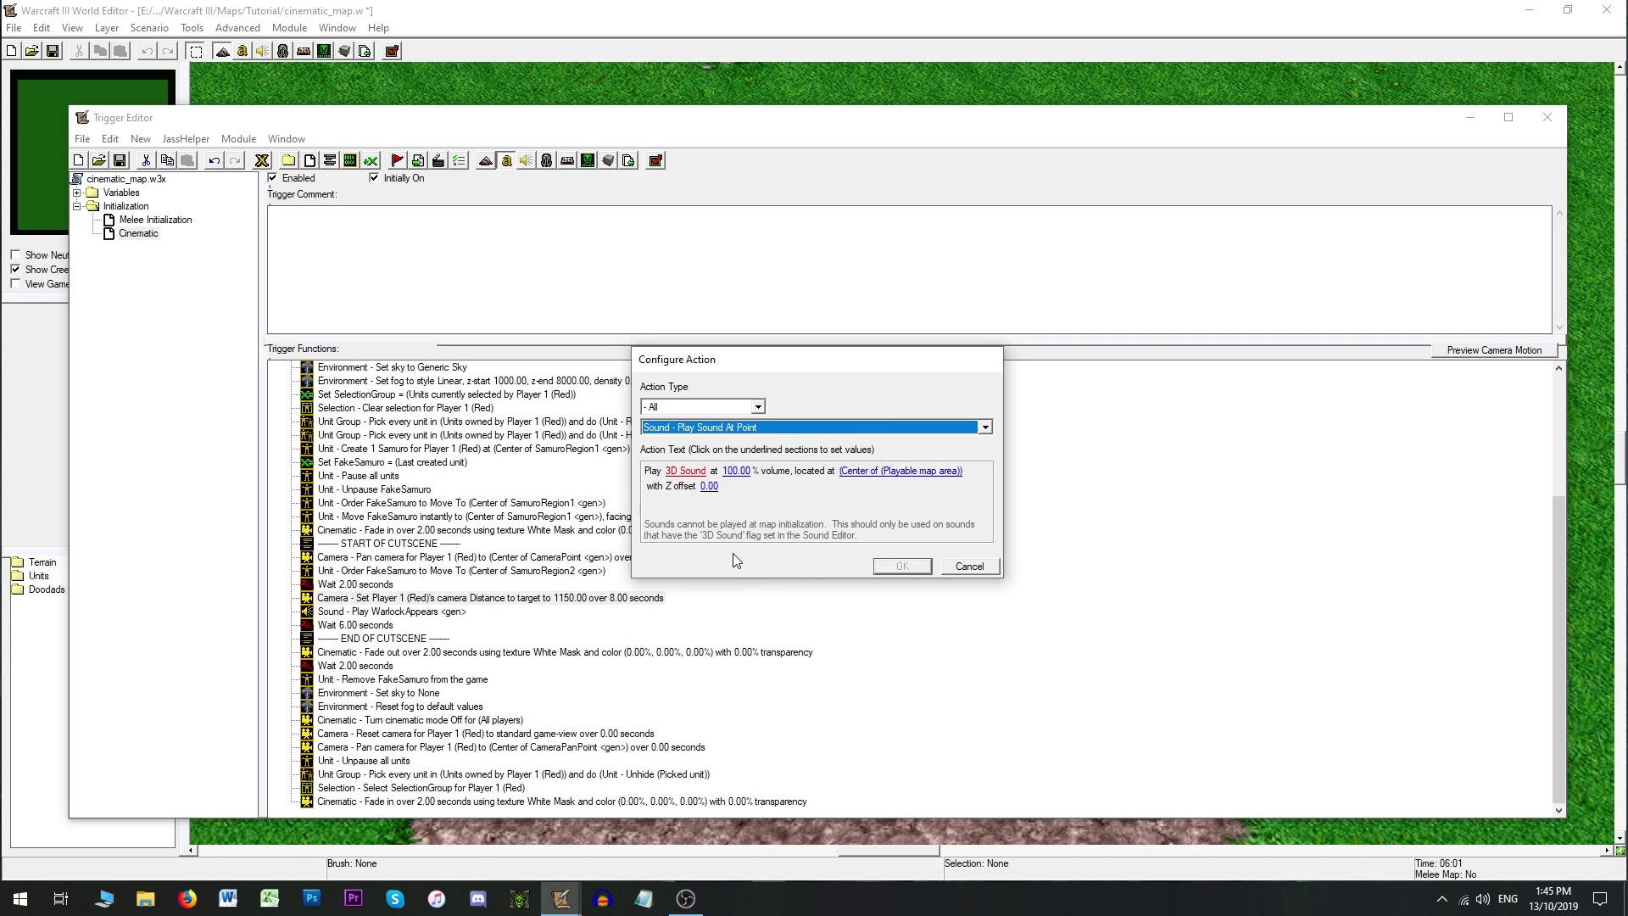
{"action": "key", "text": "Down"}
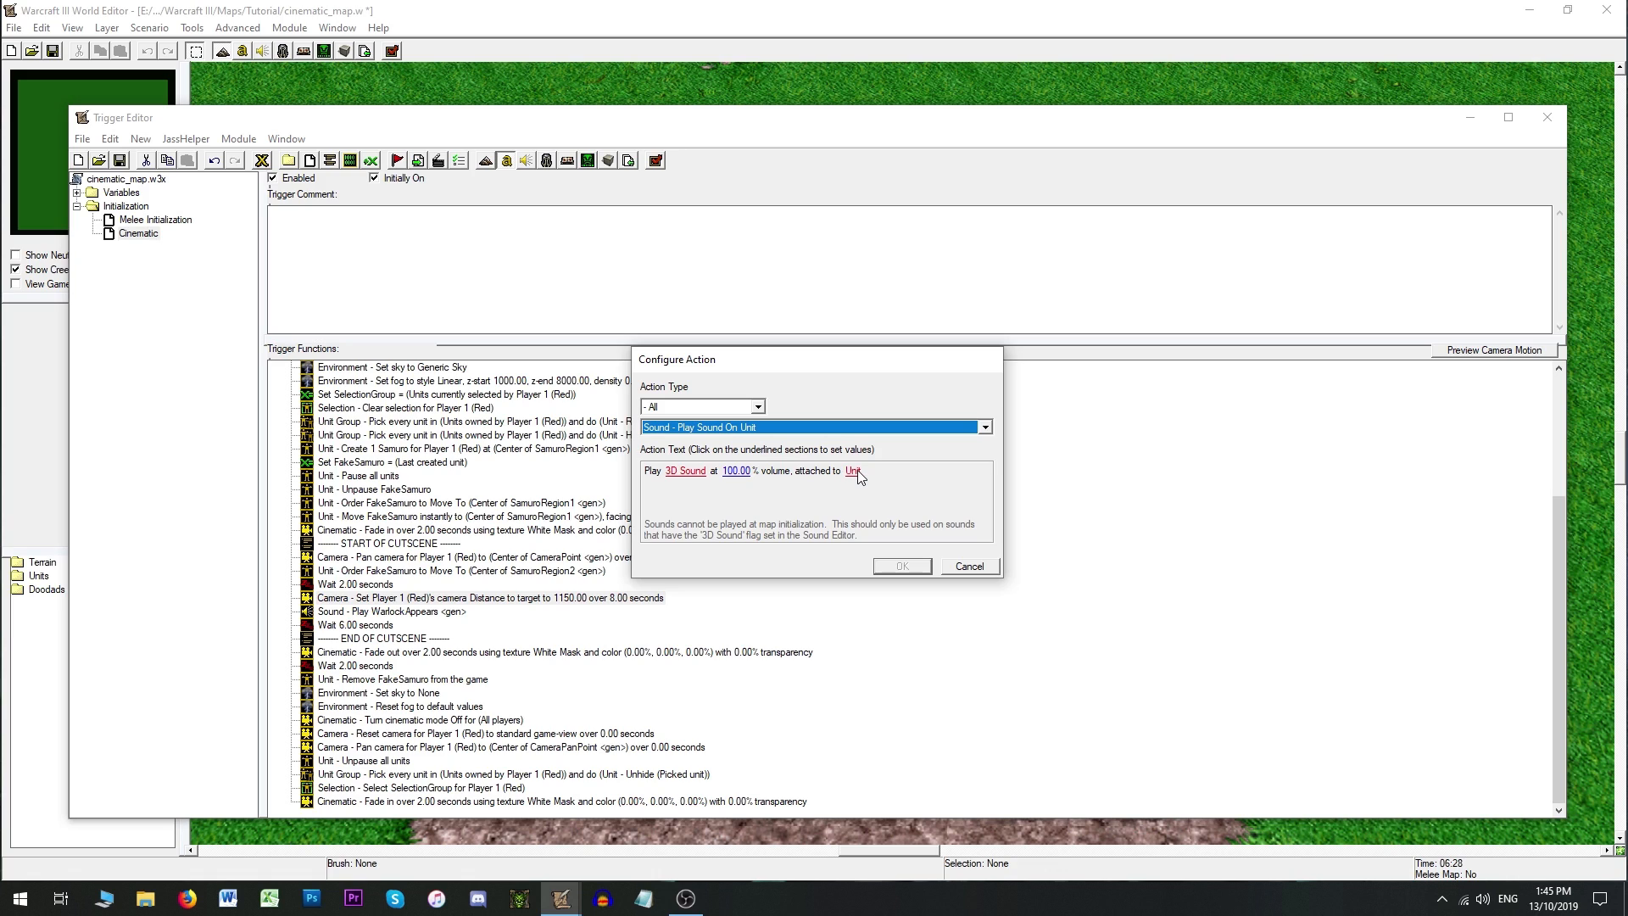
Step: Set the action to play AltarOfKingsWhat1 attached to the FakeSamuro unit variable, and add it to the trigger
{"action": "left_click", "coordinate": [691, 472]}
{"action": "left_click", "coordinate": [741, 439]}
{"action": "left_click", "coordinate": [924, 581]}
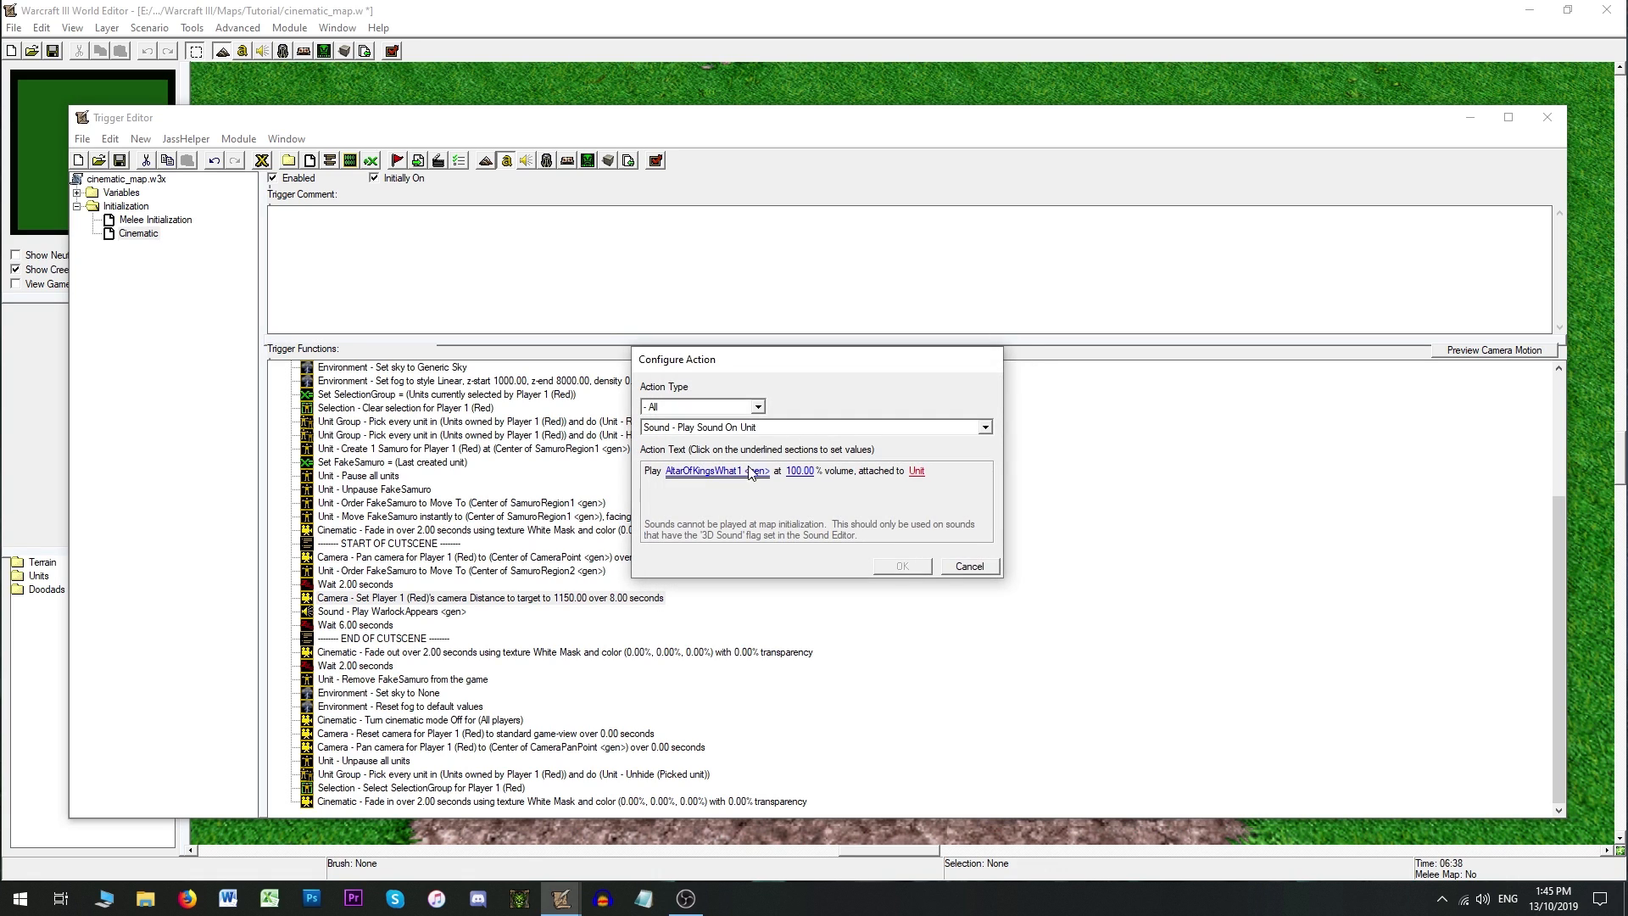
{"action": "left_click", "coordinate": [917, 471]}
{"action": "left_click", "coordinate": [763, 436]}
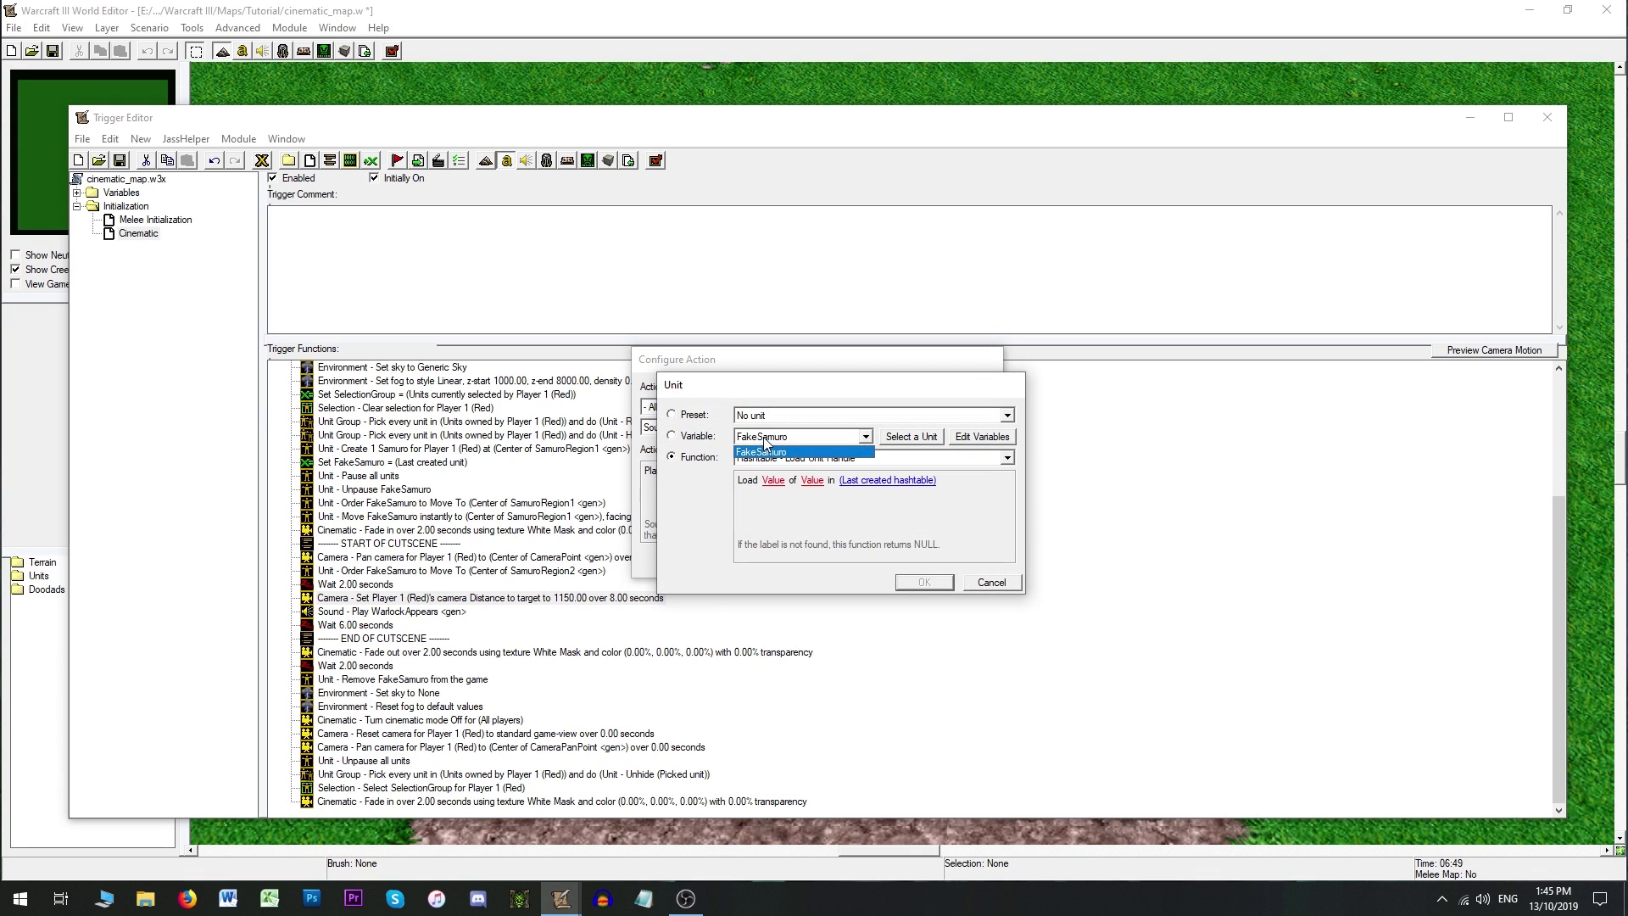
{"action": "left_click", "coordinate": [925, 582]}
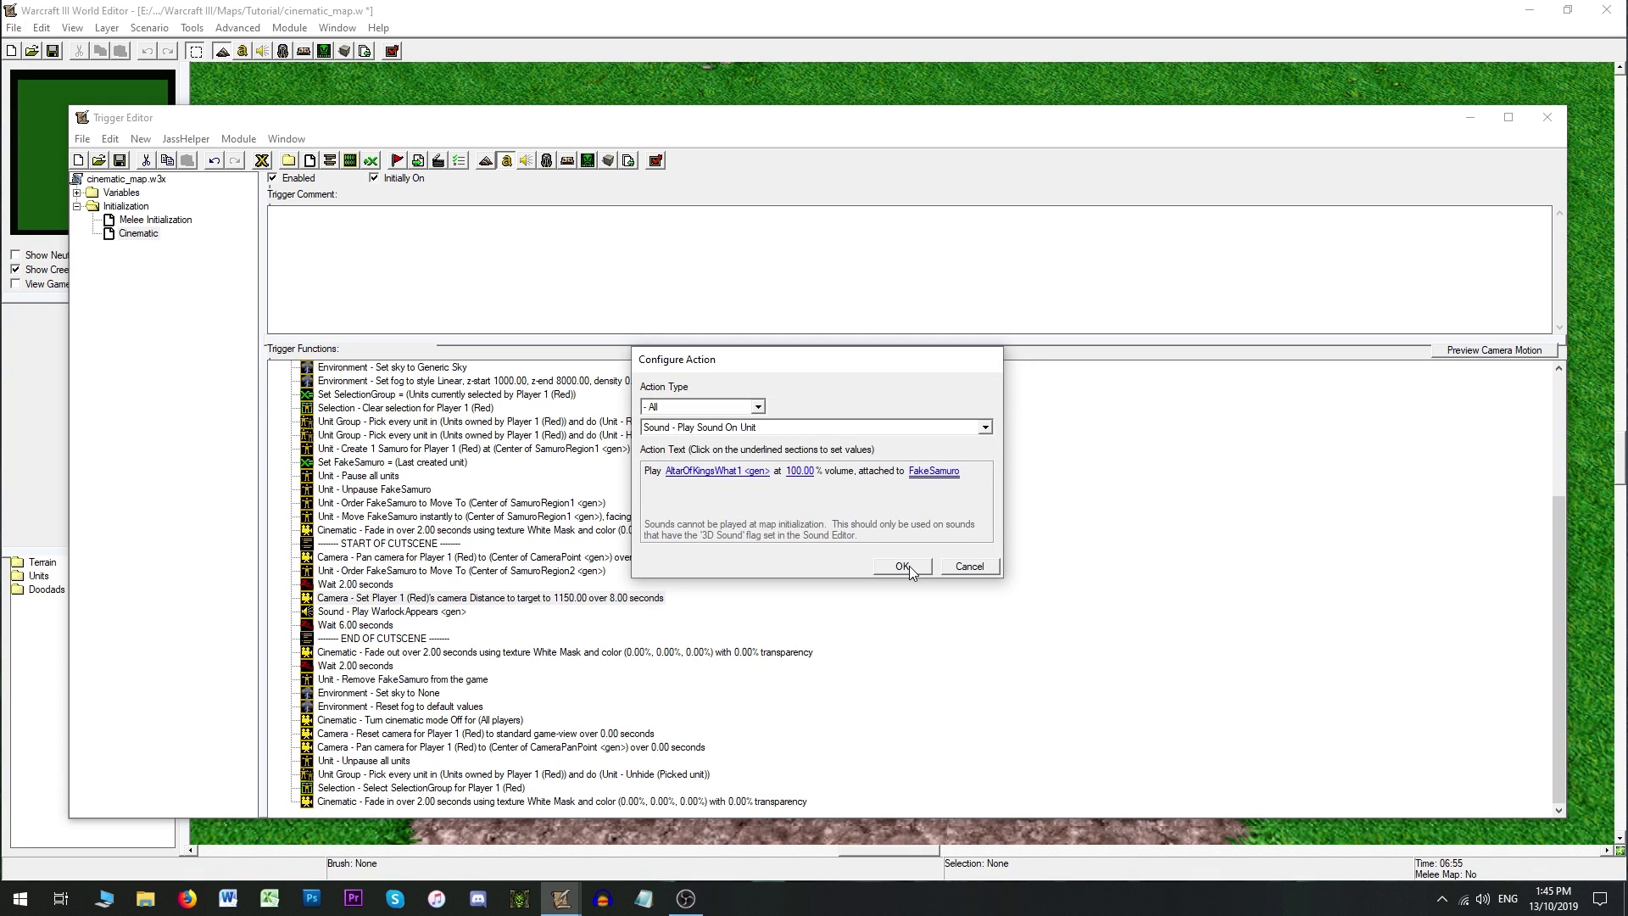
{"action": "left_click", "coordinate": [914, 570]}
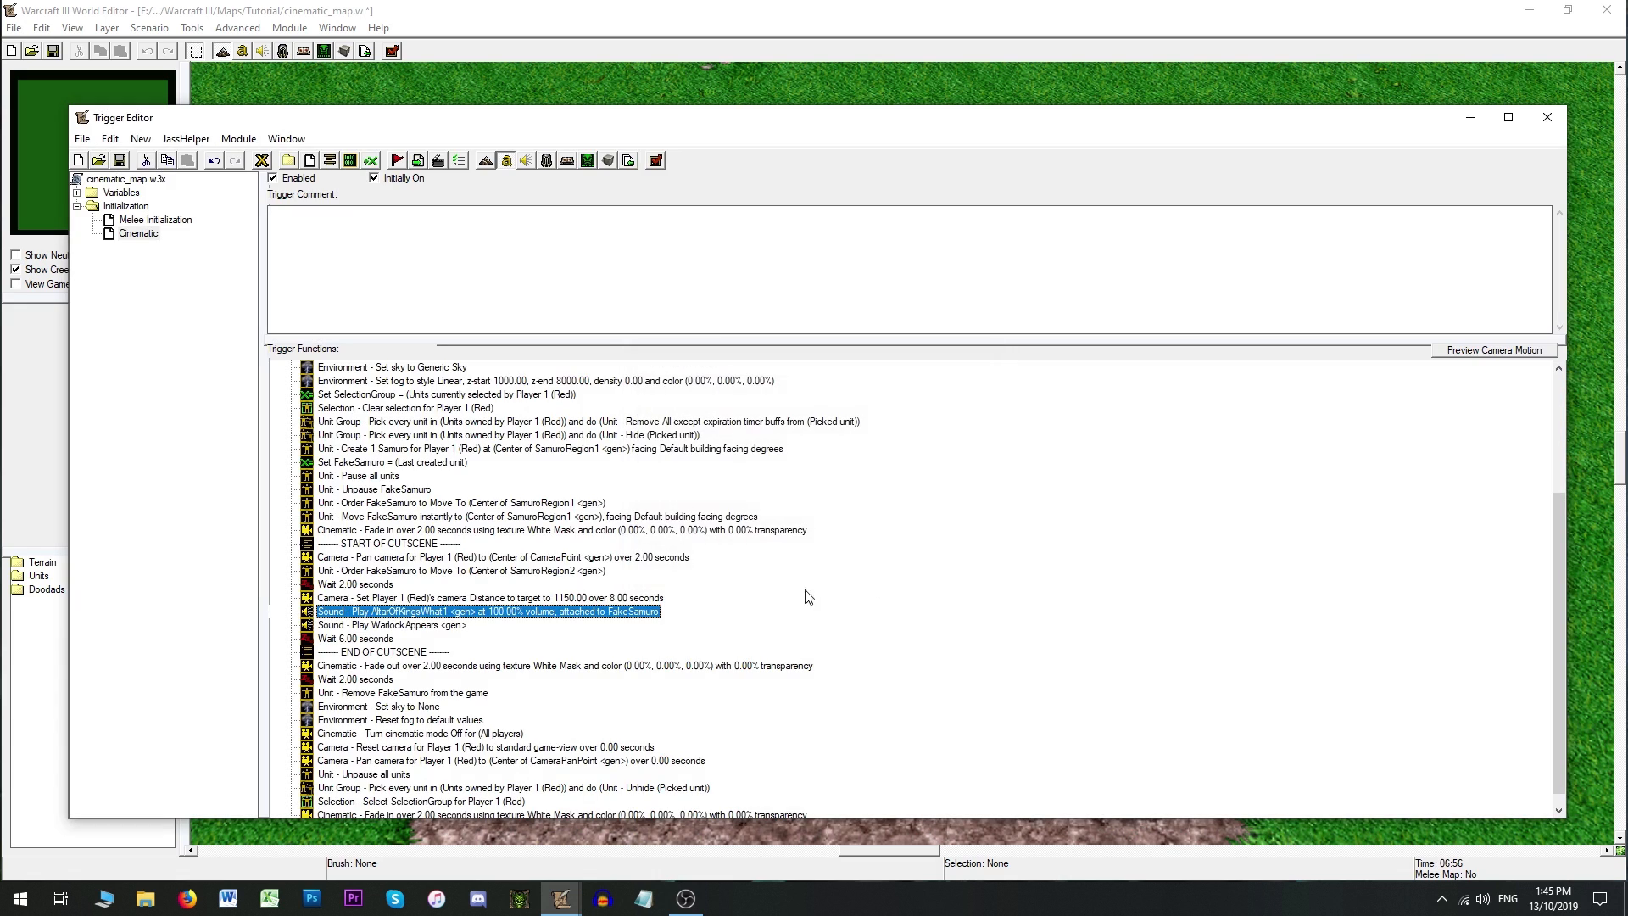
Step: Reopen the AltarOfKingsWhat1 action and switch it to Sound - Play Sound At Point with the same sound variable
{"action": "double_click", "coordinate": [581, 616]}
{"action": "left_click", "coordinate": [813, 427]}
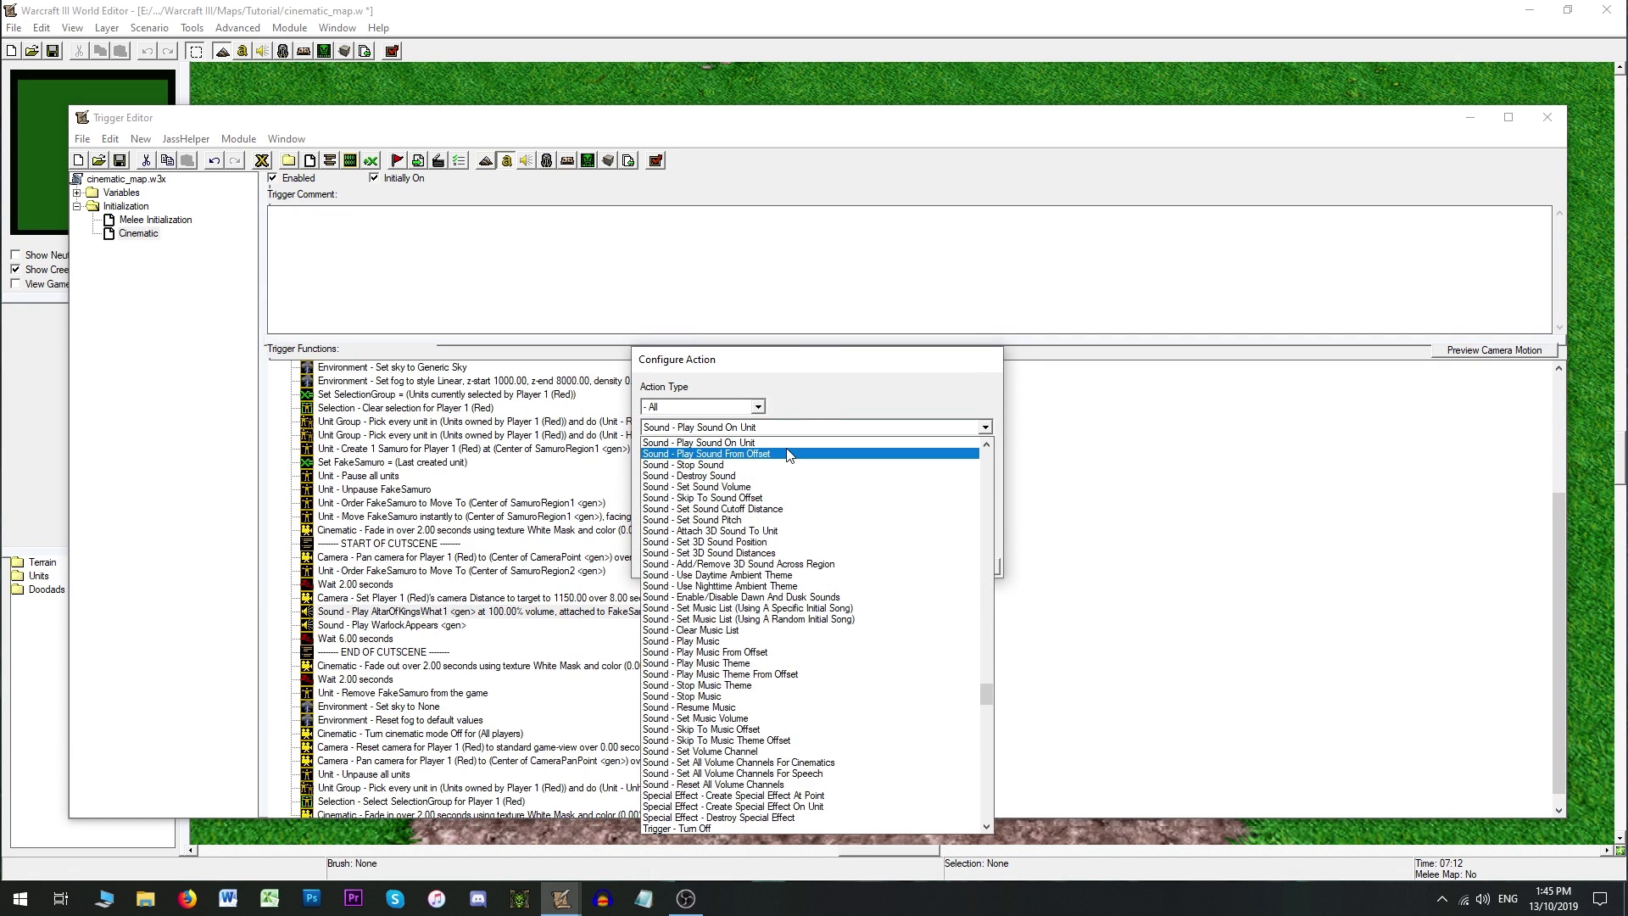
{"action": "scroll", "coordinate": [788, 455], "scroll_direction": "up", "scroll_amount": 1}
{"action": "left_click", "coordinate": [775, 460]}
{"action": "left_click", "coordinate": [688, 476]}
{"action": "left_click", "coordinate": [681, 437]}
{"action": "left_click", "coordinate": [932, 581]}
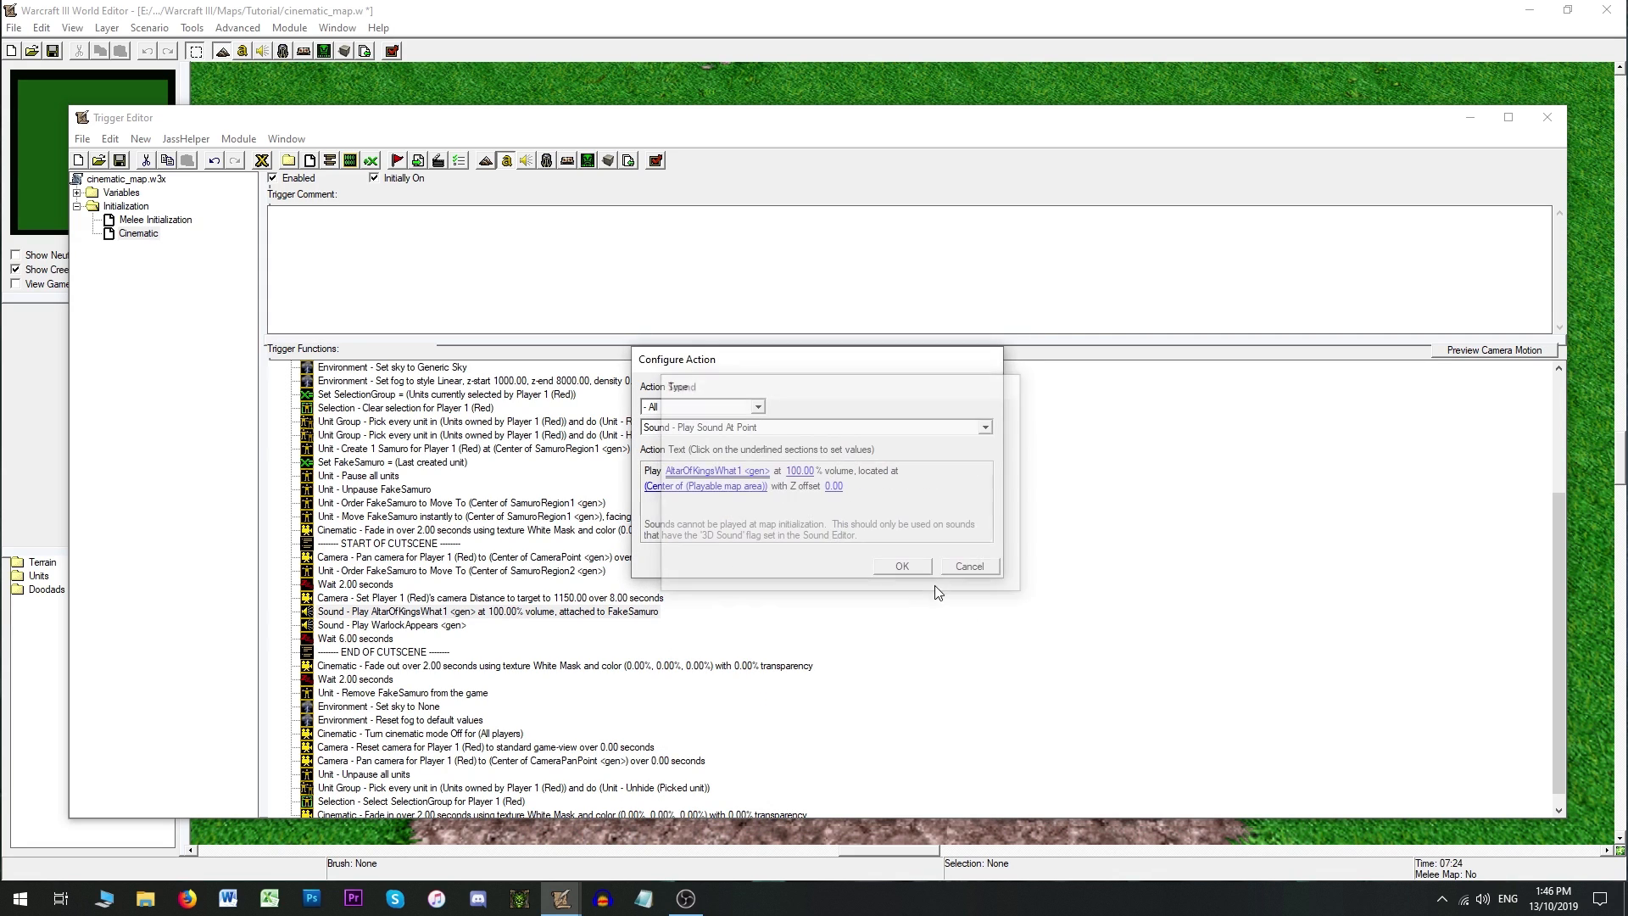
Step: Set the sound's location to the center of the CameraPoint region, picking the region on the map
{"action": "left_click", "coordinate": [716, 486]}
{"action": "left_click", "coordinate": [806, 461]}
{"action": "left_click", "coordinate": [929, 459]}
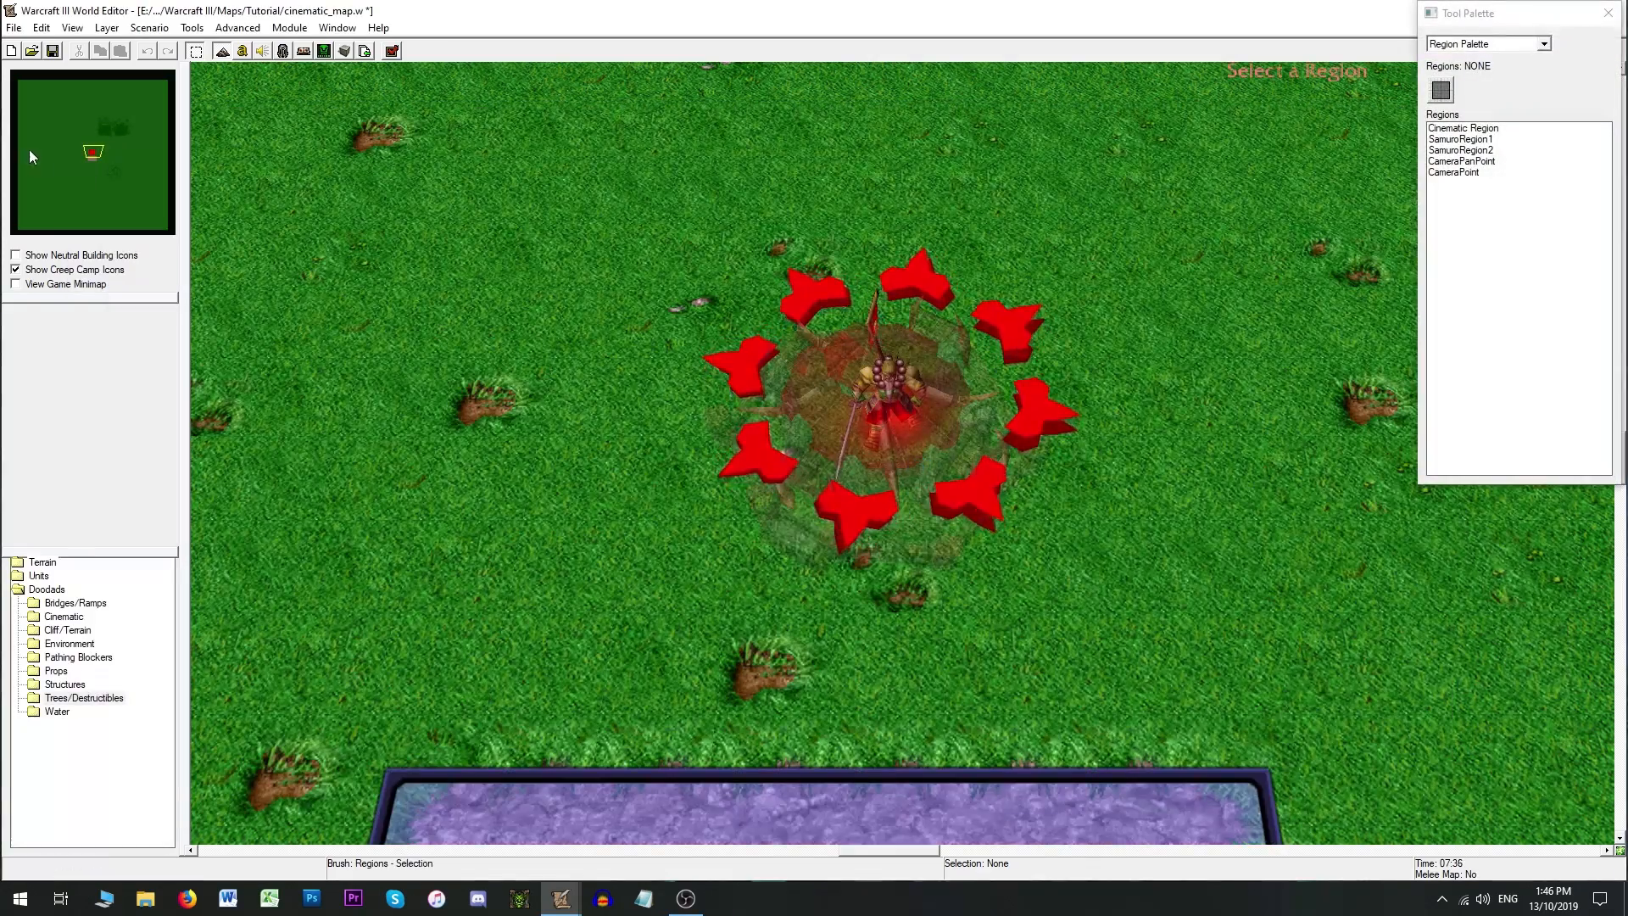
{"action": "left_click", "coordinate": [123, 168]}
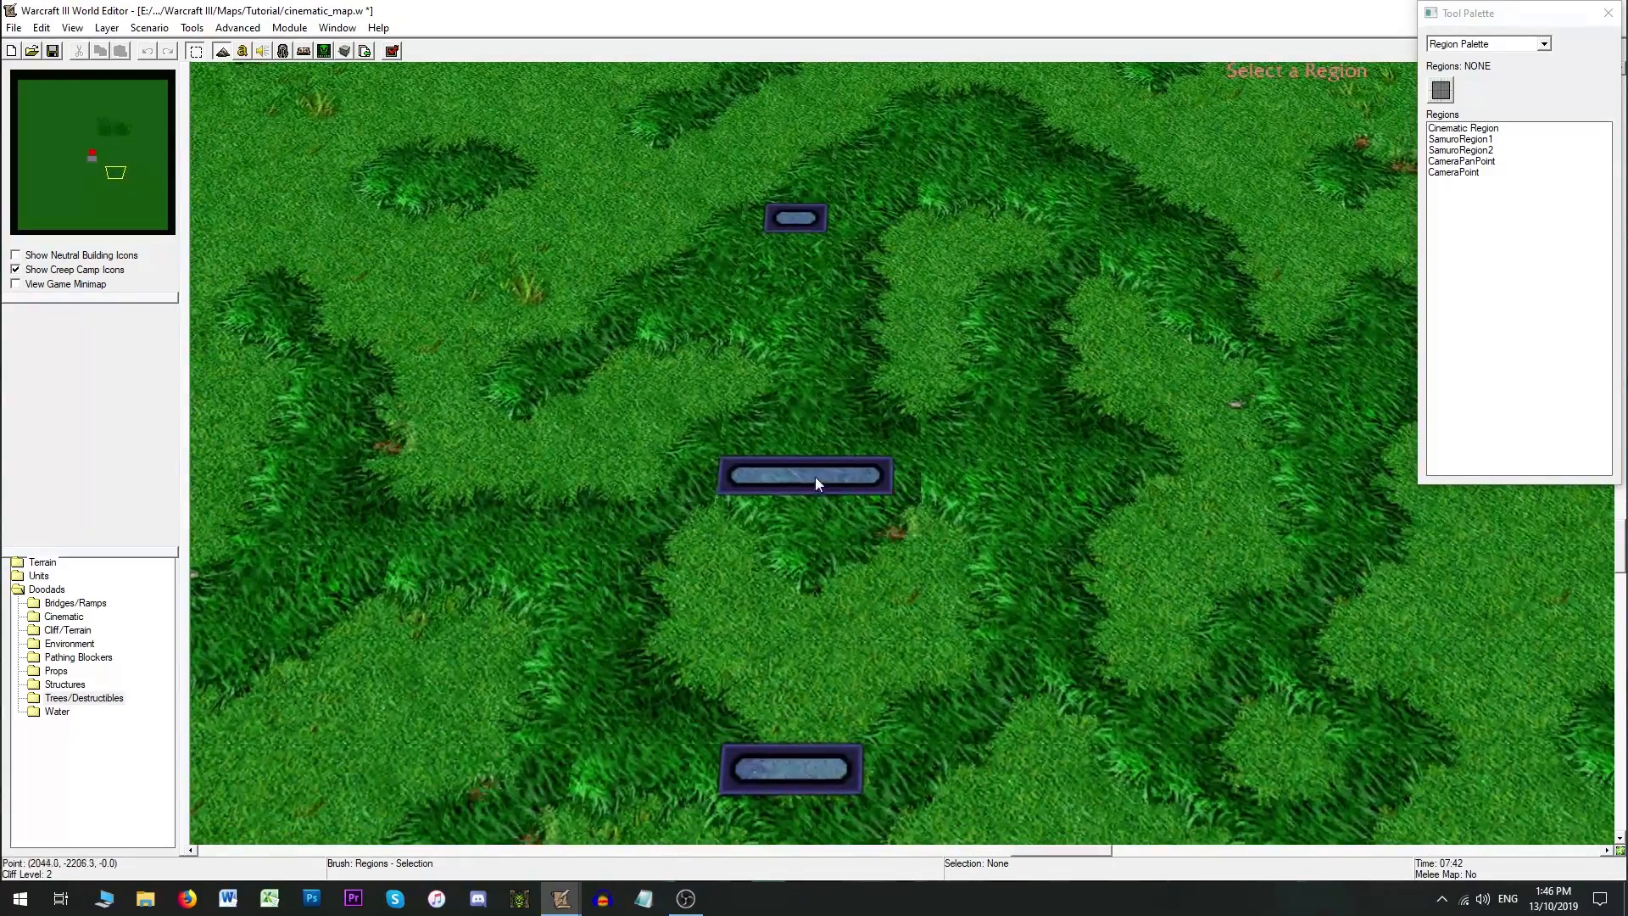
{"action": "left_click", "coordinate": [817, 480]}
{"action": "left_click", "coordinate": [956, 609]}
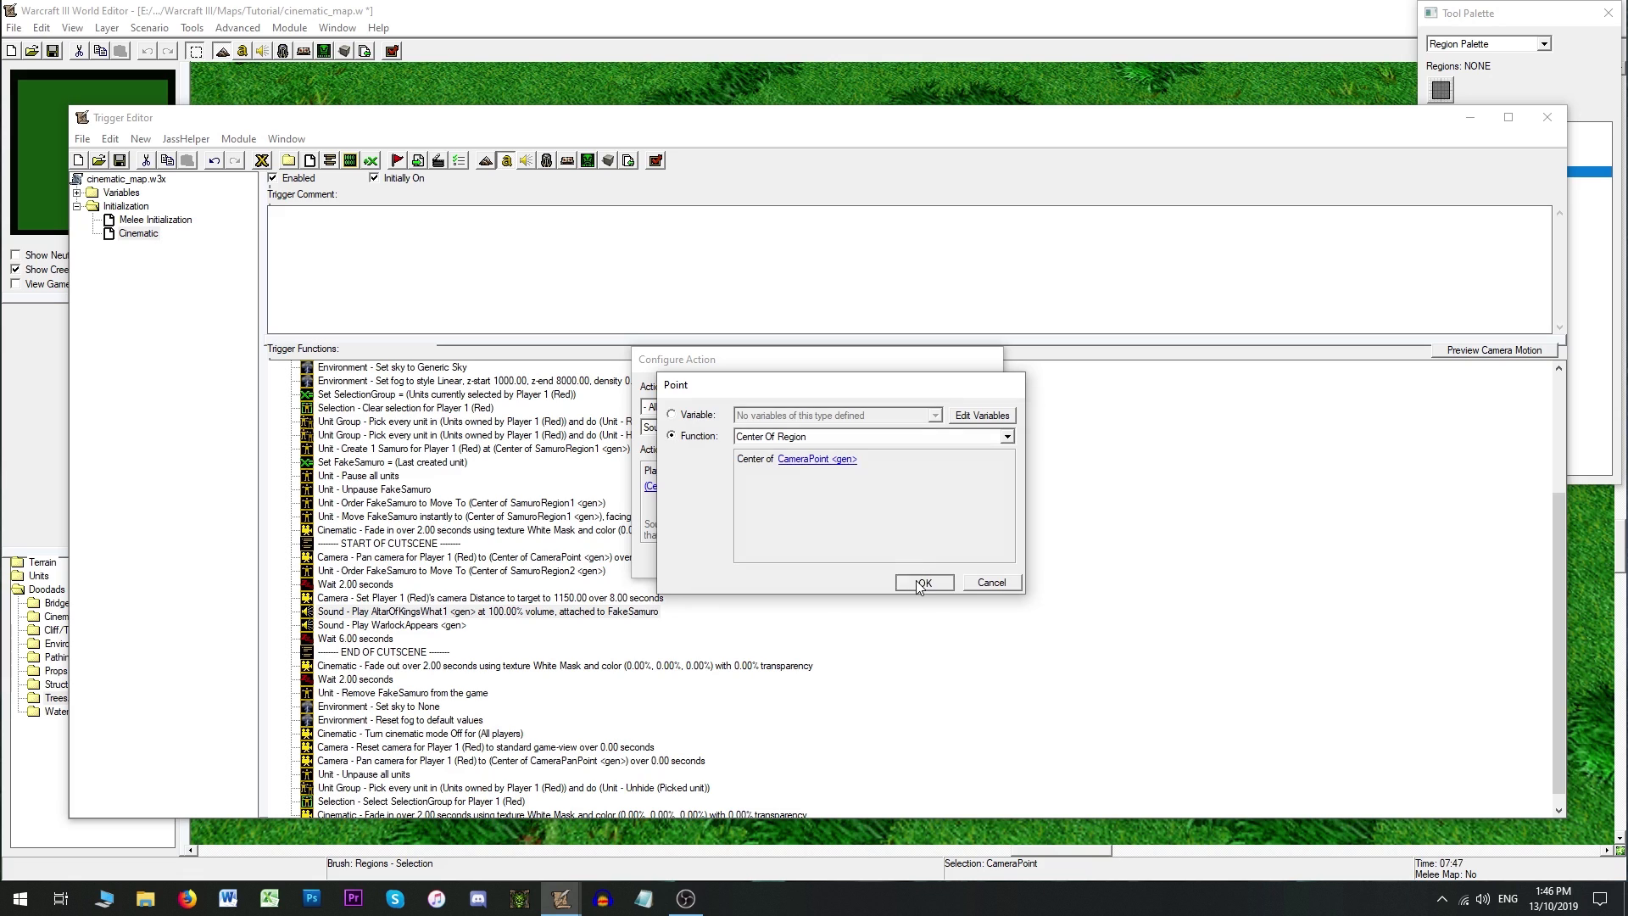
{"action": "left_click", "coordinate": [920, 583]}
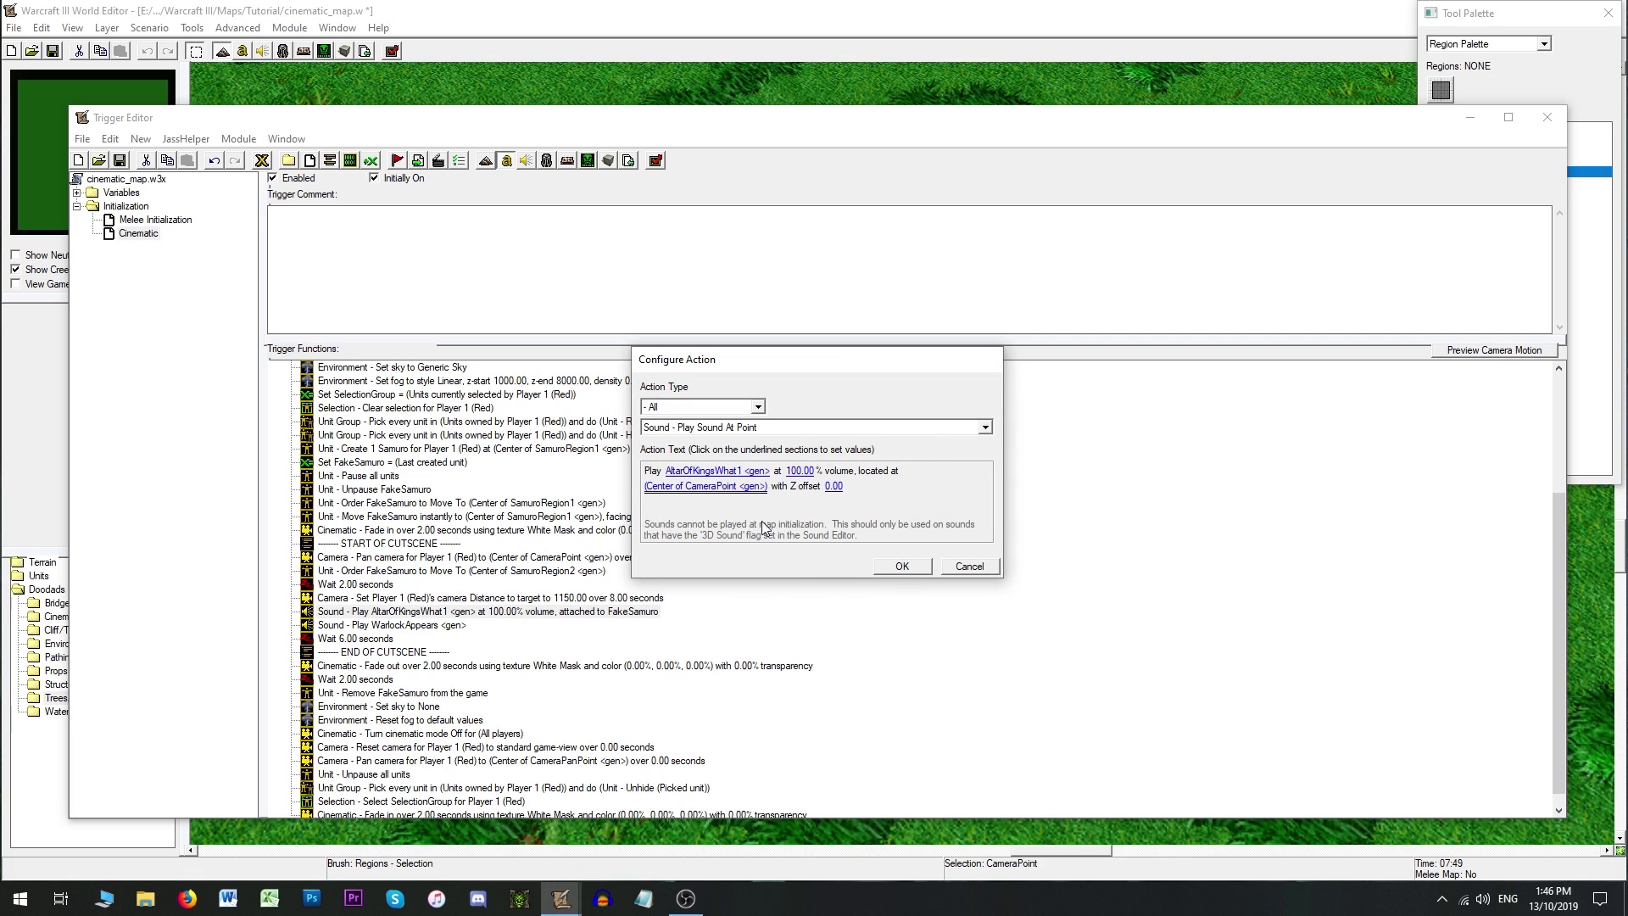
Step: Change the action to Sound - Play Sound From Offset with AltarOfKingsWhat1, skipping the first 10 seconds
{"action": "left_click", "coordinate": [763, 427]}
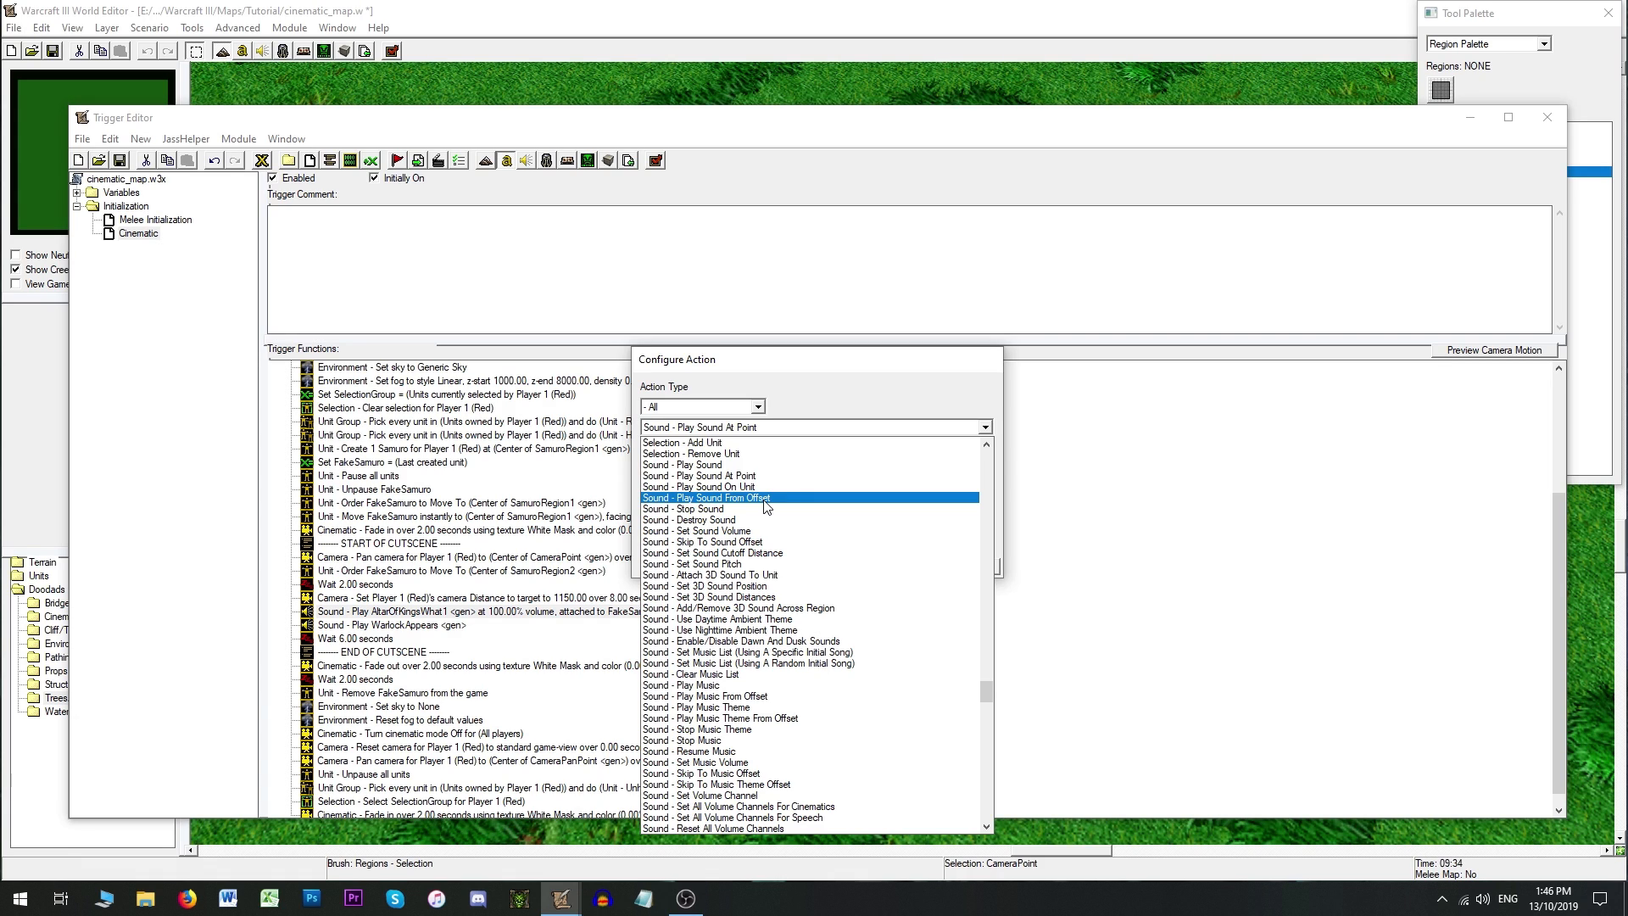
{"action": "left_click", "coordinate": [763, 500]}
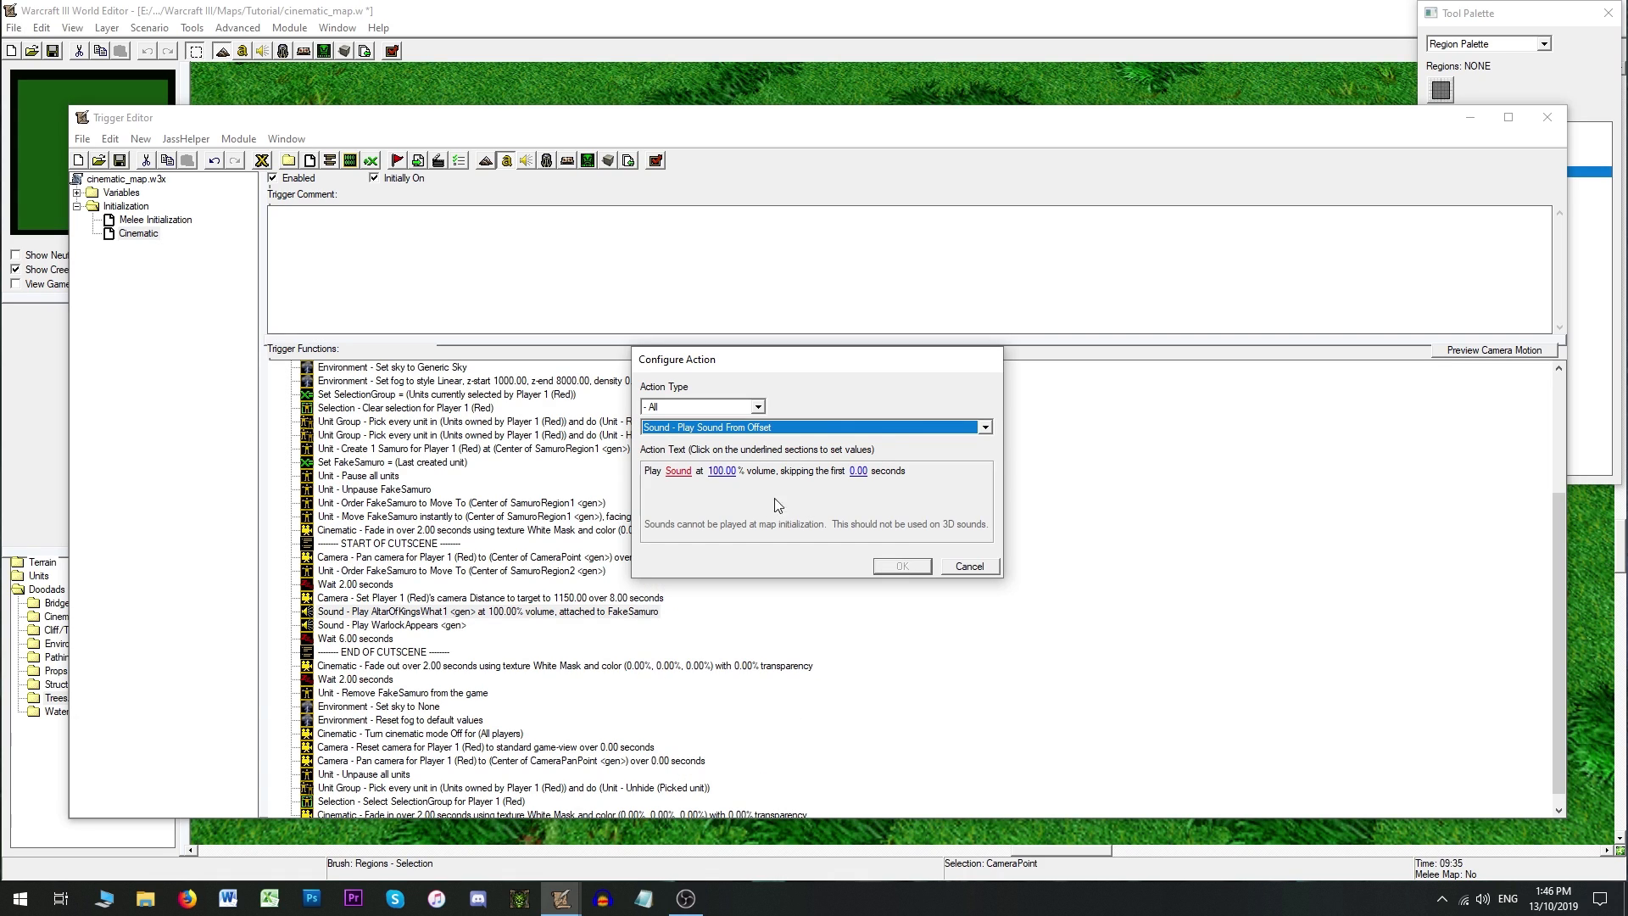
{"action": "left_click", "coordinate": [676, 475]}
{"action": "left_click", "coordinate": [672, 435]}
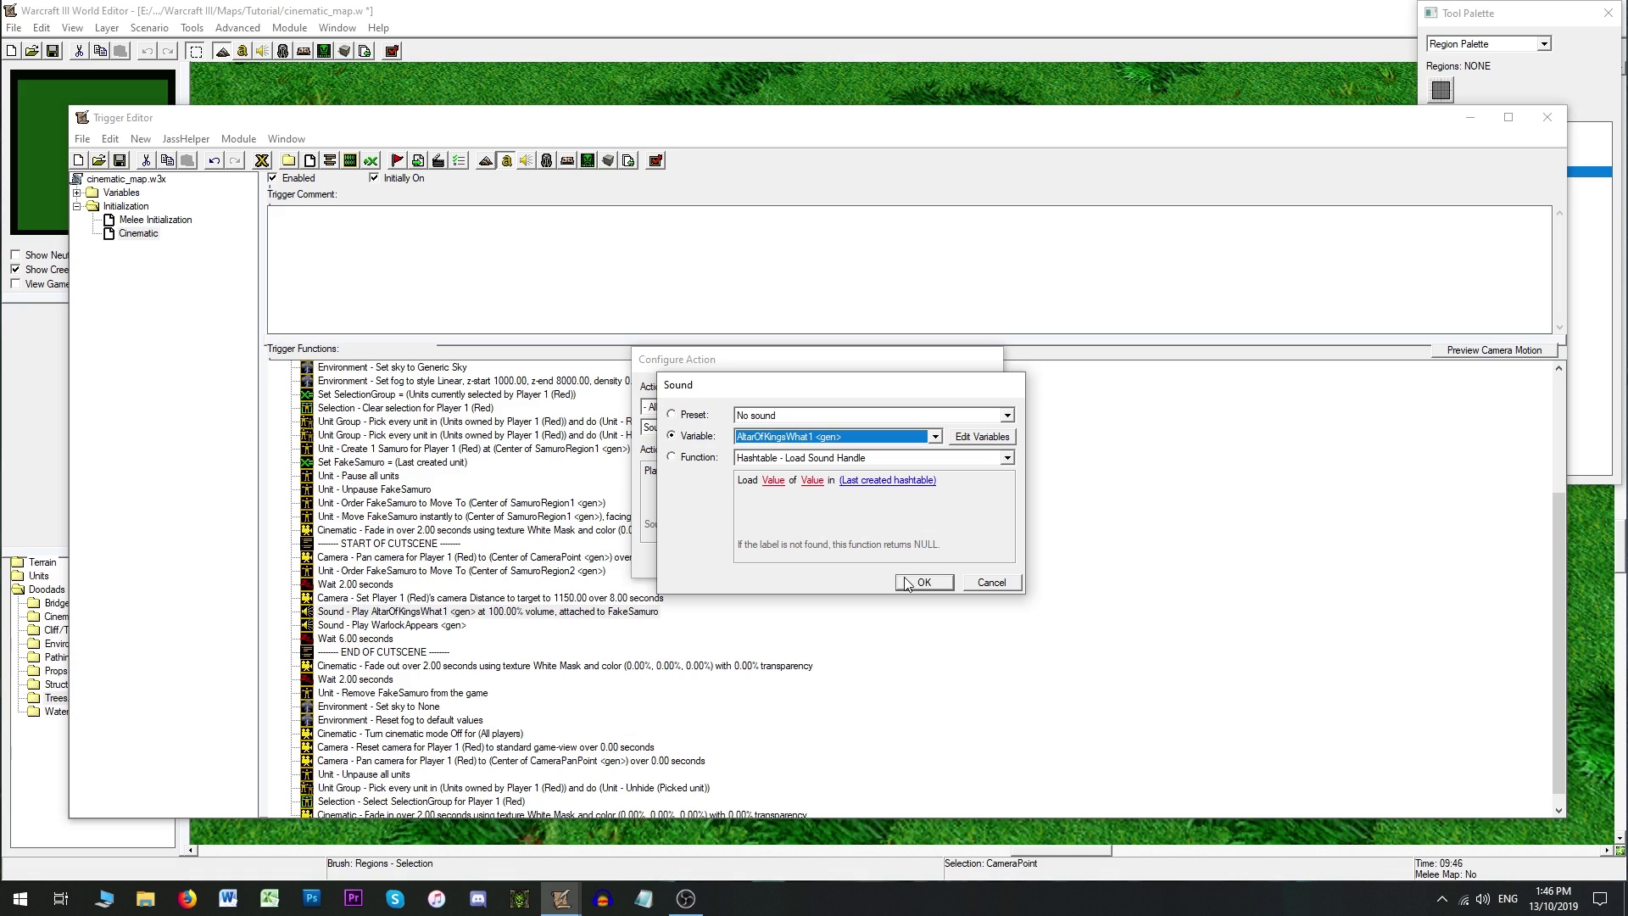
{"action": "left_click", "coordinate": [905, 582]}
{"action": "left_click", "coordinate": [940, 479]}
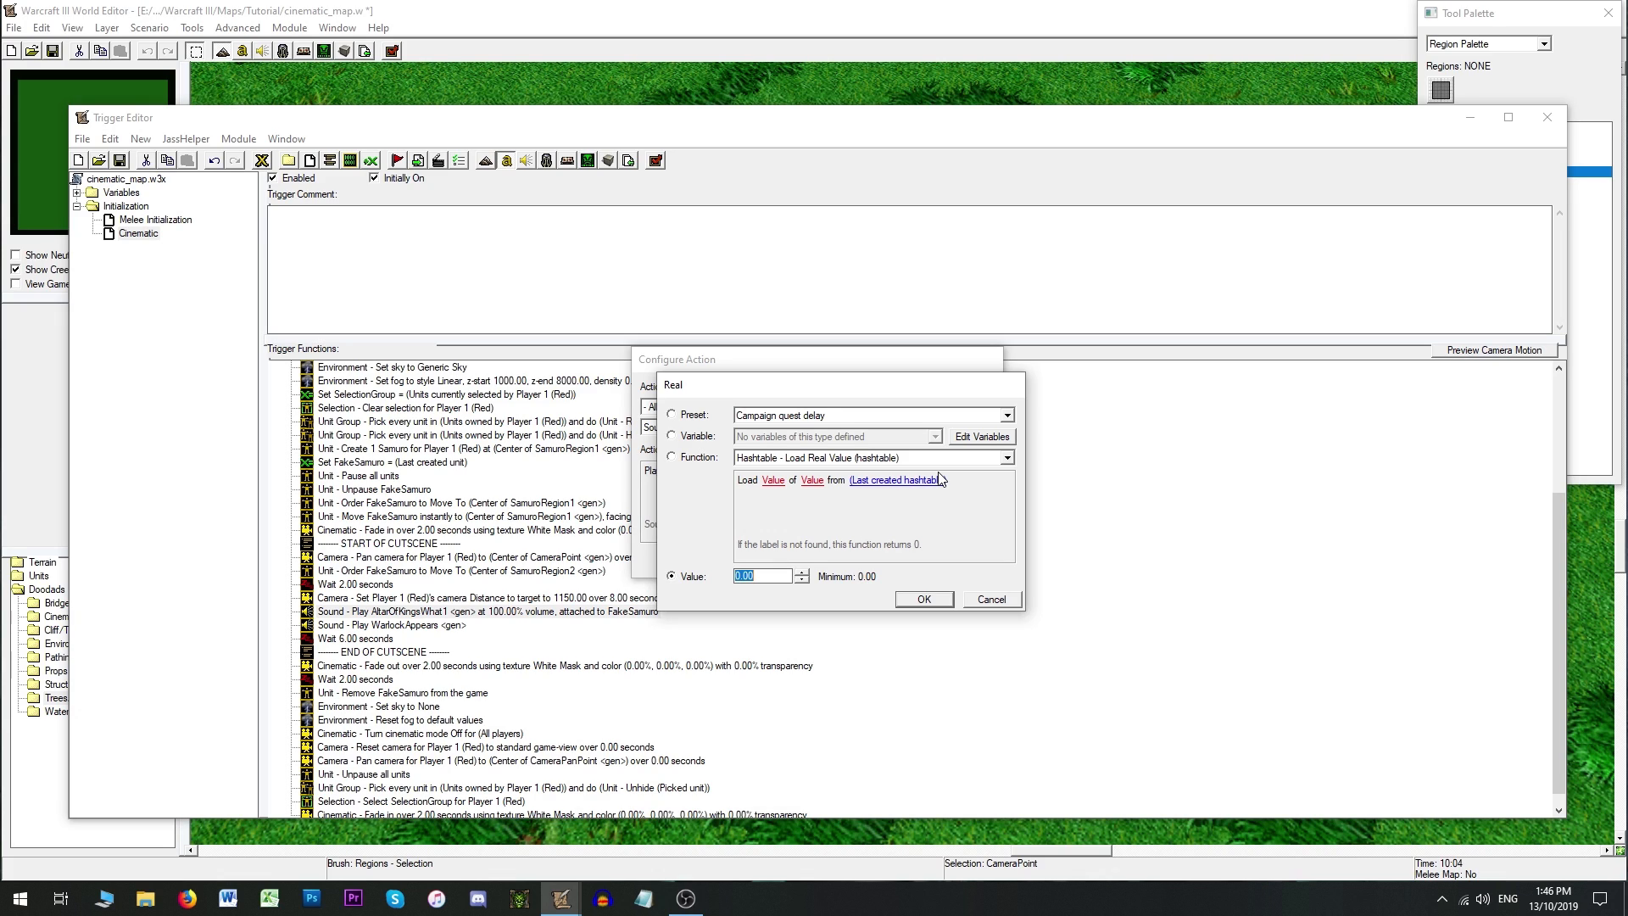
{"action": "type", "text": "10"}
{"action": "left_click", "coordinate": [924, 599]}
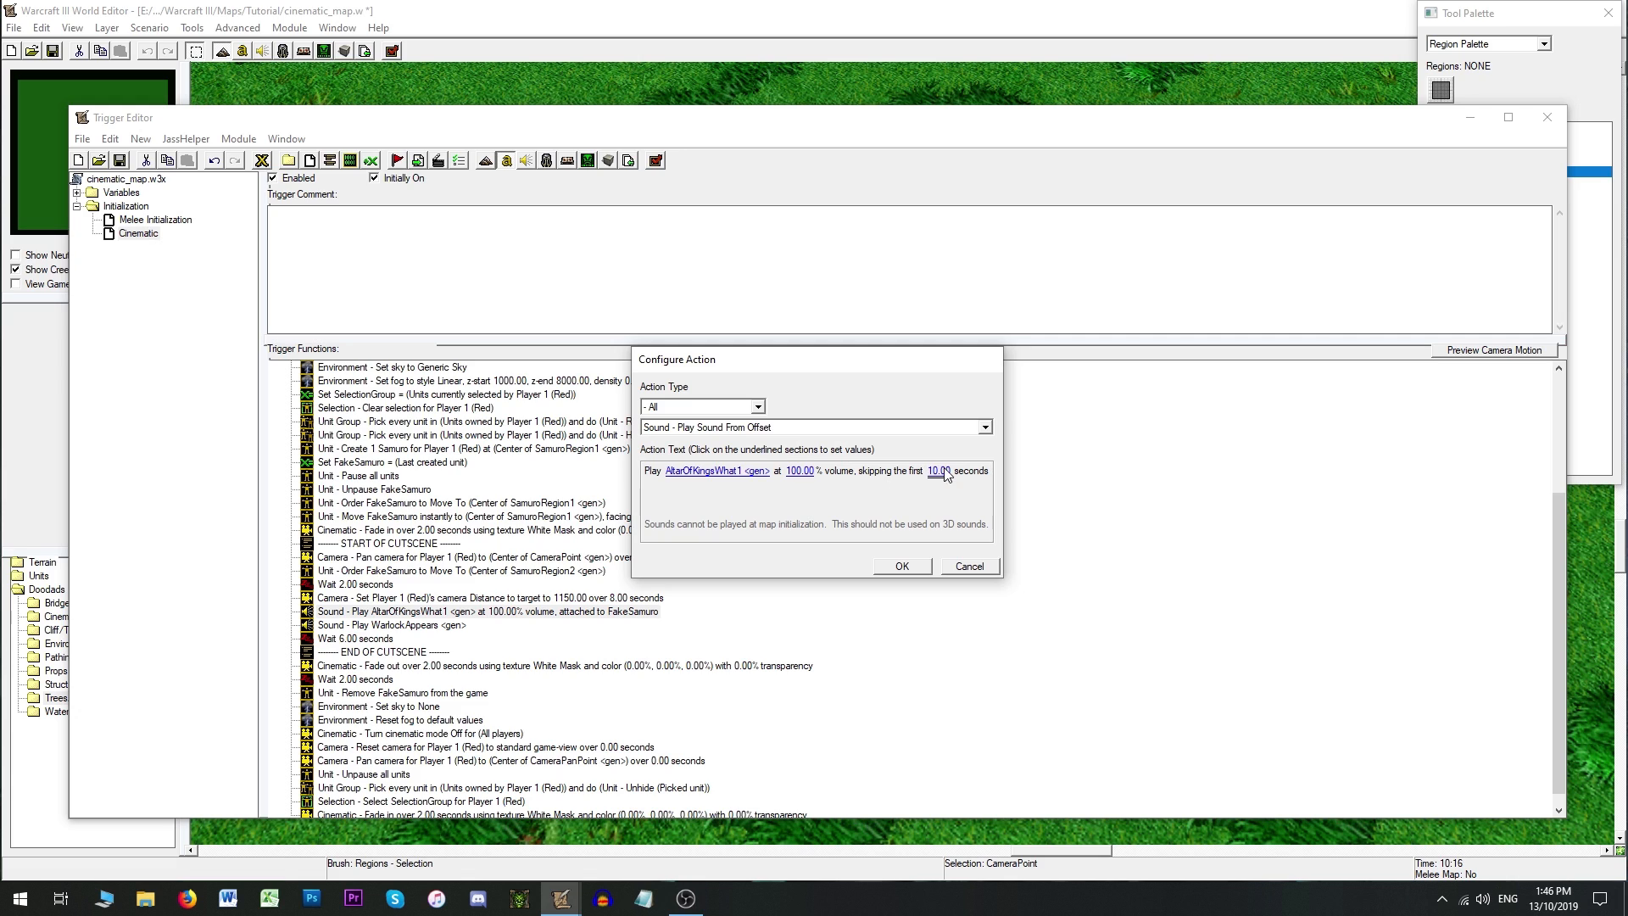
{"action": "left_click", "coordinate": [796, 428]}
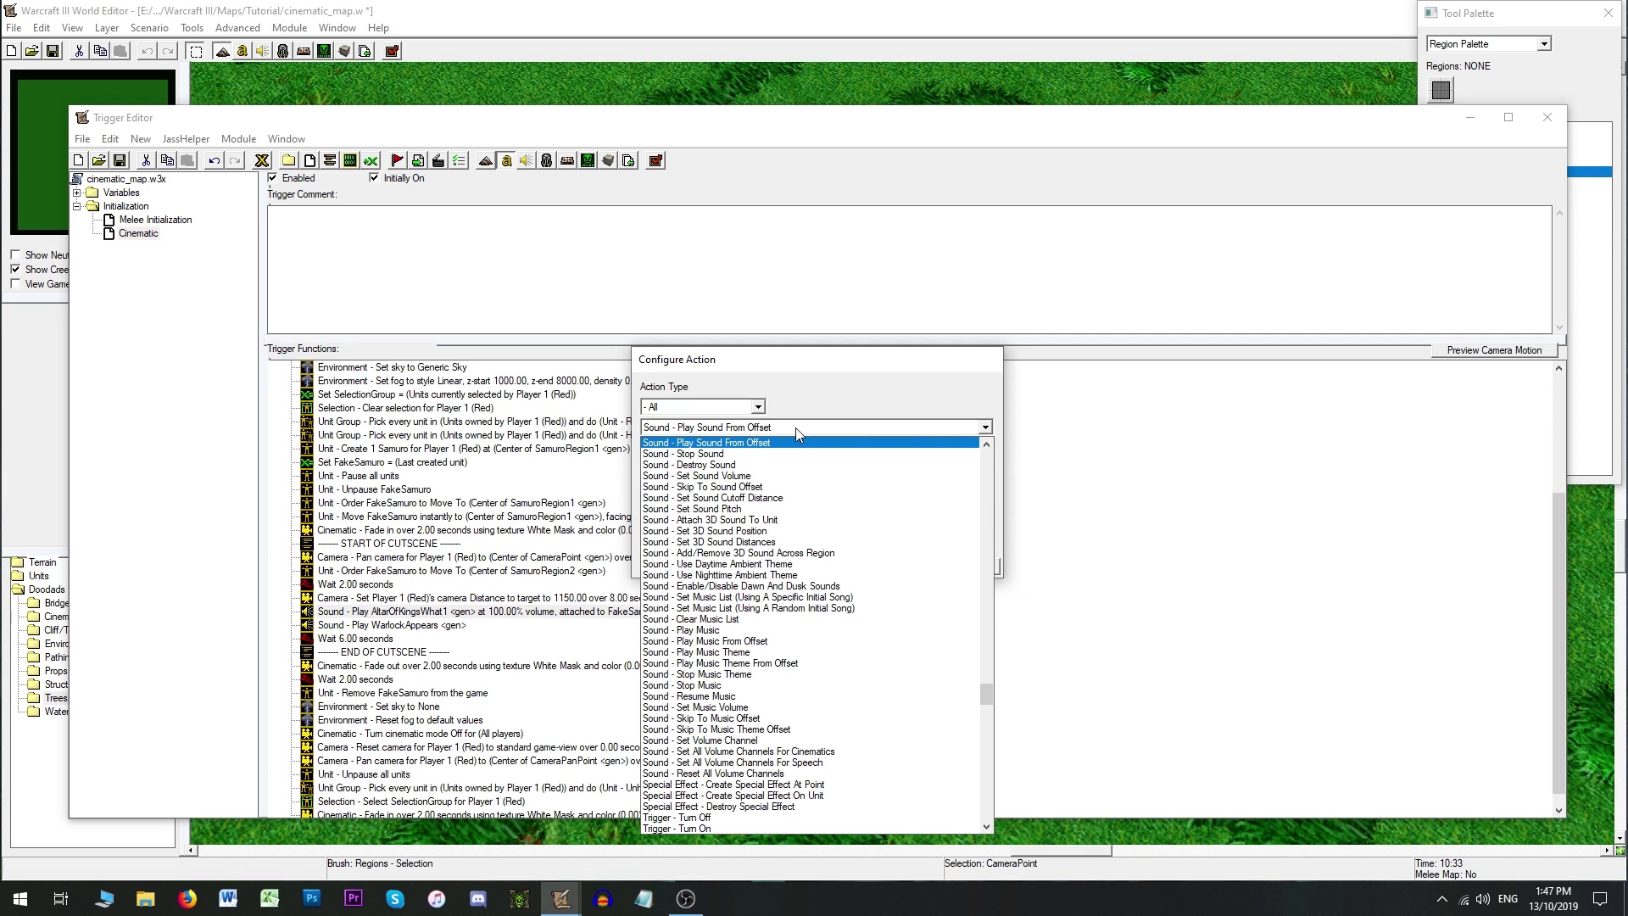
{"action": "left_click", "coordinate": [795, 428]}
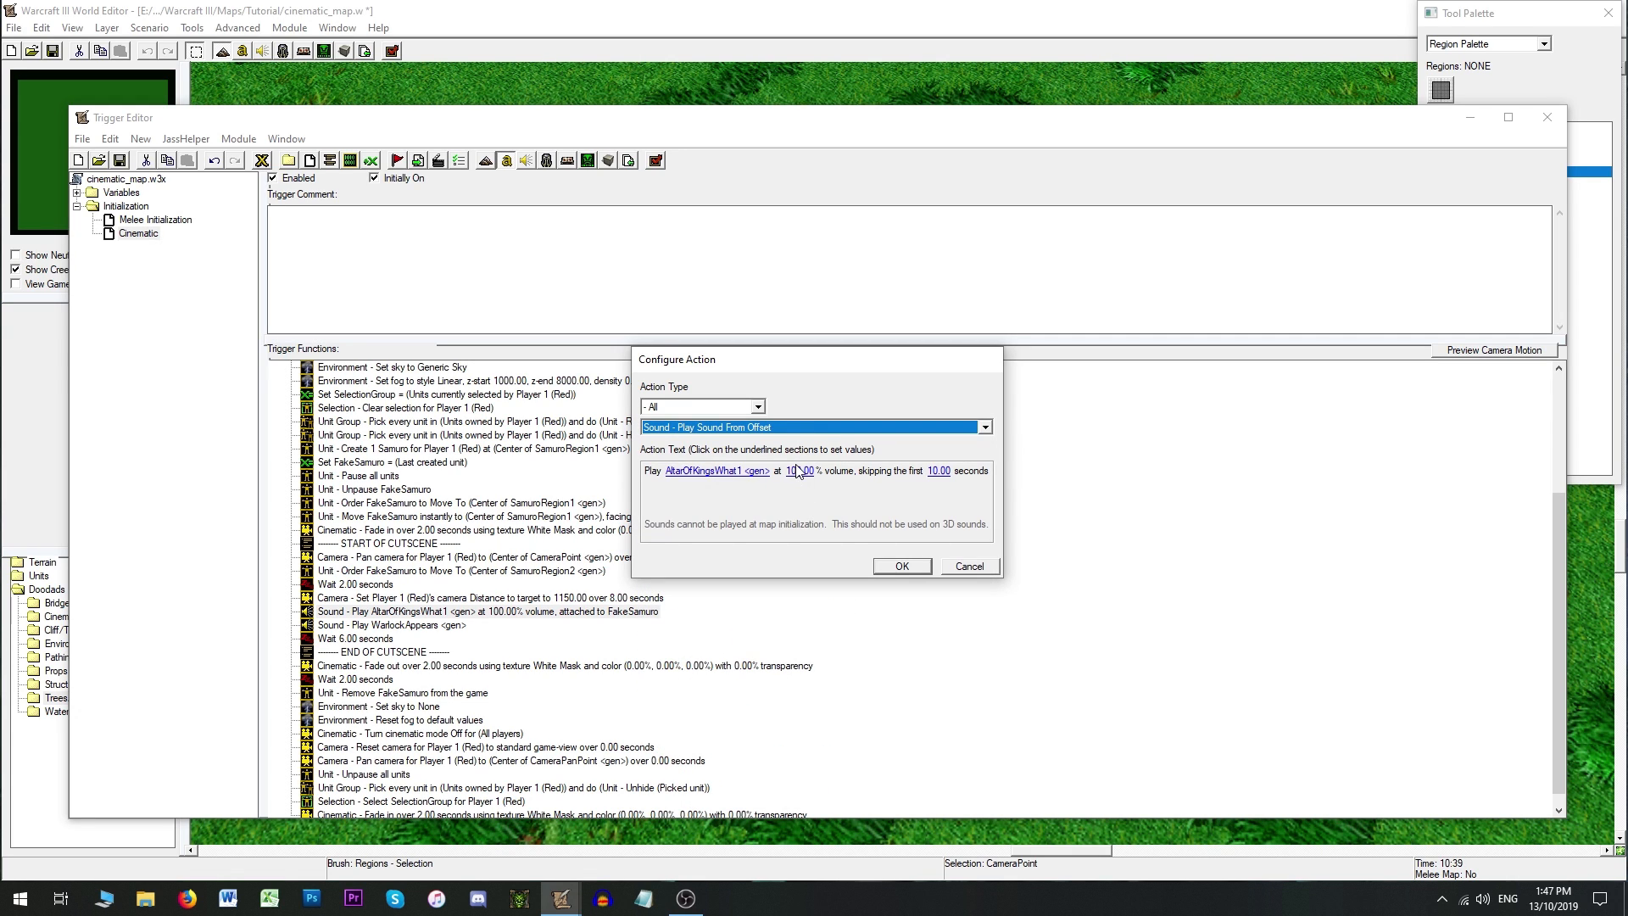
{"action": "left_click", "coordinate": [797, 471]}
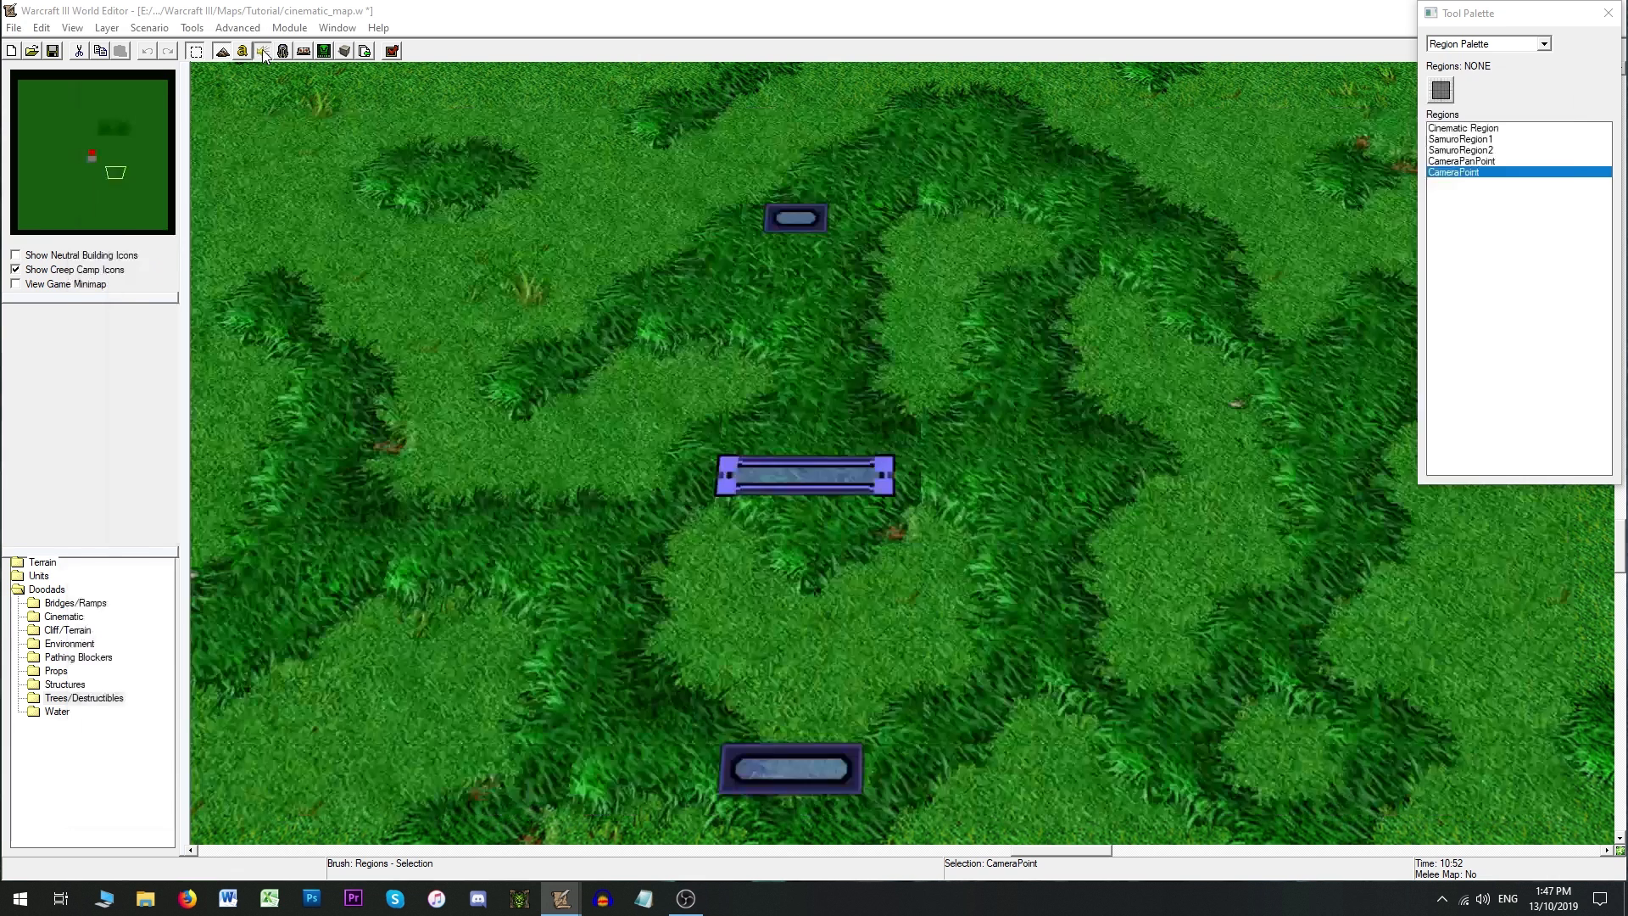
Step: Compare the volume in AltarOfKingsWhat1's sound properties with the volume percentage of the Play Sound From Offset action
{"action": "left_click", "coordinate": [262, 51]}
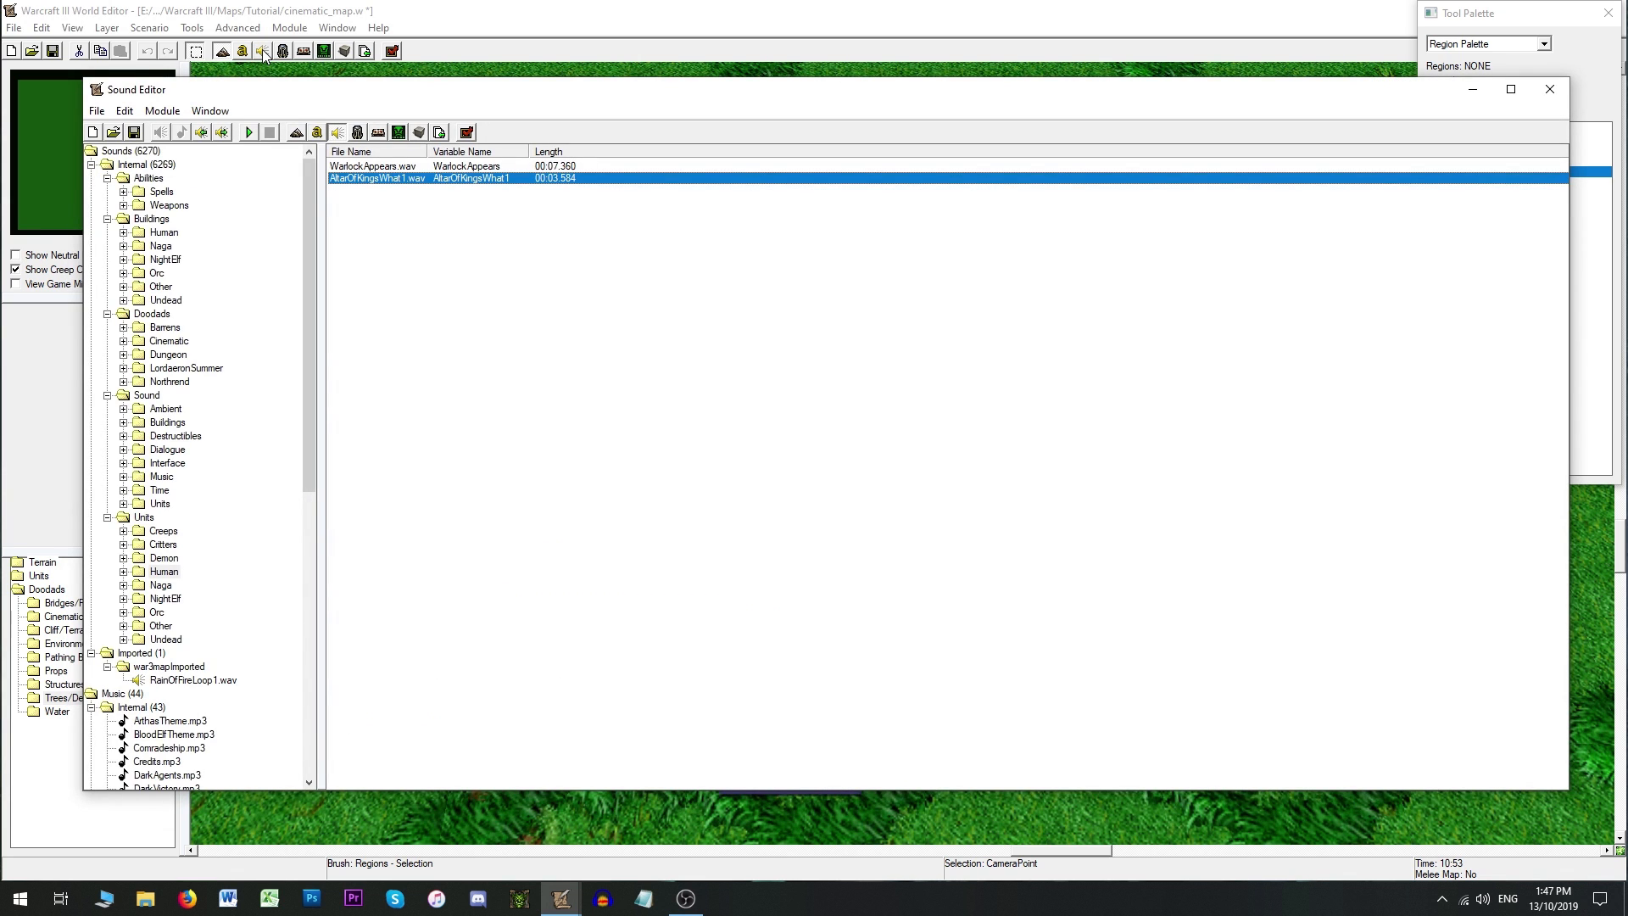
{"action": "double_click", "coordinate": [373, 178]}
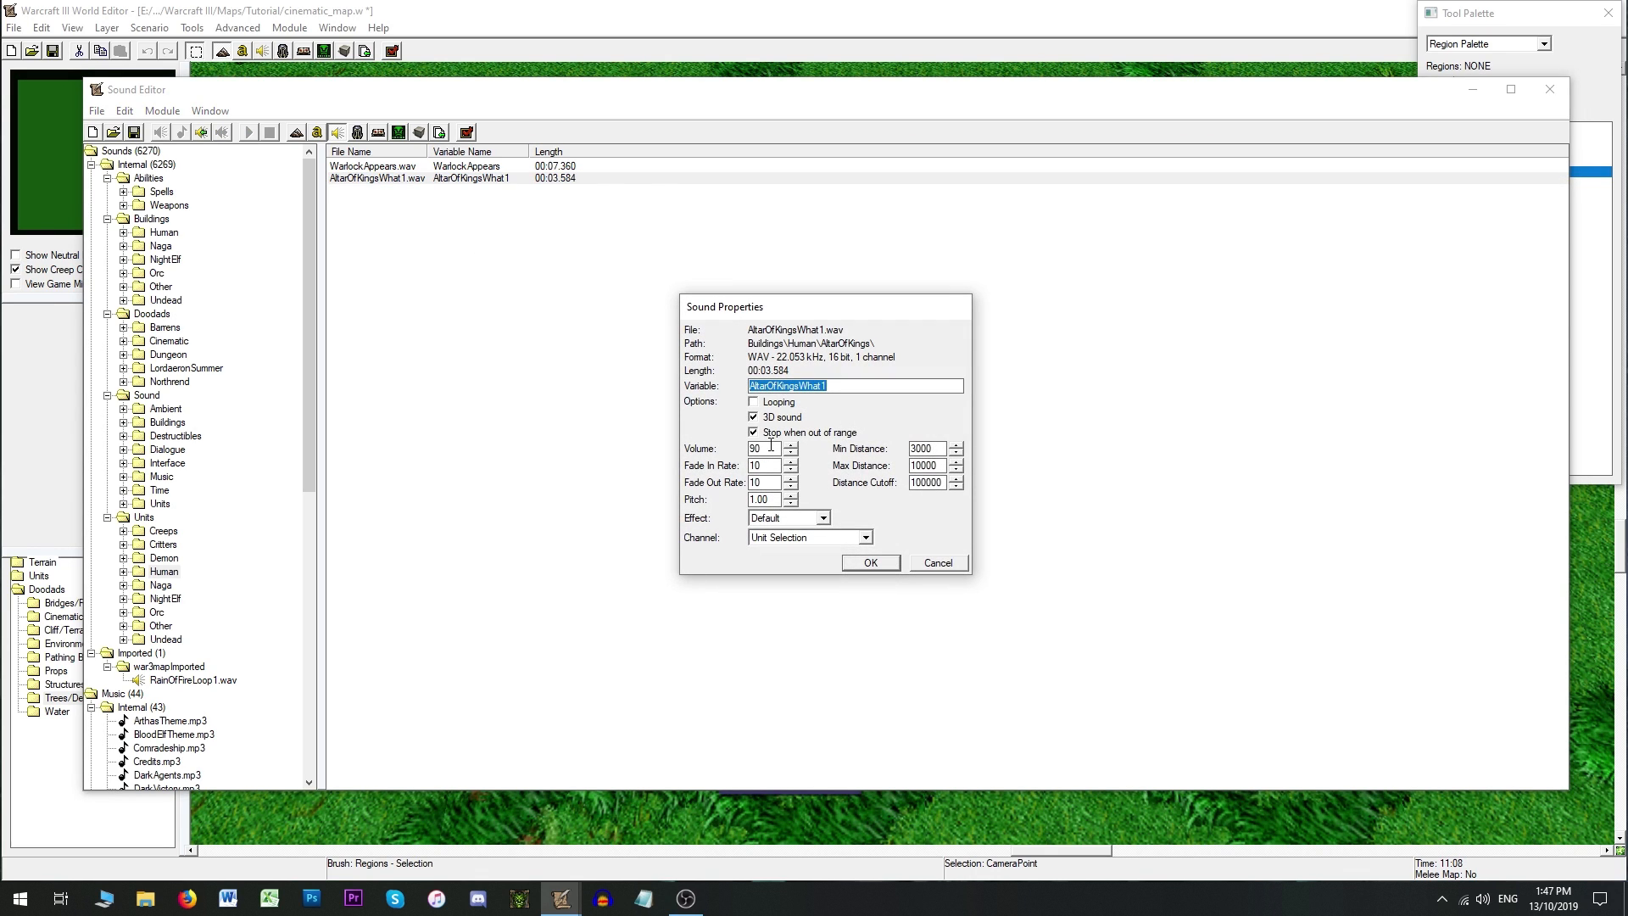
{"action": "left_click", "coordinate": [936, 563]}
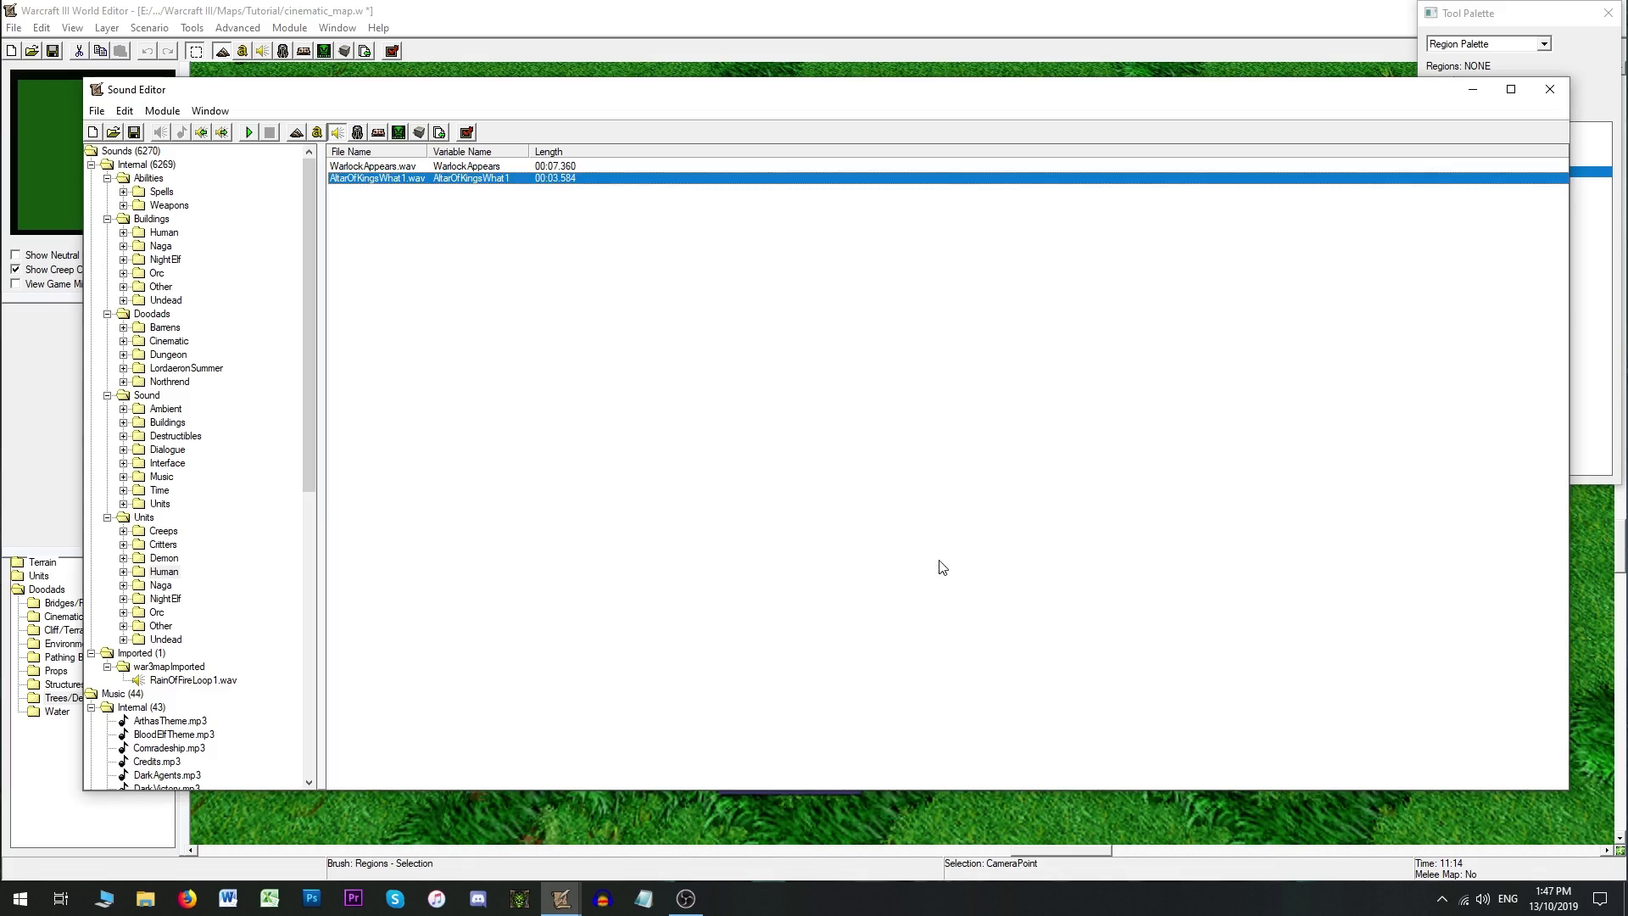
{"action": "left_click", "coordinate": [1550, 89]}
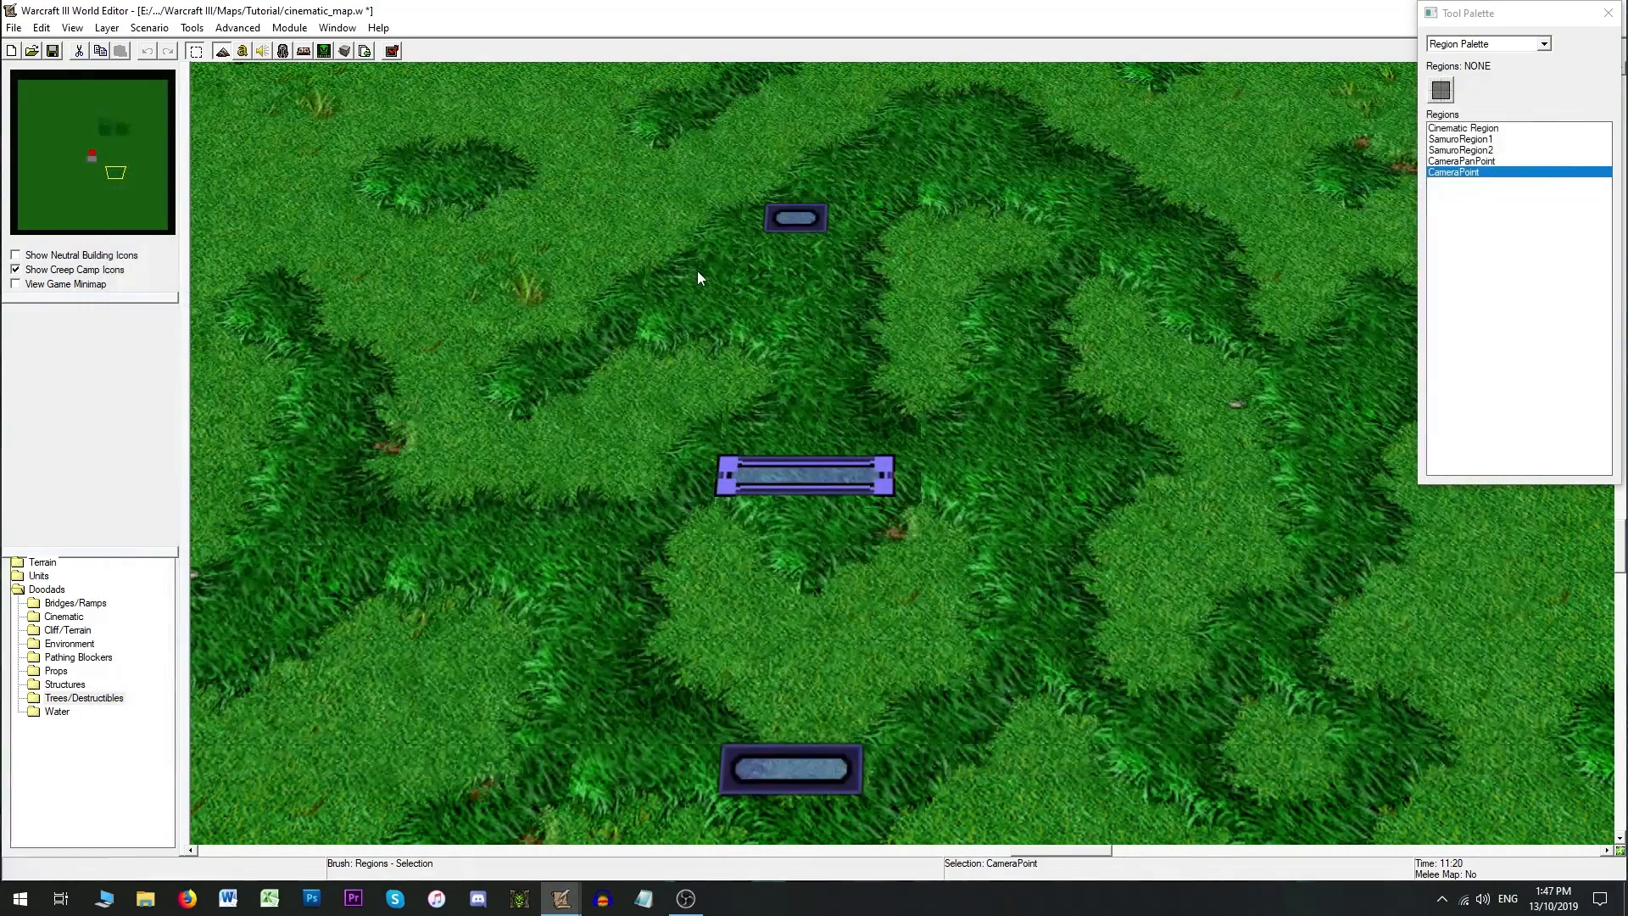
{"action": "left_click", "coordinate": [243, 52]}
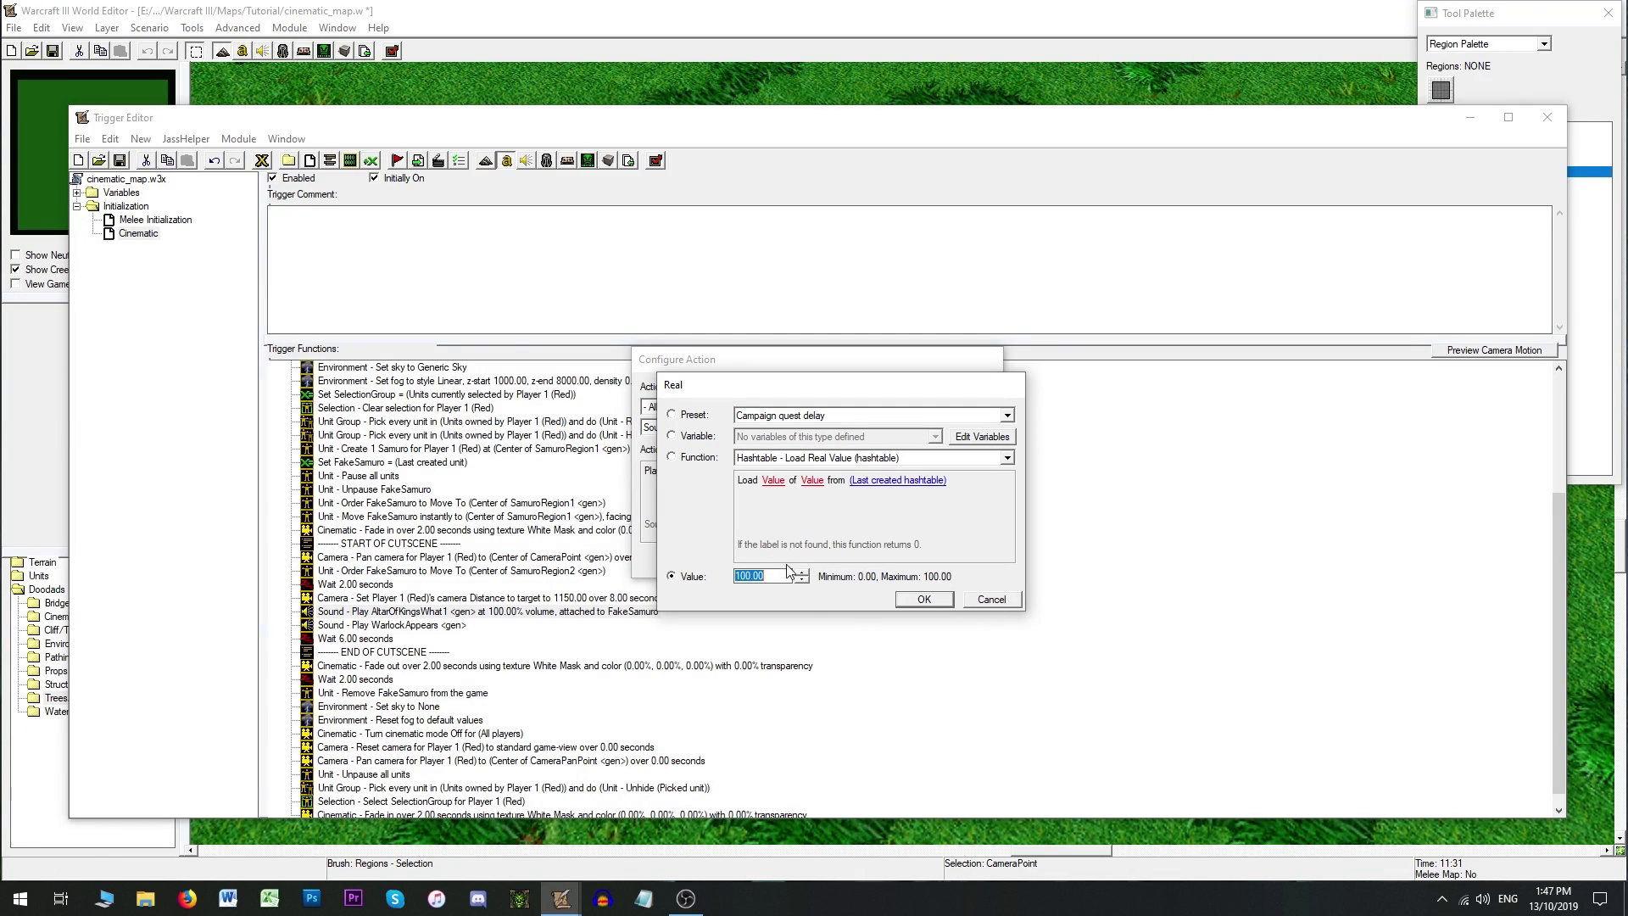
{"action": "left_click", "coordinate": [988, 599]}
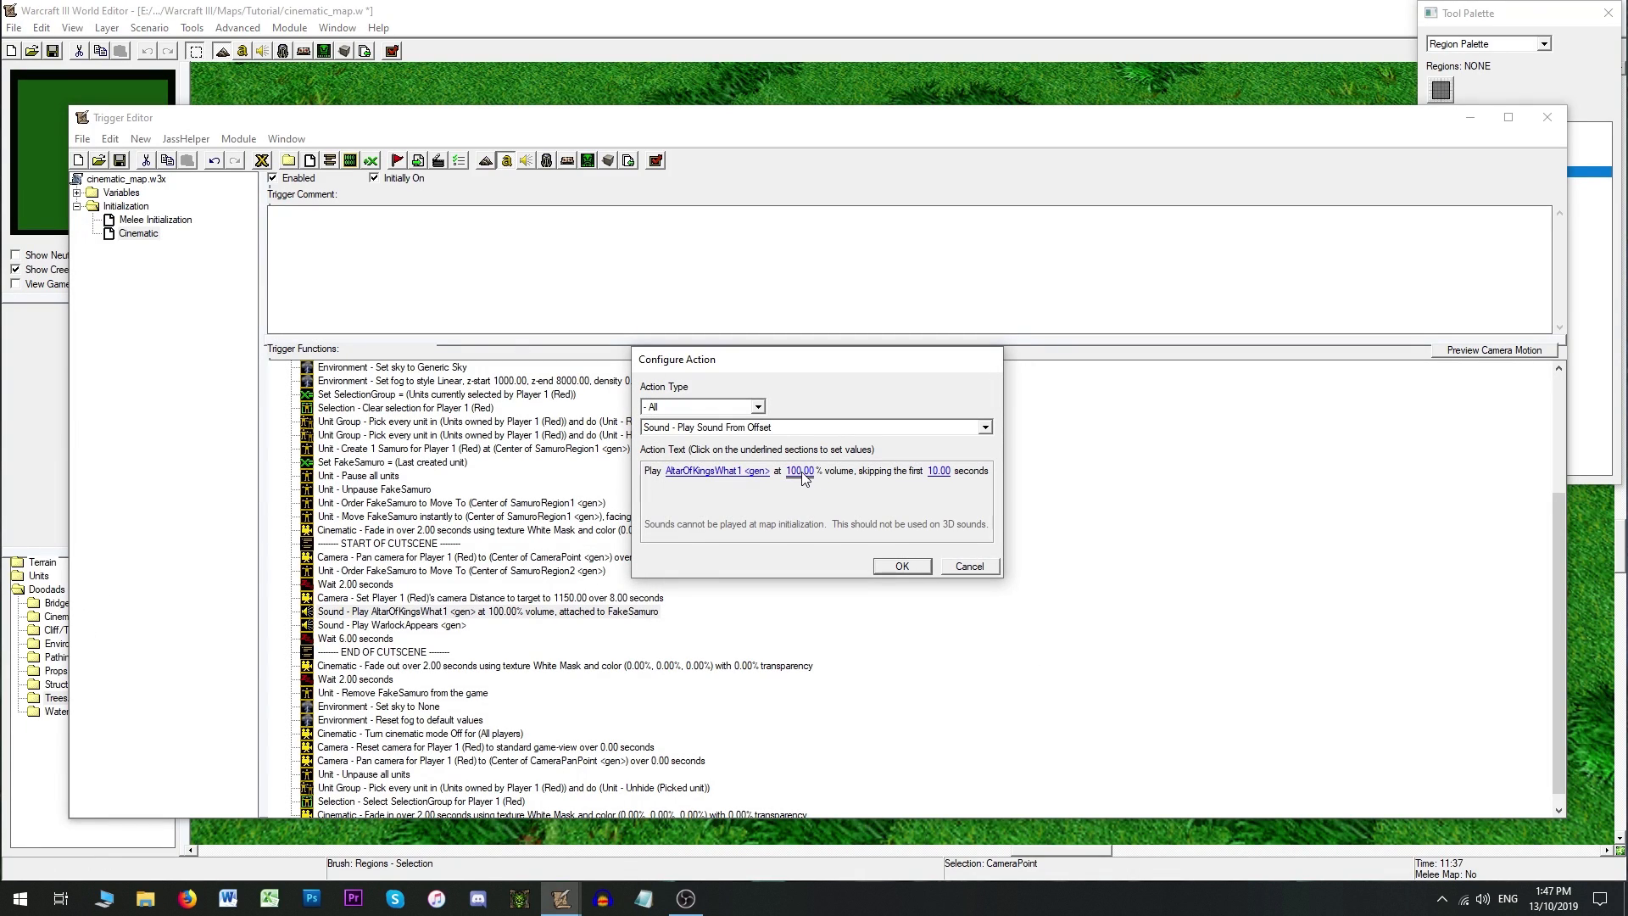
{"action": "left_click", "coordinate": [801, 471]}
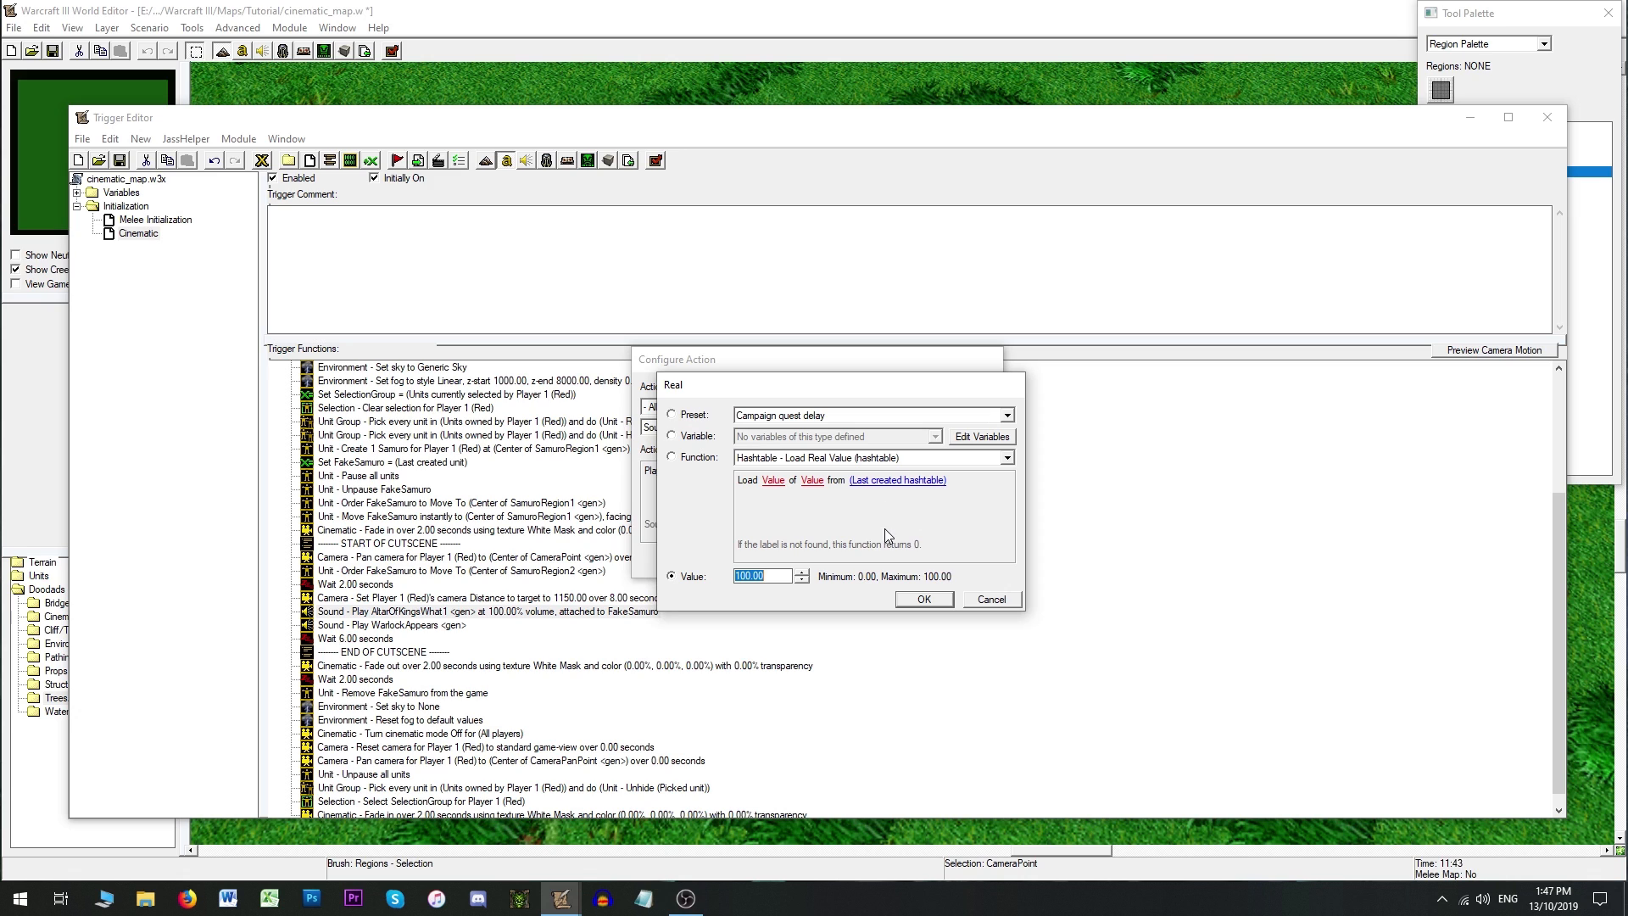
{"action": "left_click", "coordinate": [1007, 606]}
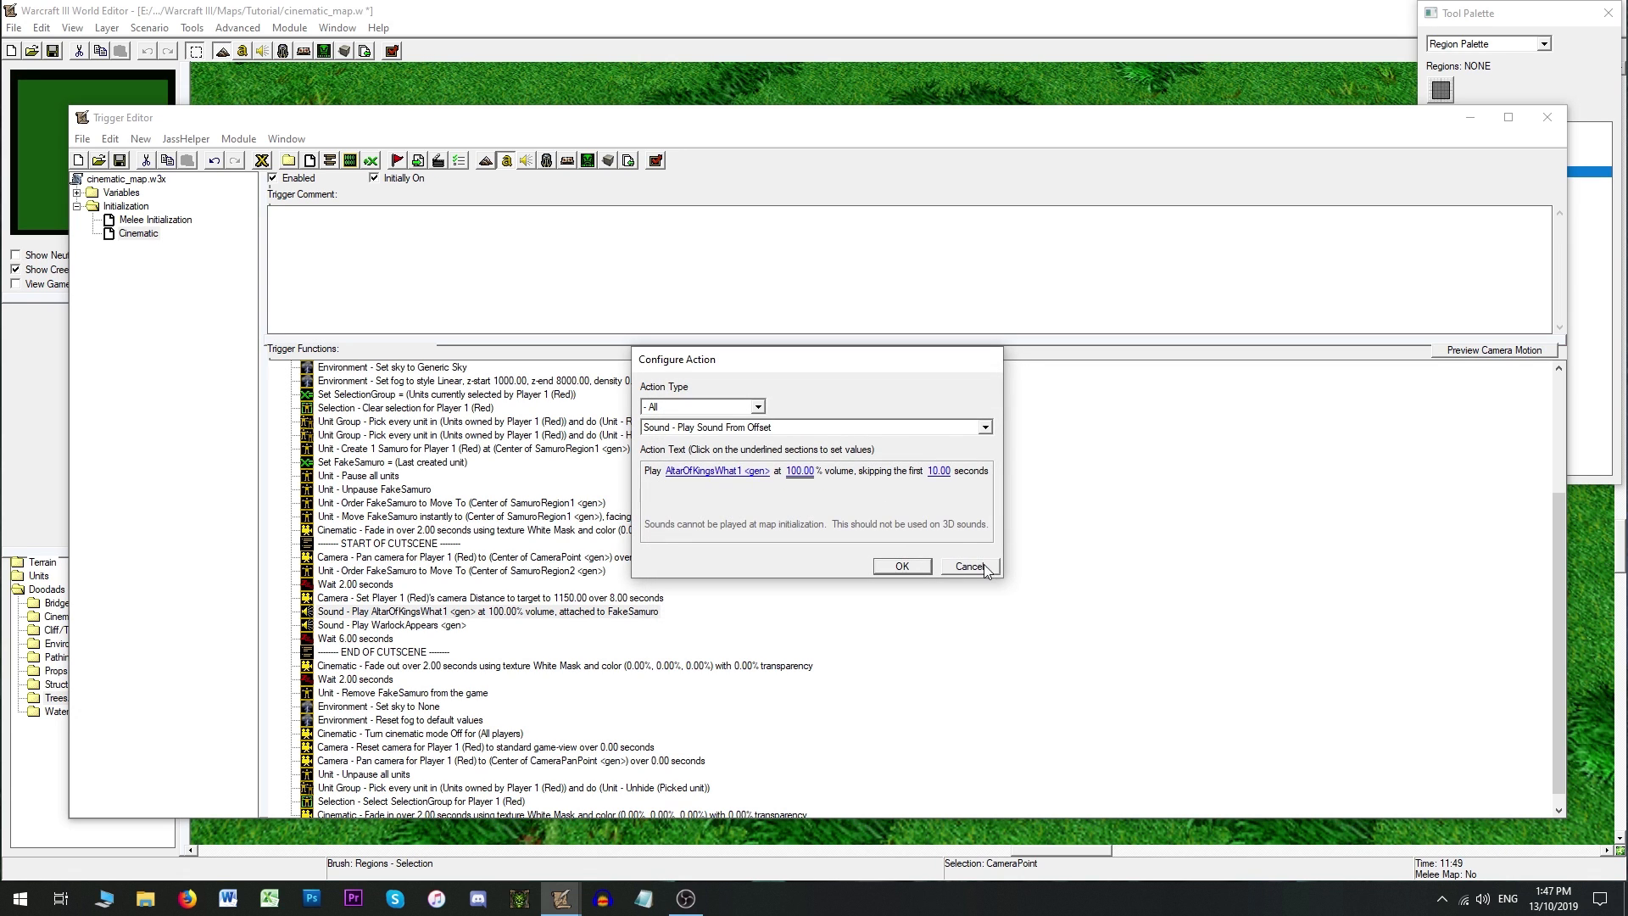
{"action": "left_click", "coordinate": [260, 52]}
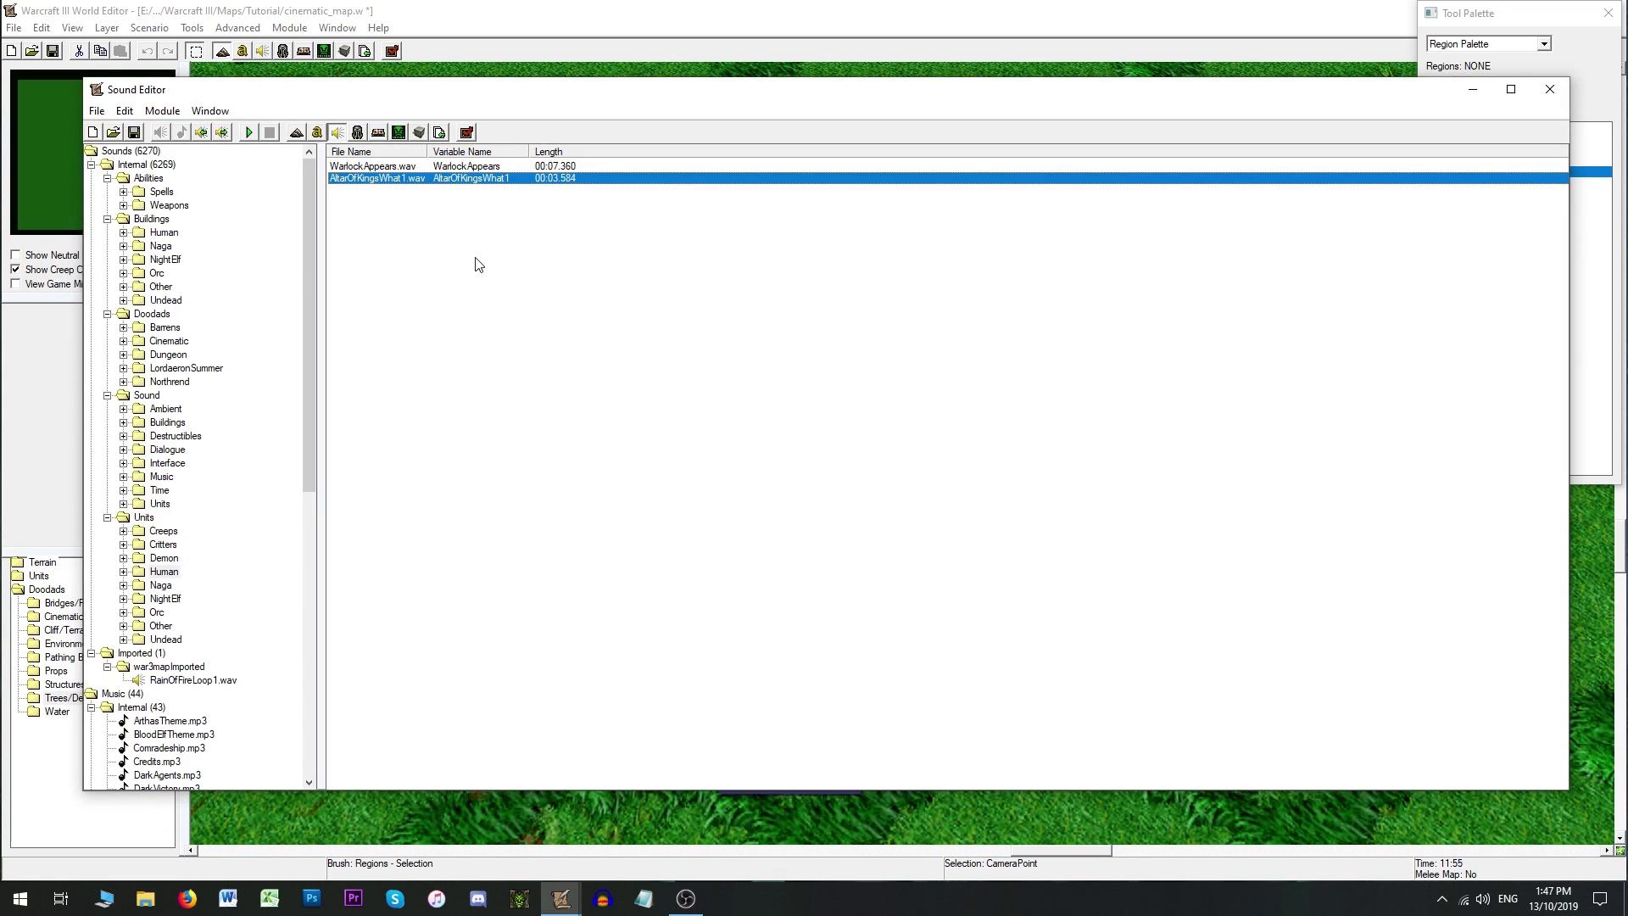
{"action": "double_click", "coordinate": [404, 179]}
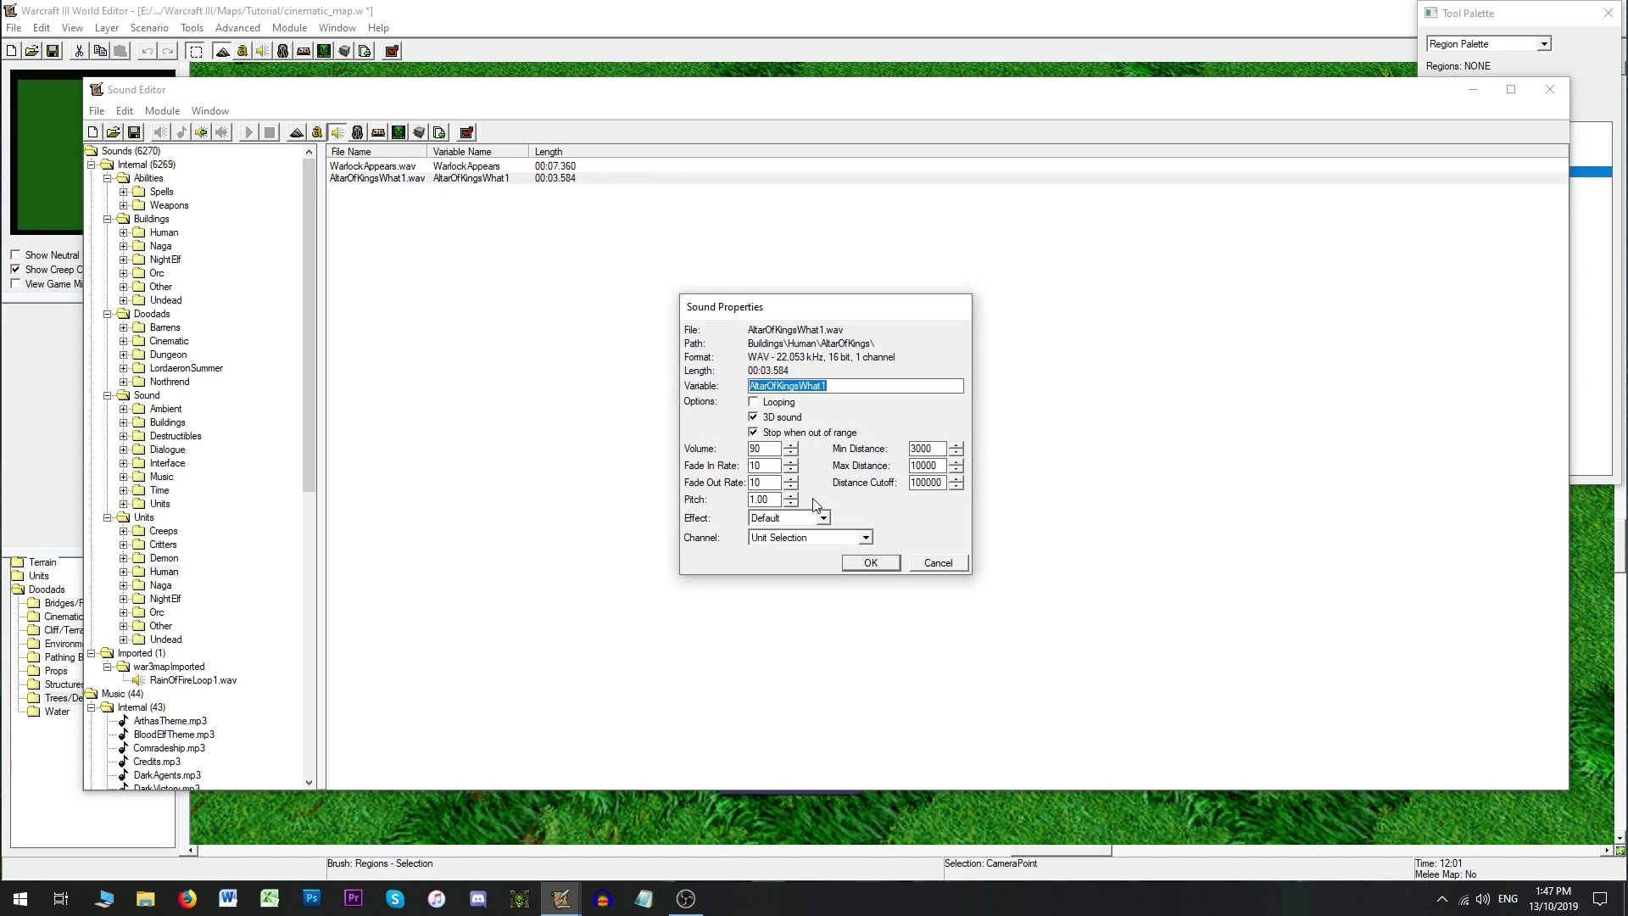
{"action": "double_click", "coordinate": [760, 449]}
{"action": "left_click", "coordinate": [946, 564]}
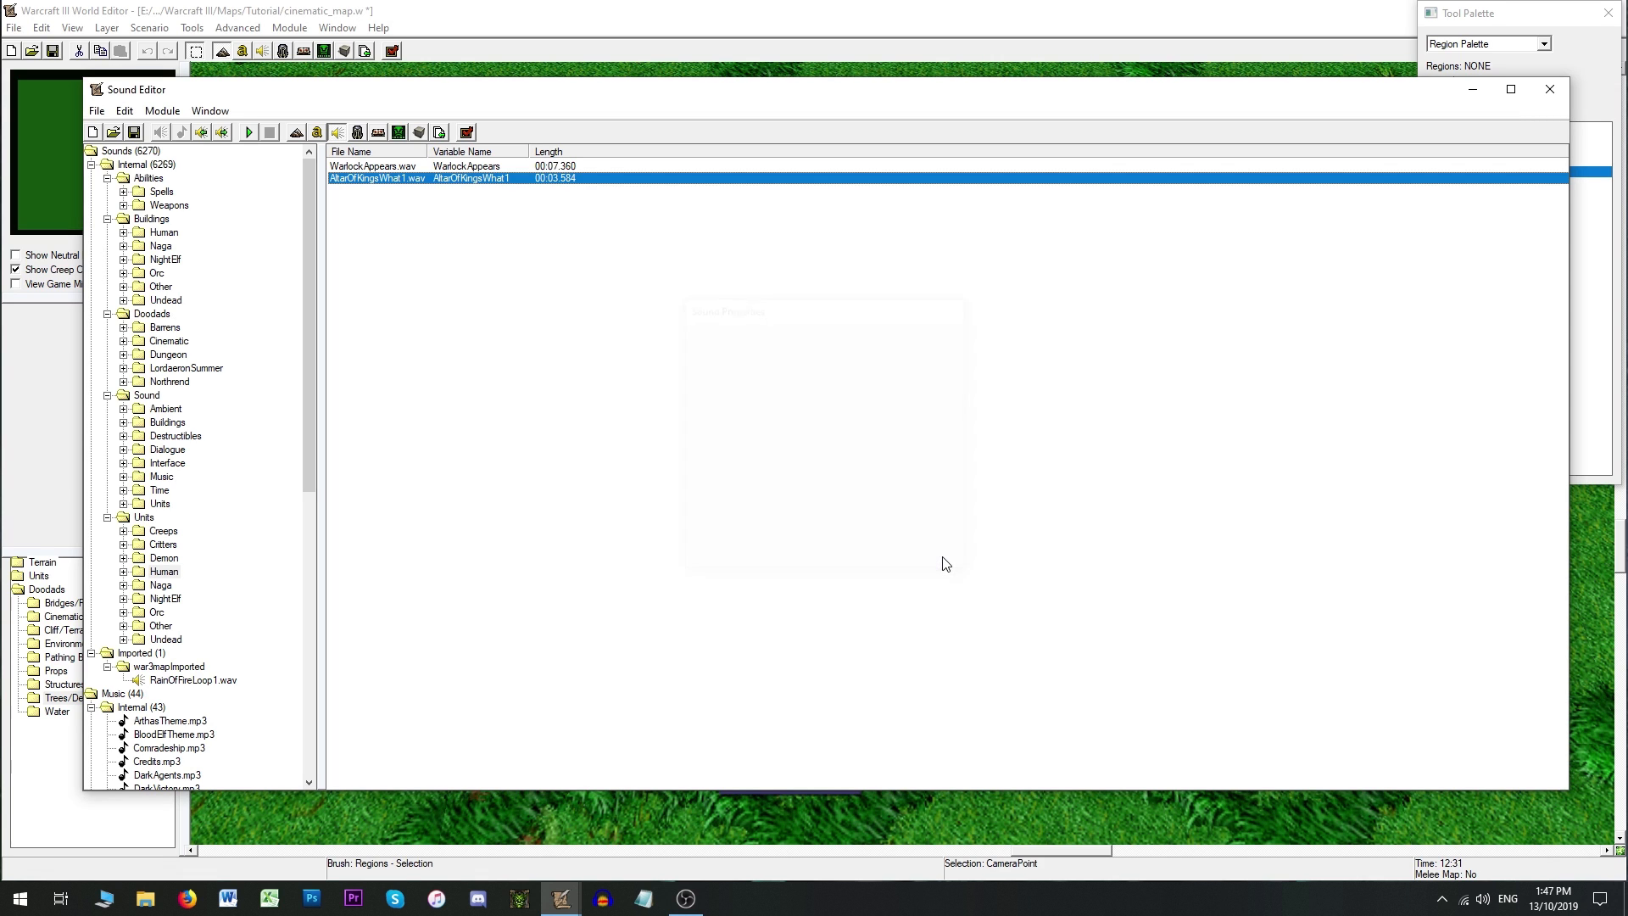
Step: Change the action being edited to Sound - Set Sound Volume, with the AltarOfKingsWhat1 variable as its sound
{"action": "left_click", "coordinate": [244, 51]}
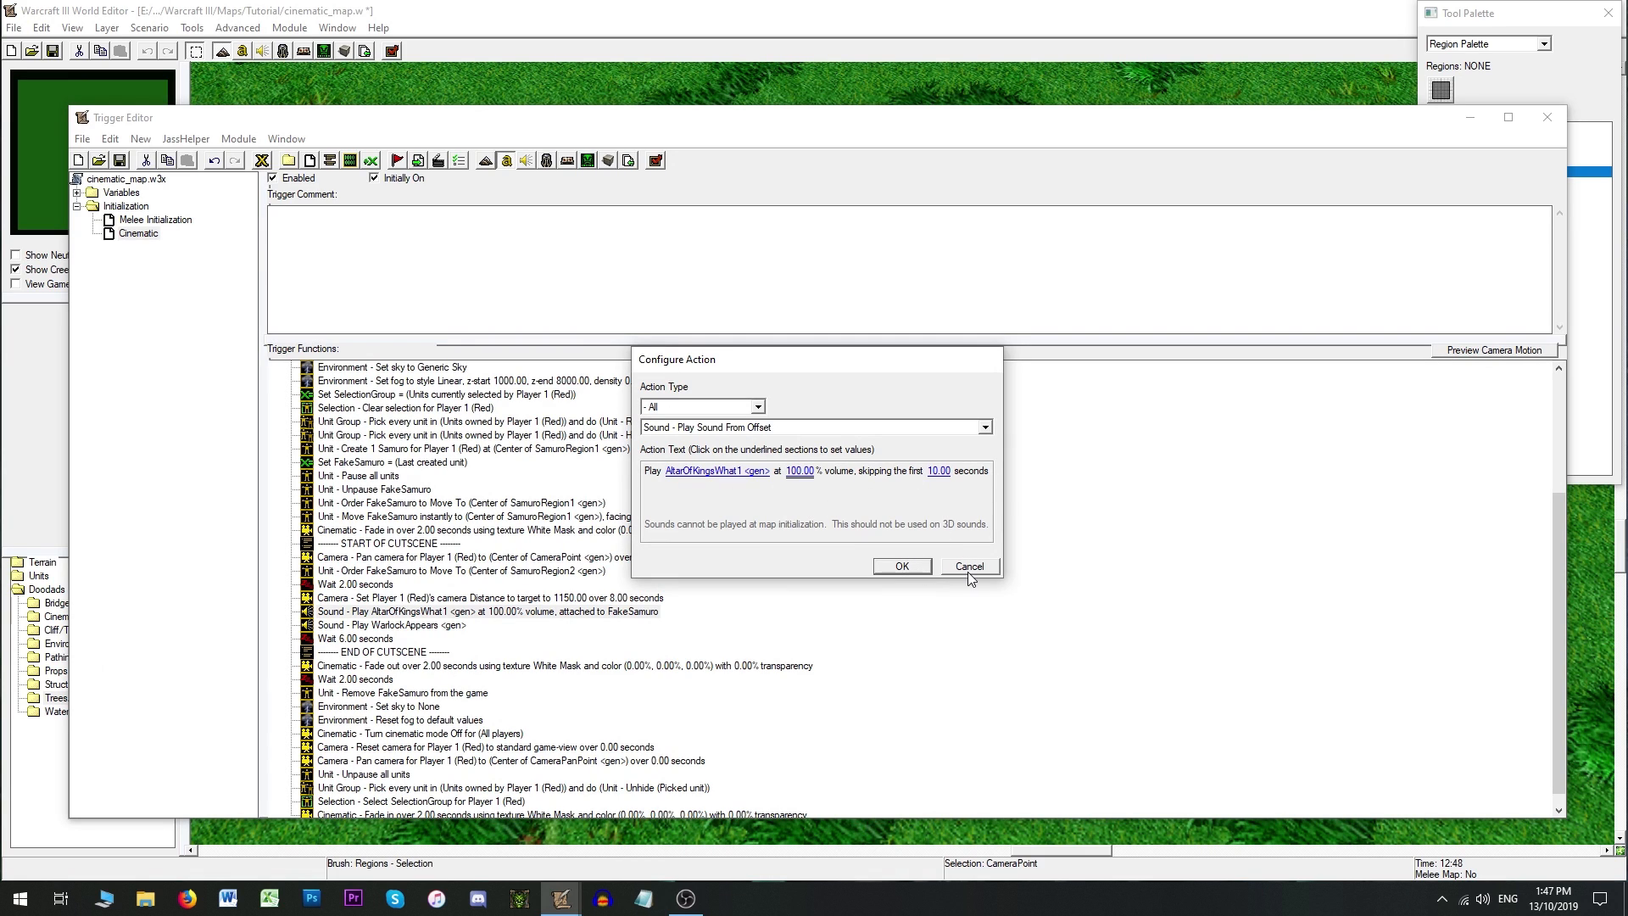
{"action": "left_click", "coordinate": [814, 427]}
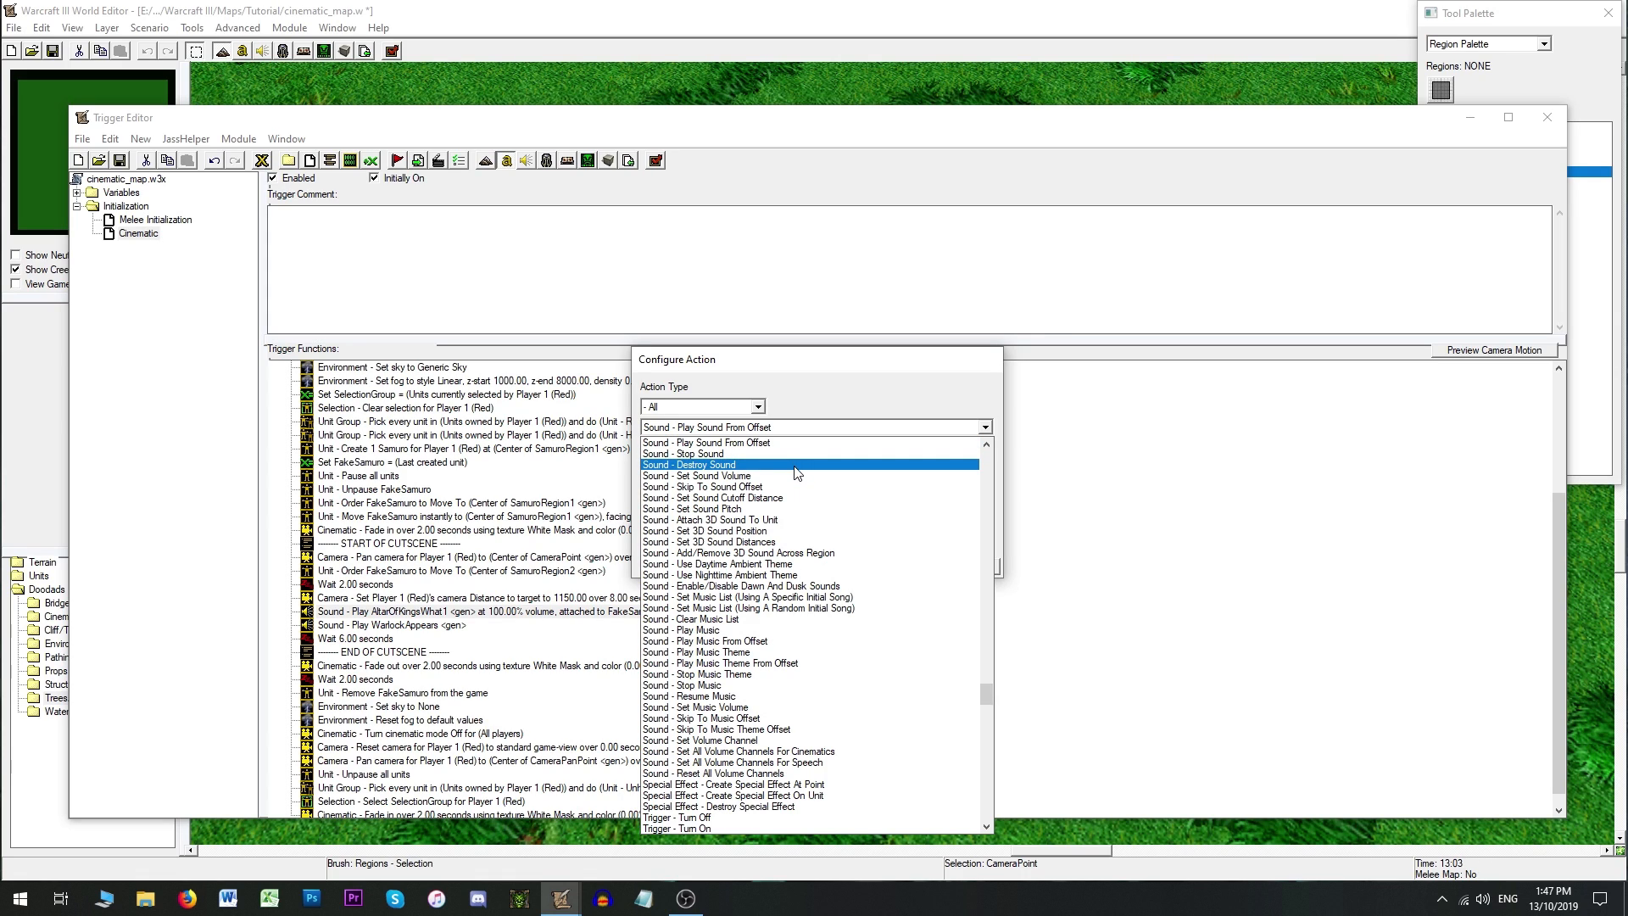
{"action": "left_click", "coordinate": [746, 477]}
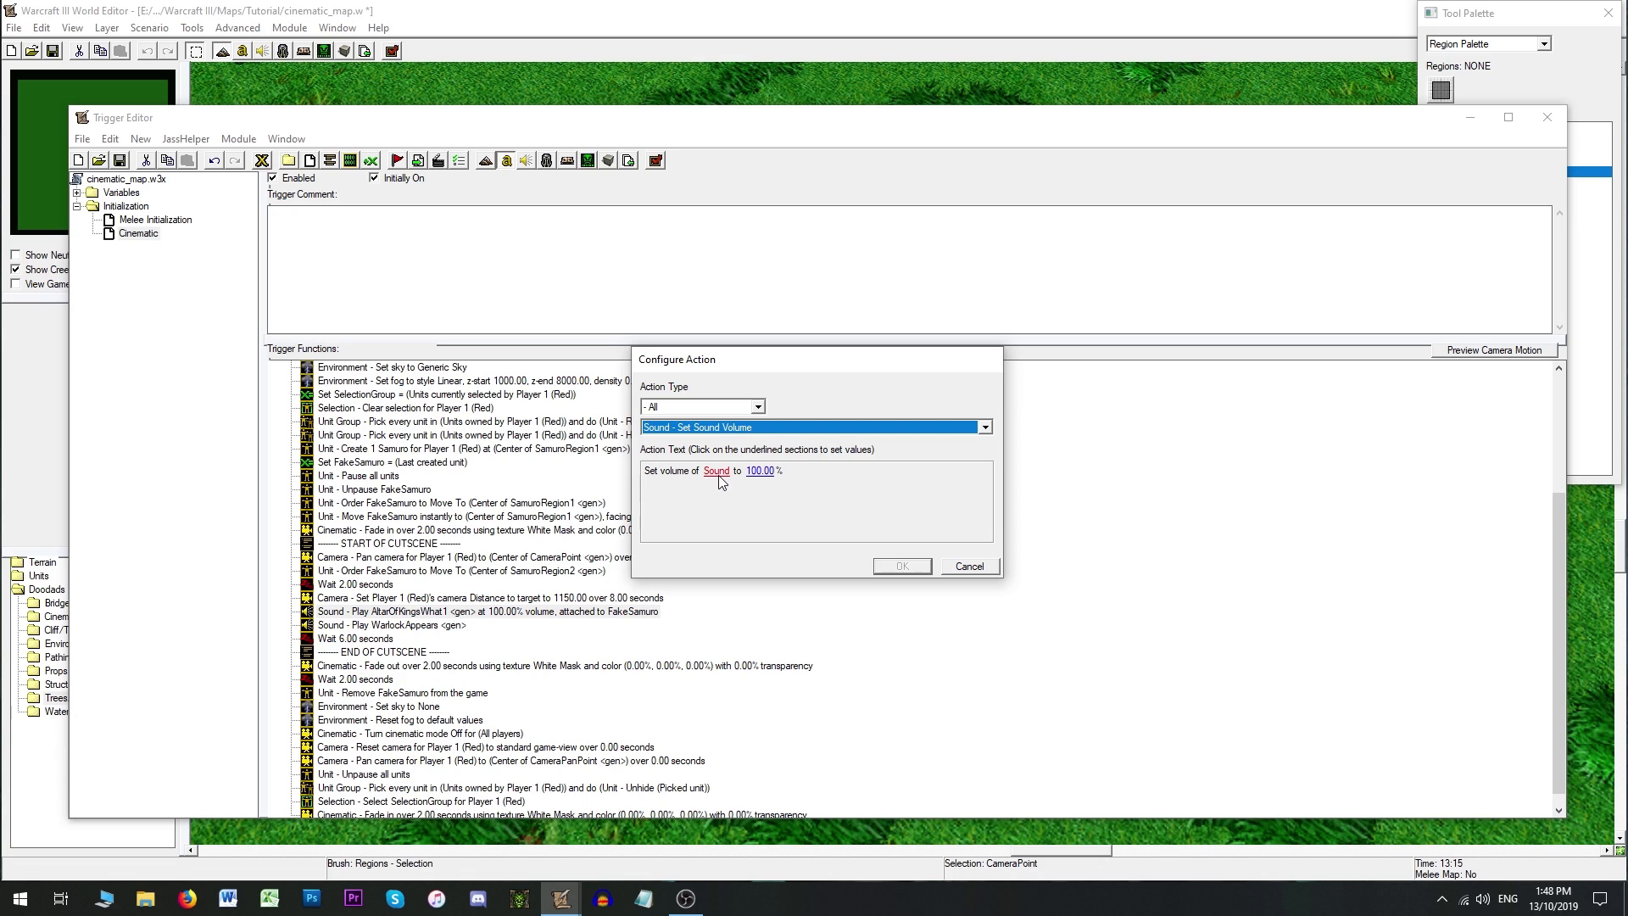
{"action": "left_click", "coordinate": [725, 427]}
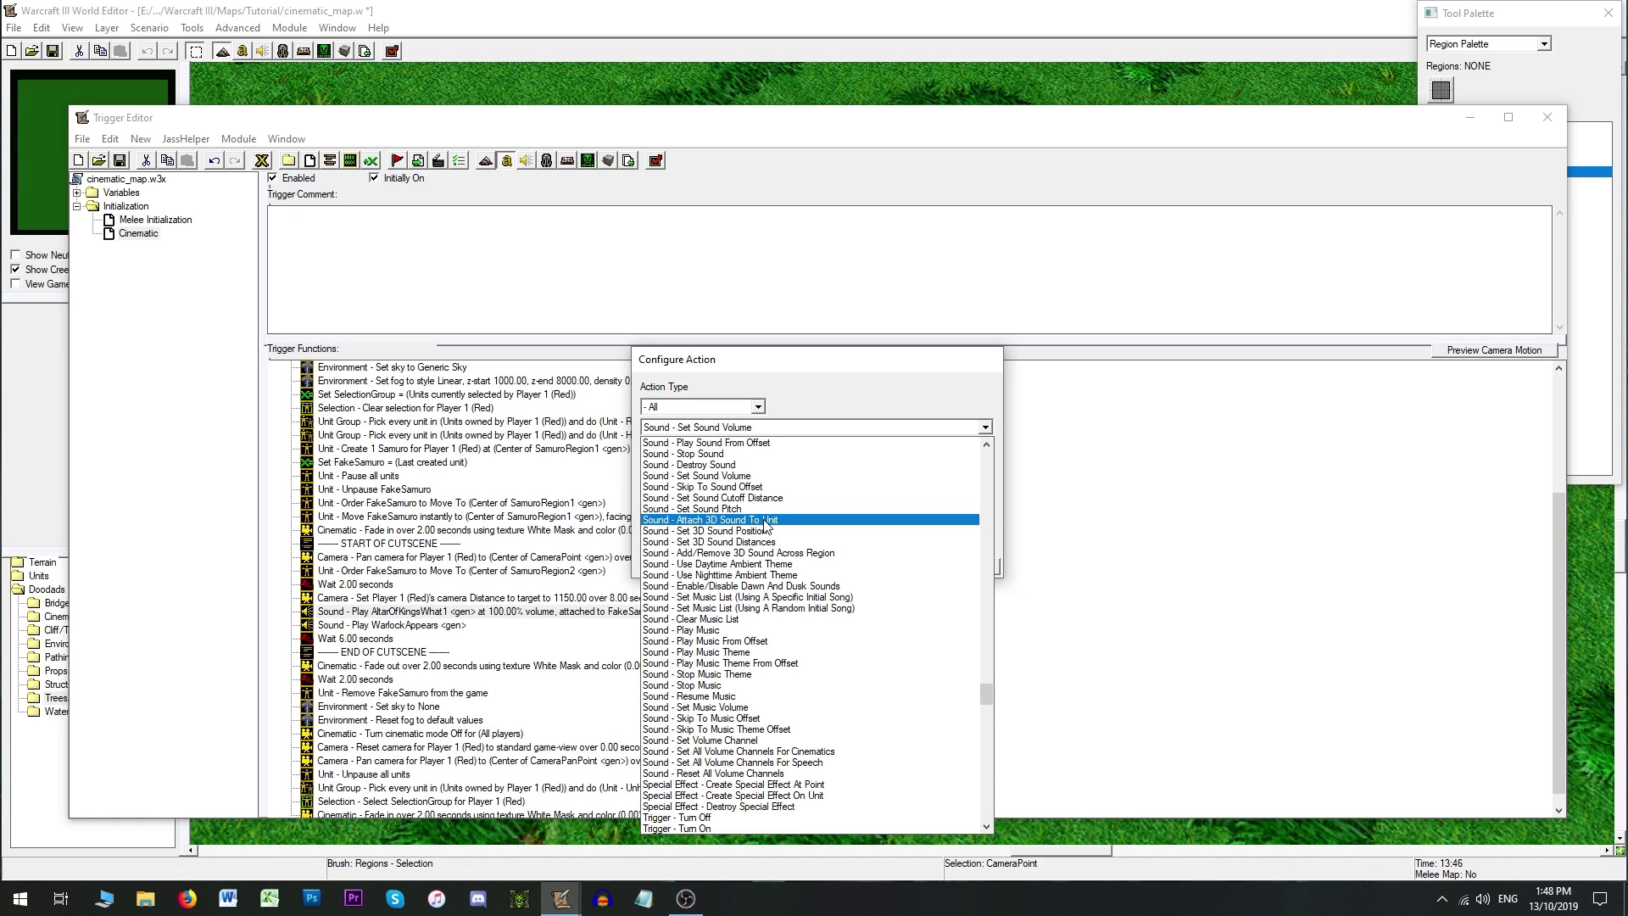
{"action": "scroll", "coordinate": [809, 519], "scroll_direction": "down", "scroll_amount": 2}
{"action": "scroll", "coordinate": [811, 519], "scroll_direction": "up", "scroll_amount": 3}
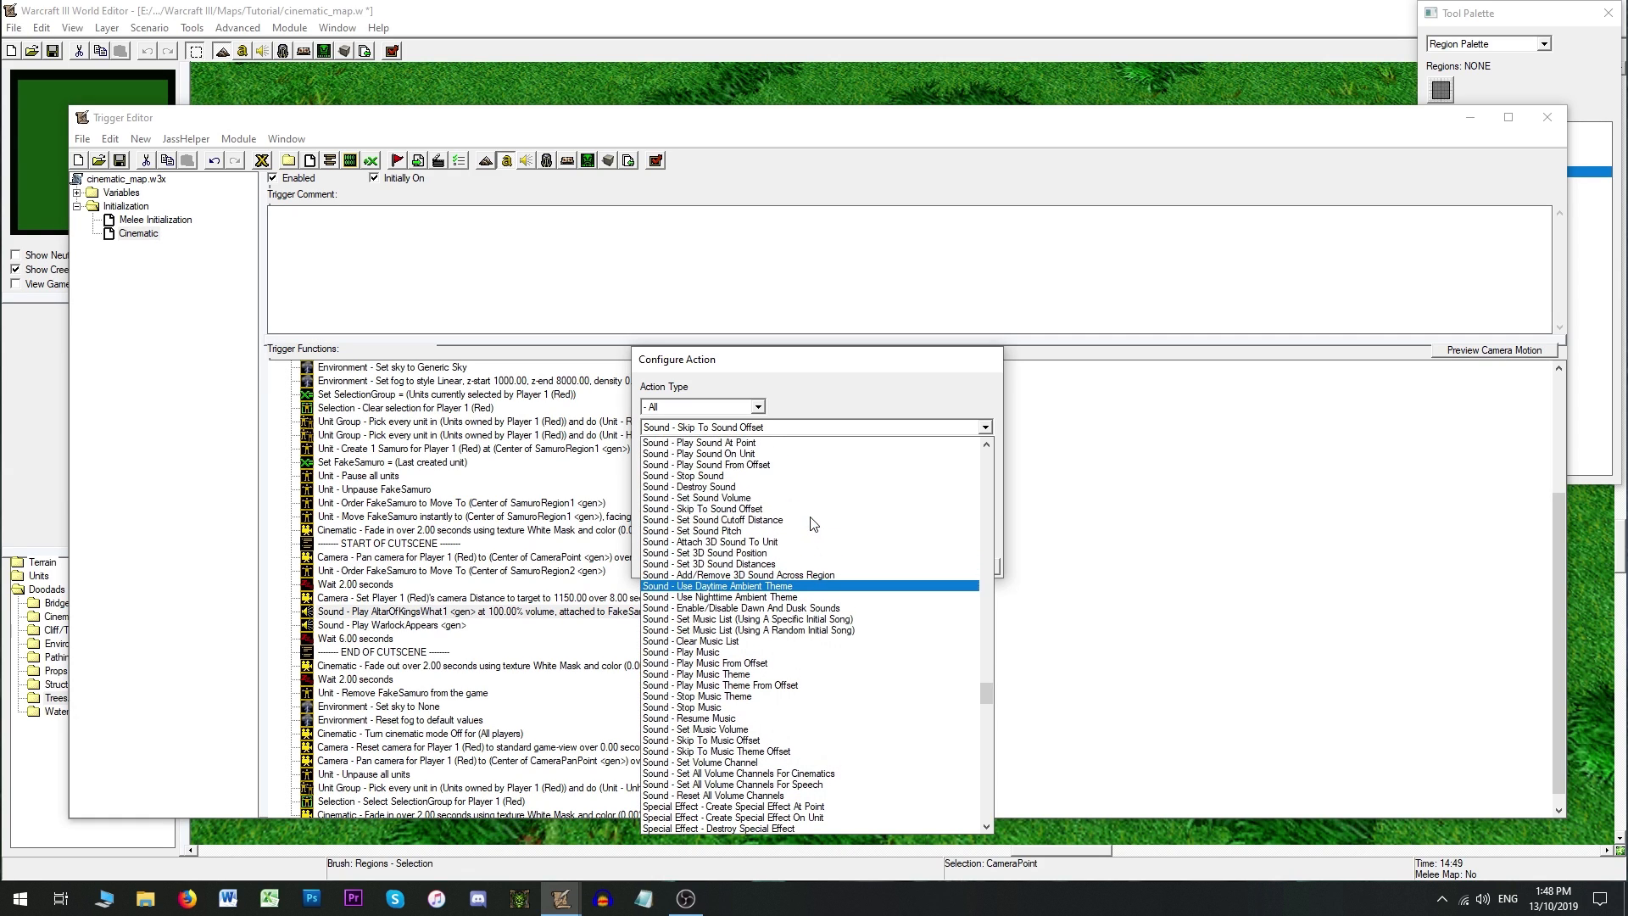
{"action": "left_click", "coordinate": [729, 498]}
{"action": "left_click", "coordinate": [716, 471]}
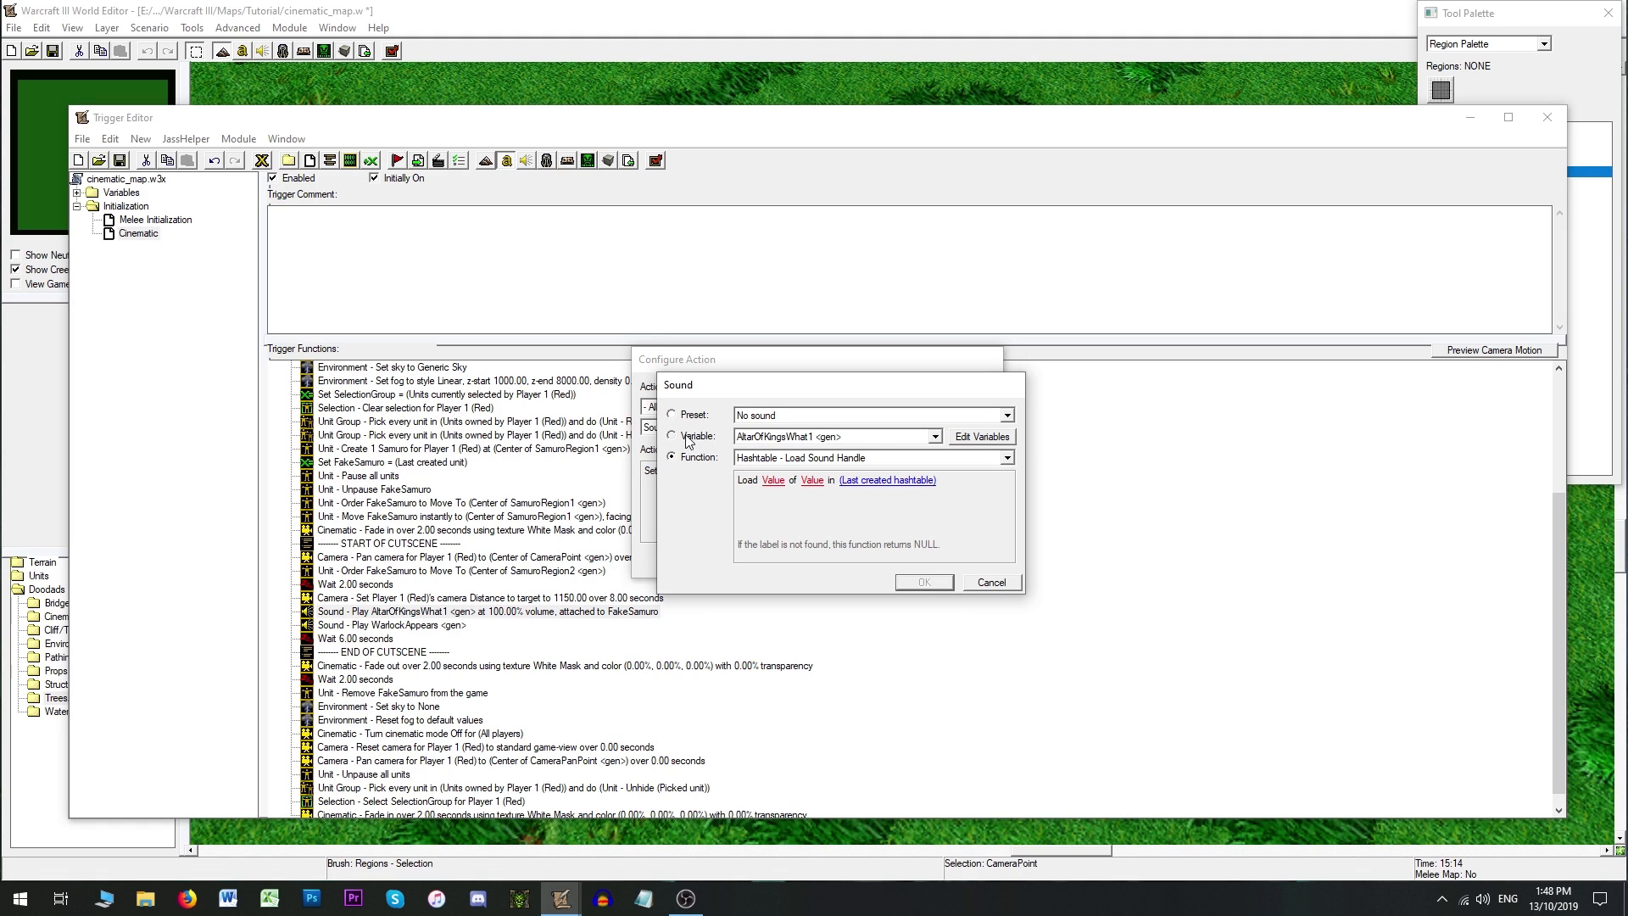
{"action": "left_click", "coordinate": [685, 437]}
{"action": "left_click", "coordinate": [924, 582]}
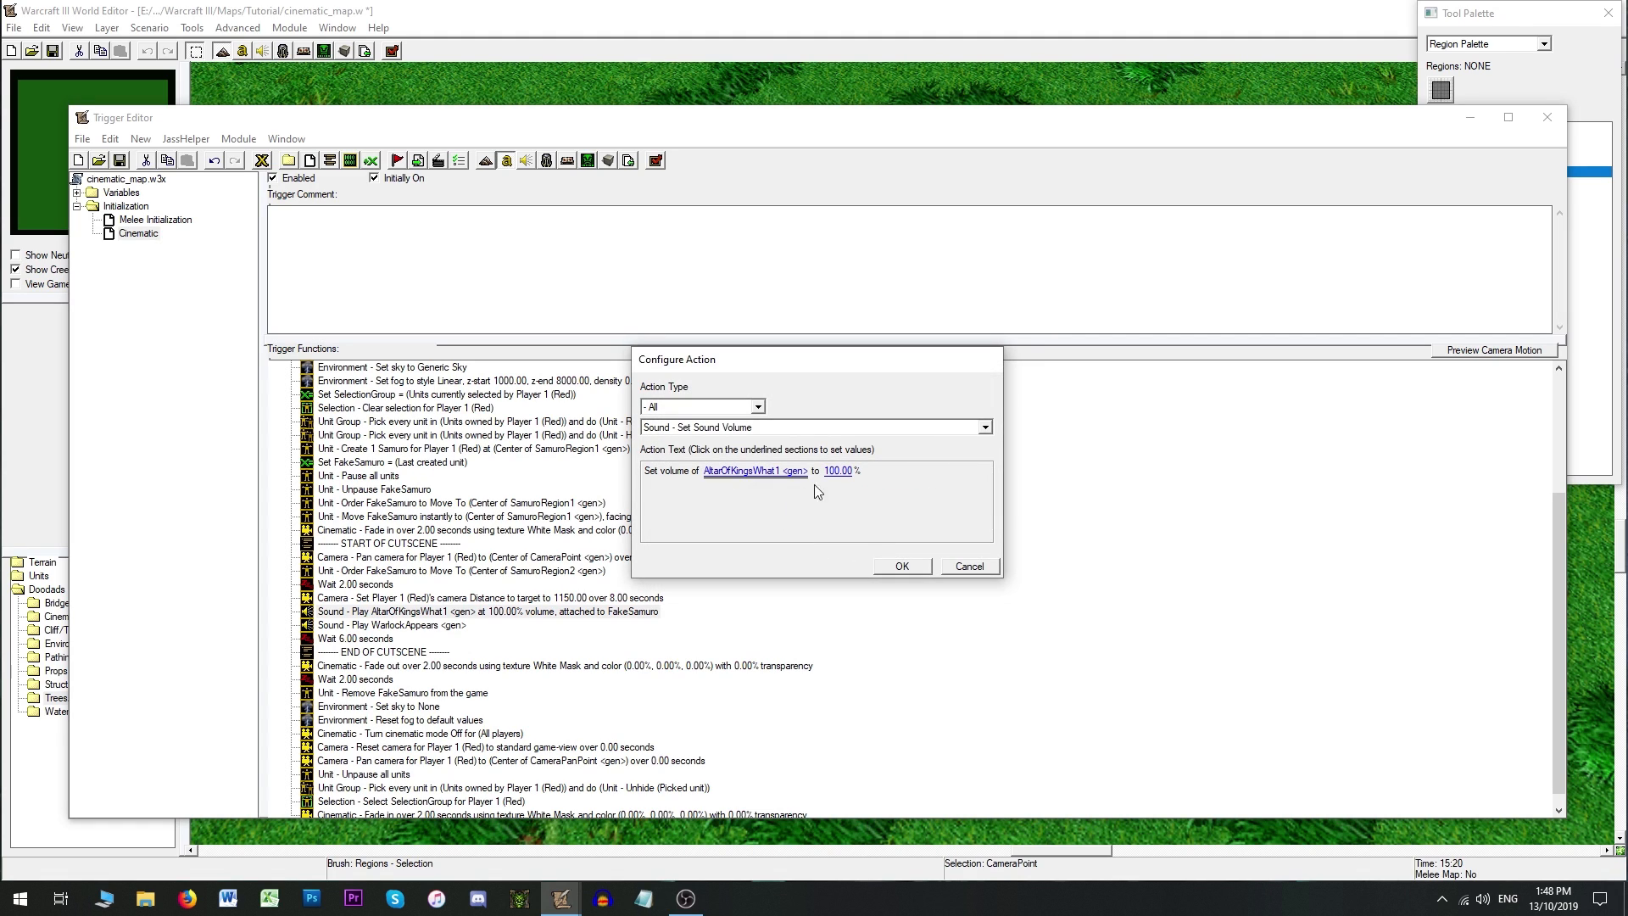
Step: Set the sound volume to 50% and apply the action to the trigger
{"action": "left_click", "coordinate": [837, 472]}
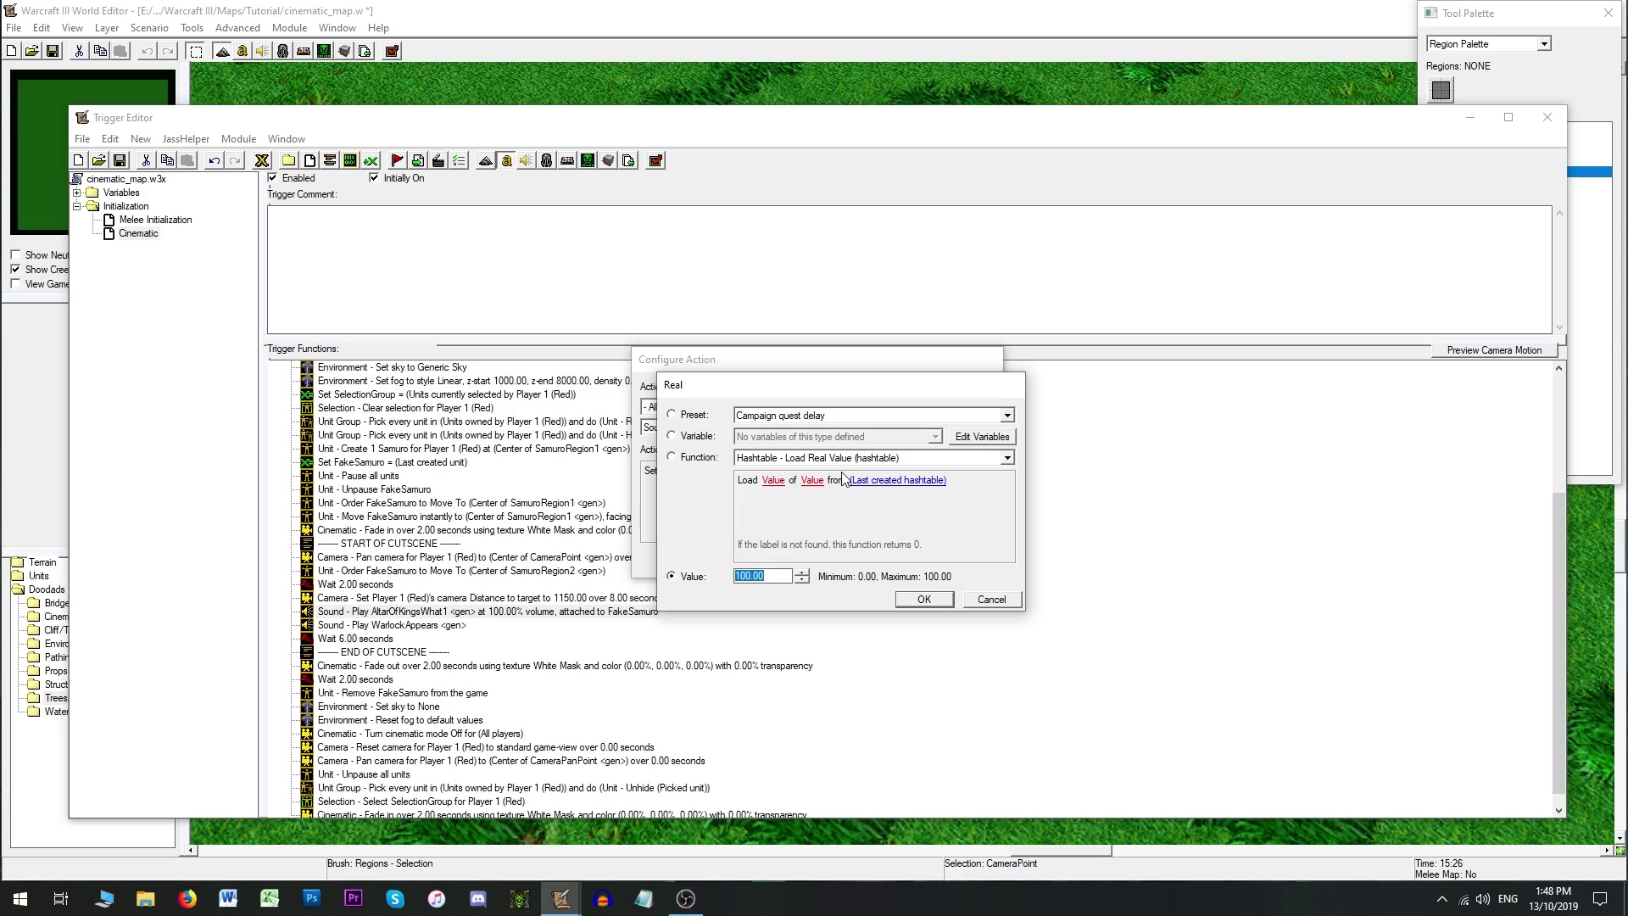
{"action": "type", "text": "50"}
{"action": "key", "text": "Return"}
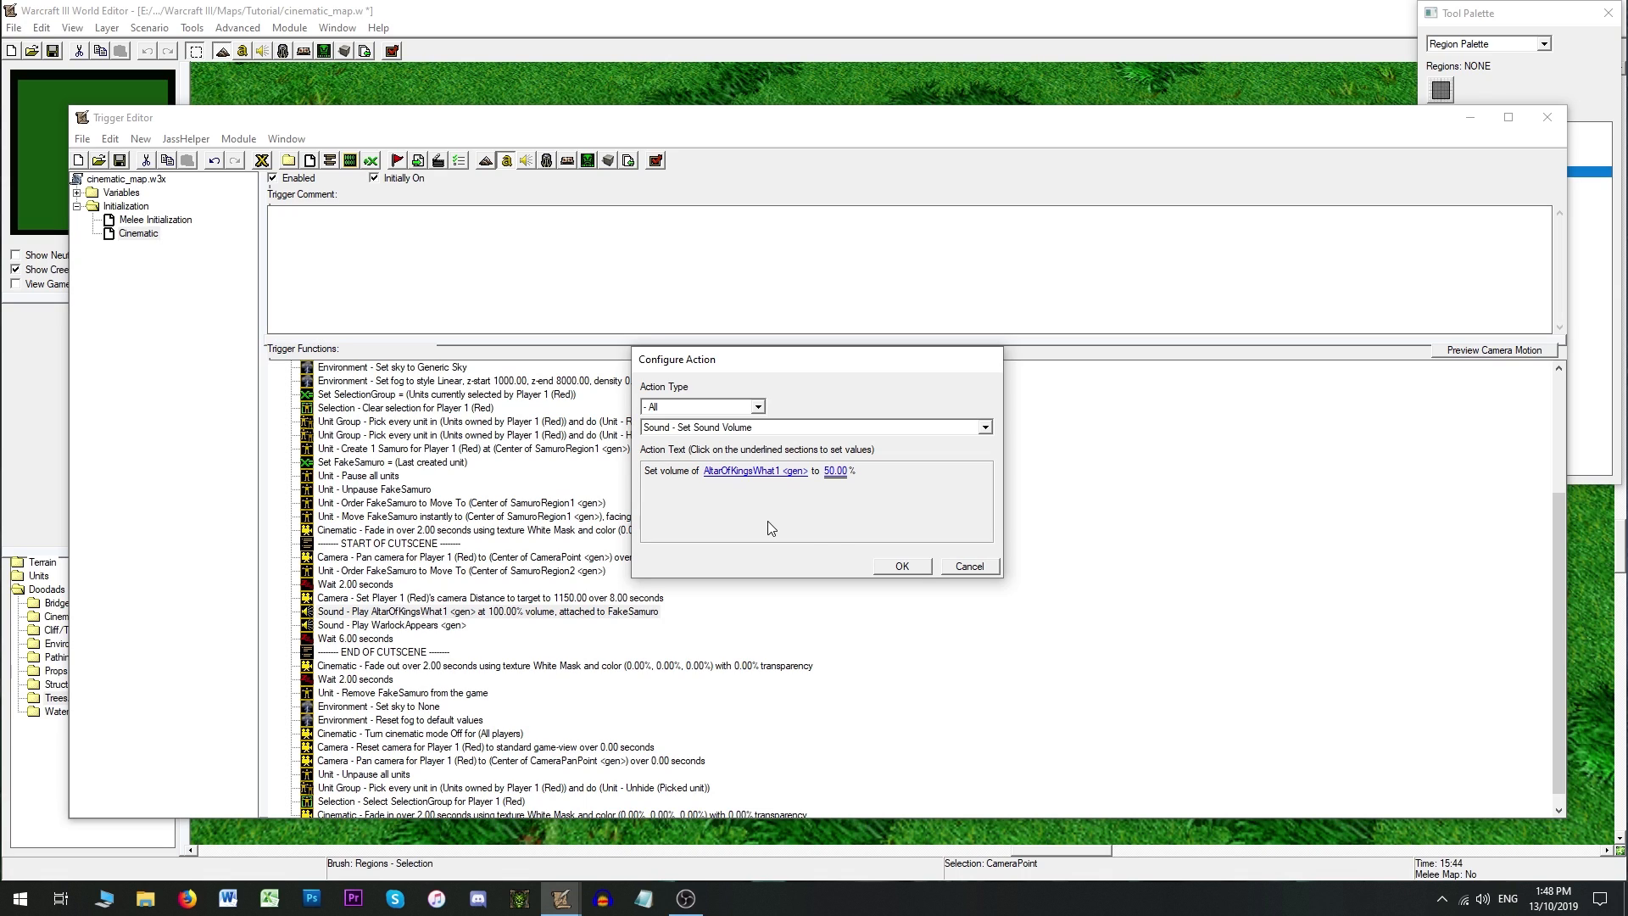
{"action": "left_click", "coordinate": [904, 567]}
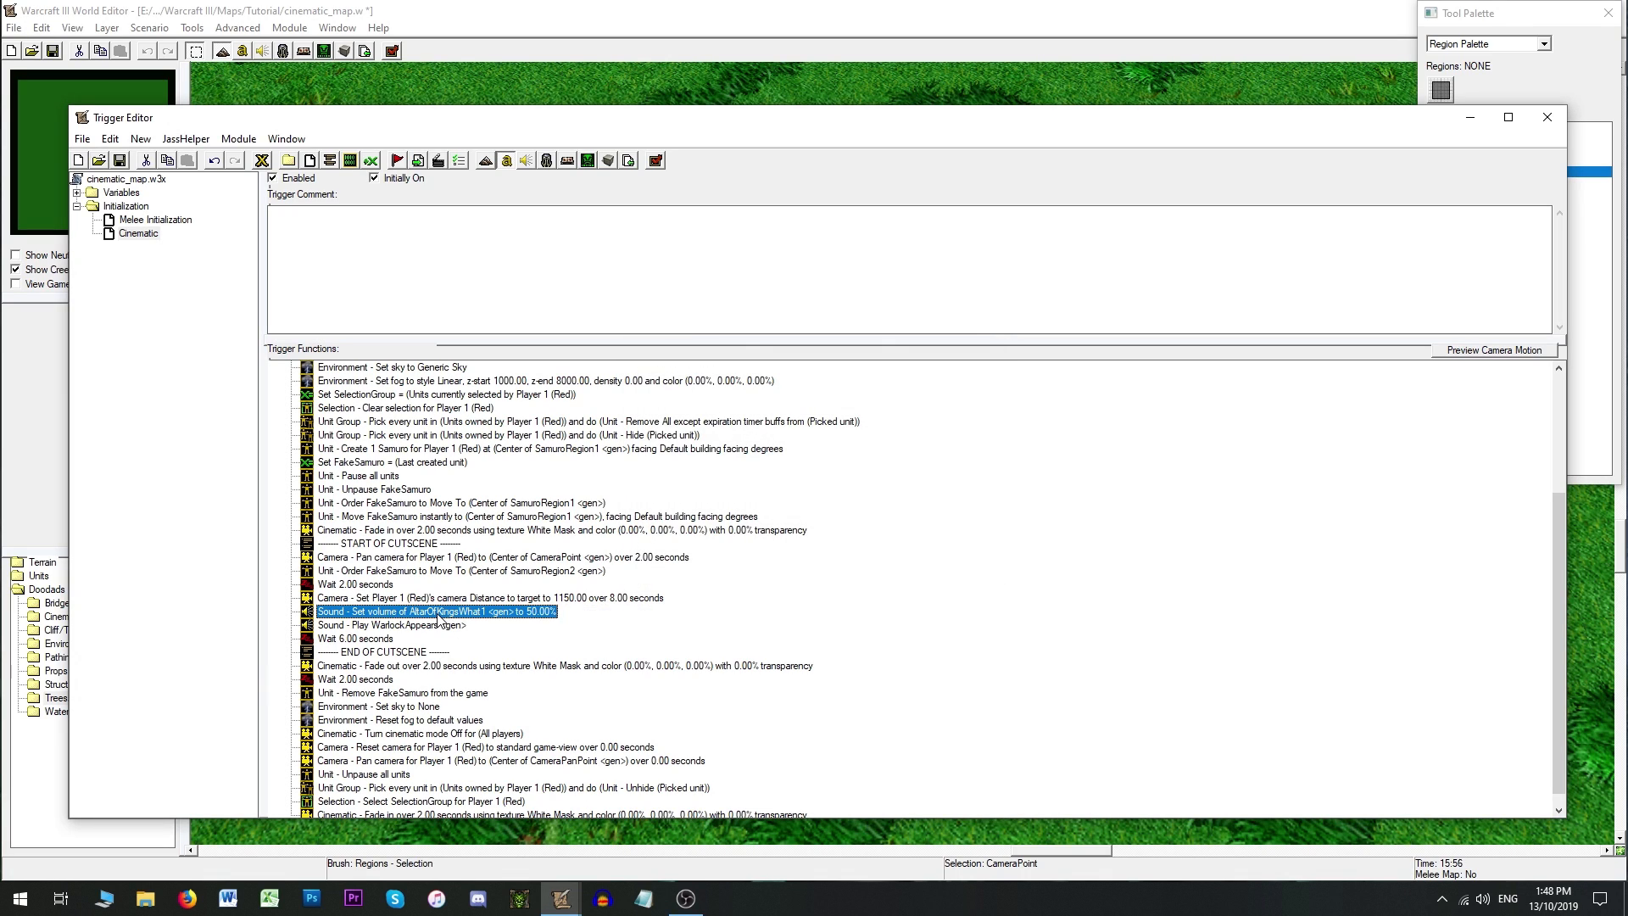
Step: Add a Sound - Play Sound On Unit action below it, playing AltarOfKingsWhat1 attached to the FakeSamuro variable
{"action": "left_click", "coordinate": [439, 162]}
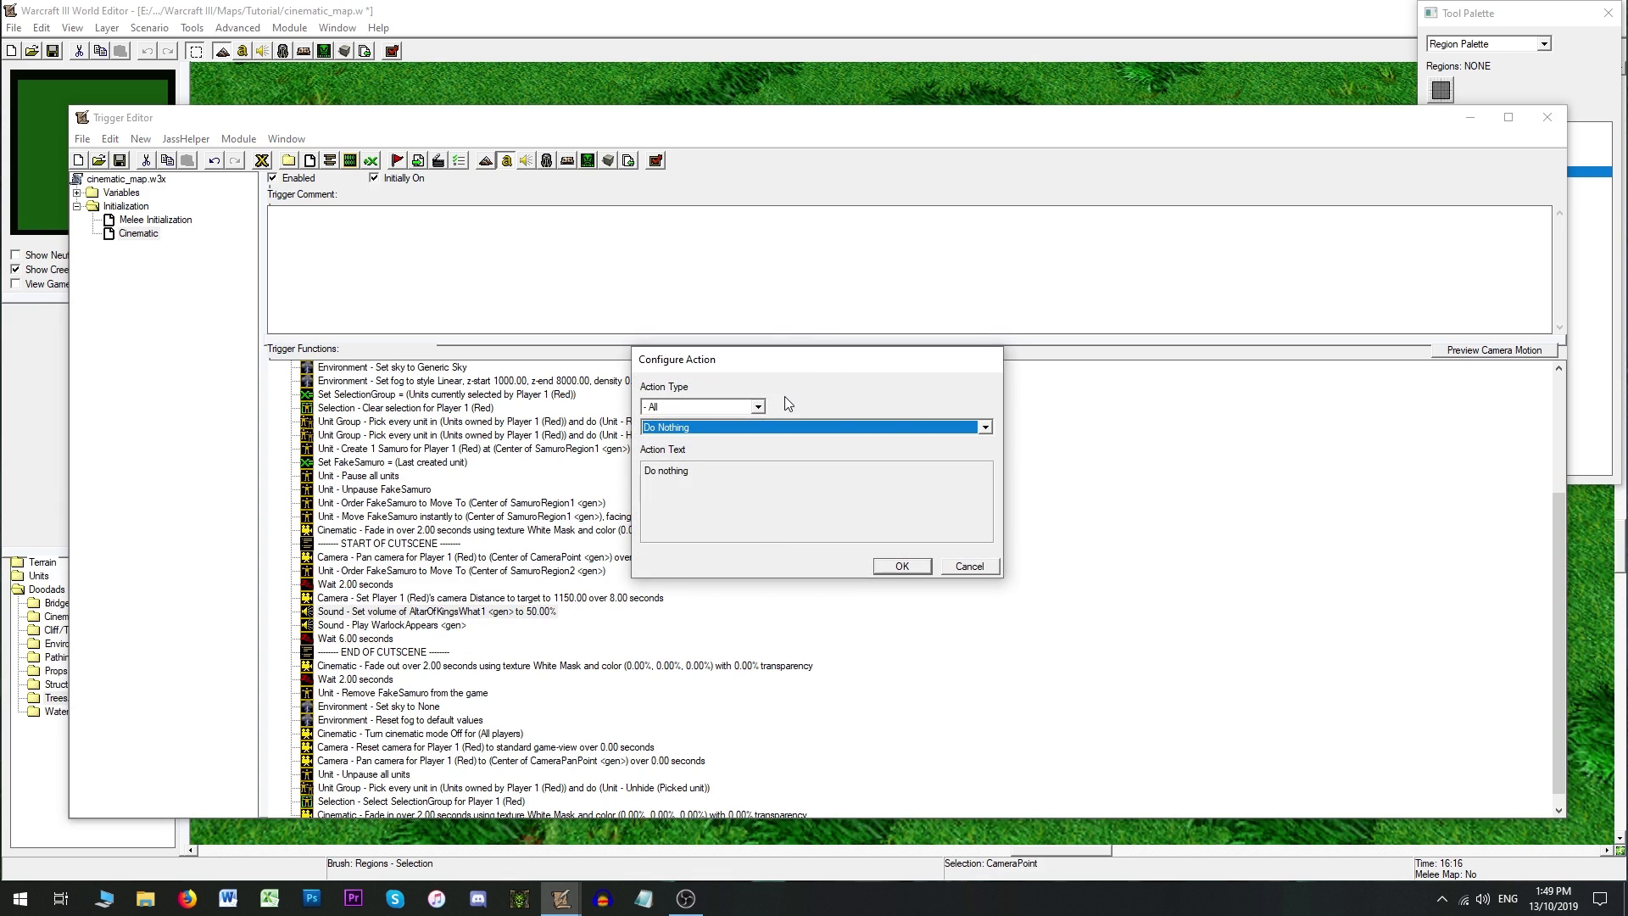
{"action": "left_click", "coordinate": [730, 428]}
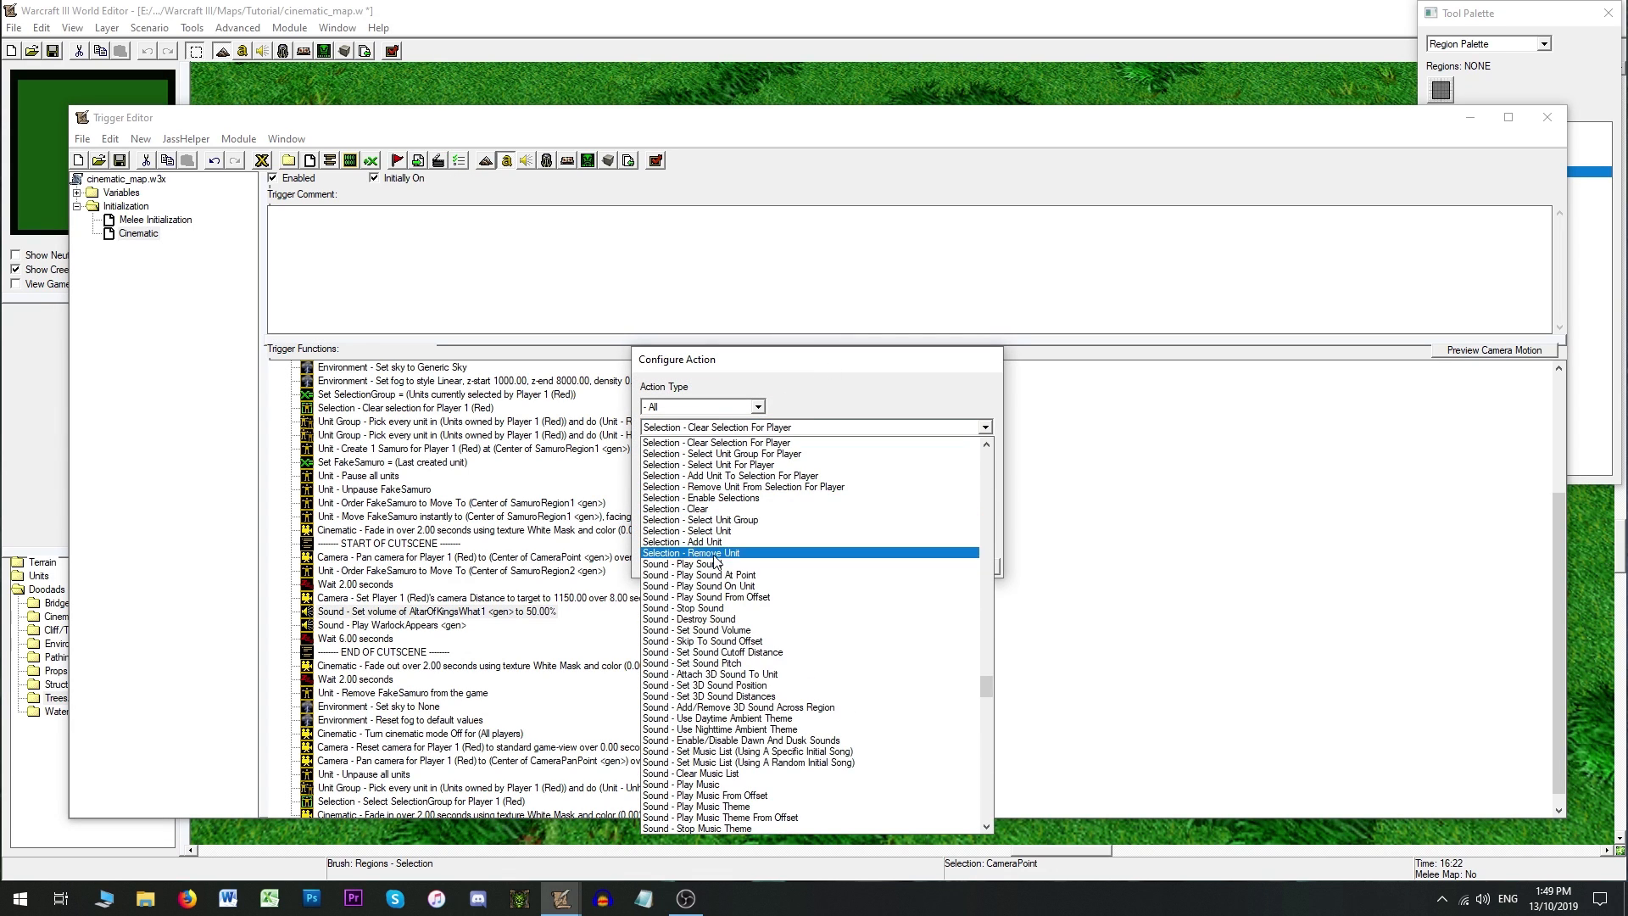
{"action": "left_click", "coordinate": [758, 592]}
{"action": "left_click", "coordinate": [759, 471]}
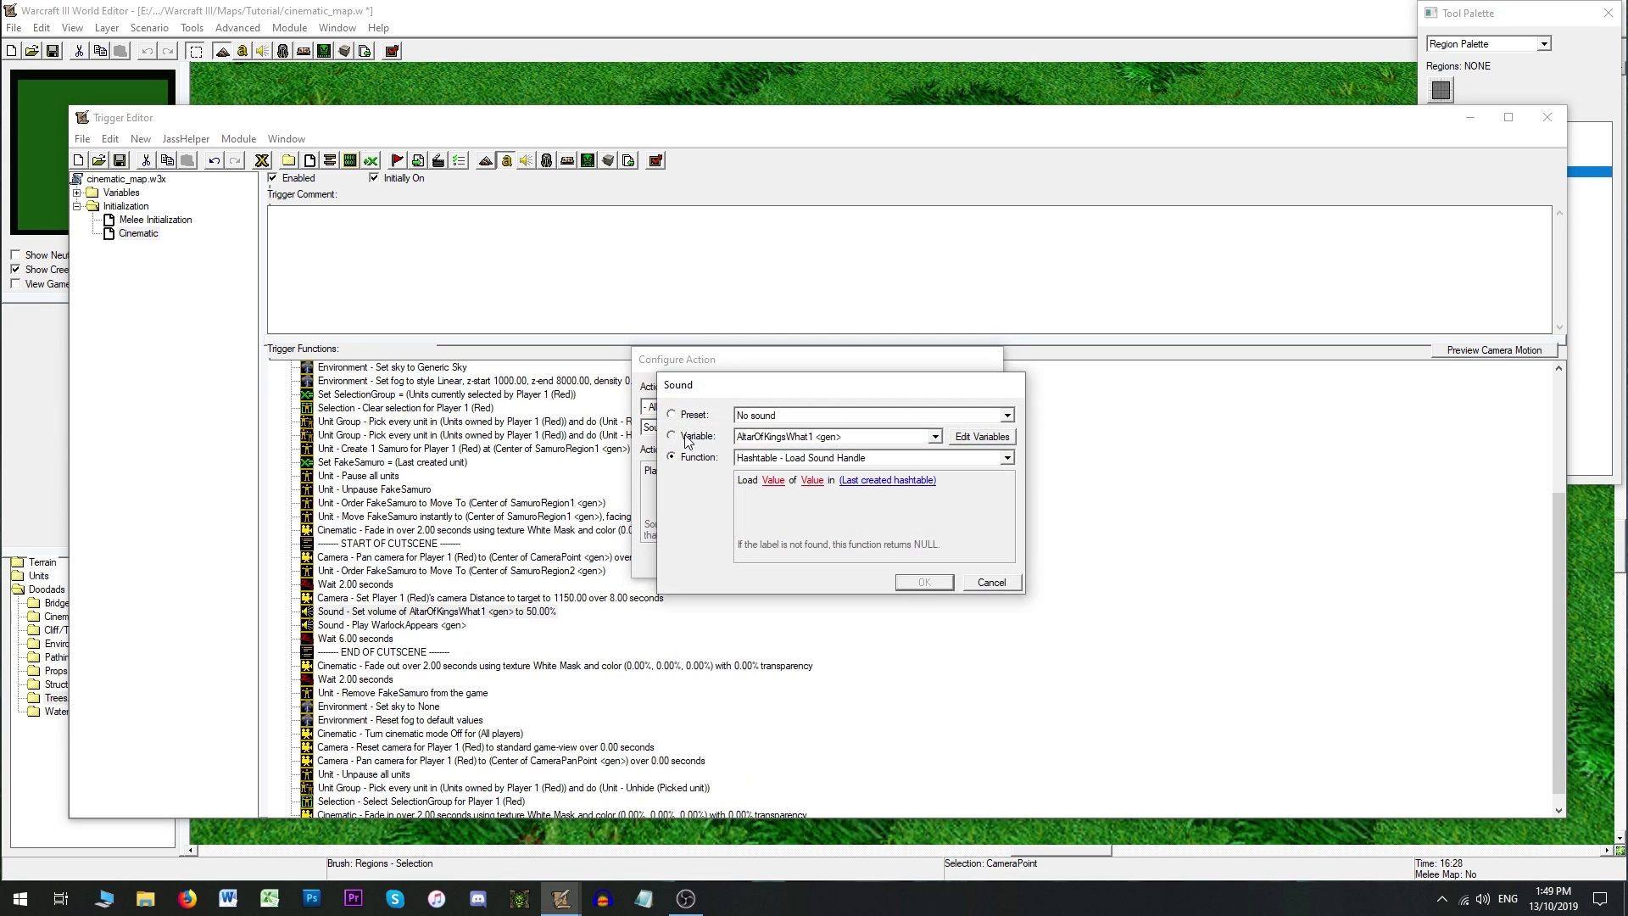
{"action": "left_click", "coordinate": [933, 581]}
{"action": "left_click", "coordinate": [916, 471]}
{"action": "left_click", "coordinate": [691, 437]}
{"action": "left_click", "coordinate": [923, 582]}
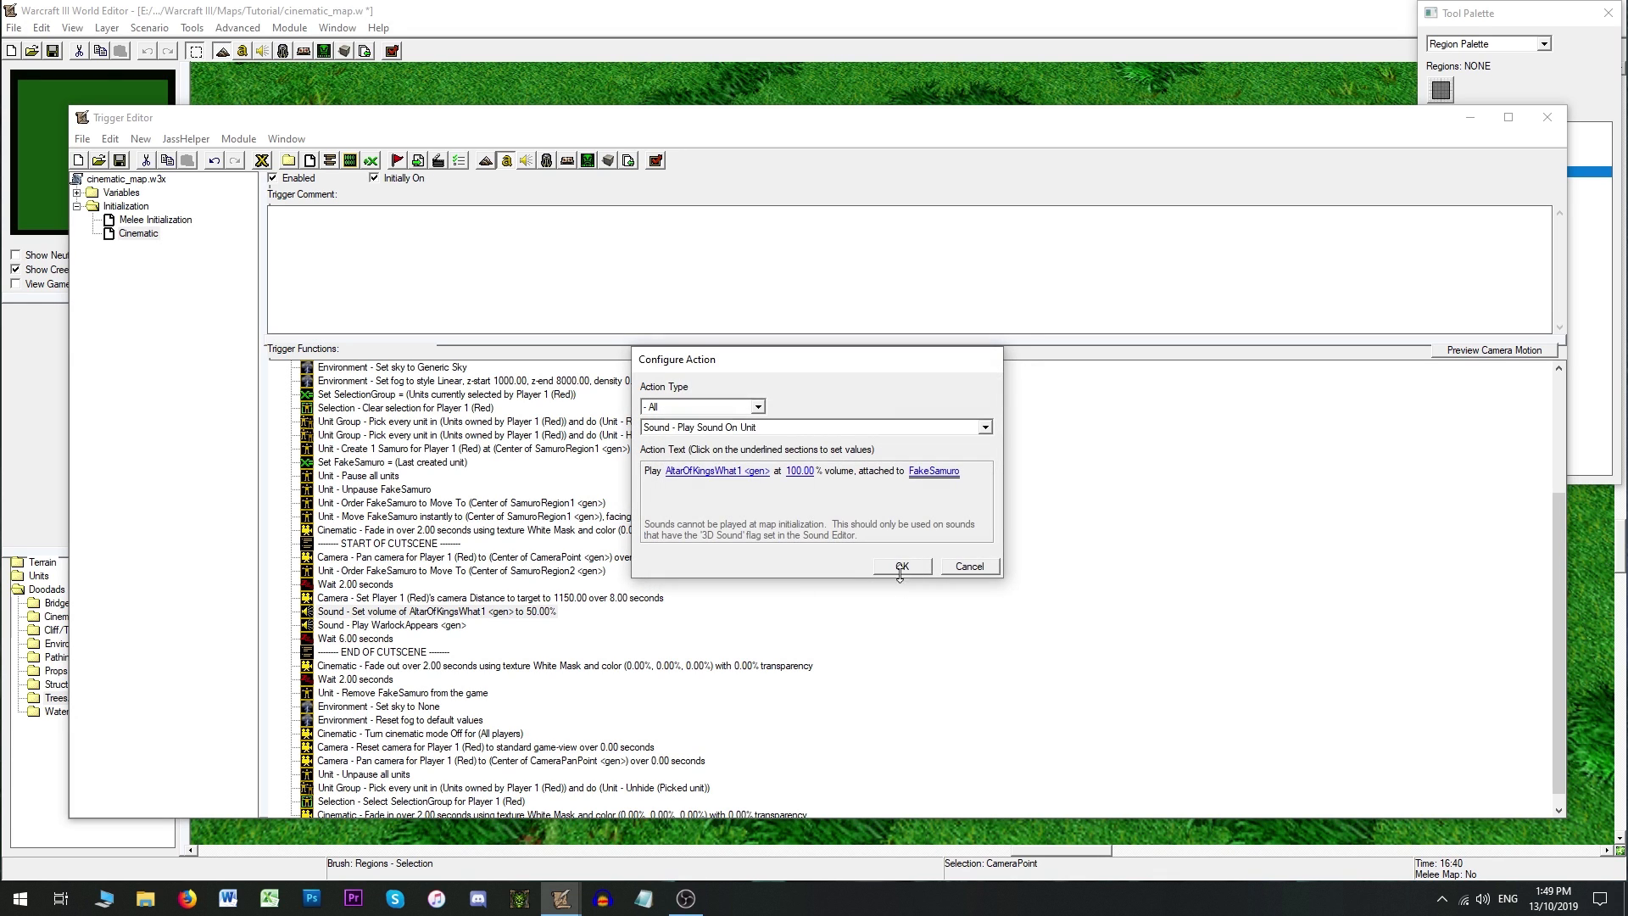
{"action": "left_click", "coordinate": [897, 568]}
{"action": "scroll", "coordinate": [436, 576], "scroll_direction": "down", "scroll_amount": 1}
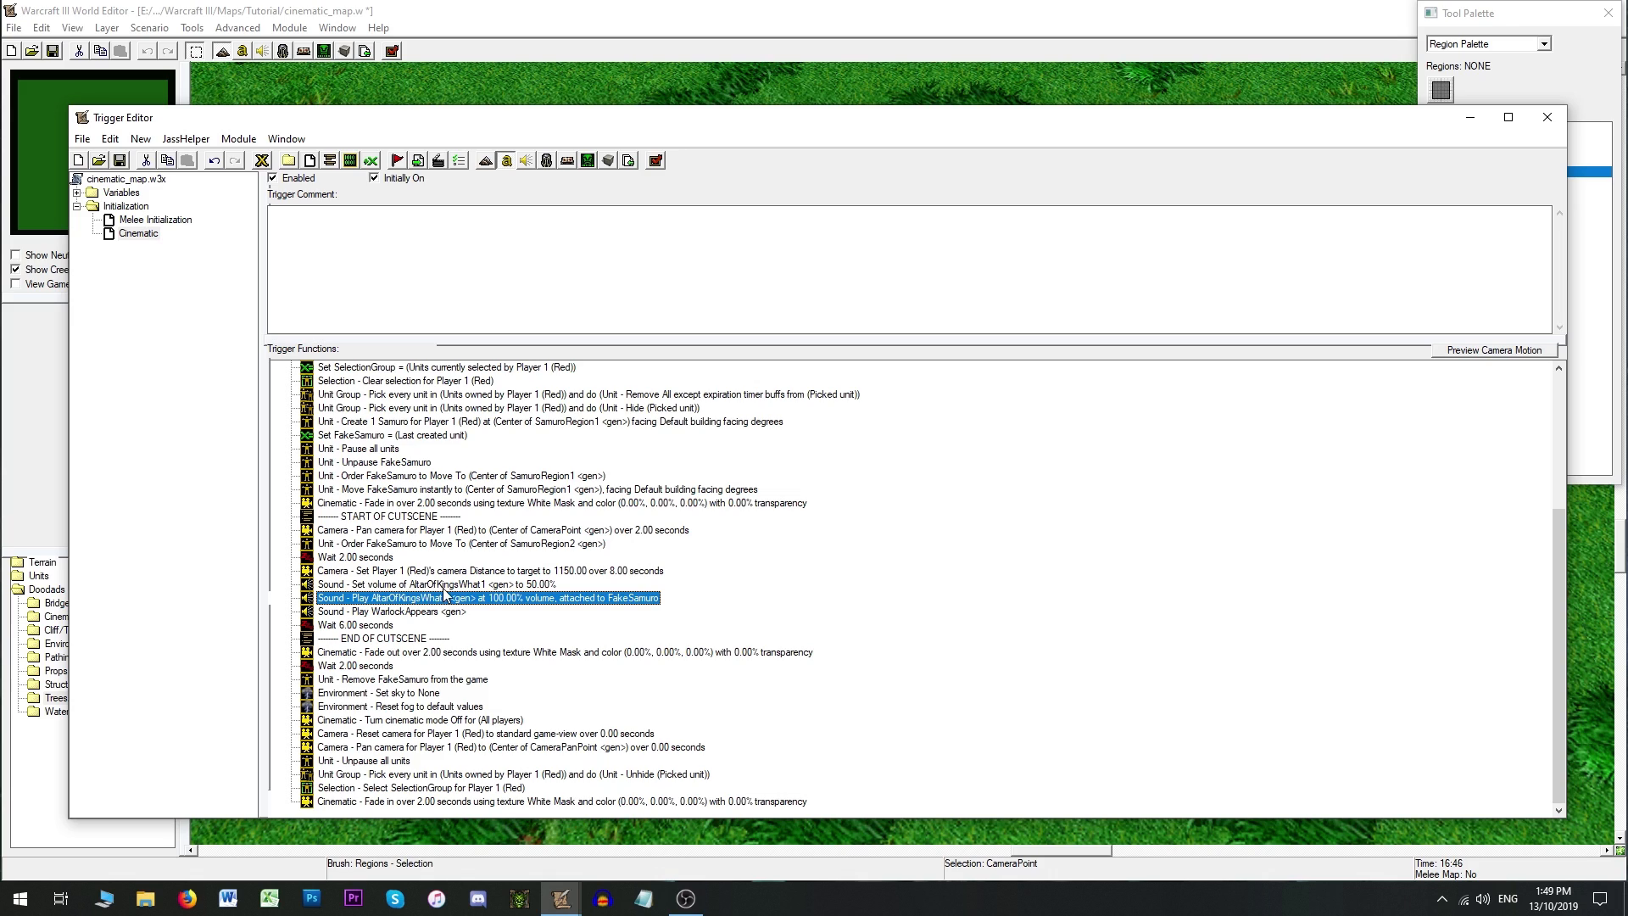
Step: Delete the AltarOfKingsWhat1 volume and play actions from the Cinematic trigger
{"action": "left_click", "coordinate": [437, 585], "text": "shift"}
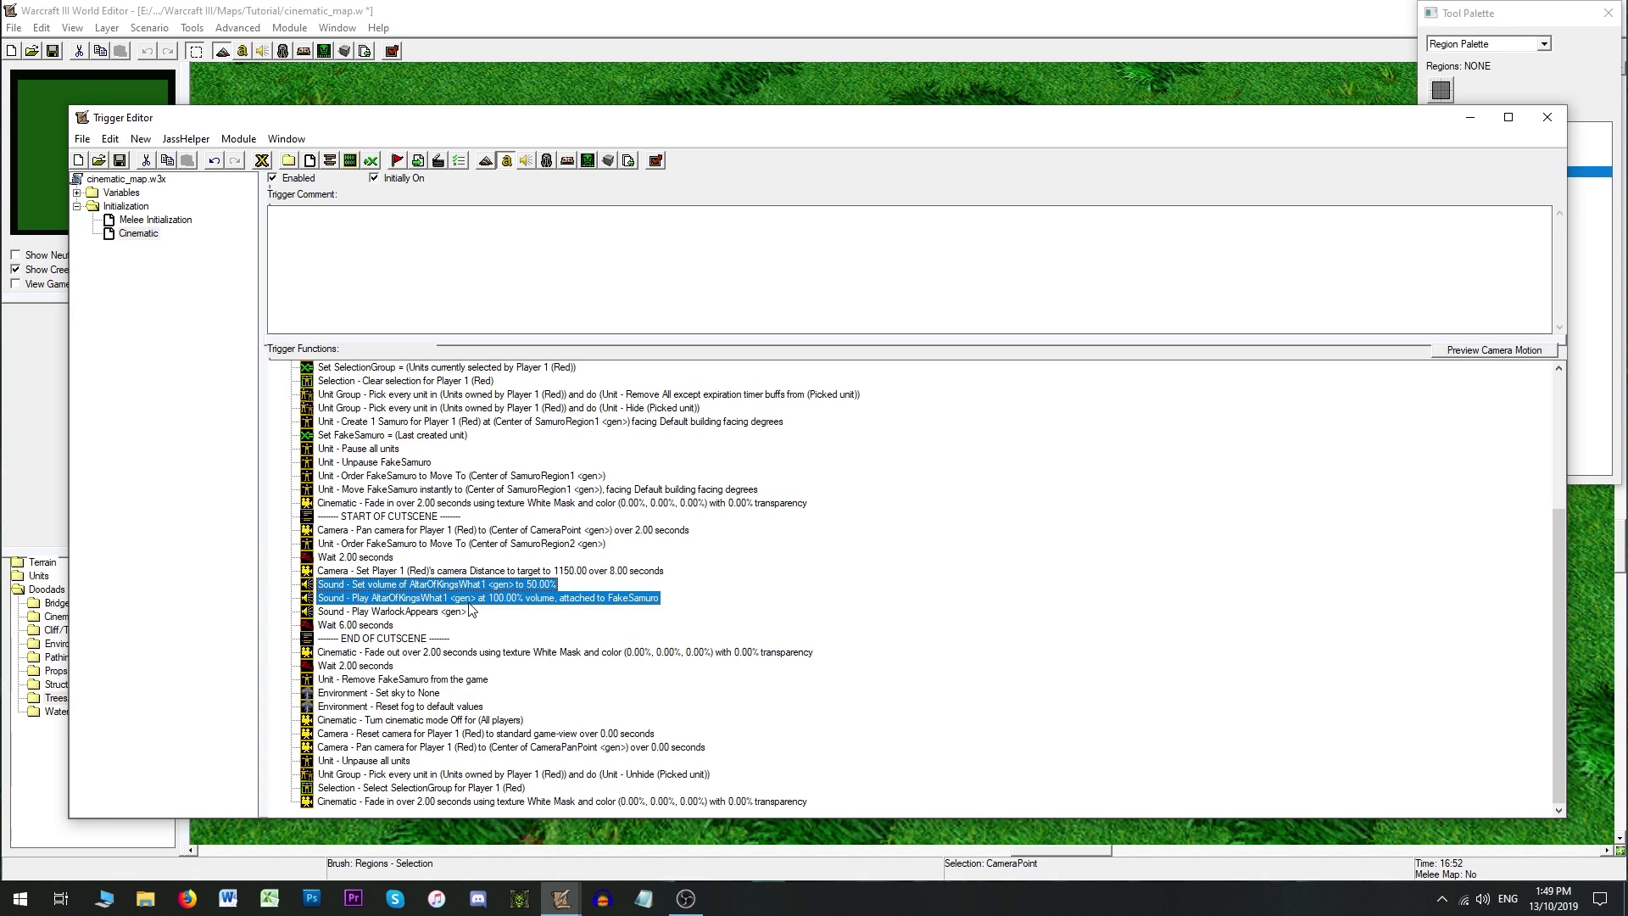
{"action": "left_click", "coordinate": [434, 614]}
{"action": "left_click_drag", "start_coordinate": [440, 600], "coordinate": [481, 585]}
{"action": "left_click", "coordinate": [473, 598]}
{"action": "key", "text": "Delete"}
{"action": "key", "text": "Delete"}
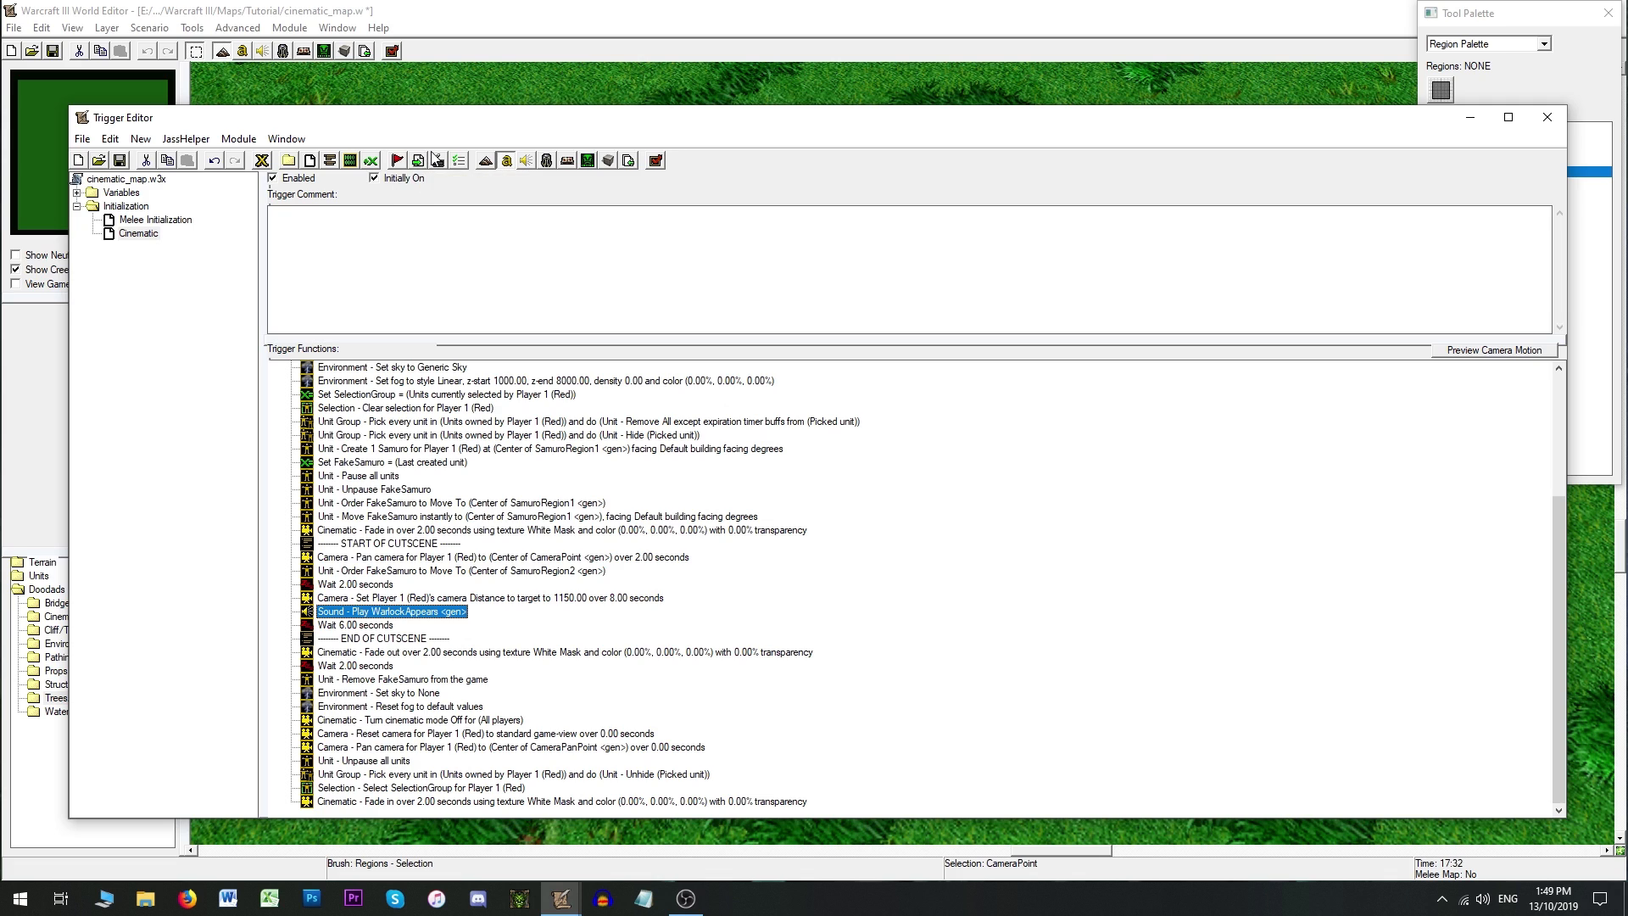
Step: Start a new trigger action and examine the Set Sound Cutoff Distance, Set Sound Pitch and Set 3D Sound Position options
{"action": "left_click", "coordinate": [436, 160]}
{"action": "left_click", "coordinate": [746, 426]}
{"action": "scroll", "coordinate": [795, 488], "scroll_direction": "down", "scroll_amount": 3}
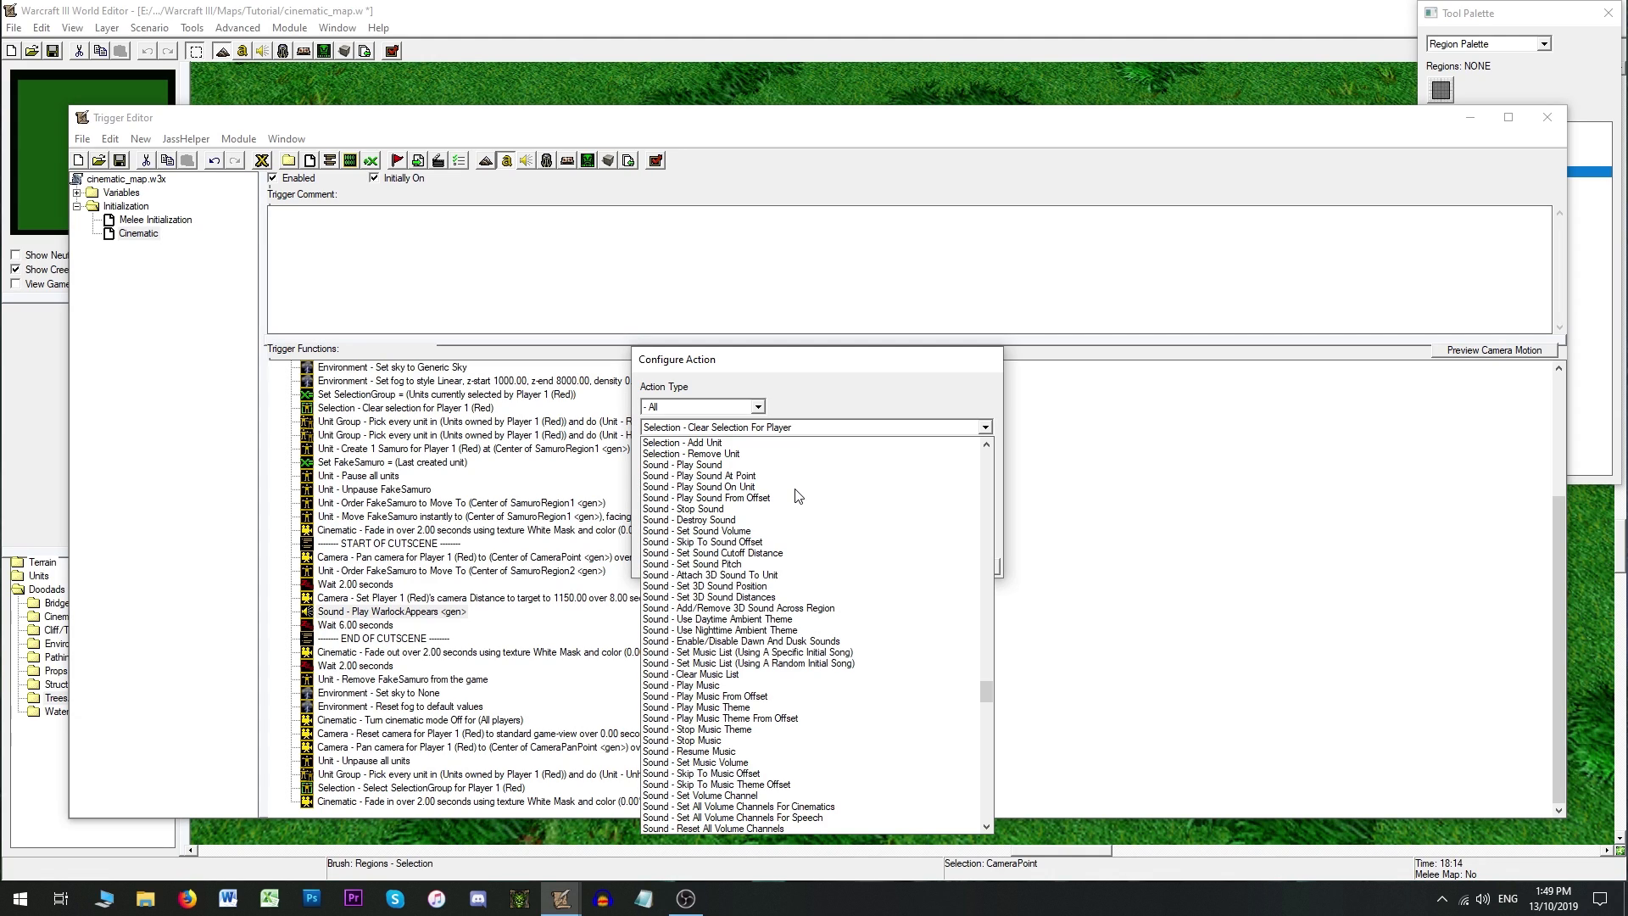
{"action": "left_click", "coordinate": [755, 553]}
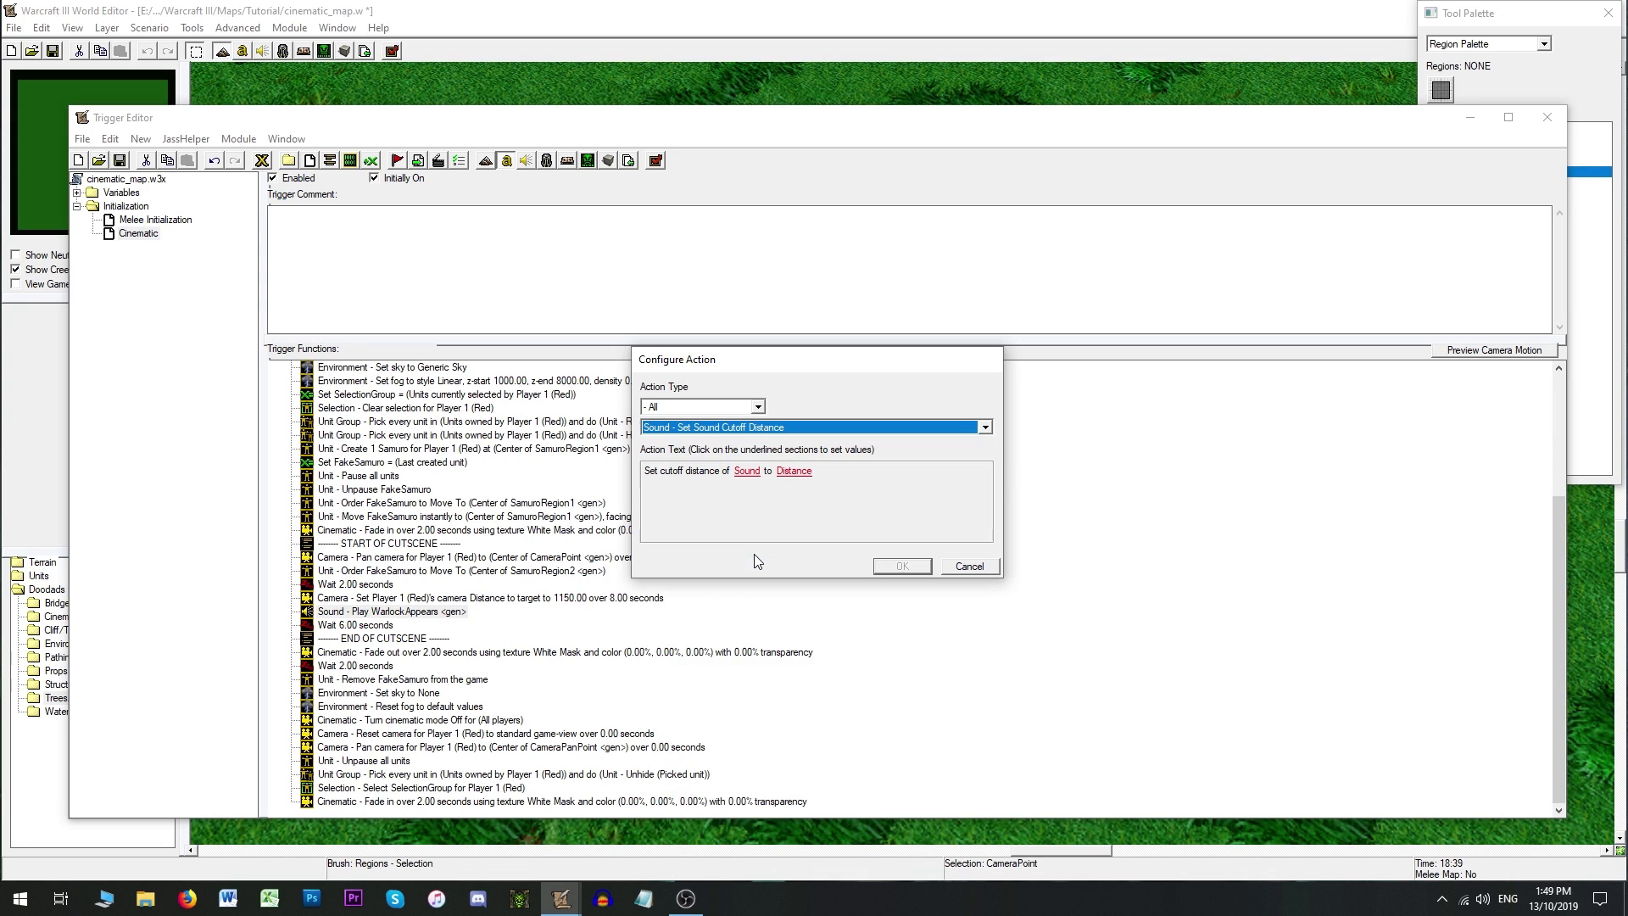
{"action": "left_click", "coordinate": [767, 434]}
{"action": "left_click", "coordinate": [752, 453]}
{"action": "left_click", "coordinate": [755, 429]}
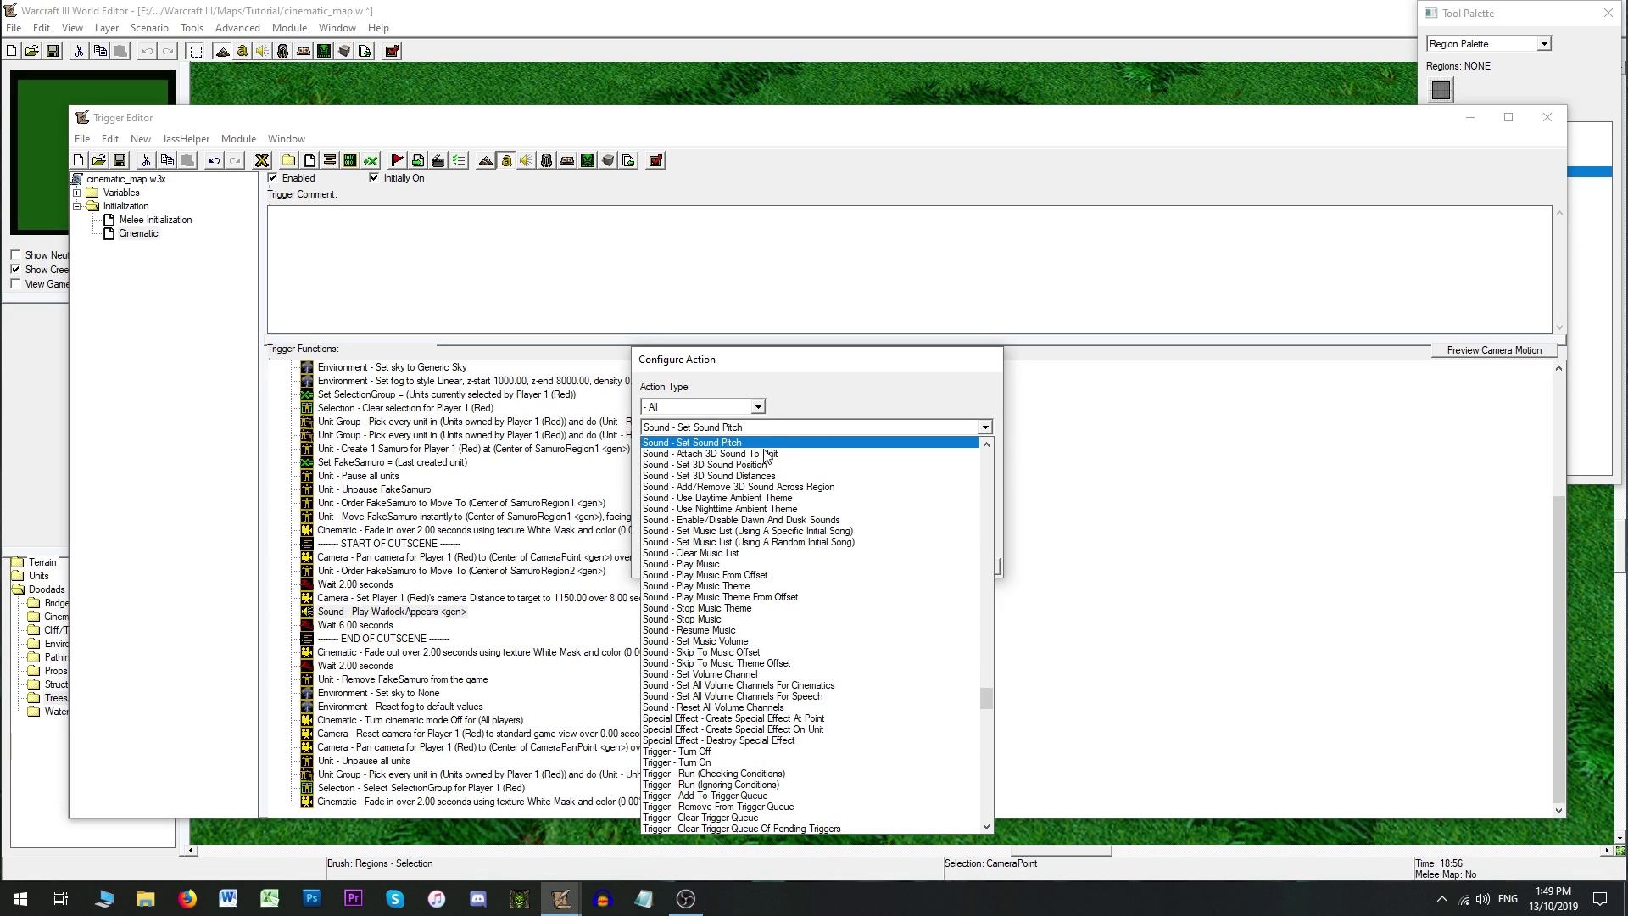
{"action": "left_click", "coordinate": [760, 464]}
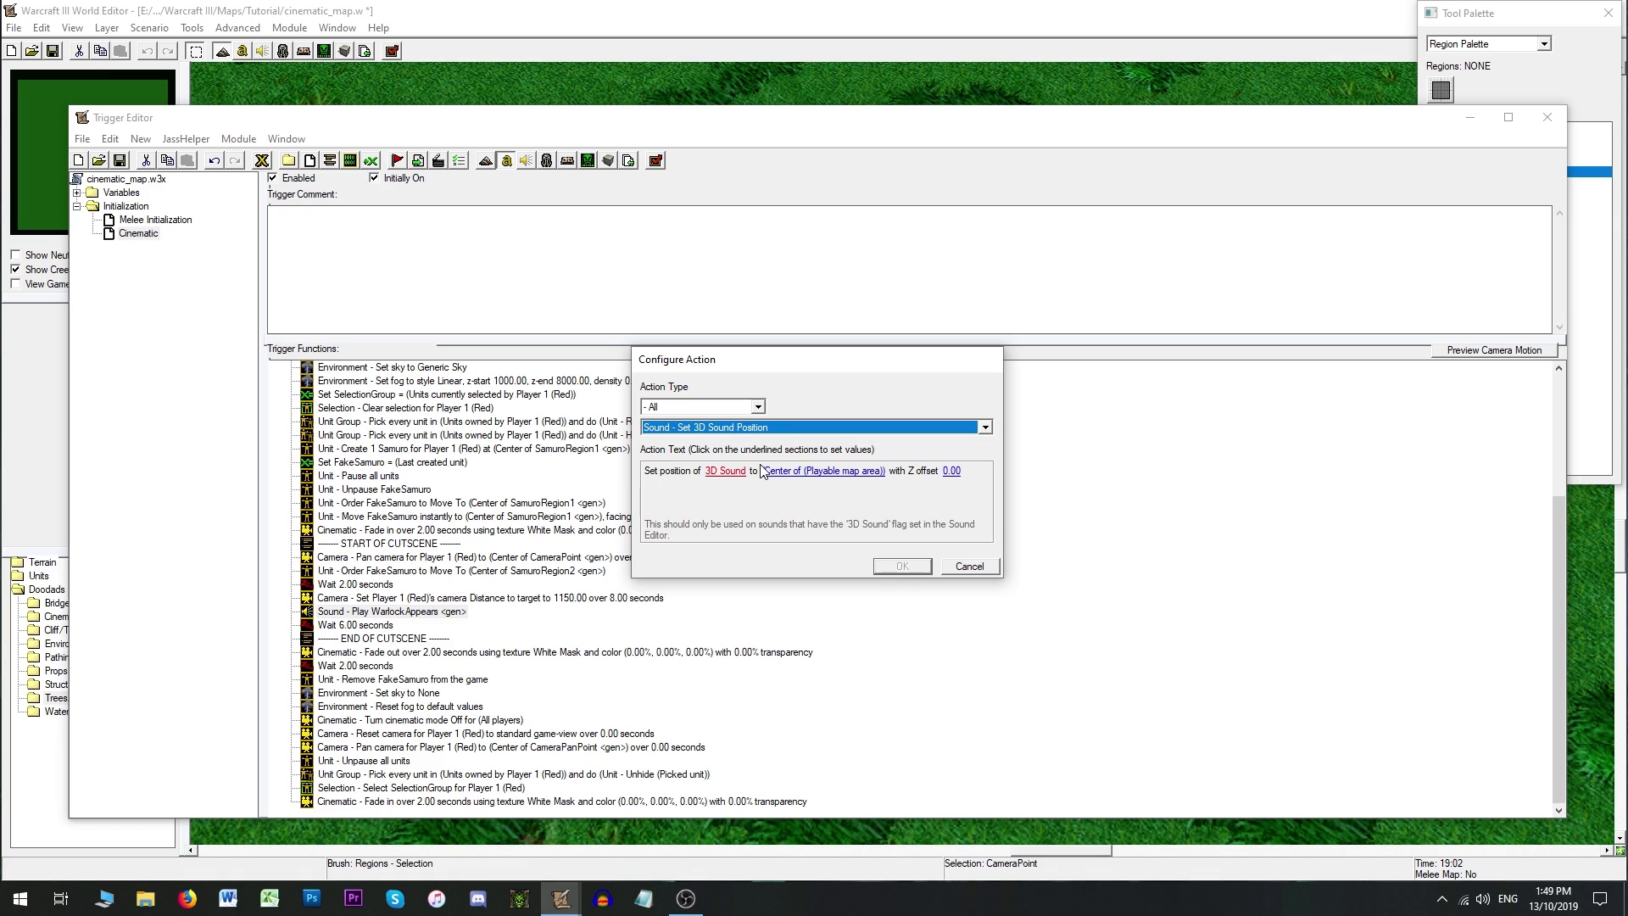
Step: Look through the other sound actions, including Add/Remove 3D Sound Across Region, and discard the new action
{"action": "left_click", "coordinate": [766, 431]}
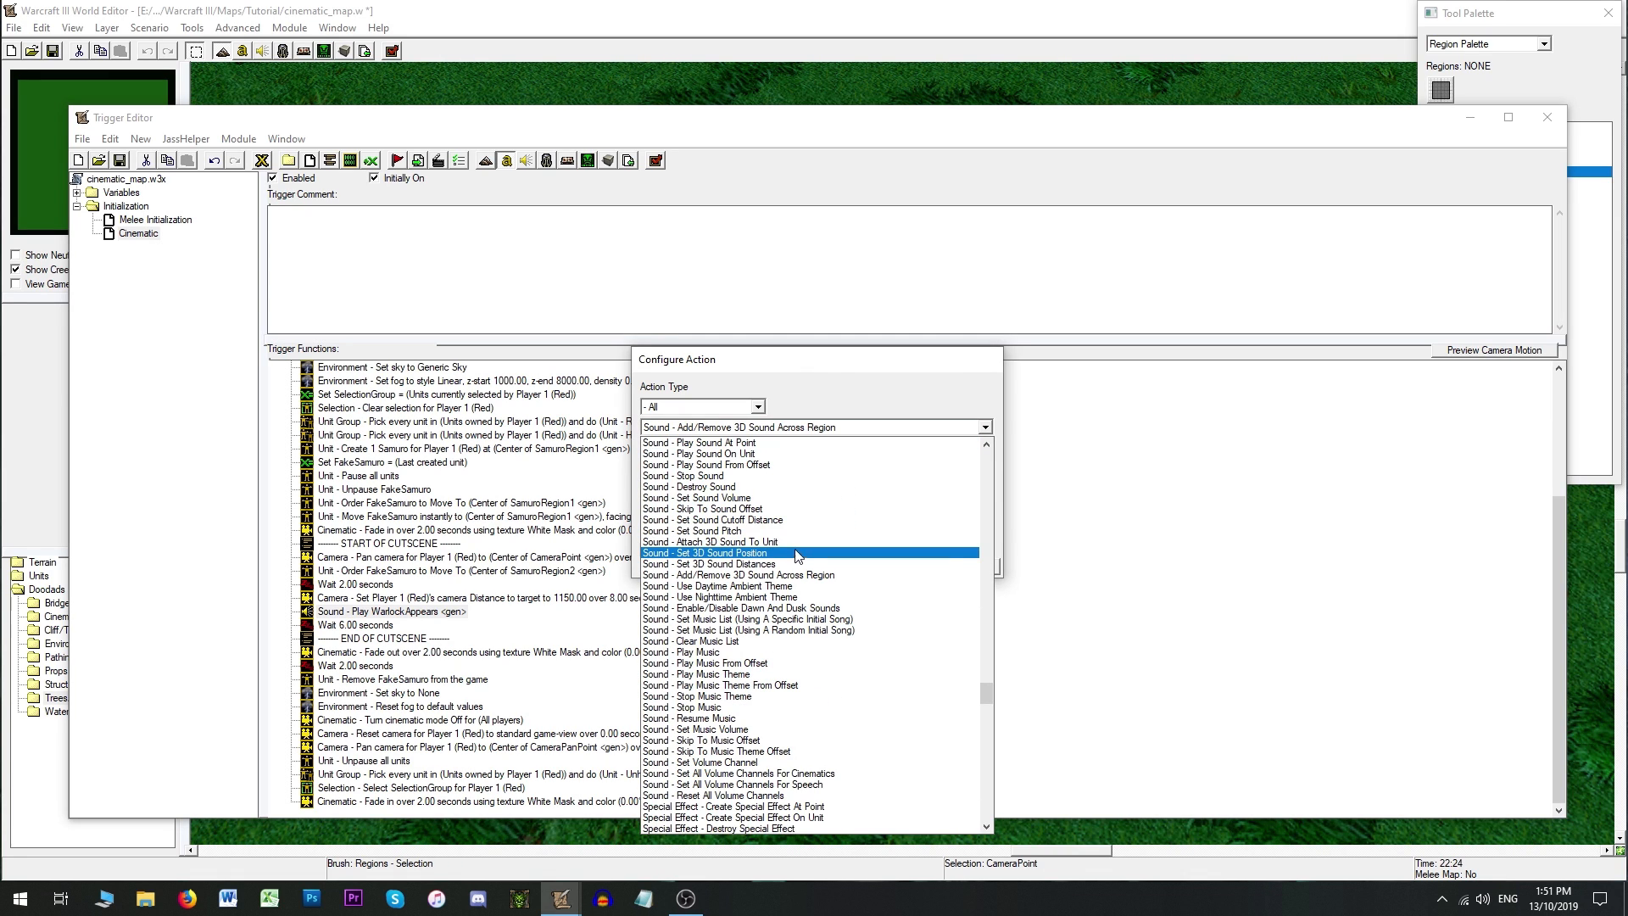
{"action": "scroll", "coordinate": [803, 558], "scroll_direction": "up", "scroll_amount": 2}
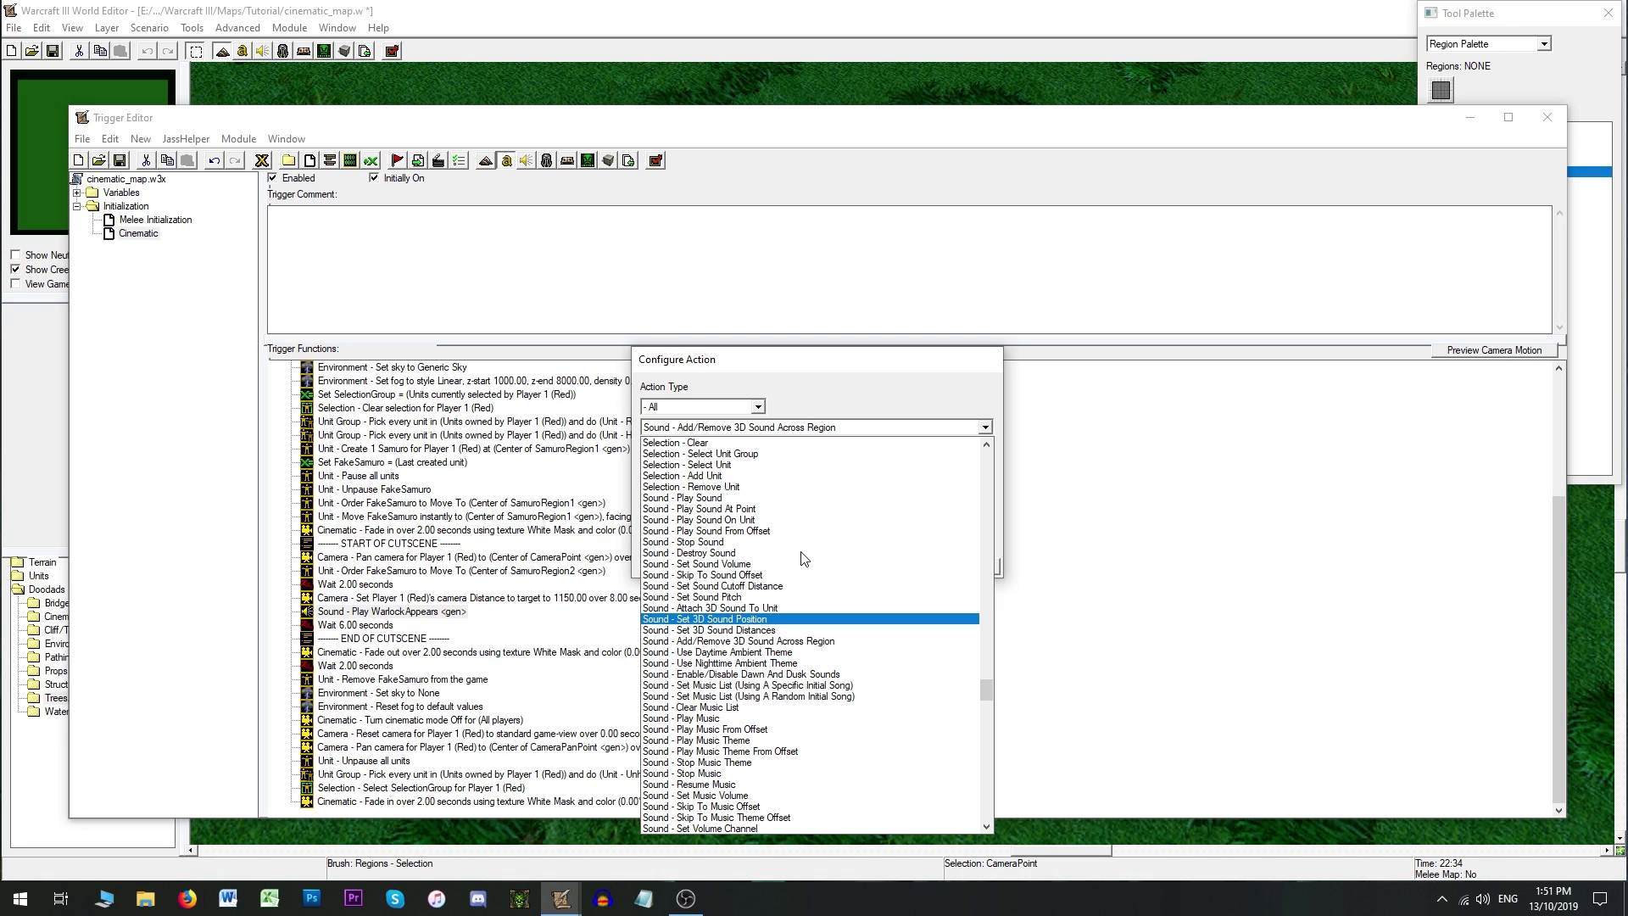
{"action": "scroll", "coordinate": [803, 558], "scroll_direction": "down", "scroll_amount": 1}
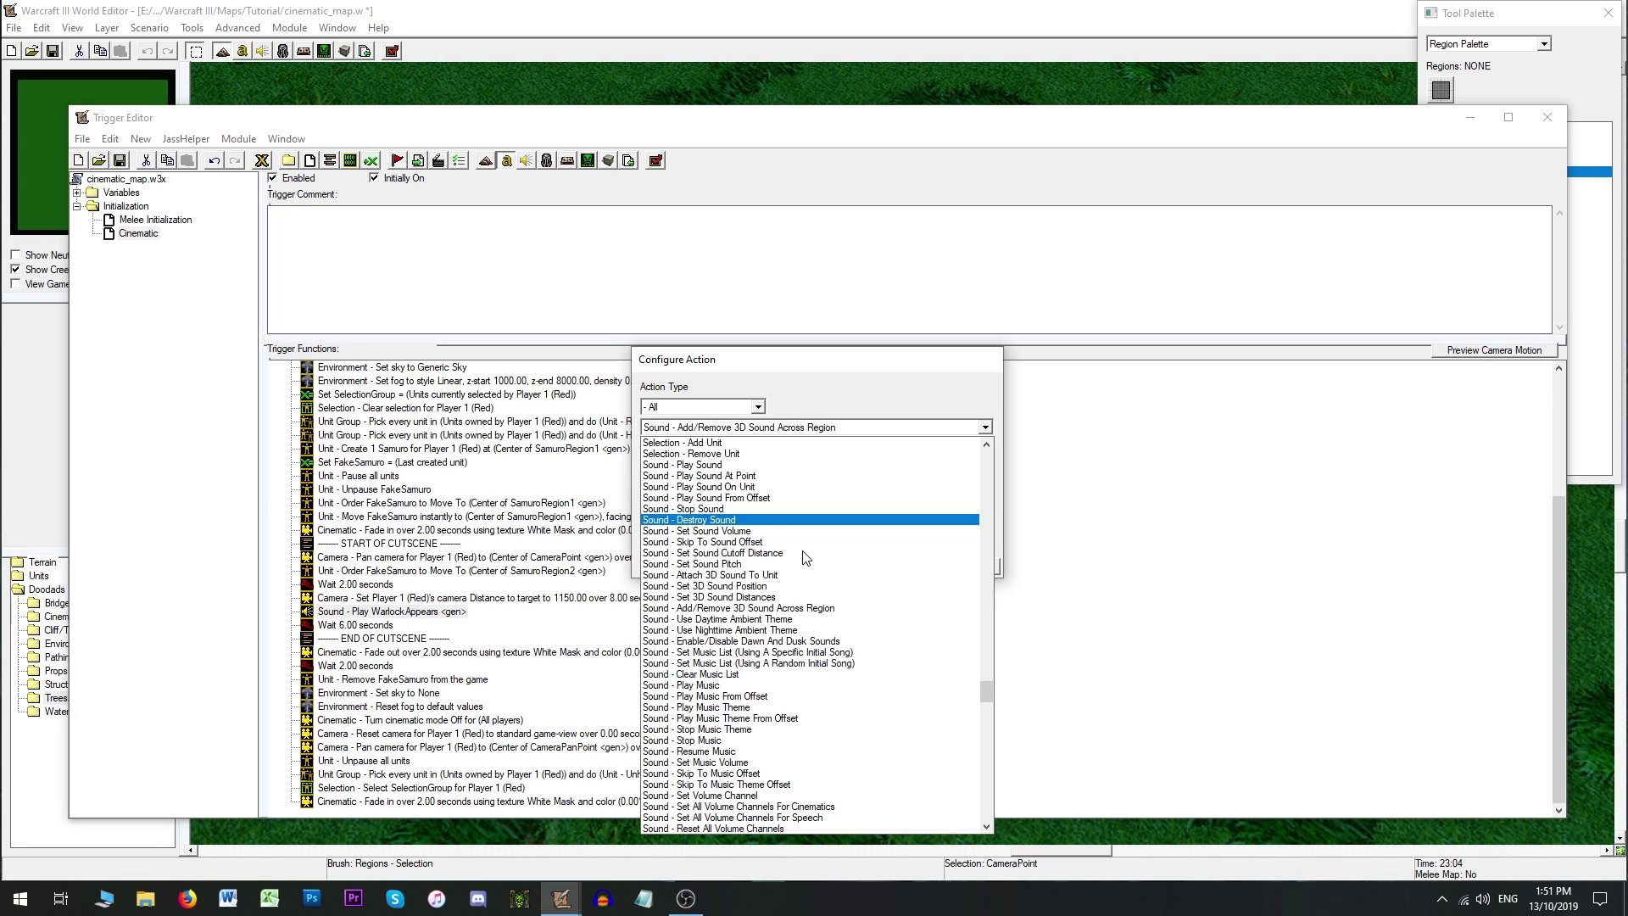
{"action": "left_click", "coordinate": [822, 380]}
{"action": "left_click", "coordinate": [963, 569]}
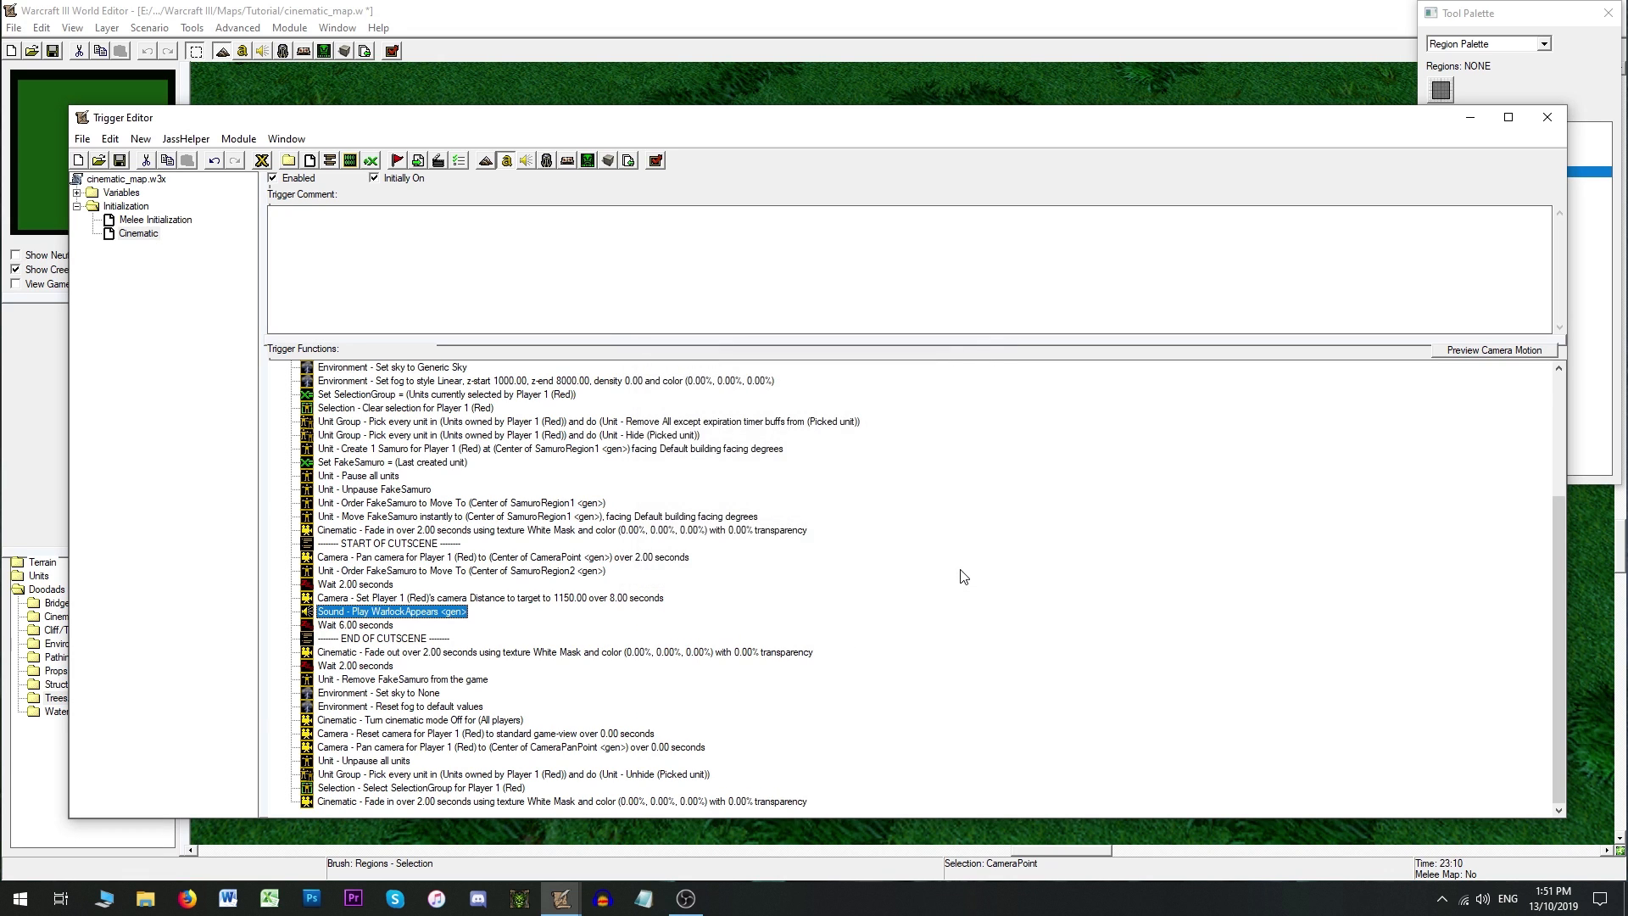
Step: In the Import Manager, remove the war3mapImported\ prefix from the full path of RainOfFireLoop1.wav
{"action": "left_click", "coordinate": [366, 52]}
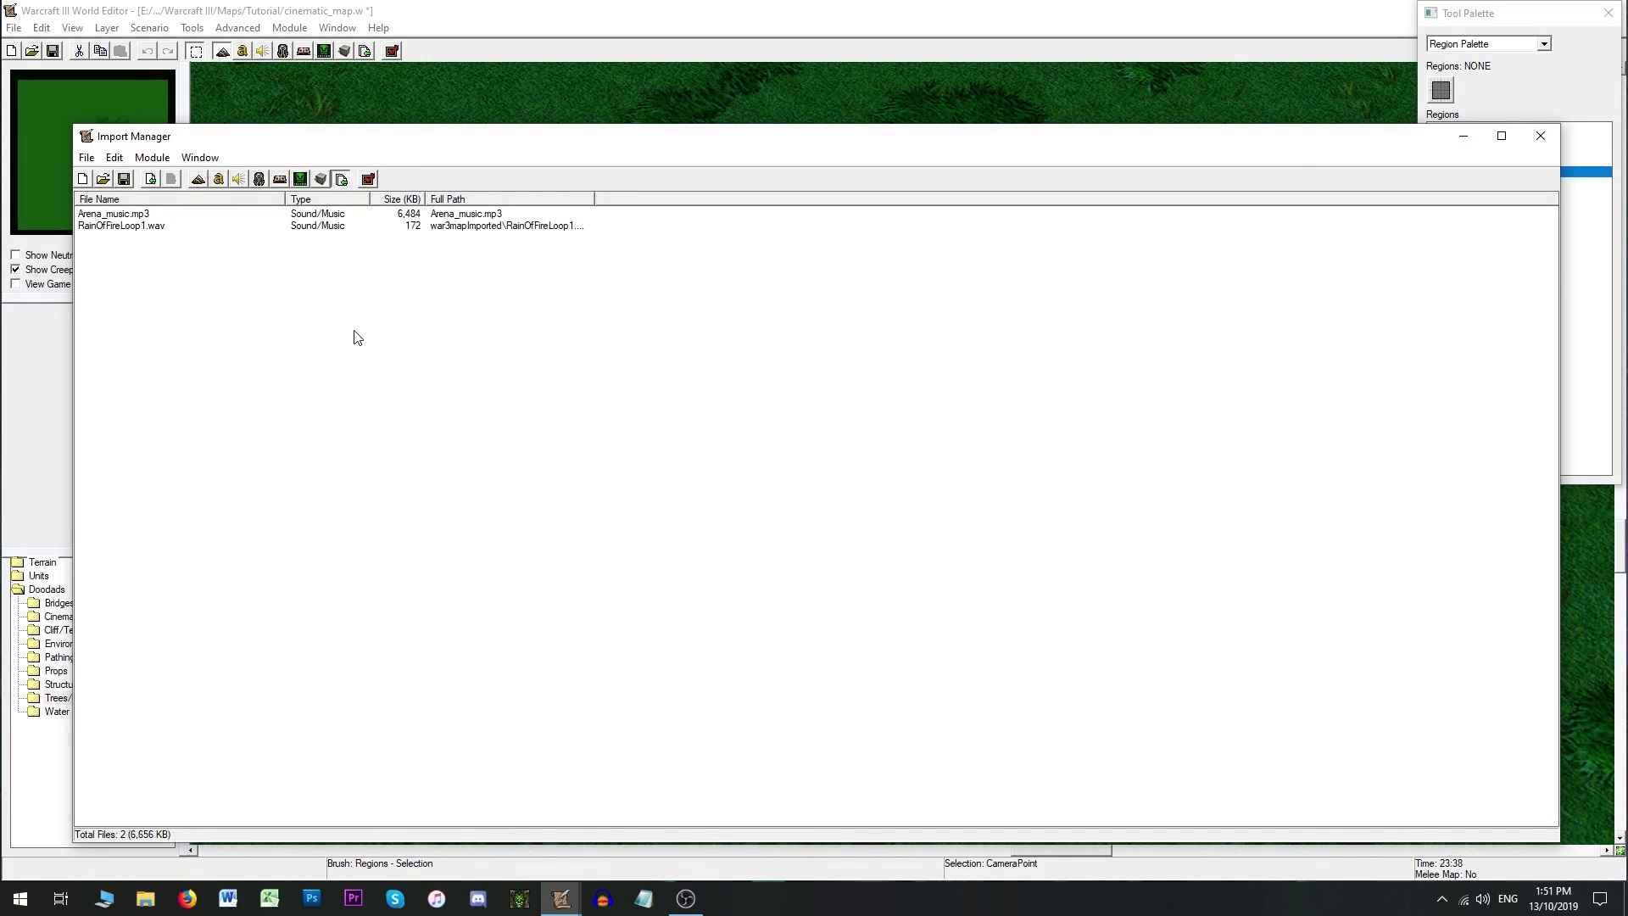
{"action": "right_click", "coordinate": [312, 335]}
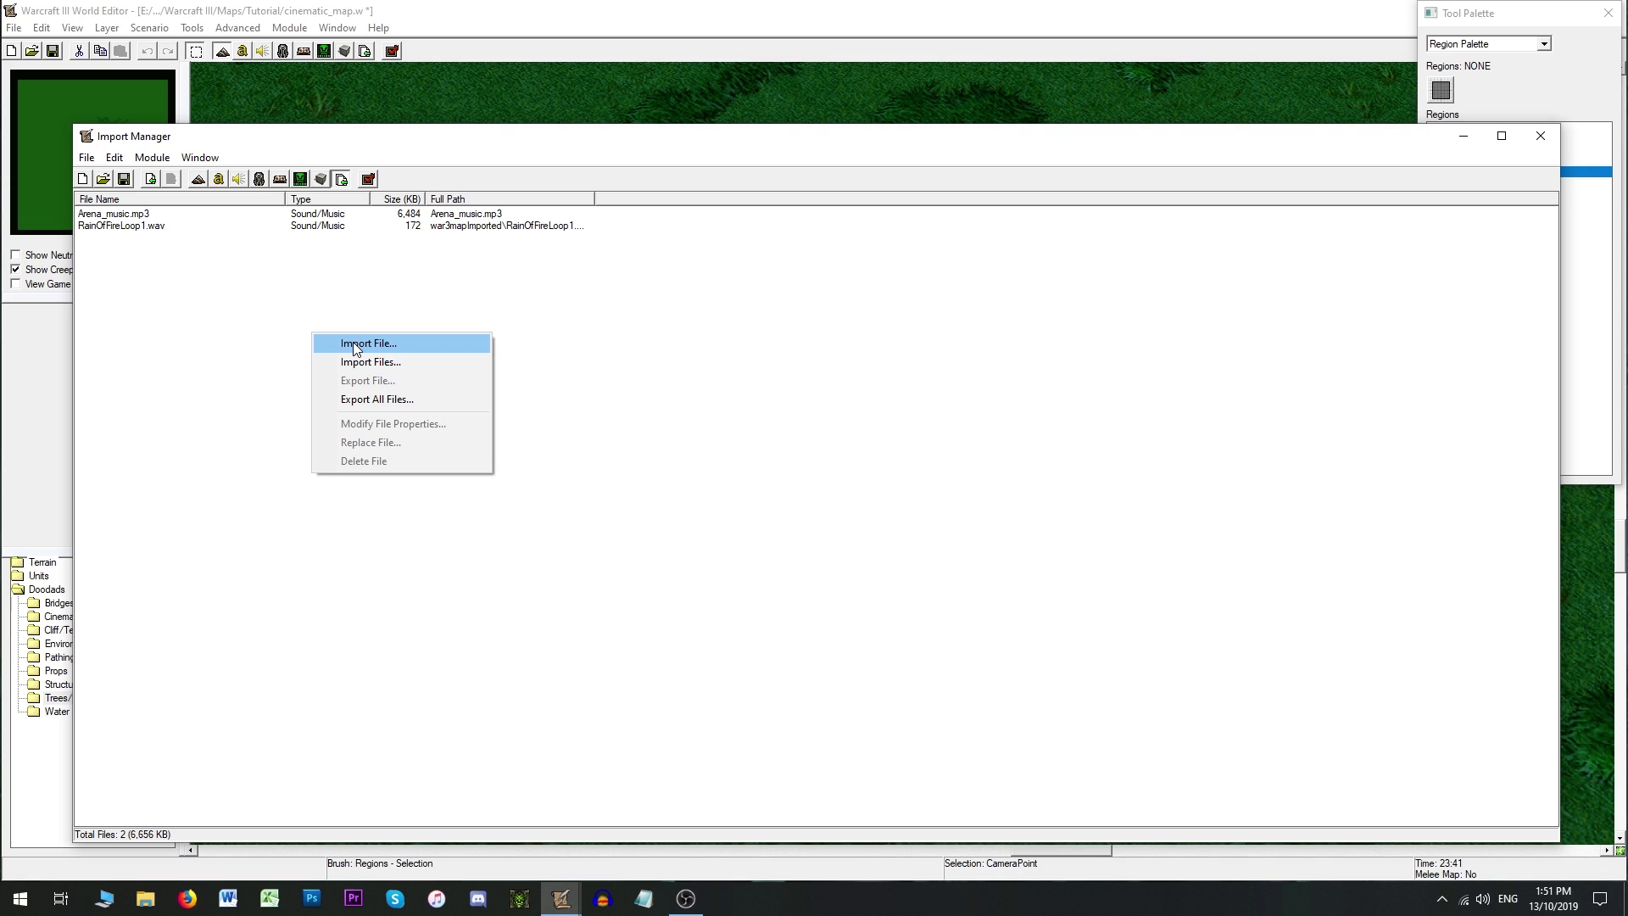
{"action": "left_click", "coordinate": [421, 295]}
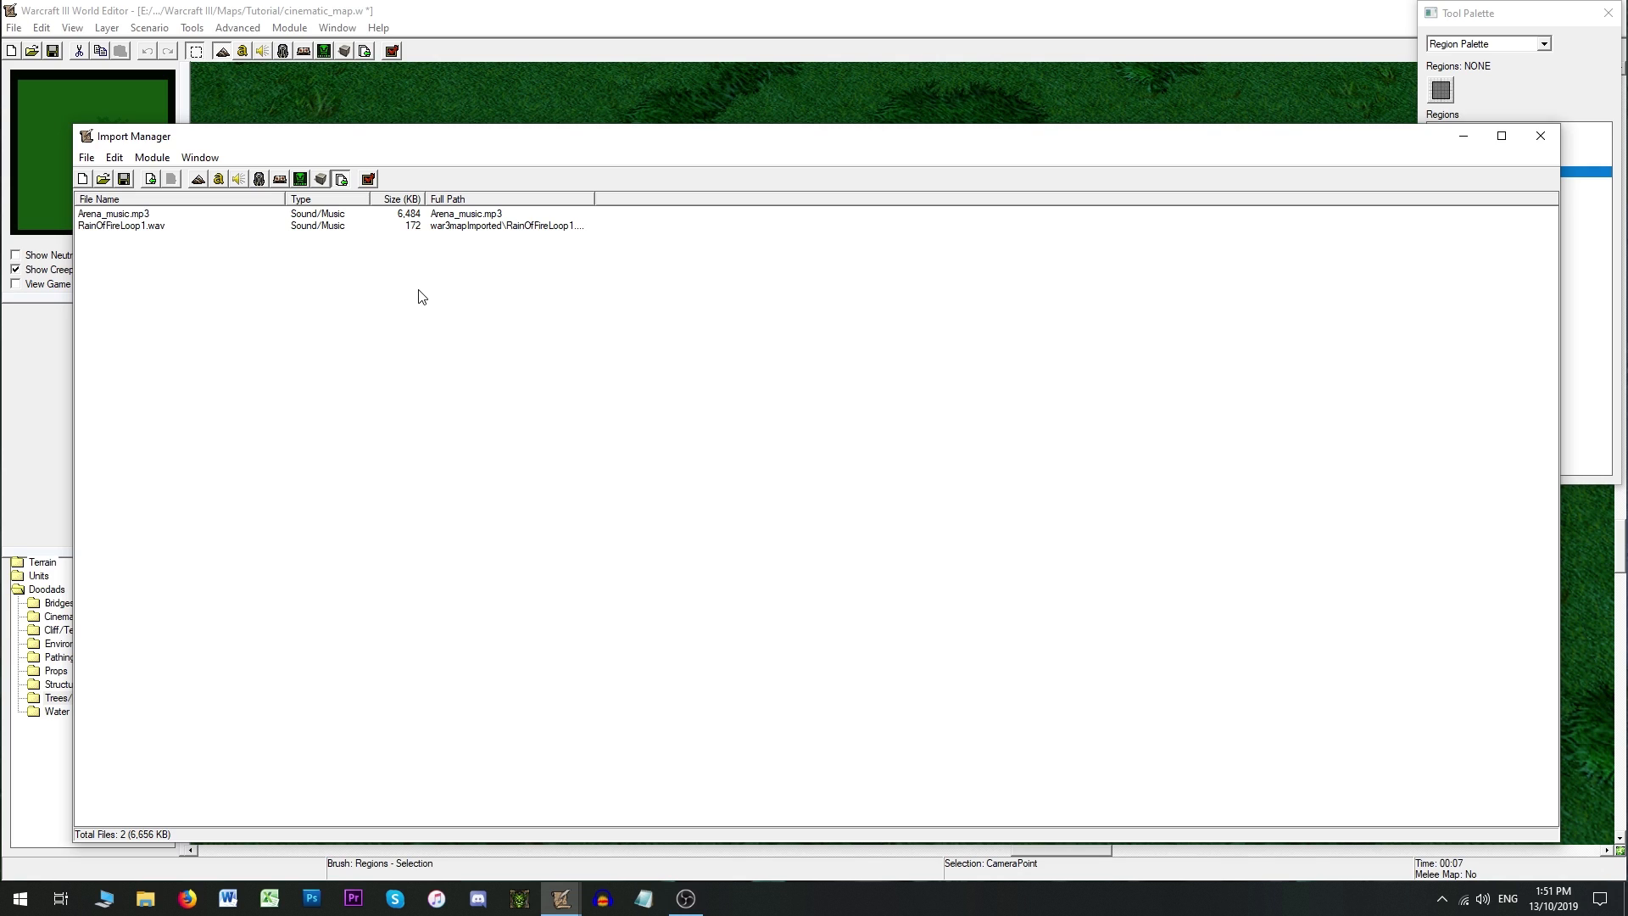
{"action": "left_click", "coordinate": [177, 228]}
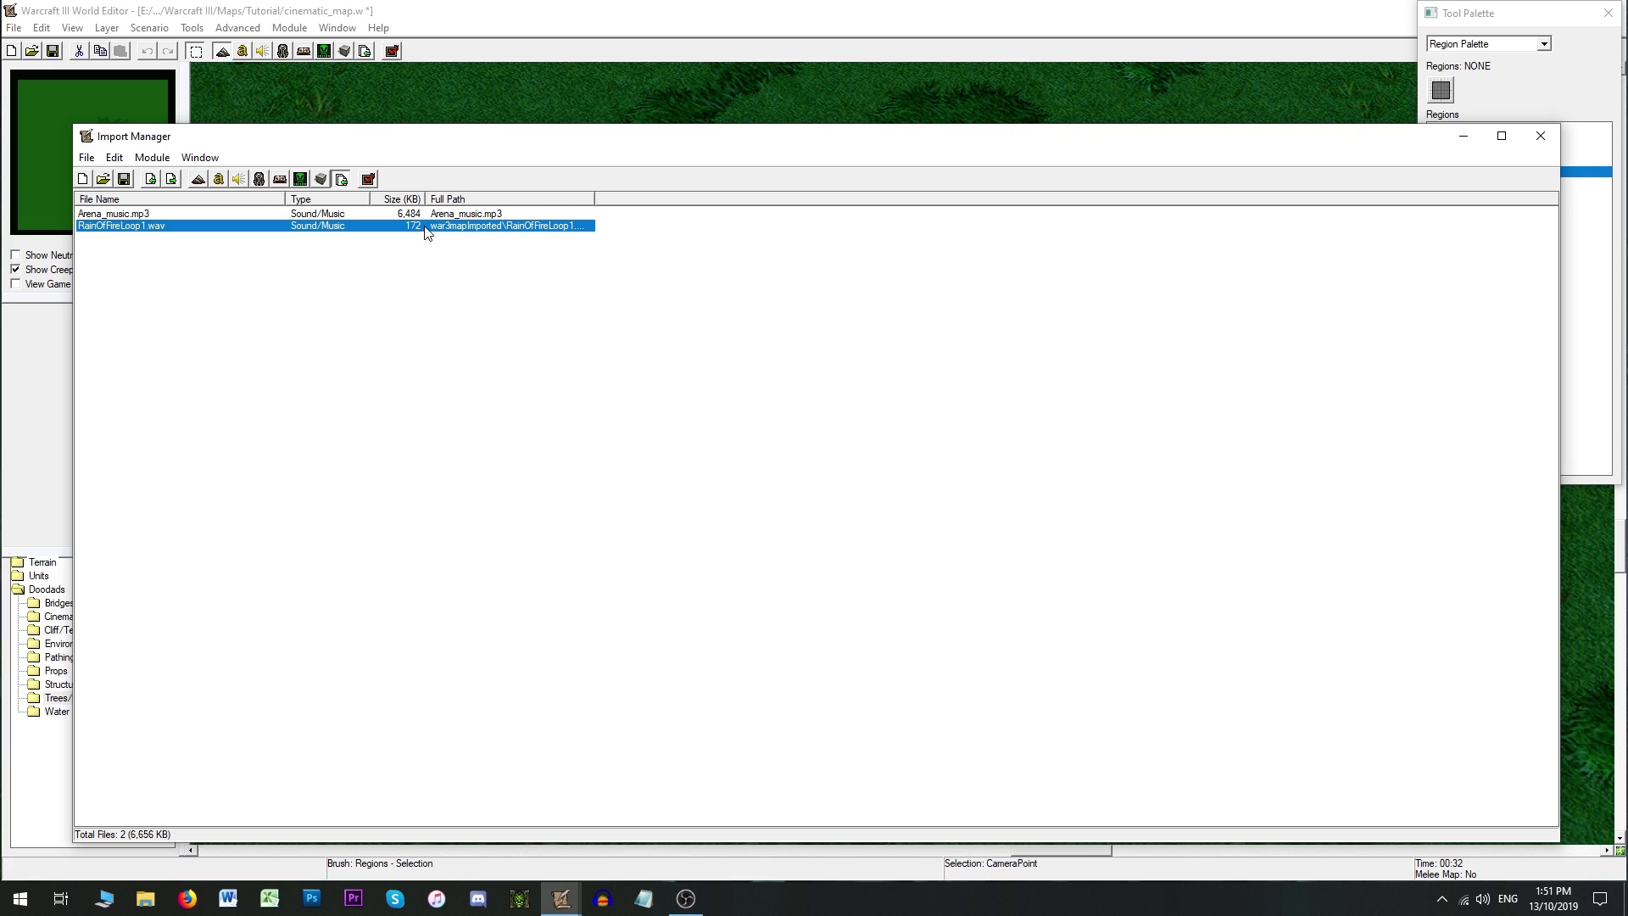
{"action": "double_click", "coordinate": [498, 226]}
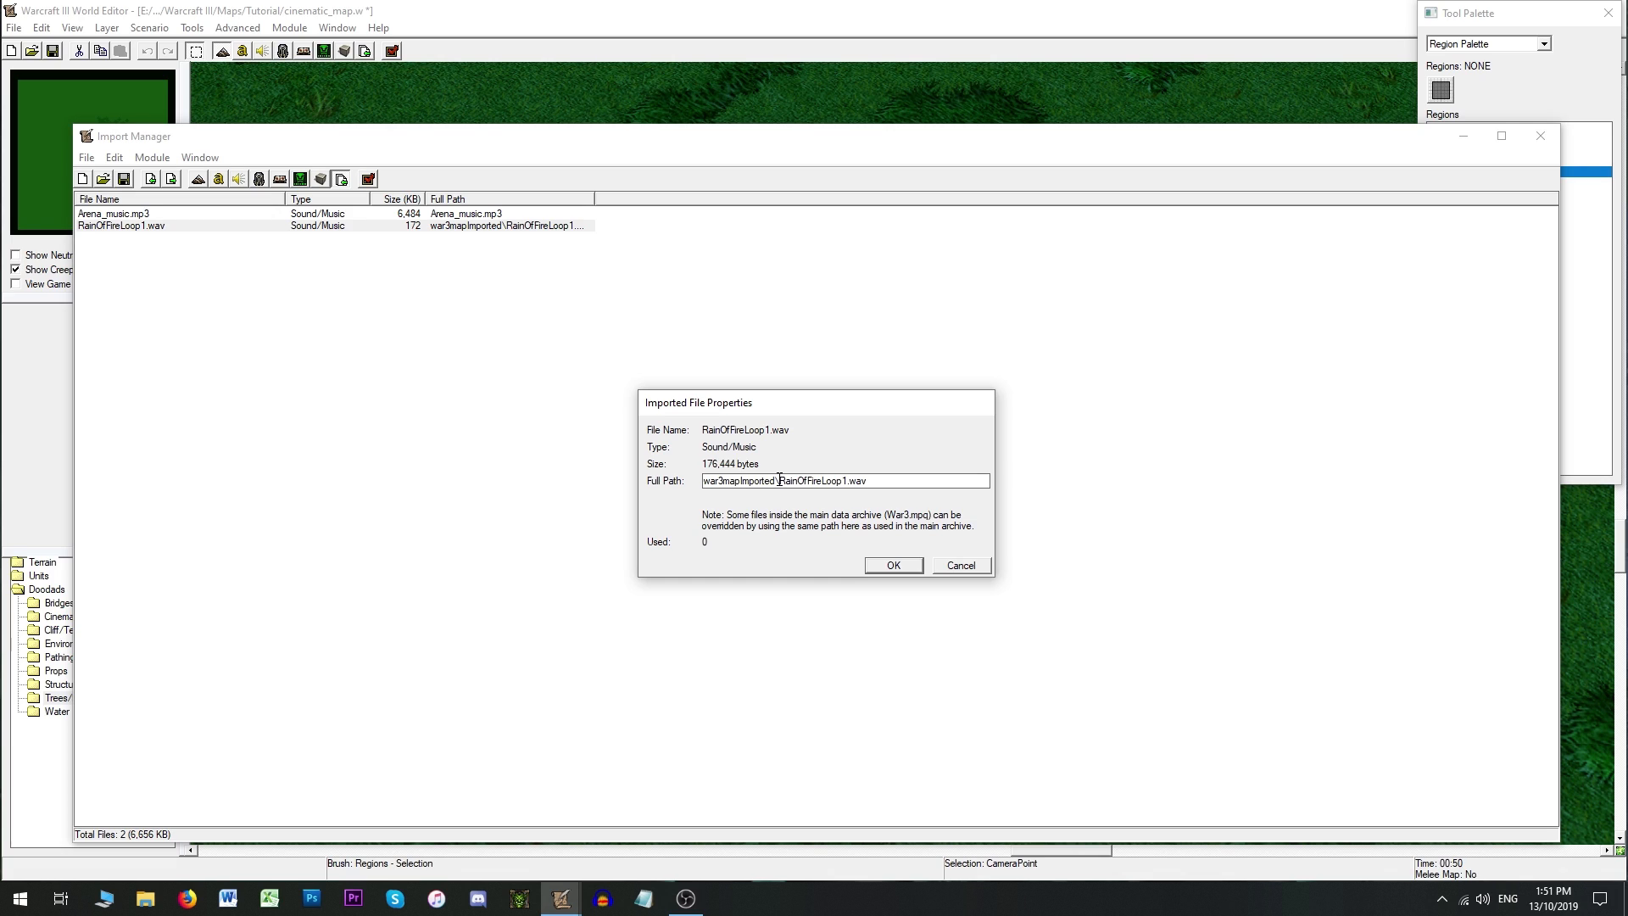
{"action": "left_click_drag", "start_coordinate": [779, 479], "coordinate": [703, 480]}
{"action": "key", "text": "Delete"}
{"action": "left_click", "coordinate": [892, 565]}
{"action": "left_click", "coordinate": [1553, 141]}
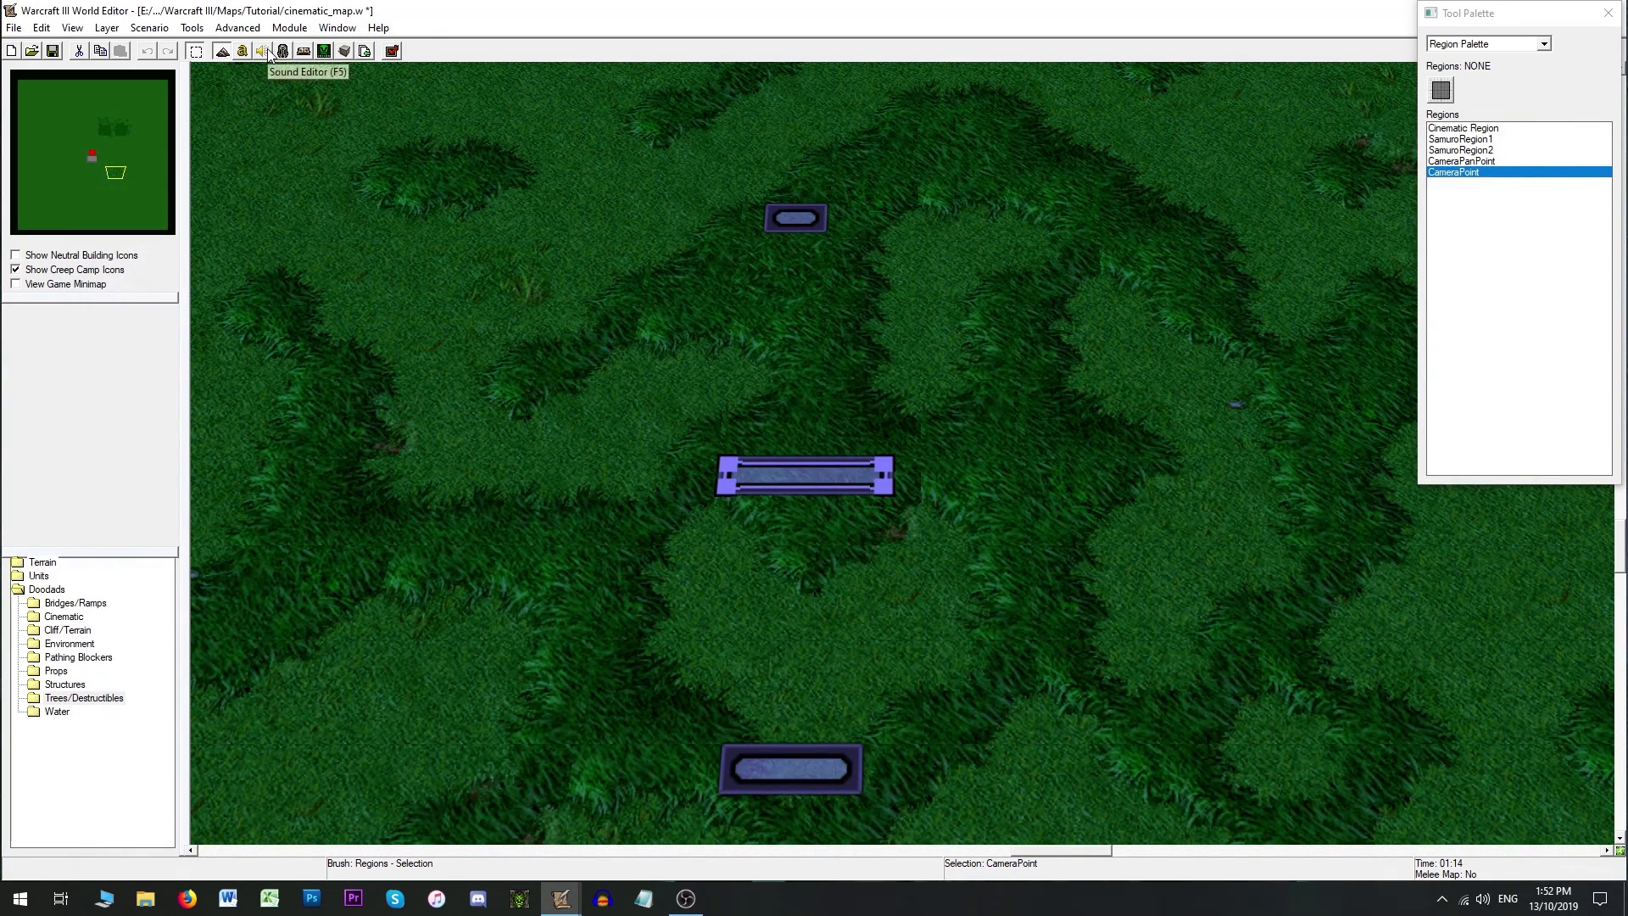
Step: Add the imported RainOfFireLoop1.wav to the map's sounds in the Sound Editor
{"action": "left_click", "coordinate": [262, 51]}
{"action": "scroll", "coordinate": [210, 512], "scroll_direction": "up", "scroll_amount": 5}
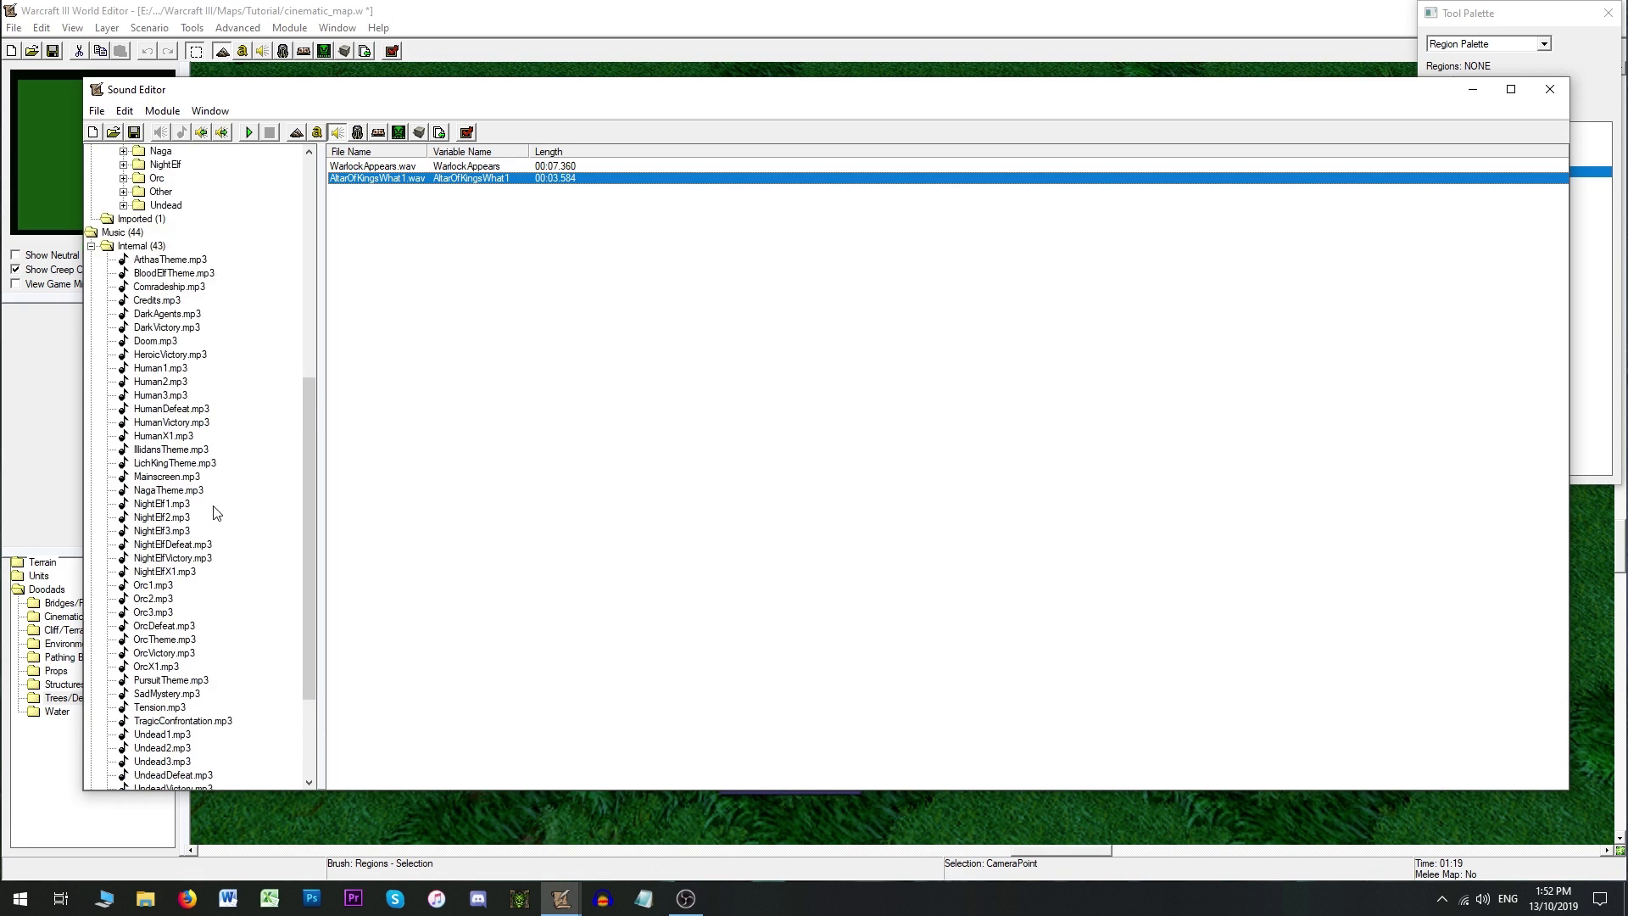
{"action": "scroll", "coordinate": [227, 509], "scroll_direction": "up", "scroll_amount": 3}
{"action": "left_click", "coordinate": [142, 465]}
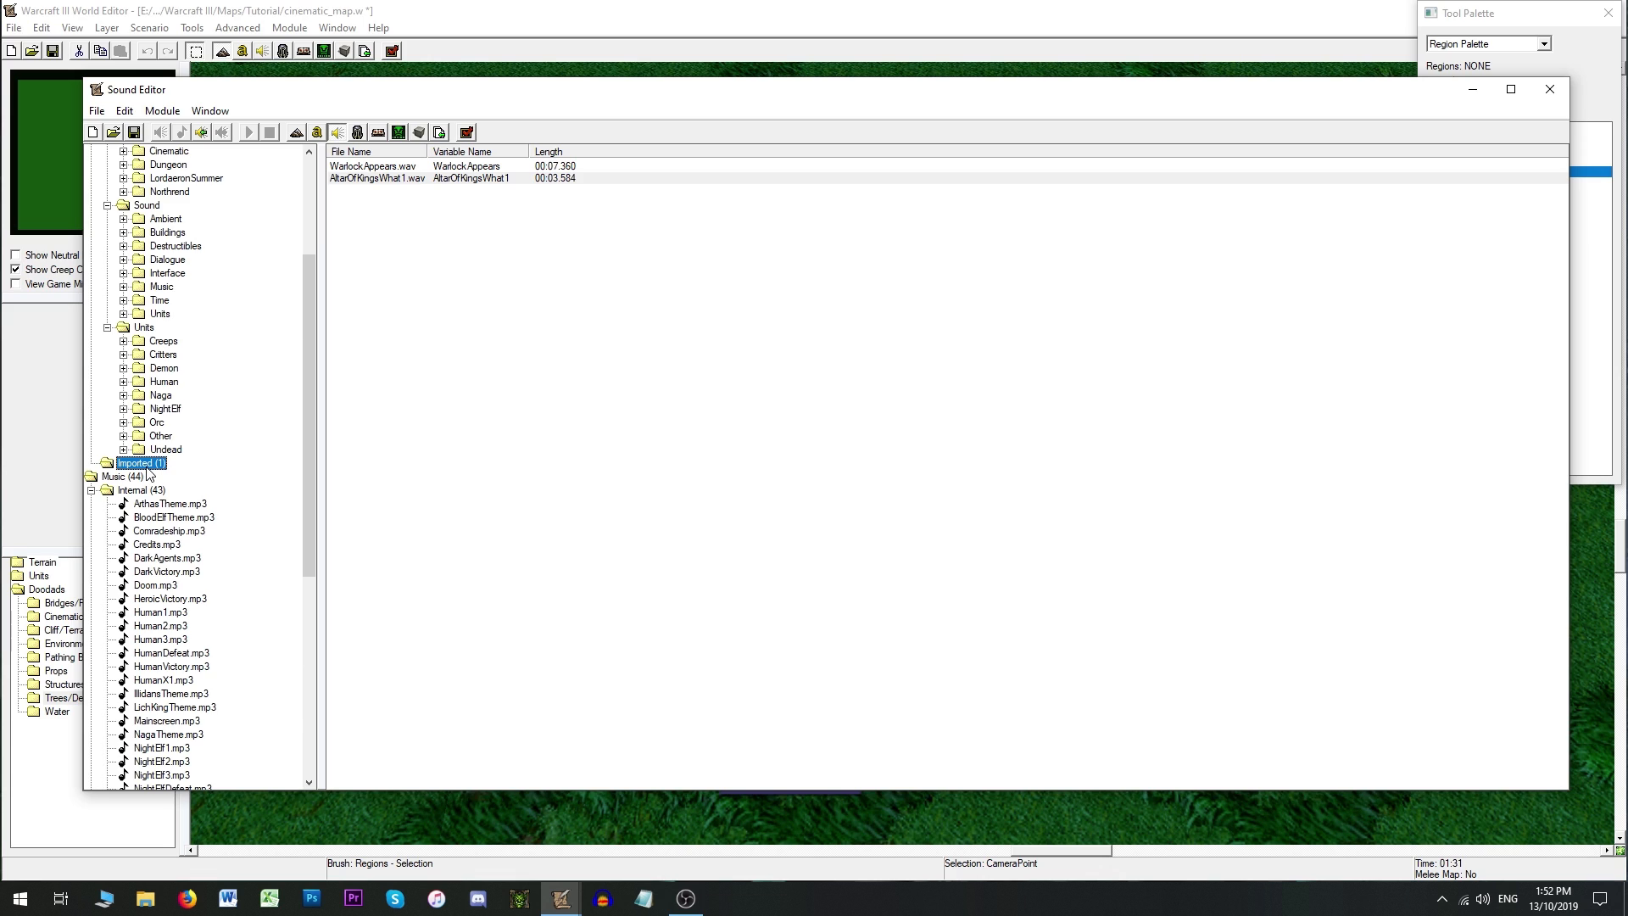
{"action": "scroll", "coordinate": [148, 473], "scroll_direction": "down", "scroll_amount": 10}
{"action": "right_click", "coordinate": [161, 735]}
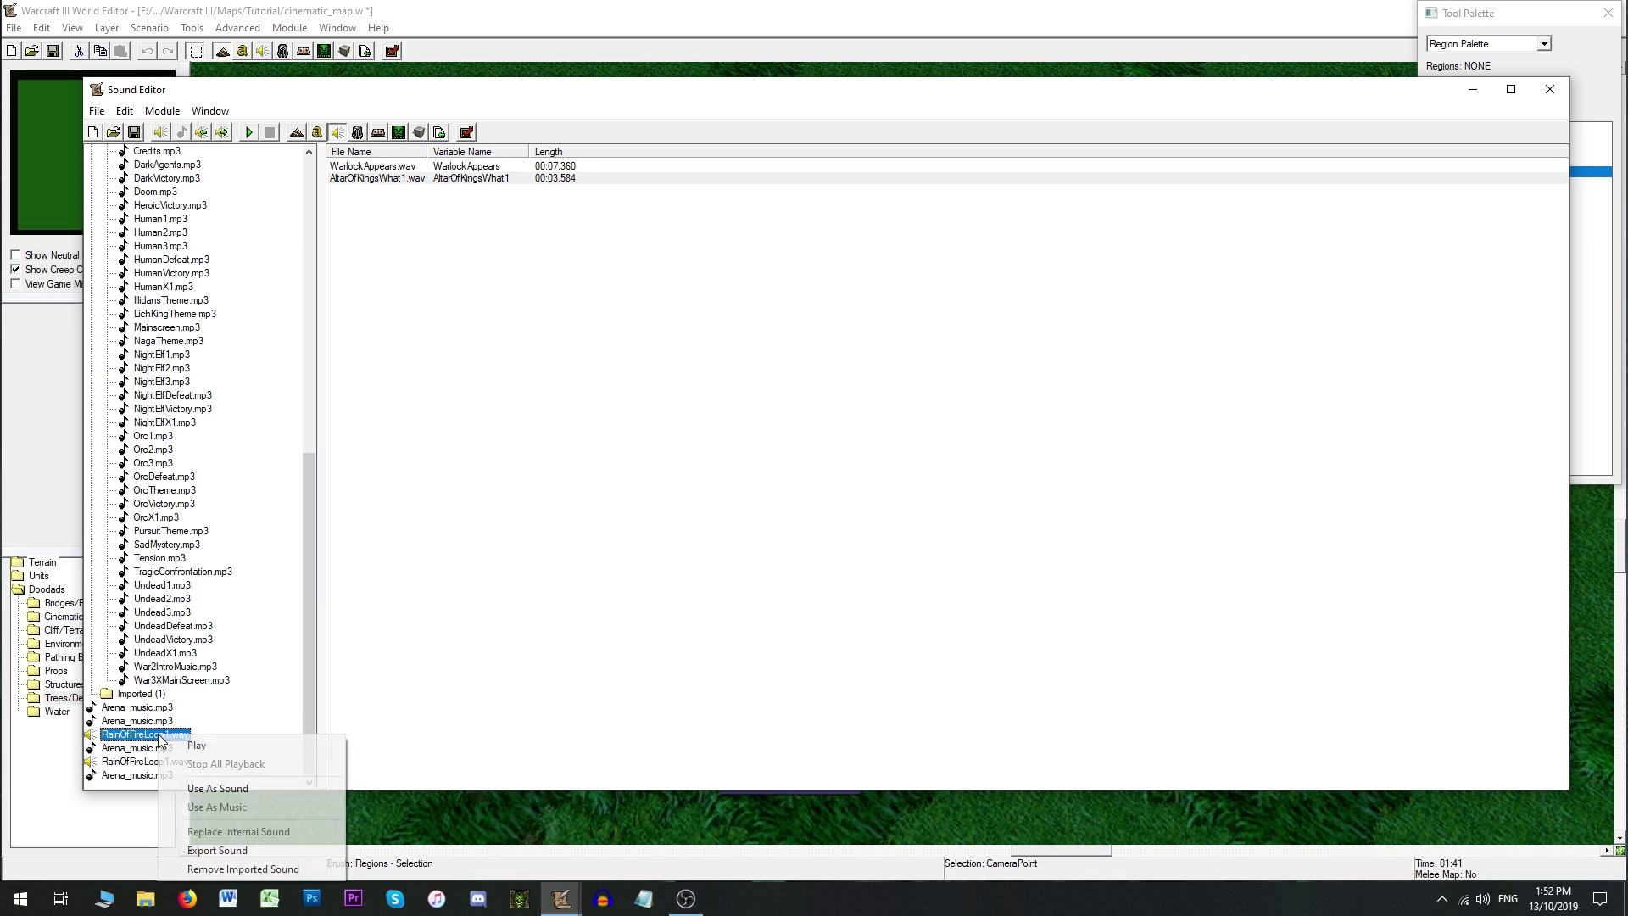
{"action": "left_click", "coordinate": [252, 787]}
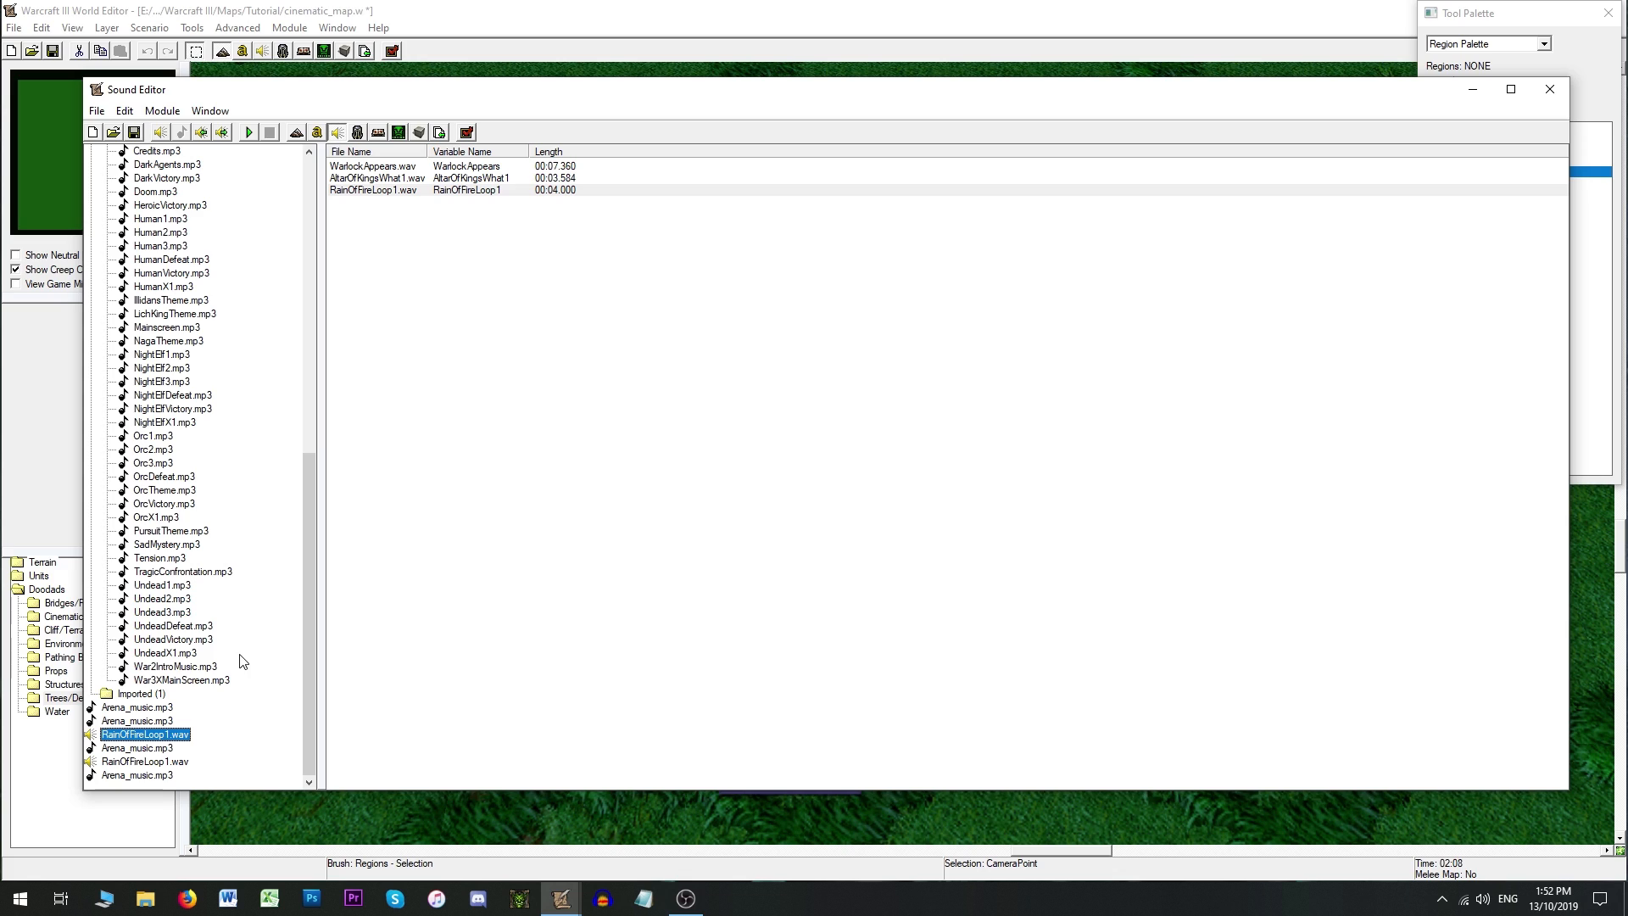
Step: Collapse the internal music folder in the Sound Editor tree and close the editor
{"action": "scroll", "coordinate": [225, 501], "scroll_direction": "up", "scroll_amount": 14}
{"action": "left_click", "coordinate": [92, 667]}
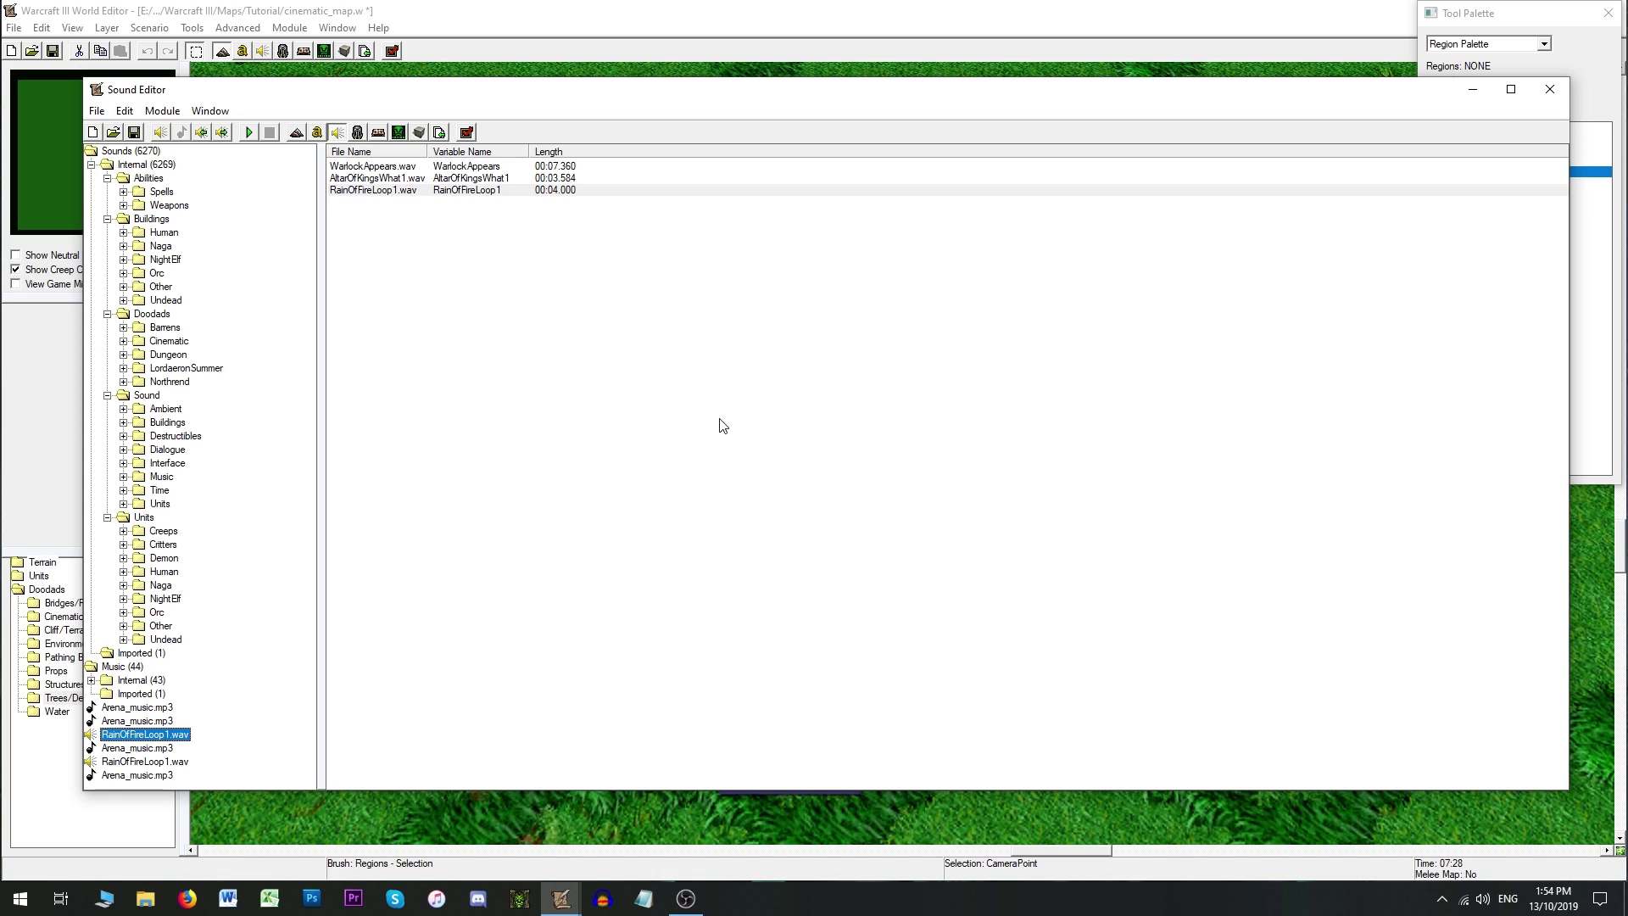
{"action": "left_click", "coordinate": [1562, 97]}
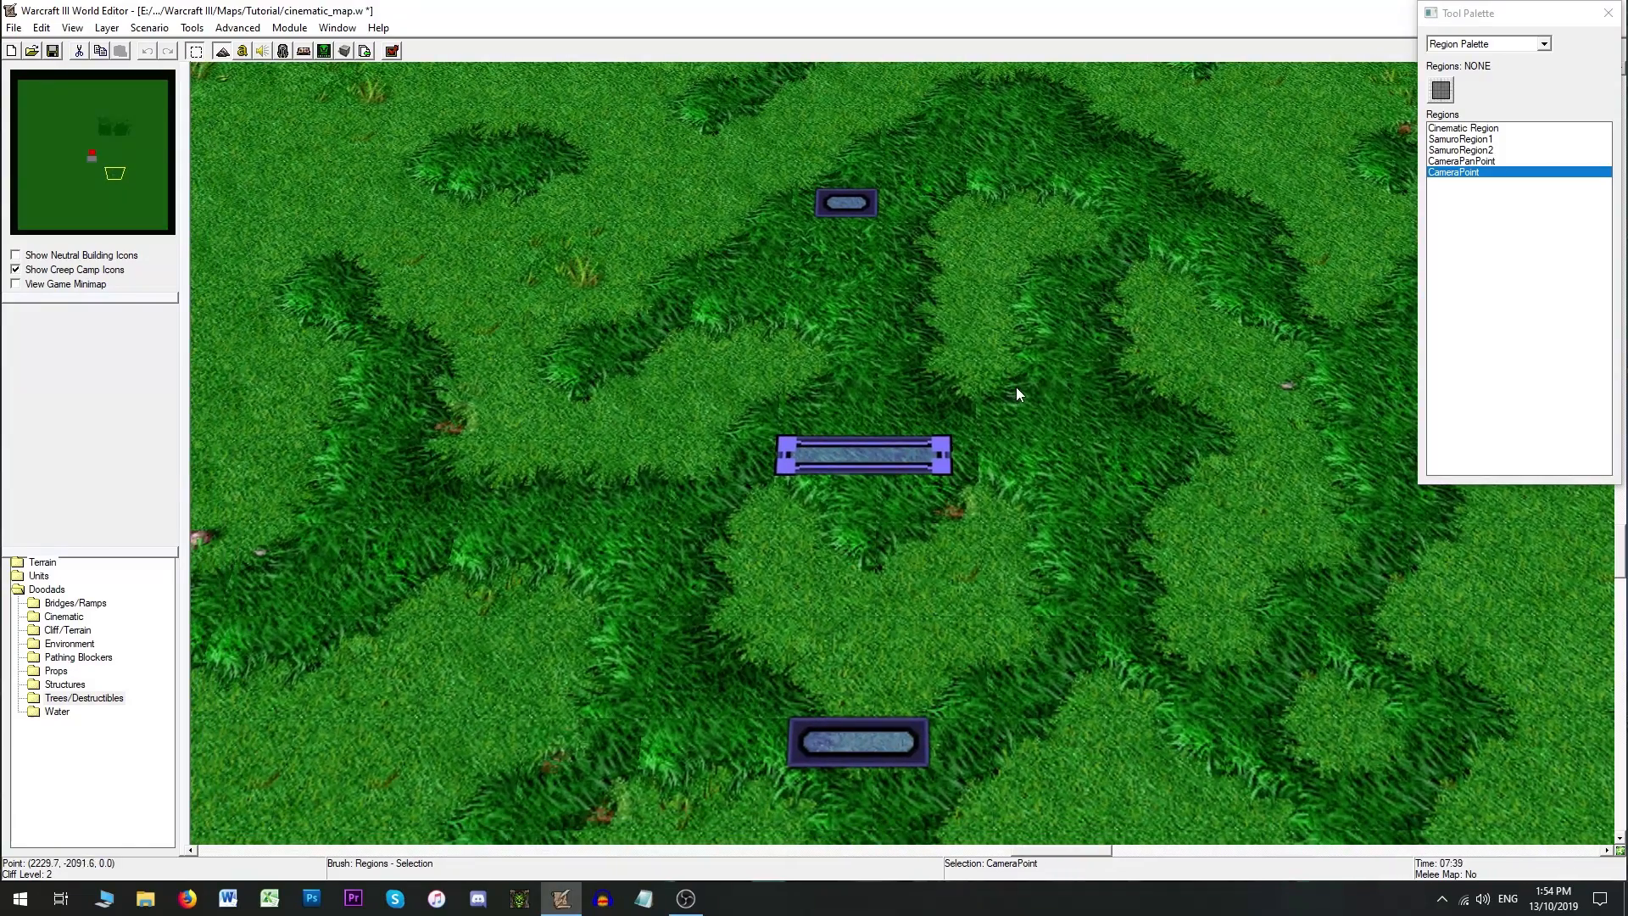
Step: Start a new Sound - Play Music Theme action below the Environment - Set fog action in the Cinematic trigger
{"action": "left_click", "coordinate": [242, 51]}
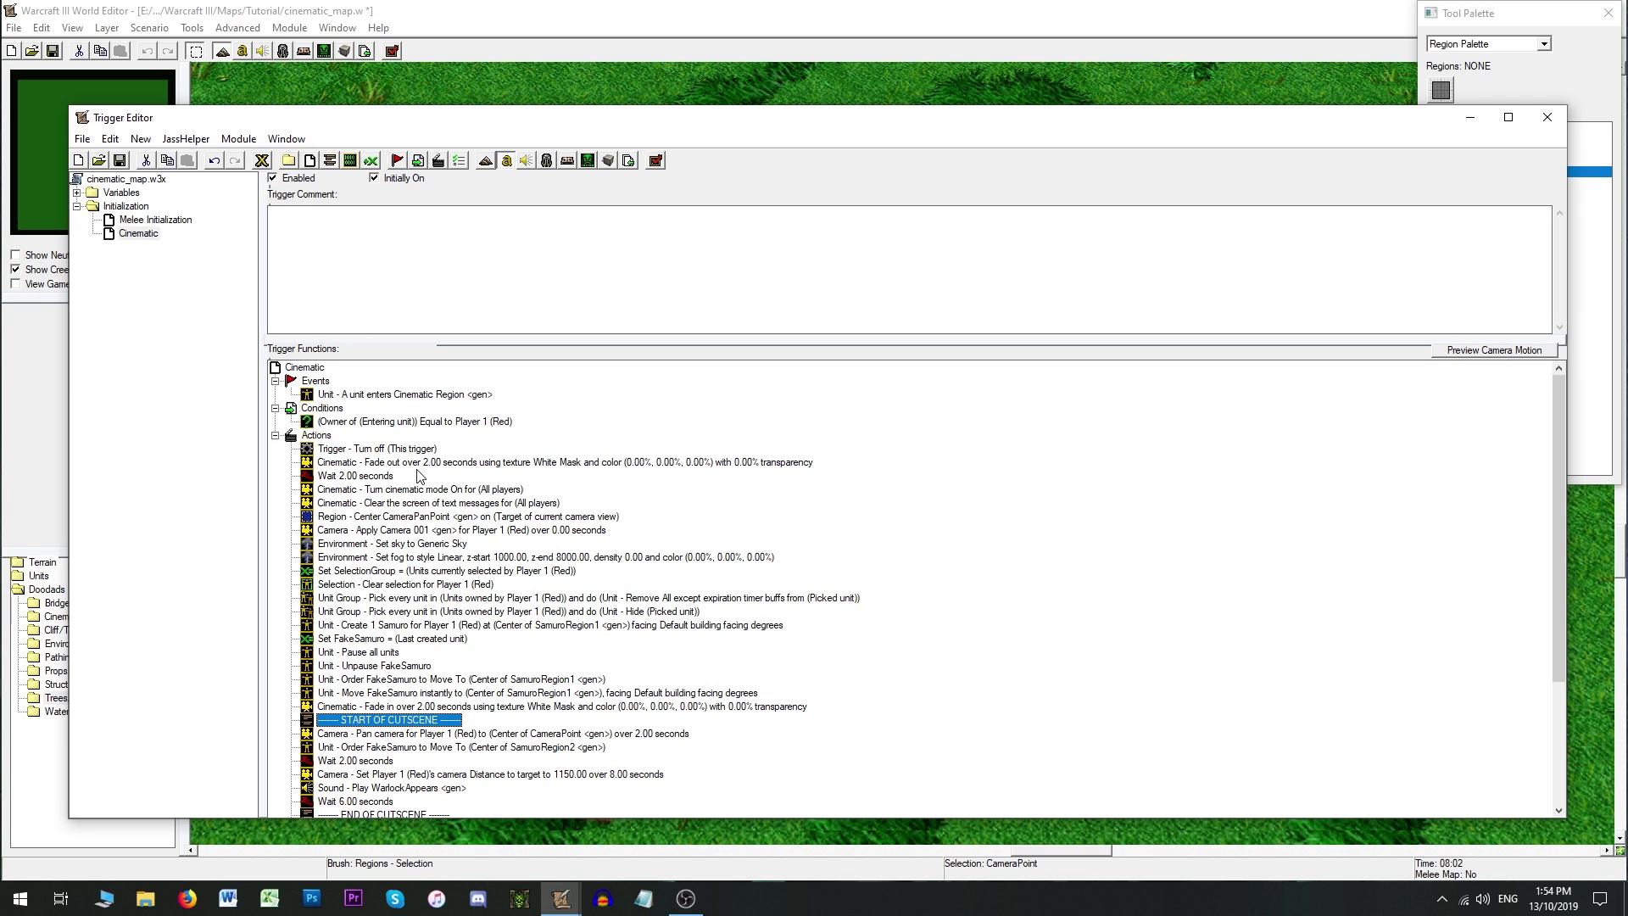
{"action": "scroll", "coordinate": [420, 476], "scroll_direction": "down", "scroll_amount": 5}
{"action": "scroll", "coordinate": [390, 549], "scroll_direction": "up", "scroll_amount": 4}
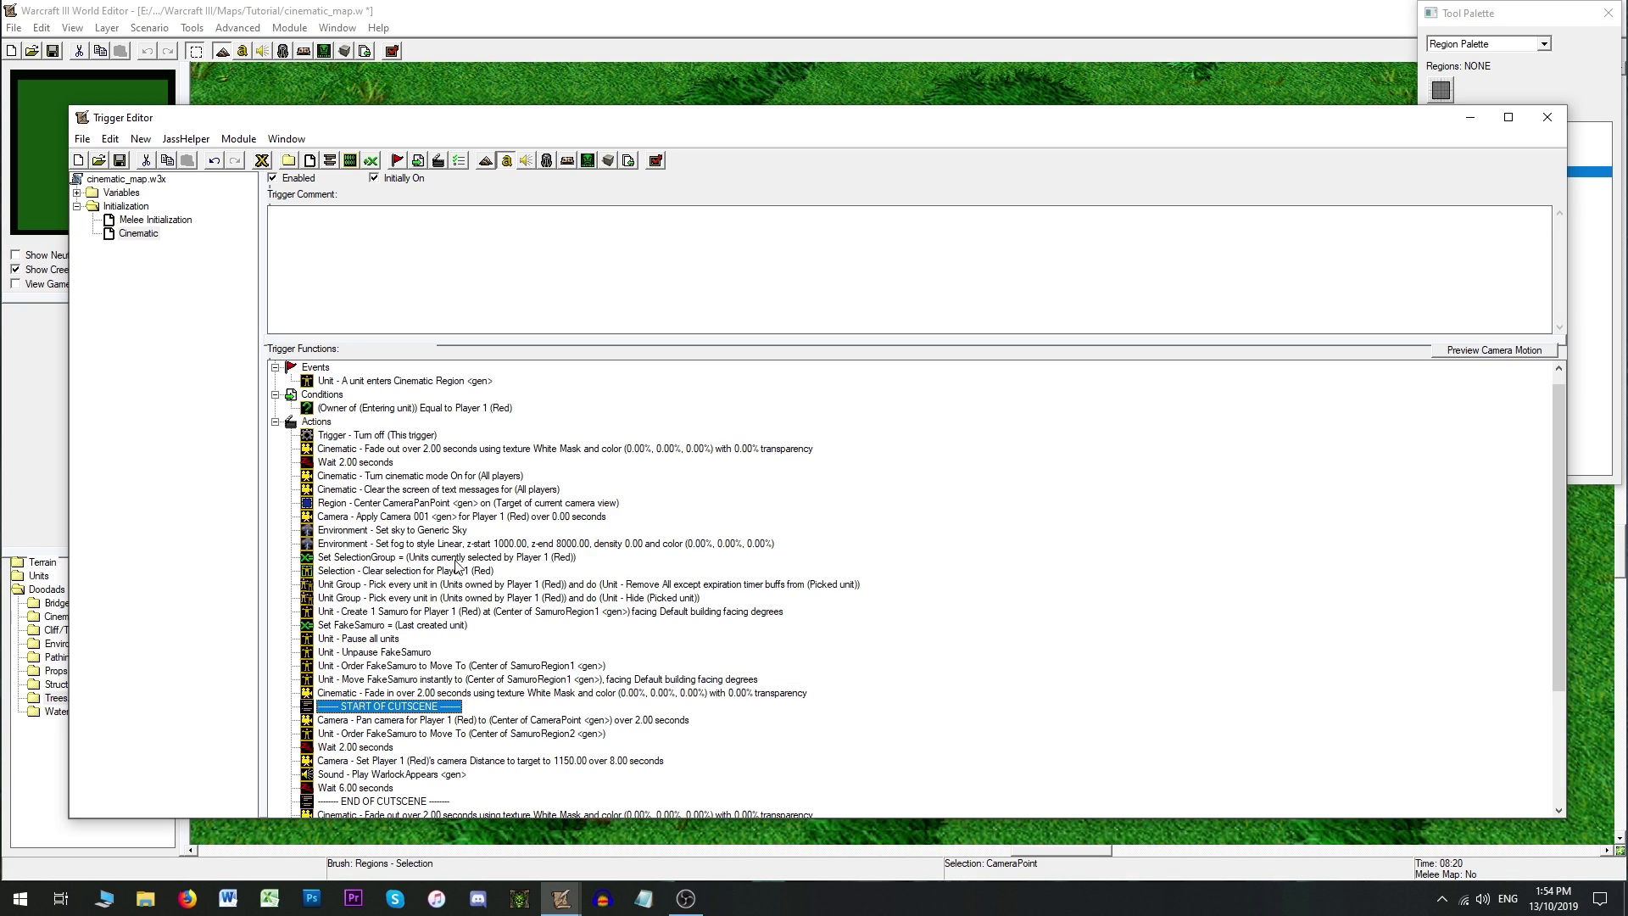
{"action": "scroll", "coordinate": [451, 545], "scroll_direction": "down", "scroll_amount": 2}
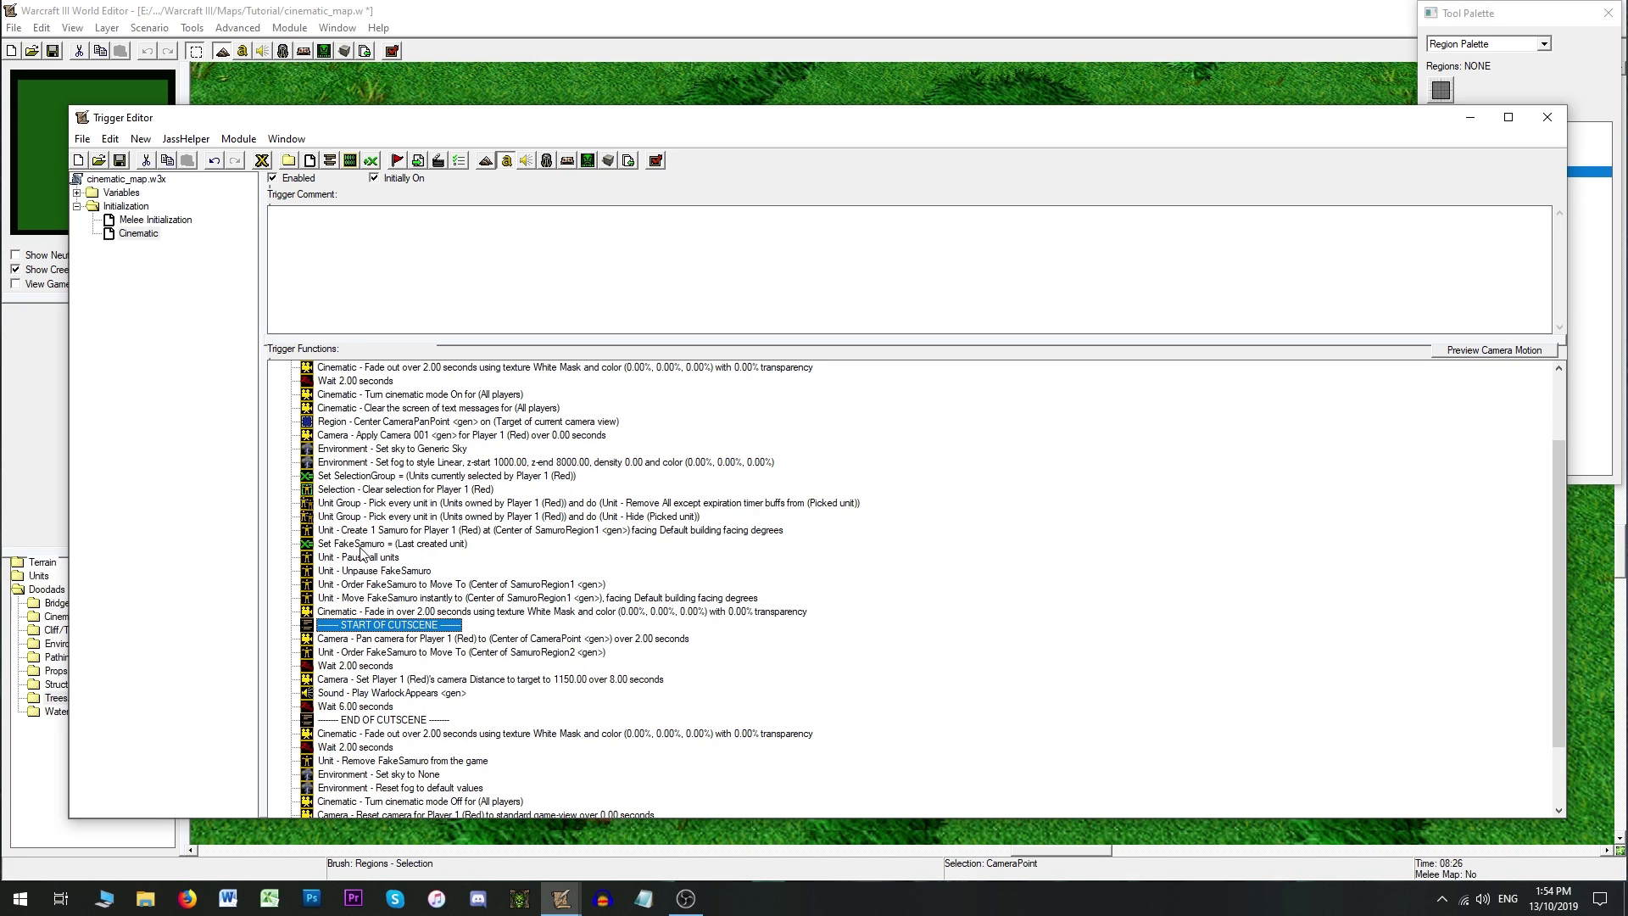
{"action": "left_click", "coordinate": [394, 462]}
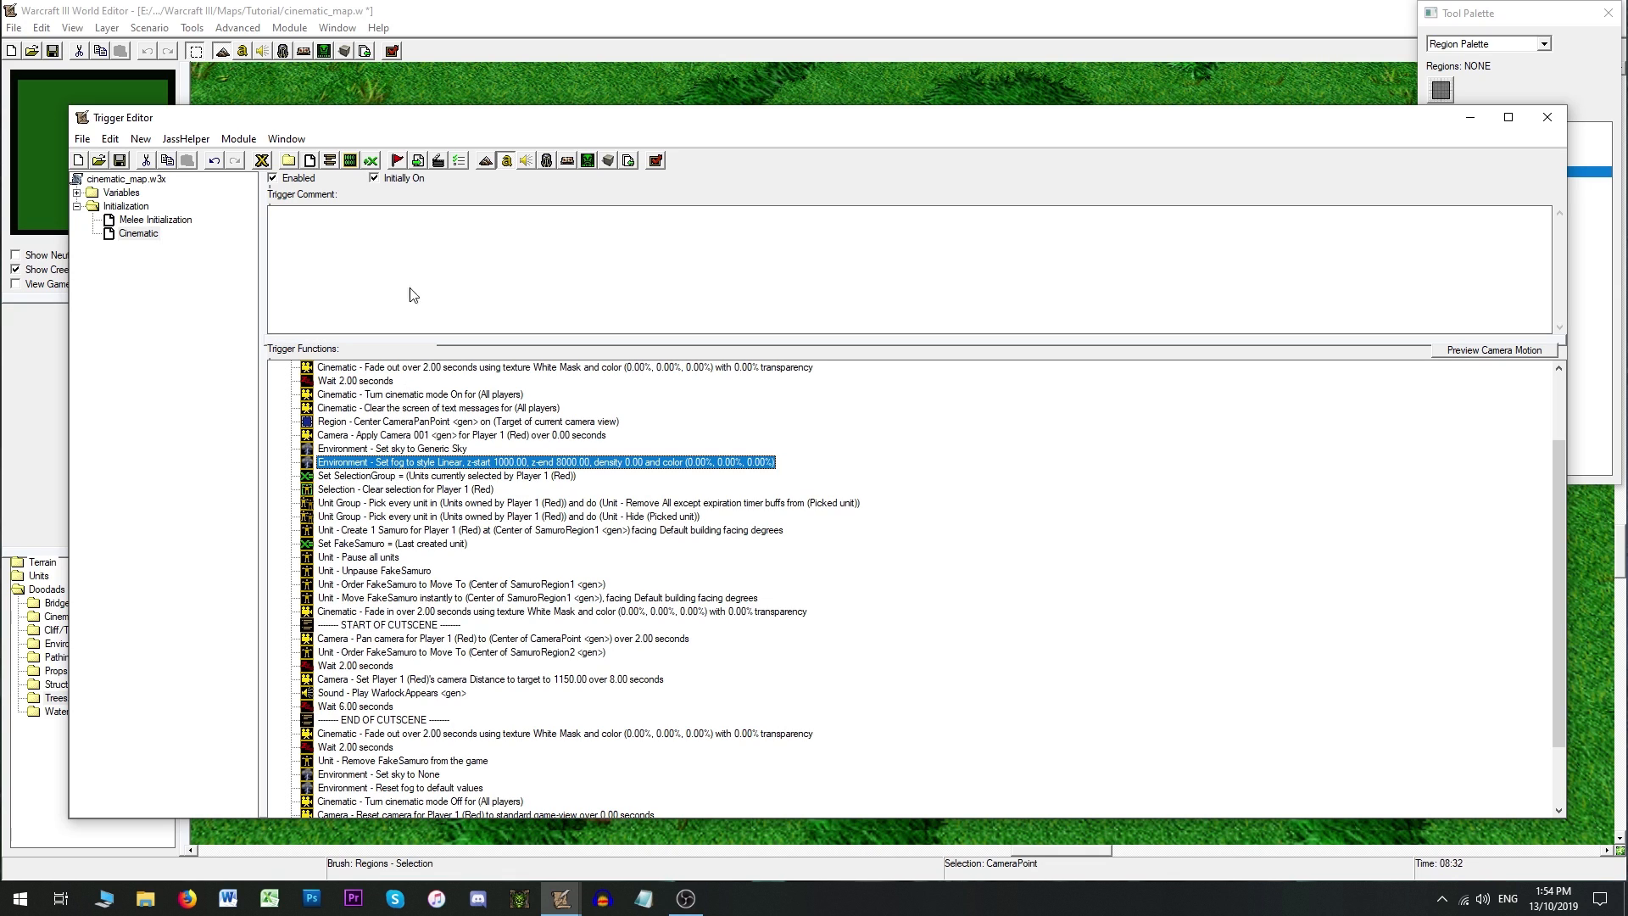
{"action": "left_click", "coordinate": [438, 162]}
{"action": "left_click", "coordinate": [819, 426]}
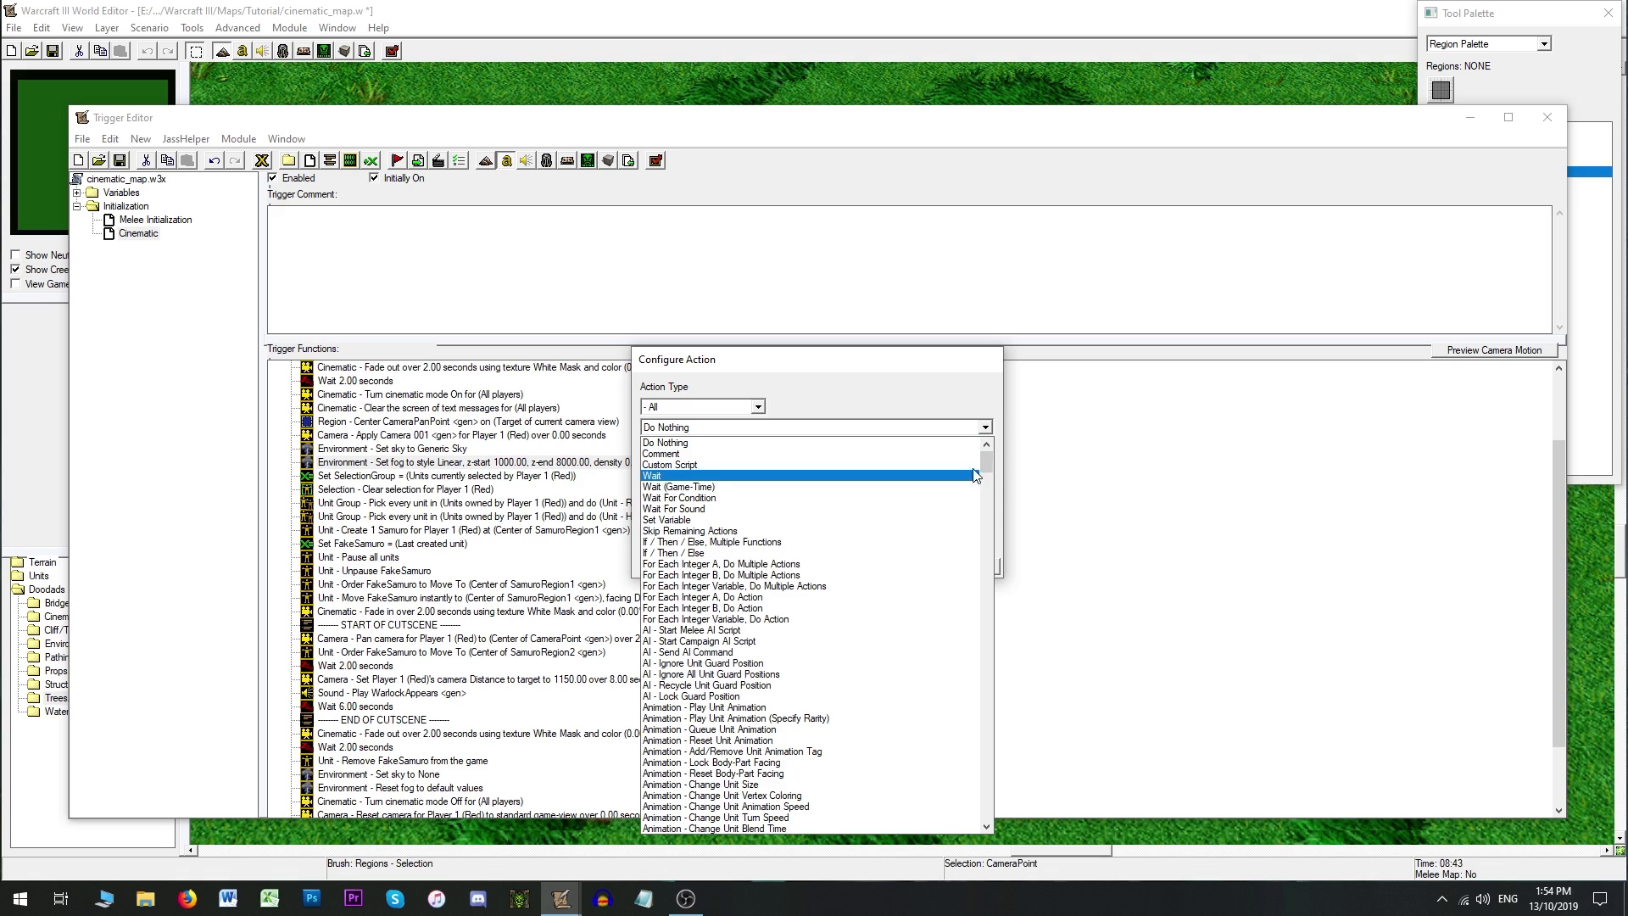
{"action": "key", "text": "s"}
{"action": "key", "text": "s"}
{"action": "key", "text": "s"}
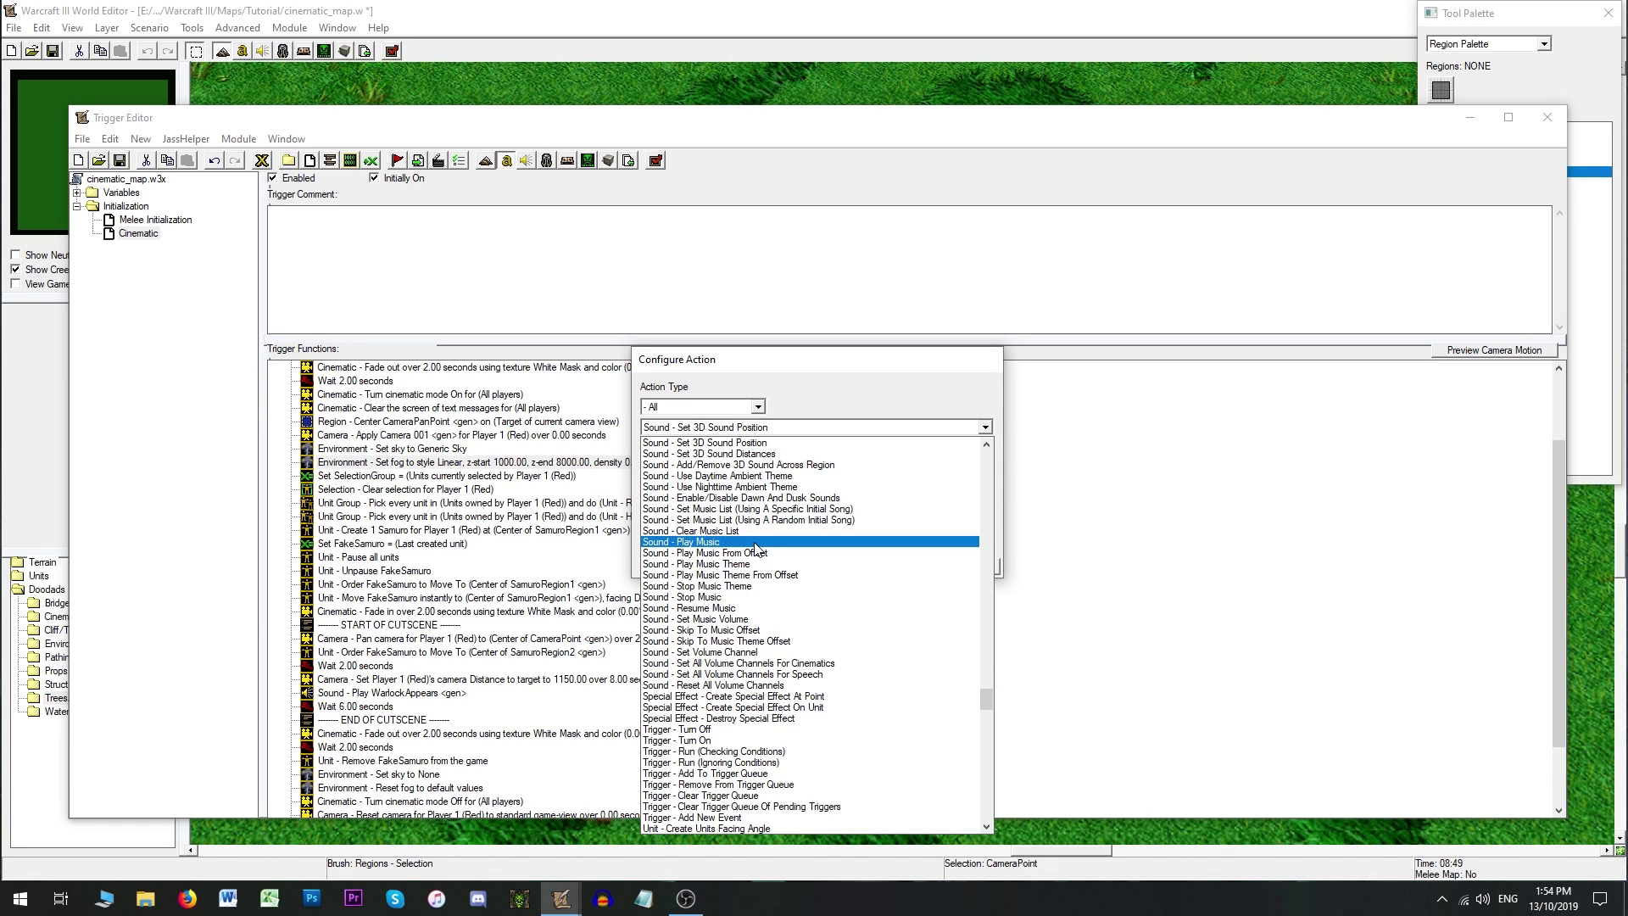
{"action": "left_click", "coordinate": [742, 564]}
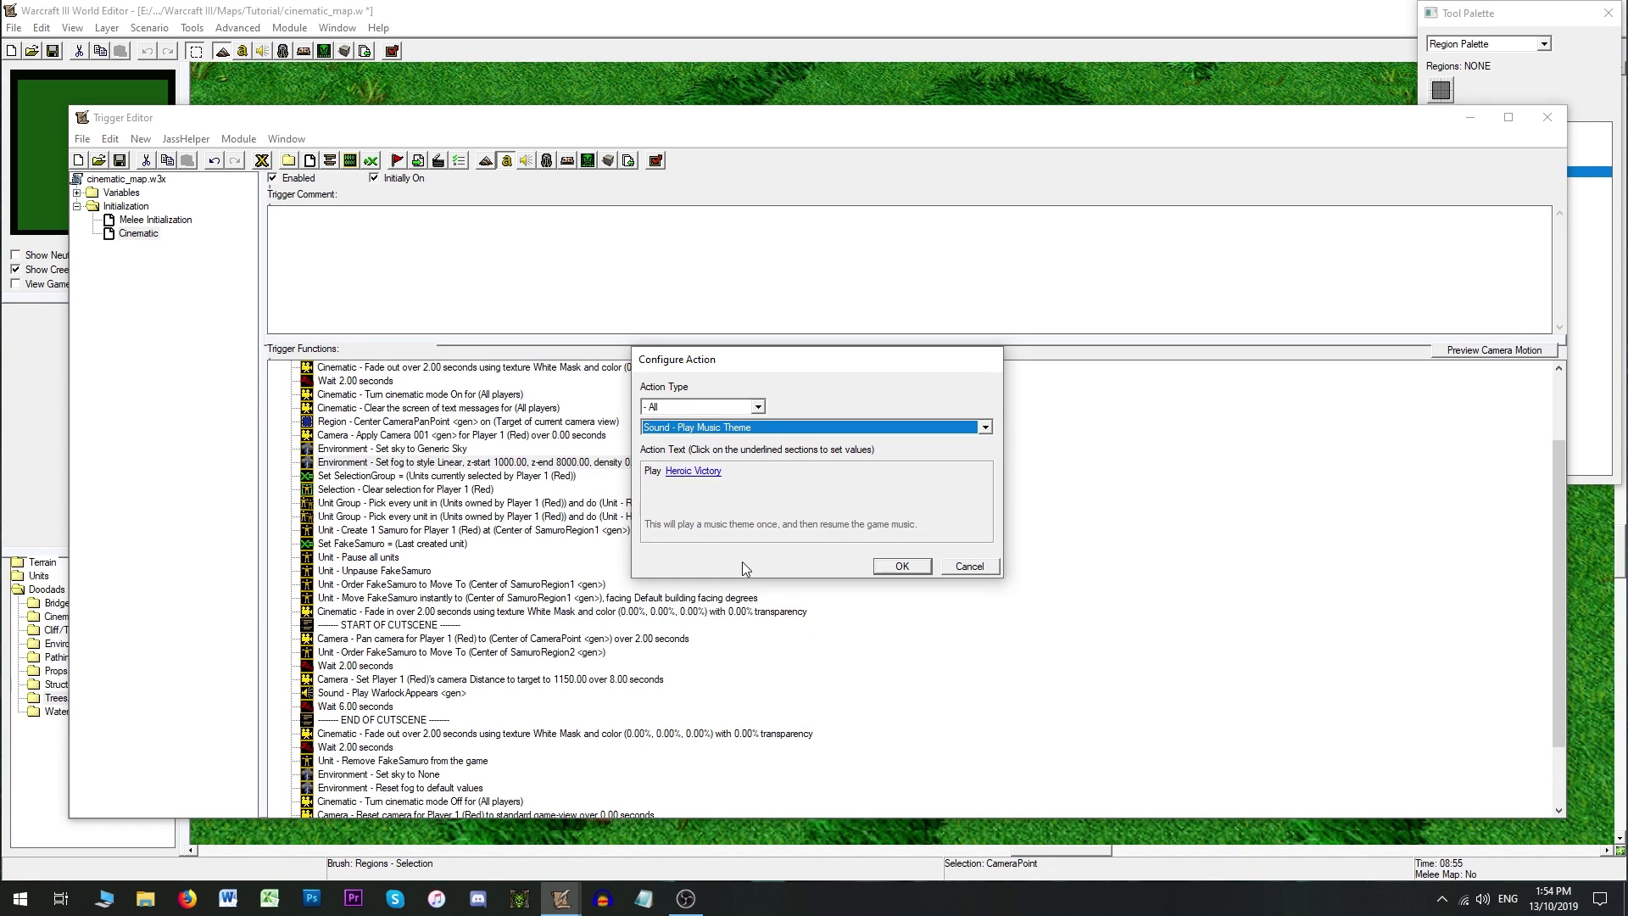
Step: Look through the preset music themes available for the Play Music Theme action
{"action": "left_click", "coordinate": [695, 471]}
{"action": "left_click", "coordinate": [789, 415]}
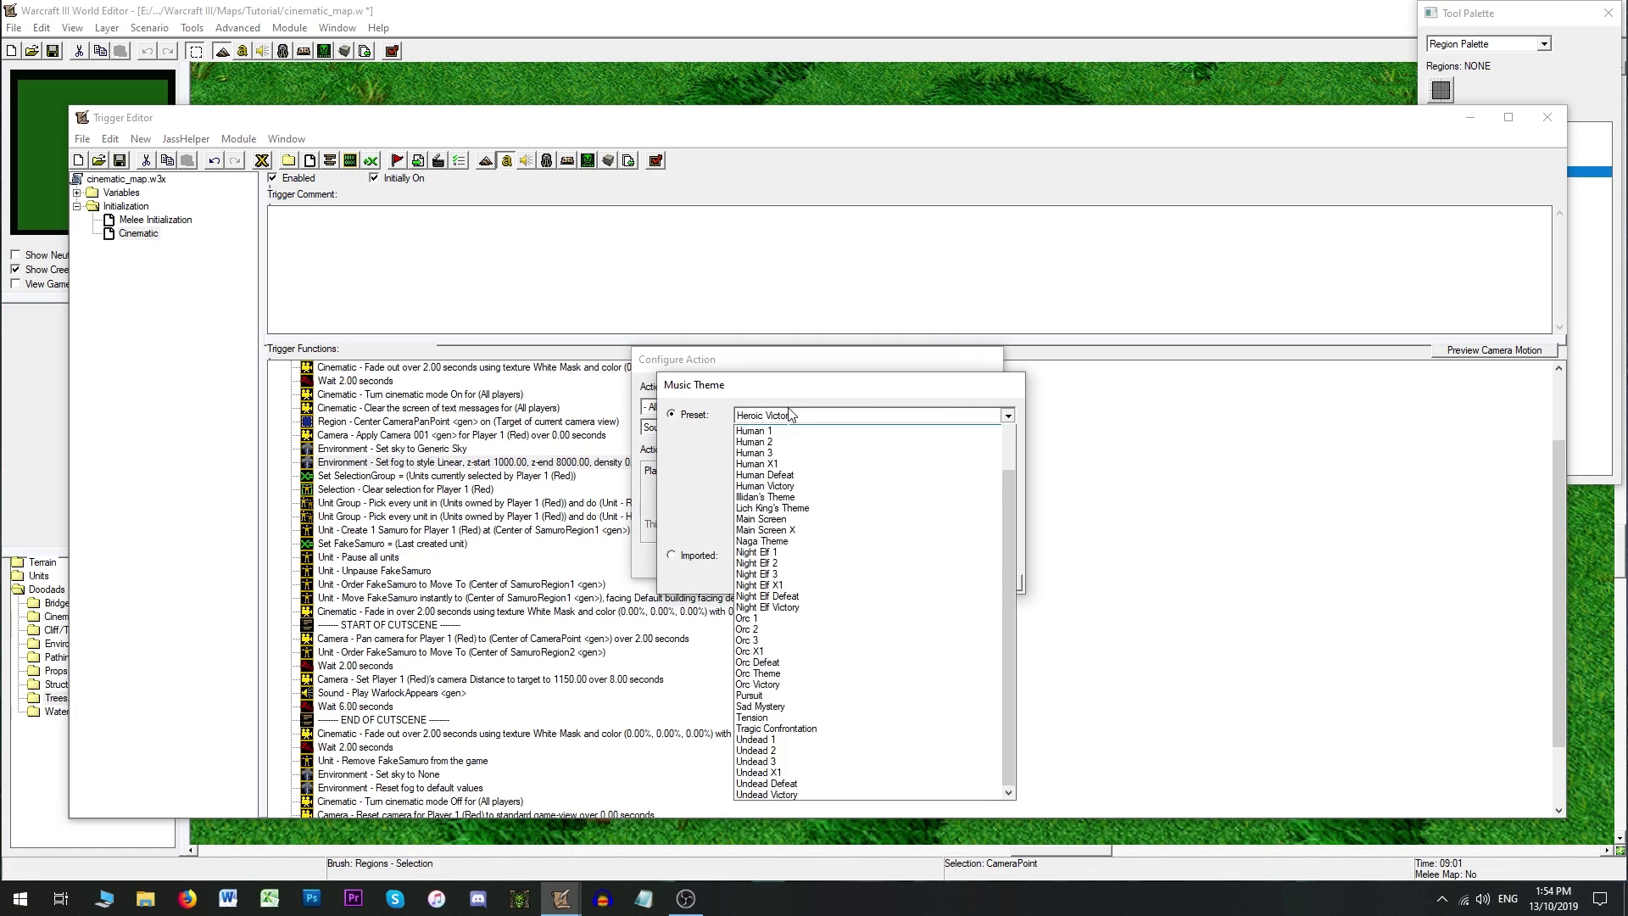
{"action": "scroll", "coordinate": [827, 670], "scroll_direction": "up", "scroll_amount": 2}
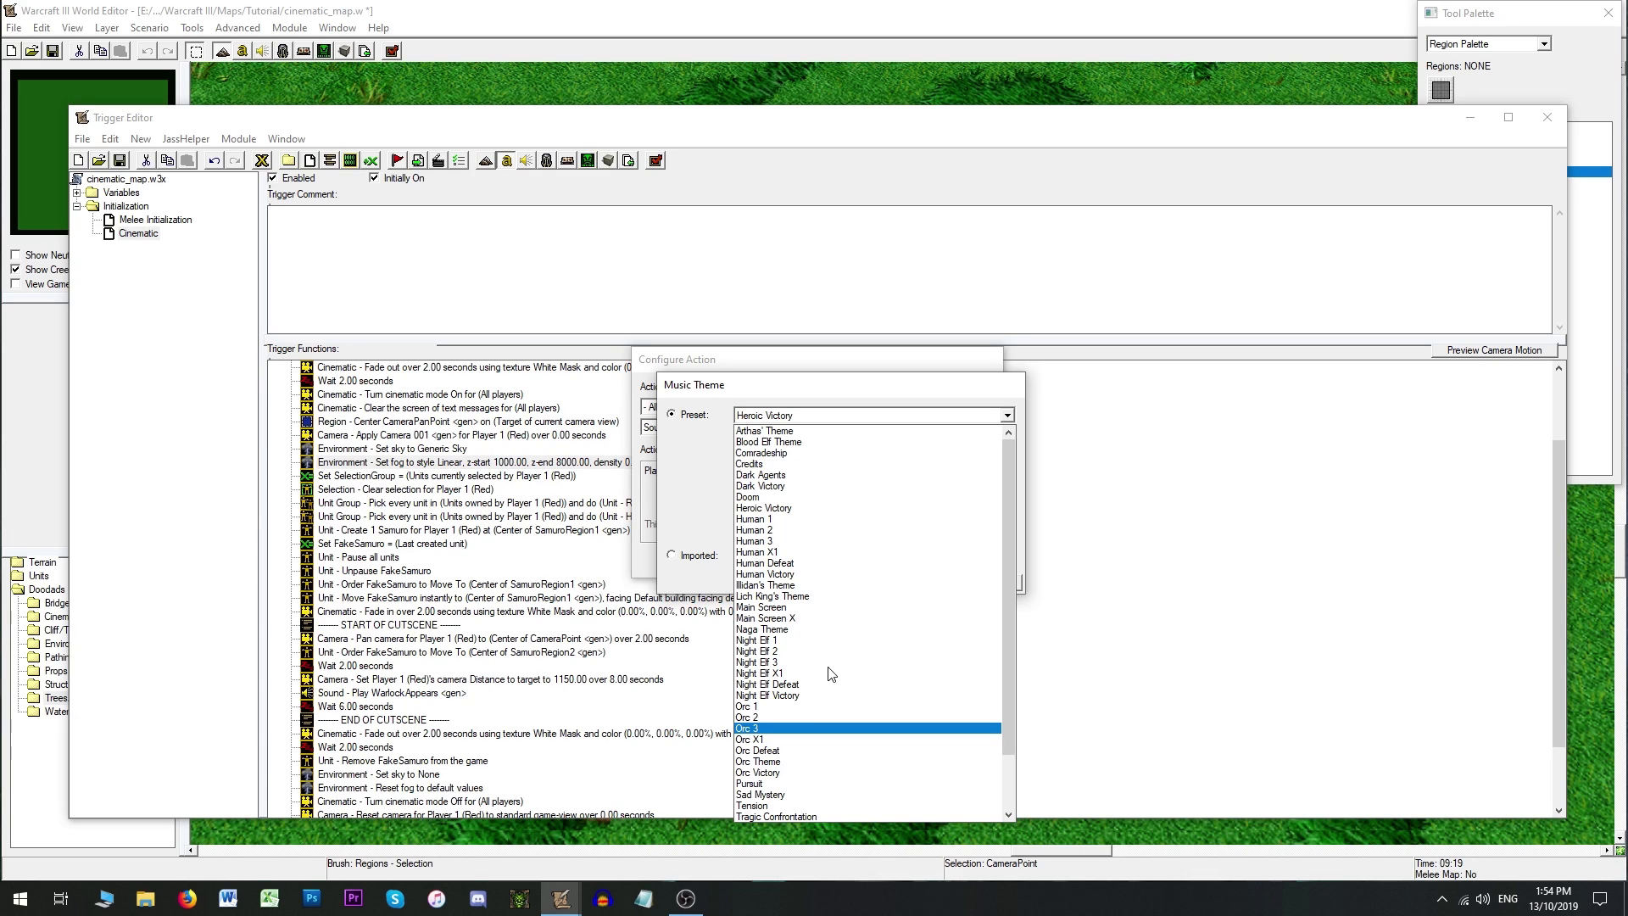
{"action": "scroll", "coordinate": [831, 674], "scroll_direction": "down", "scroll_amount": 2}
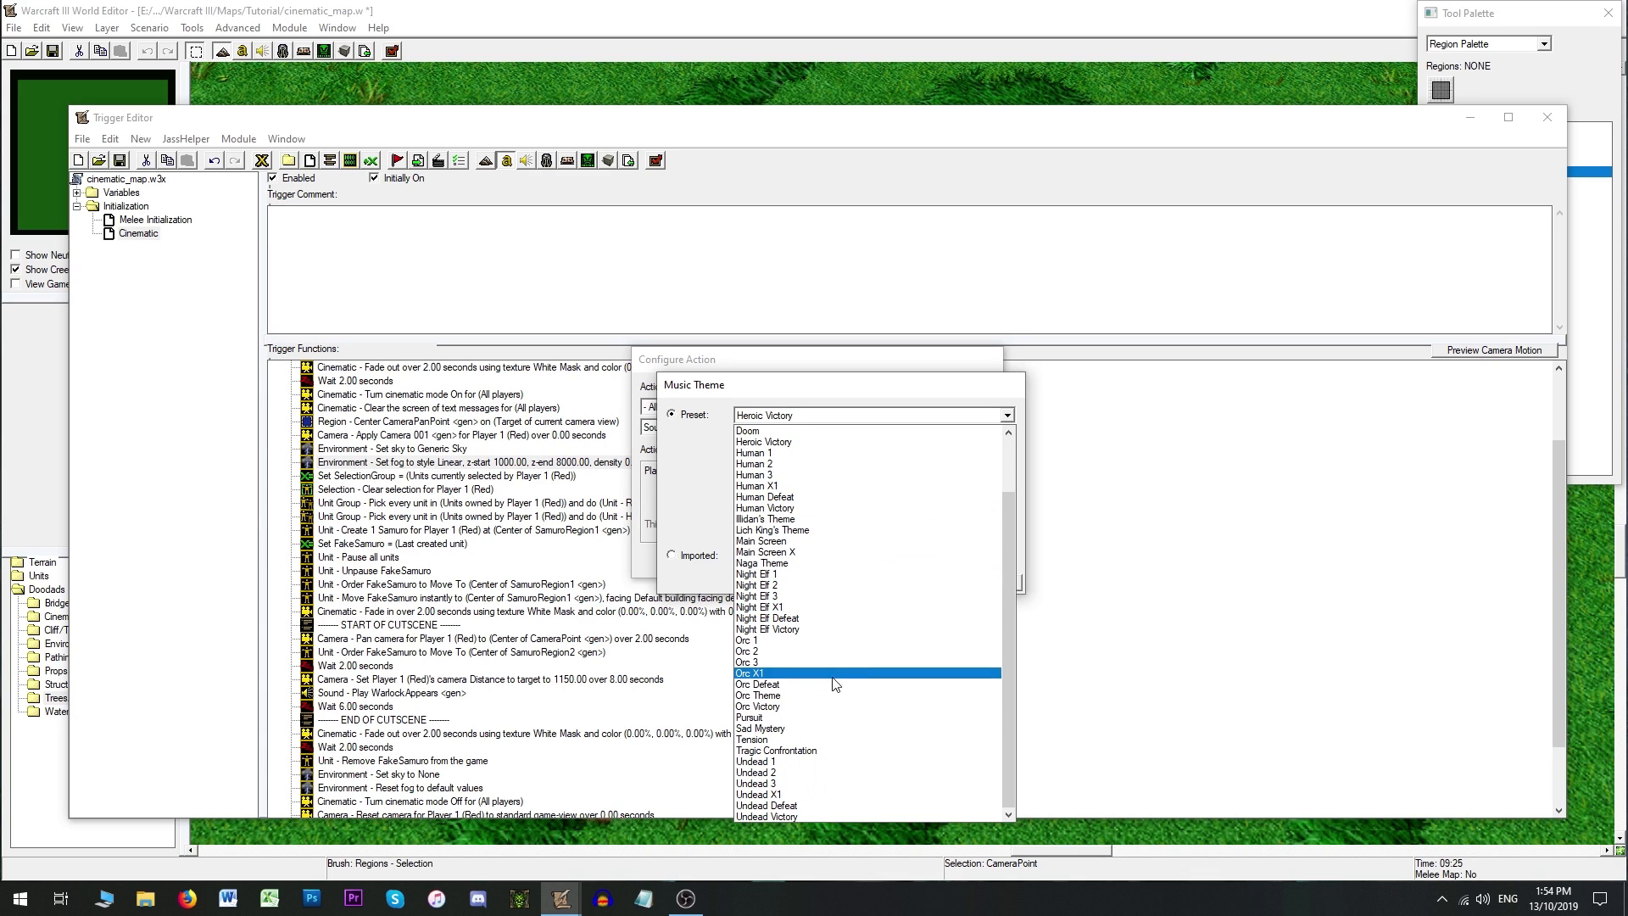
{"action": "left_click", "coordinate": [862, 394]}
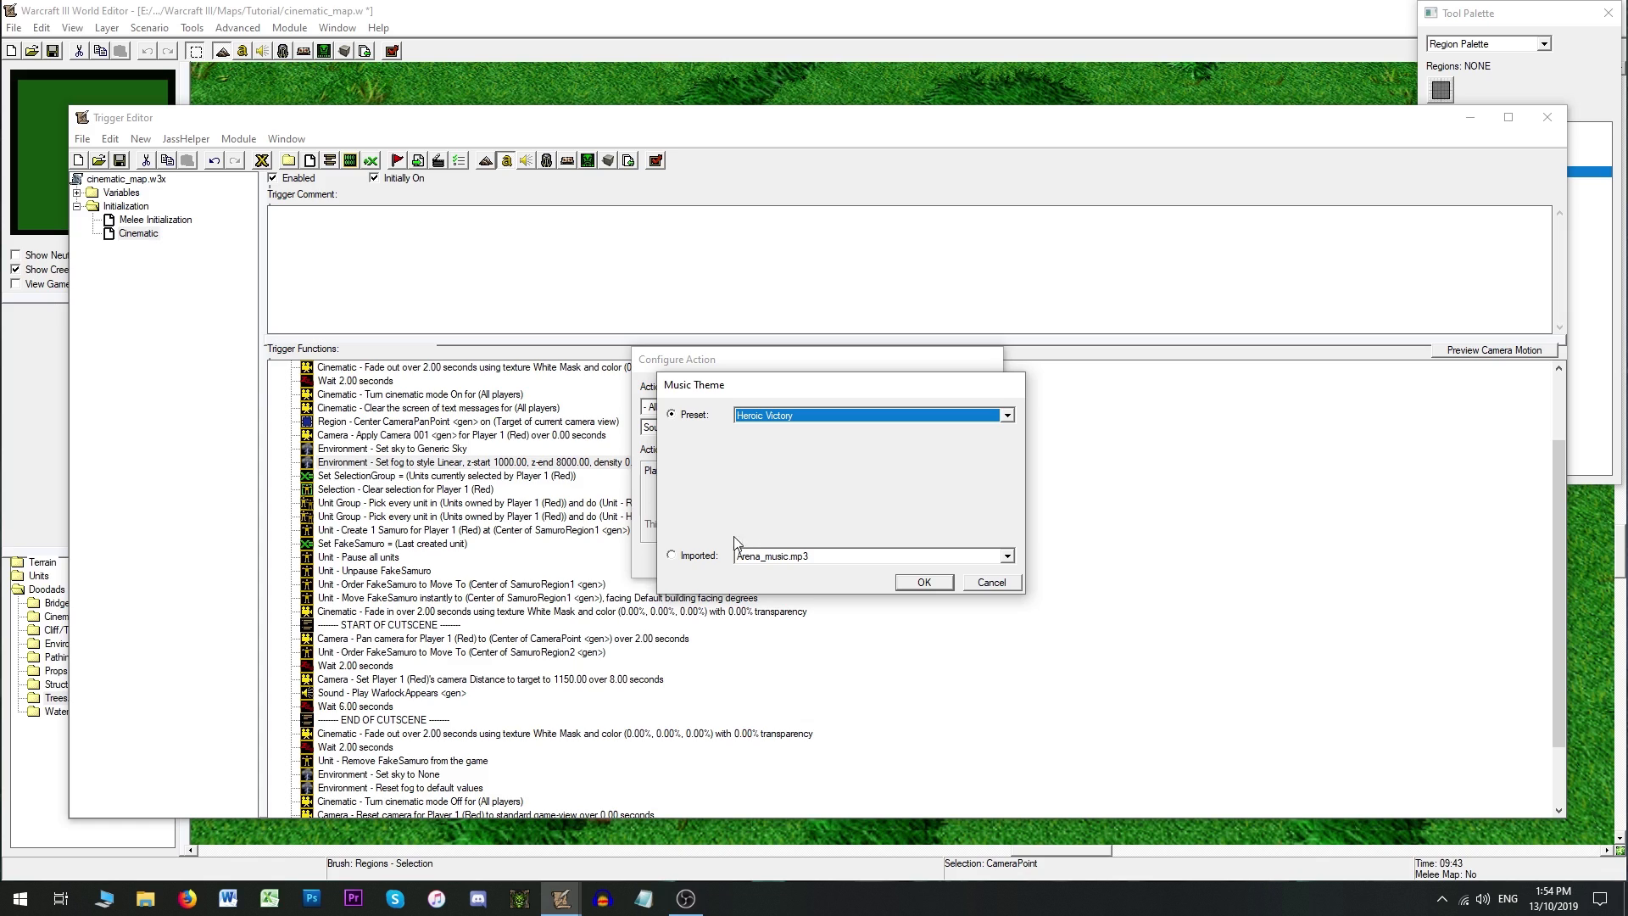
Step: Select the imported file Arena_music.mp3 as the music theme and check the imported files in the Import Manager
{"action": "left_click", "coordinate": [683, 557]}
{"action": "left_click", "coordinate": [779, 557]}
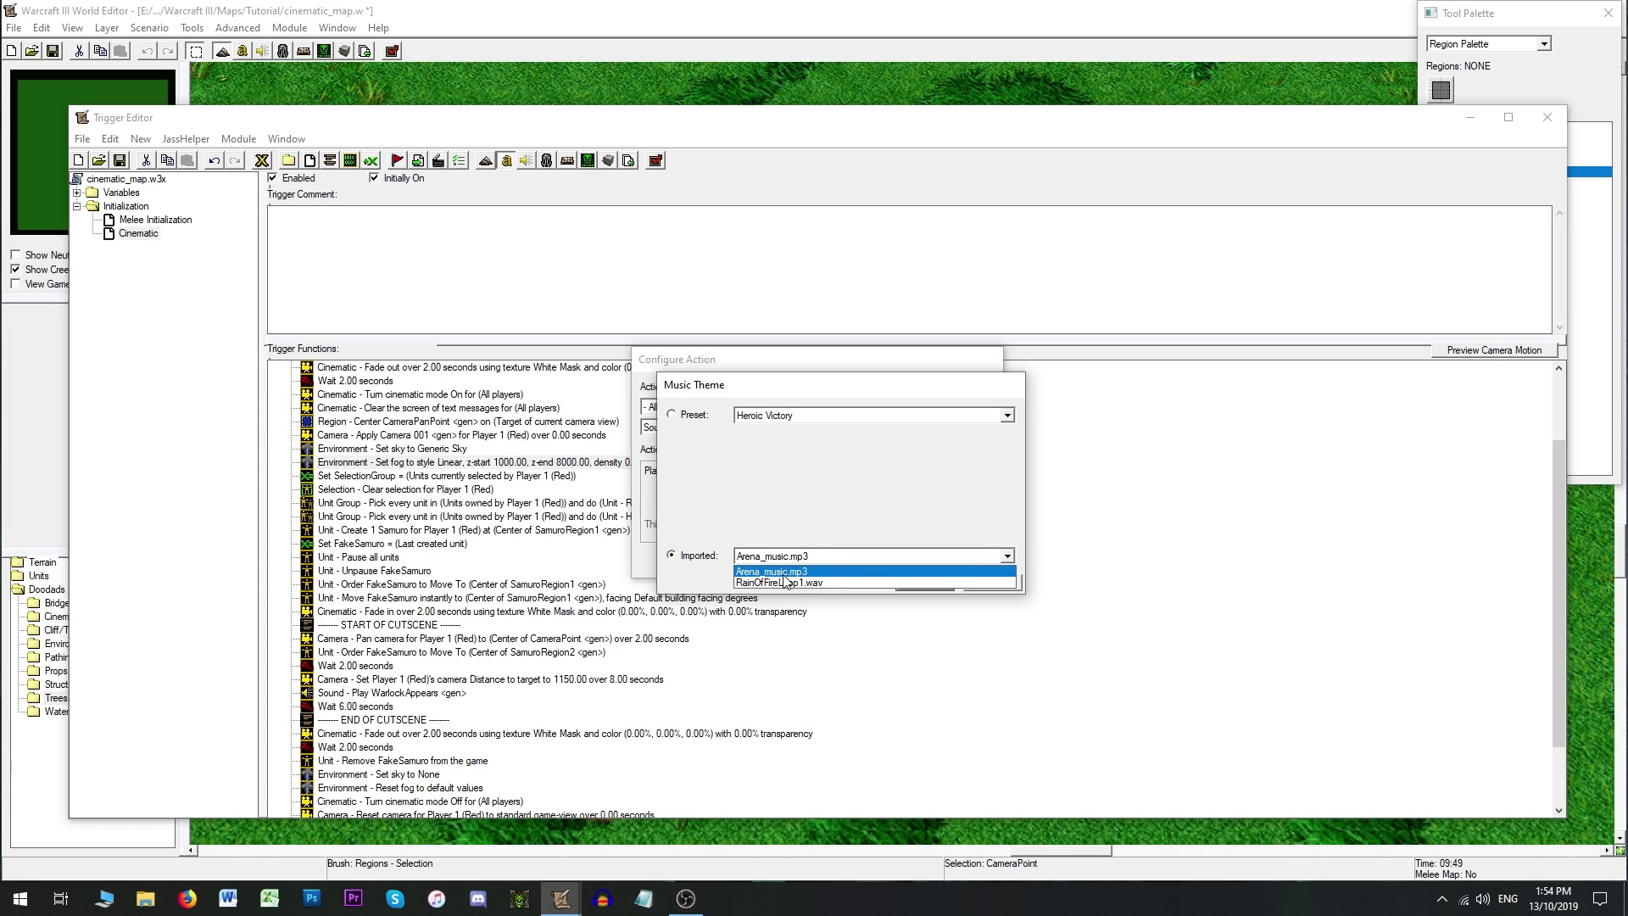
{"action": "left_click", "coordinate": [812, 526]}
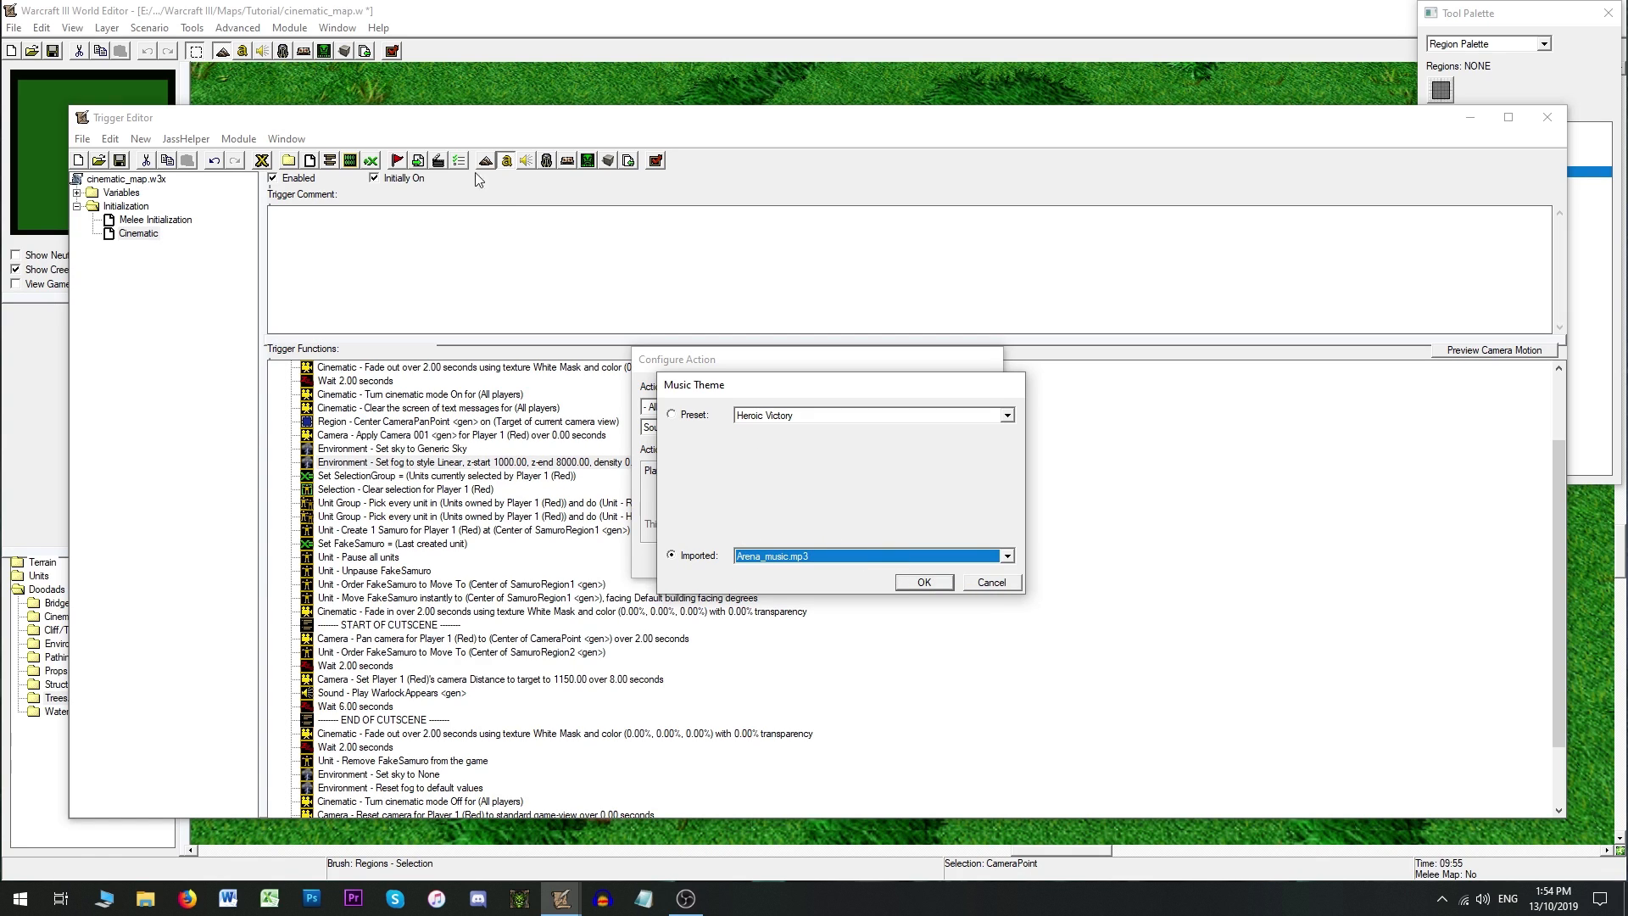
{"action": "left_click", "coordinate": [366, 50]}
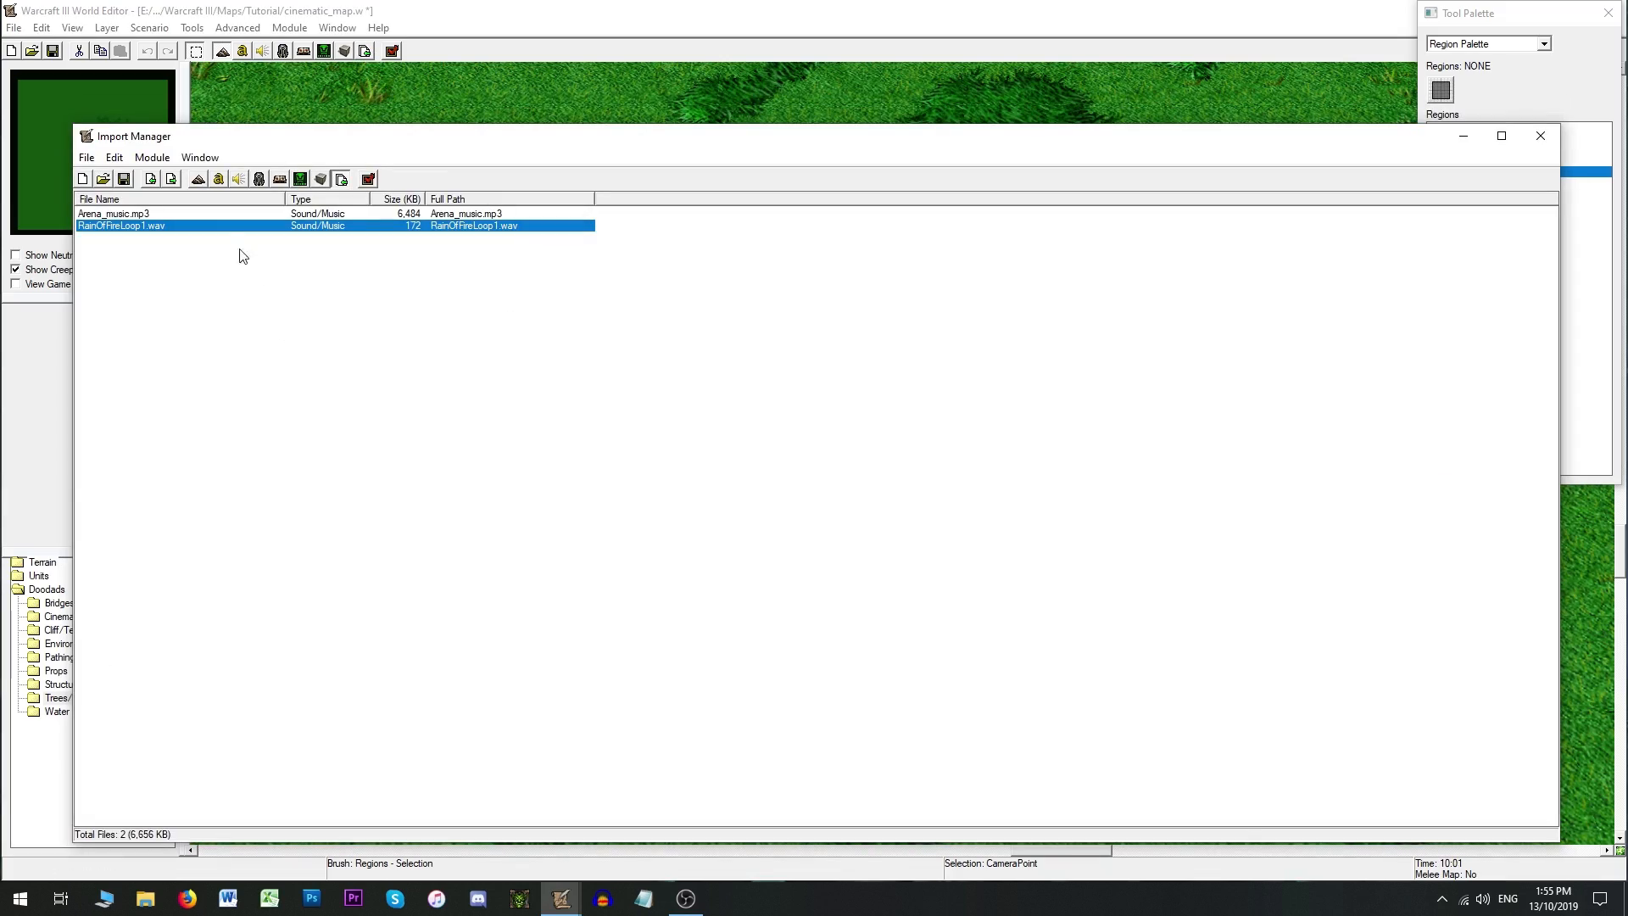
{"action": "left_click", "coordinate": [1540, 136]}
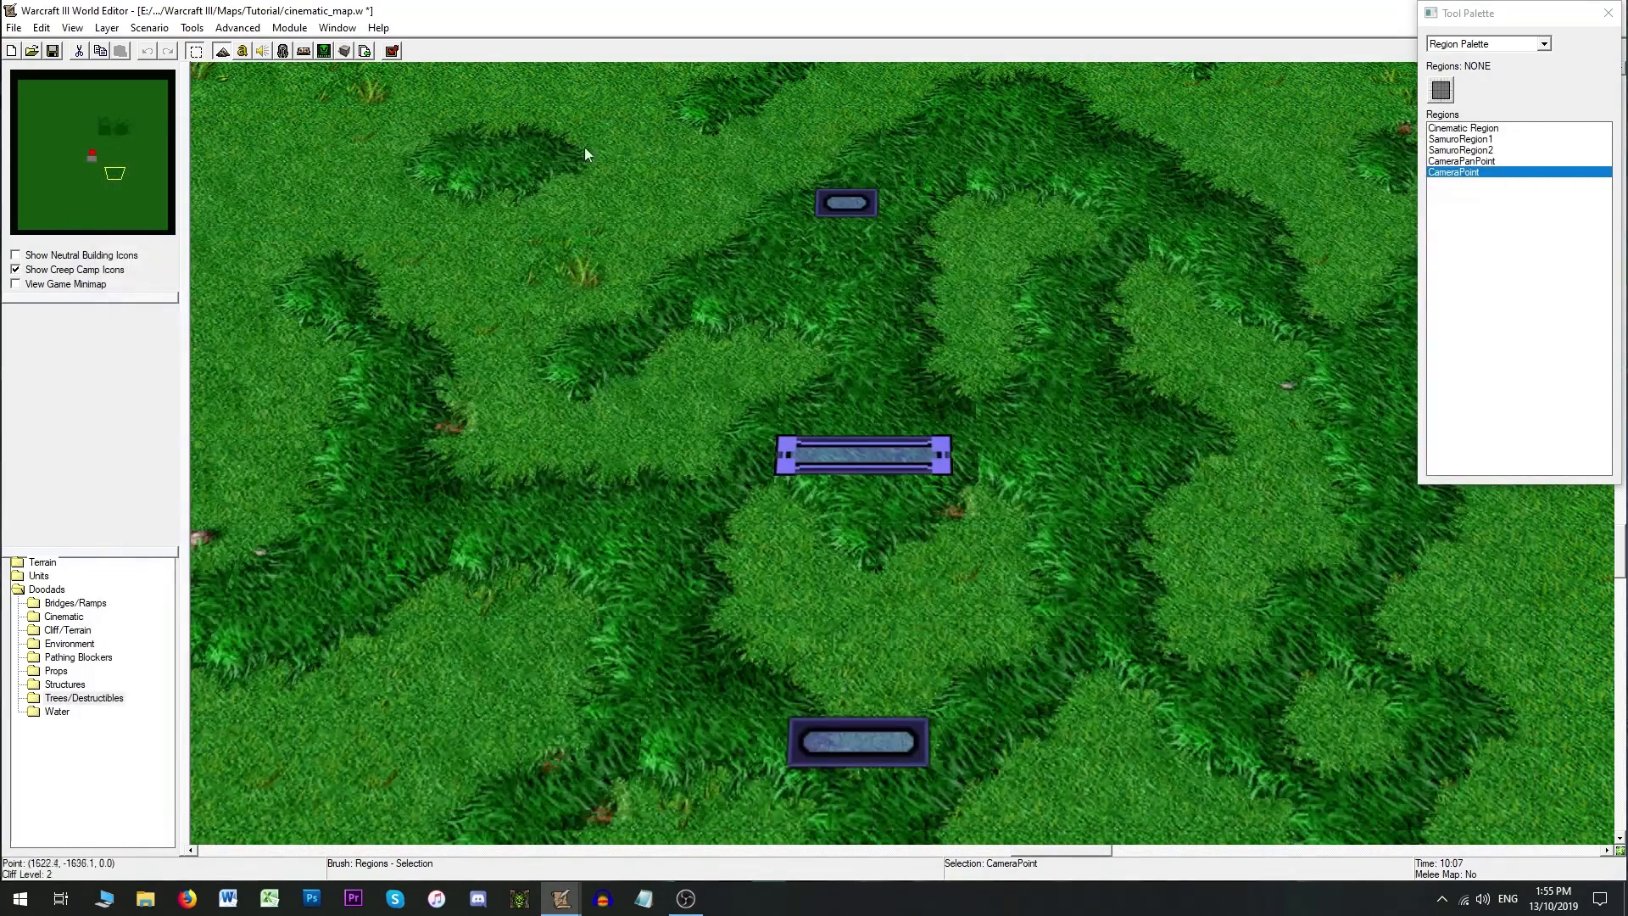
Step: Set the music theme to the preset Orc Theme and add the Play Music Theme action to the Cinematic trigger
{"action": "left_click", "coordinate": [242, 50]}
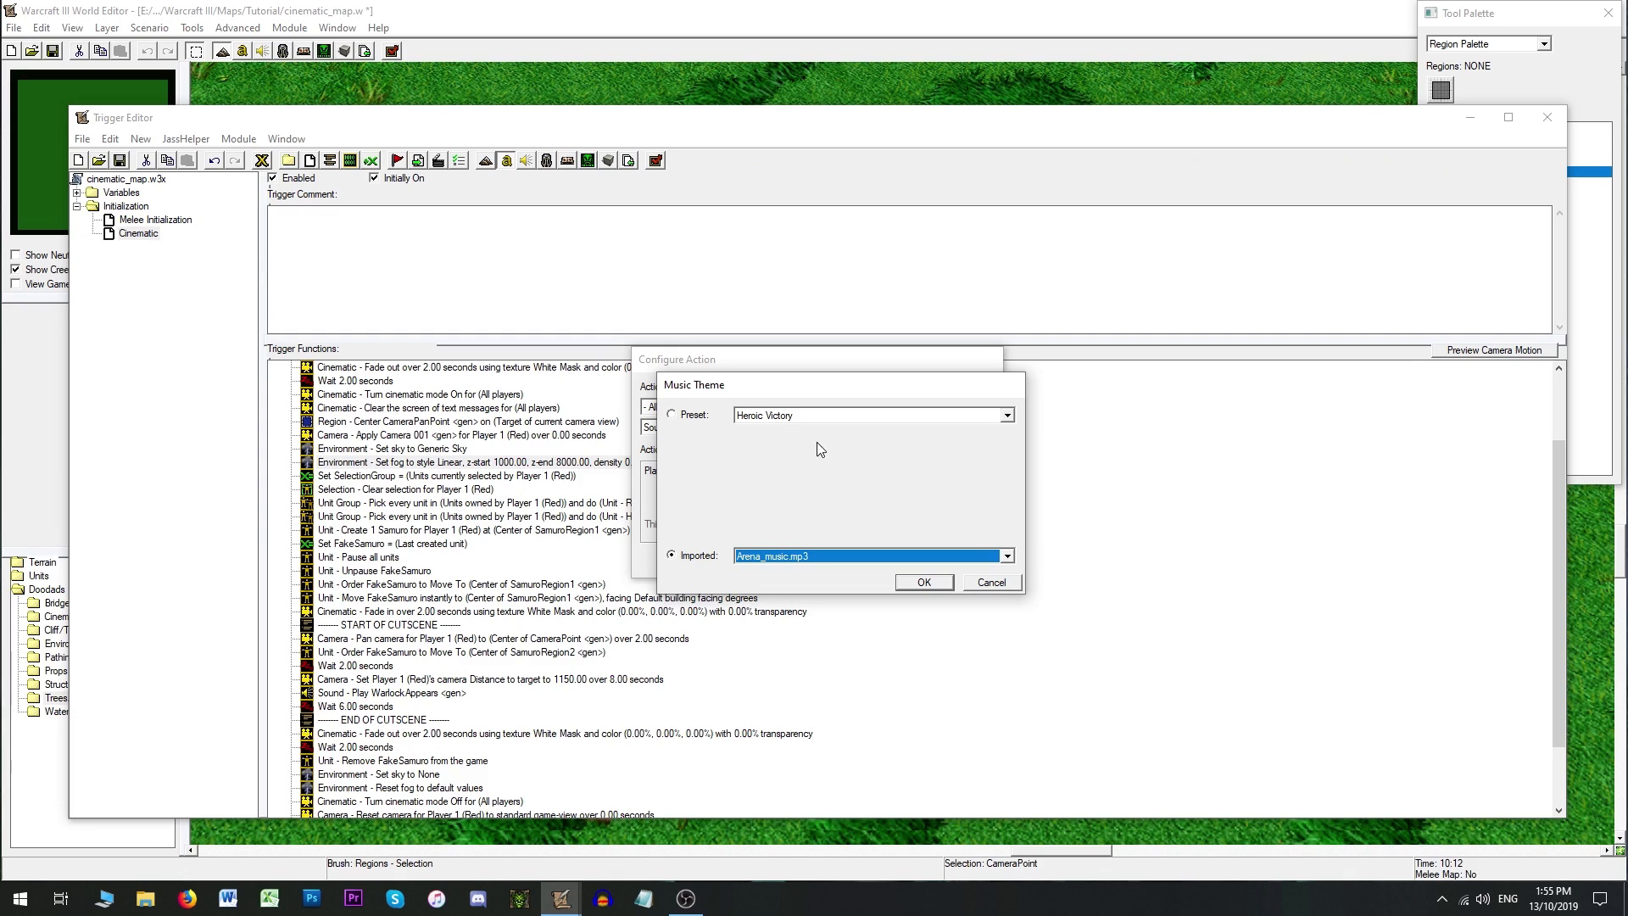
{"action": "left_click", "coordinate": [775, 417]}
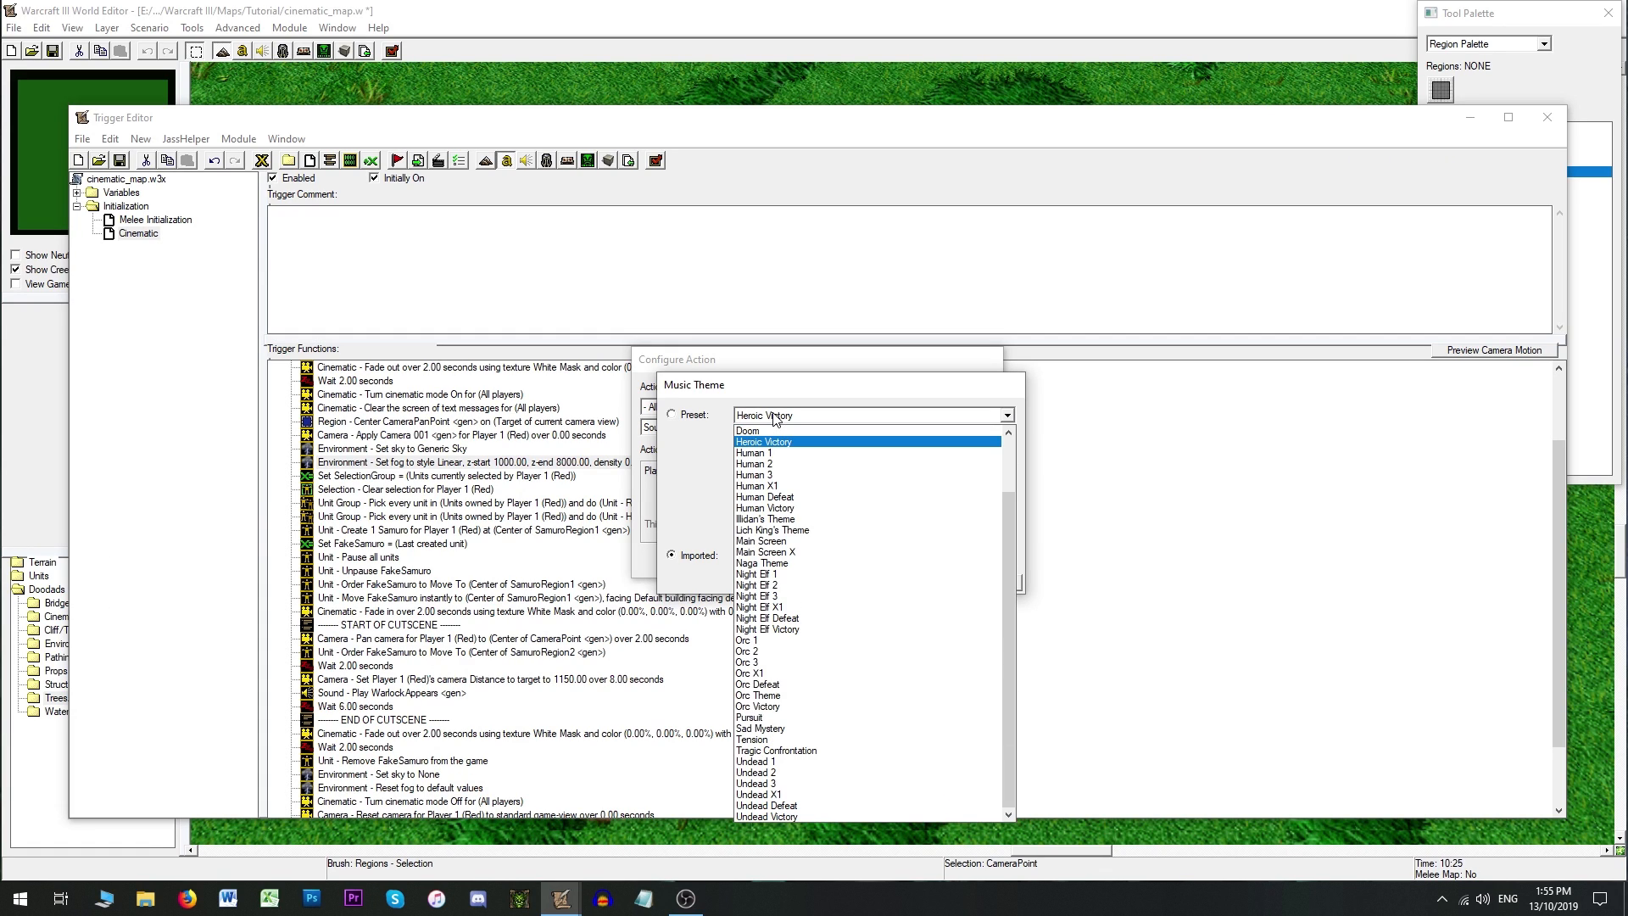
{"action": "left_click", "coordinate": [803, 695]}
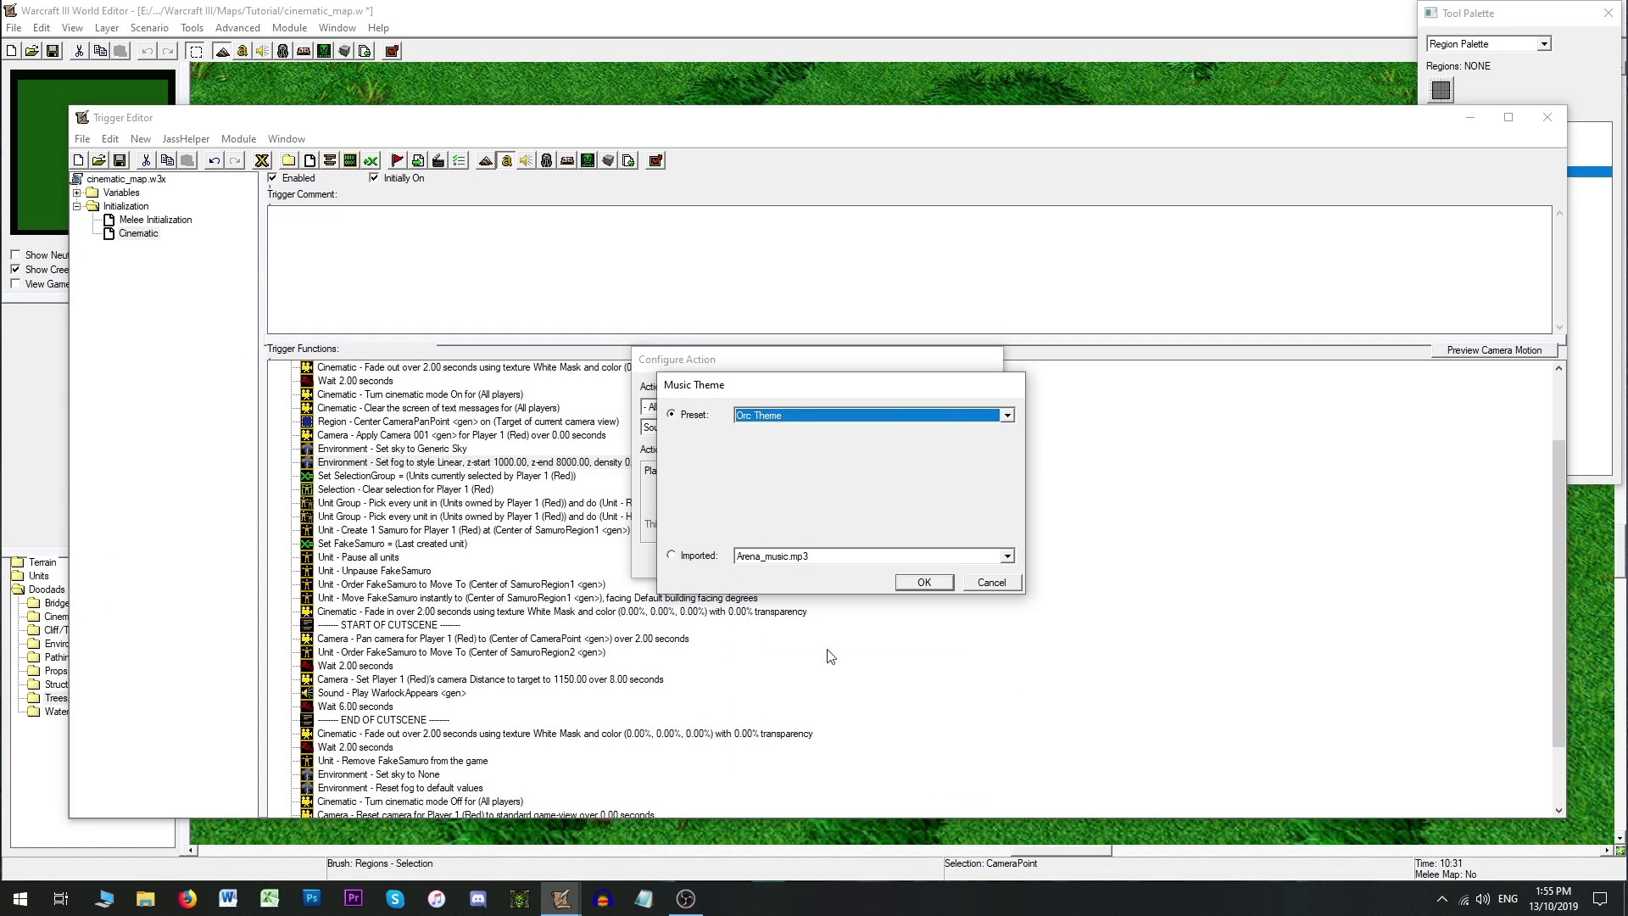
{"action": "left_click", "coordinate": [923, 583]}
{"action": "left_click", "coordinate": [893, 563]}
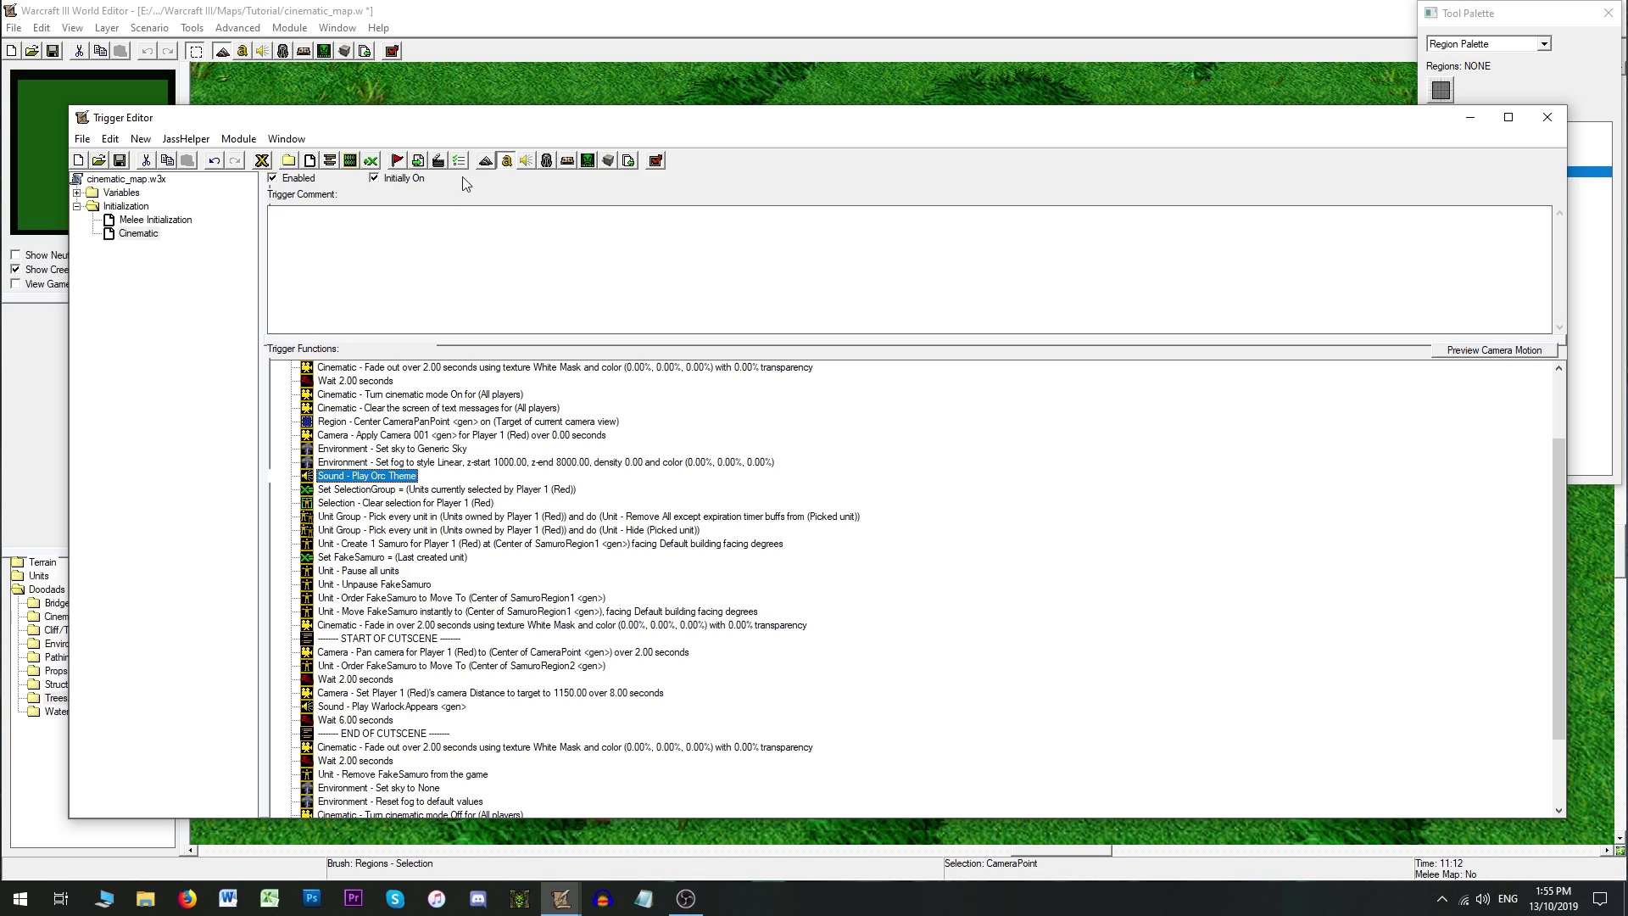
Step: Start a new action below Sound - Play Orc Theme and choose Sound - Set Music List (Using A Specific Initial Song)
{"action": "left_click", "coordinate": [438, 160]}
{"action": "key", "text": "s"}
{"action": "left_click", "coordinate": [806, 431]}
{"action": "key", "text": "s"}
{"action": "scroll", "coordinate": [830, 500], "scroll_direction": "down", "scroll_amount": 6}
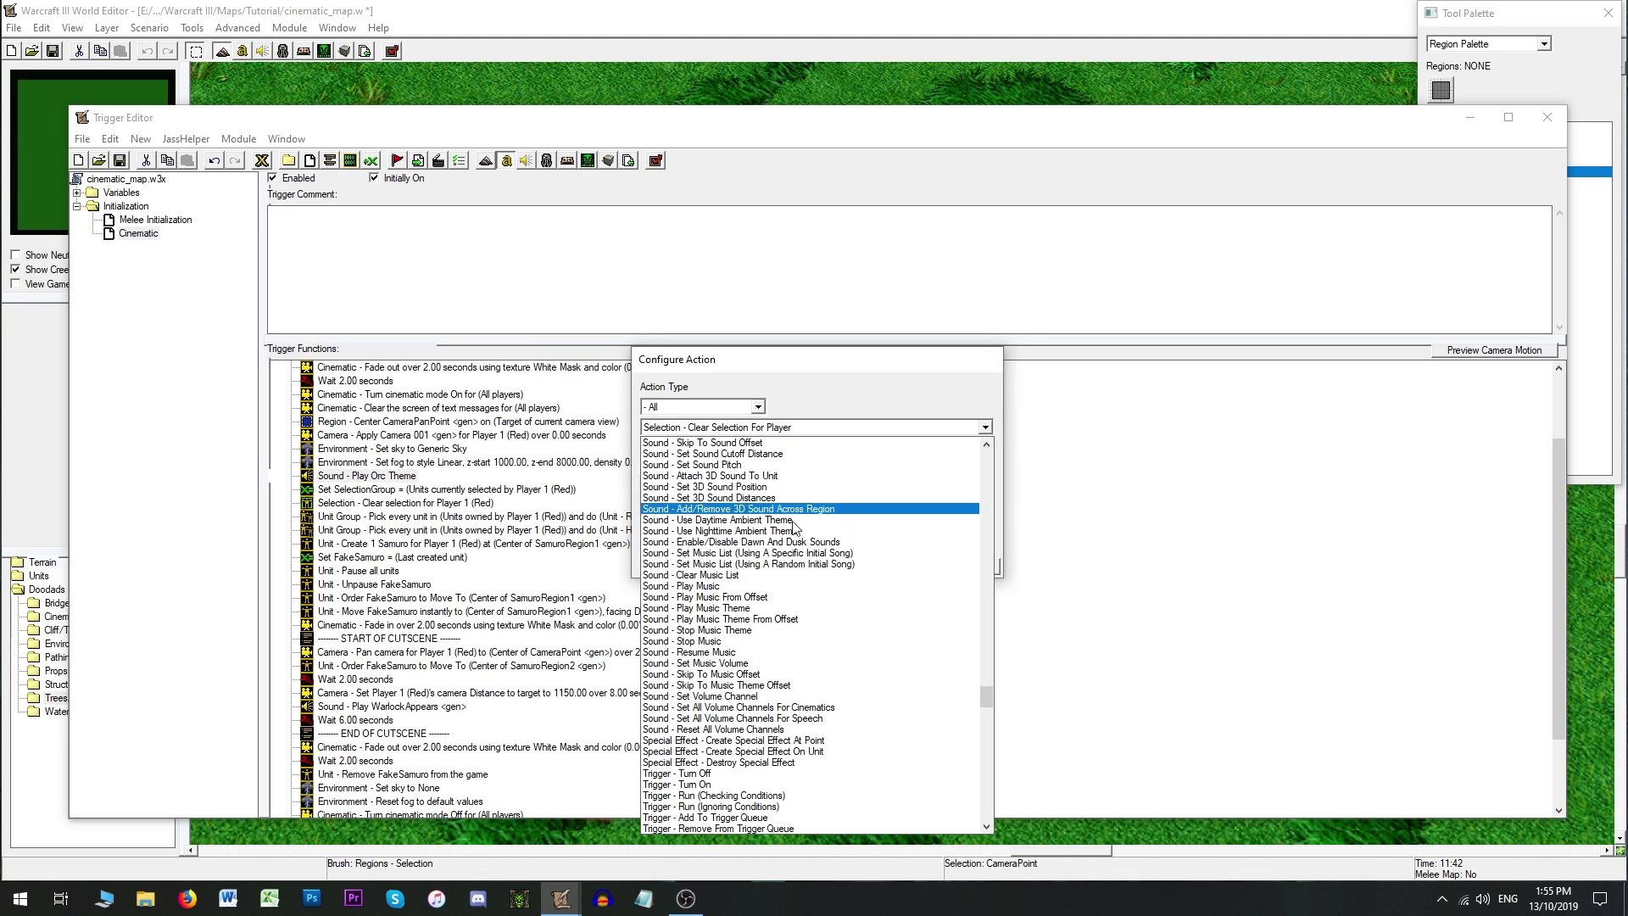
{"action": "left_click", "coordinate": [746, 552]}
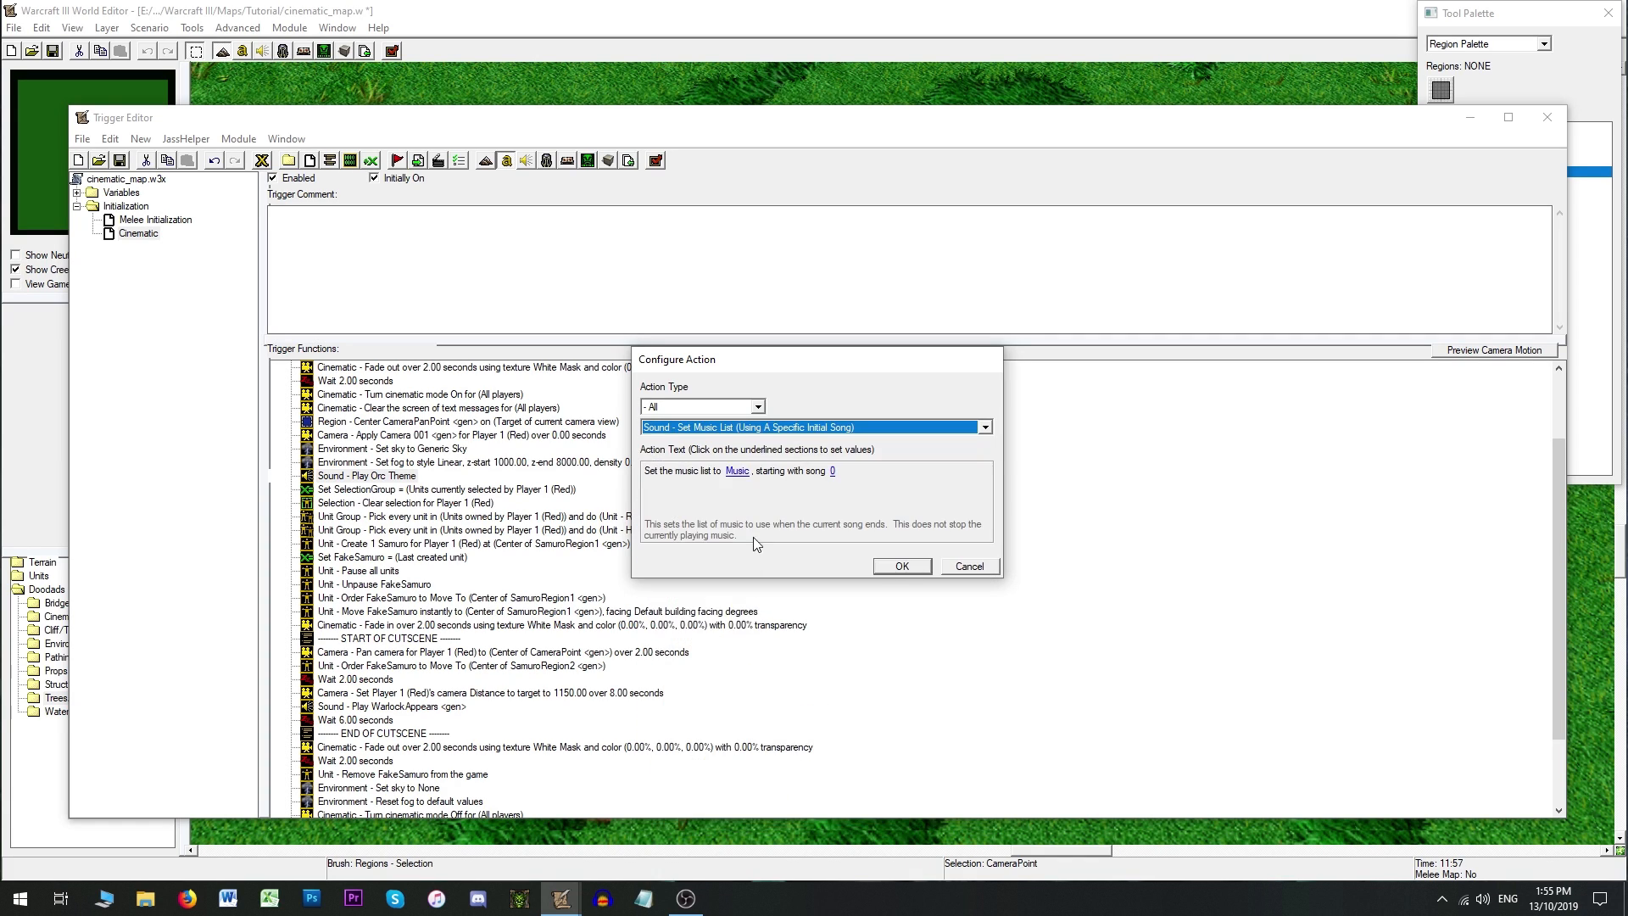
Step: Change the new action to Sound - Play Music and open its music value
{"action": "left_click", "coordinate": [827, 431]}
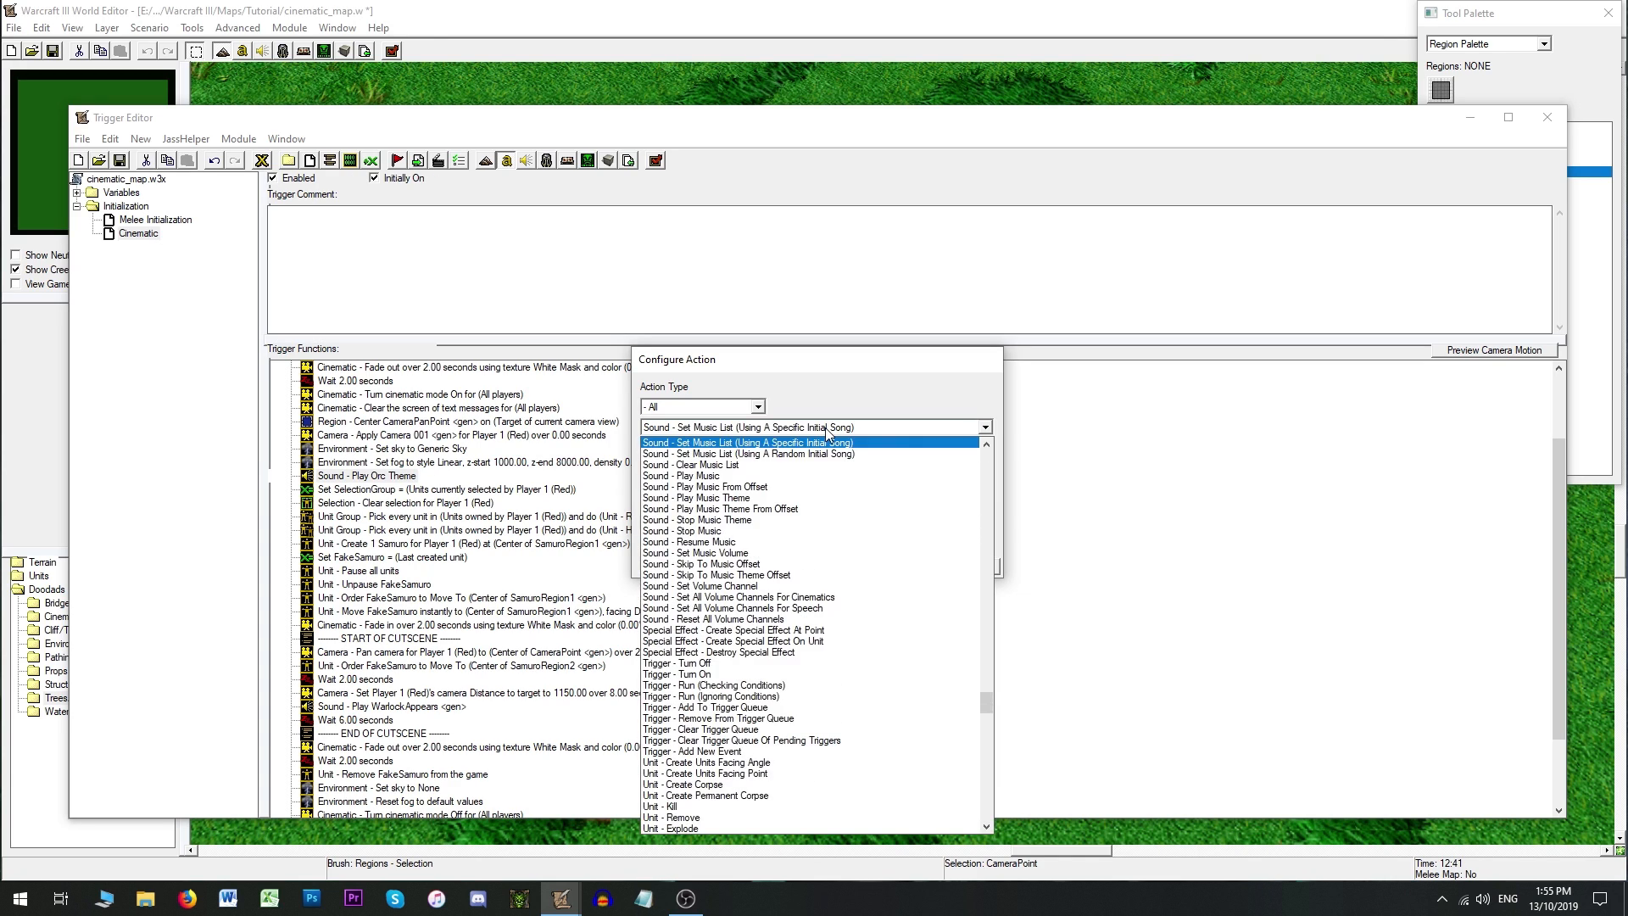
{"action": "left_click", "coordinate": [723, 476]}
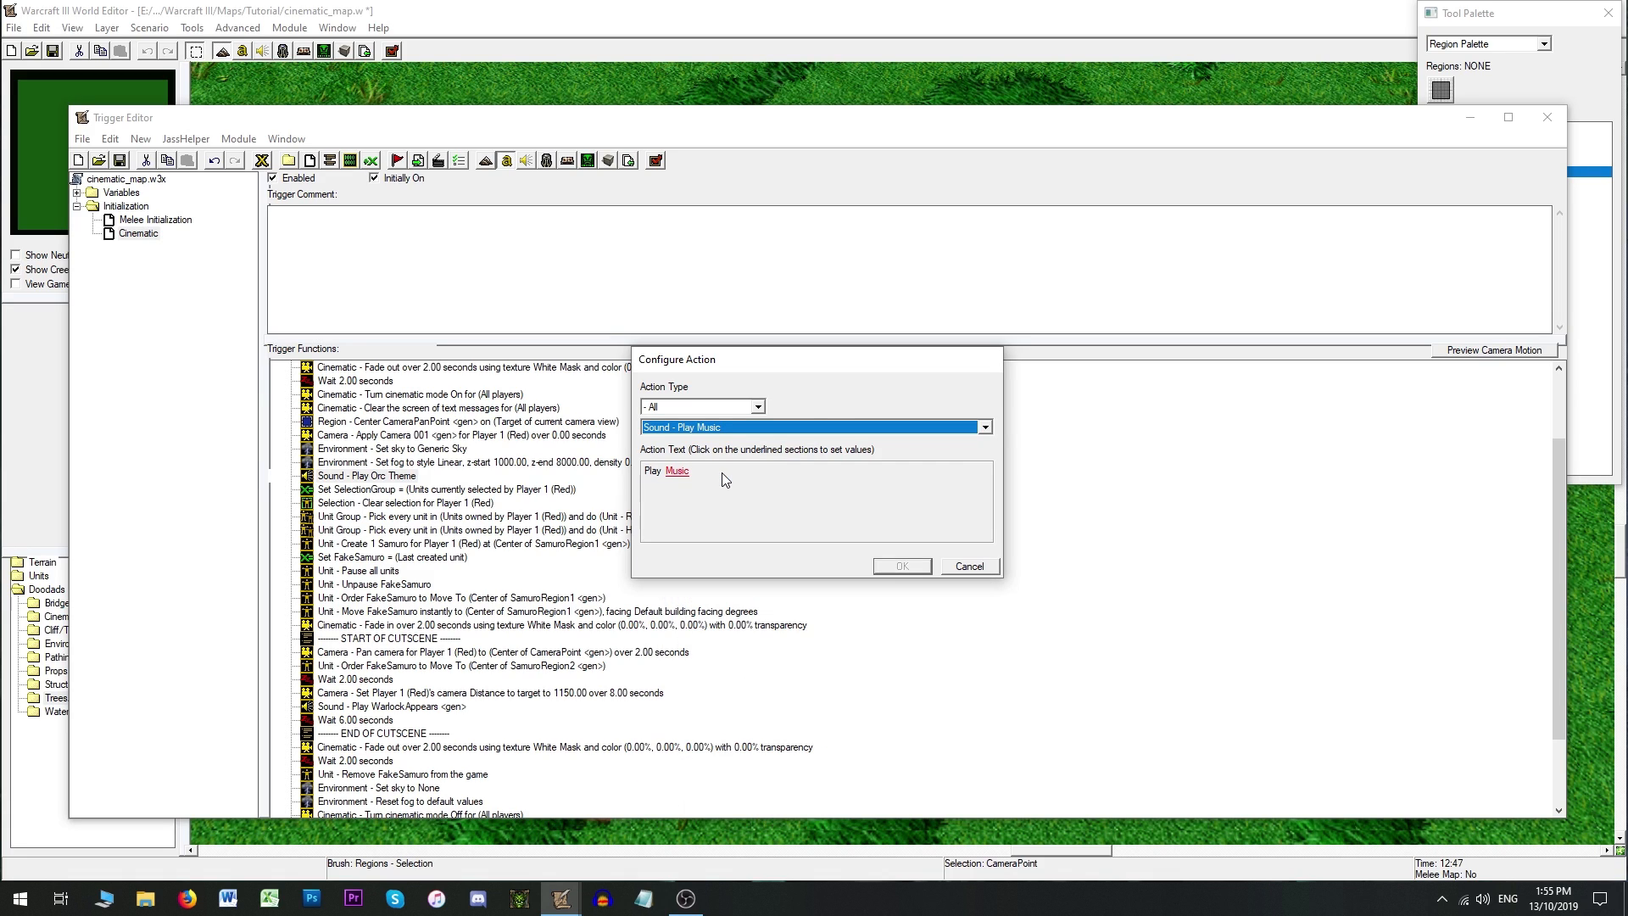
{"action": "left_click", "coordinate": [686, 474]}
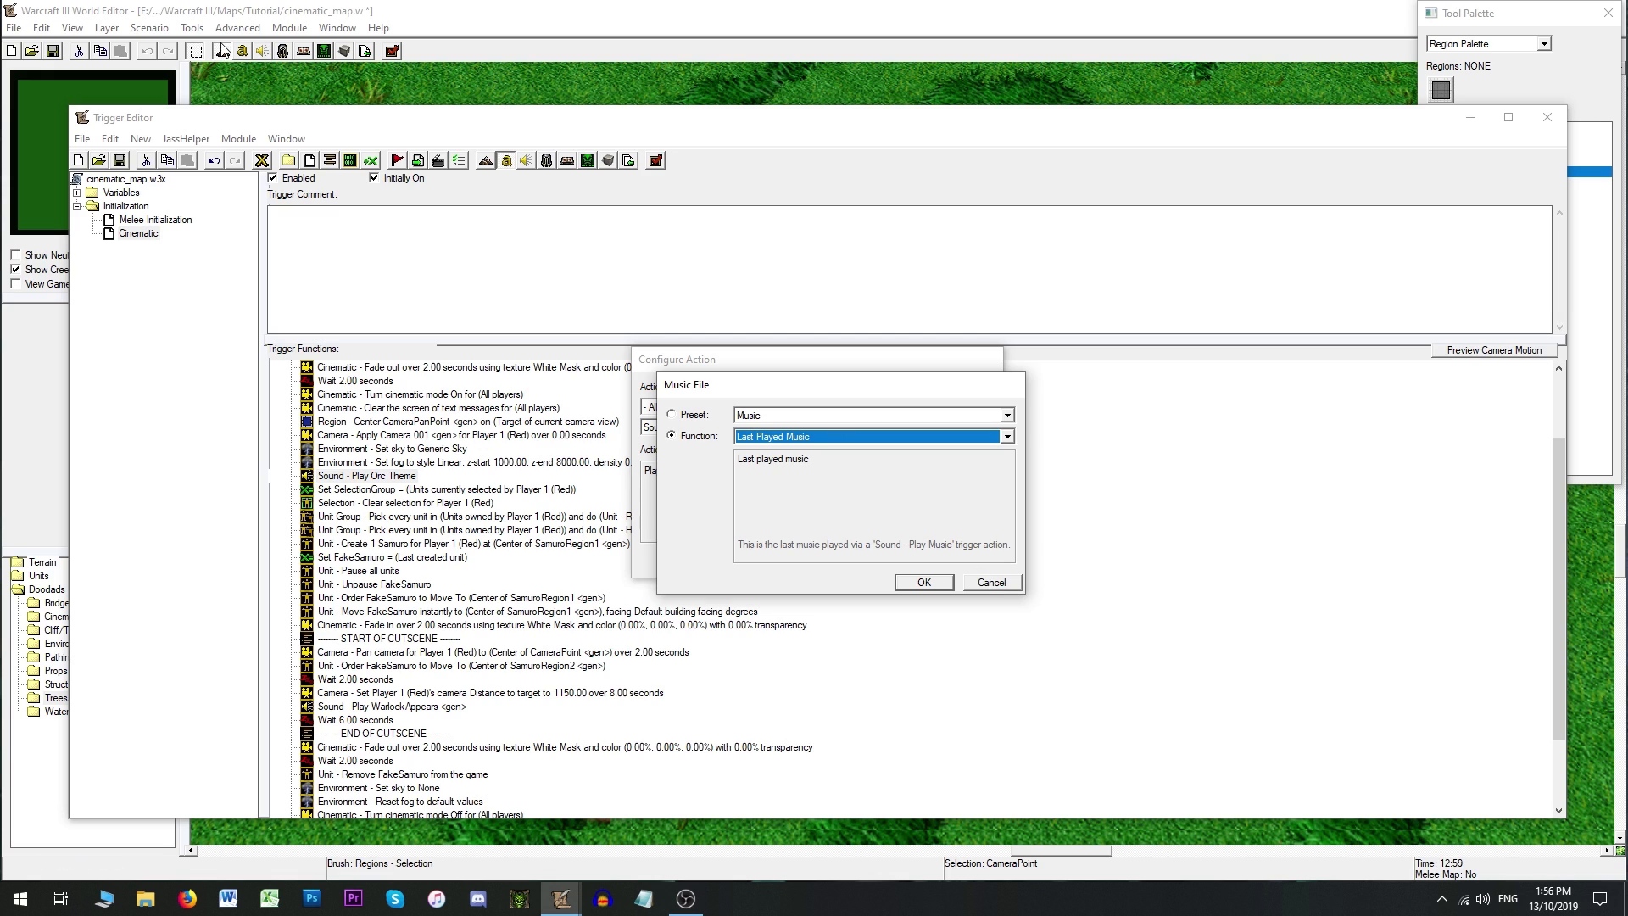
Step: Add the internal file OrcTheme.mp3 to the map as music in the Sound Editor
{"action": "left_click", "coordinate": [262, 52]}
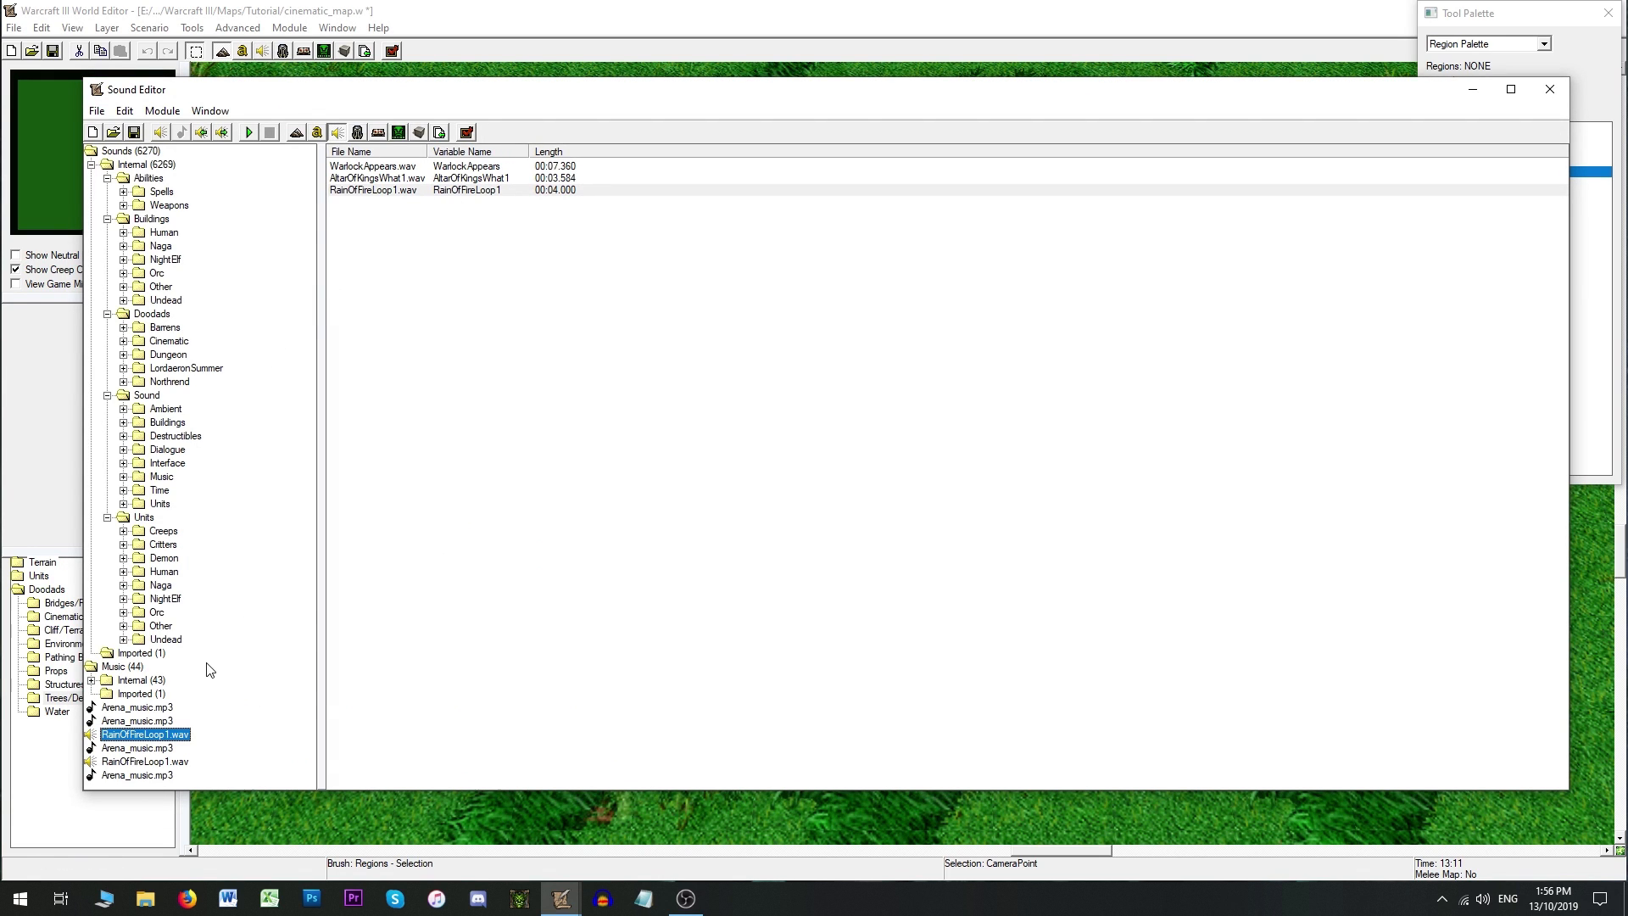
{"action": "left_click", "coordinate": [92, 681]}
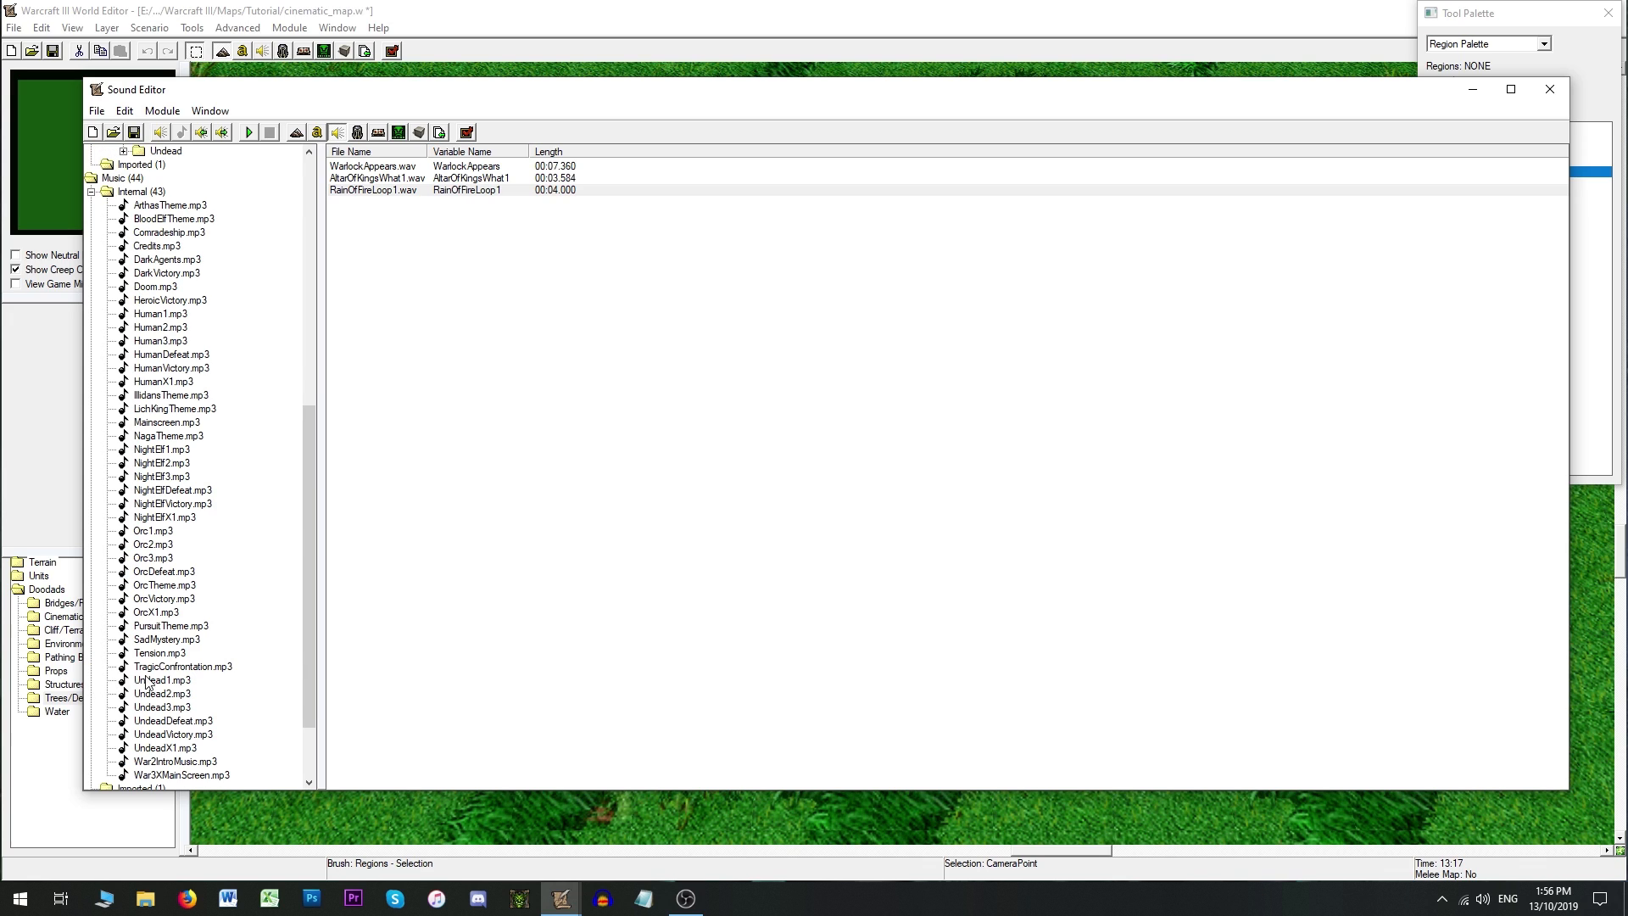
{"action": "right_click", "coordinate": [167, 587]}
{"action": "left_click", "coordinate": [146, 587]}
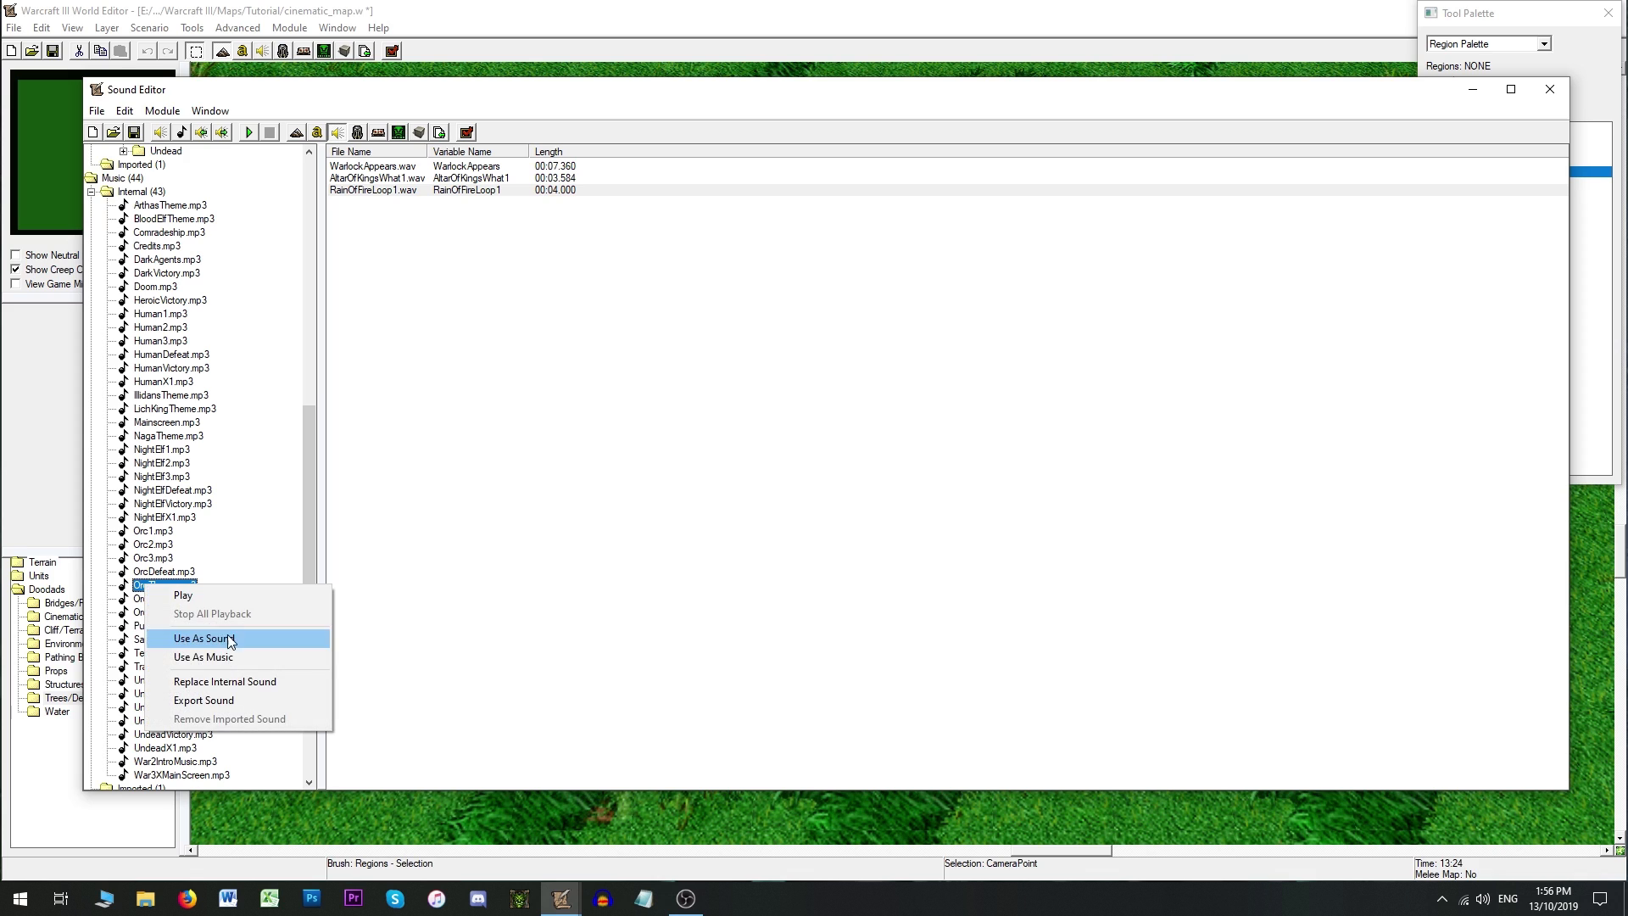
{"action": "left_click", "coordinate": [229, 657]}
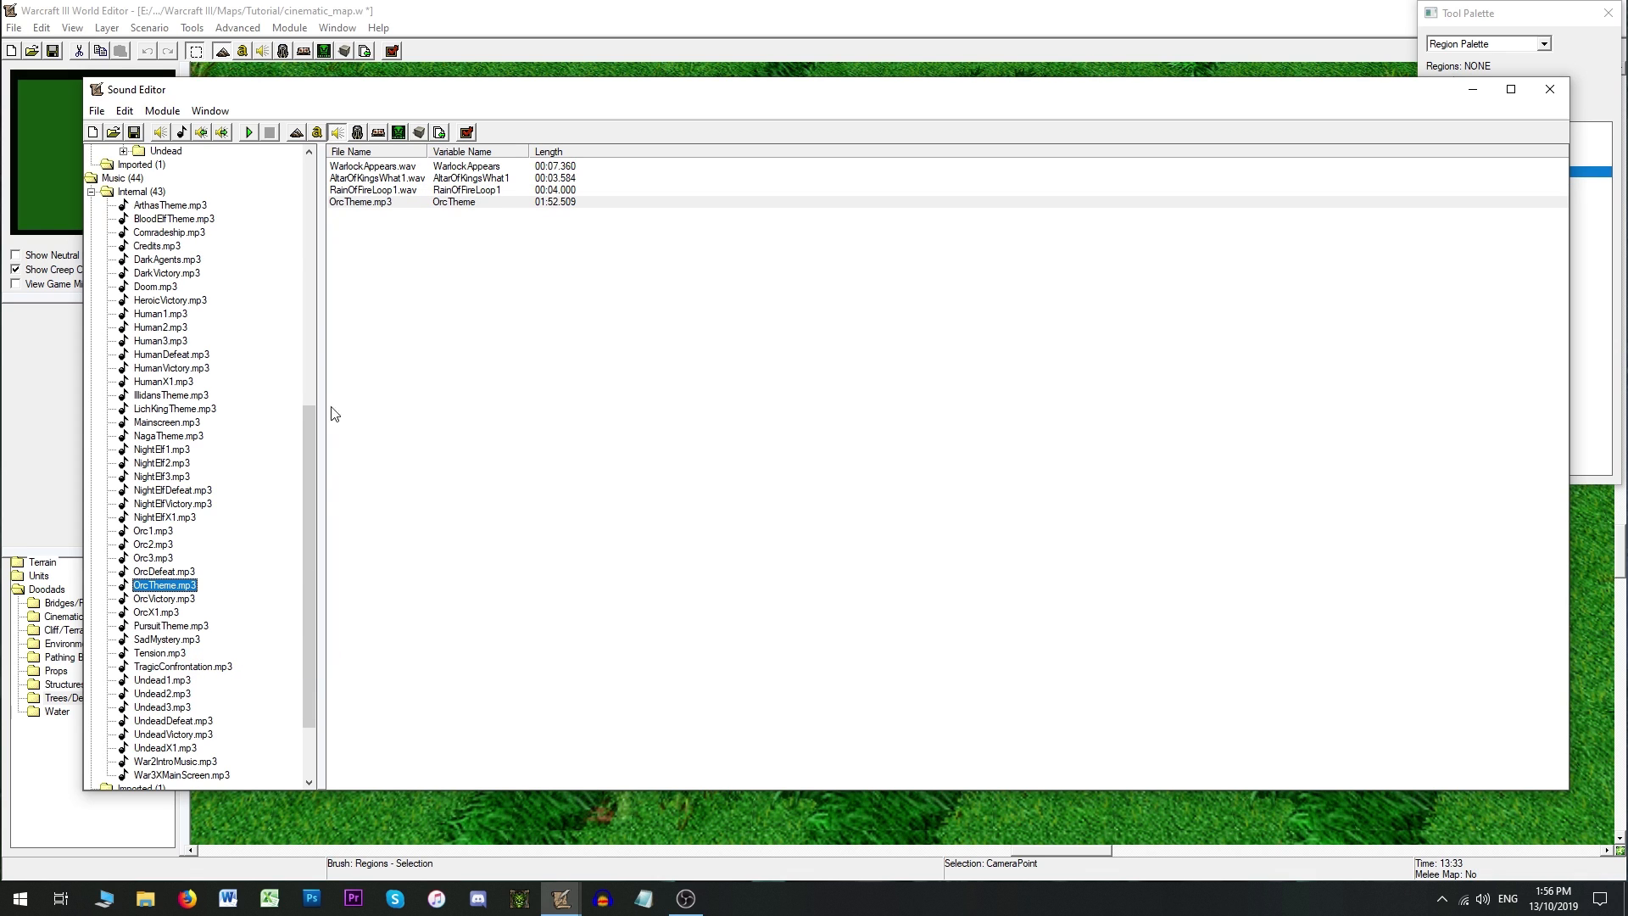
Step: Return to the Trigger Editor and set the Play Music action's music to the variable OrcTheme <gen>
{"action": "left_click", "coordinate": [242, 51]}
{"action": "left_click", "coordinate": [785, 415]}
{"action": "left_click", "coordinate": [788, 430]}
{"action": "left_click", "coordinate": [792, 436]}
{"action": "left_click", "coordinate": [811, 450]}
{"action": "left_click", "coordinate": [926, 585]}
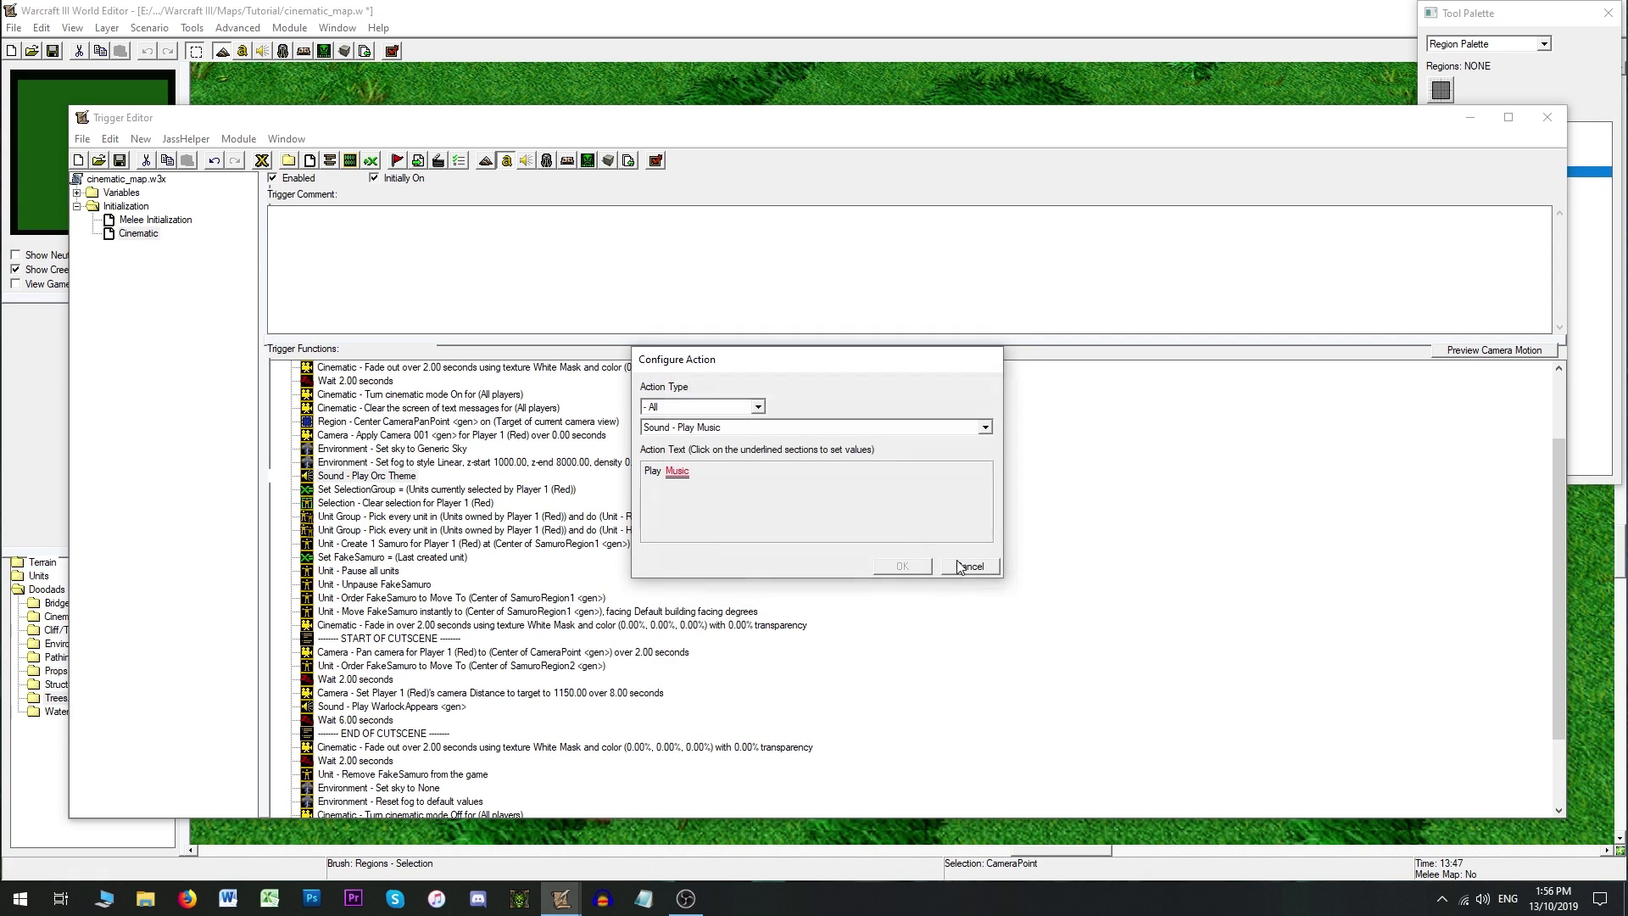
{"action": "left_click", "coordinate": [678, 471]}
{"action": "left_click", "coordinate": [672, 436]}
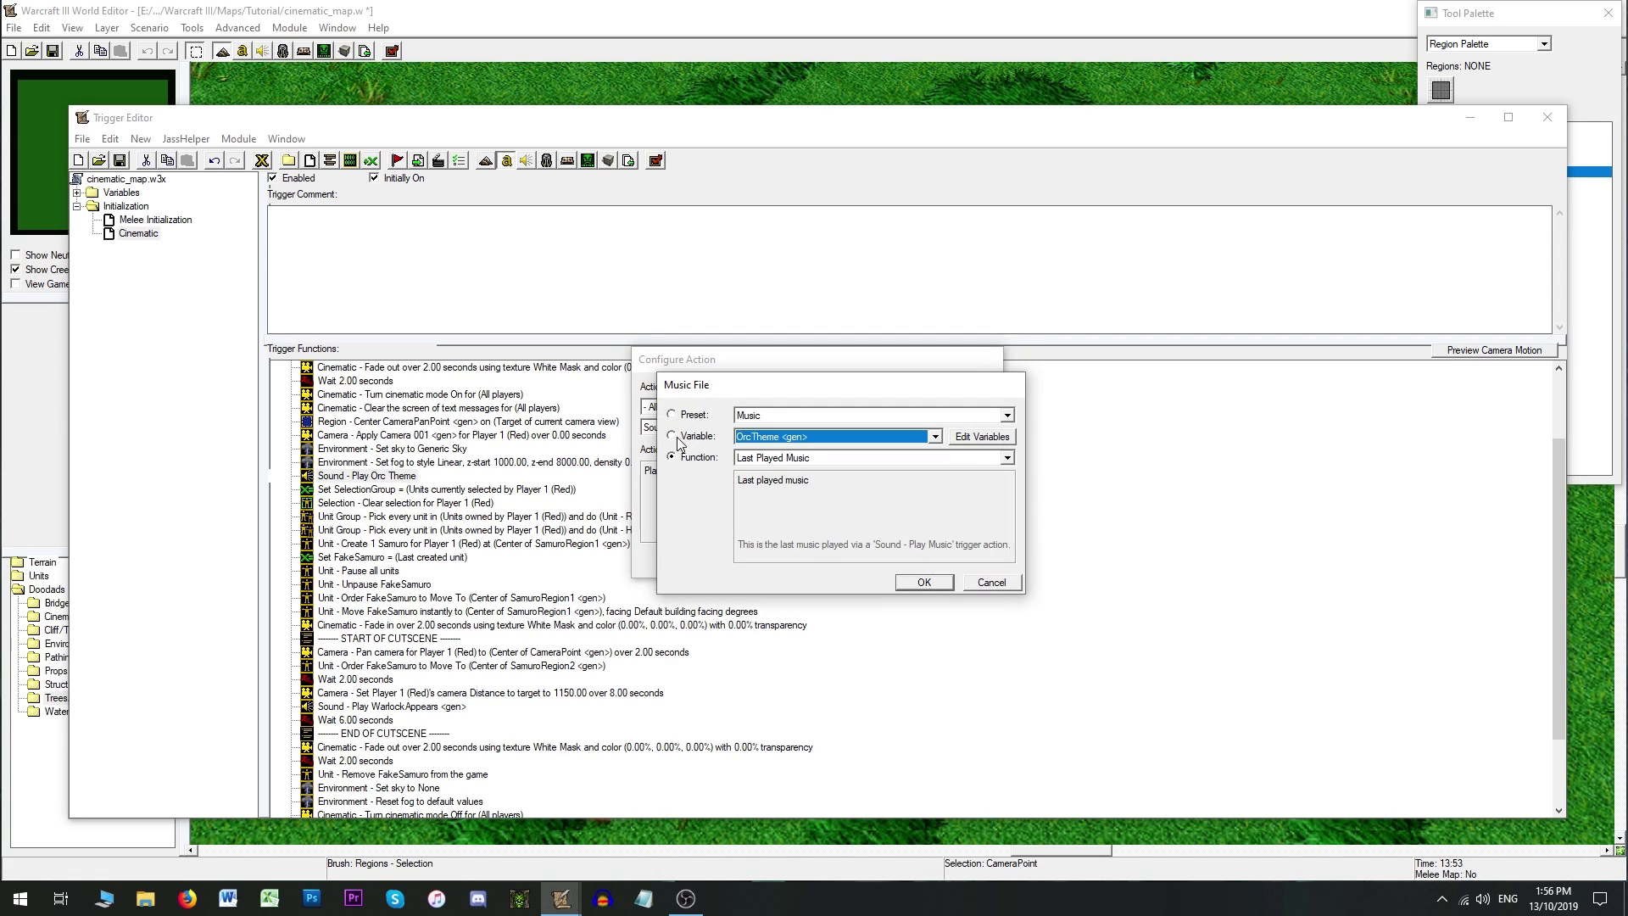
{"action": "left_click", "coordinate": [933, 581]}
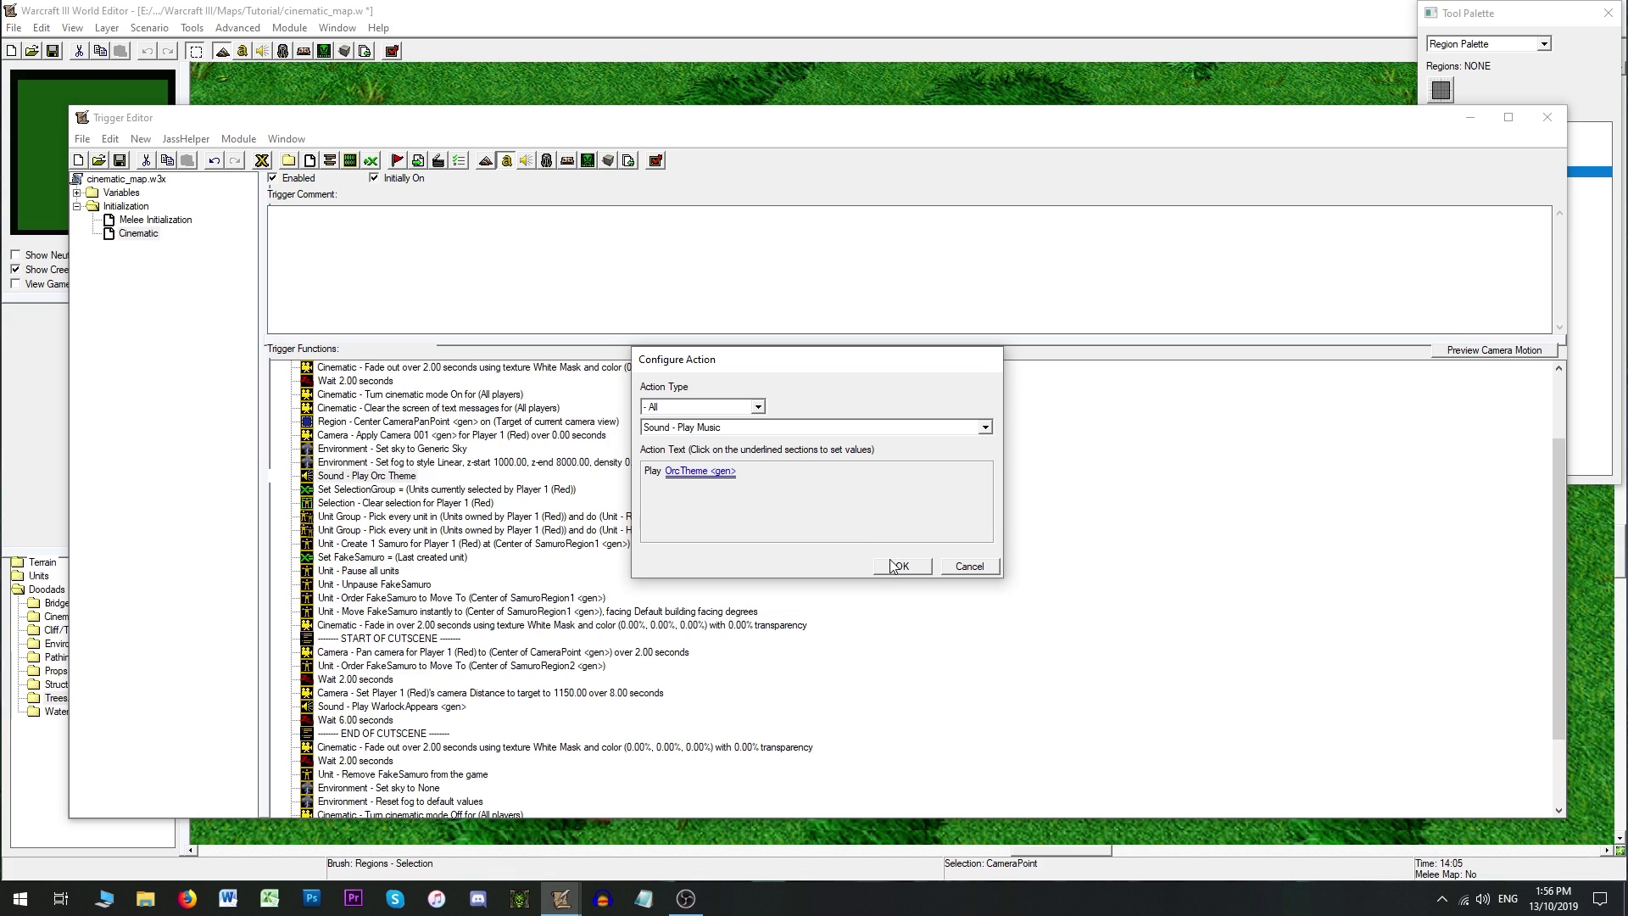
Step: Look through the available music actions, reselect Sound - Play Music, and discard the new action
{"action": "left_click", "coordinate": [770, 427]}
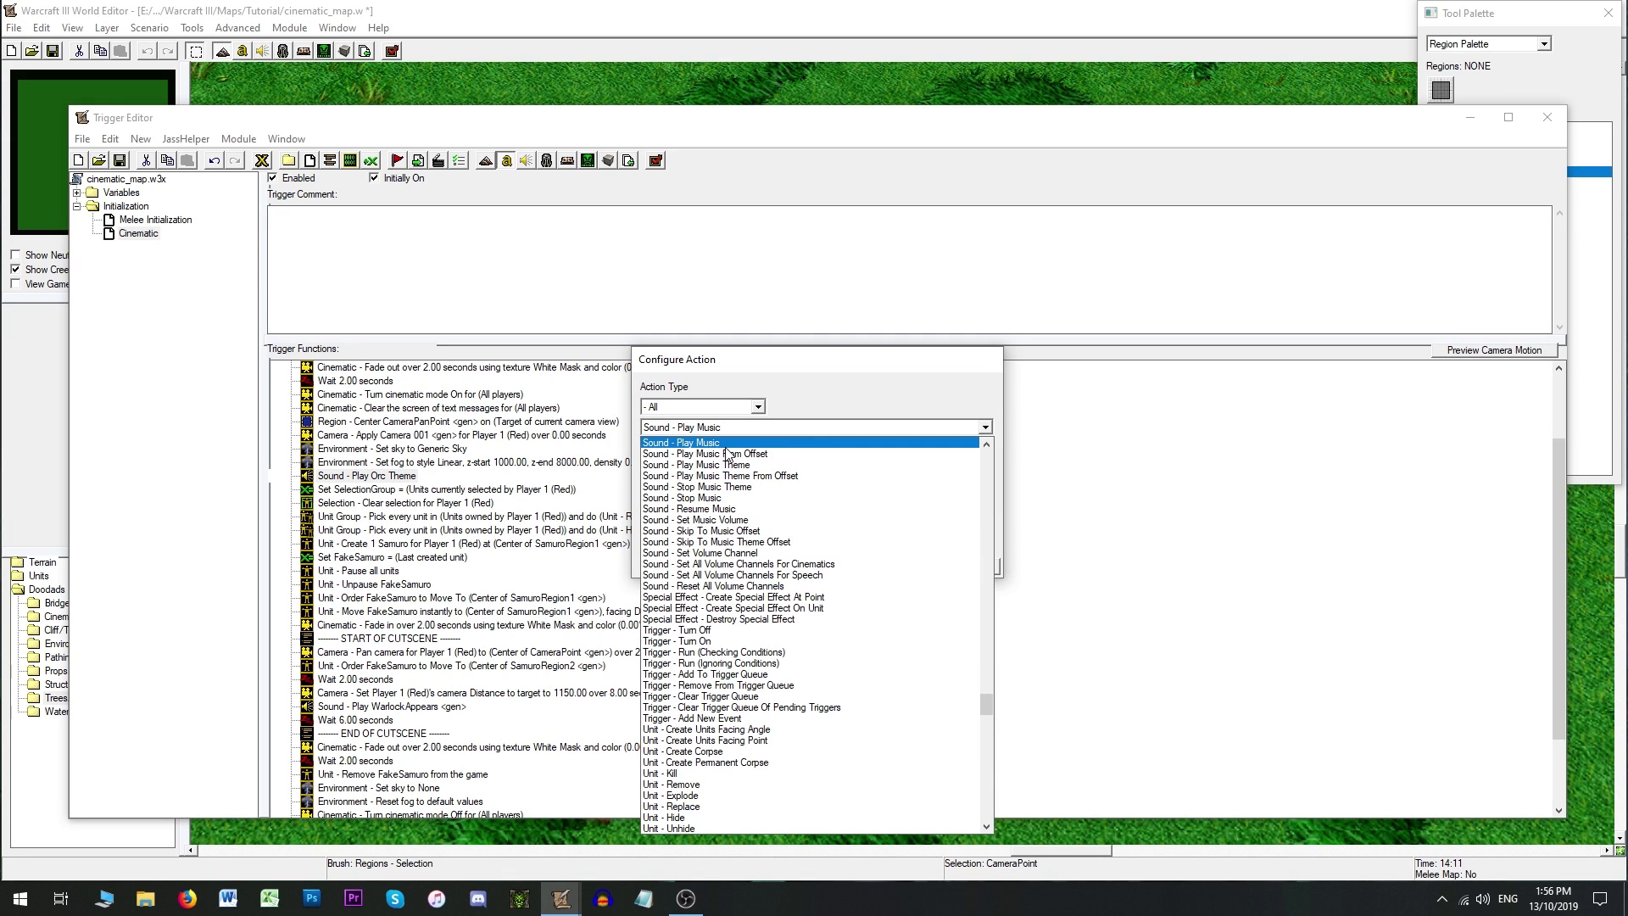
{"action": "scroll", "coordinate": [751, 478], "scroll_direction": "up", "scroll_amount": 1}
{"action": "scroll", "coordinate": [751, 481], "scroll_direction": "up", "scroll_amount": 2}
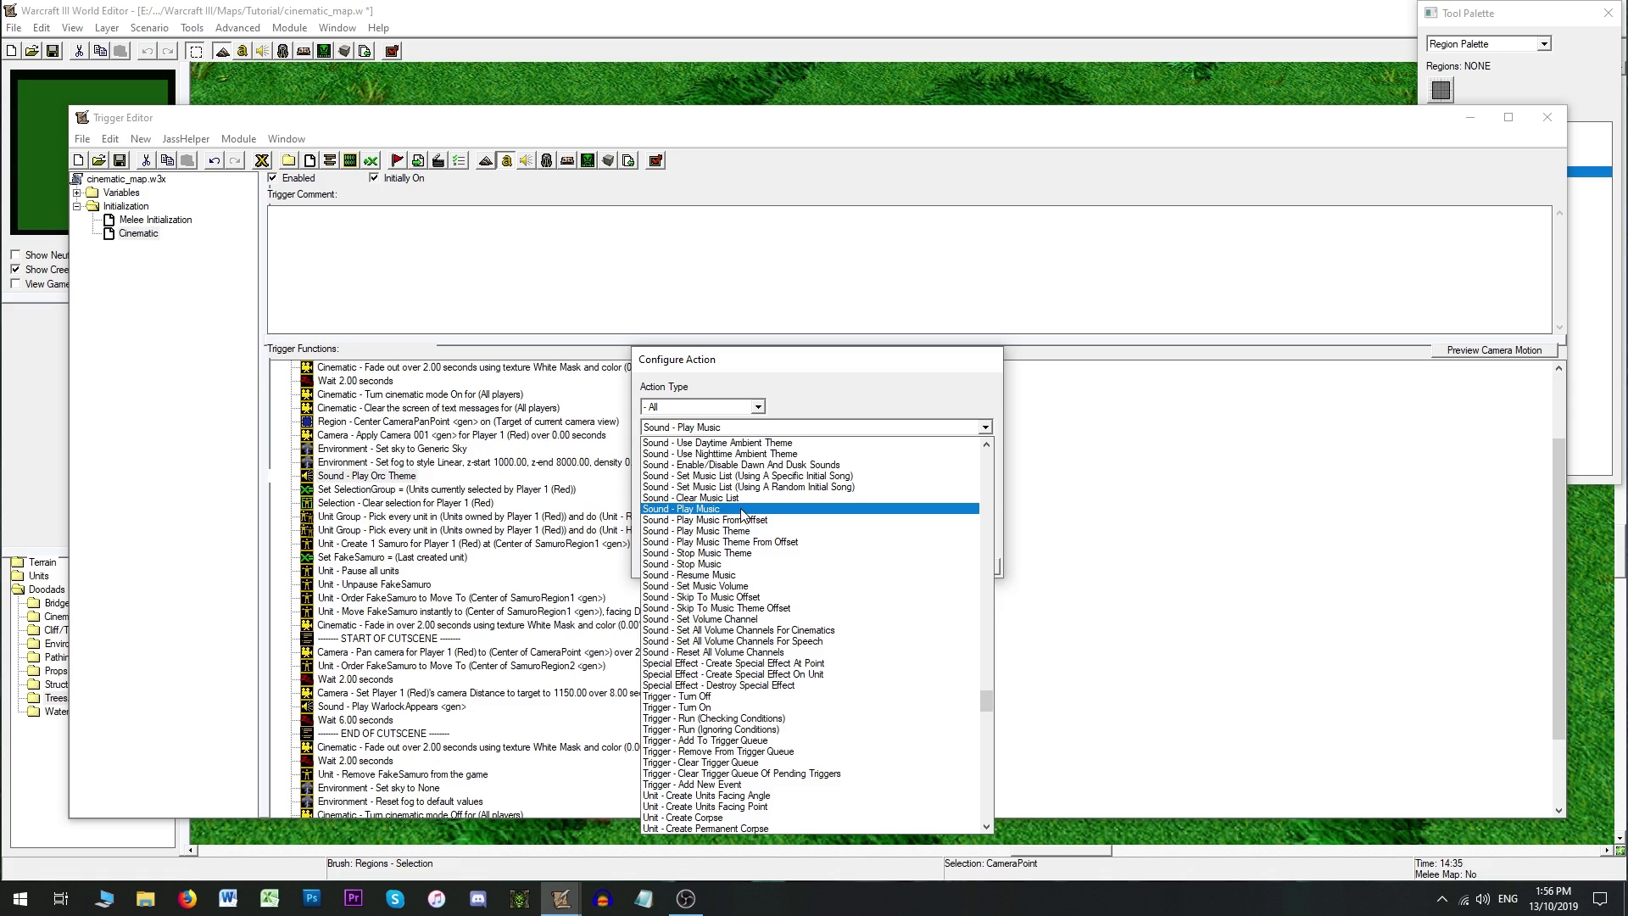
{"action": "left_click", "coordinate": [742, 509]}
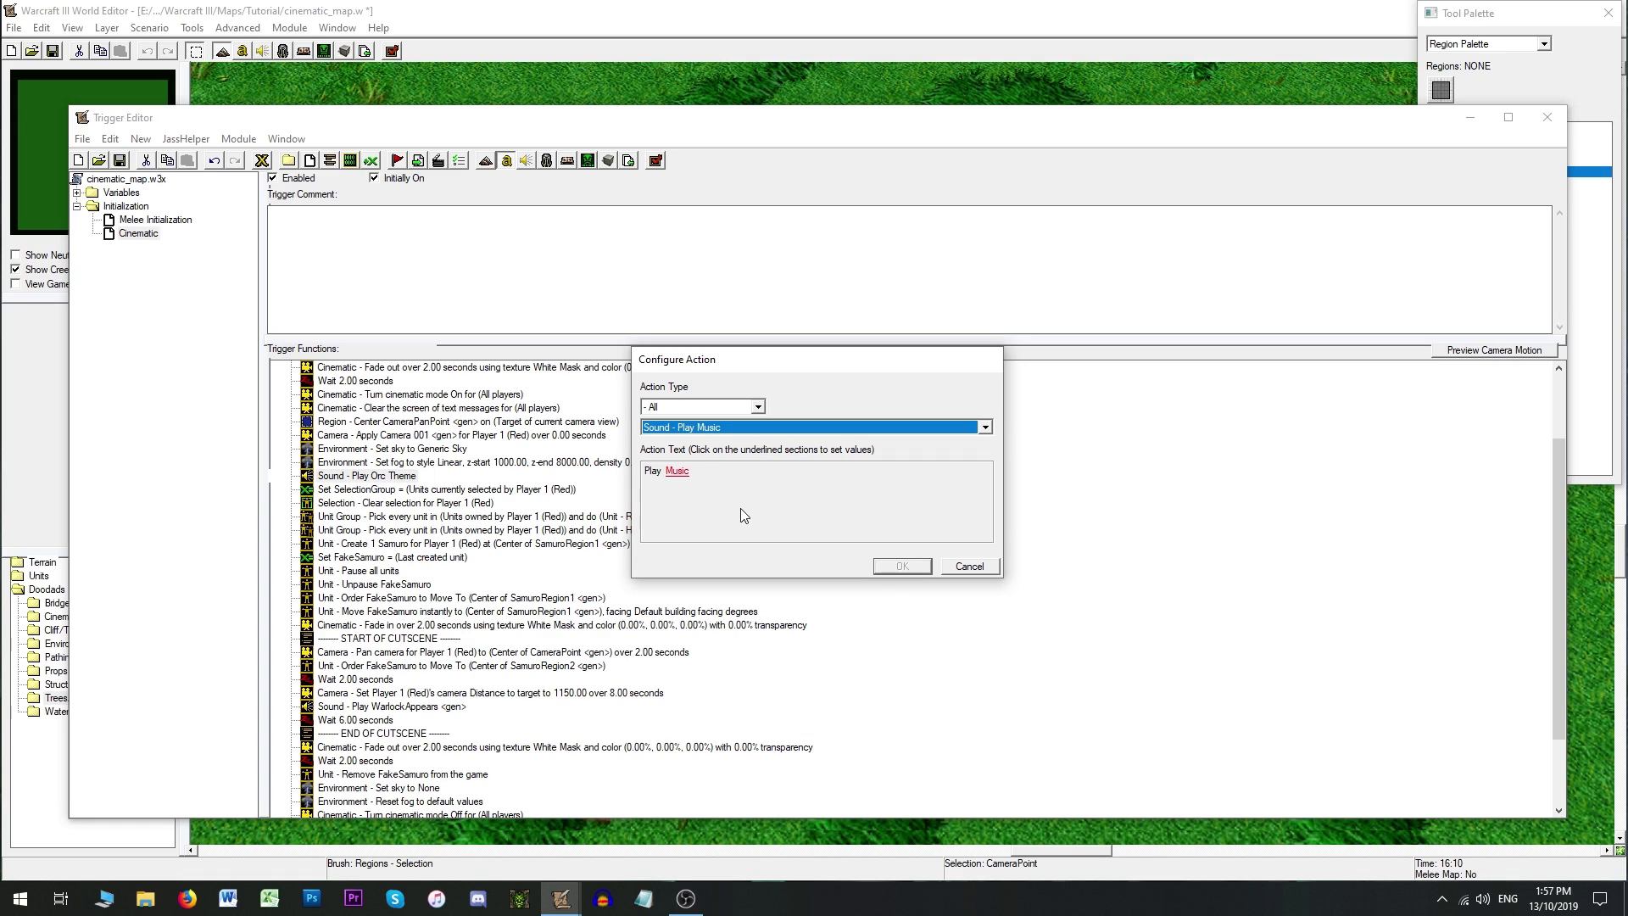
{"action": "left_click", "coordinate": [751, 428]}
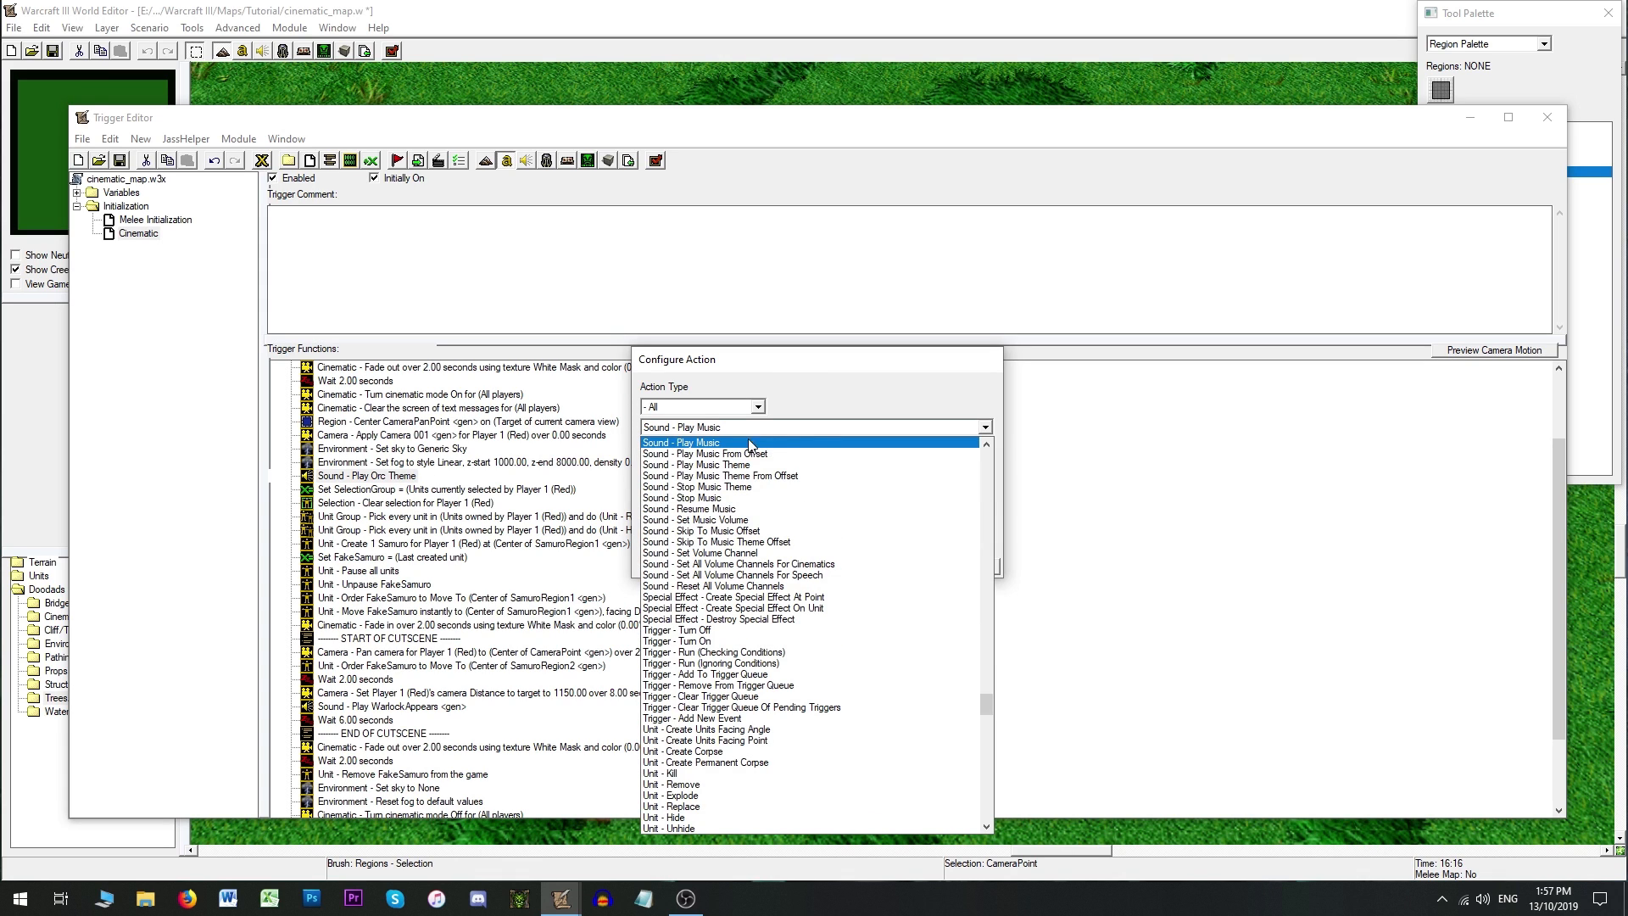
{"action": "left_click", "coordinate": [872, 380]}
{"action": "left_click", "coordinate": [971, 563]}
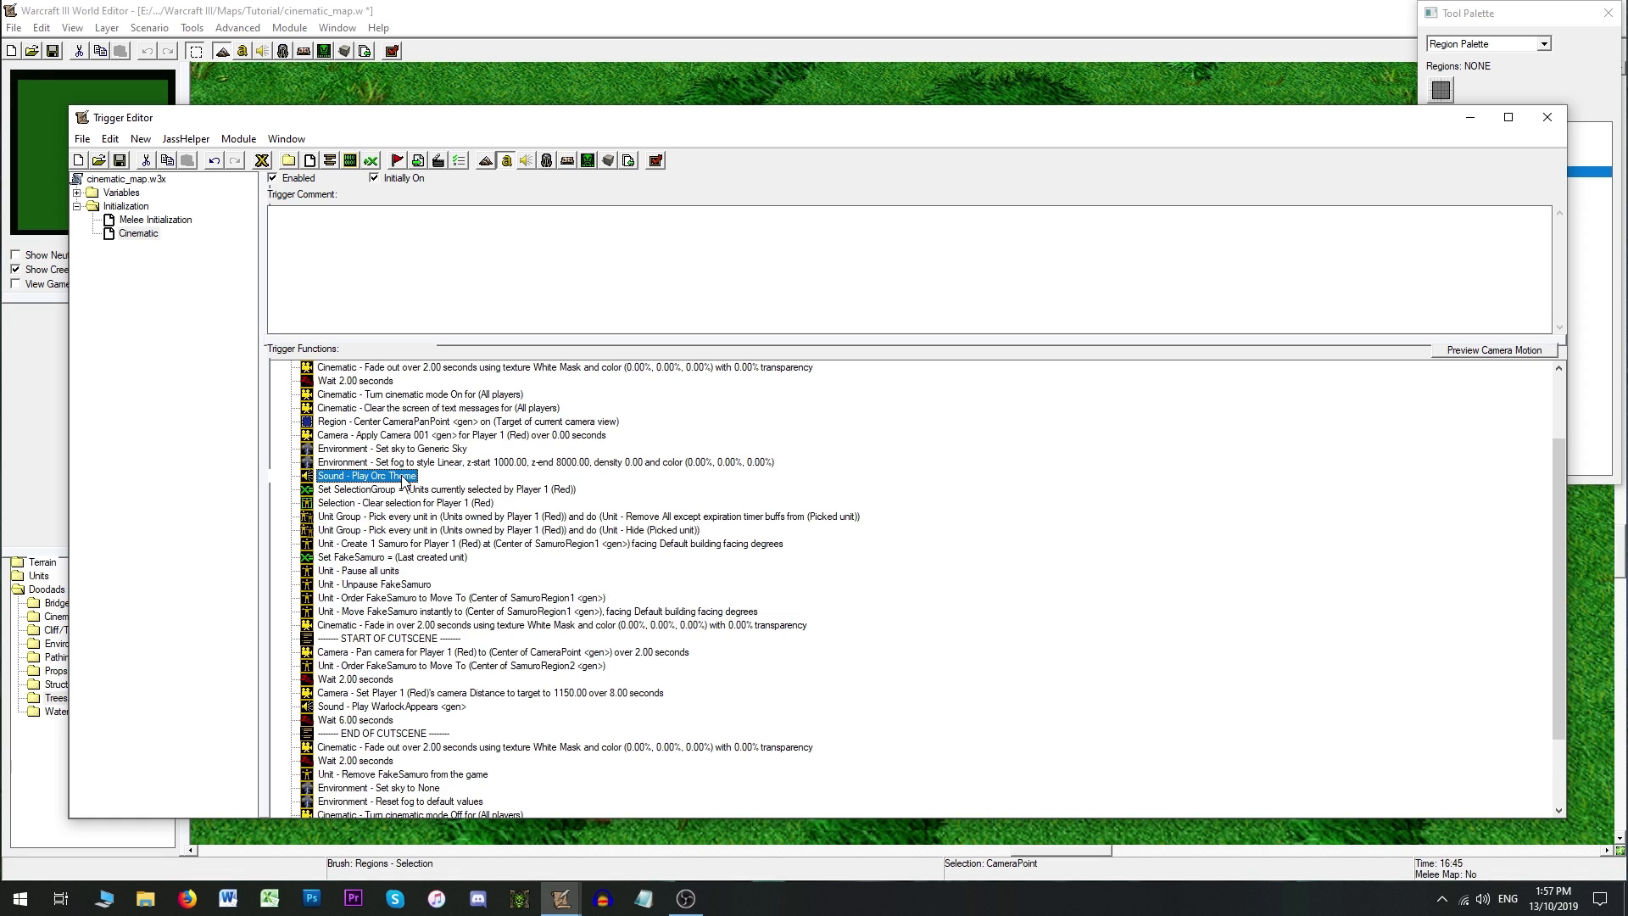
Step: Check the settings of the Turn cinematic mode Off action near the end of the trigger
{"action": "scroll", "coordinate": [404, 514], "scroll_direction": "down", "scroll_amount": 2}
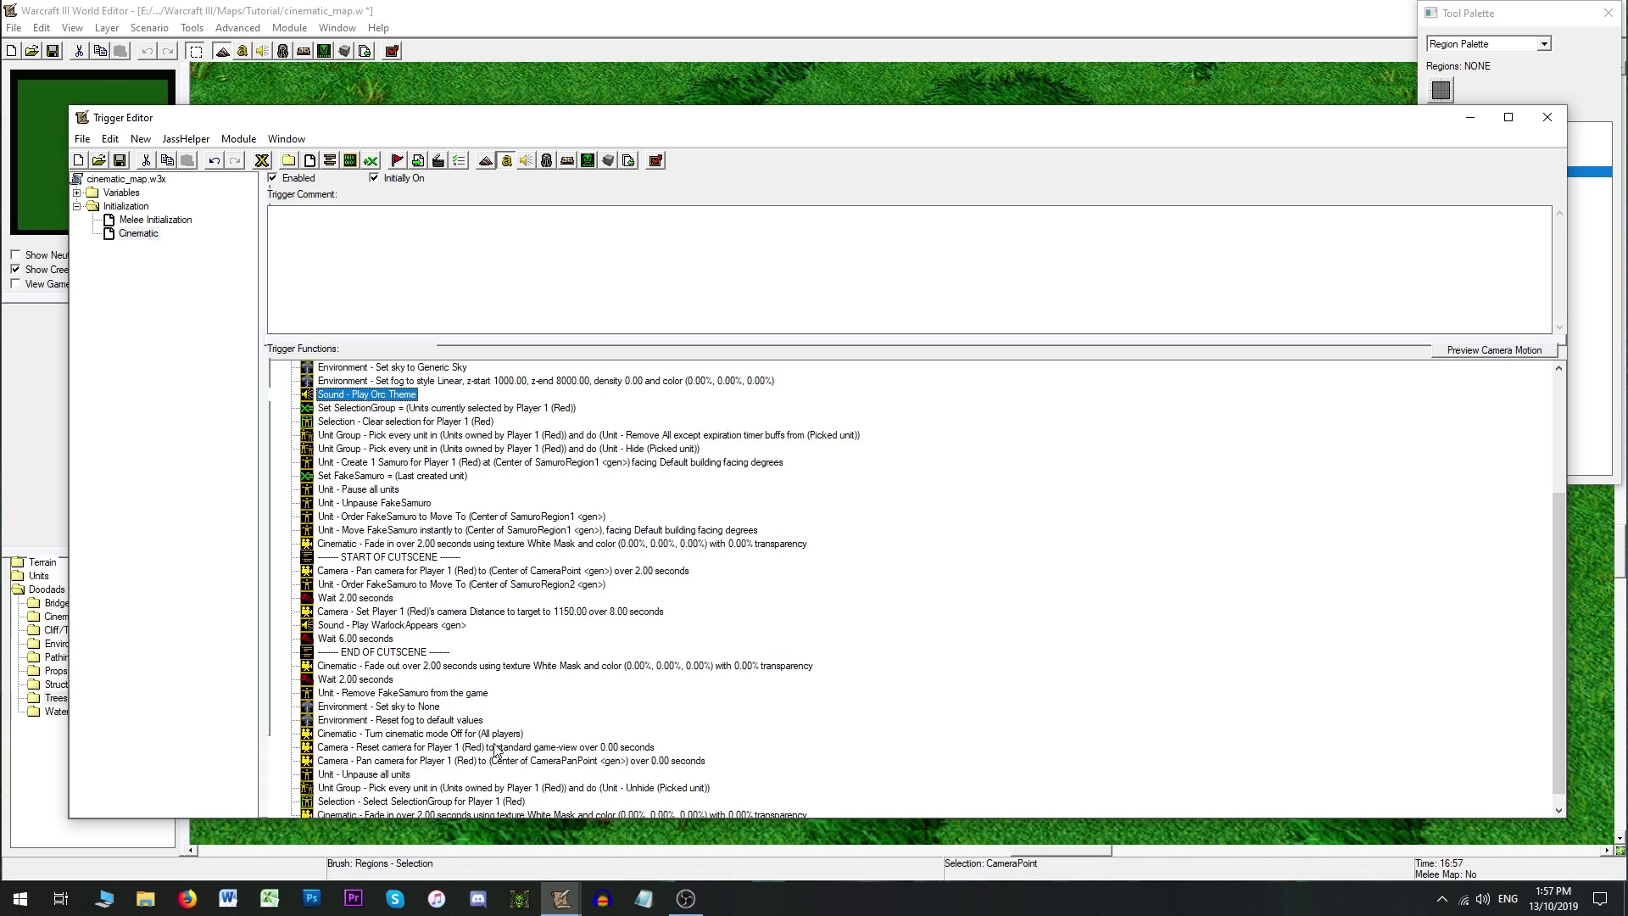
{"action": "double_click", "coordinate": [458, 735]}
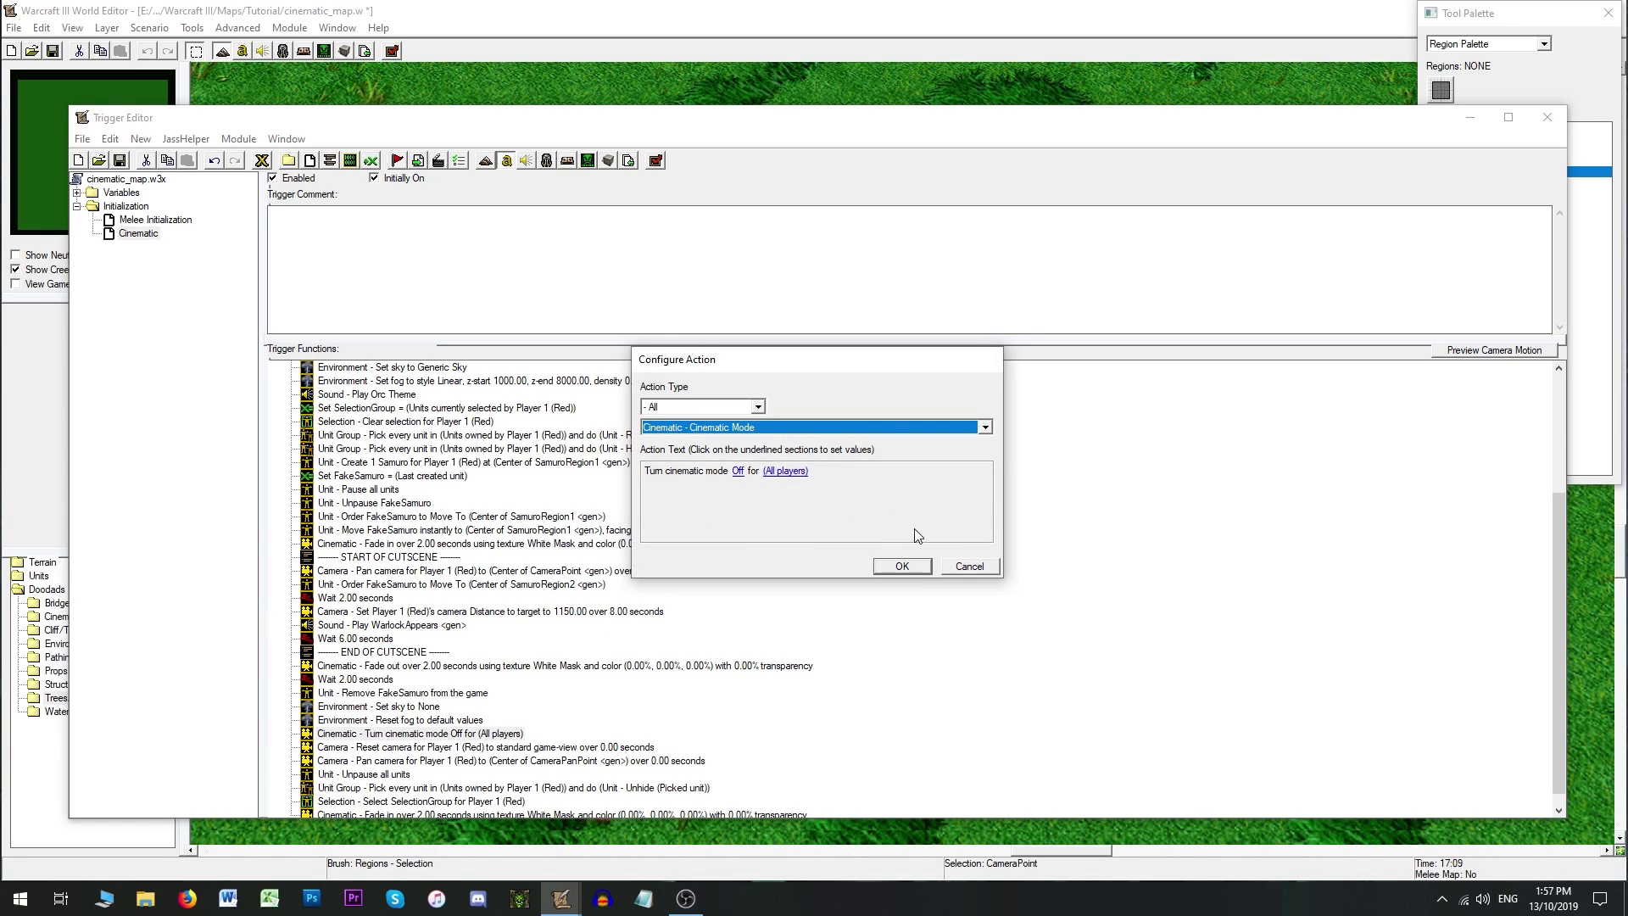
{"action": "left_click", "coordinate": [967, 565]}
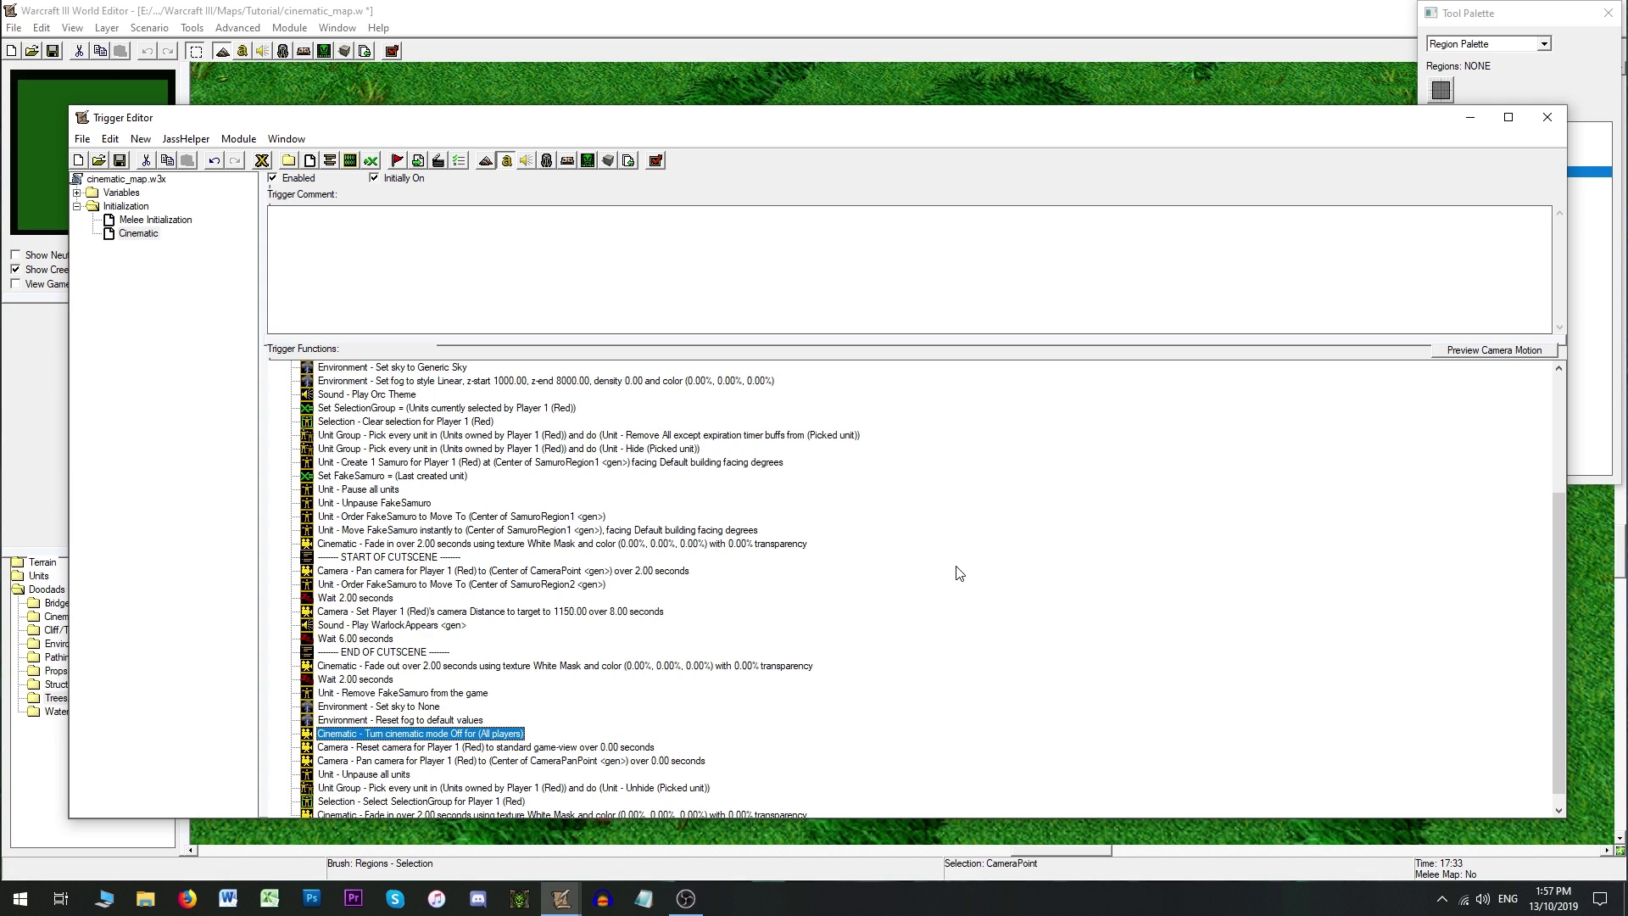
Step: Check the settings of the Sound - Play Orc Theme and Turn cinematic mode On actions
{"action": "scroll", "coordinate": [539, 581], "scroll_direction": "up", "scroll_amount": 3}
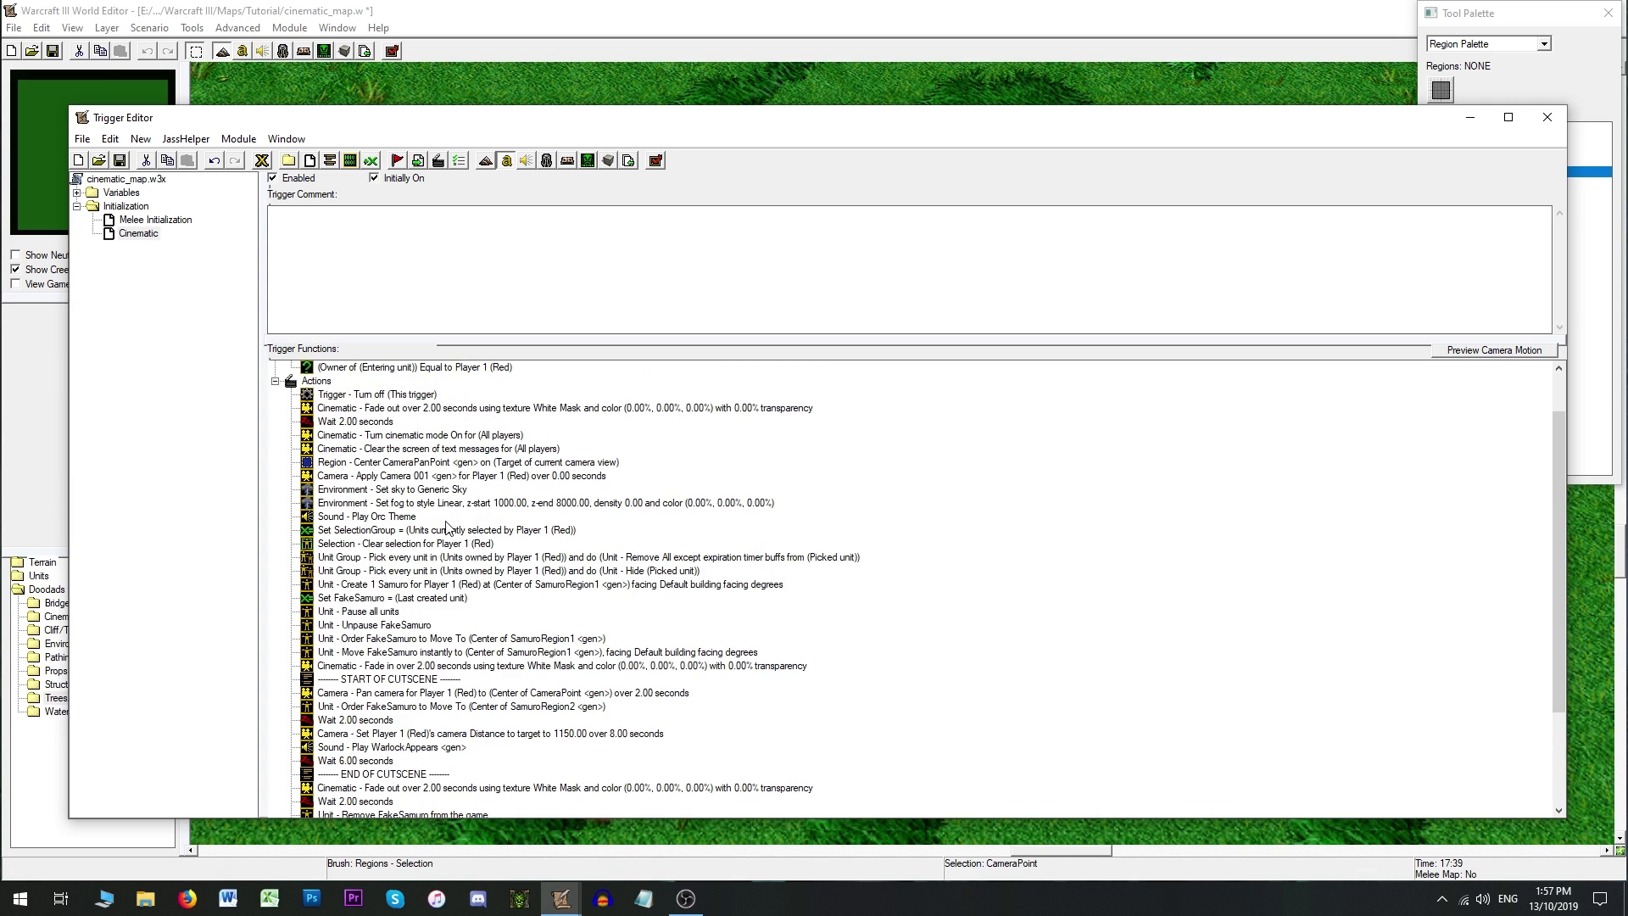
{"action": "left_click", "coordinate": [407, 519]}
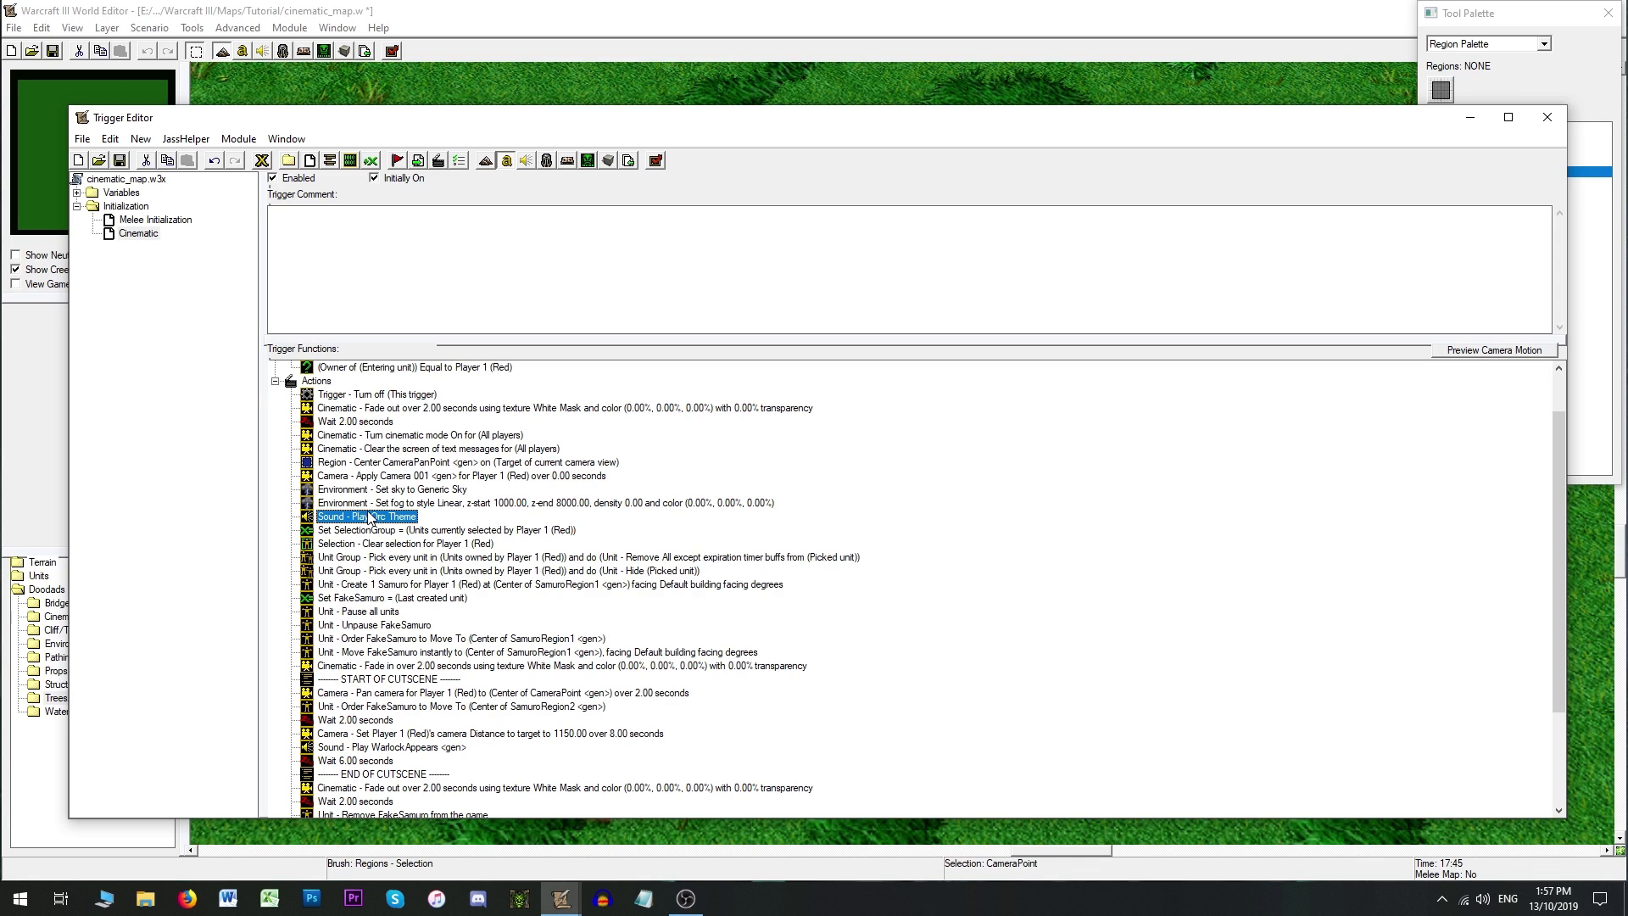
{"action": "double_click", "coordinate": [371, 518]}
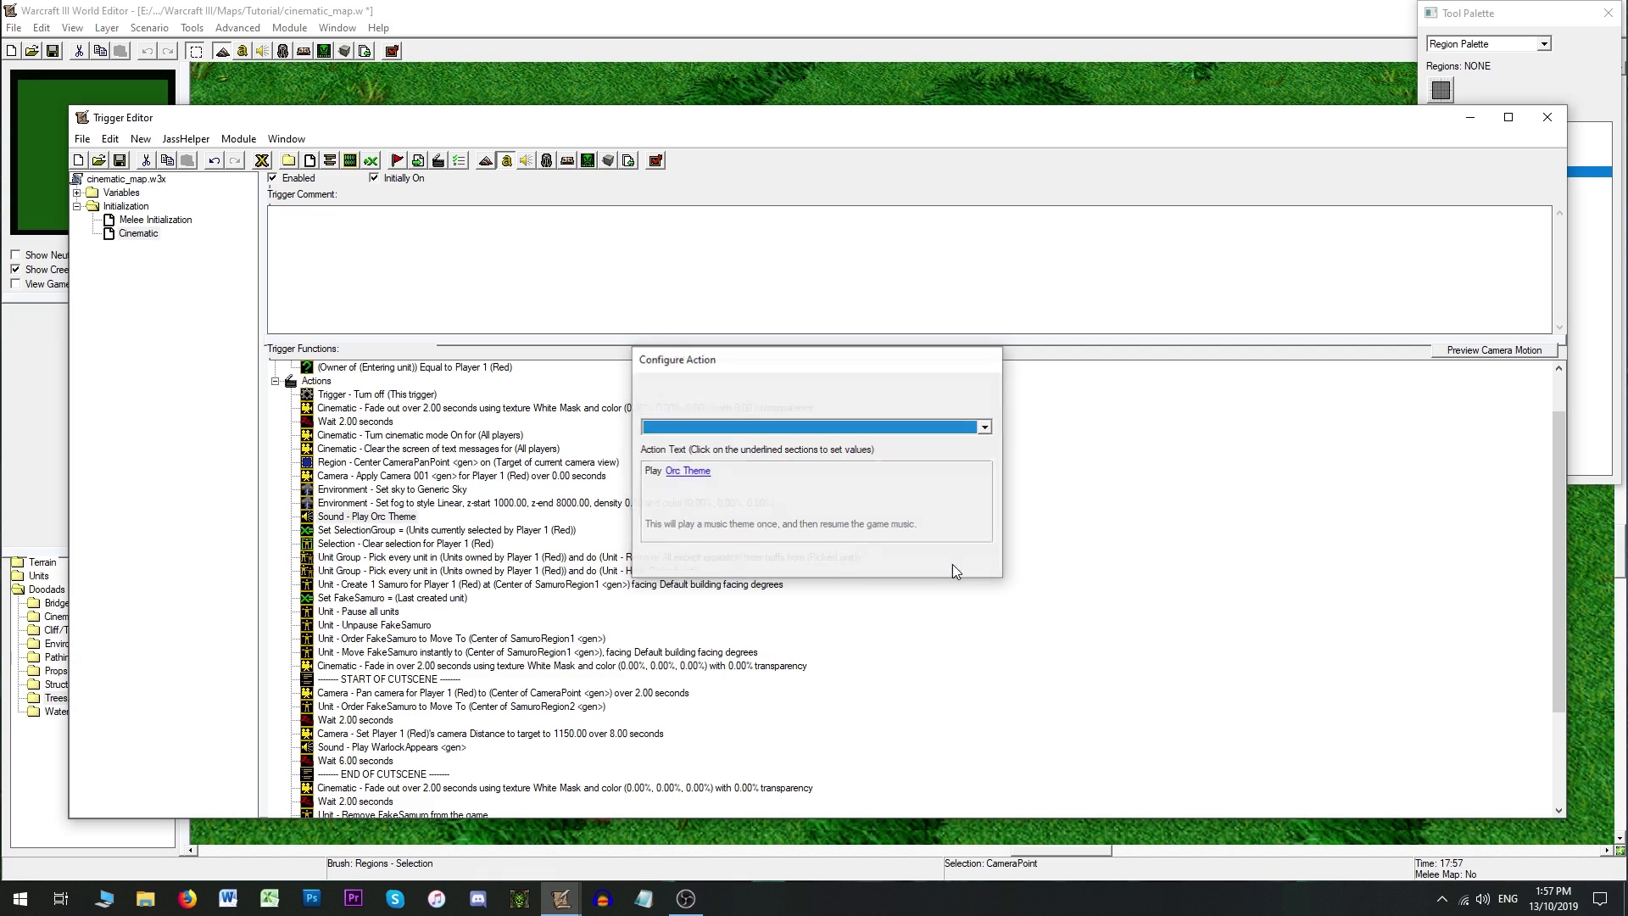
{"action": "left_click", "coordinate": [968, 566]}
{"action": "double_click", "coordinate": [477, 439]}
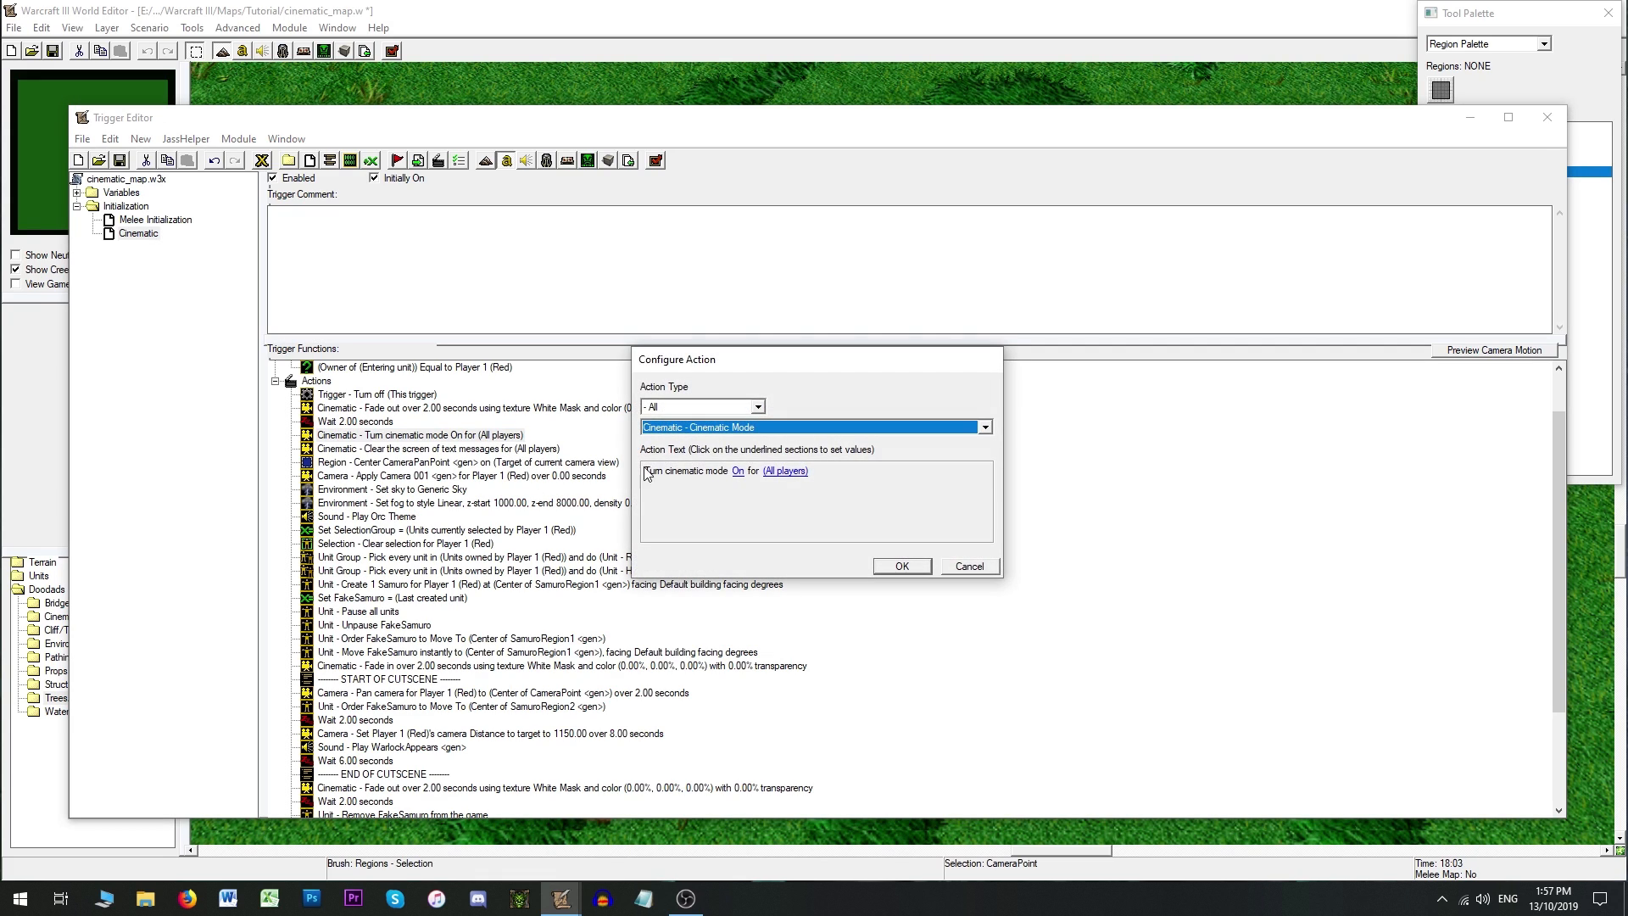
{"action": "left_click", "coordinate": [969, 565]}
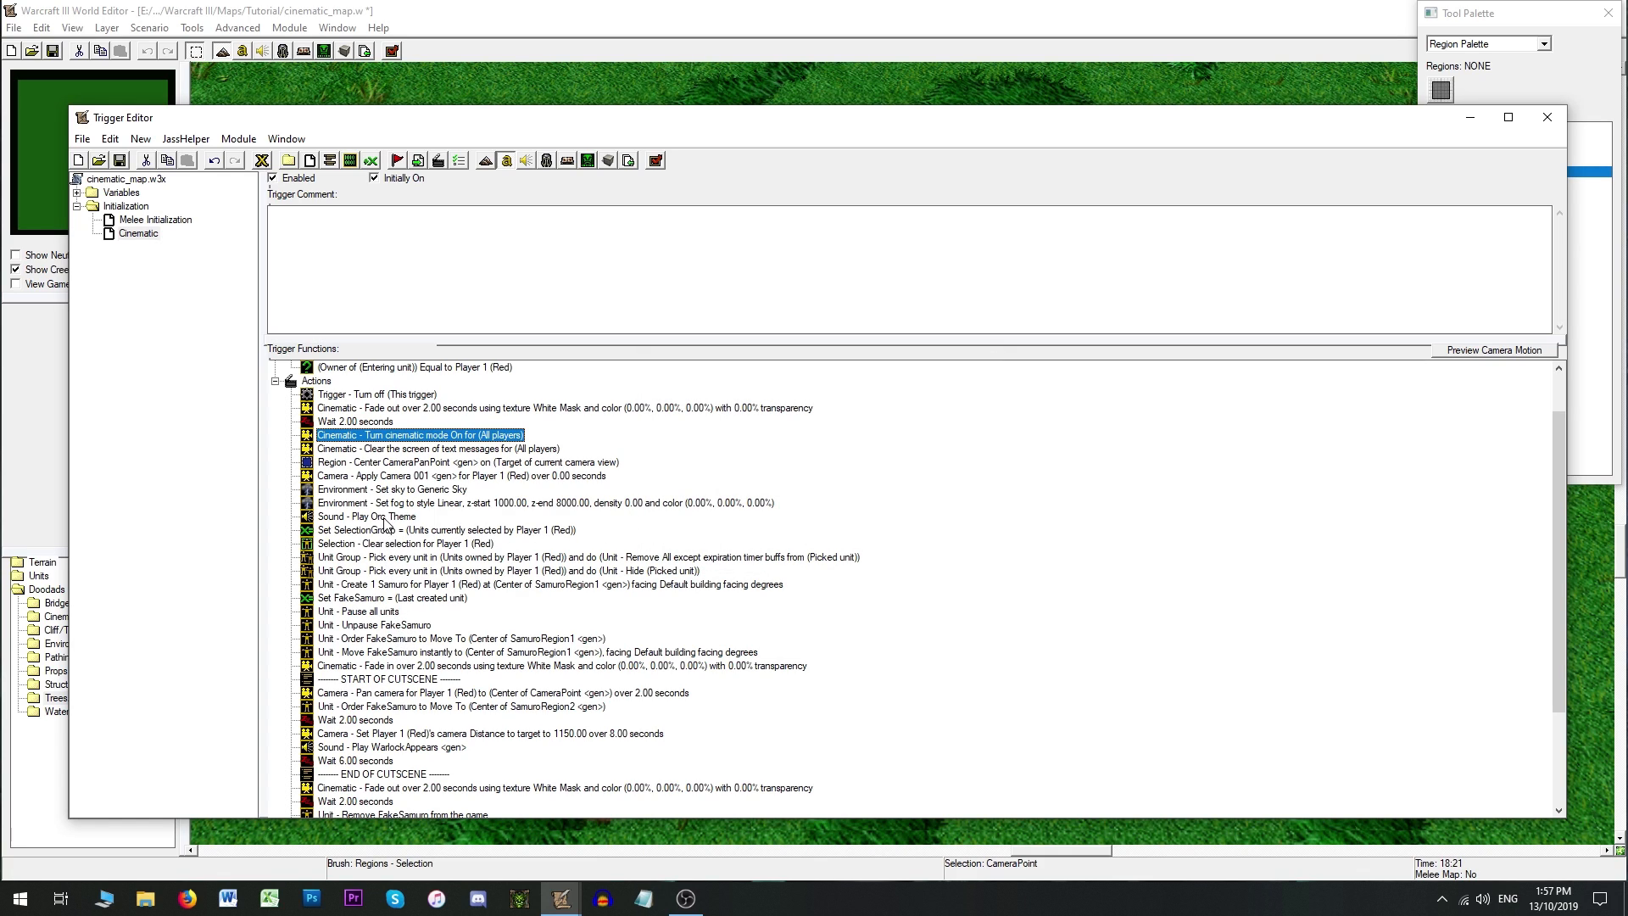
Step: Try Sound - Play Orc Theme above Turn cinematic mode On, and move it back below Environment - Set fog
{"action": "left_click_drag", "start_coordinate": [380, 516], "coordinate": [403, 432]}
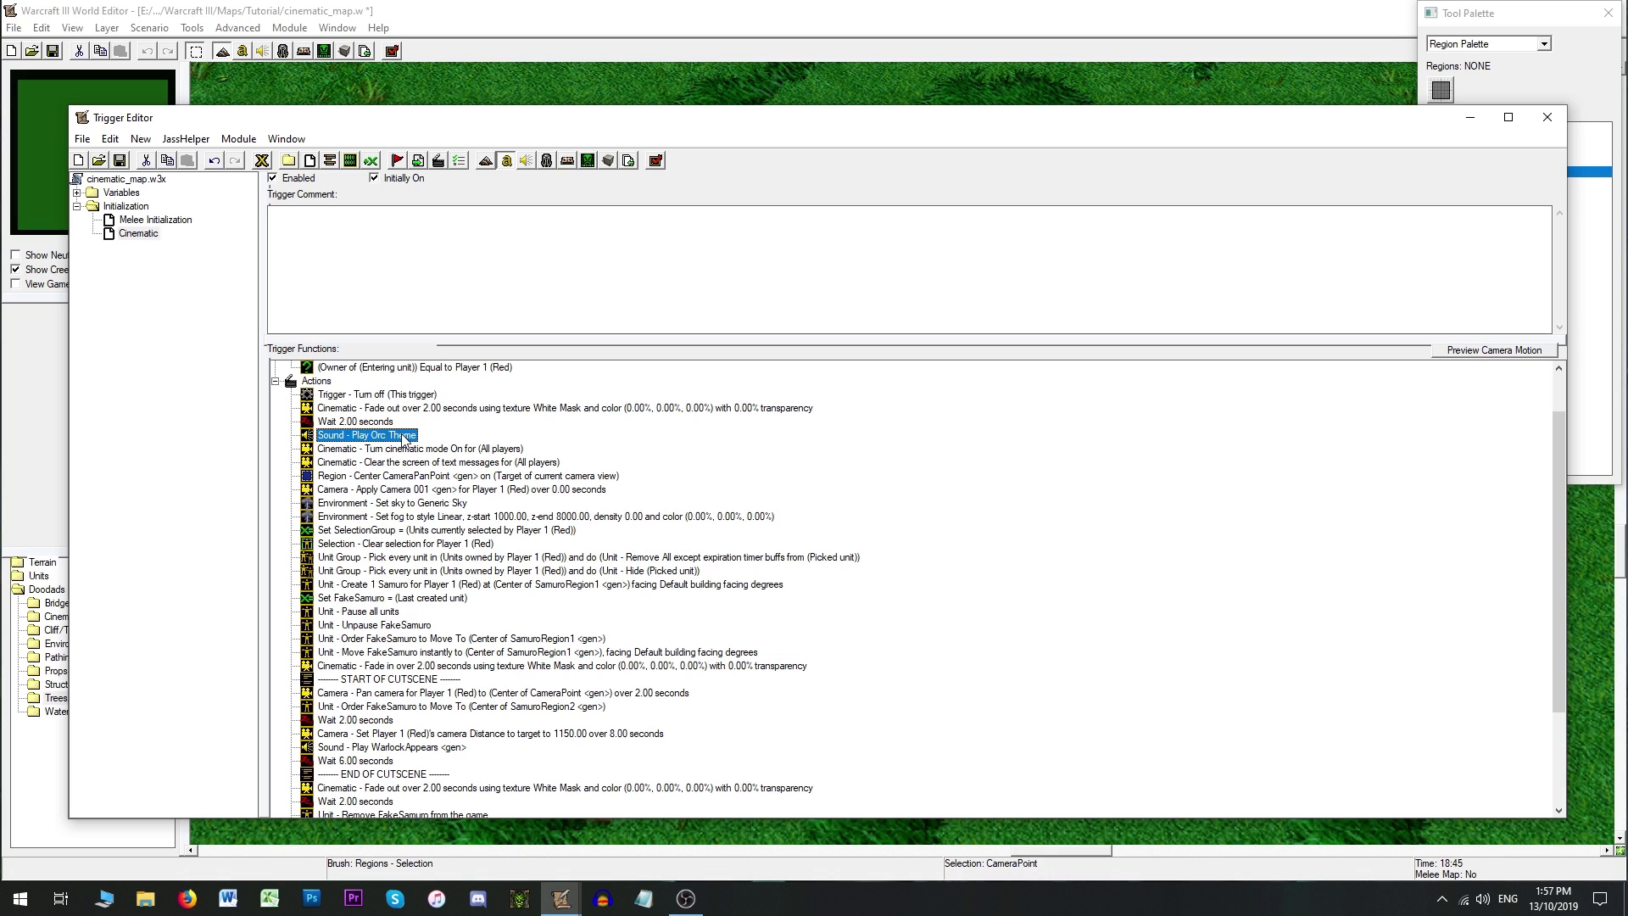
{"action": "left_click", "coordinate": [425, 451]}
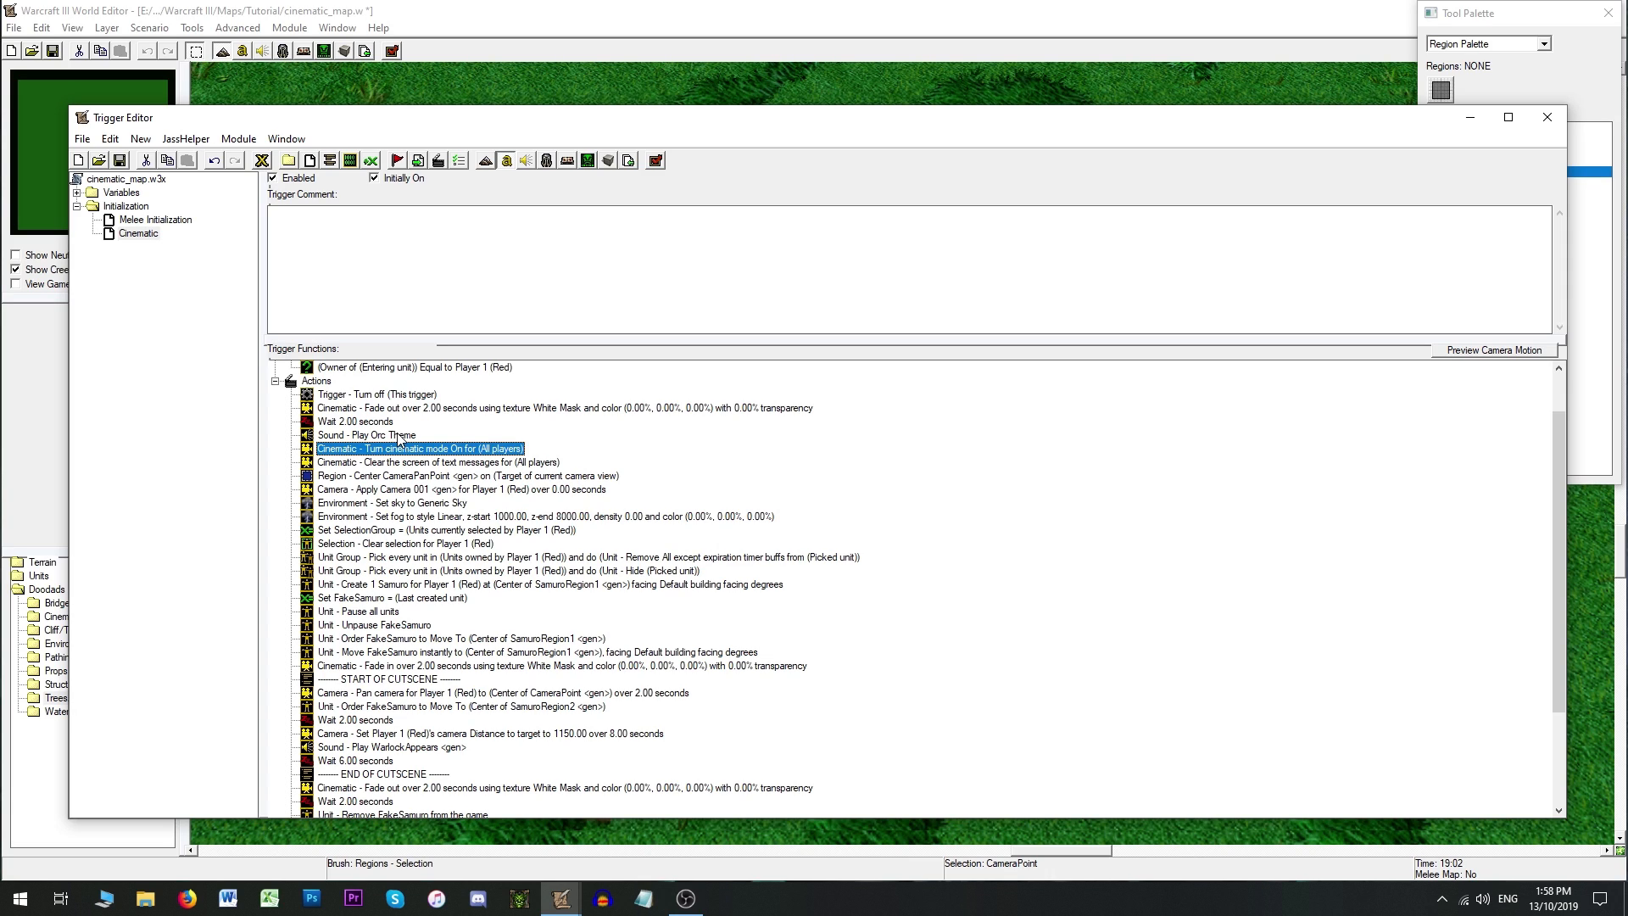
{"action": "left_click_drag", "start_coordinate": [399, 438], "coordinate": [436, 526]}
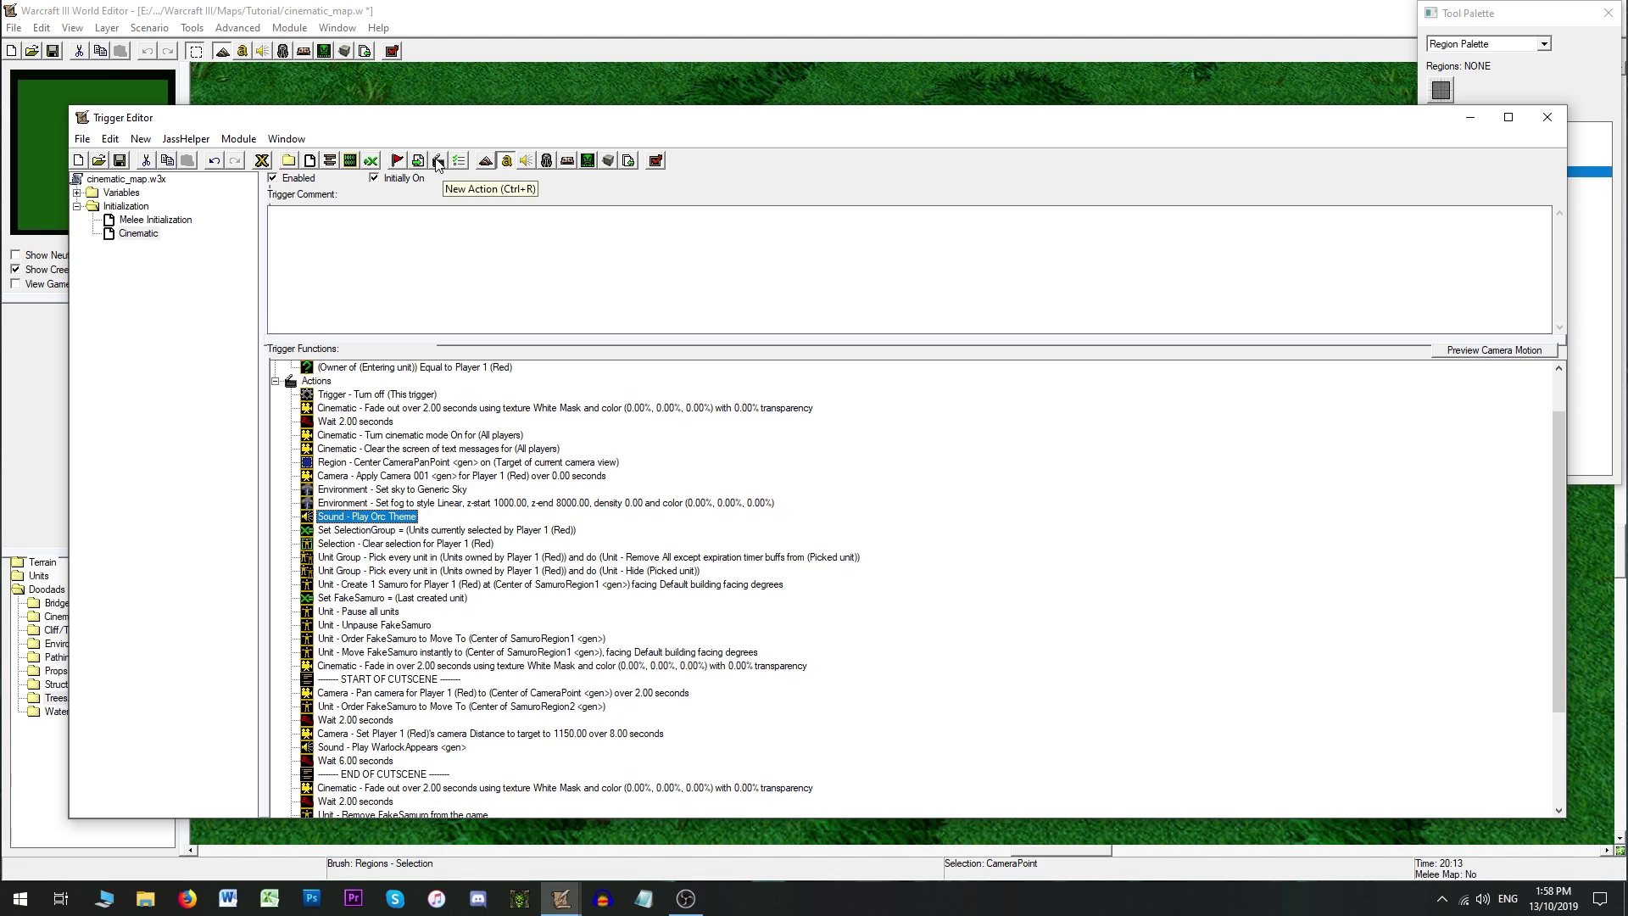
Step: Add a Sound - Set Music Volume action at 100% below Sound - Play Orc Theme
{"action": "left_click", "coordinate": [437, 161]}
{"action": "left_click", "coordinate": [729, 427]}
{"action": "scroll", "coordinate": [797, 515], "scroll_direction": "down", "scroll_amount": 4}
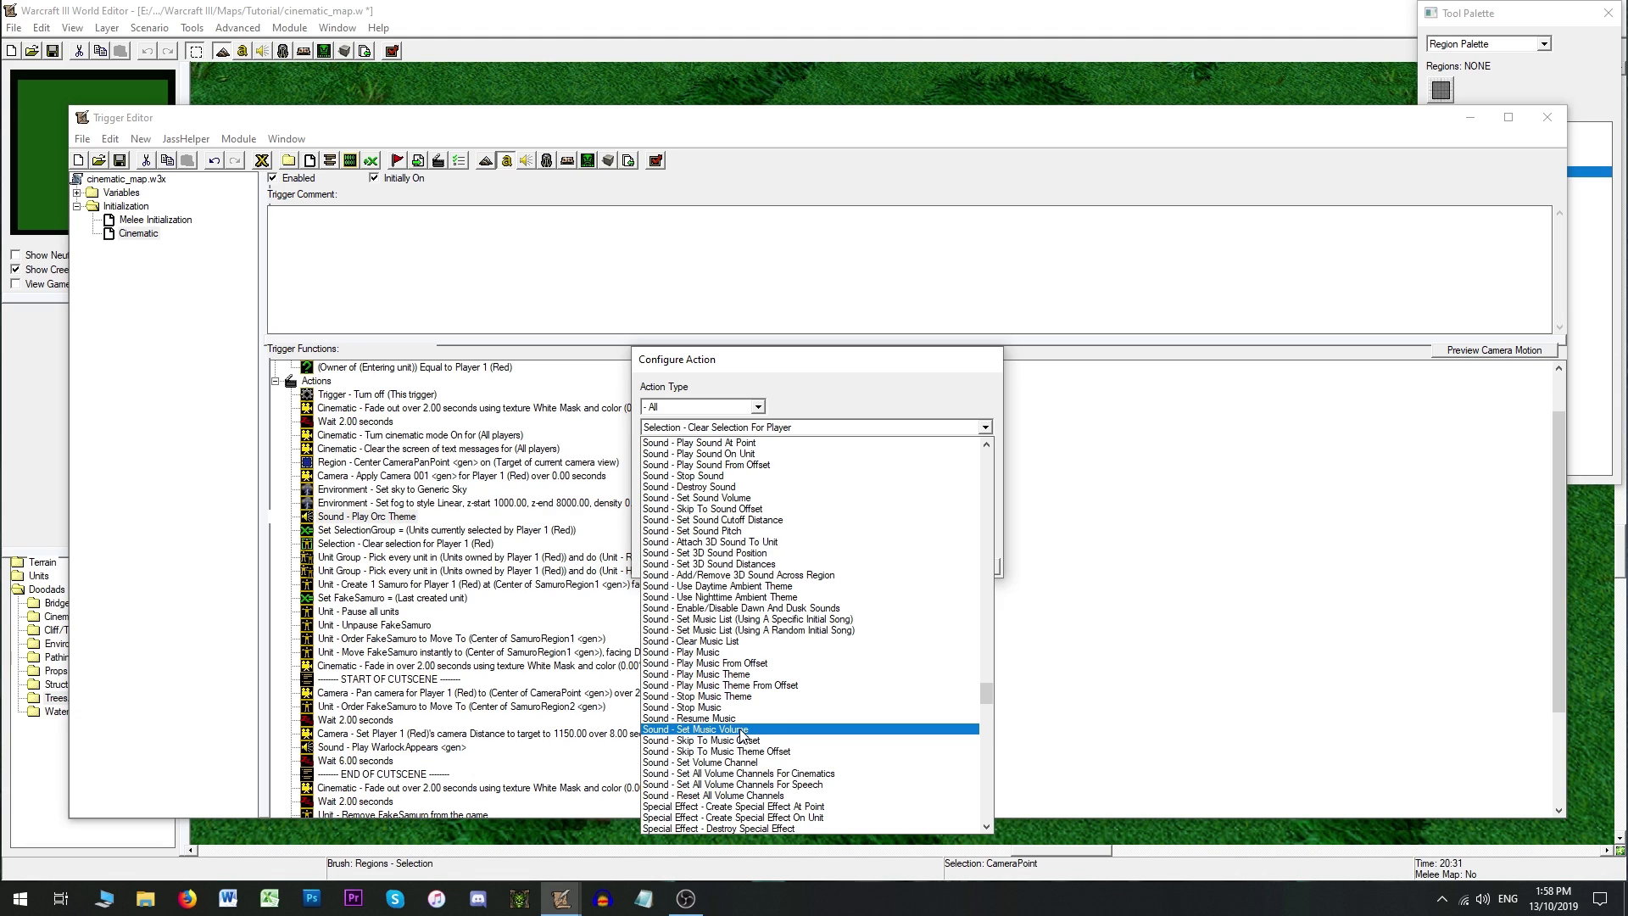
{"action": "left_click", "coordinate": [742, 729]}
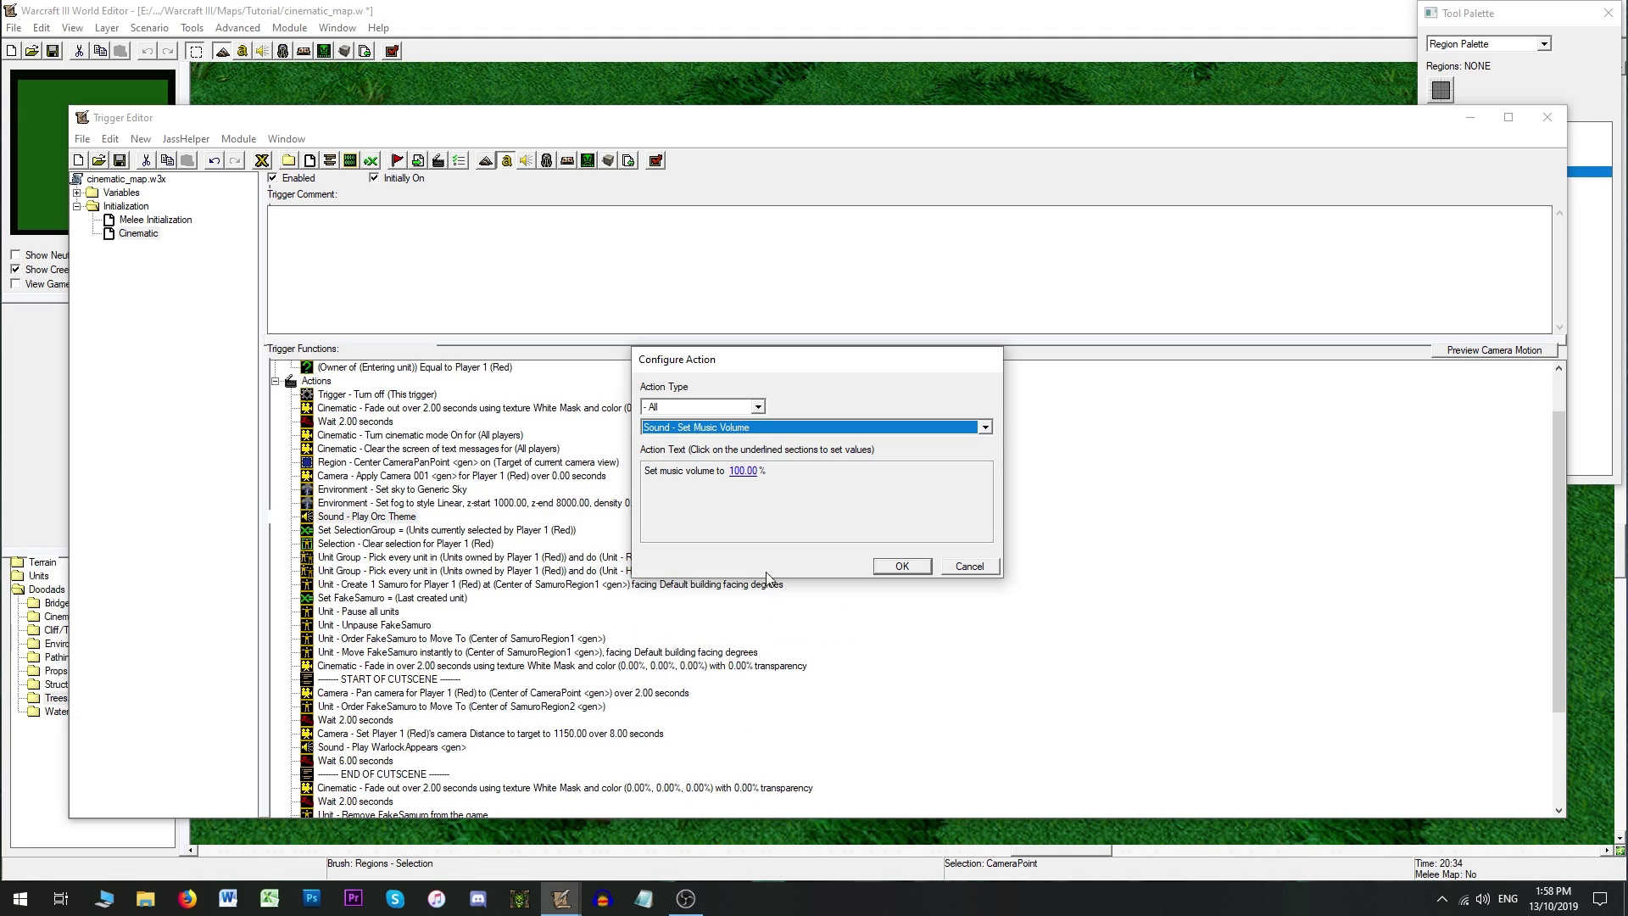
{"action": "left_click", "coordinate": [742, 472]}
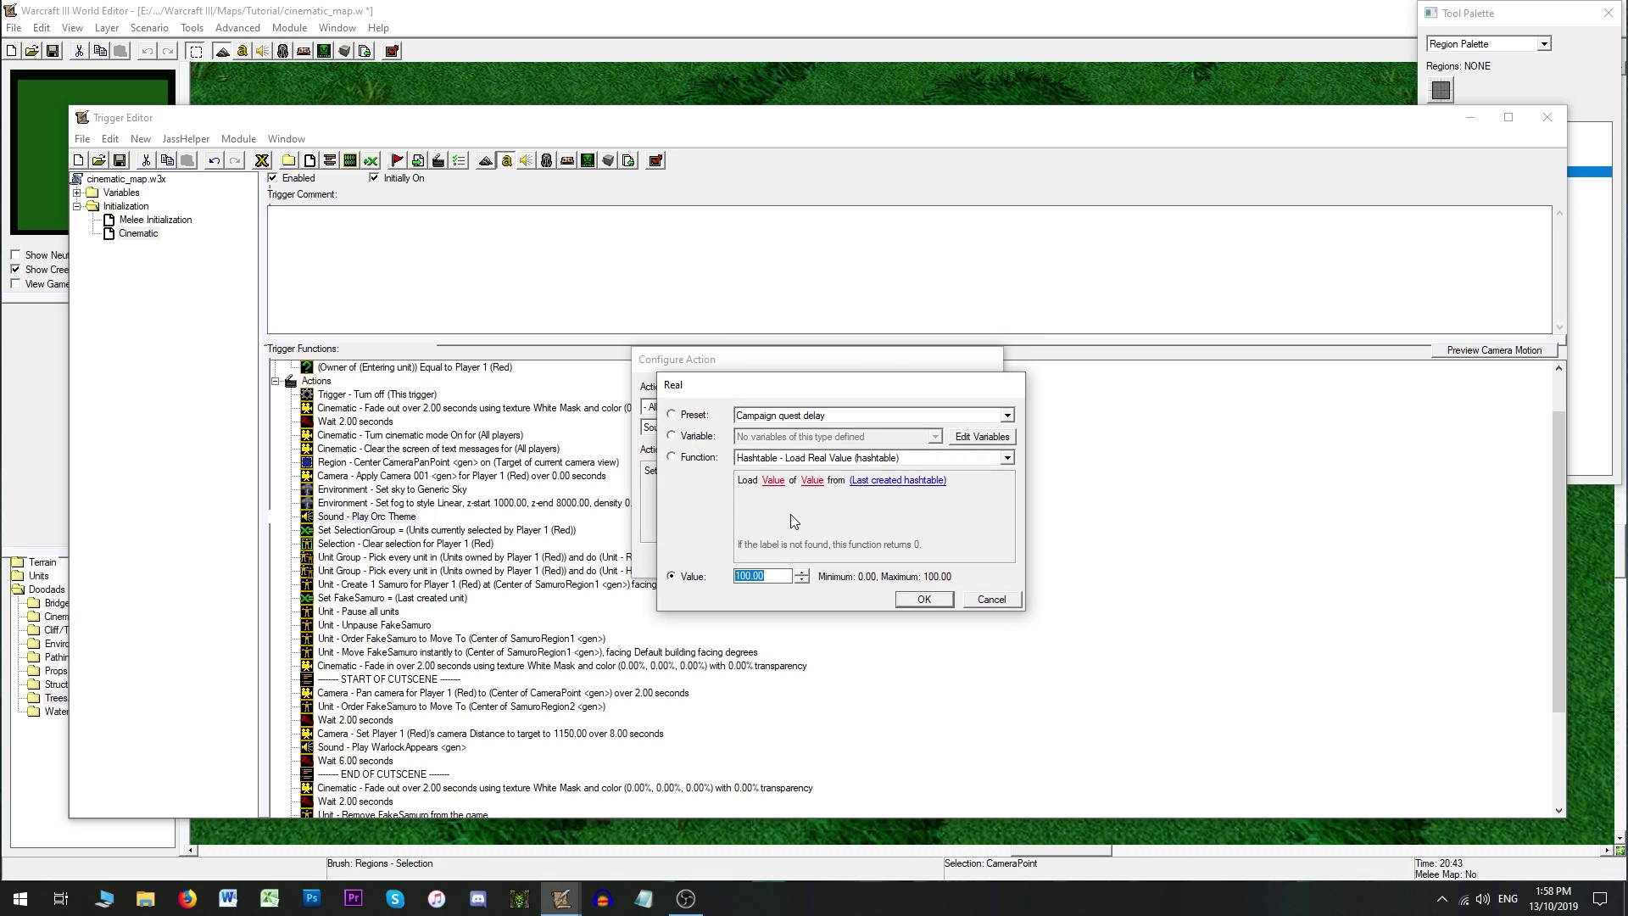
{"action": "left_click", "coordinate": [926, 599]}
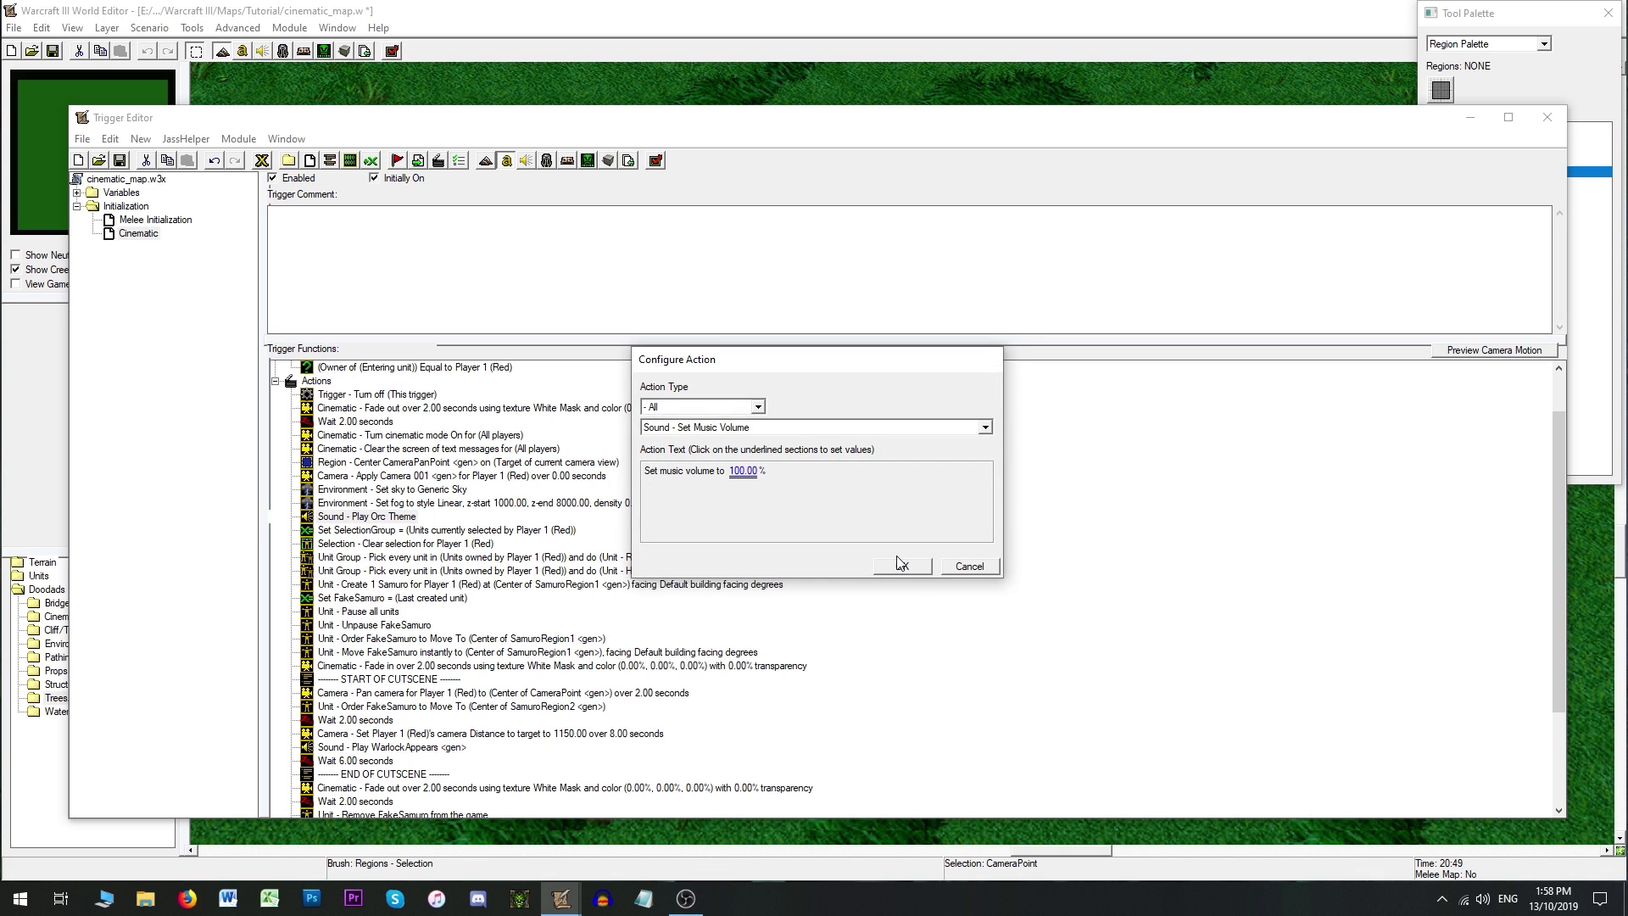
{"action": "left_click", "coordinate": [901, 565]}
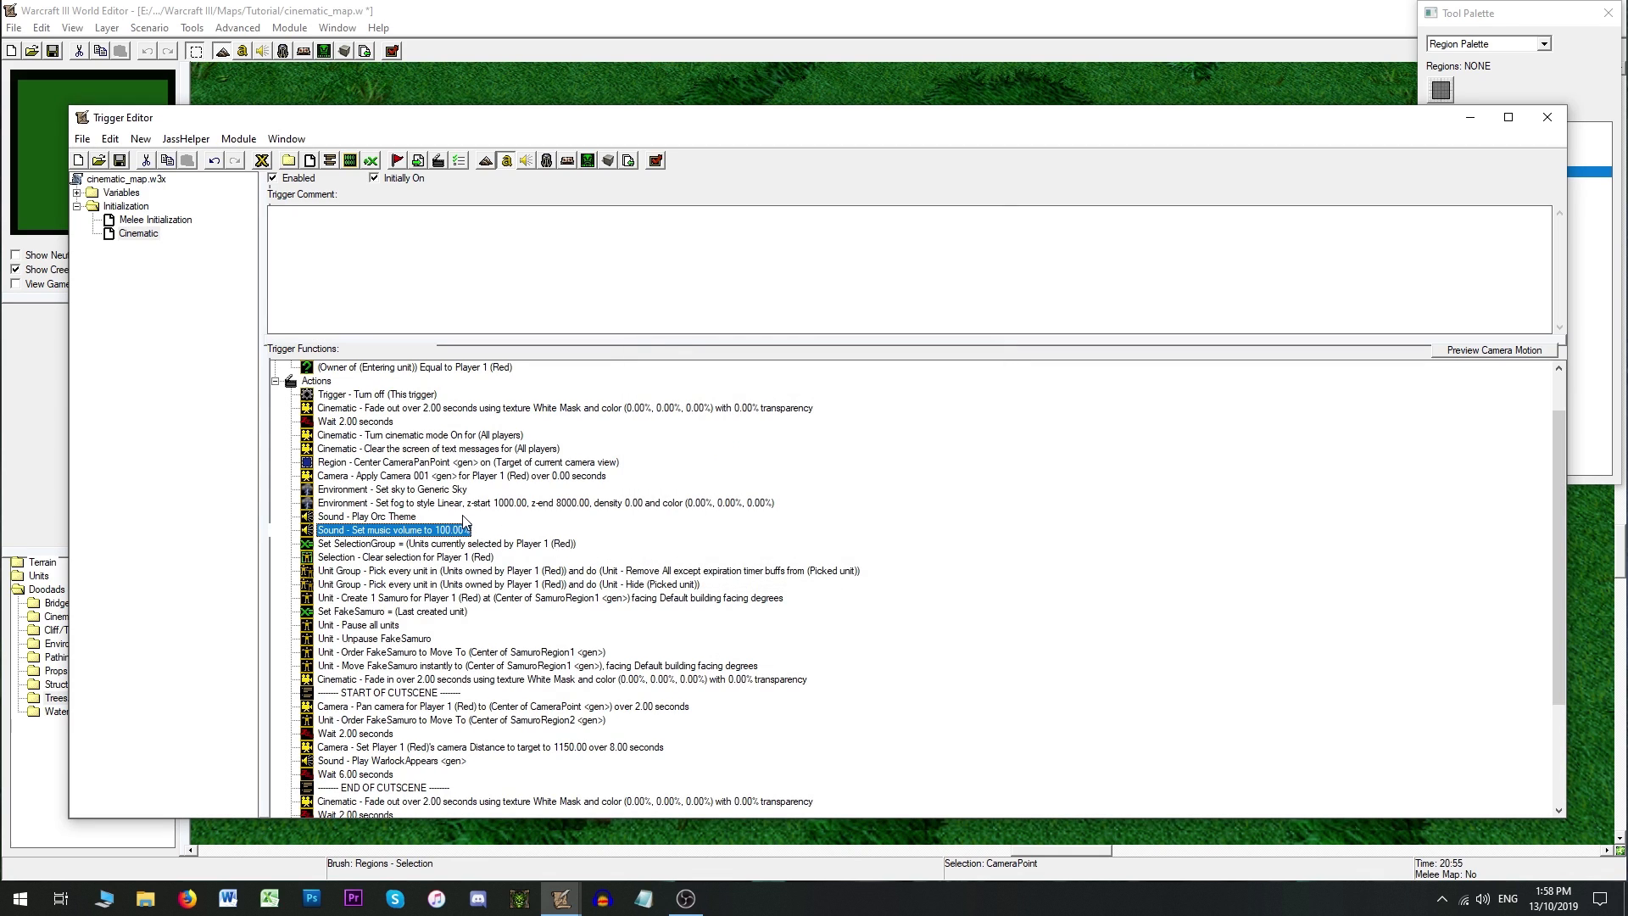
Step: Start another action below the music volume action and choose Sound - Stop Music Theme
{"action": "left_click", "coordinate": [437, 160]}
{"action": "key", "text": "s"}
{"action": "key", "text": "s"}
{"action": "key", "text": "s"}
{"action": "left_click", "coordinate": [839, 427]}
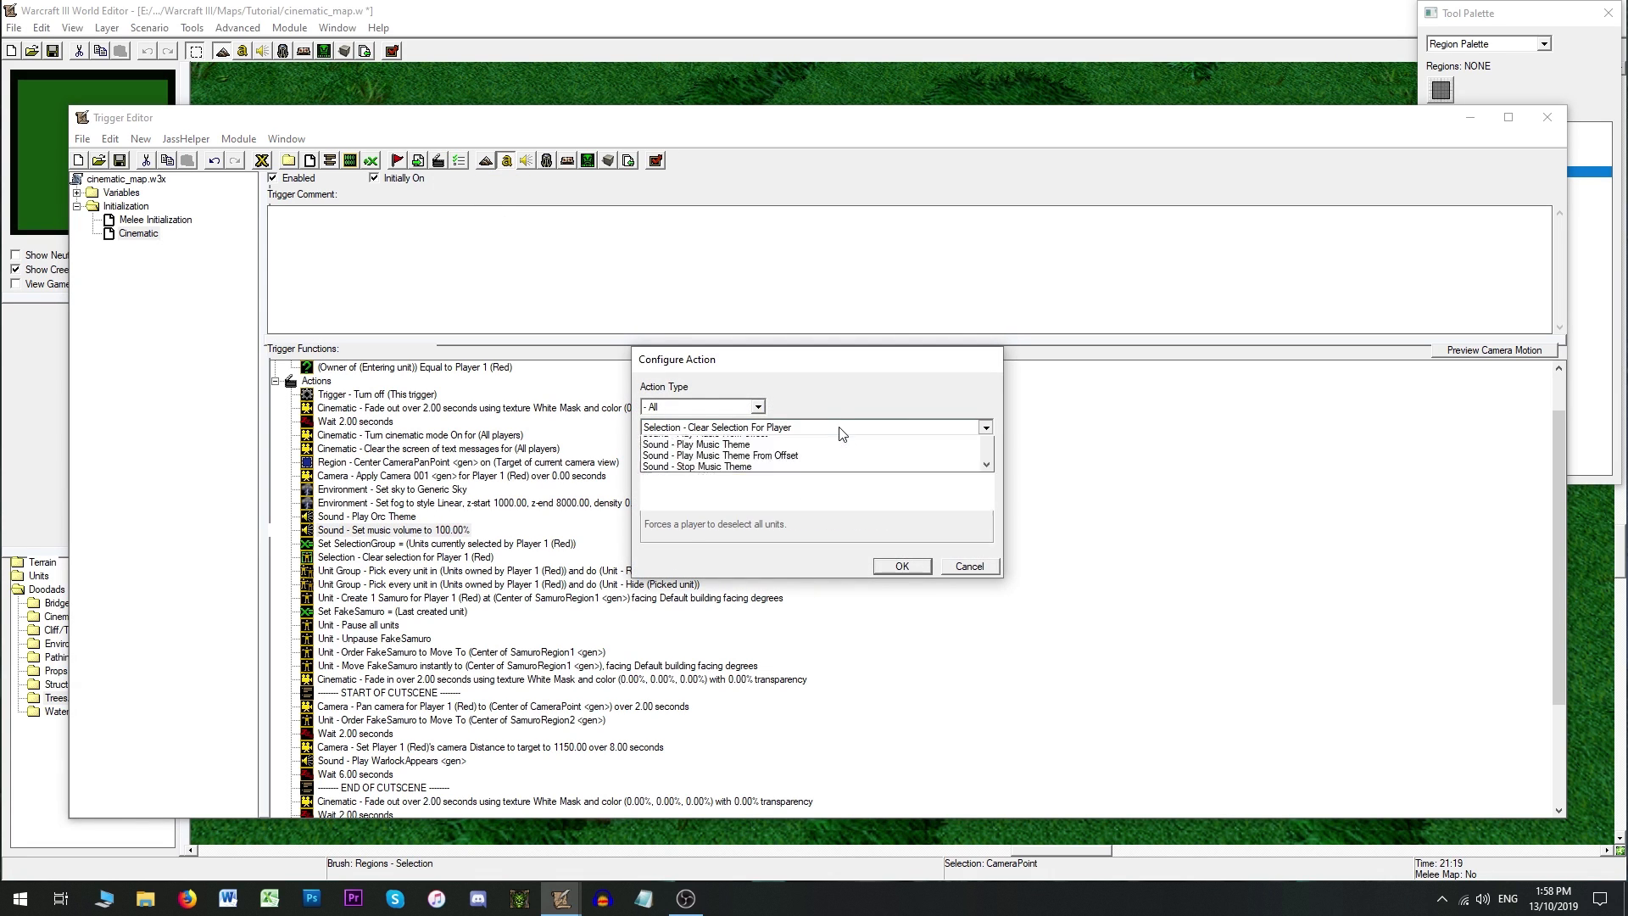
{"action": "left_click", "coordinate": [839, 428]}
{"action": "scroll", "coordinate": [850, 542], "scroll_direction": "down", "scroll_amount": 8}
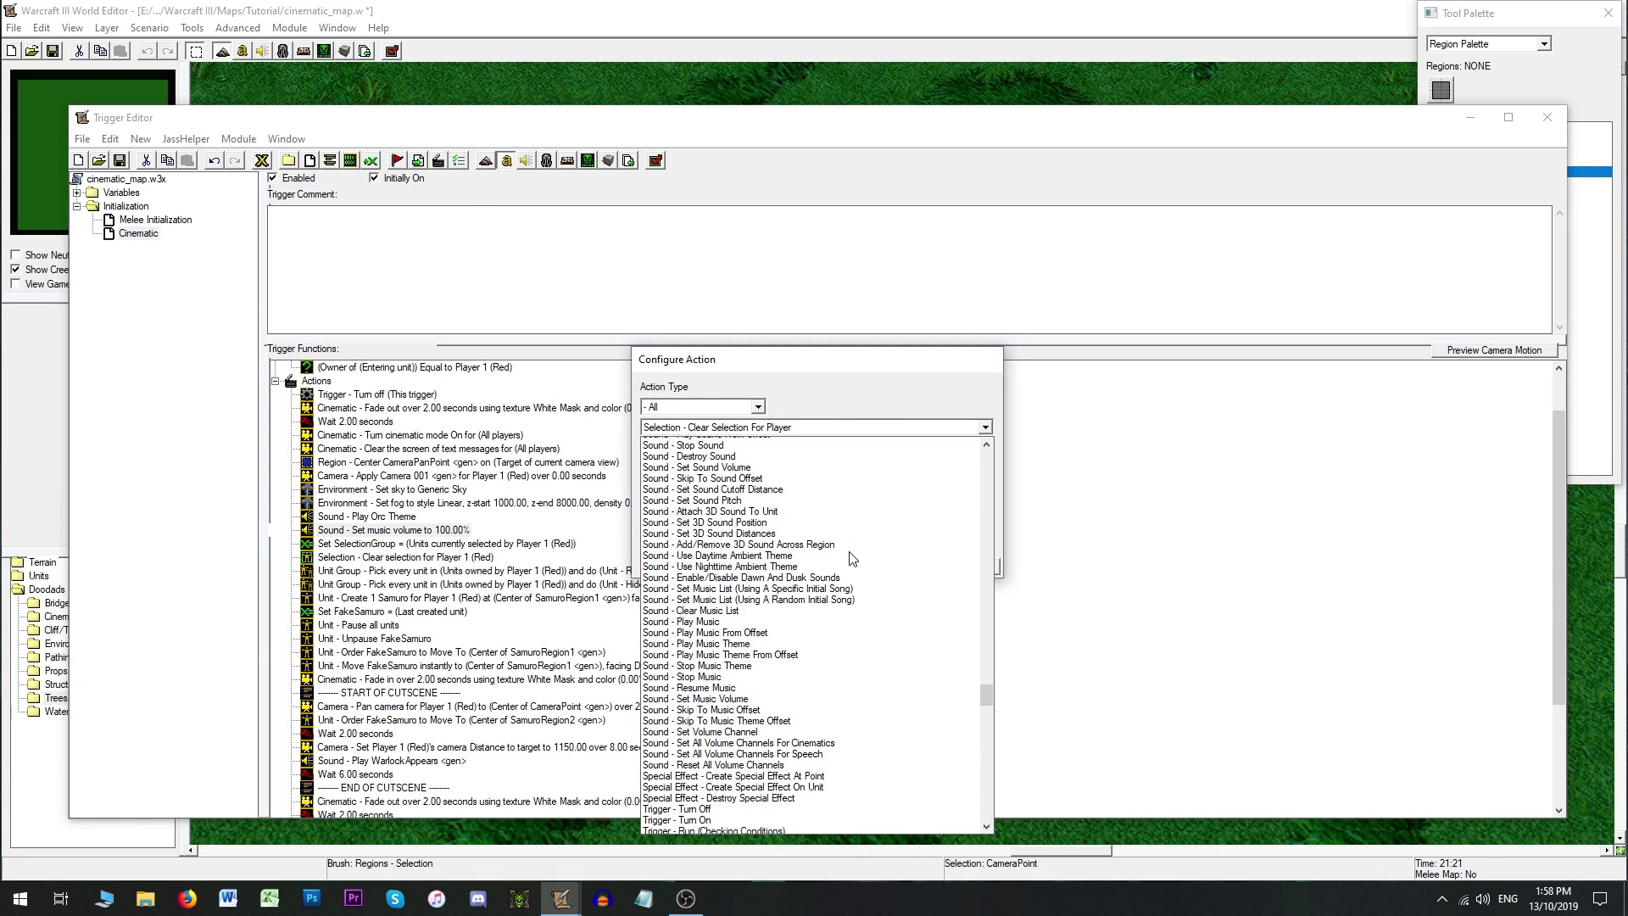
{"action": "left_click", "coordinate": [734, 668]}
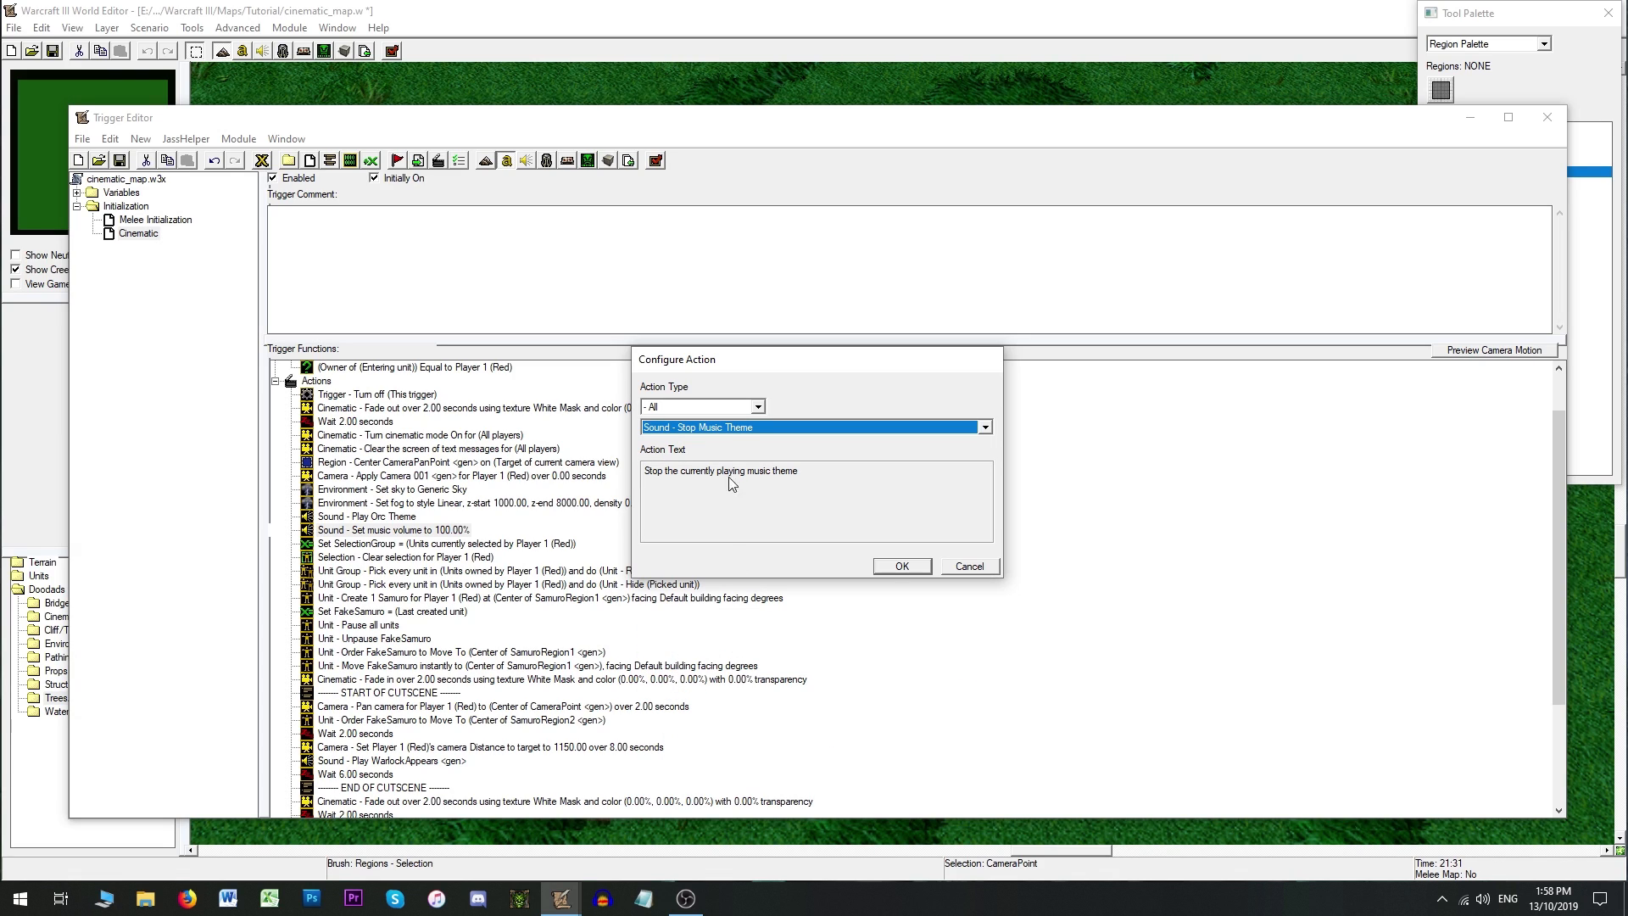
Step: Try Sound - Play Music Theme as the new action instead, and delete the added Sound - Play Heroic Victory action
{"action": "left_click", "coordinate": [734, 428]}
{"action": "scroll", "coordinate": [734, 431], "scroll_direction": "up", "scroll_amount": 3}
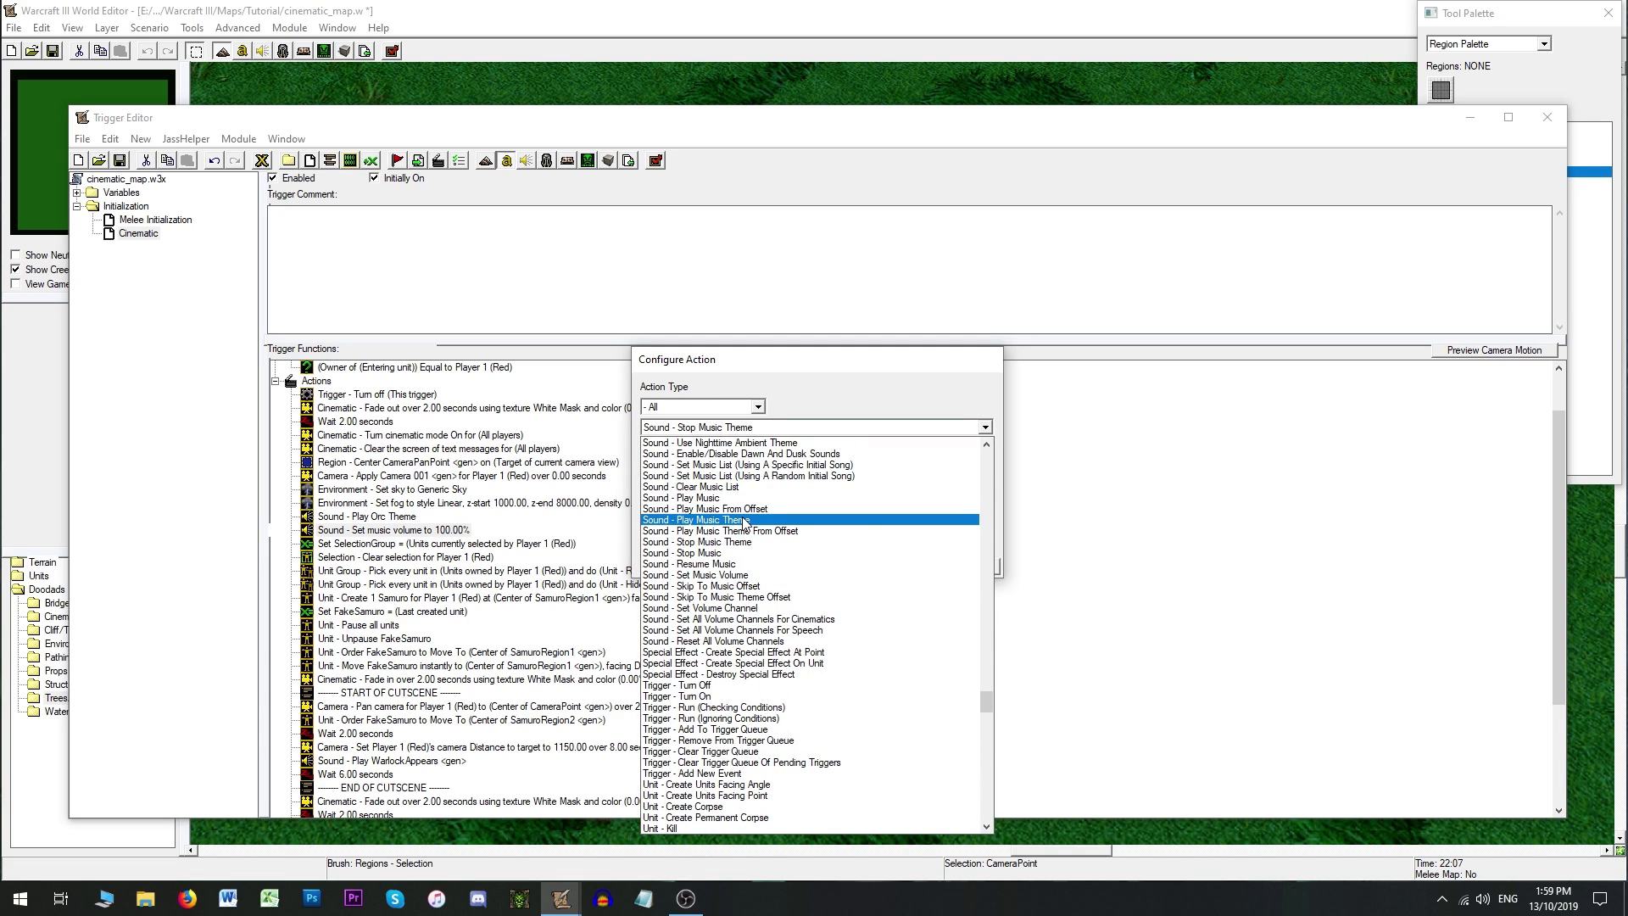
{"action": "left_click", "coordinate": [744, 520]}
{"action": "left_click", "coordinate": [886, 567]}
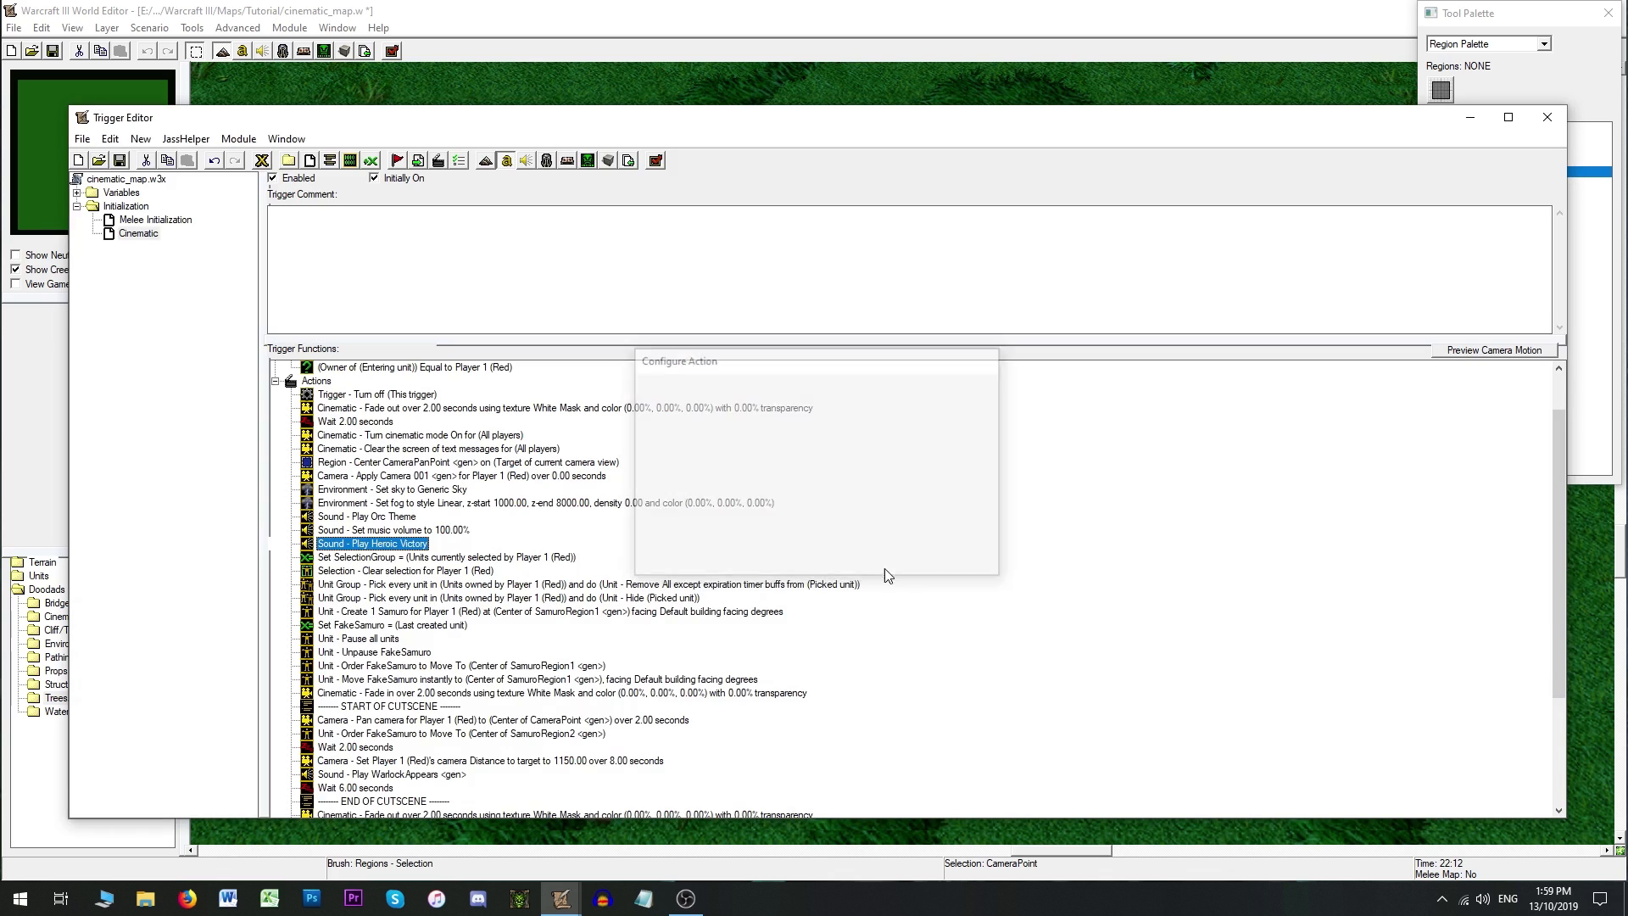
{"action": "key", "text": "Delete"}
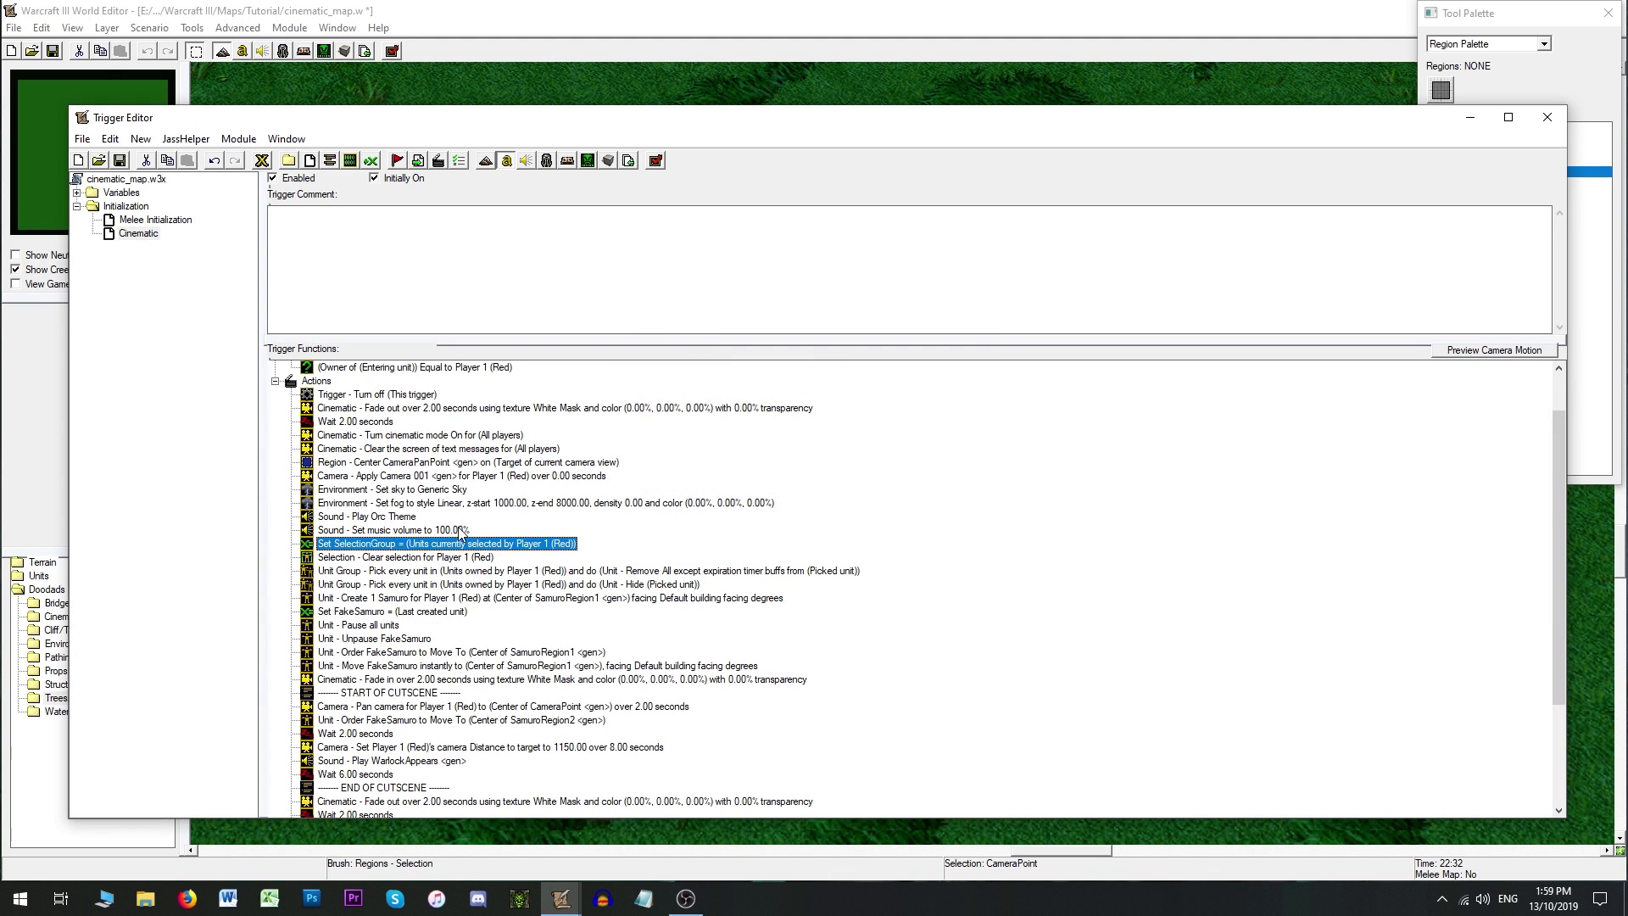
Step: Try a 60-second wait followed by a copy of Sound - Play Orc Theme before the END OF CUTSCENE comment
{"action": "left_click", "coordinate": [380, 518]}
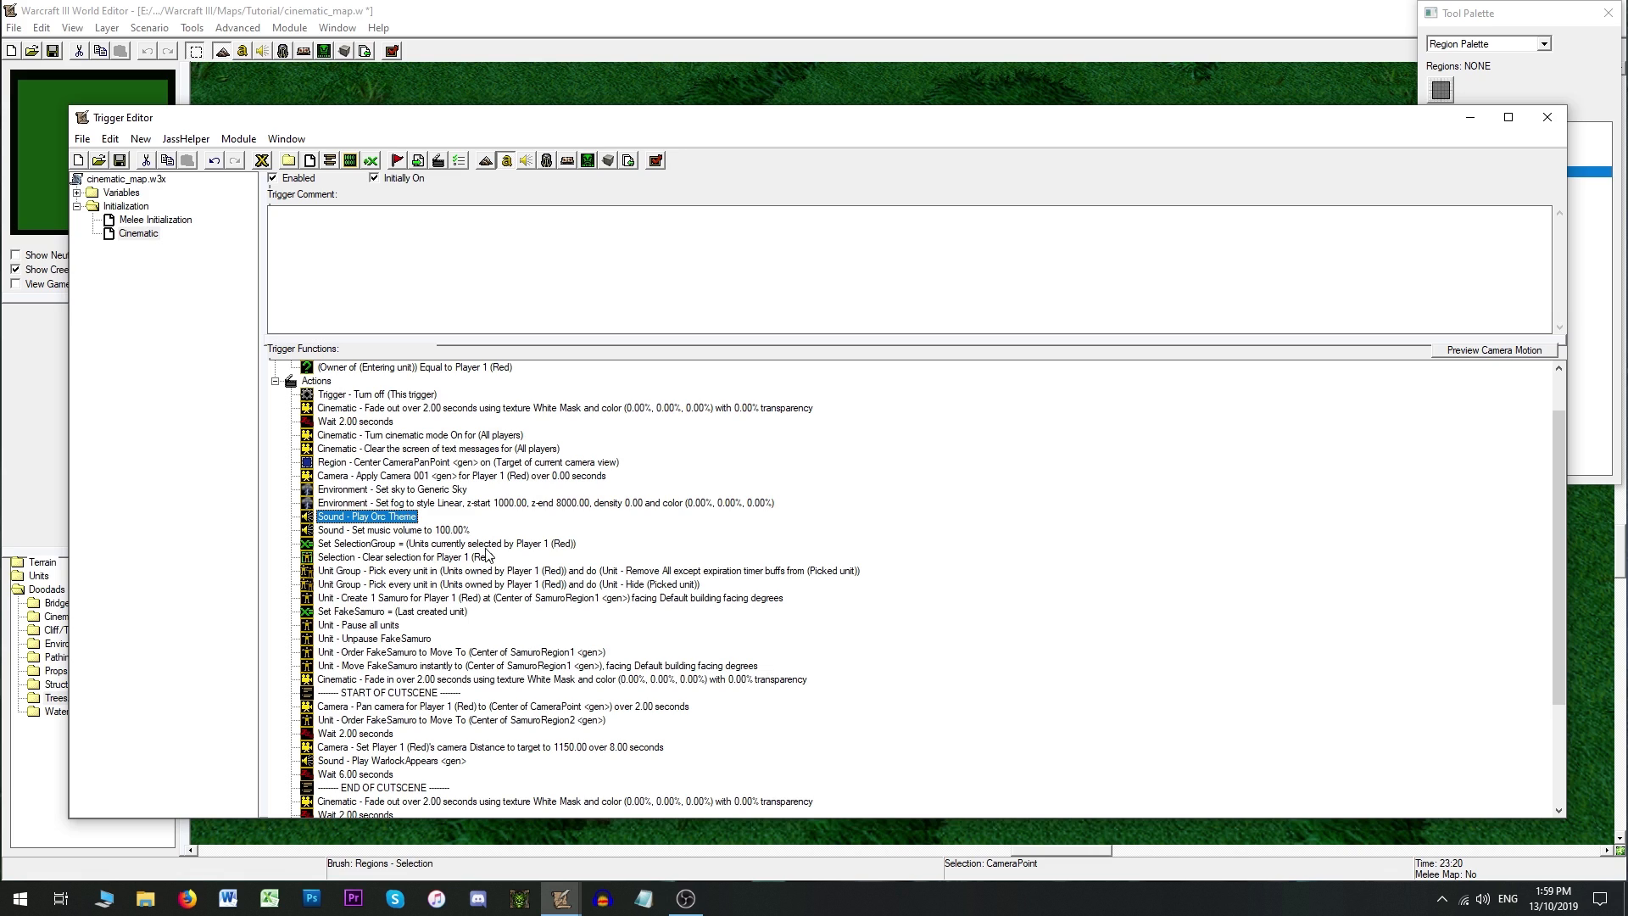
{"action": "scroll", "coordinate": [412, 632], "scroll_direction": "down", "scroll_amount": 3}
{"action": "scroll", "coordinate": [412, 631], "scroll_direction": "down", "scroll_amount": 1}
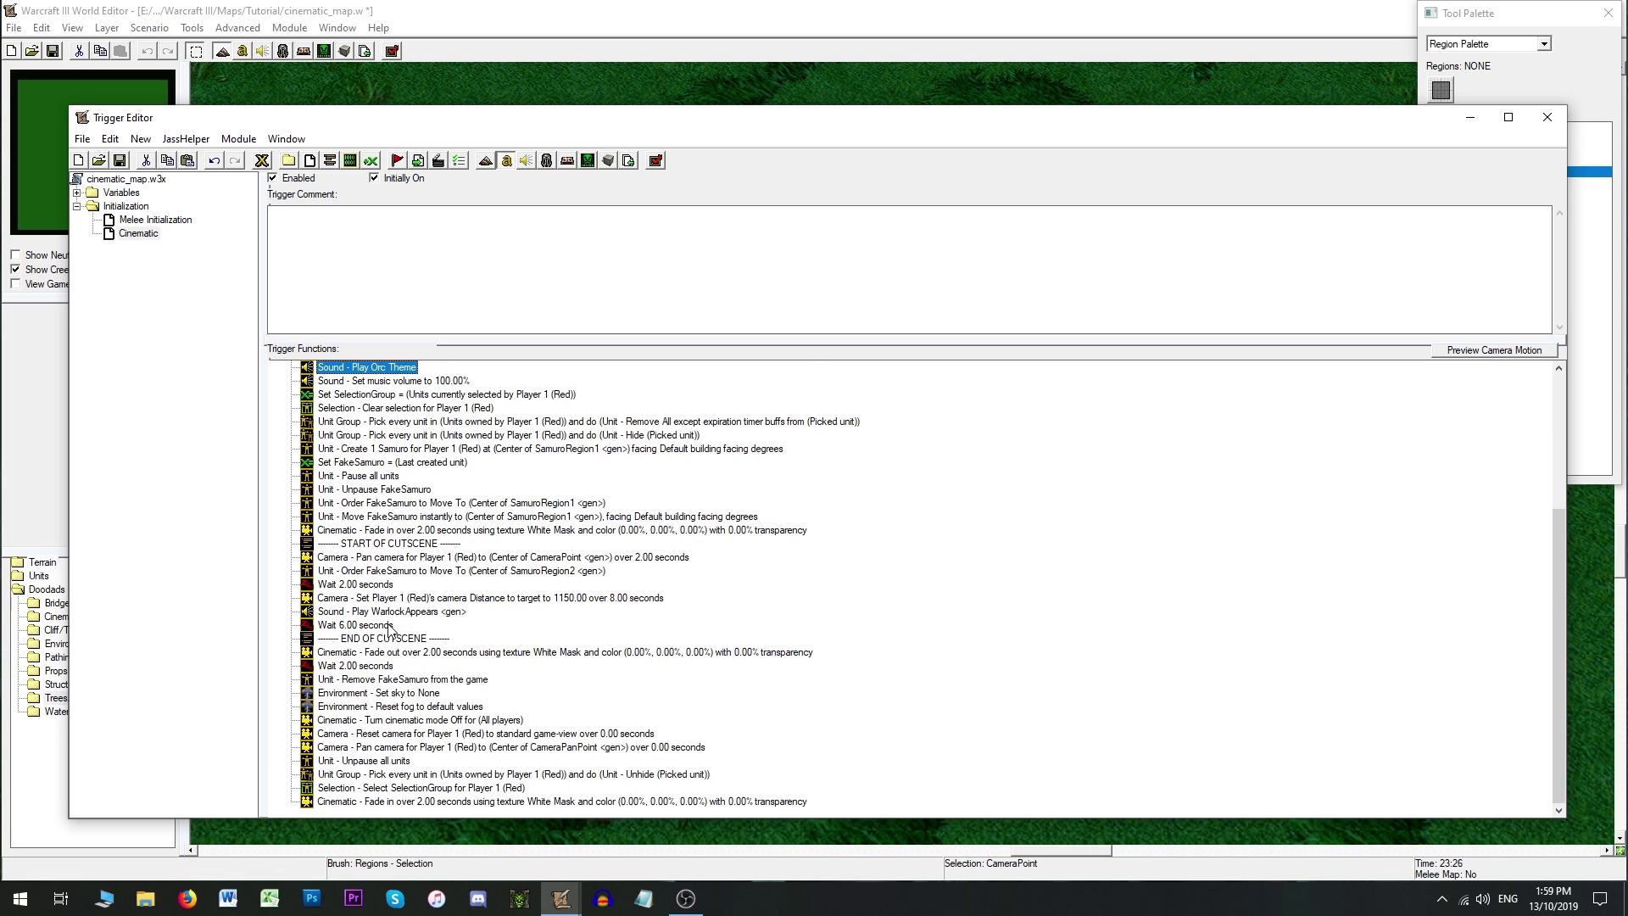
{"action": "left_click", "coordinate": [373, 625]}
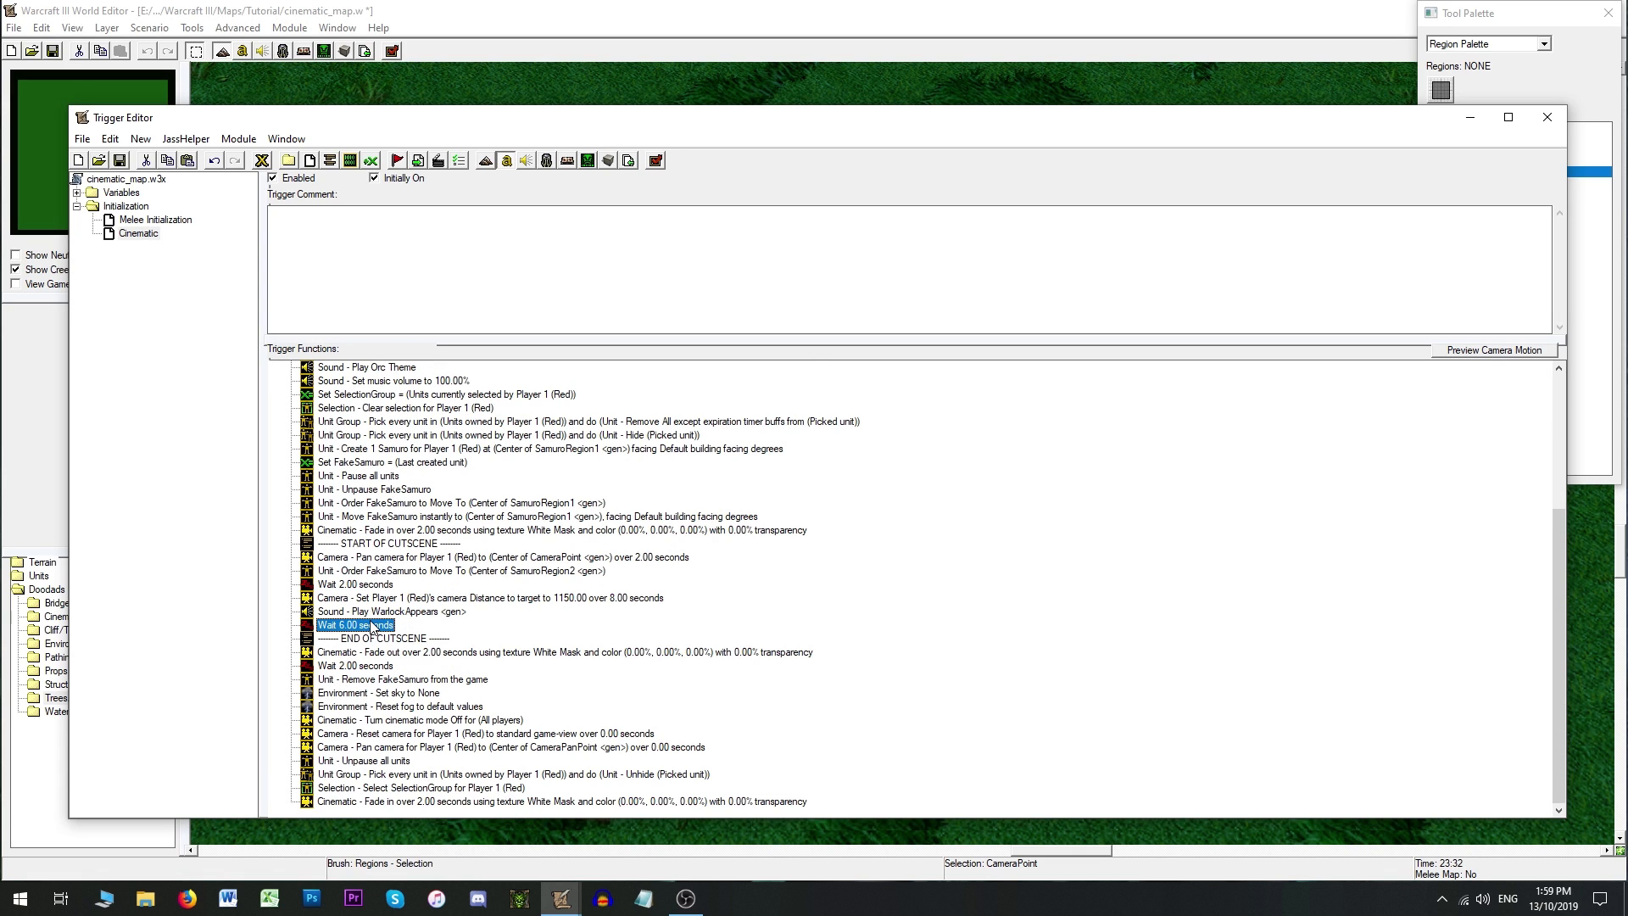
{"action": "left_click", "coordinate": [438, 160]}
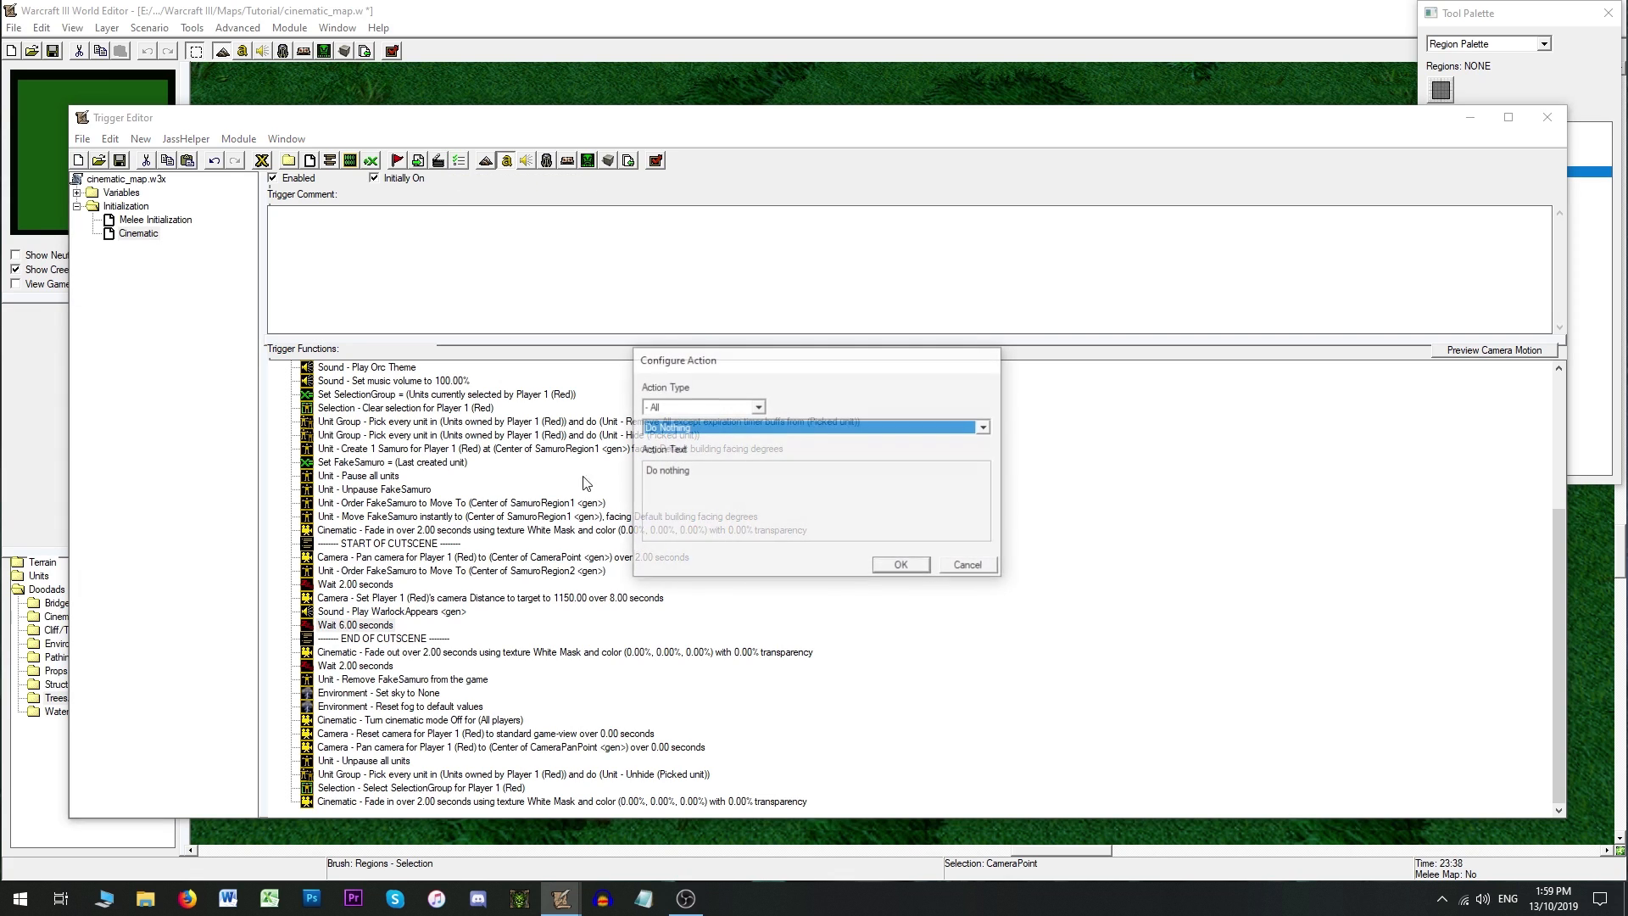
{"action": "key", "text": "w"}
{"action": "left_click", "coordinate": [677, 472]}
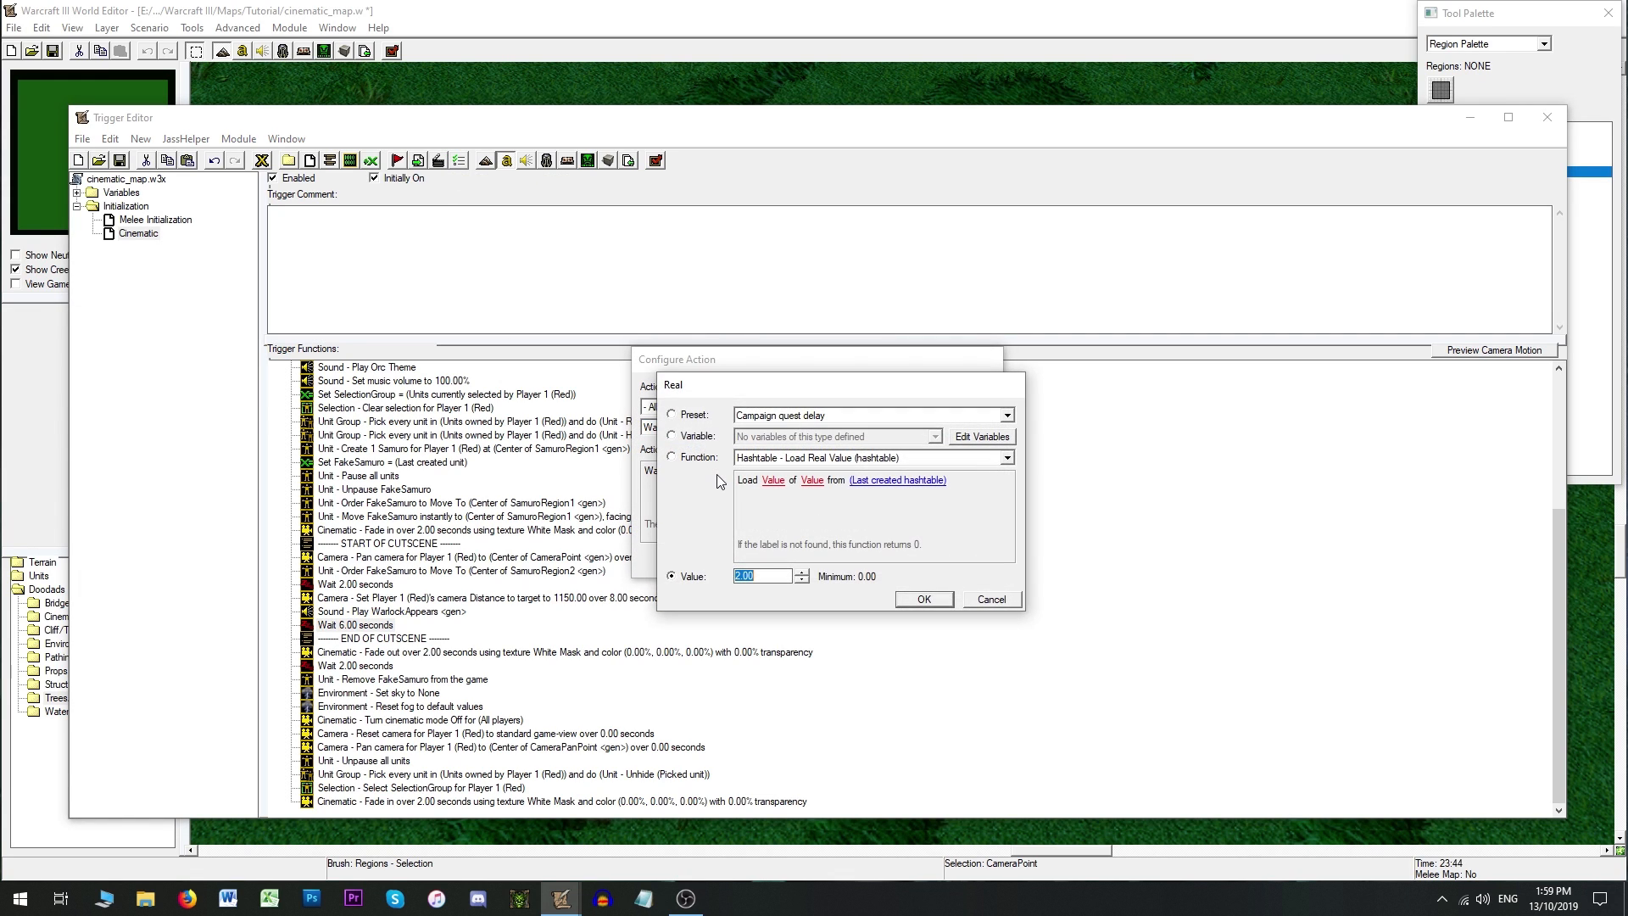
{"action": "type", "text": "60"}
{"action": "key", "text": "Return"}
{"action": "key", "text": "Return"}
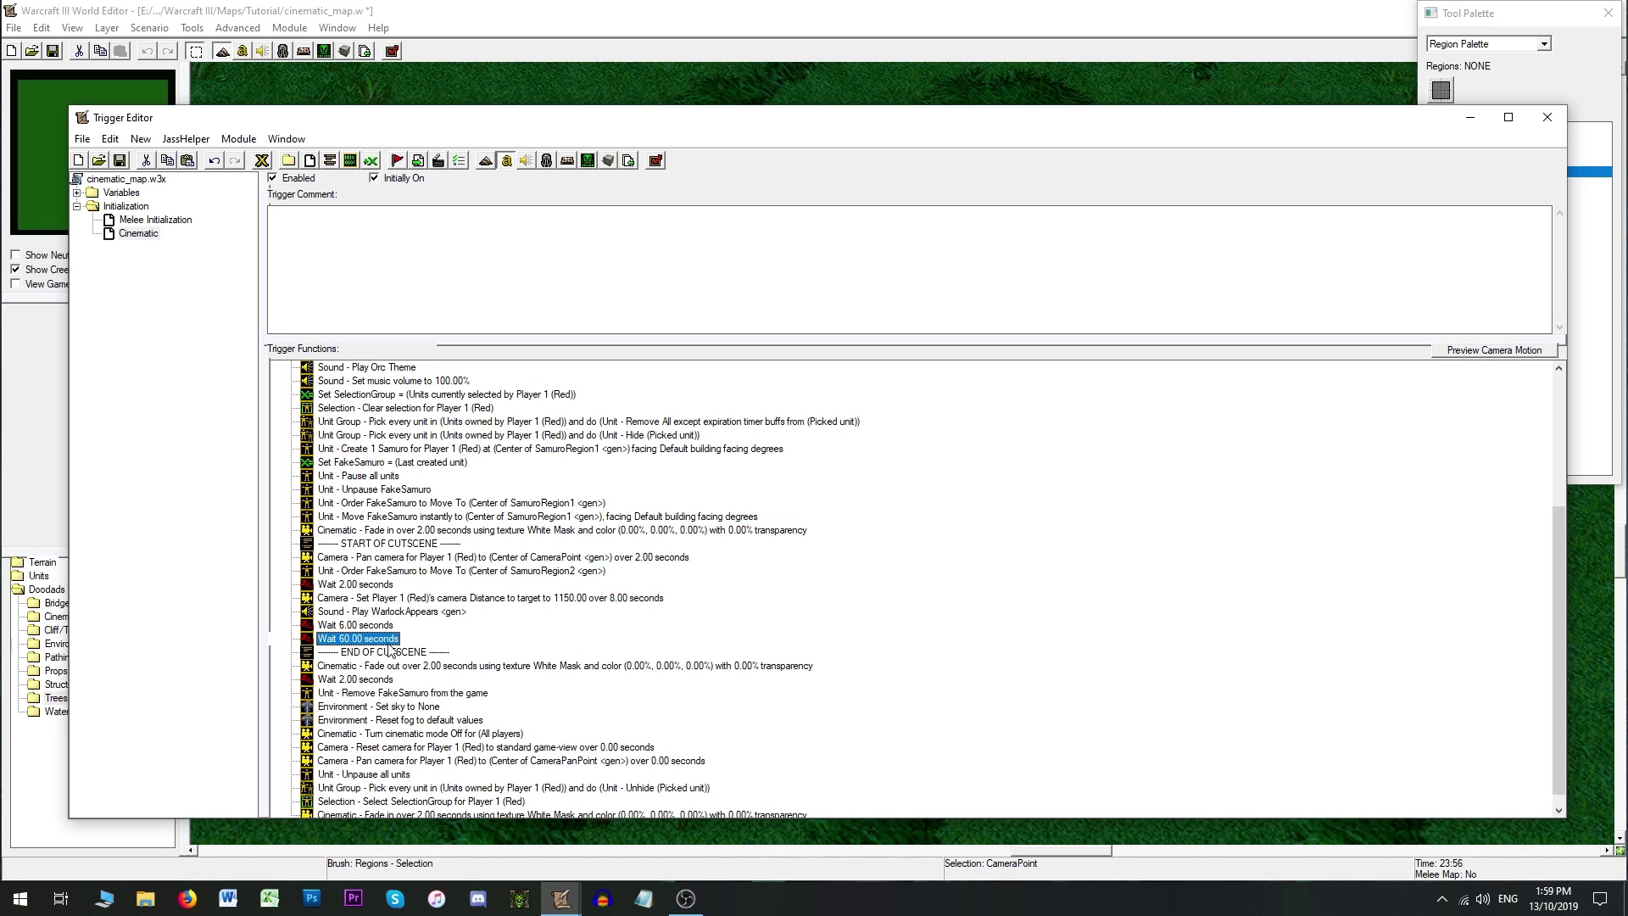
{"action": "key", "text": "ctrl+v"}
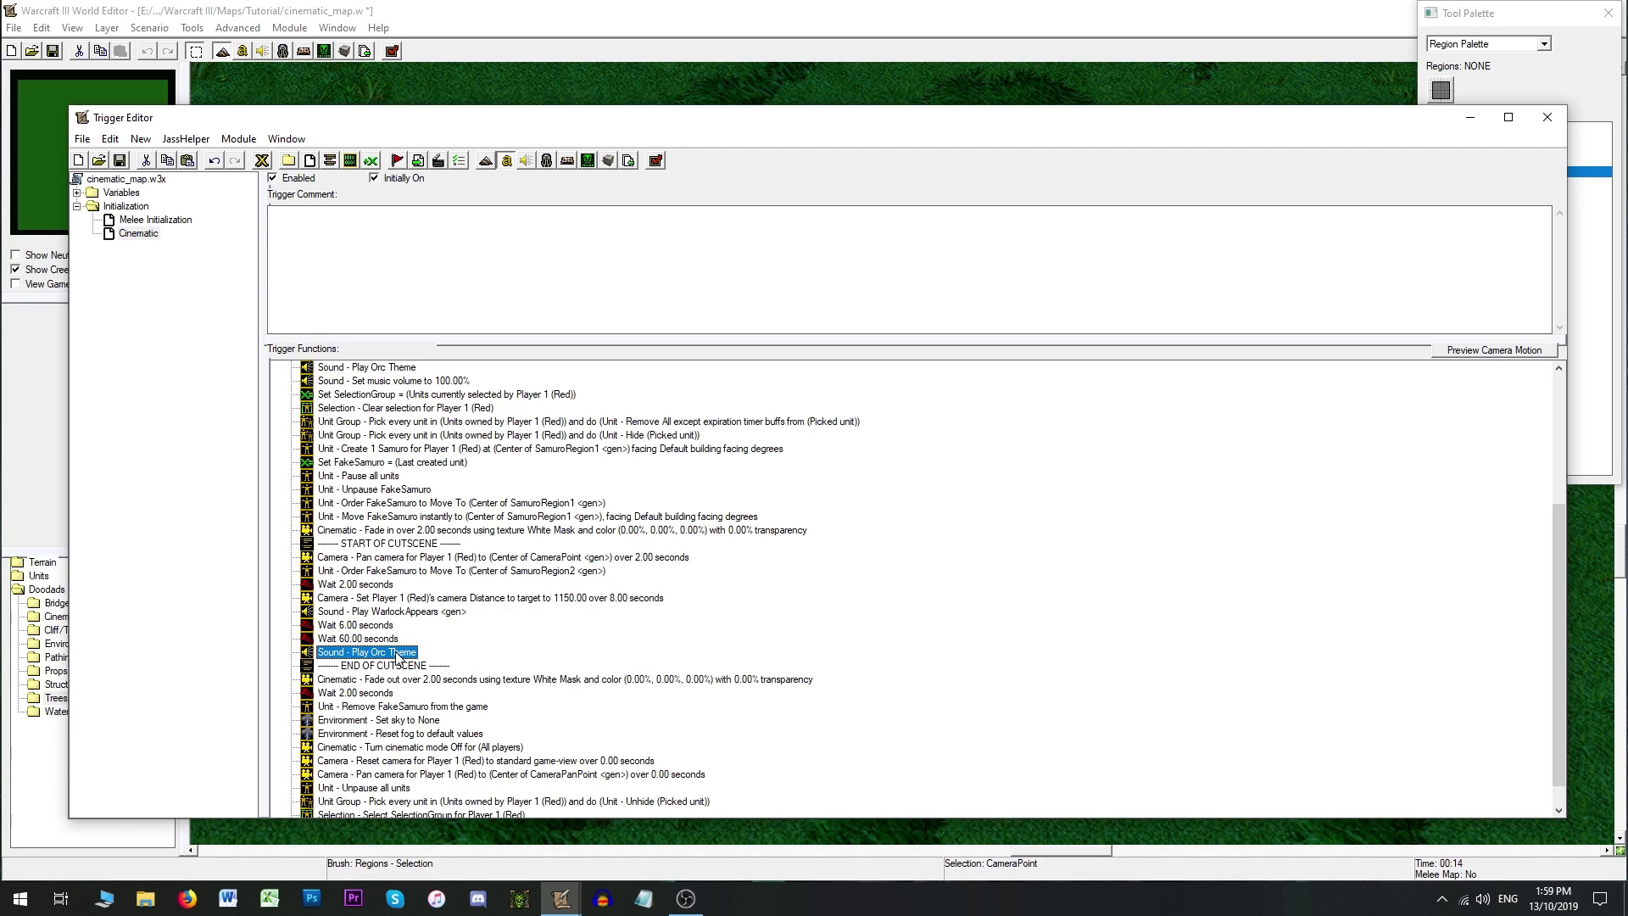
Step: Delete the 60-second wait and the copied Sound - Play Orc Theme before the END OF CUTSCENE comment
{"action": "left_click", "coordinate": [382, 640]}
{"action": "key", "text": "Delete"}
{"action": "key", "text": "Delete"}
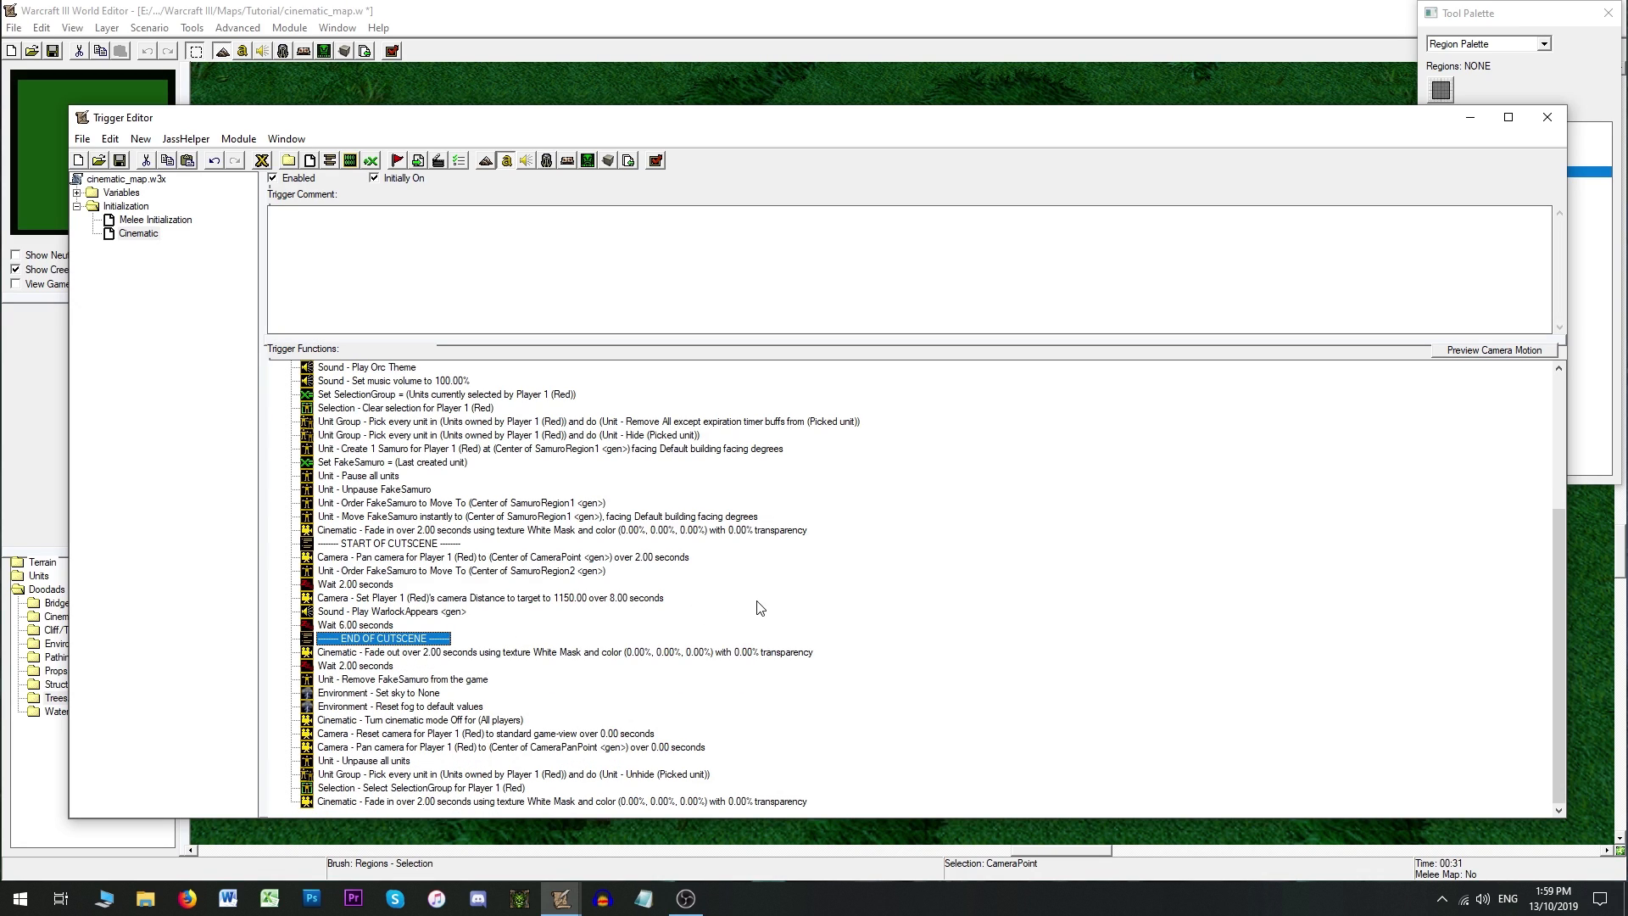
Step: Start a new action below the END OF CUTSCENE comment and choose Sound - Set Volume Channel
{"action": "scroll", "coordinate": [760, 608], "scroll_direction": "up", "scroll_amount": 4}
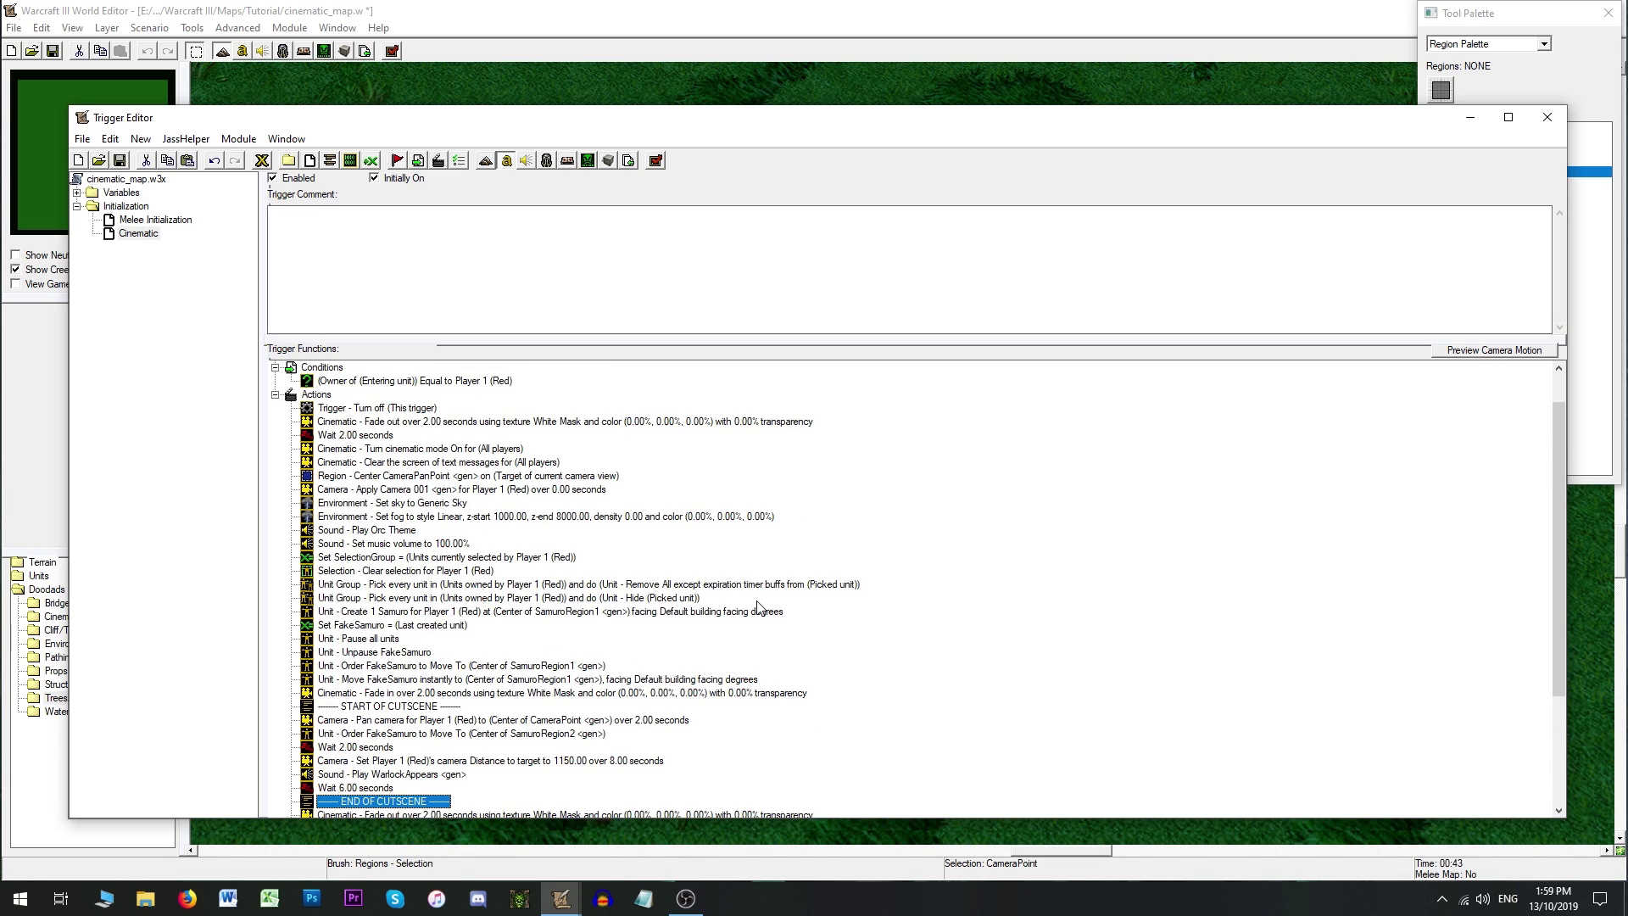
{"action": "scroll", "coordinate": [853, 613], "scroll_direction": "up", "scroll_amount": 1}
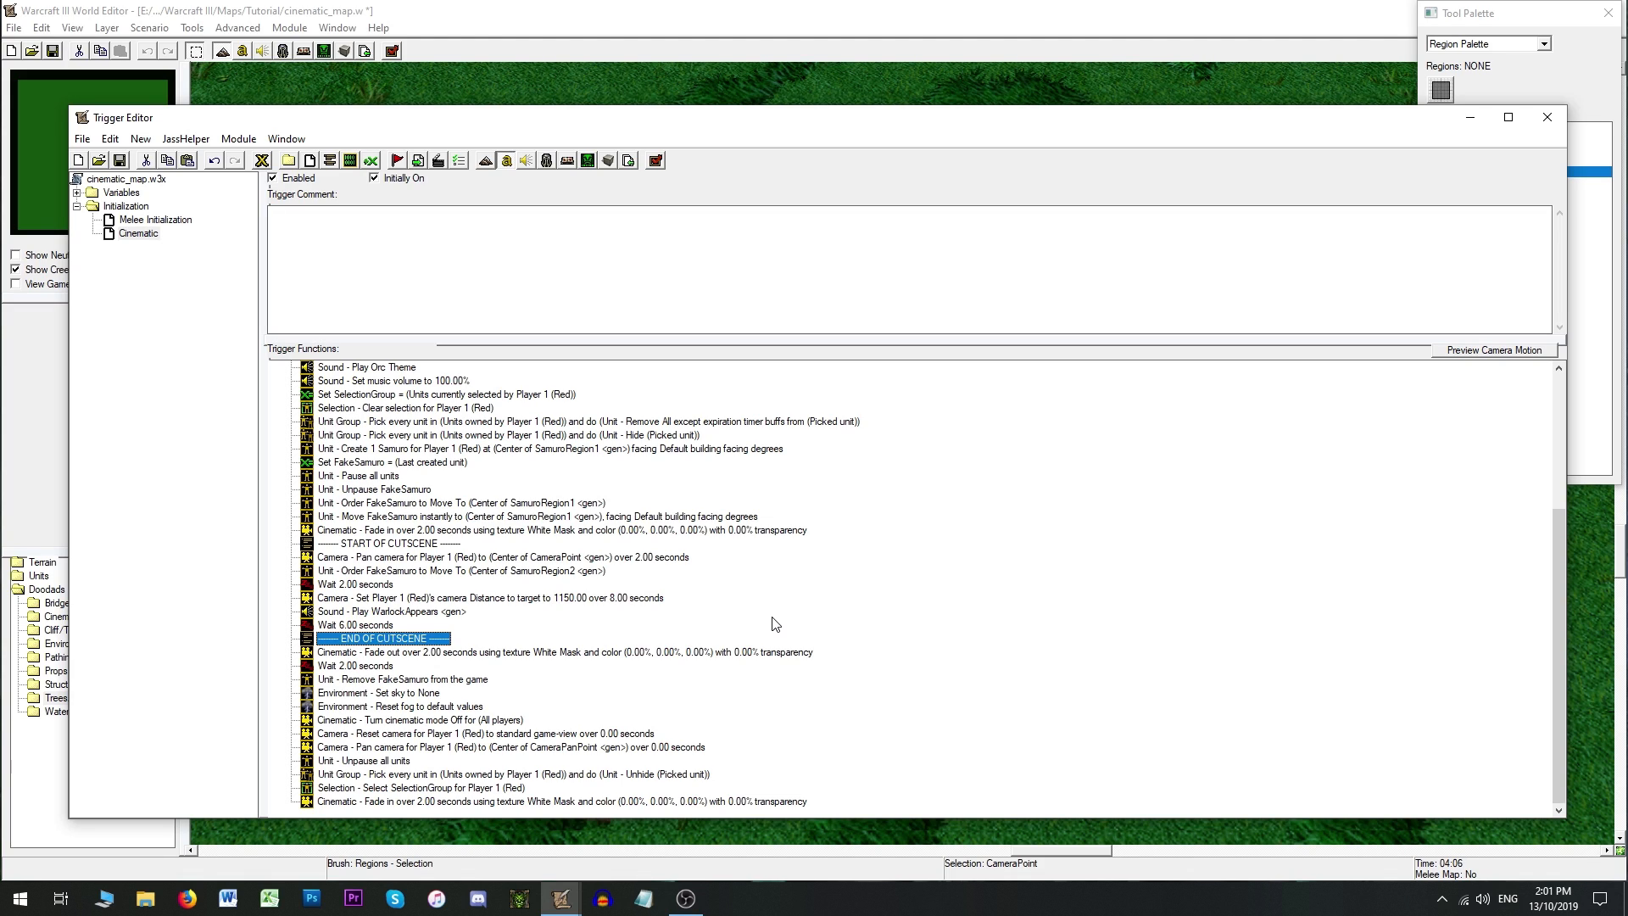
{"action": "left_click", "coordinate": [438, 161]}
{"action": "key", "text": "s"}
{"action": "key", "text": "s"}
{"action": "key", "text": "s"}
{"action": "left_click", "coordinate": [680, 429]}
{"action": "scroll", "coordinate": [789, 581], "scroll_direction": "down", "scroll_amount": 4}
{"action": "scroll", "coordinate": [785, 581], "scroll_direction": "down", "scroll_amount": 1}
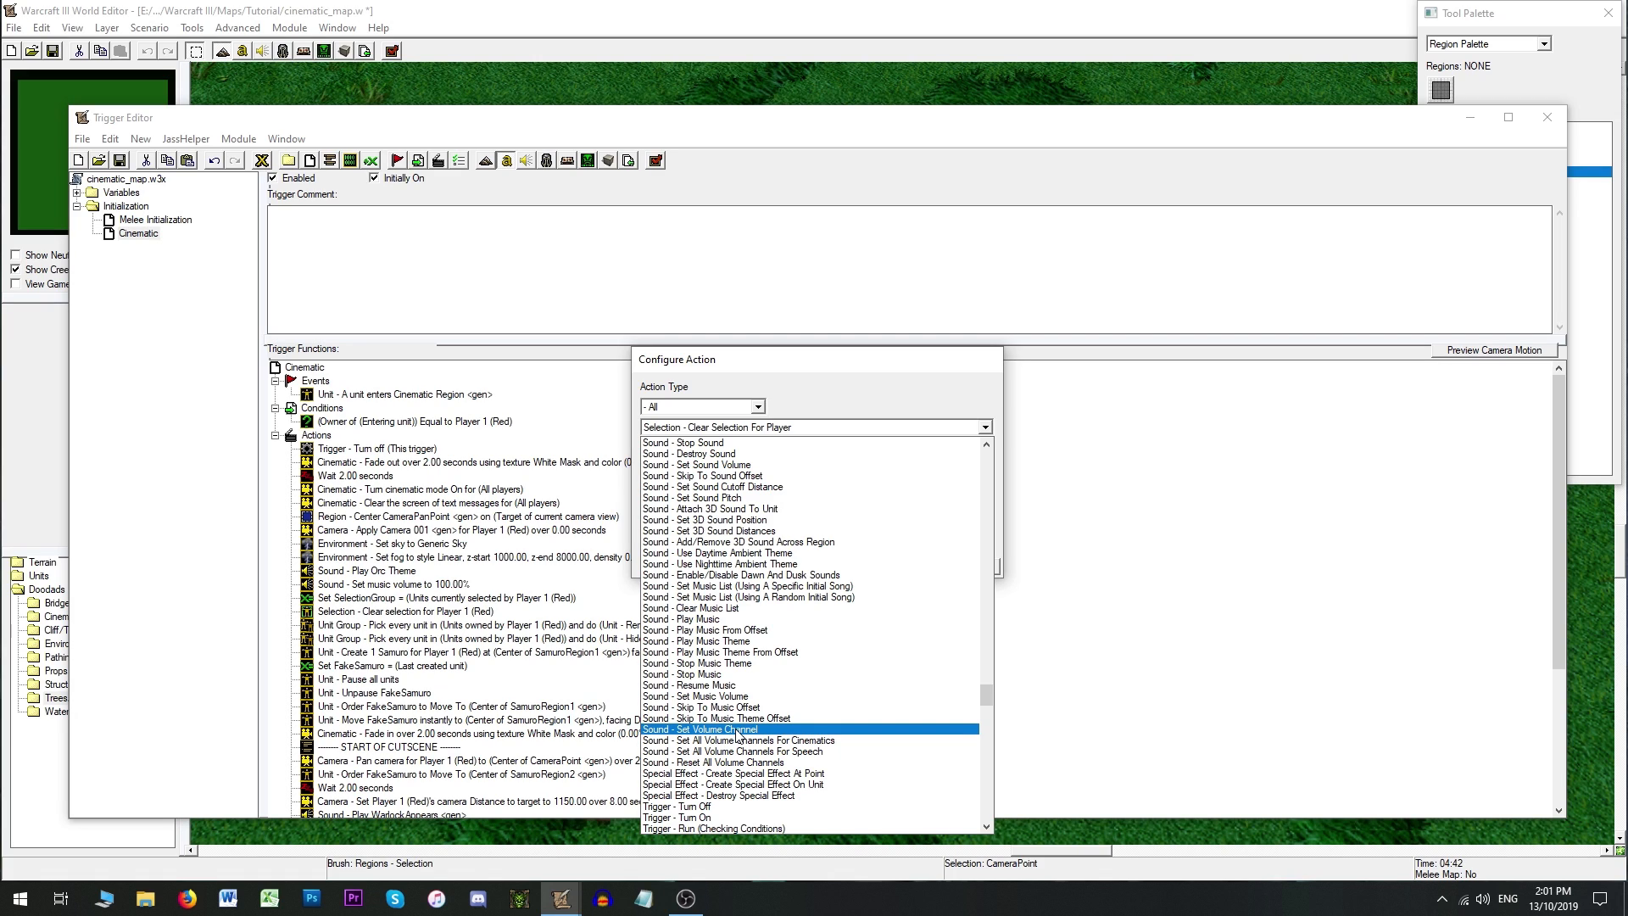
{"action": "left_click", "coordinate": [736, 730]}
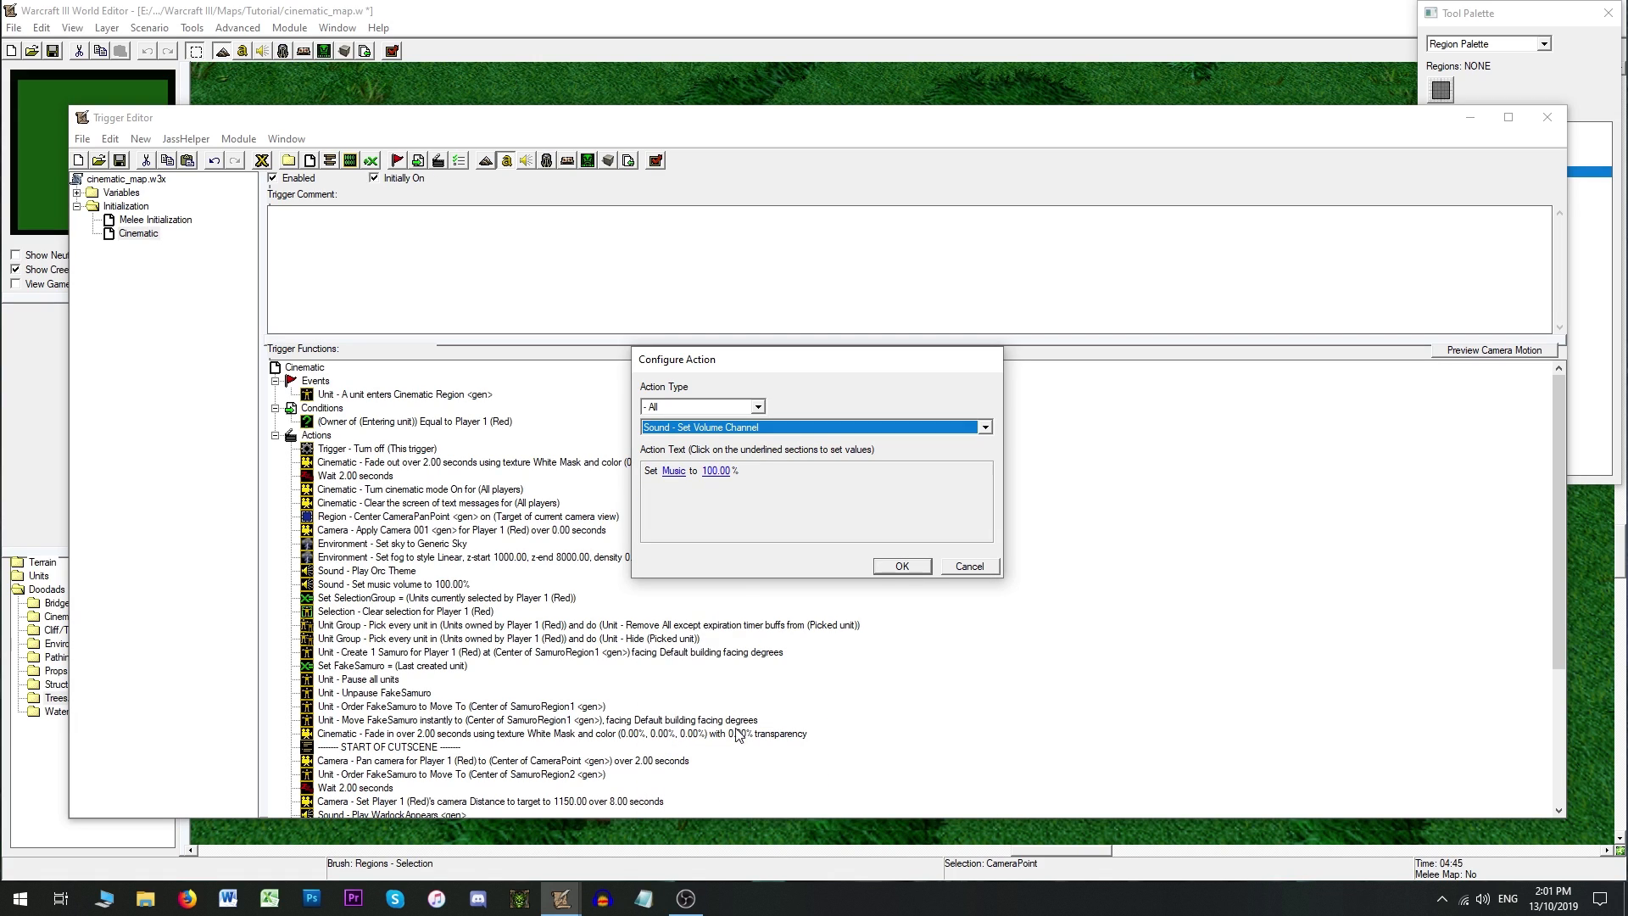
Step: Look through the volume channel presets, including Ambient Sounds and Animation and Spell Sounds, and reselect Music
{"action": "left_click", "coordinate": [674, 472]}
{"action": "left_click", "coordinate": [756, 415]}
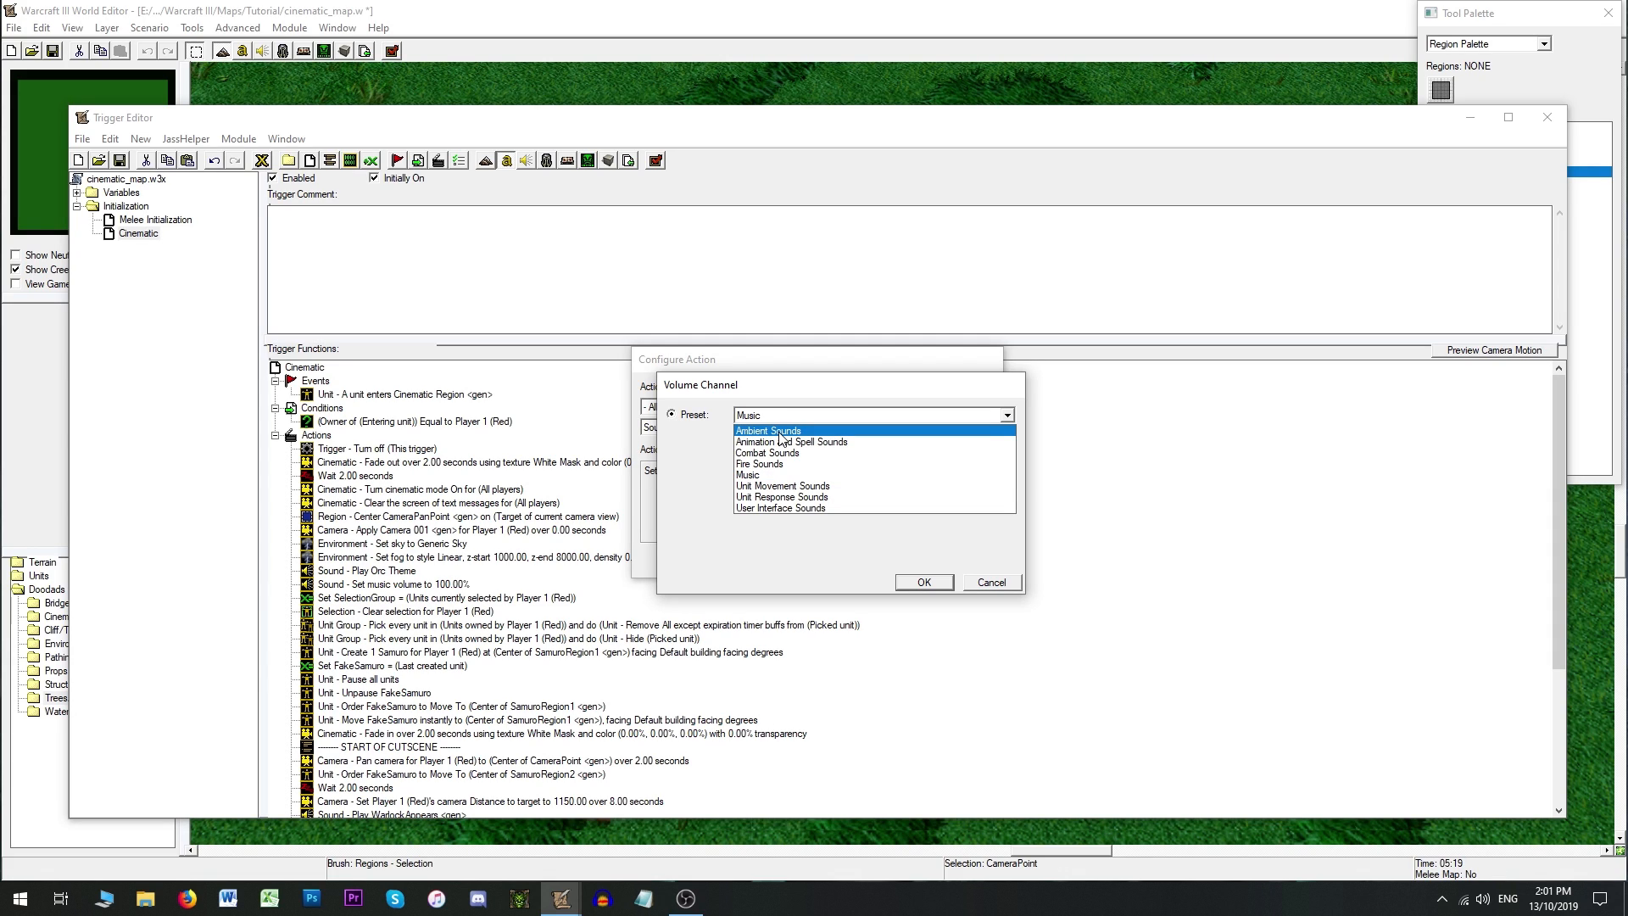
{"action": "left_click", "coordinate": [780, 431]}
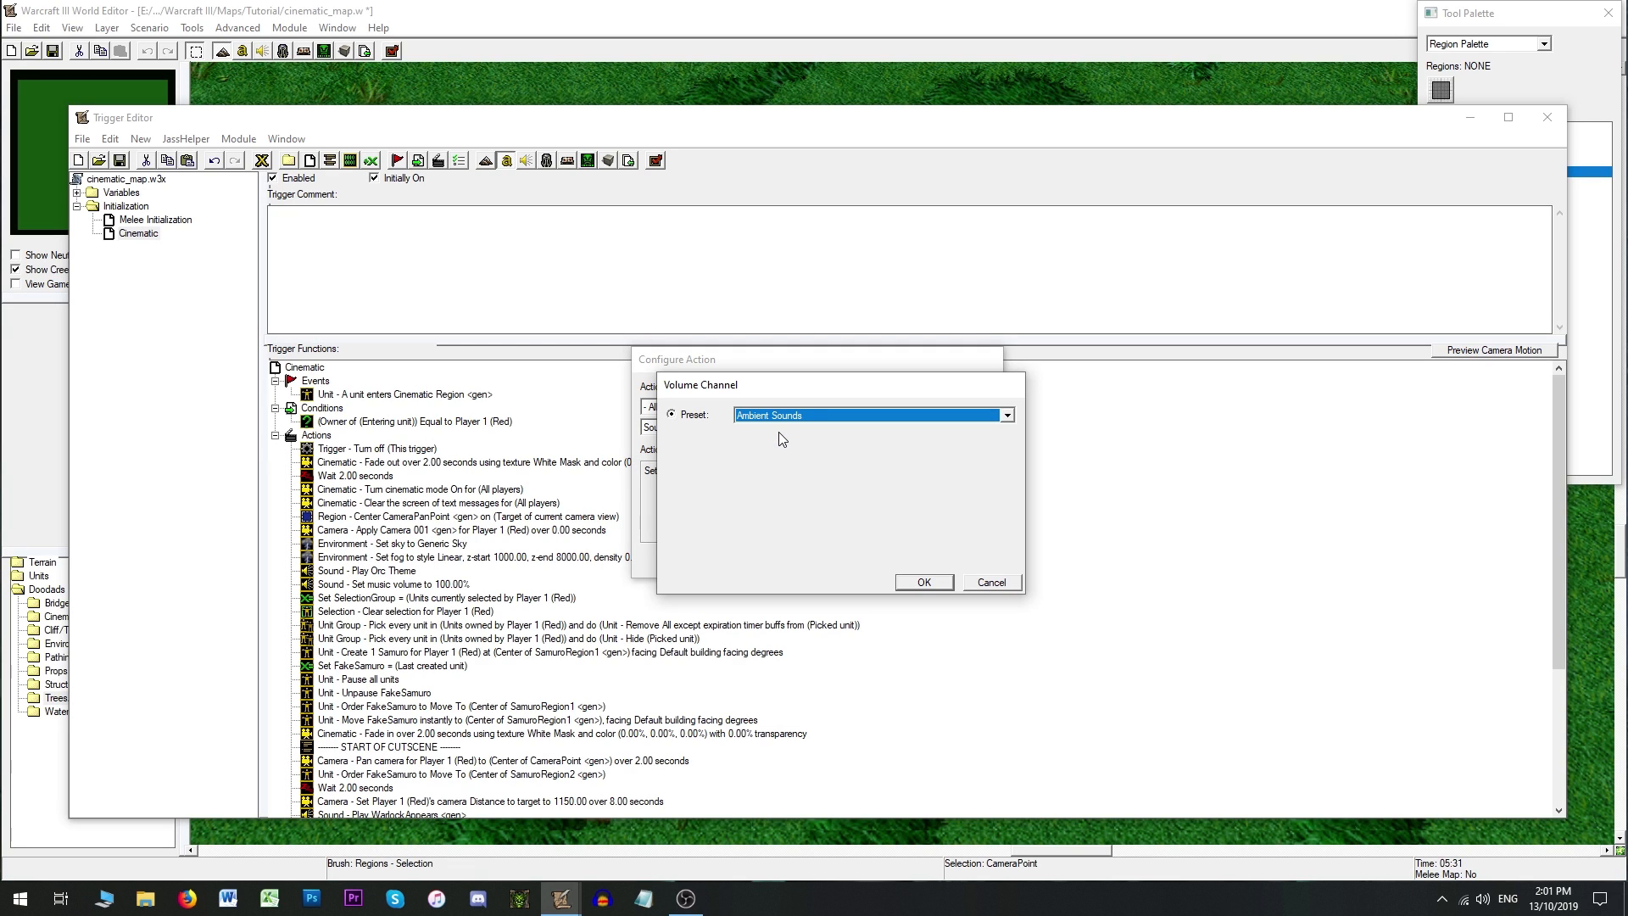
{"action": "left_click", "coordinate": [784, 416]}
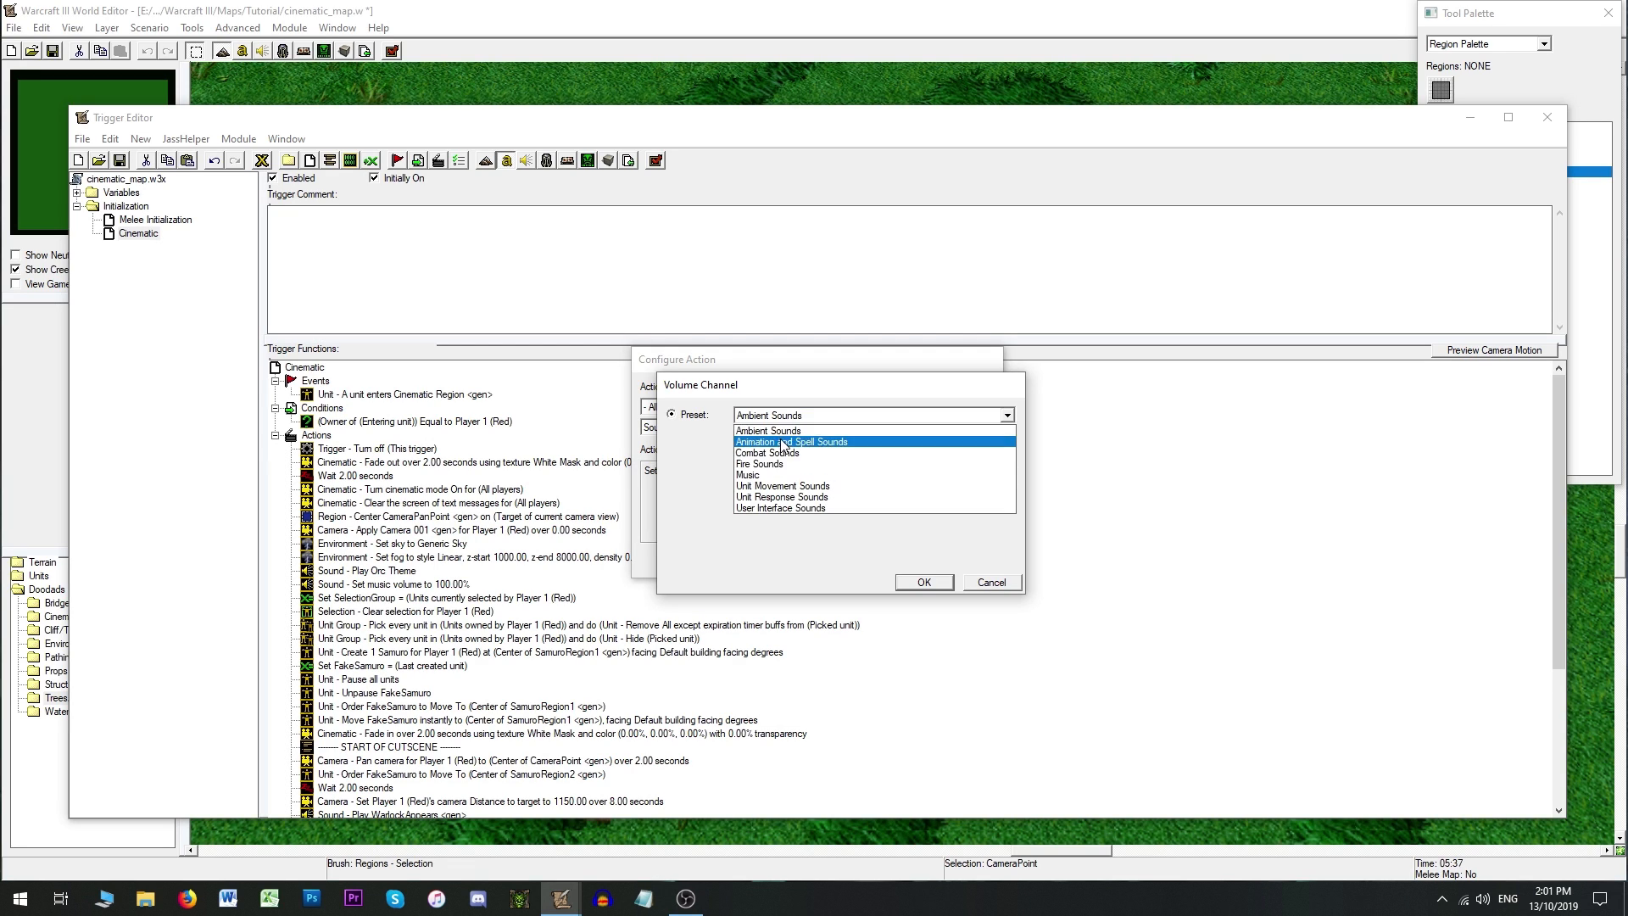
{"action": "left_click", "coordinate": [785, 443]}
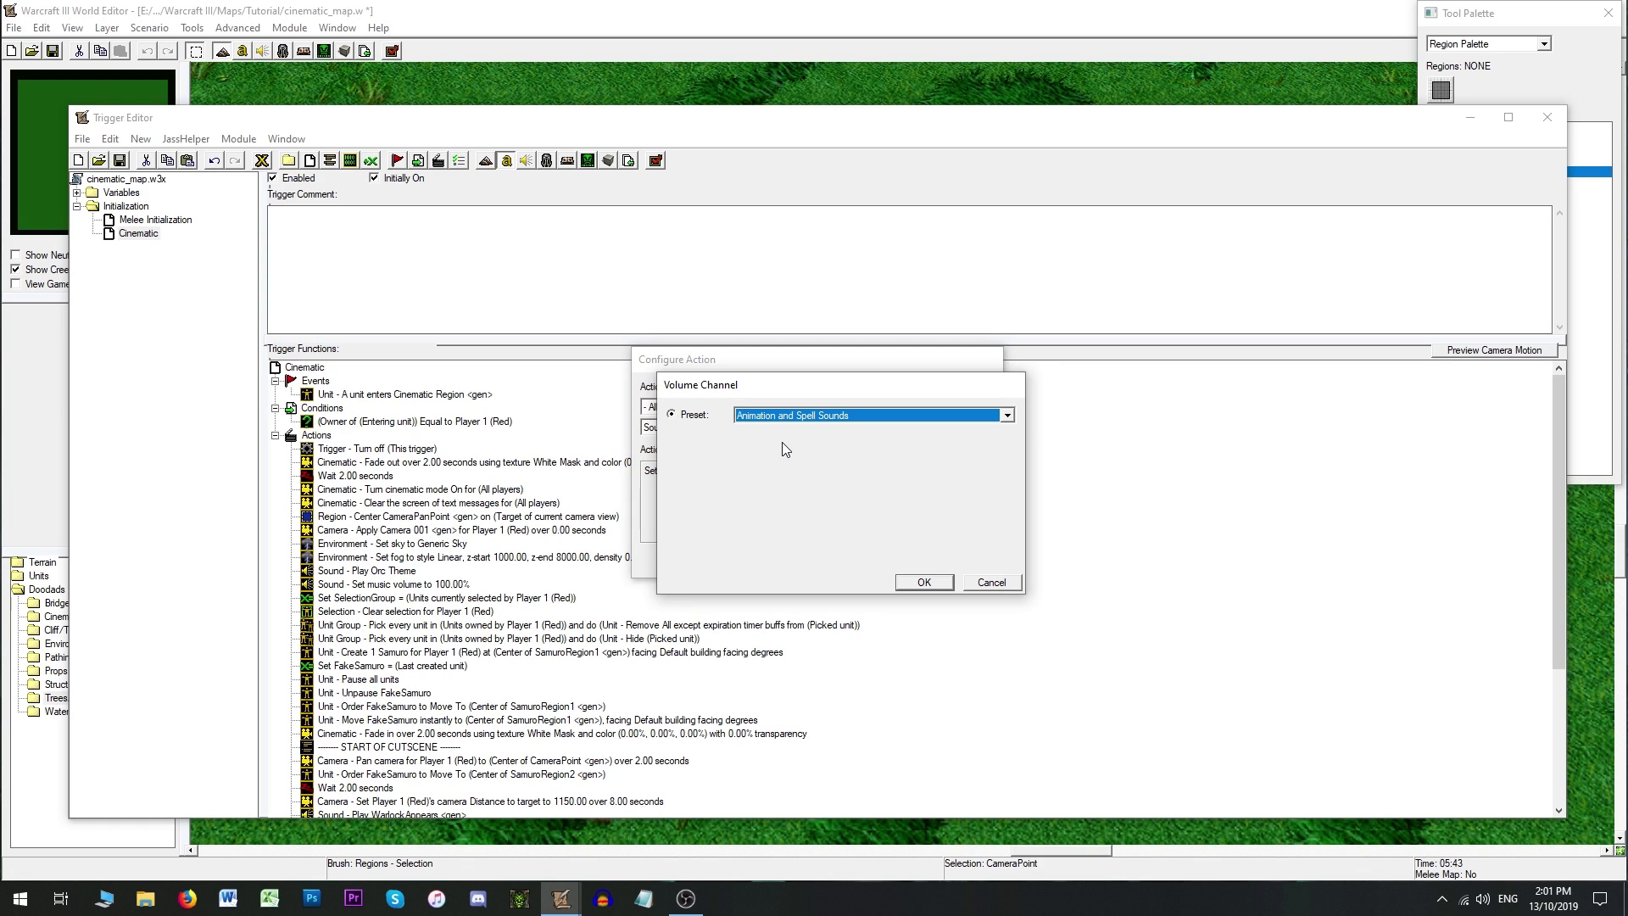
{"action": "left_click", "coordinate": [799, 418]}
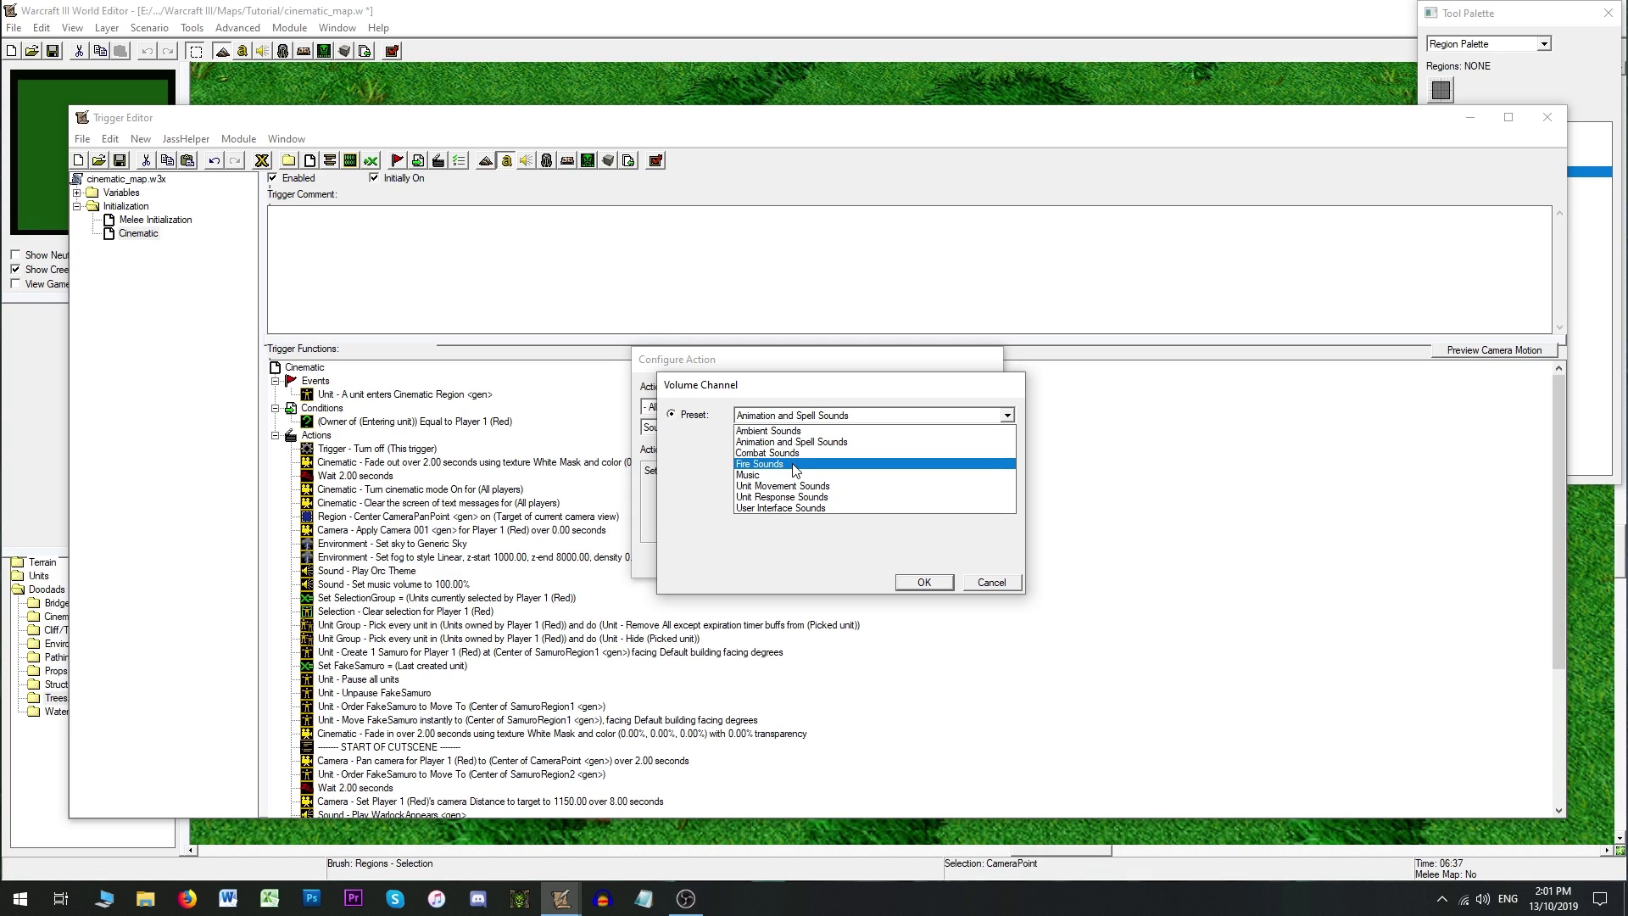
{"action": "left_click", "coordinate": [767, 475]}
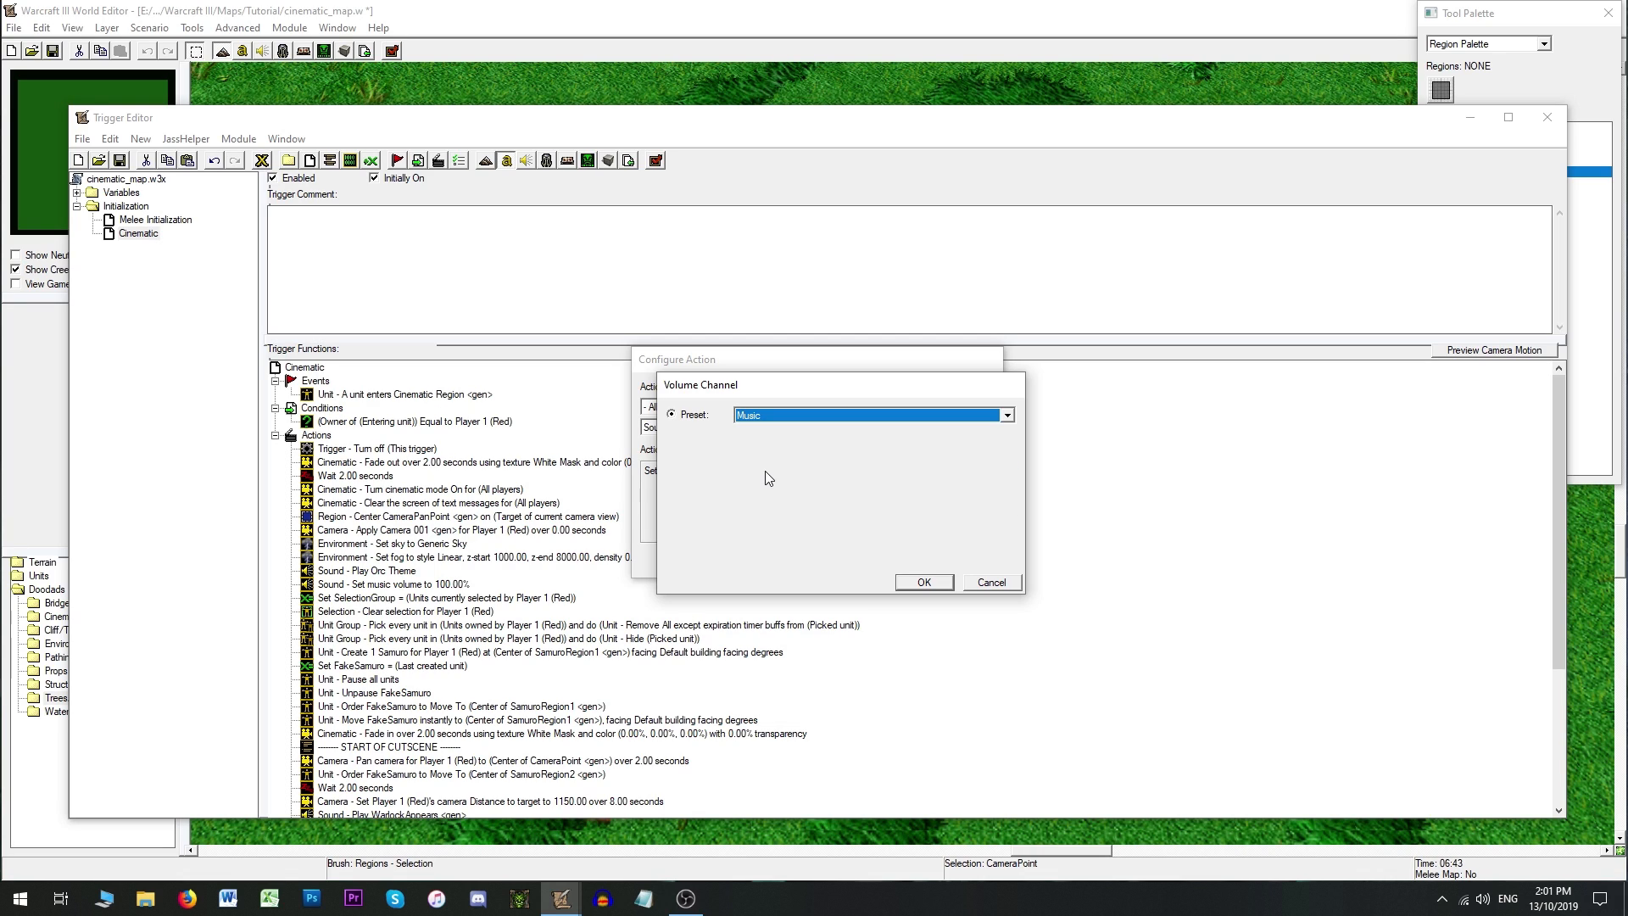
Step: Add the volume channel action for Music at 100%, and move it below the Sound - Set music volume action
{"action": "left_click", "coordinate": [925, 582]}
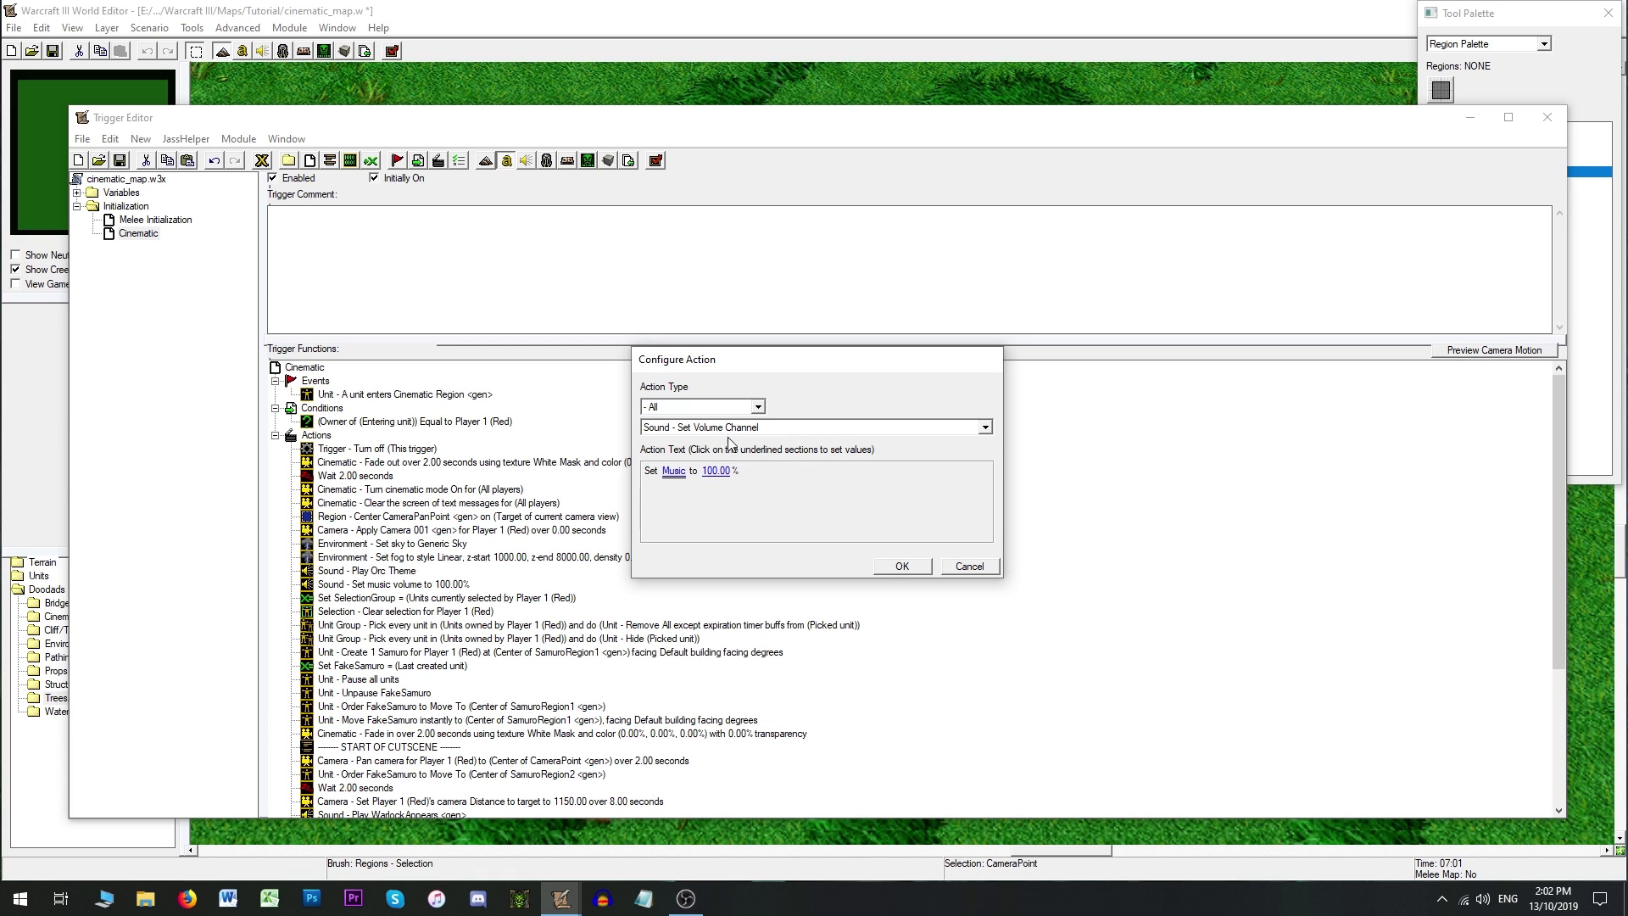
{"action": "left_click", "coordinate": [897, 566]}
{"action": "scroll", "coordinate": [407, 639], "scroll_direction": "down", "scroll_amount": 4}
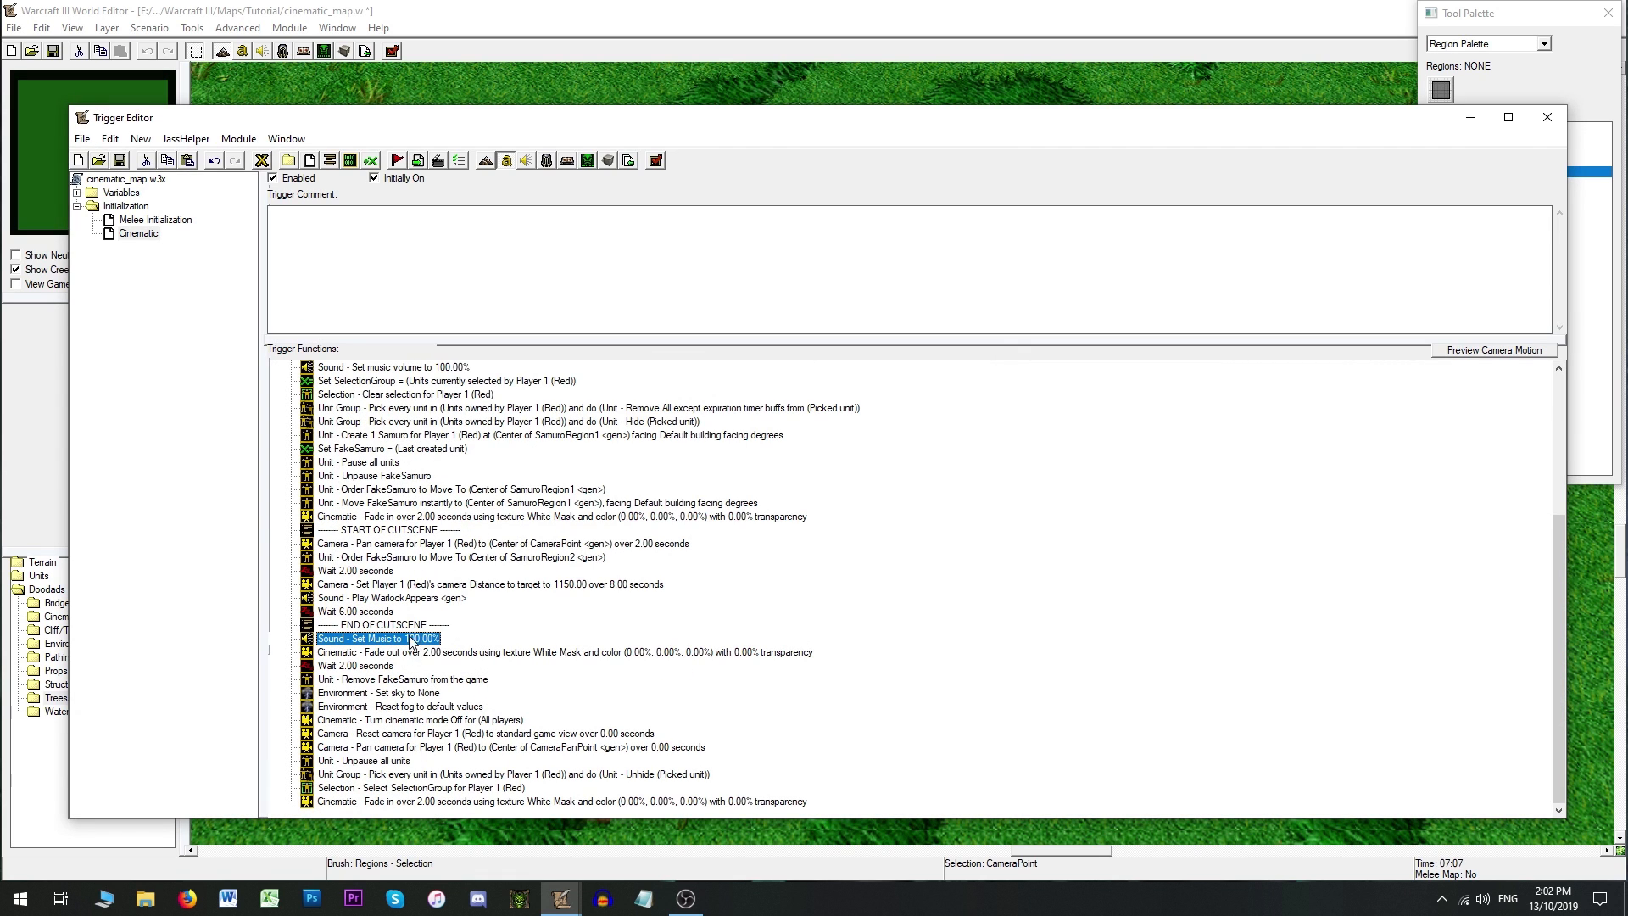
{"action": "left_click_drag", "start_coordinate": [407, 639], "coordinate": [405, 545]}
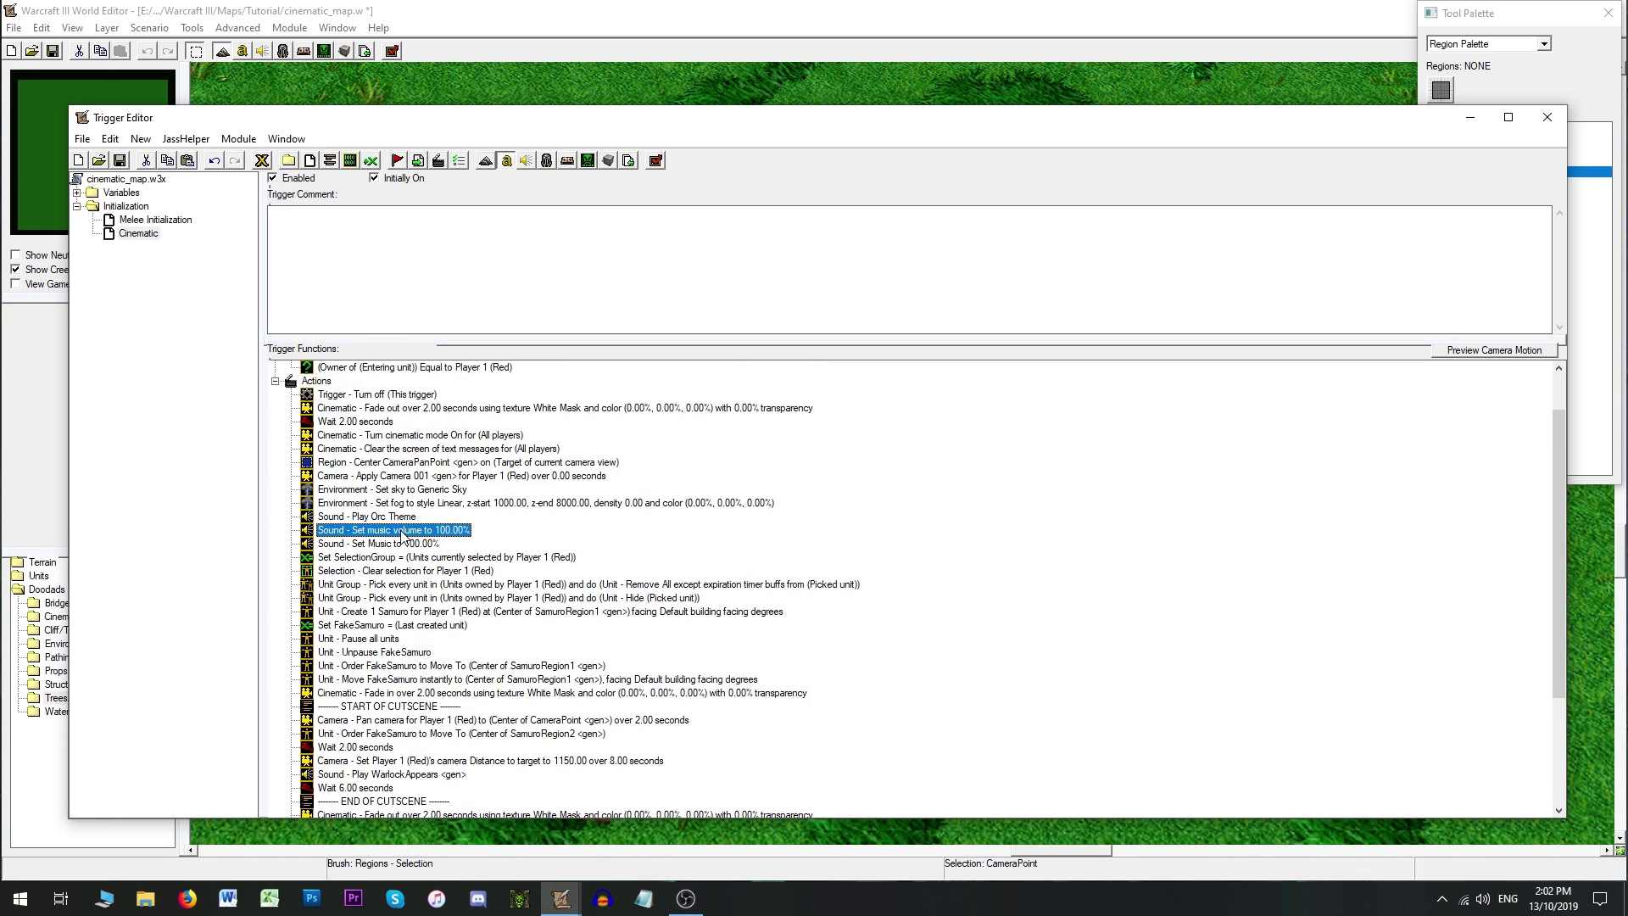
Step: Select both music volume actions, and check the settings of Sound - Set Music to 100.00% without changing them
{"action": "left_click", "coordinate": [405, 545], "text": "shift"}
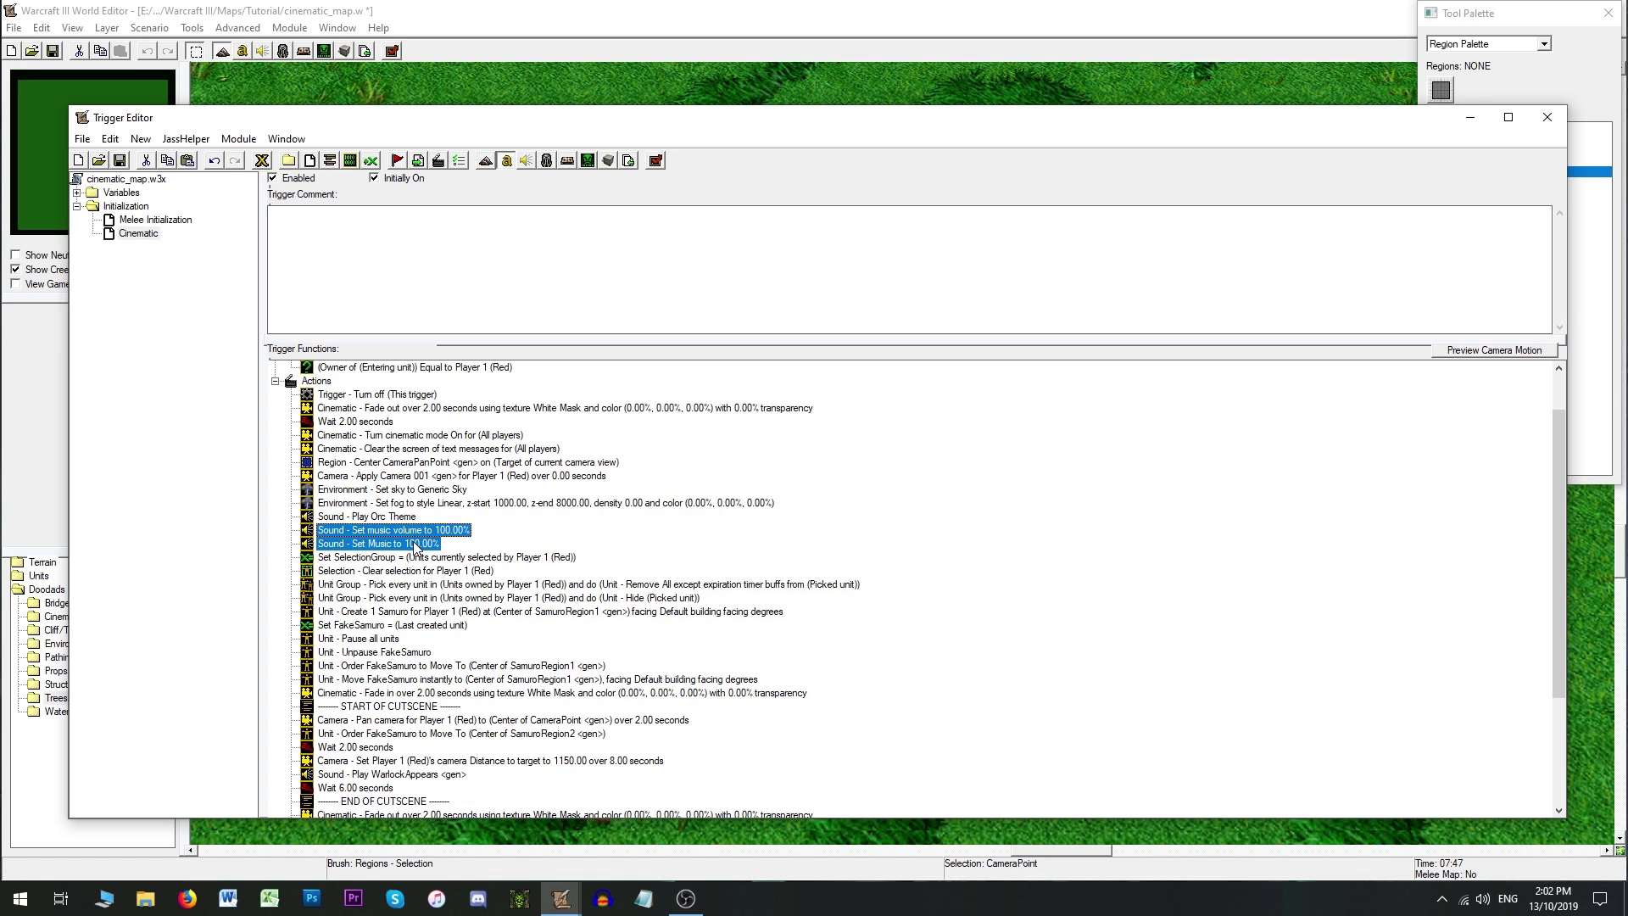
{"action": "double_click", "coordinate": [415, 544]}
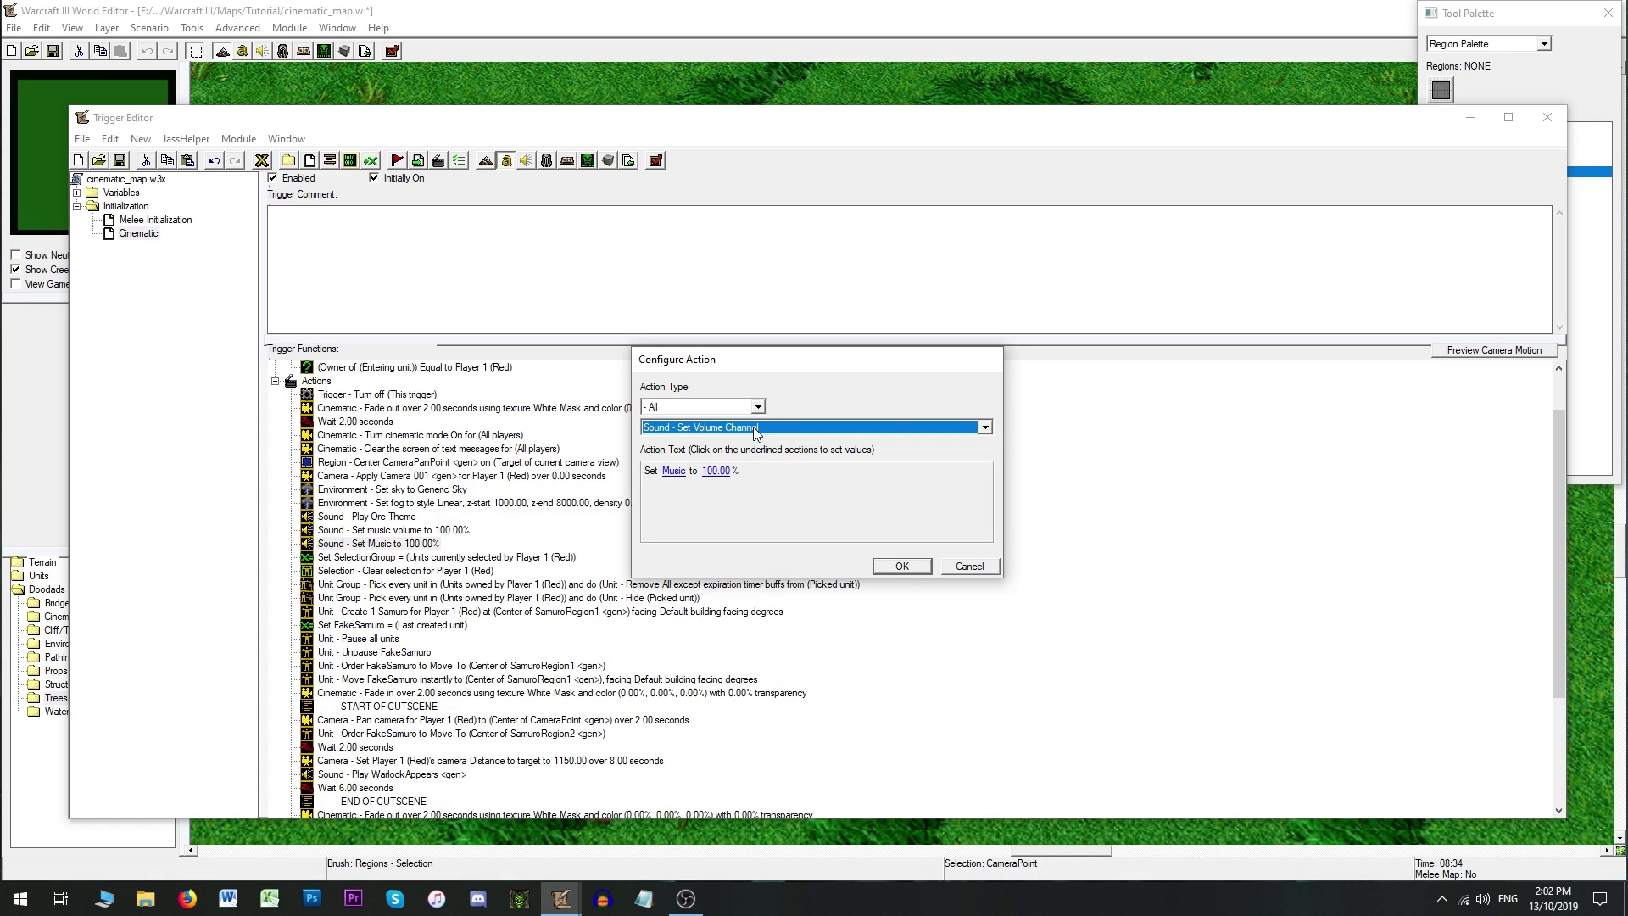
{"action": "left_click", "coordinate": [983, 568]}
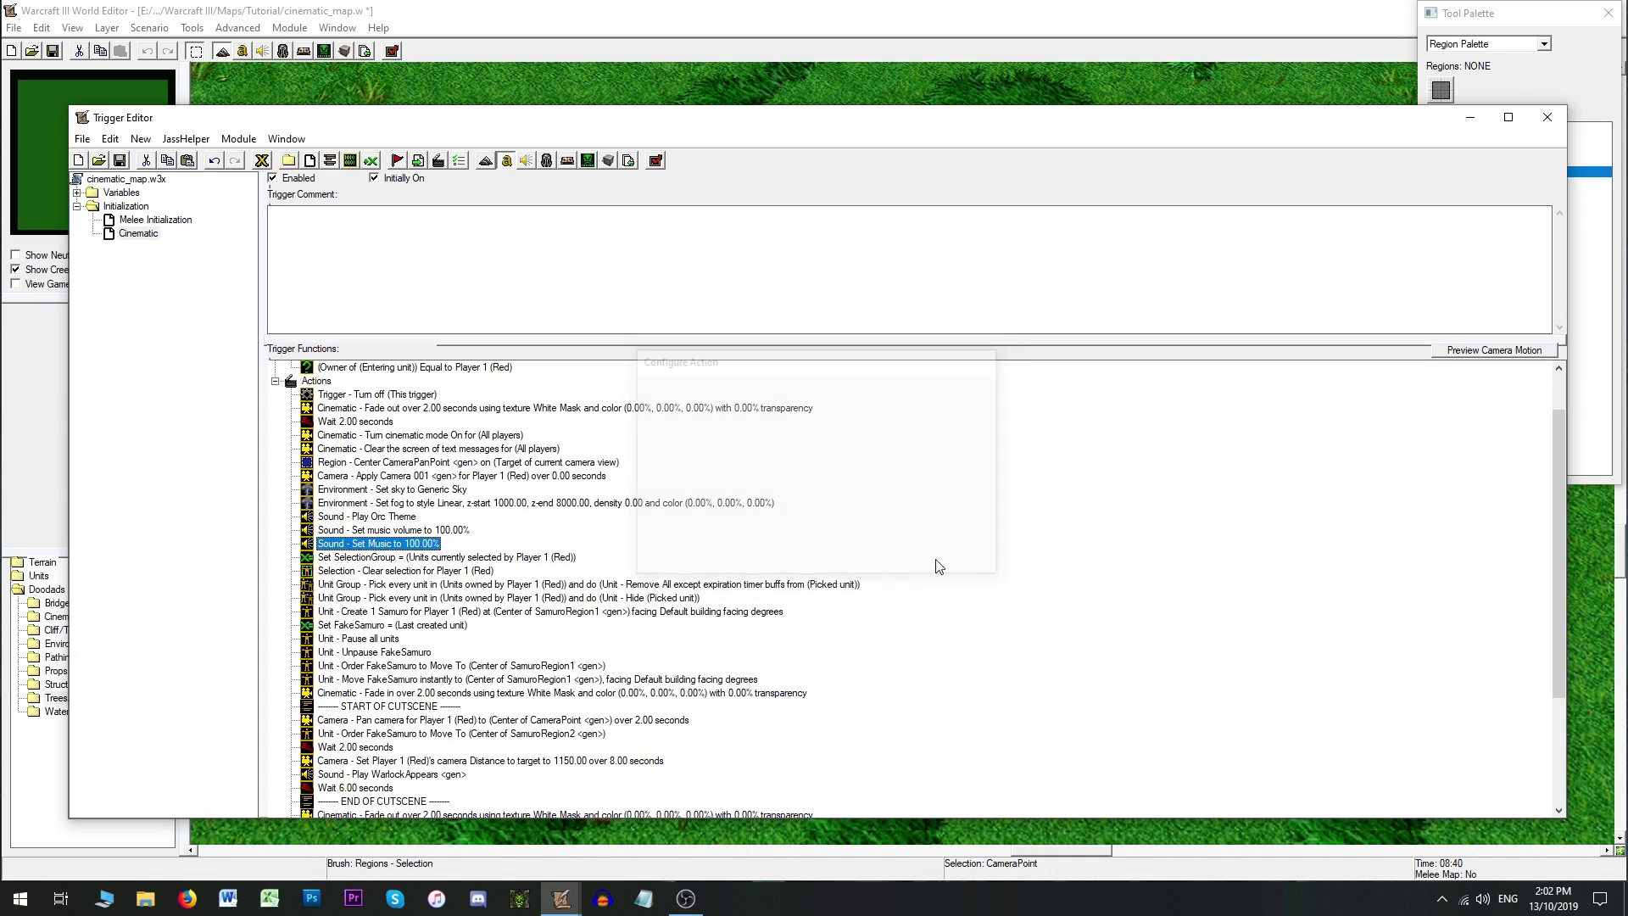
Step: Check the settings of the Set music volume and Set Music actions, and look through the related music functions, without changing anything
{"action": "double_click", "coordinate": [406, 529]}
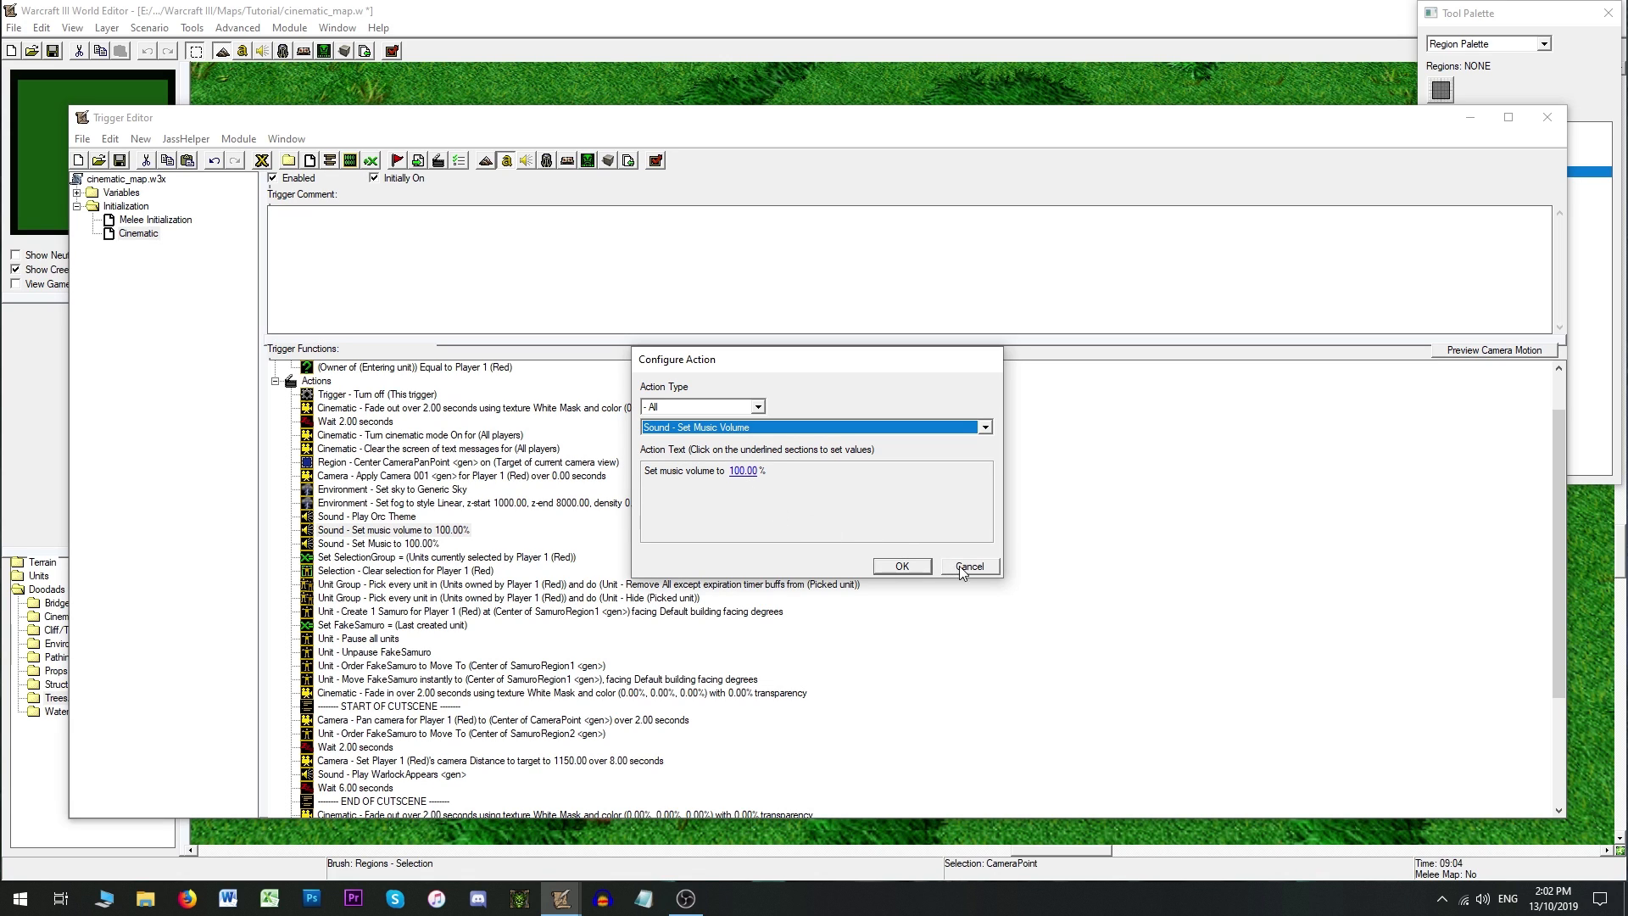
{"action": "left_click", "coordinate": [801, 428]}
{"action": "scroll", "coordinate": [728, 464], "scroll_direction": "up", "scroll_amount": 1}
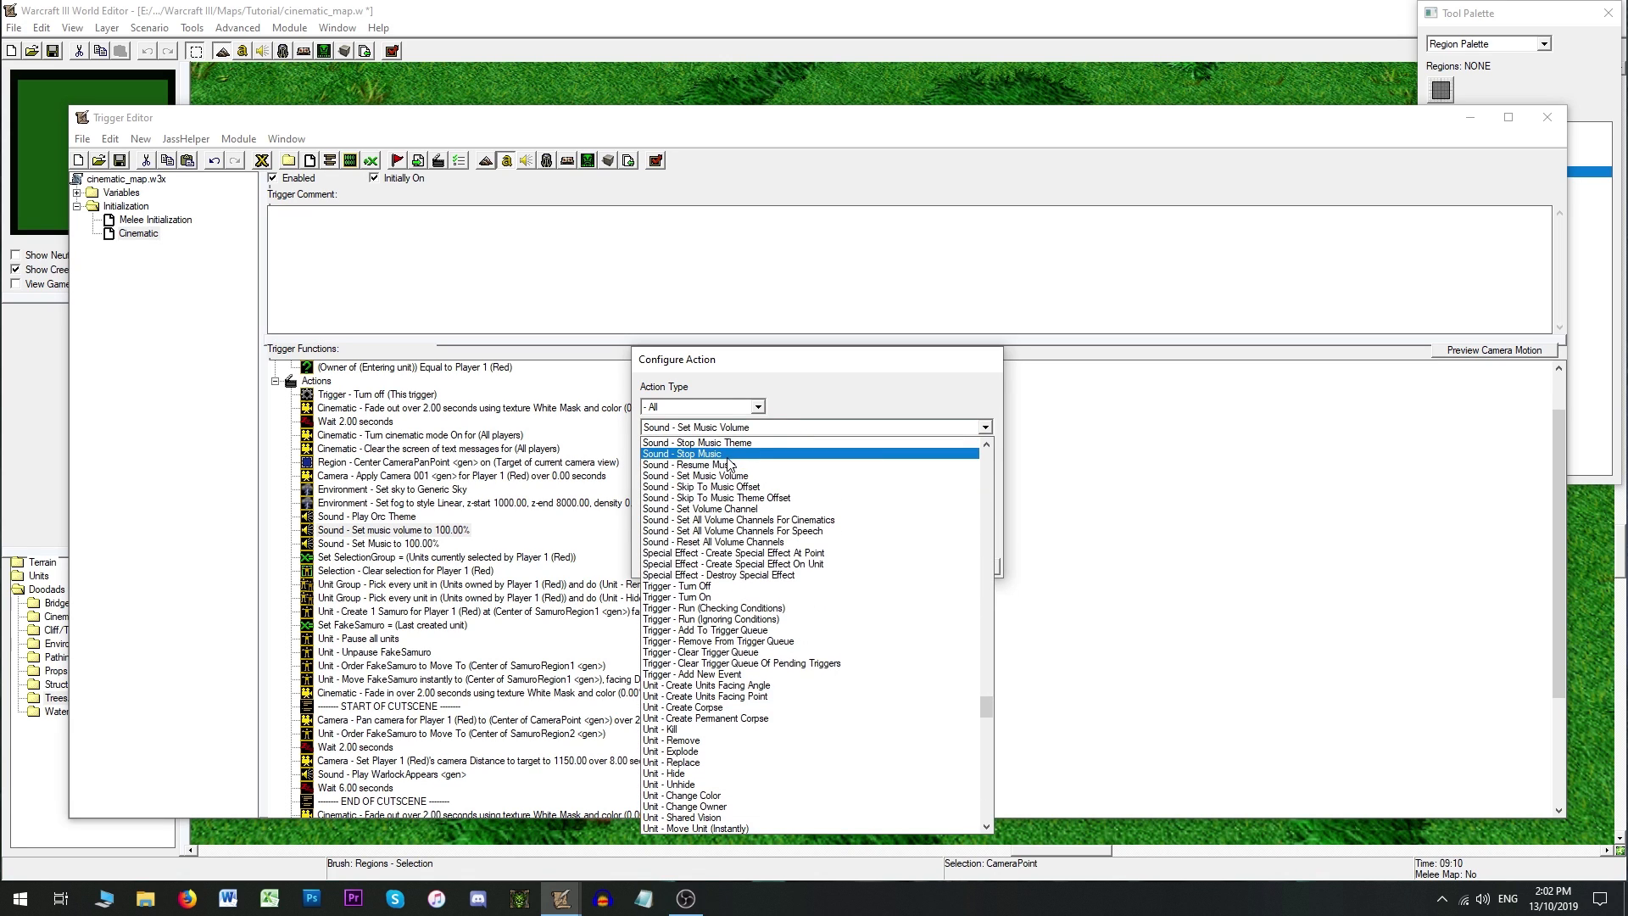
{"action": "scroll", "coordinate": [727, 462], "scroll_direction": "up", "scroll_amount": 1}
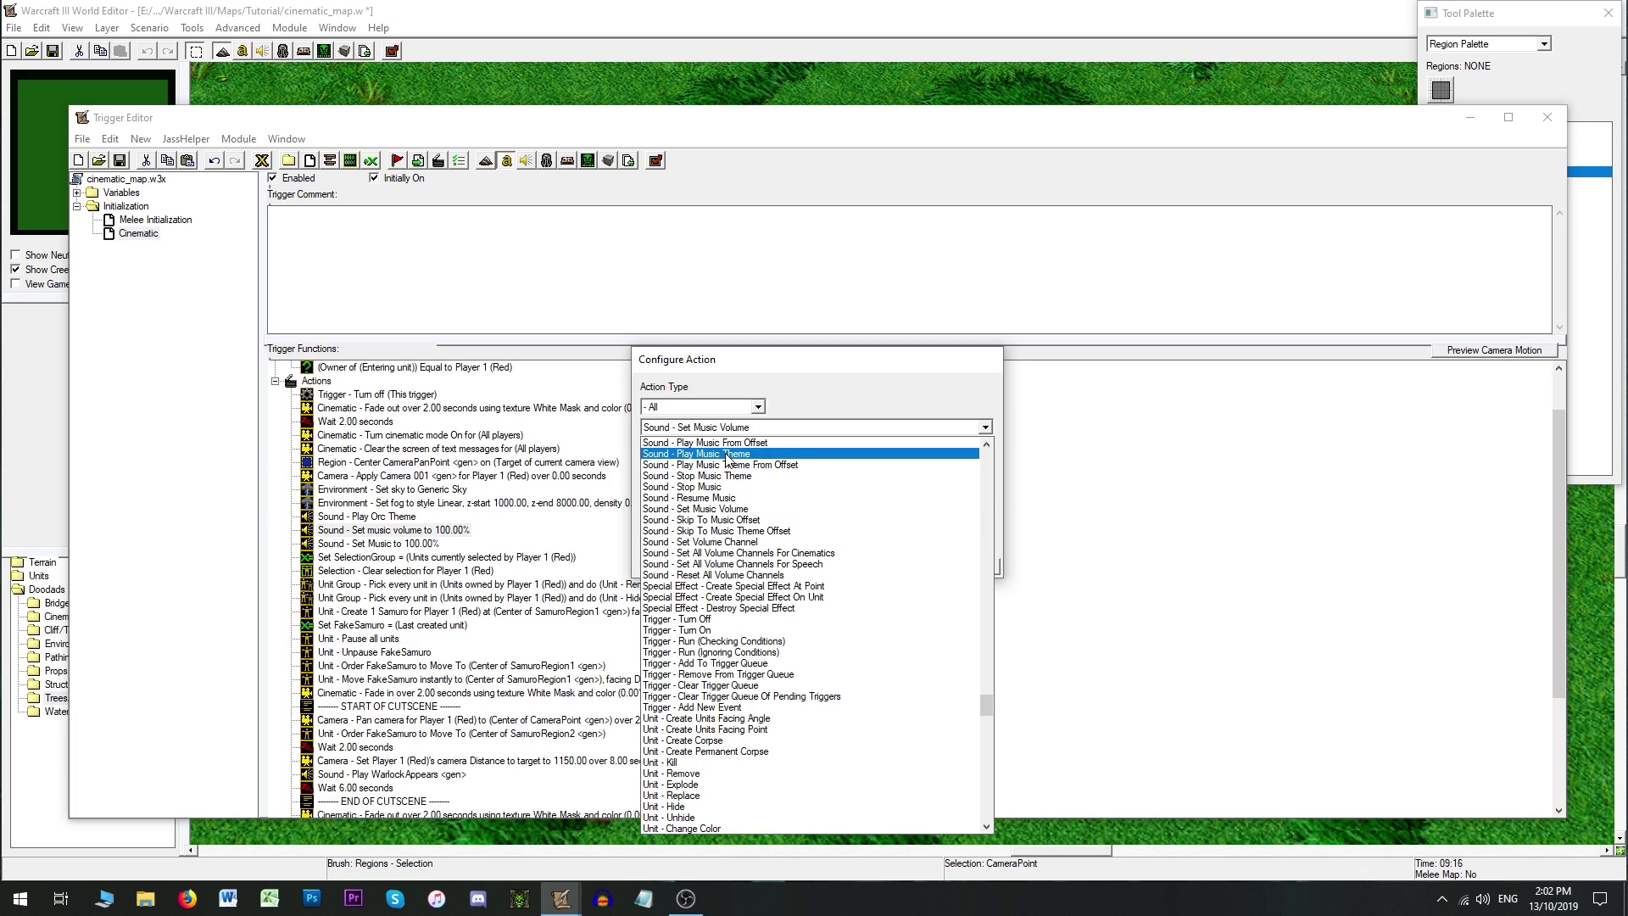
{"action": "left_click", "coordinate": [728, 457]}
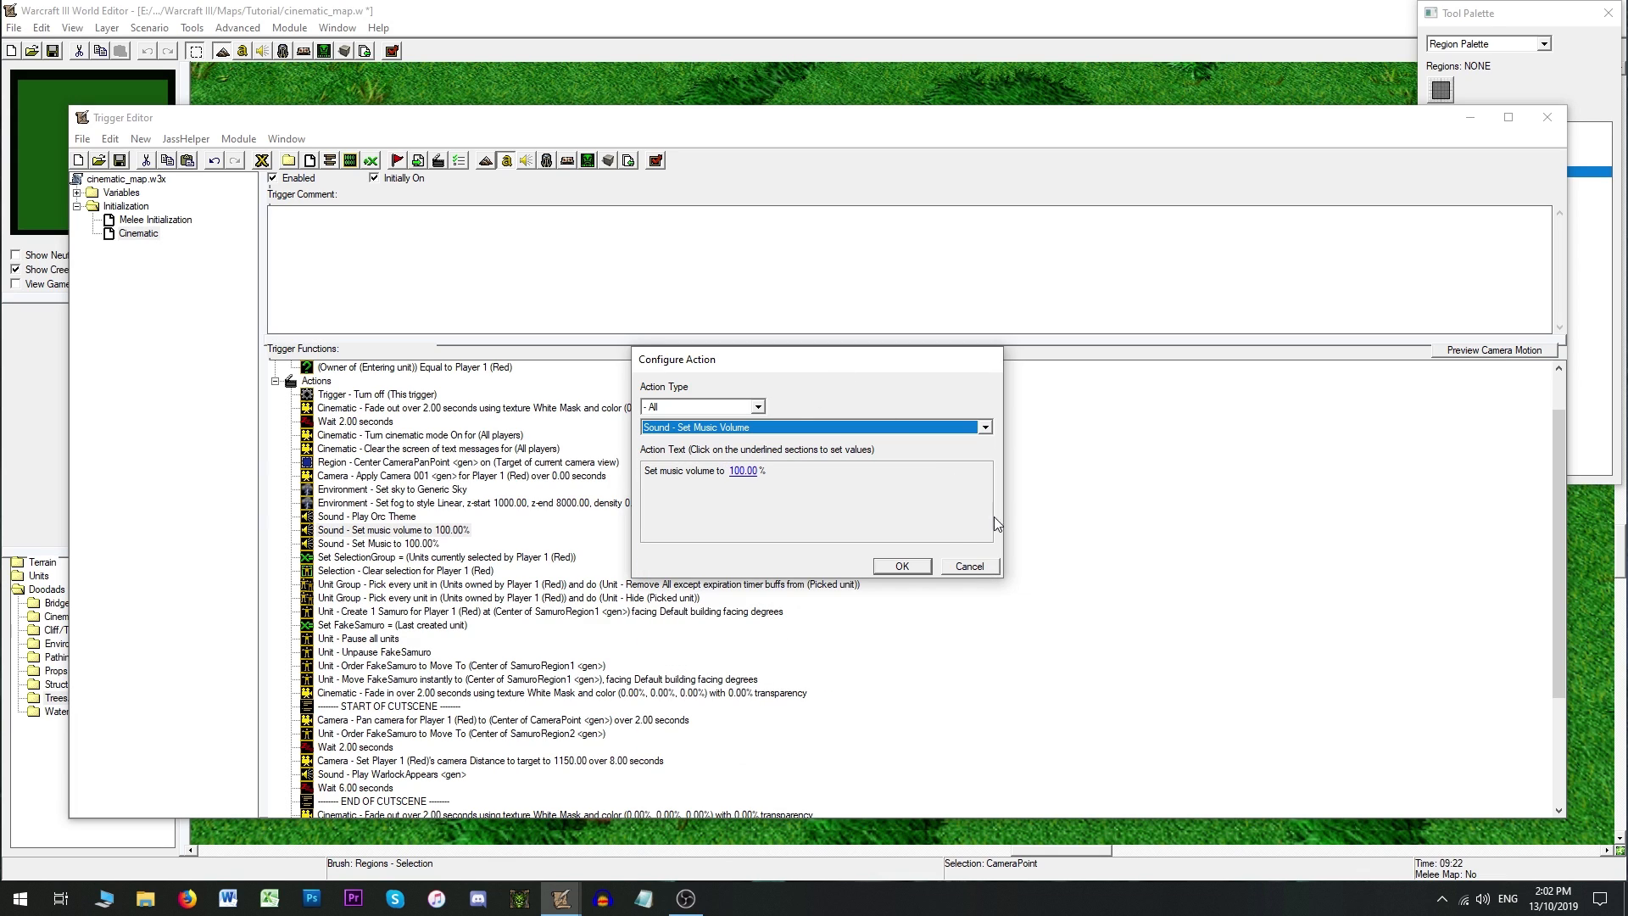
{"action": "left_click", "coordinate": [963, 567]}
{"action": "double_click", "coordinate": [425, 543]}
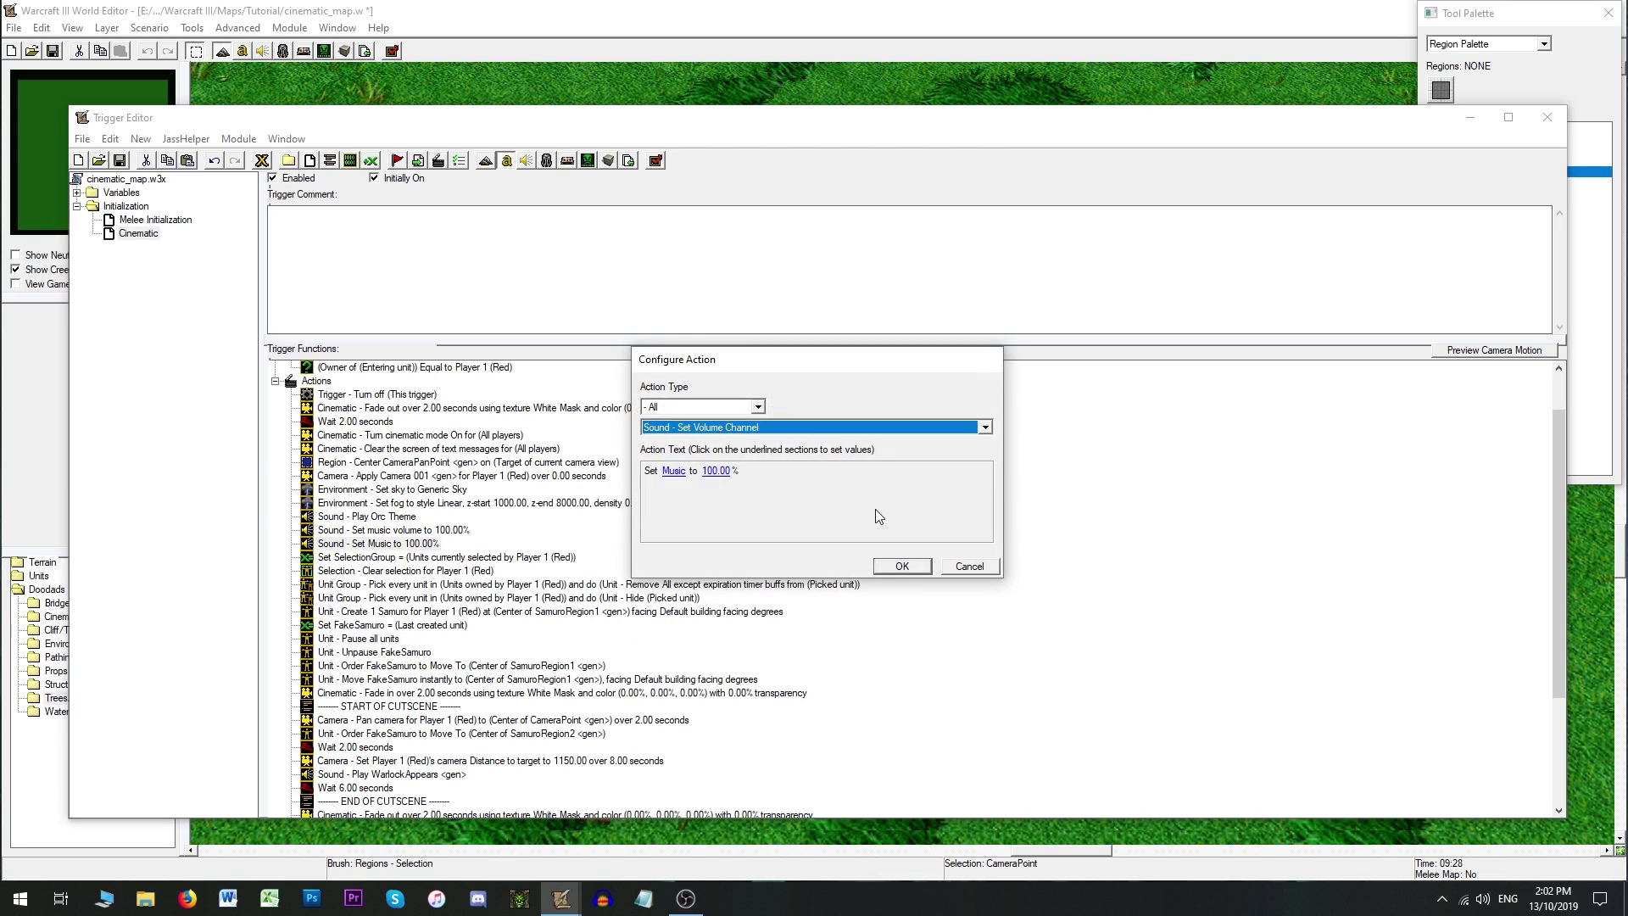
{"action": "left_click", "coordinate": [975, 568]}
Step: Try deleting the Sound - Set music volume action, review the remaining Music volume channel action, and undo the deletion
{"action": "left_click", "coordinate": [421, 530]}
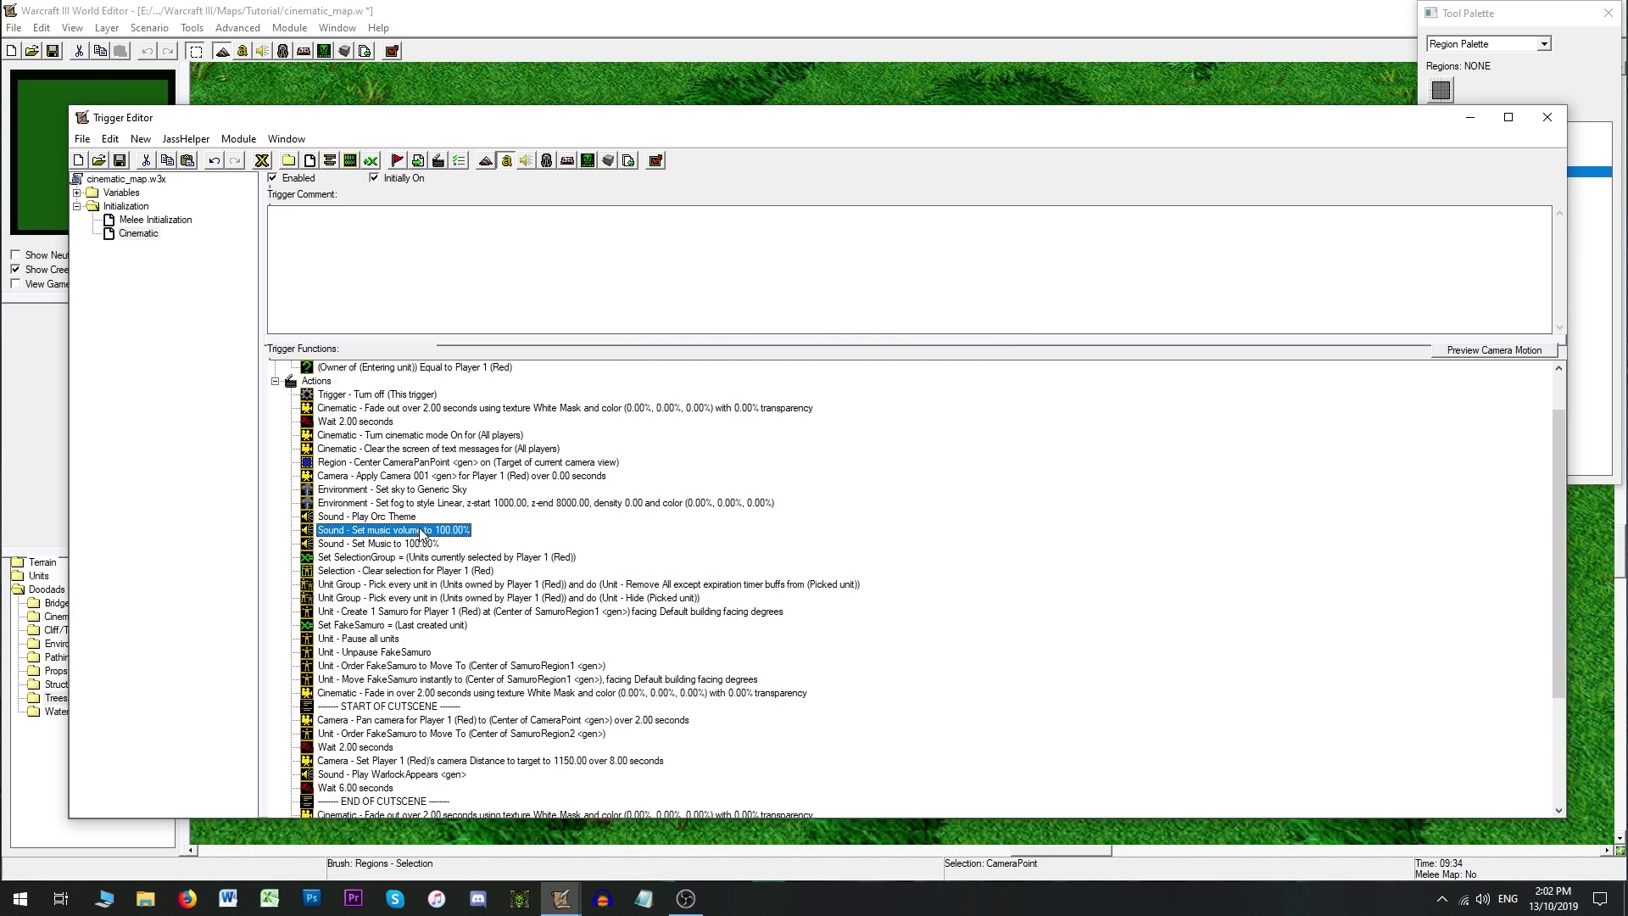
{"action": "key", "text": "Delete"}
{"action": "double_click", "coordinate": [421, 530]}
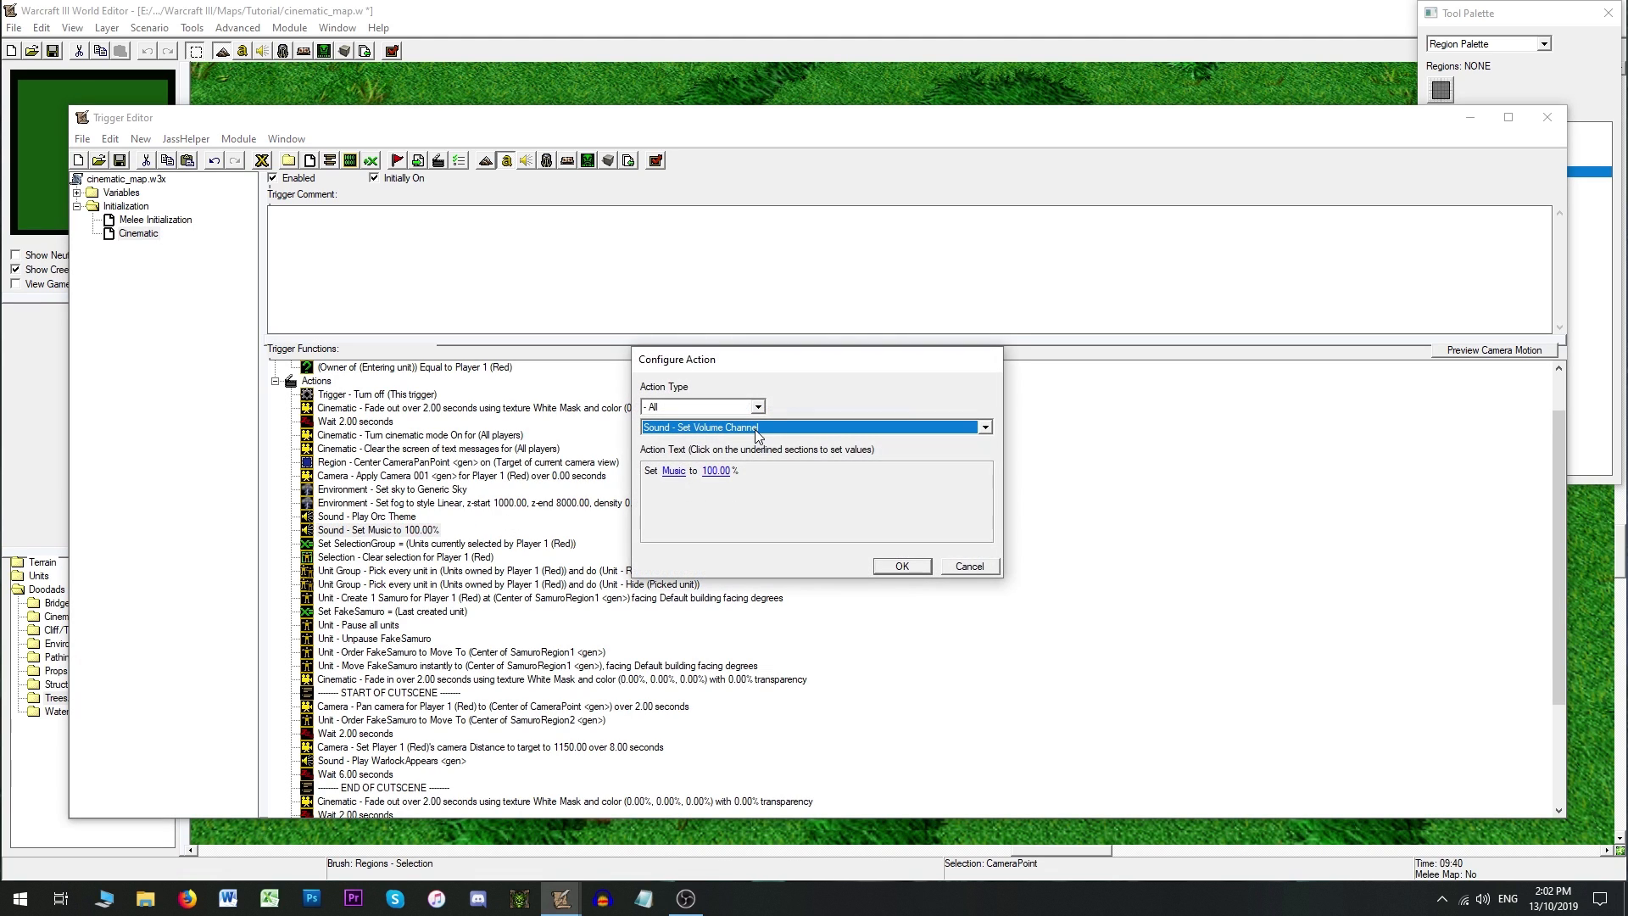
{"action": "left_click", "coordinate": [972, 566]}
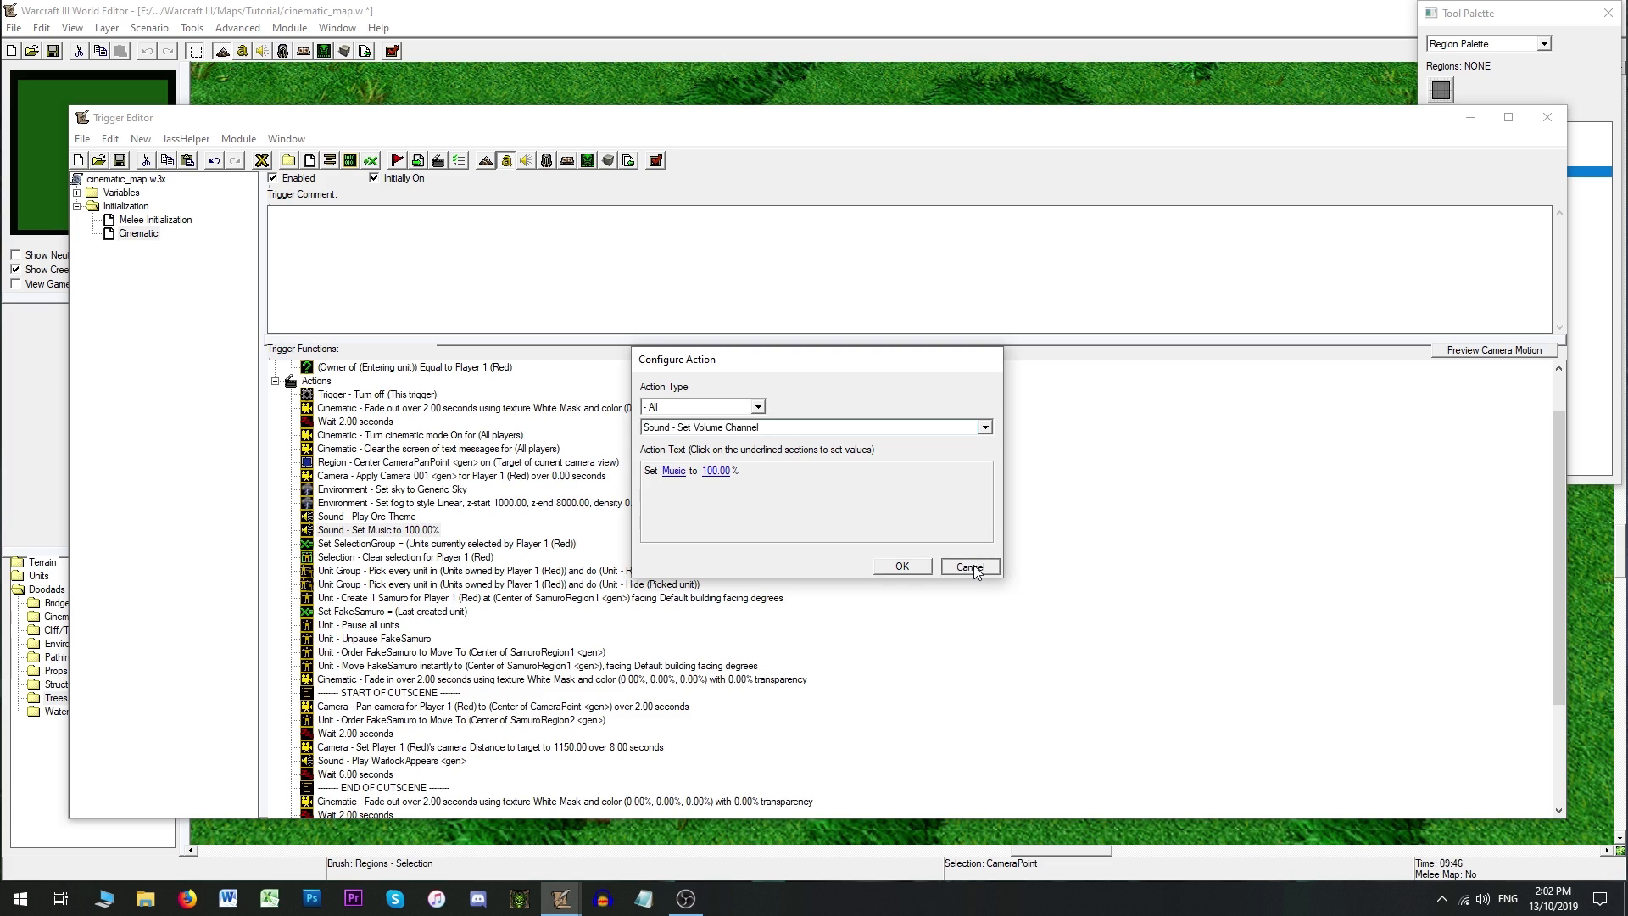
{"action": "double_click", "coordinate": [394, 531]}
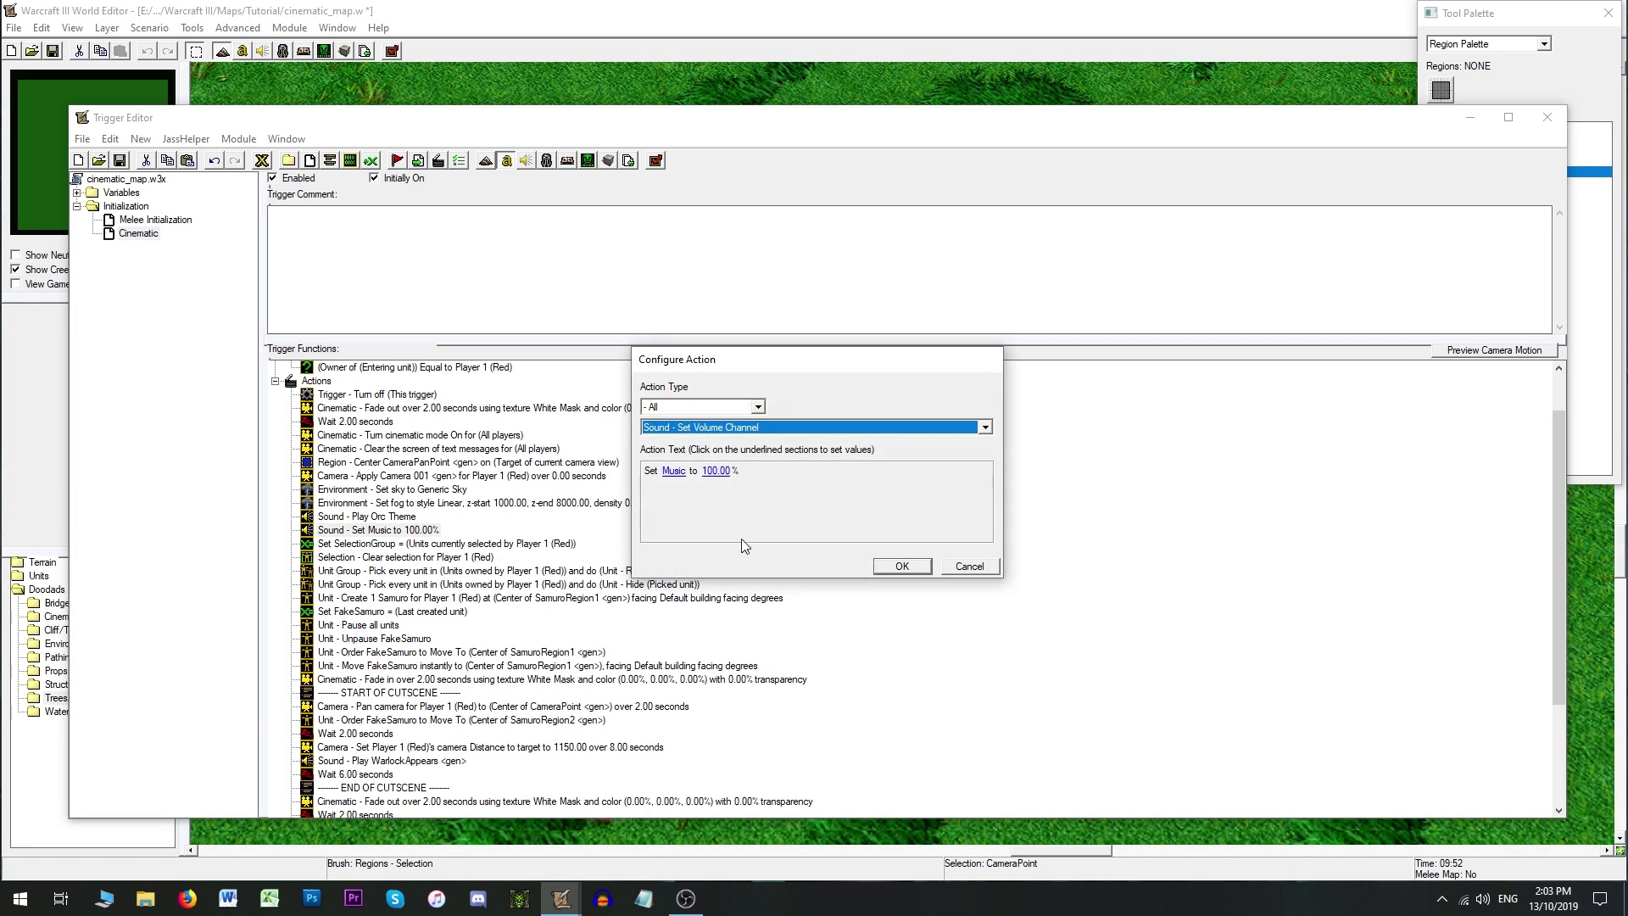
{"action": "left_click", "coordinate": [970, 566]}
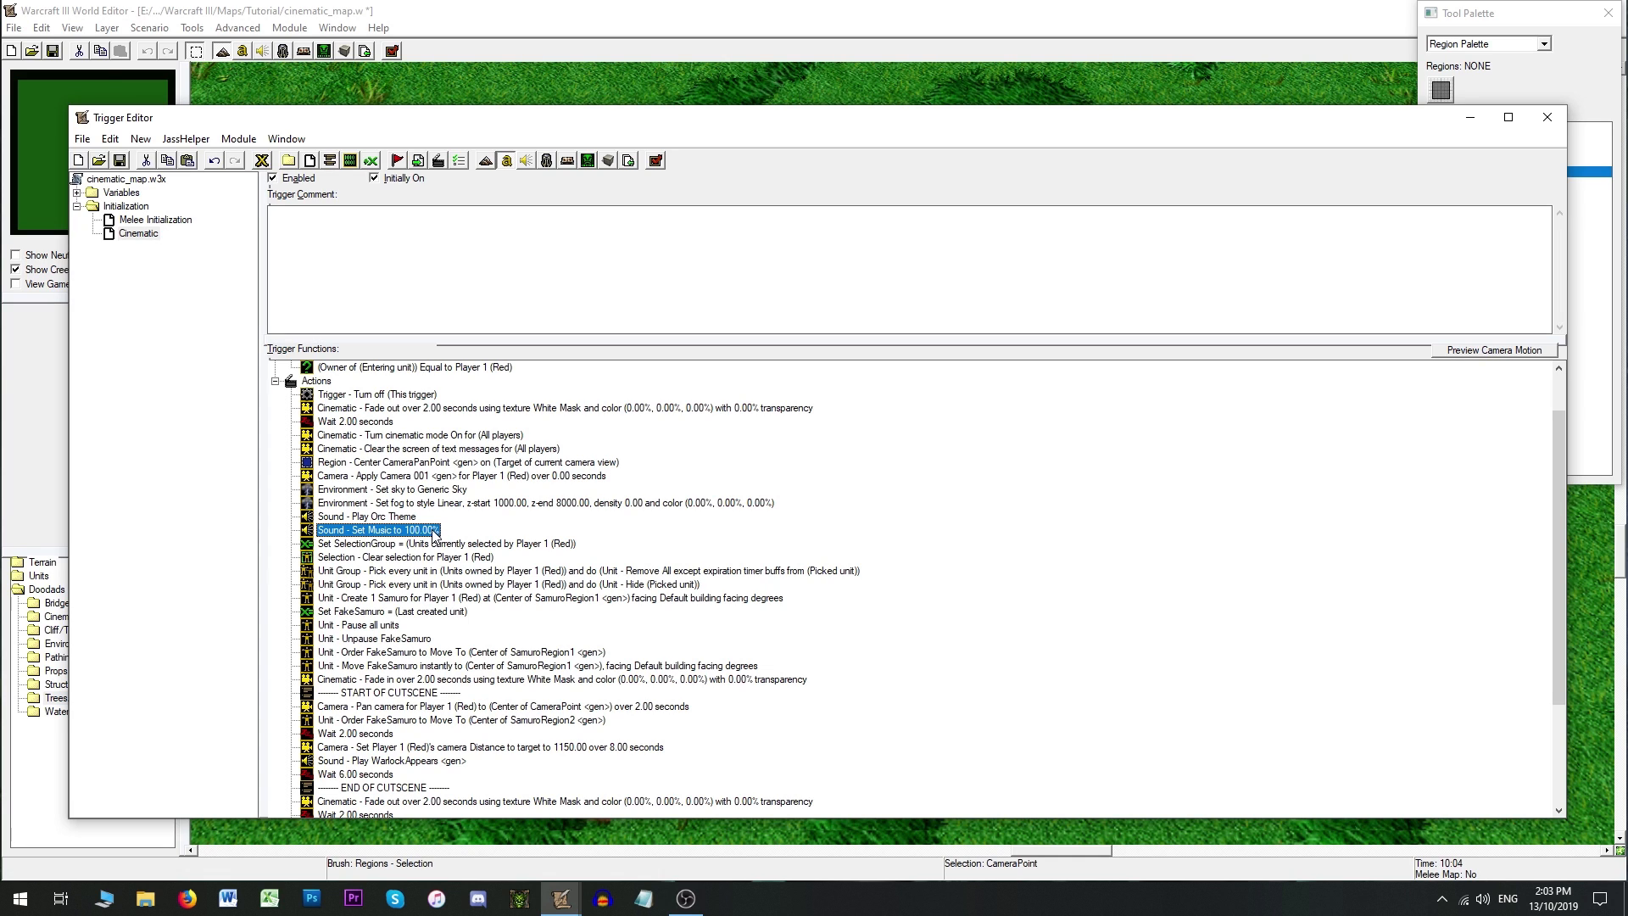
{"action": "key", "text": "ctrl+z"}
Step: Delete the Sound - Set Music to 100.00% action, and check the settings of the remaining music volume and Play Orc Theme actions
{"action": "left_click", "coordinate": [413, 545]}
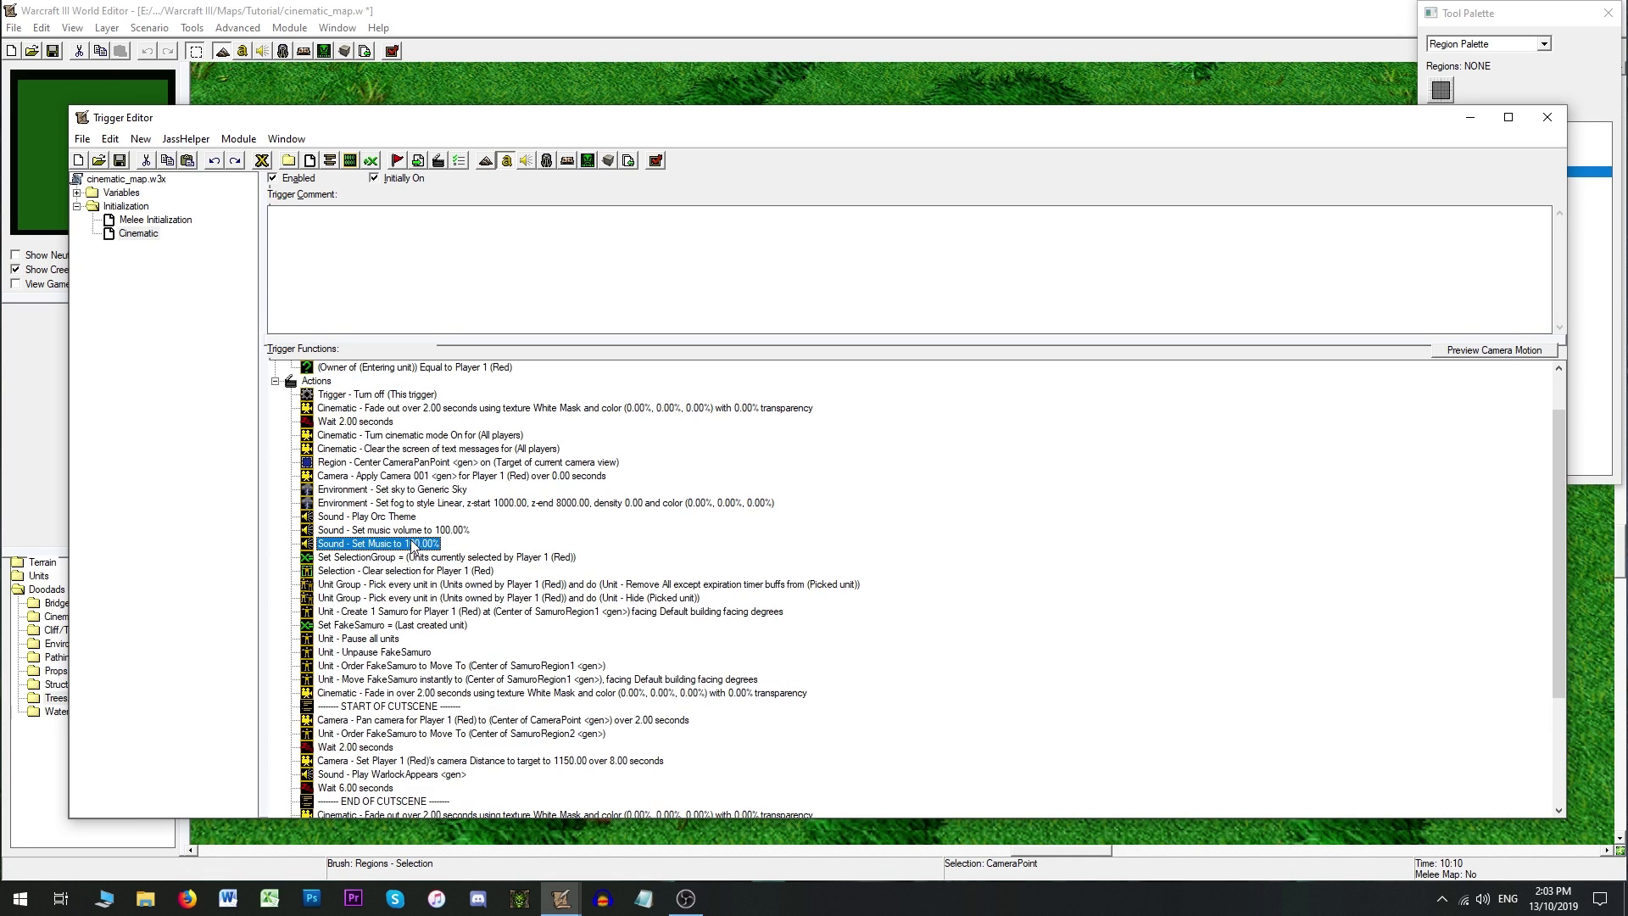
{"action": "key", "text": "Delete"}
{"action": "double_click", "coordinate": [447, 525]}
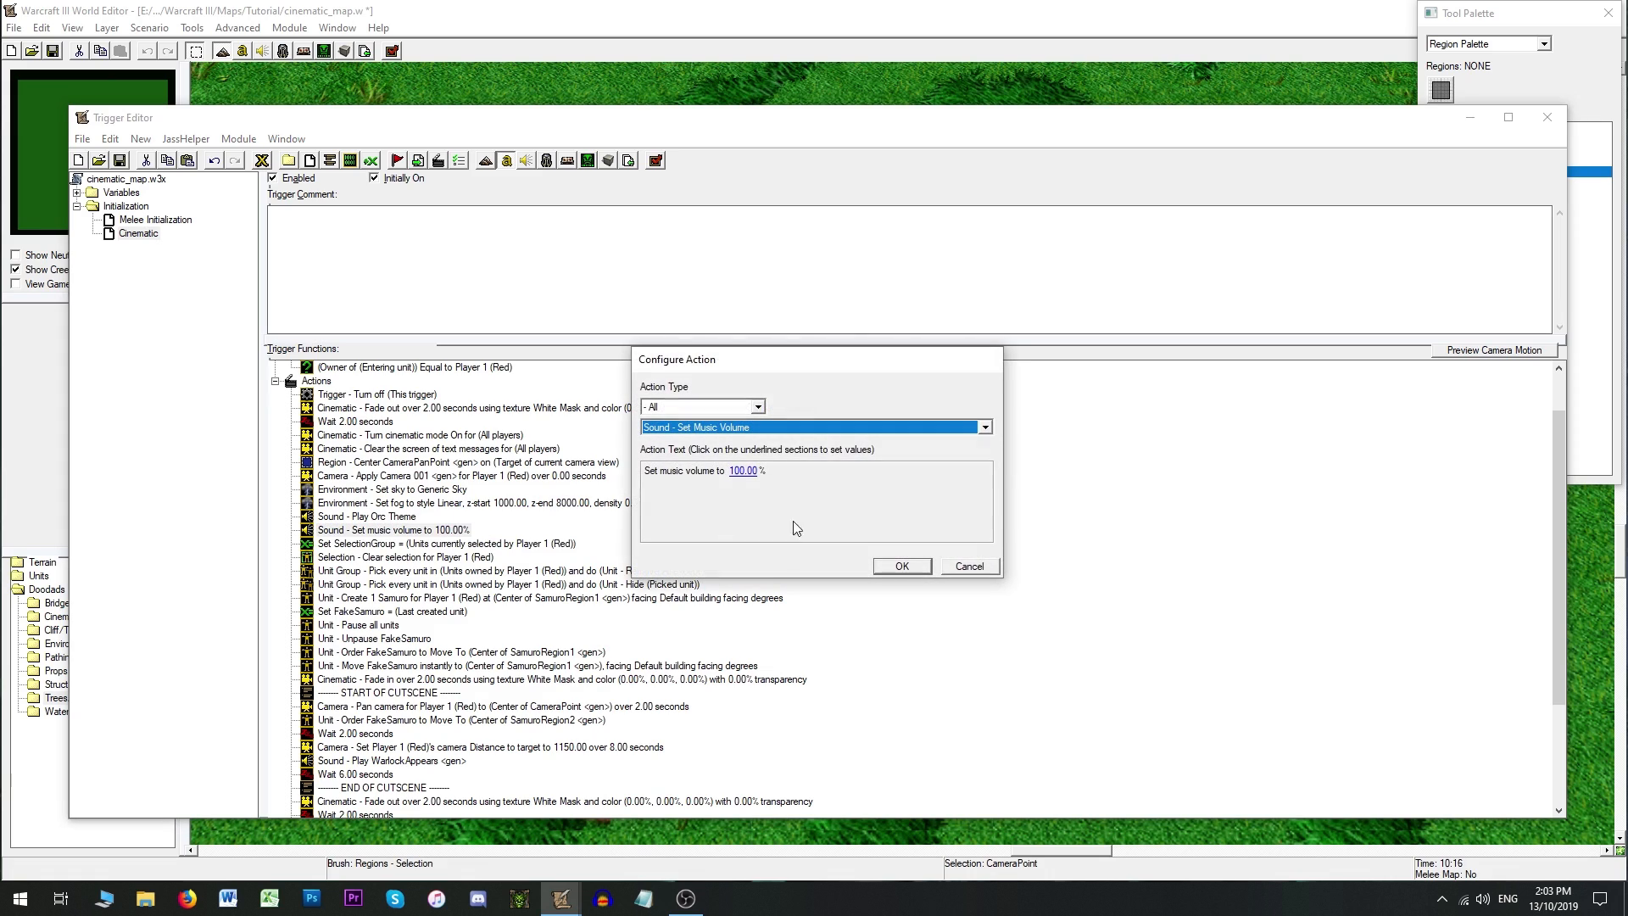
{"action": "left_click", "coordinate": [968, 564]}
{"action": "double_click", "coordinate": [406, 518]}
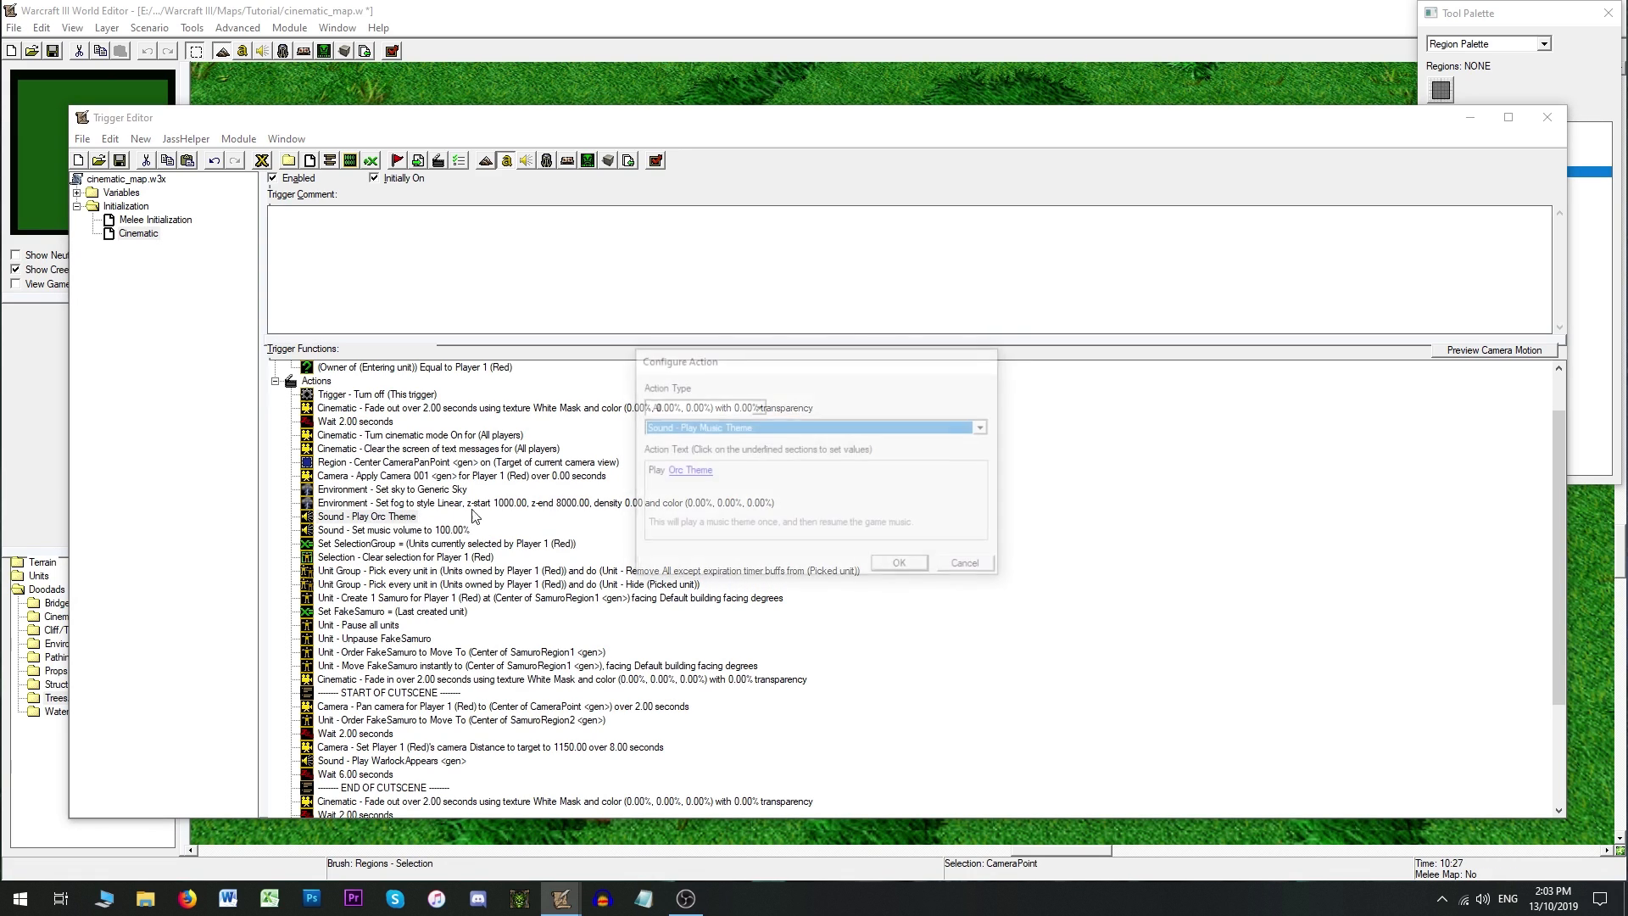
{"action": "left_click", "coordinate": [965, 566]}
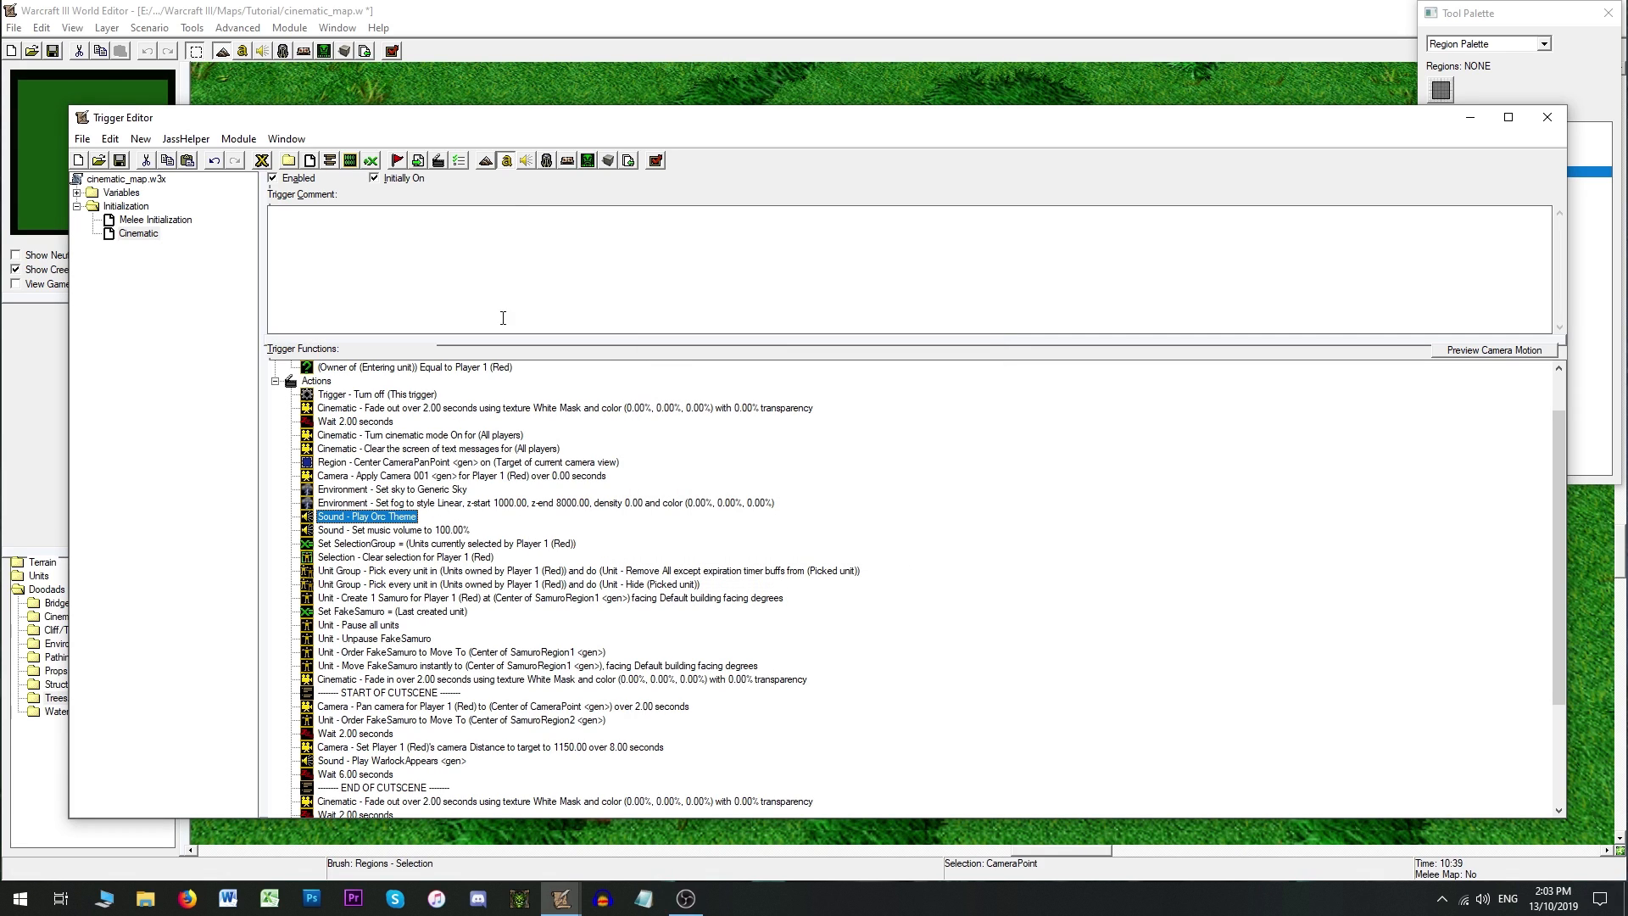
Step: Start a new action below Sound - Play Orc Theme, choose Sound - Set Volume Channel, and view its volume channel presets
{"action": "left_click", "coordinate": [438, 160]}
{"action": "key", "text": "s"}
{"action": "key", "text": "s"}
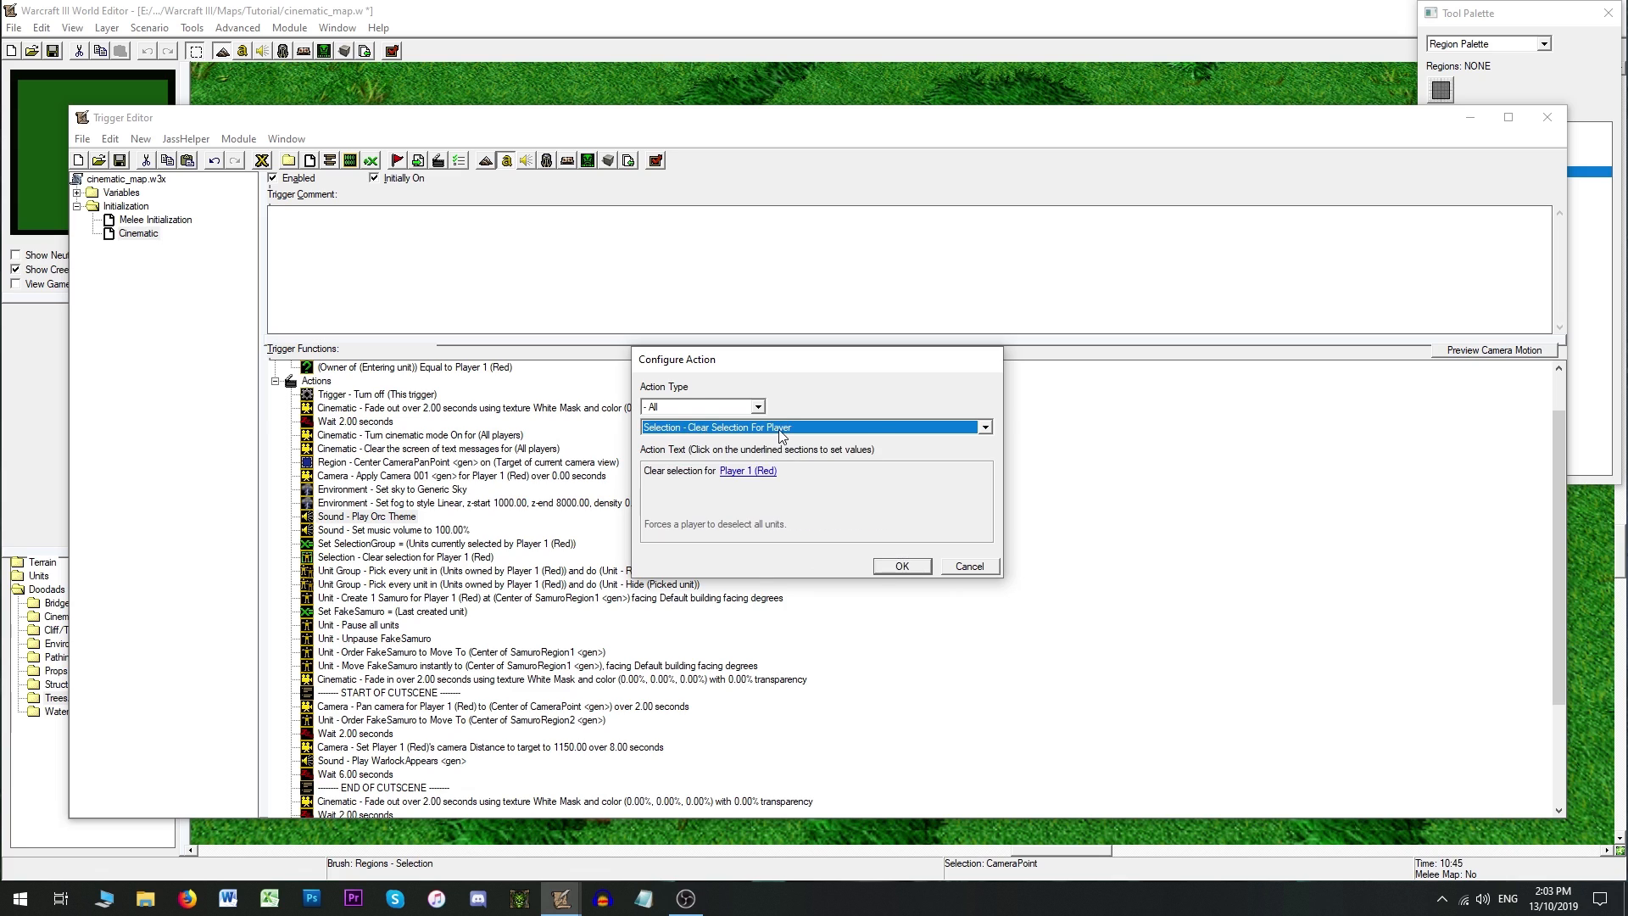
{"action": "left_click", "coordinate": [781, 431]}
{"action": "scroll", "coordinate": [786, 549], "scroll_direction": "down", "scroll_amount": 6}
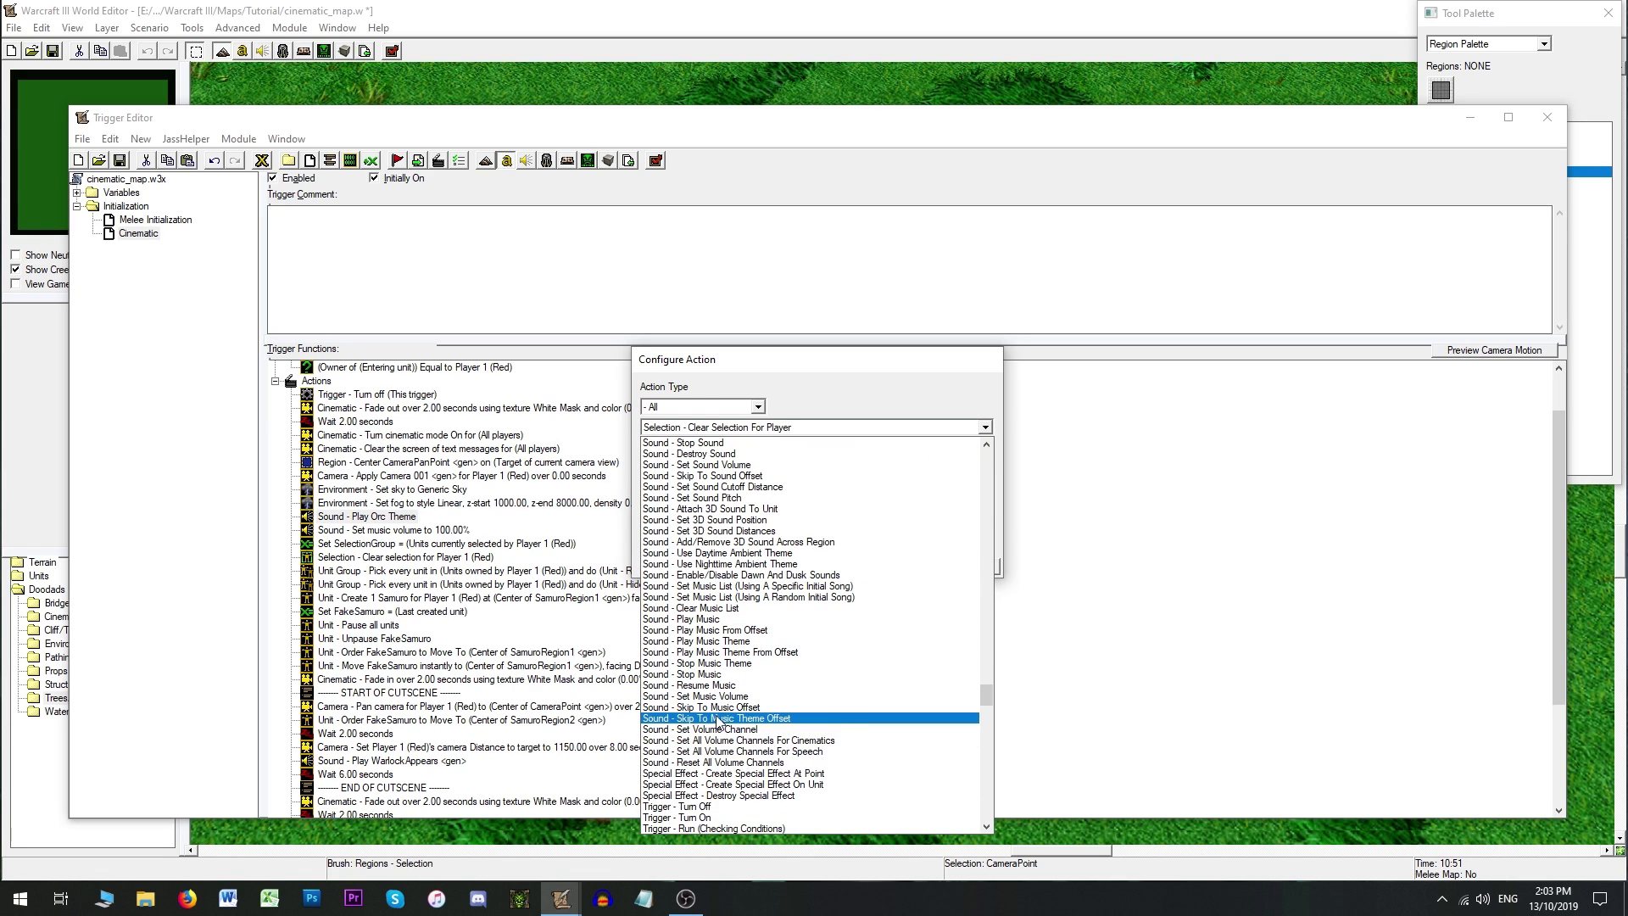
{"action": "left_click", "coordinate": [719, 702]}
{"action": "left_click", "coordinate": [746, 427]}
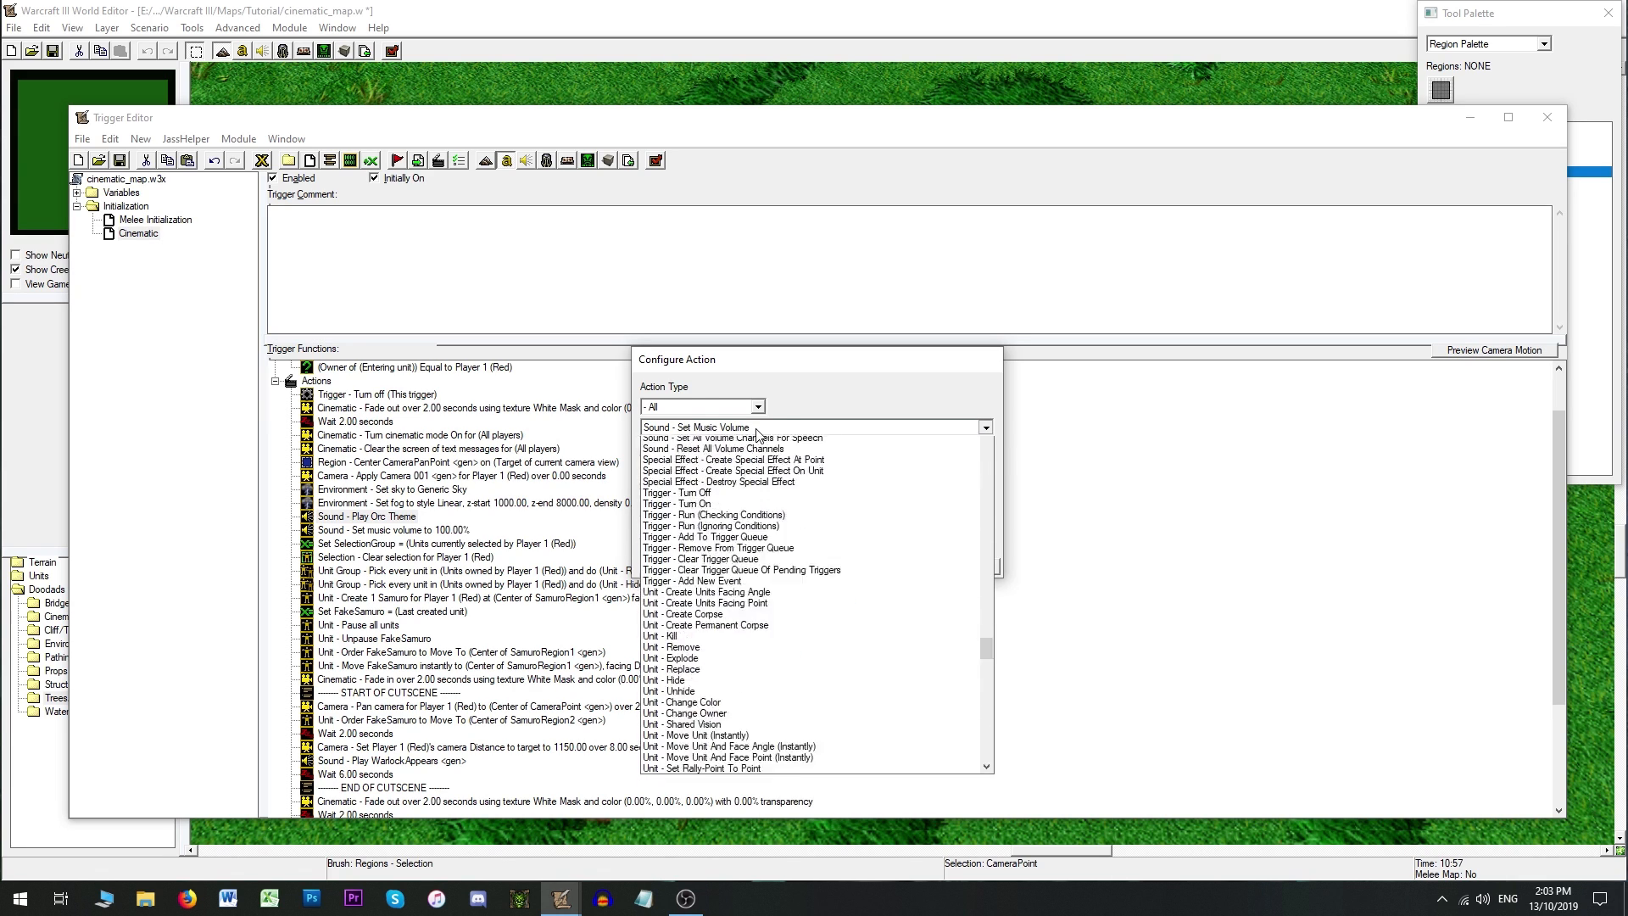
{"action": "left_click", "coordinate": [737, 476]}
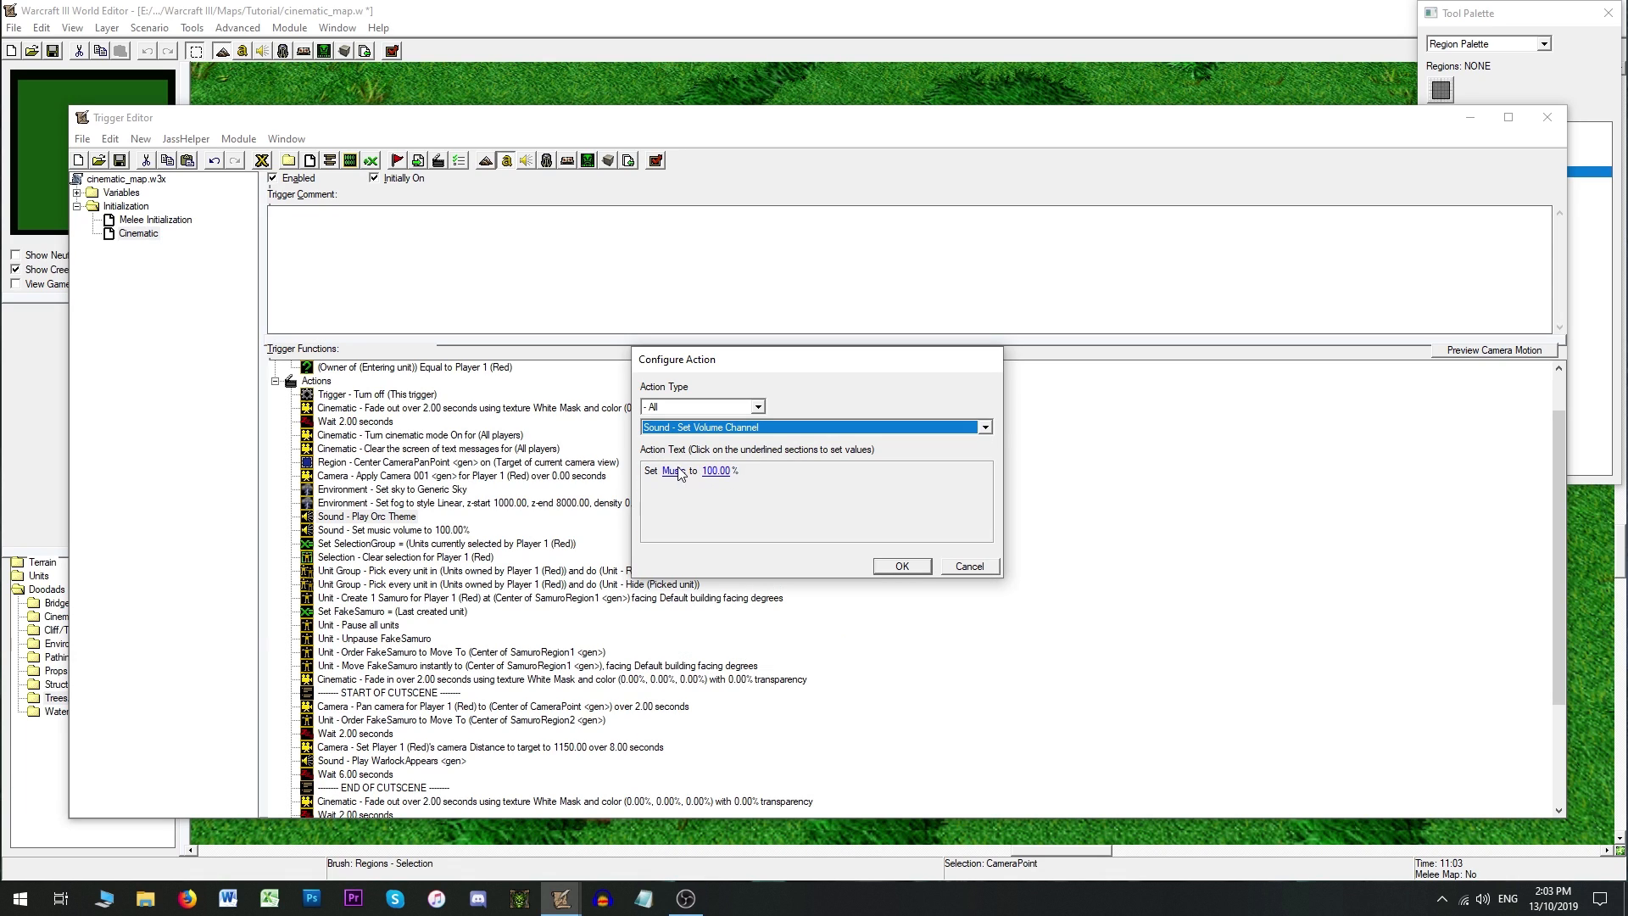
{"action": "left_click", "coordinate": [678, 471]}
{"action": "left_click", "coordinate": [814, 415]}
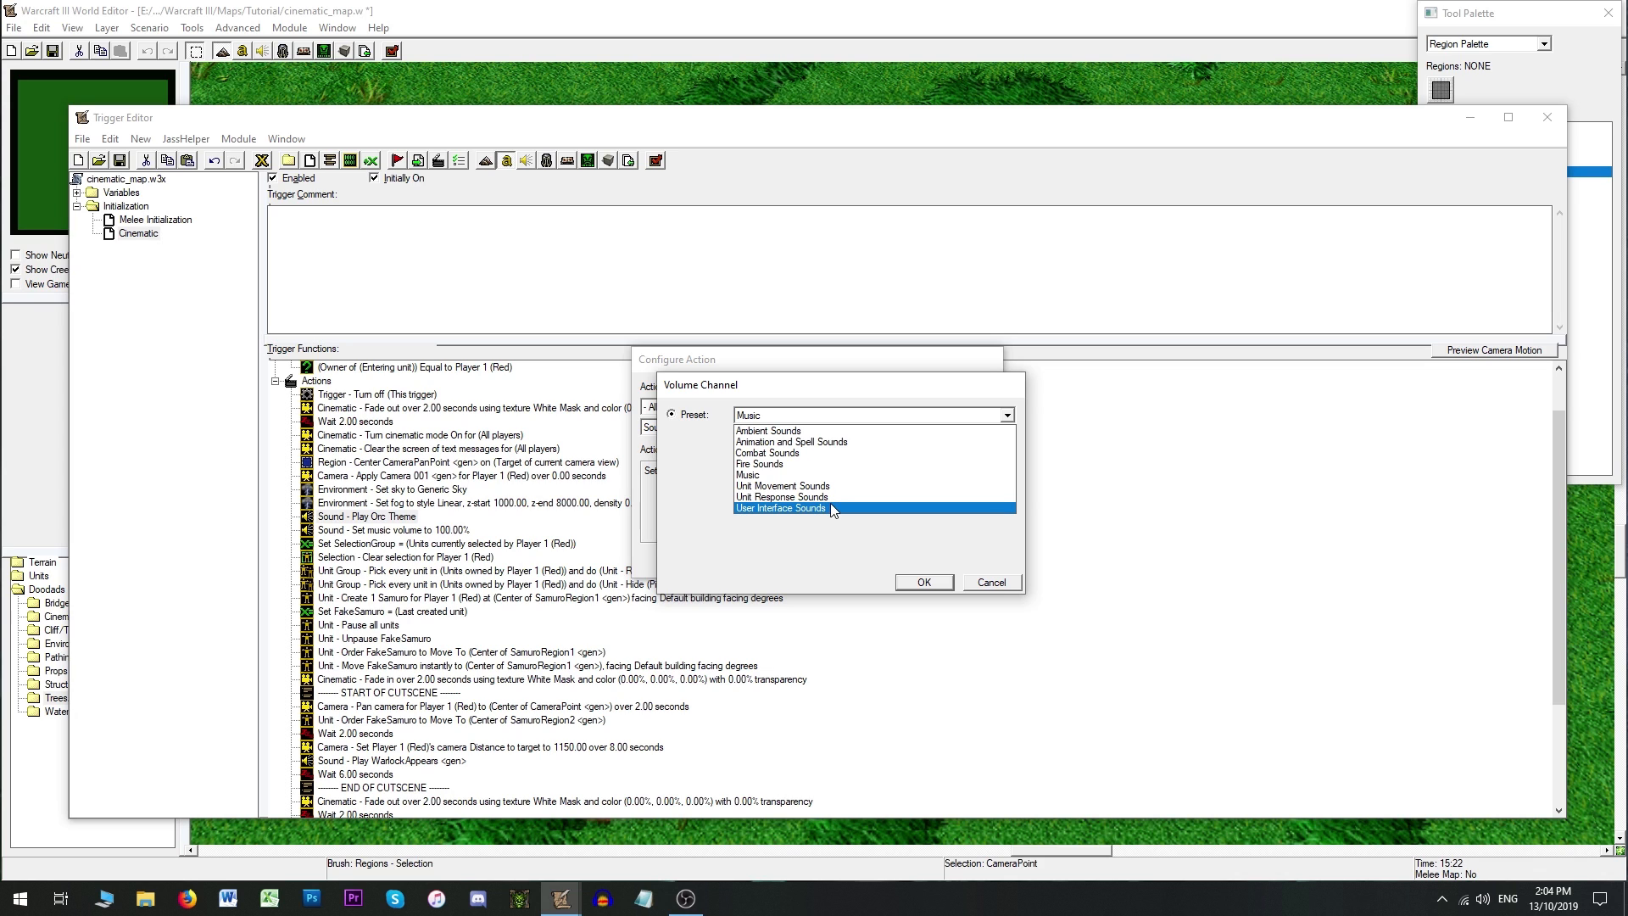
Step: Open the Sound Editor and look at the Human unit sounds in the internal Sound > Units folder
{"action": "left_click", "coordinate": [262, 51]}
{"action": "left_click", "coordinate": [262, 51]}
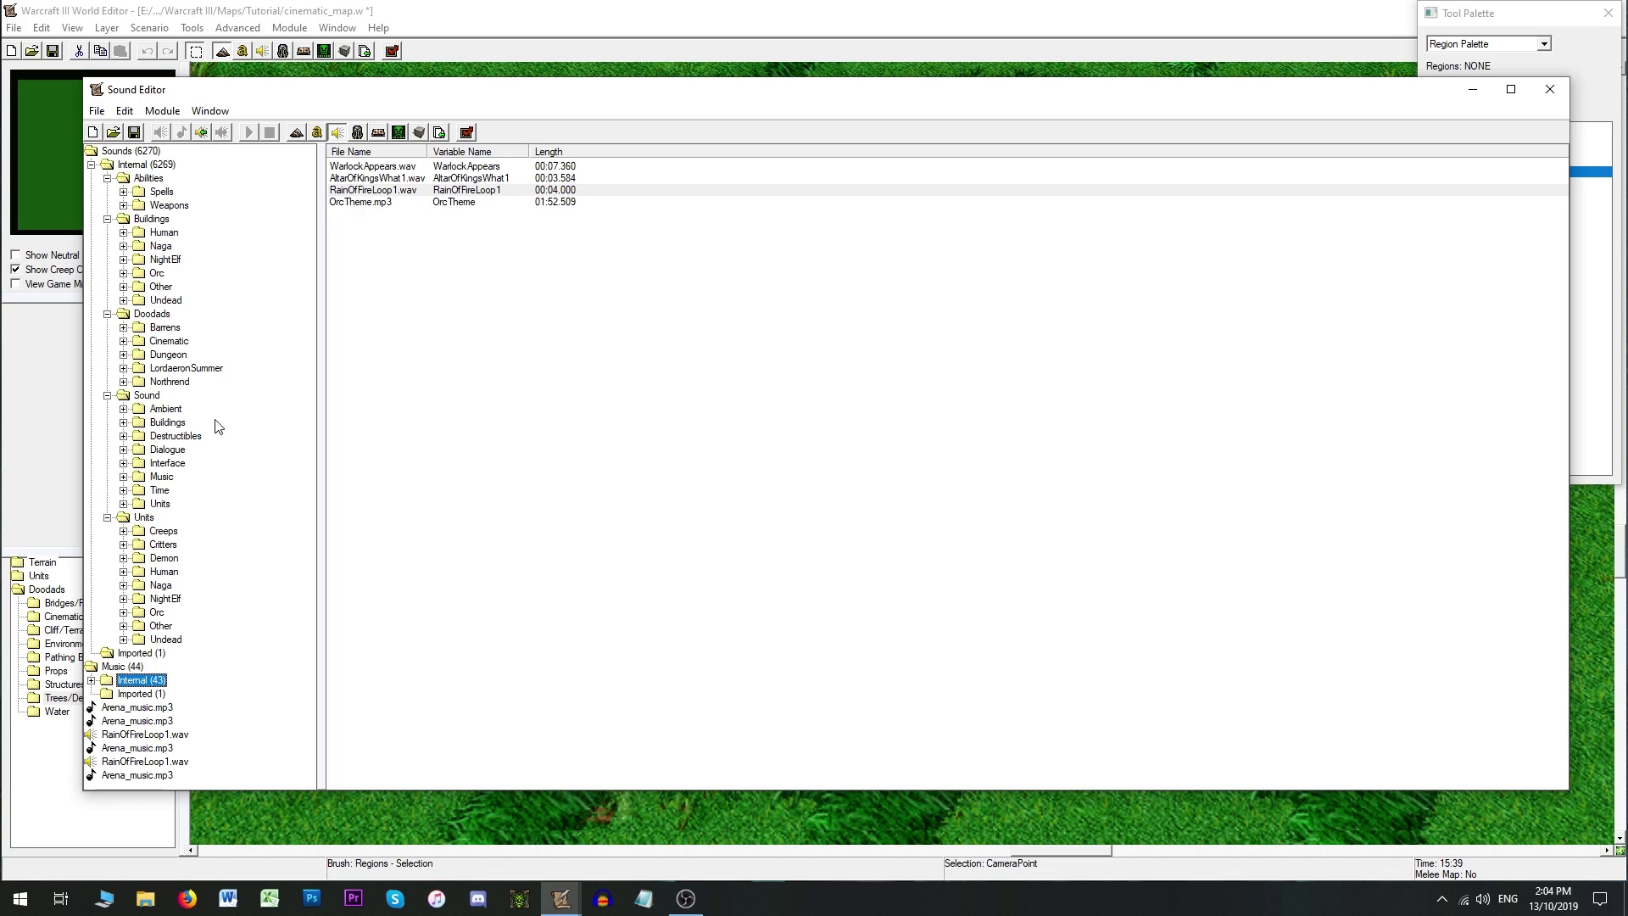
{"action": "left_click", "coordinate": [122, 504]}
{"action": "left_click", "coordinate": [140, 557]}
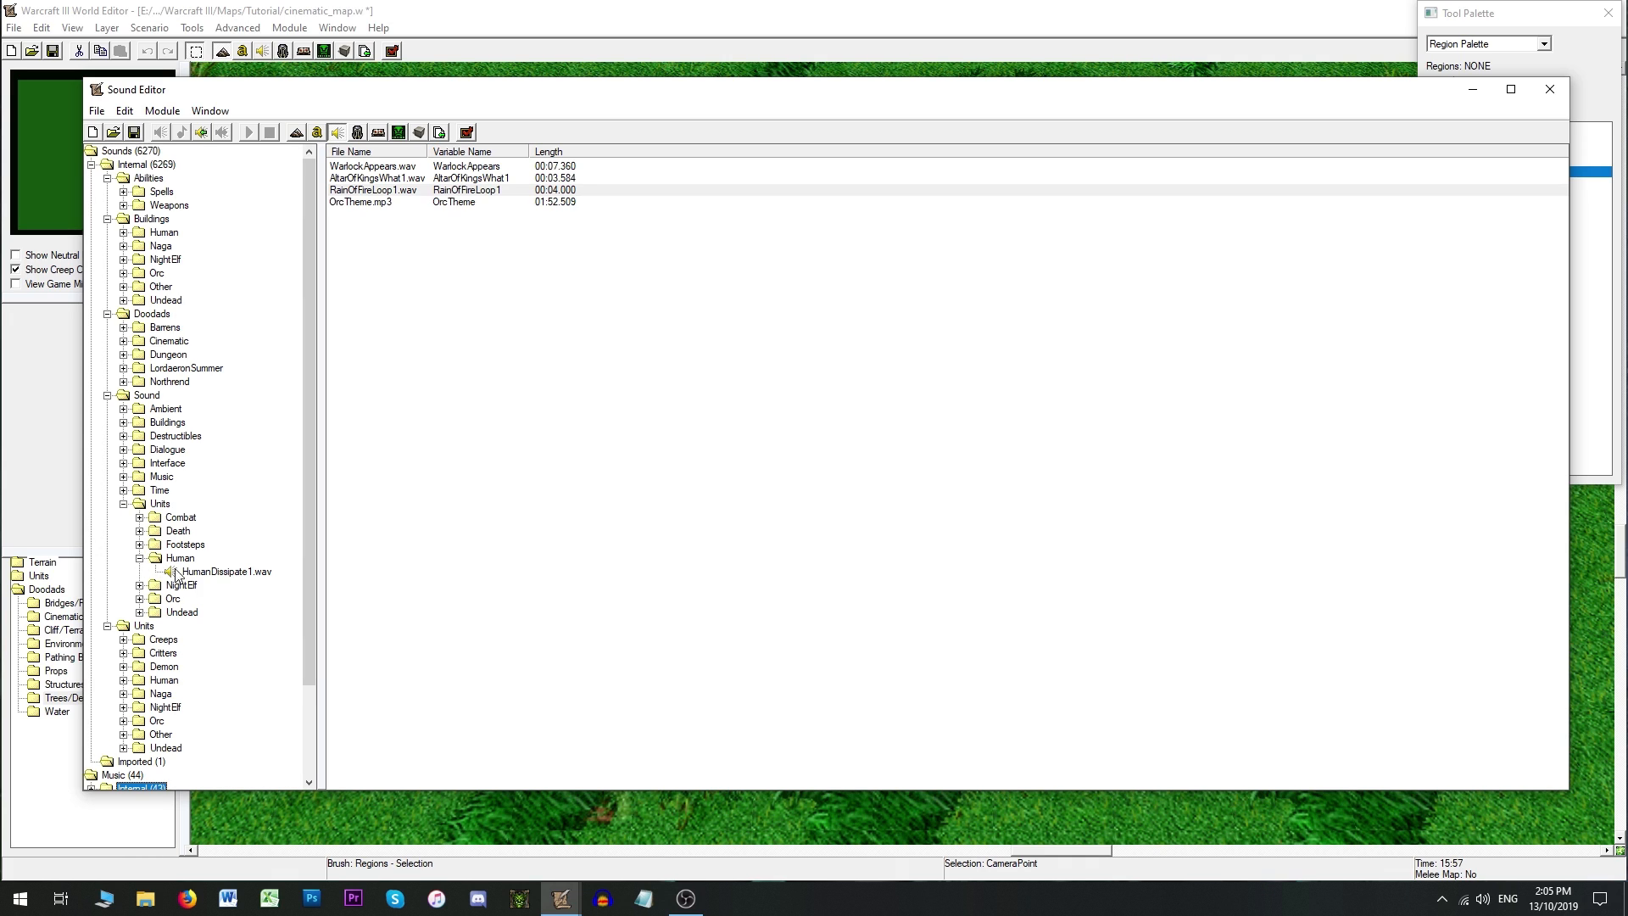
{"action": "left_click", "coordinate": [140, 558]}
{"action": "left_click", "coordinate": [123, 503]}
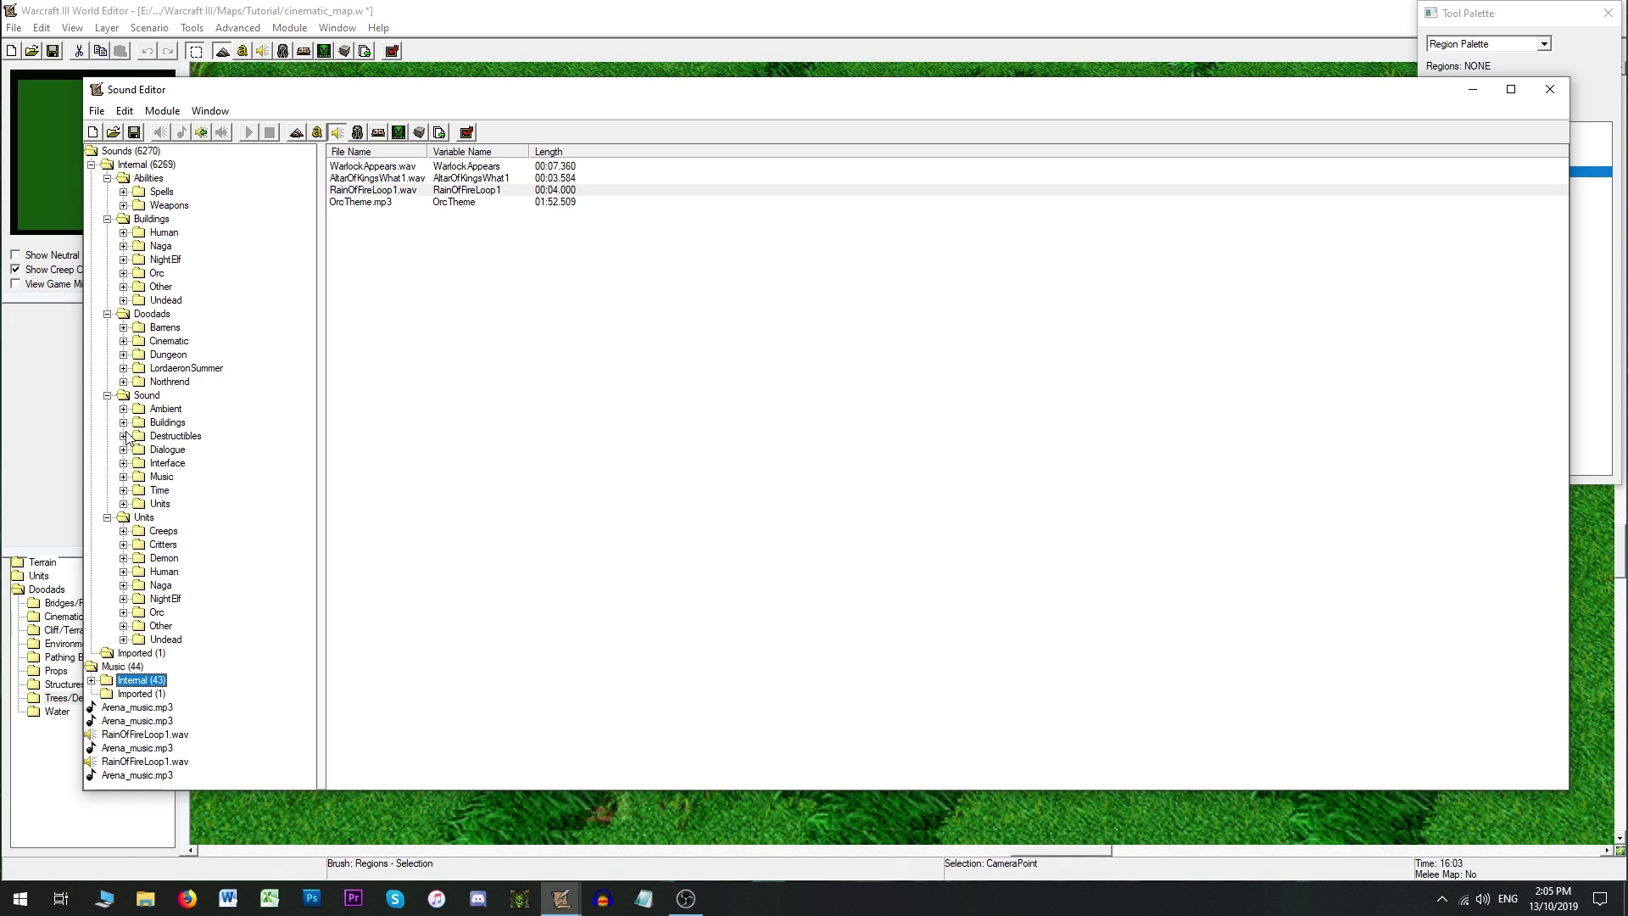
Step: Preview KnightResearchComplete1.wav and KnightUpgradeComplete1.wav from the Human subfolder of Sound > Buildings, and collapse the folders
{"action": "left_click", "coordinate": [123, 422]}
{"action": "left_click", "coordinate": [140, 463]}
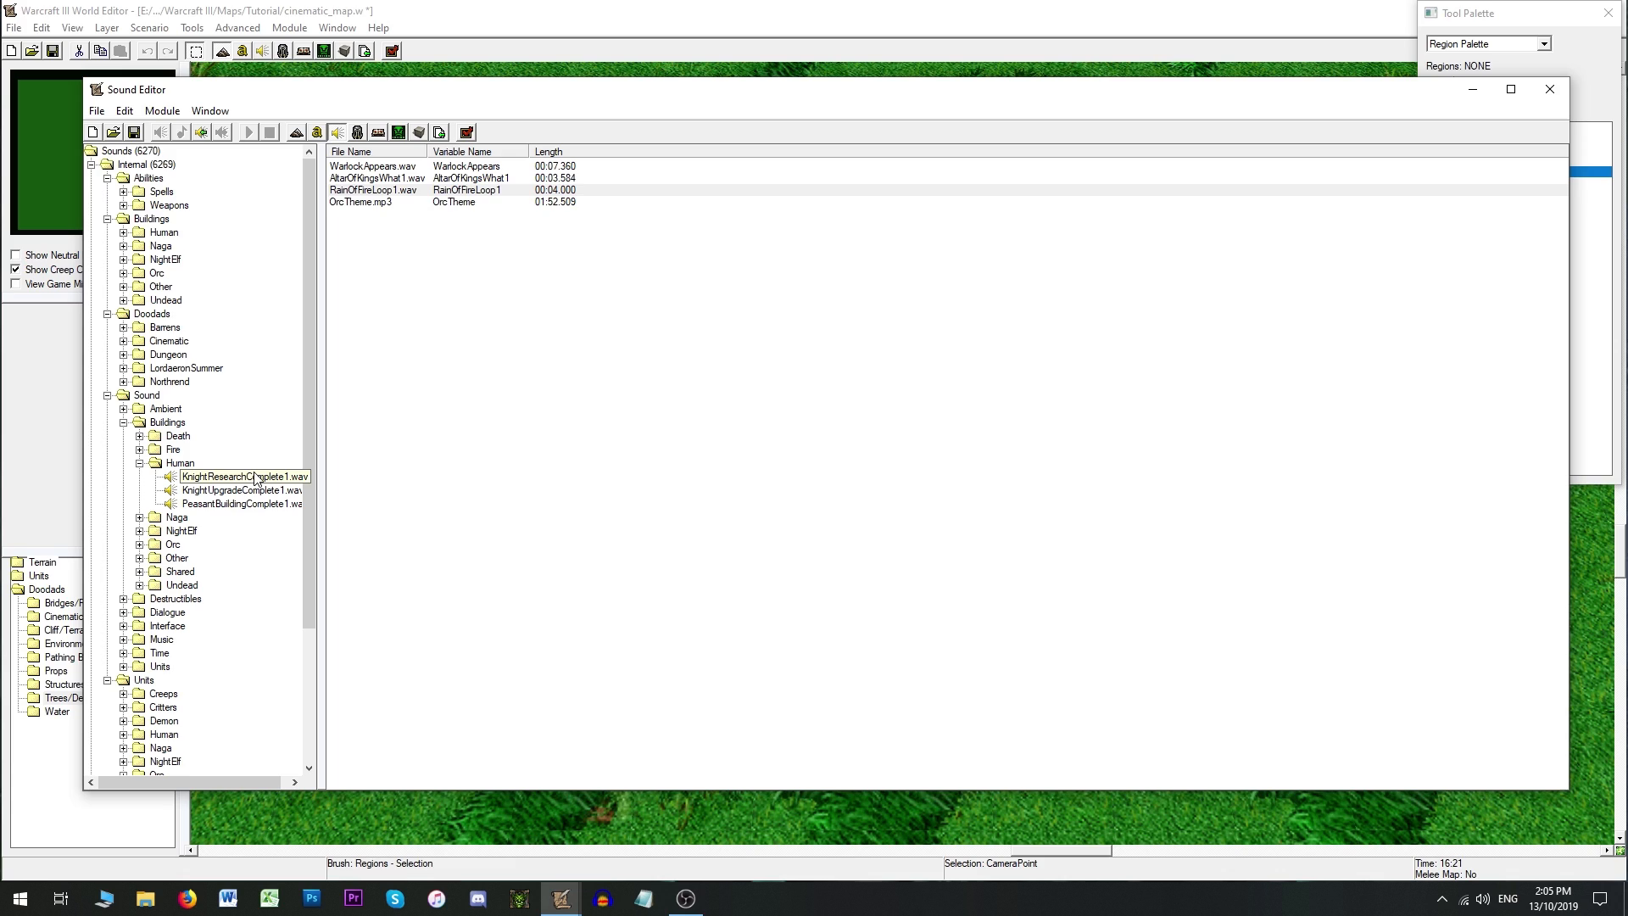
{"action": "left_click", "coordinate": [255, 479]}
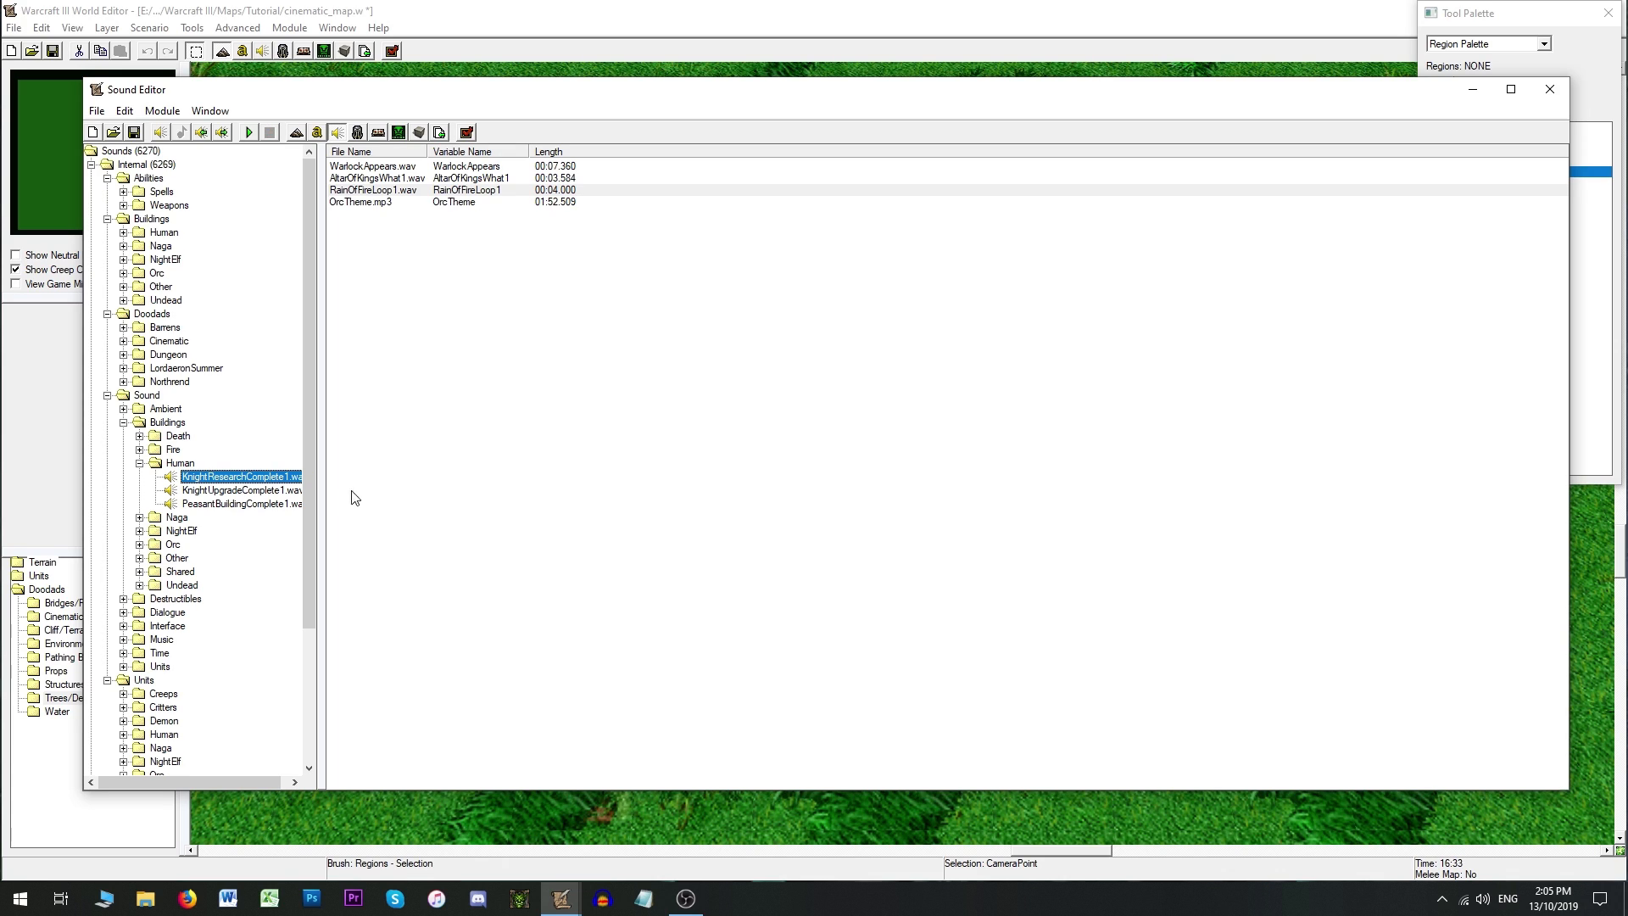
{"action": "left_click", "coordinate": [261, 491]}
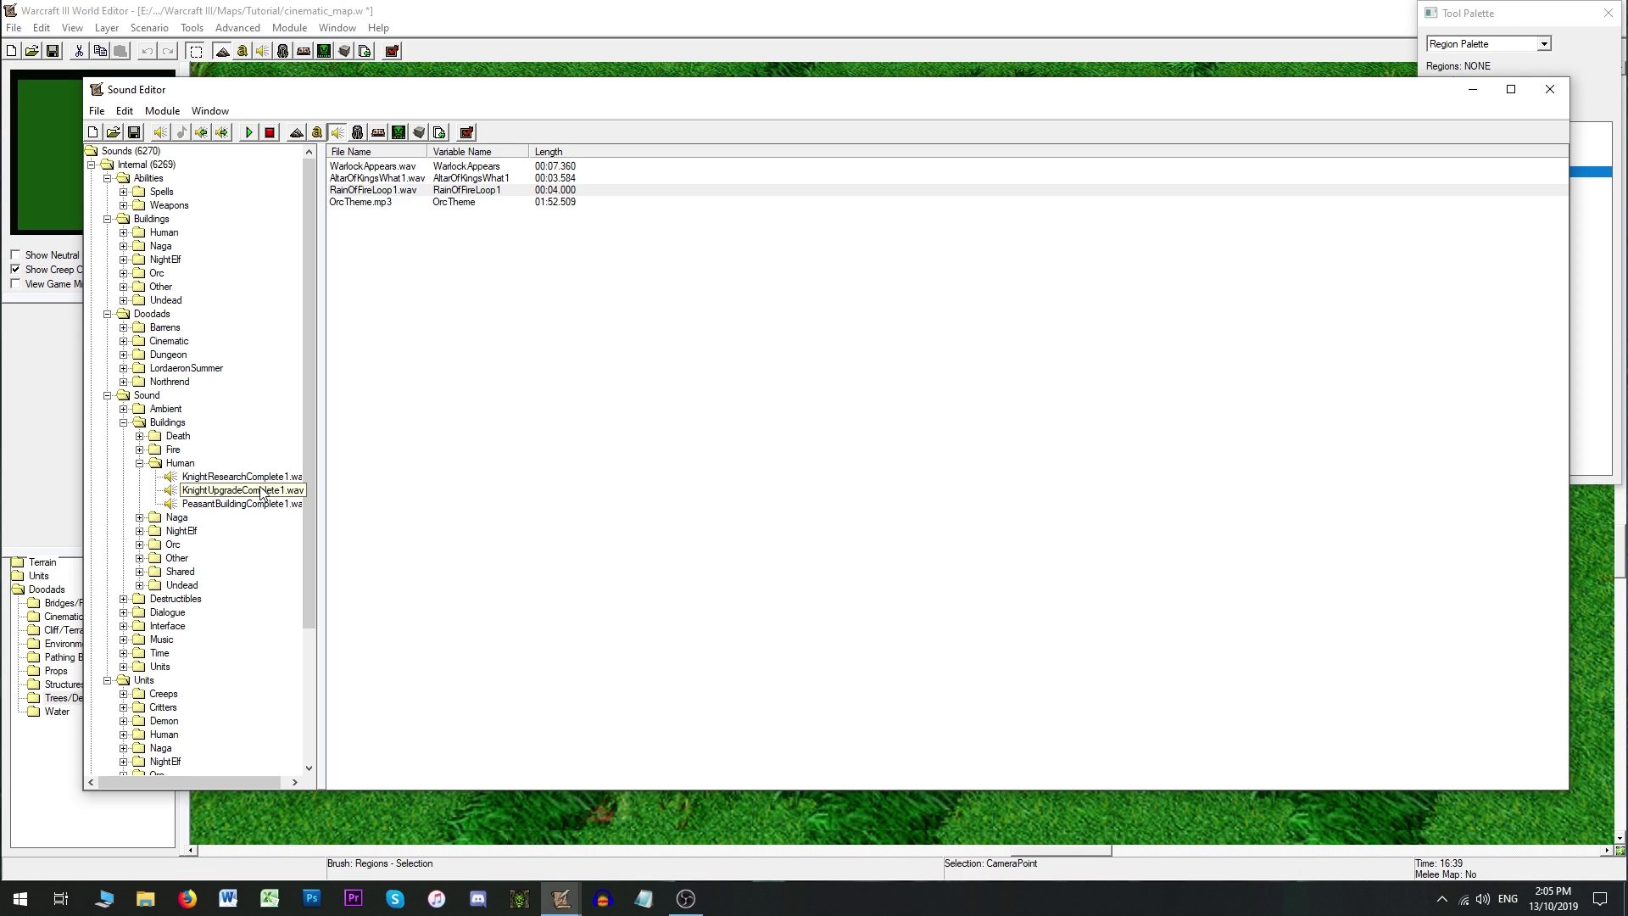
{"action": "left_click", "coordinate": [261, 490]}
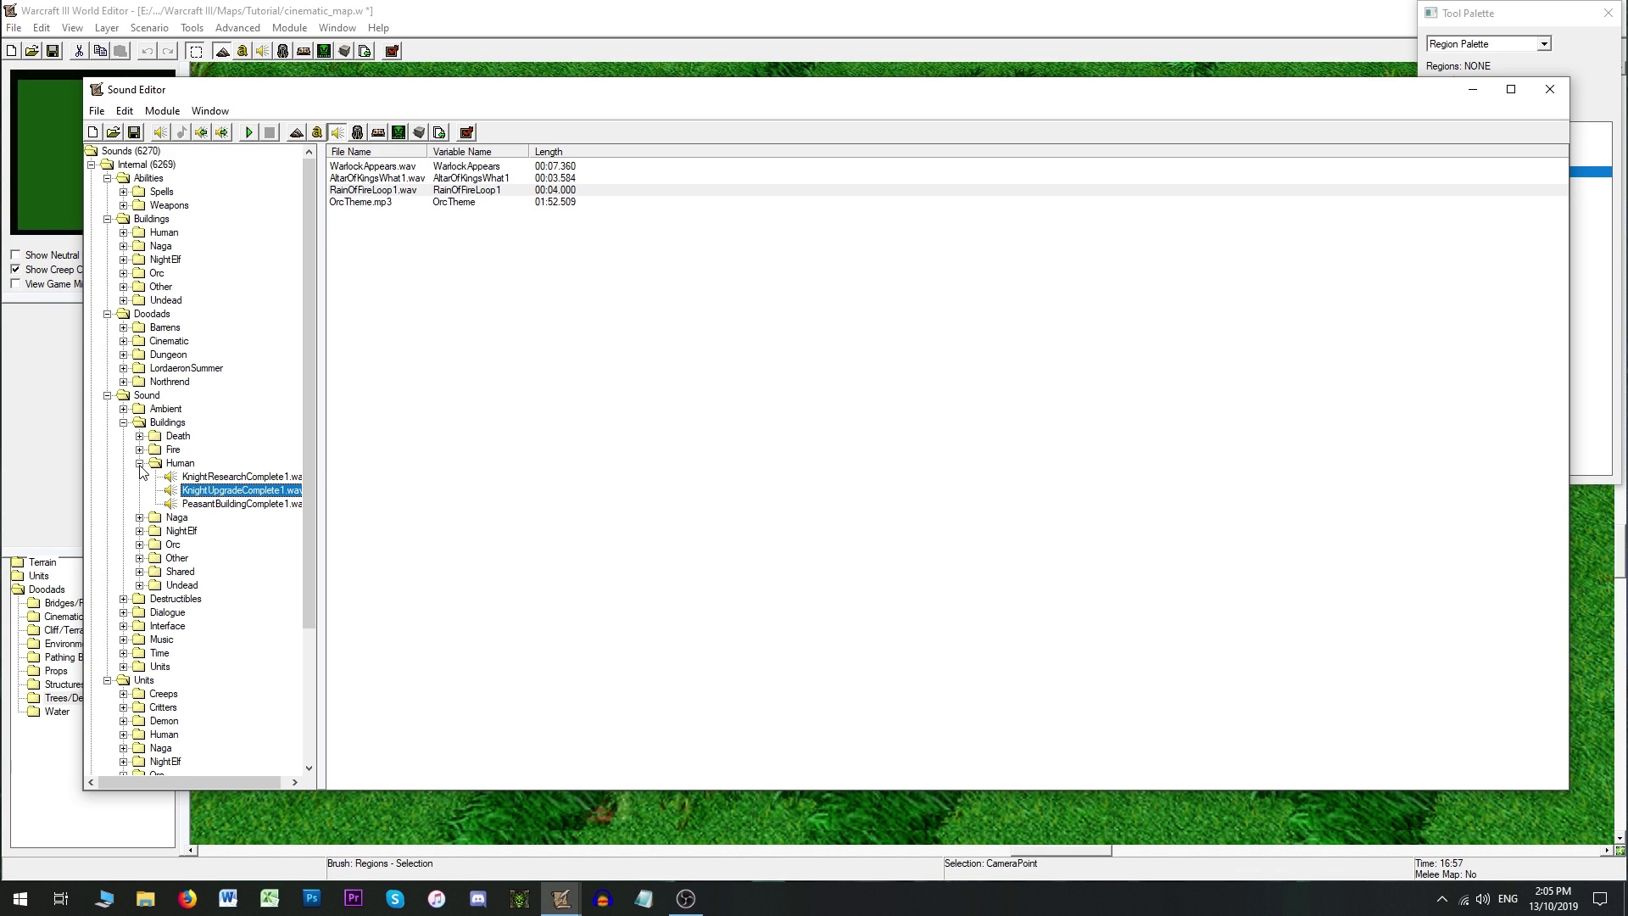
{"action": "left_click", "coordinate": [139, 464]}
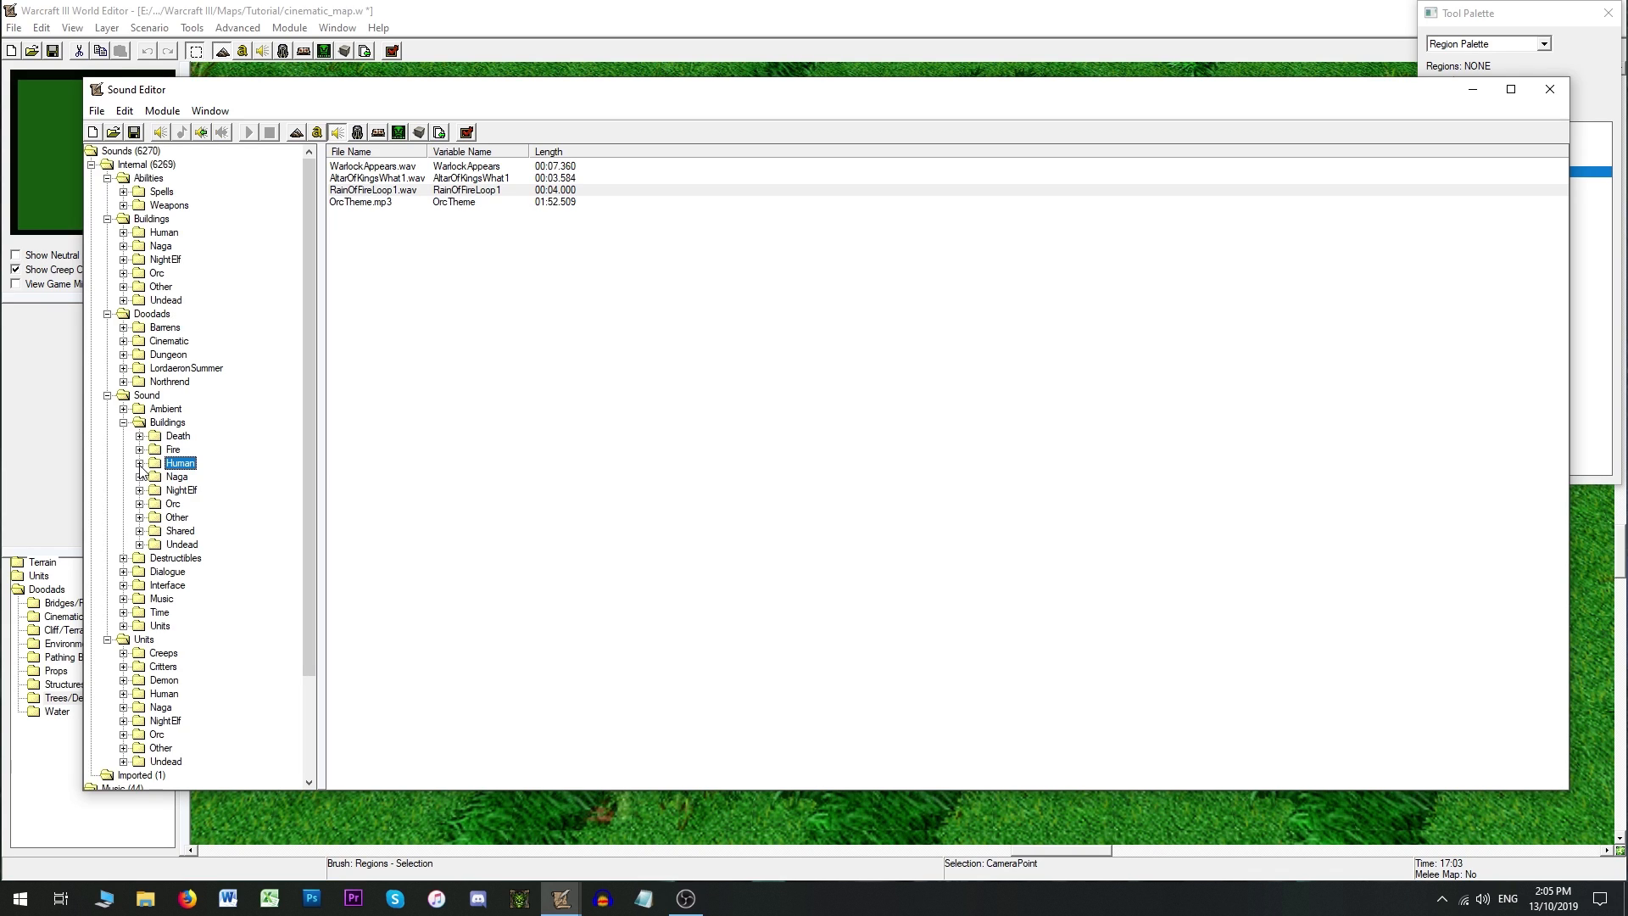
{"action": "left_click", "coordinate": [124, 423]}
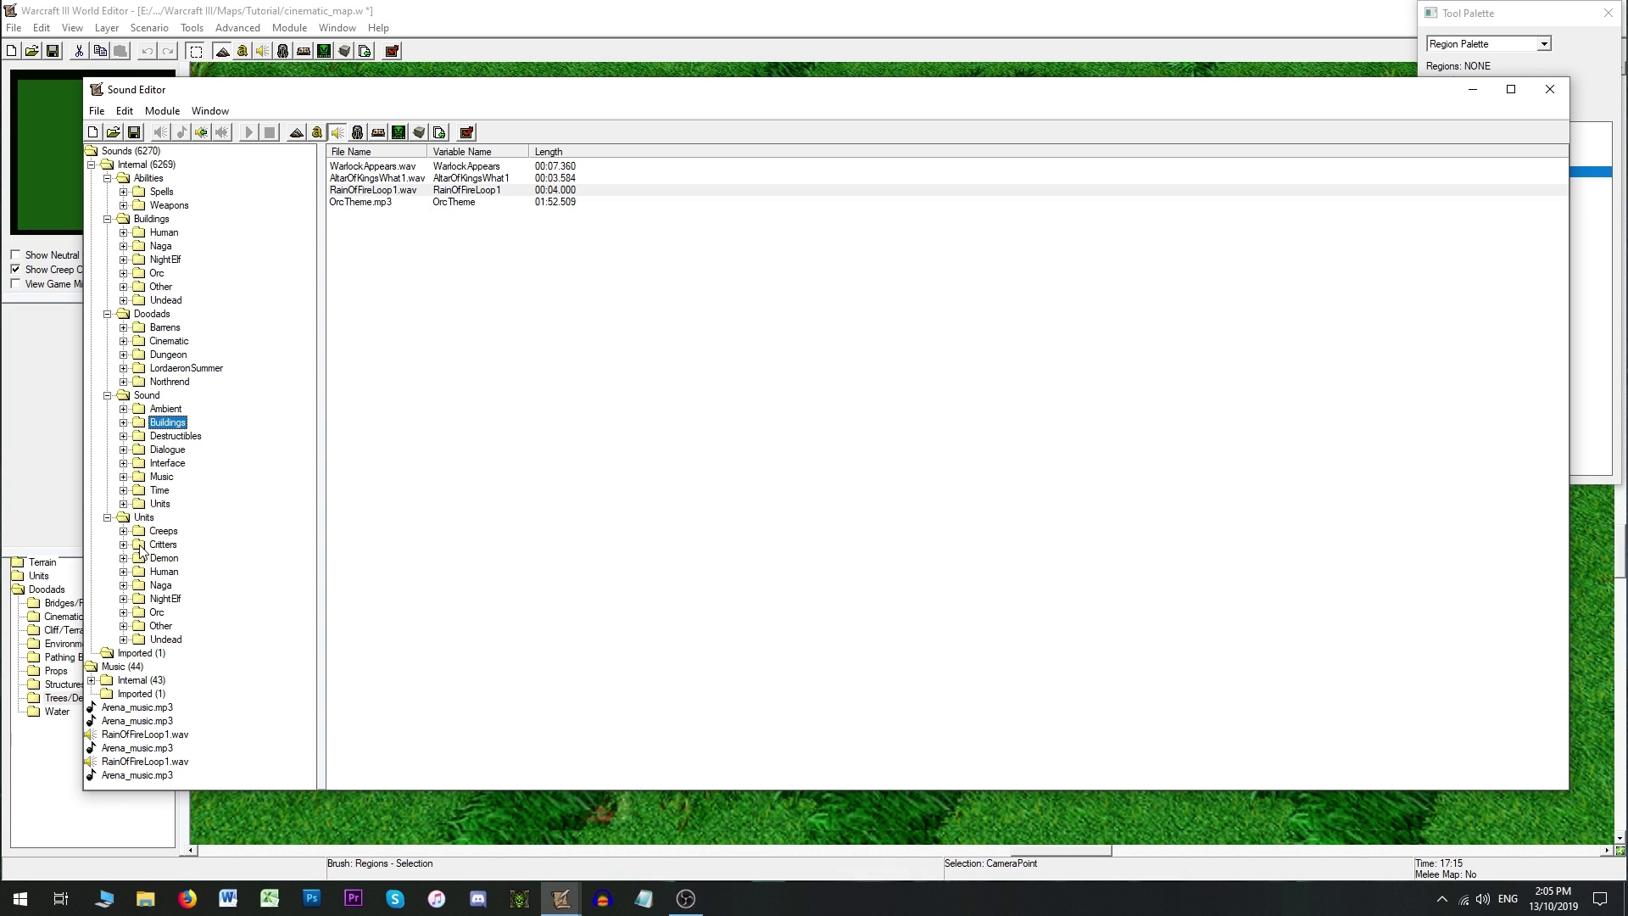
Step: Preview the Footman sounds FootmanWhat1.wav, FootmanWhat2.wav and FootmanWhat3.wav from the internal Units > Human folder, and collapse the folders
{"action": "left_click", "coordinate": [123, 572]}
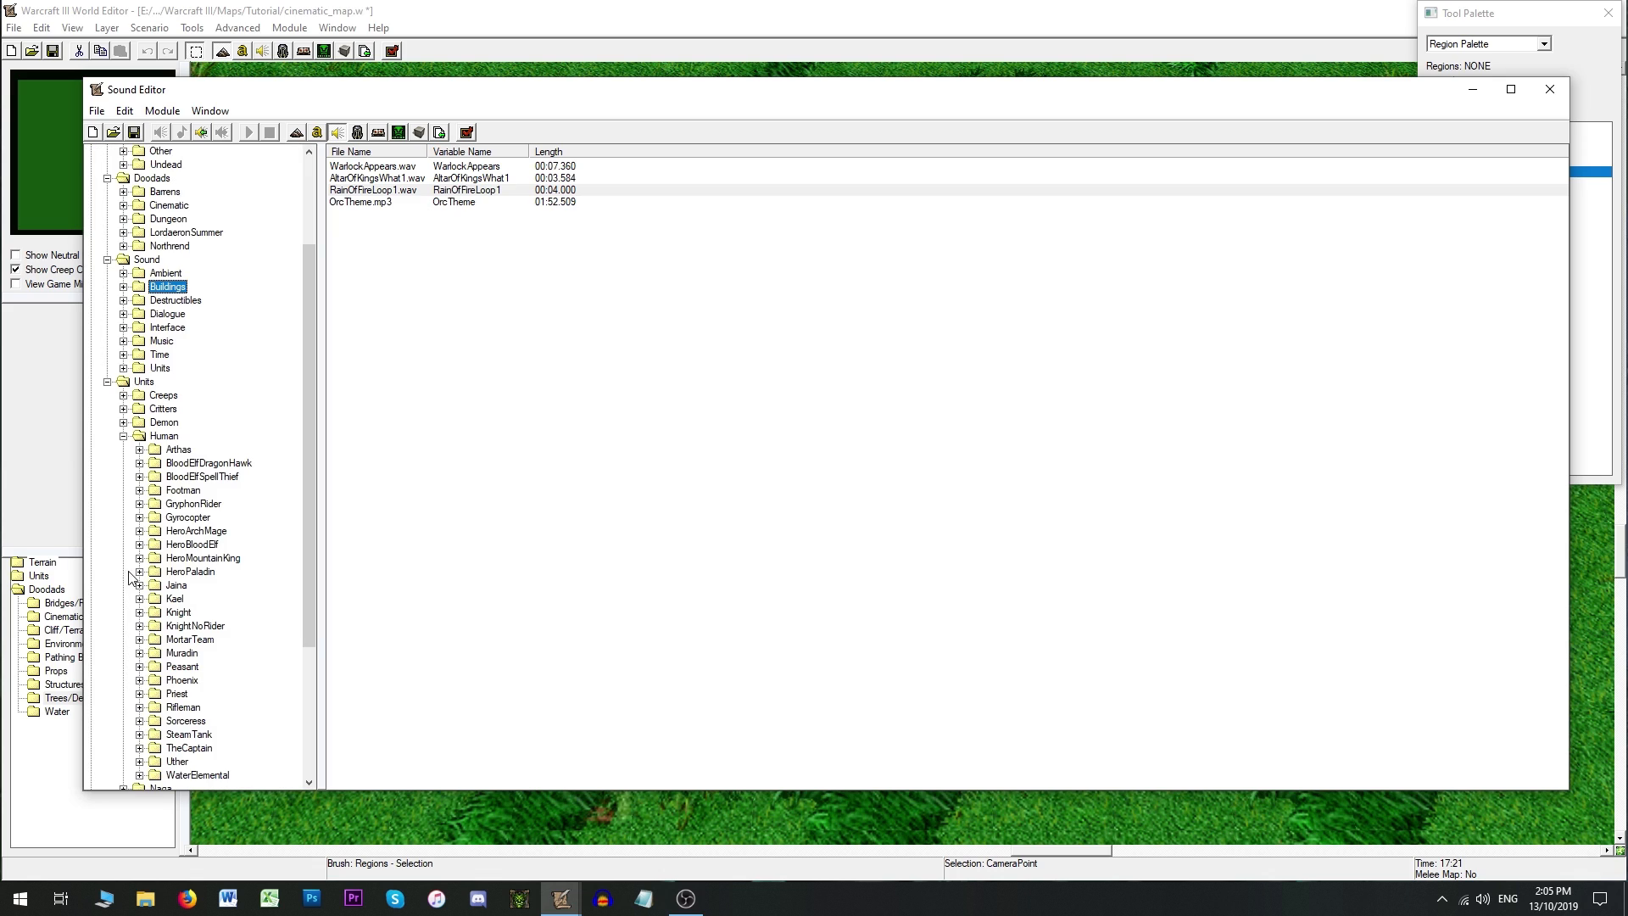
{"action": "left_click", "coordinate": [140, 490]}
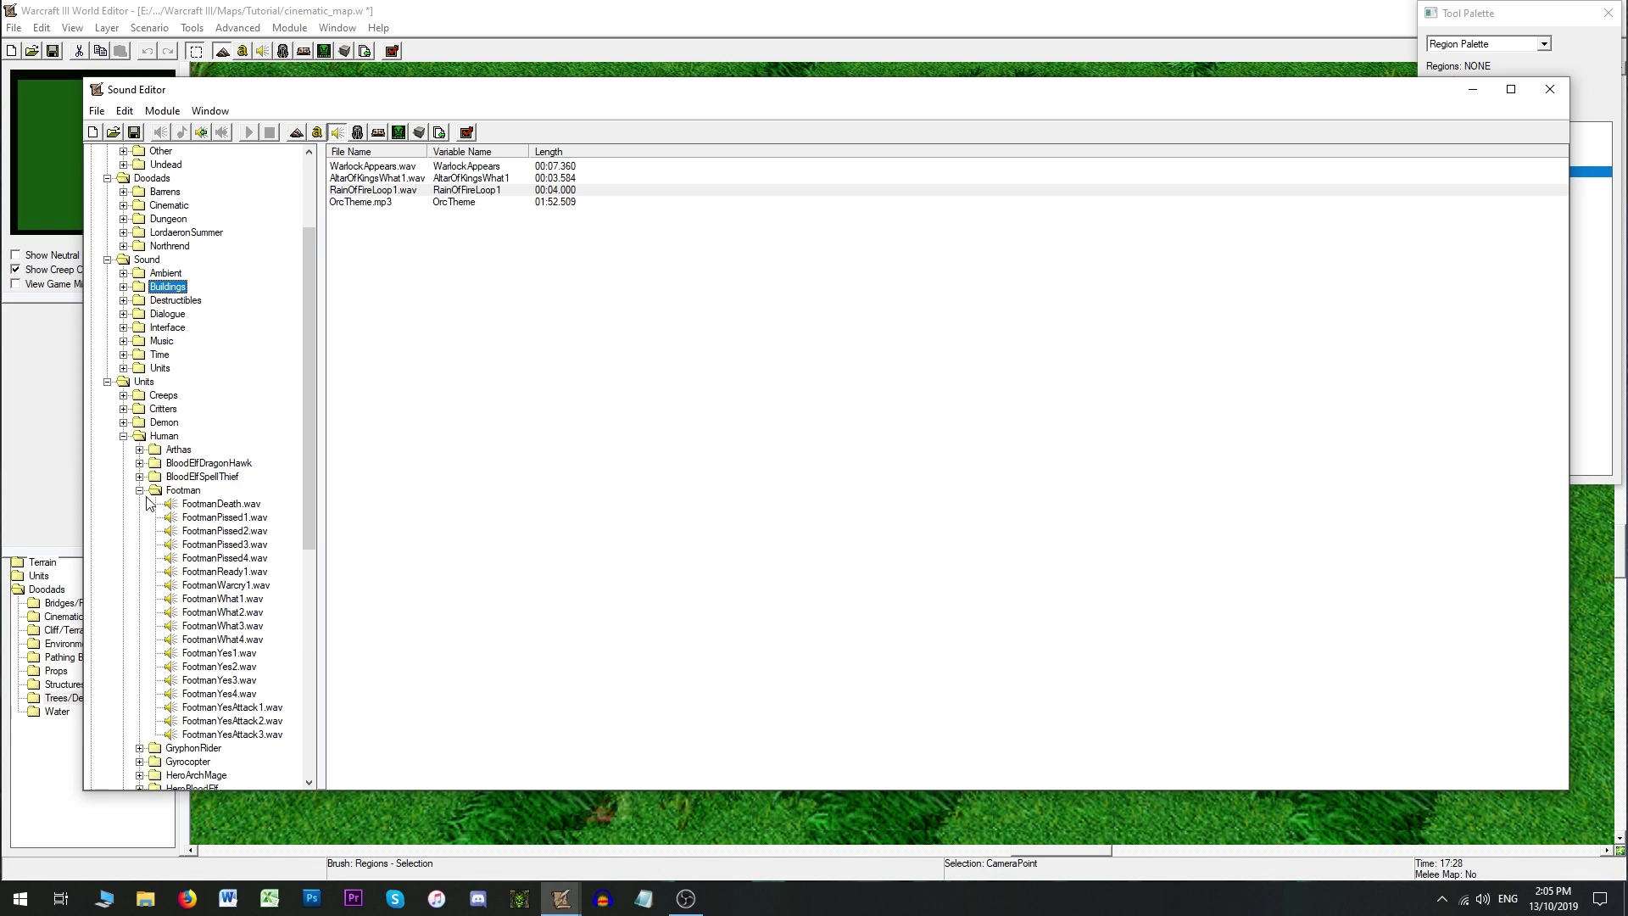
{"action": "left_click", "coordinate": [212, 600]}
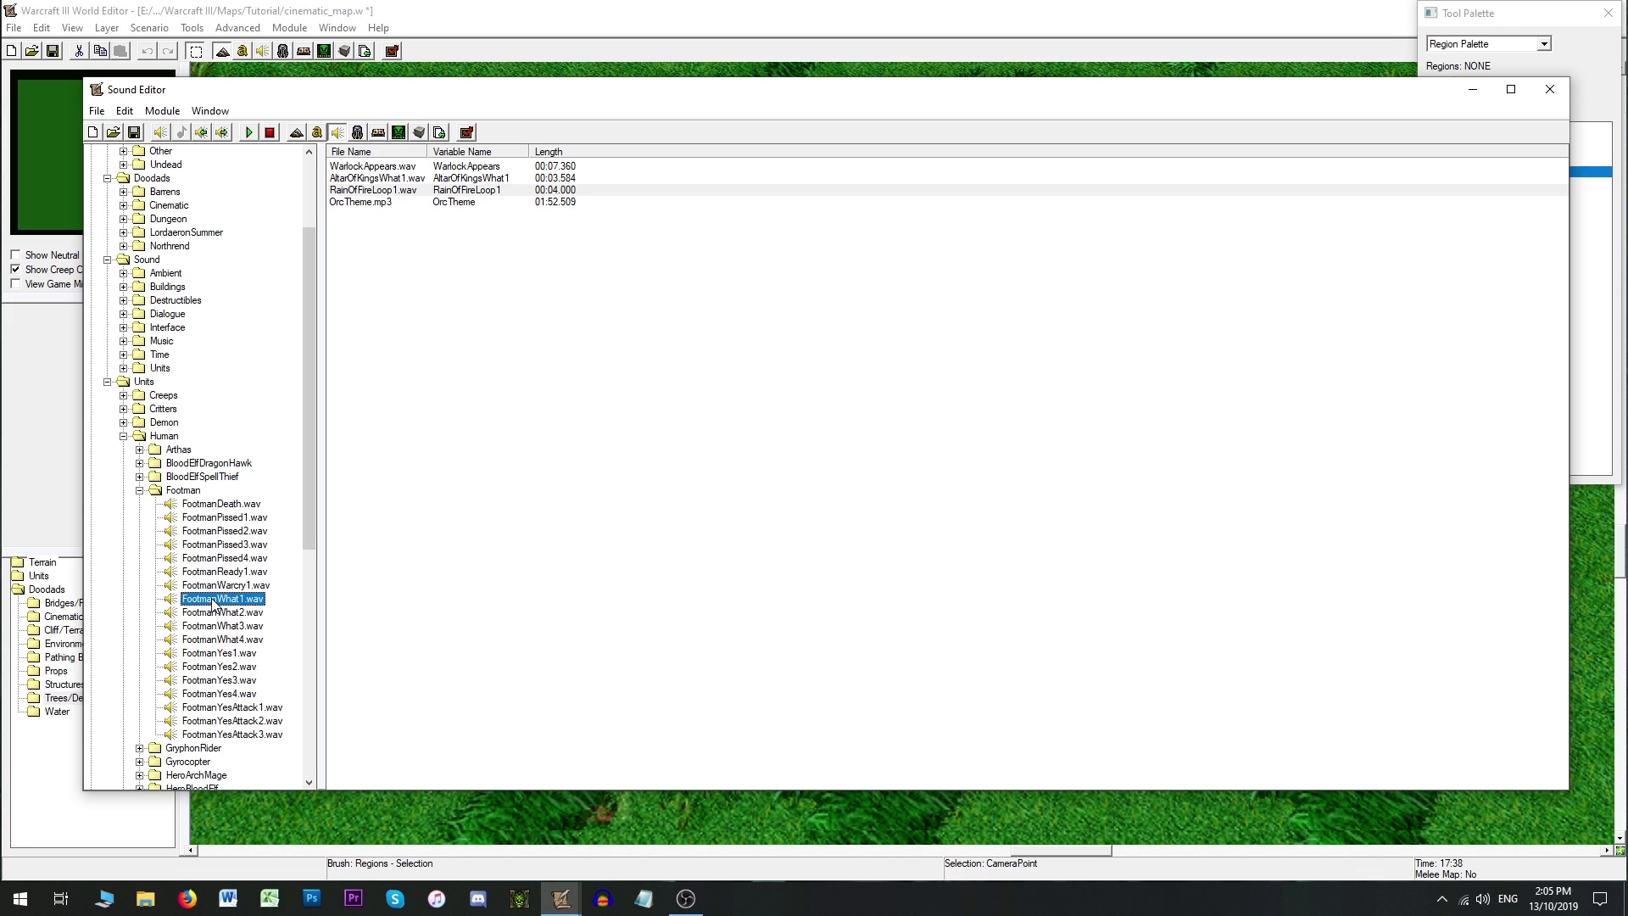
{"action": "double_click", "coordinate": [222, 612]}
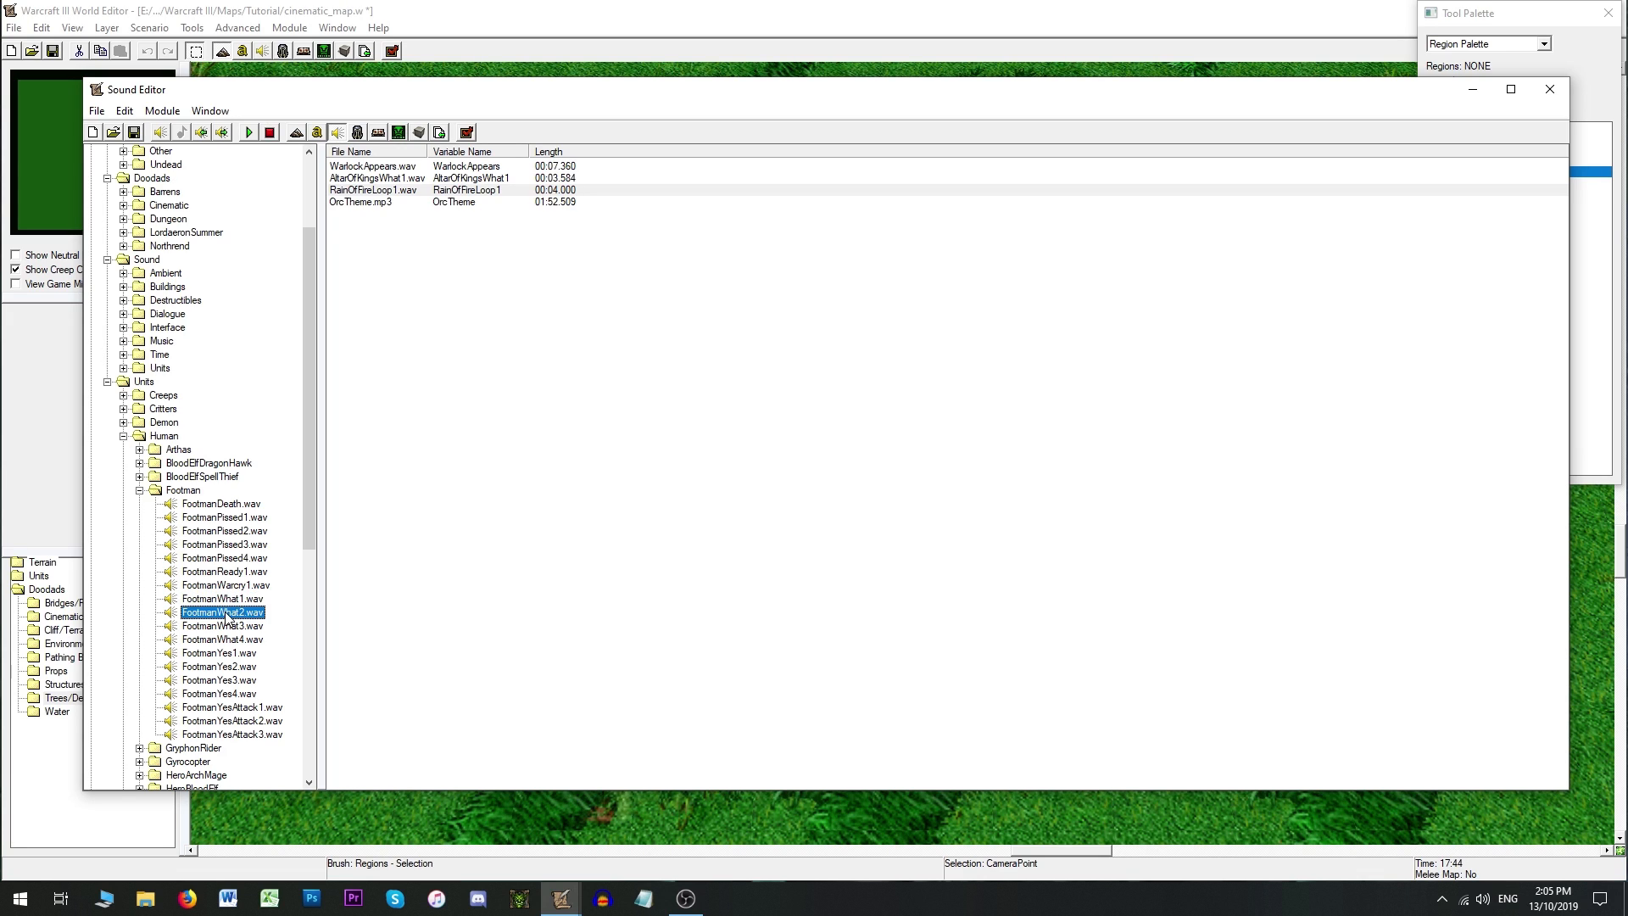
{"action": "double_click", "coordinate": [245, 628]}
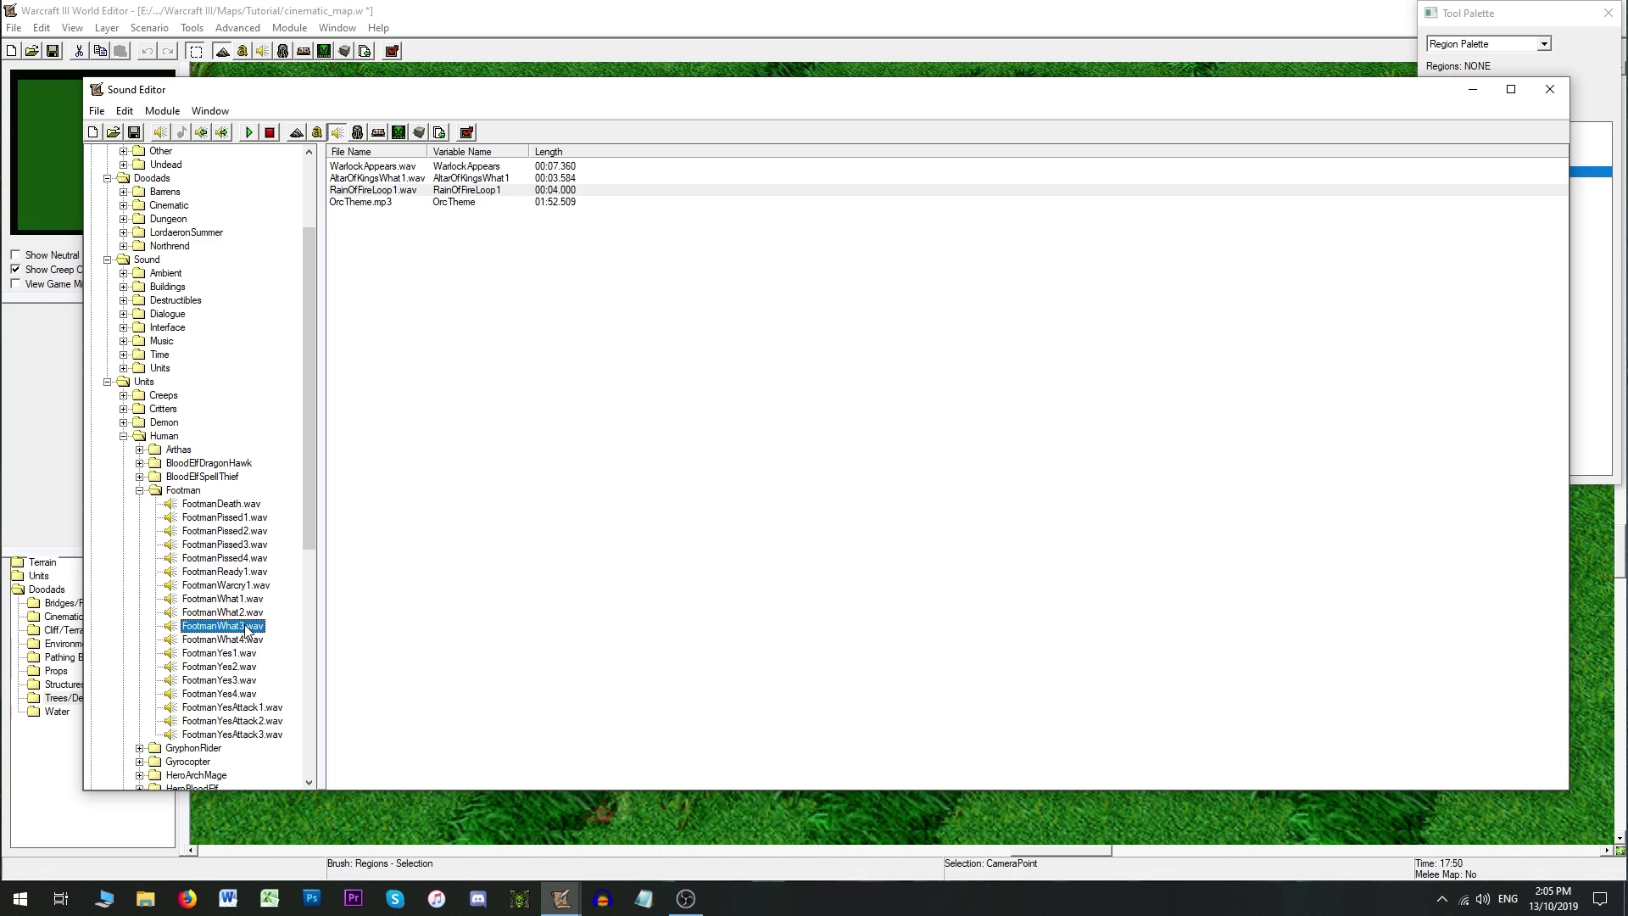
{"action": "left_click", "coordinate": [139, 490]}
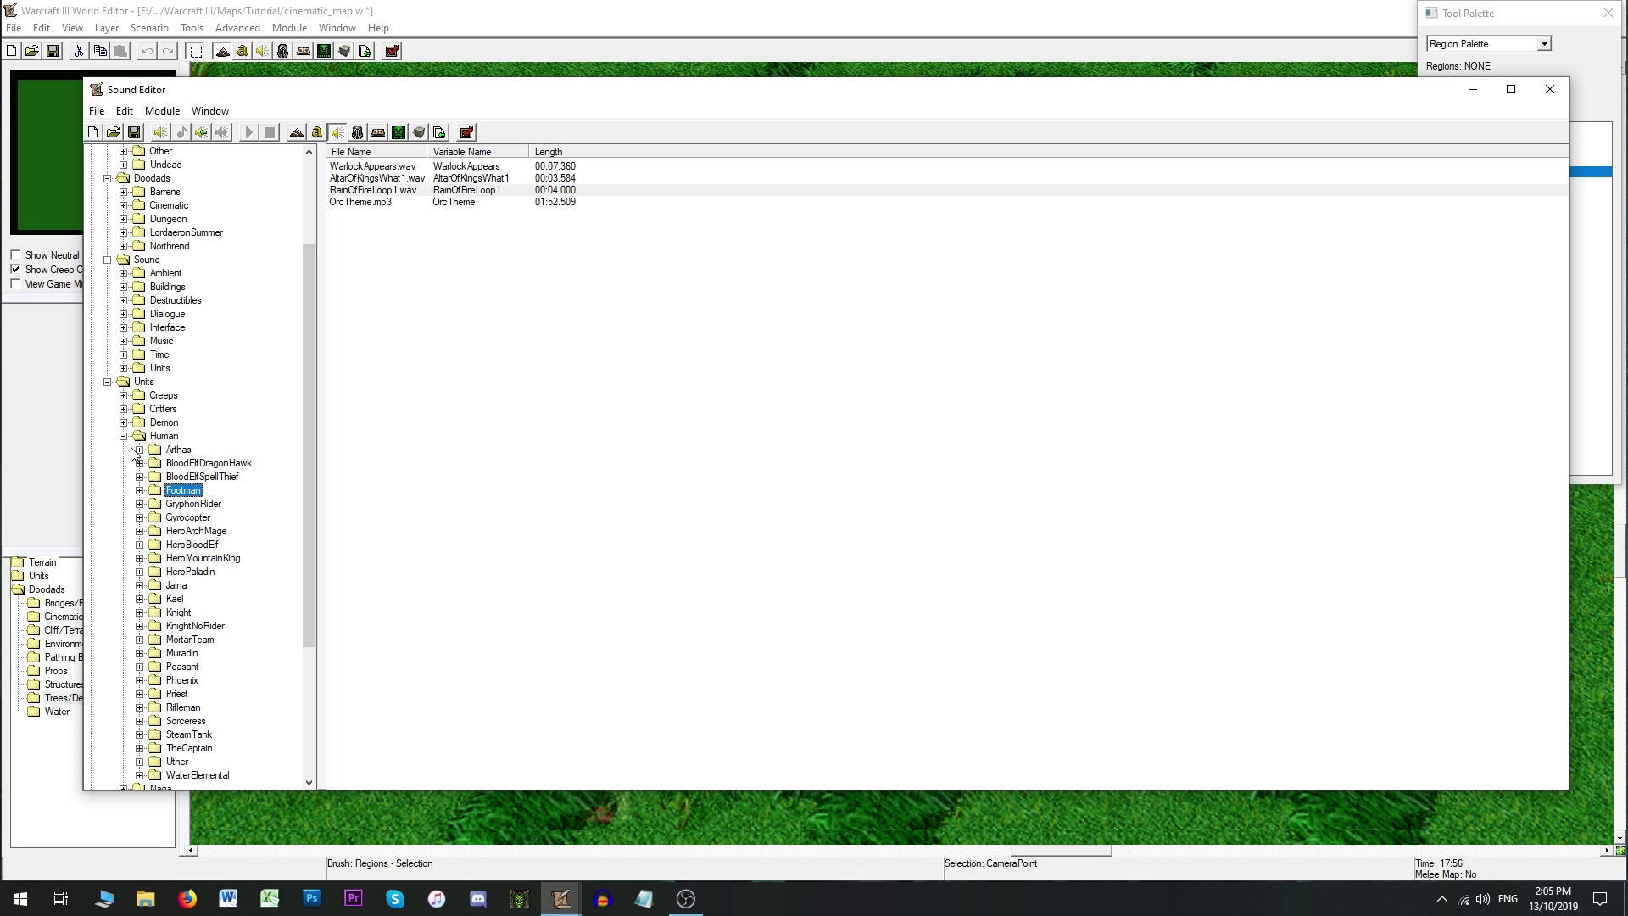
{"action": "left_click", "coordinate": [123, 435]}
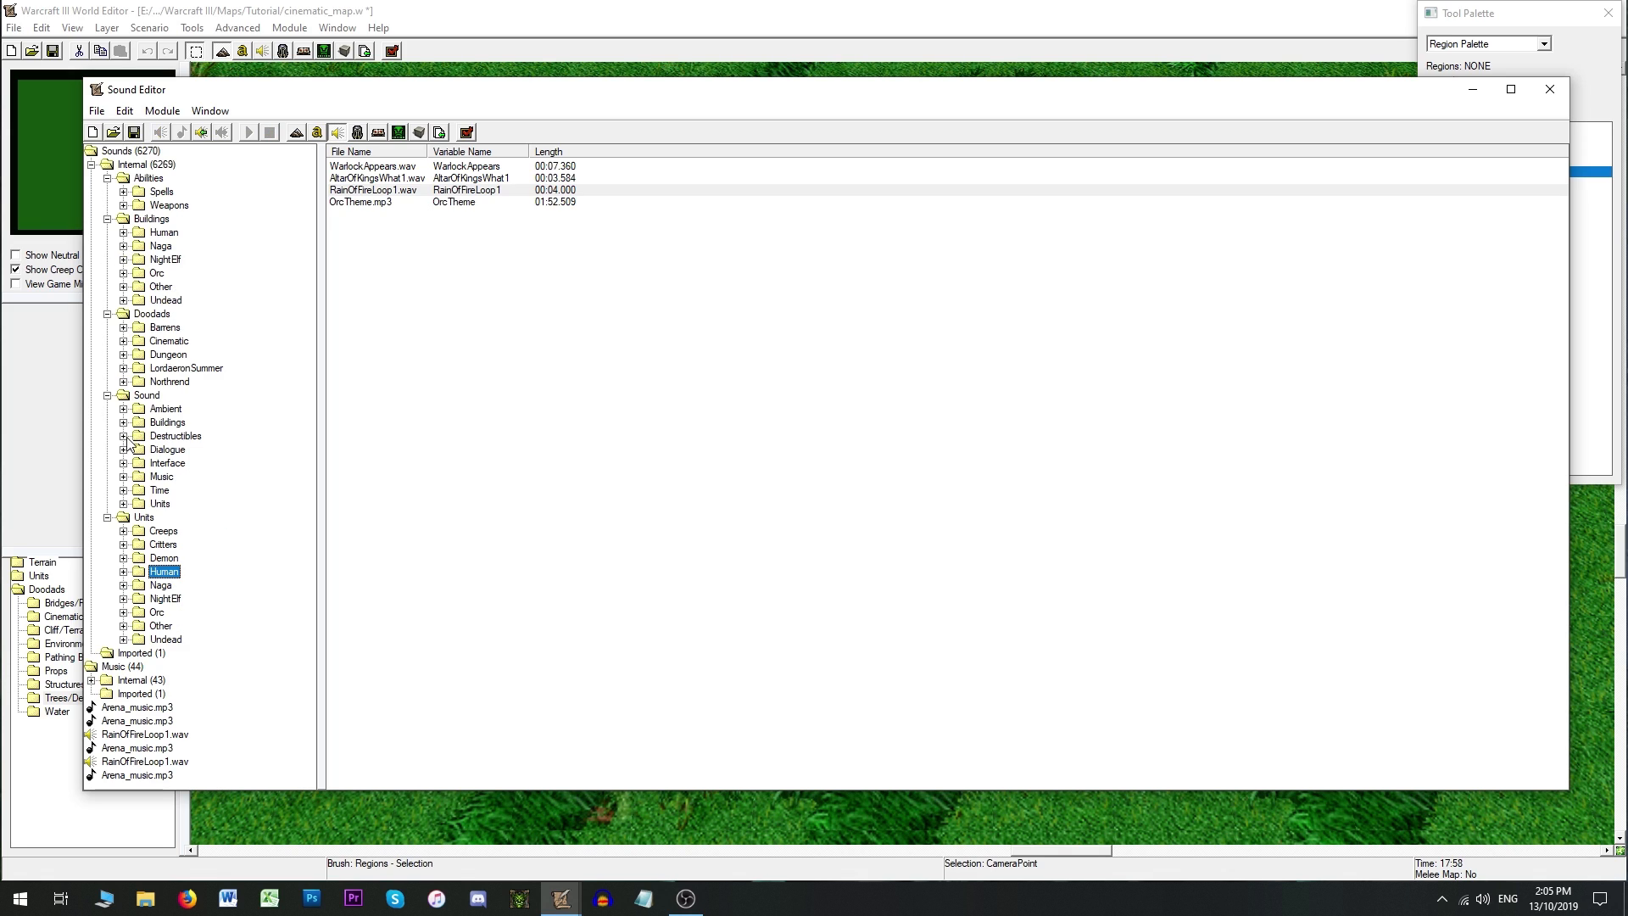
Step: Close the Sound Editor and cancel the new Sound - Set Volume Channel action
{"action": "left_click", "coordinate": [1550, 89]}
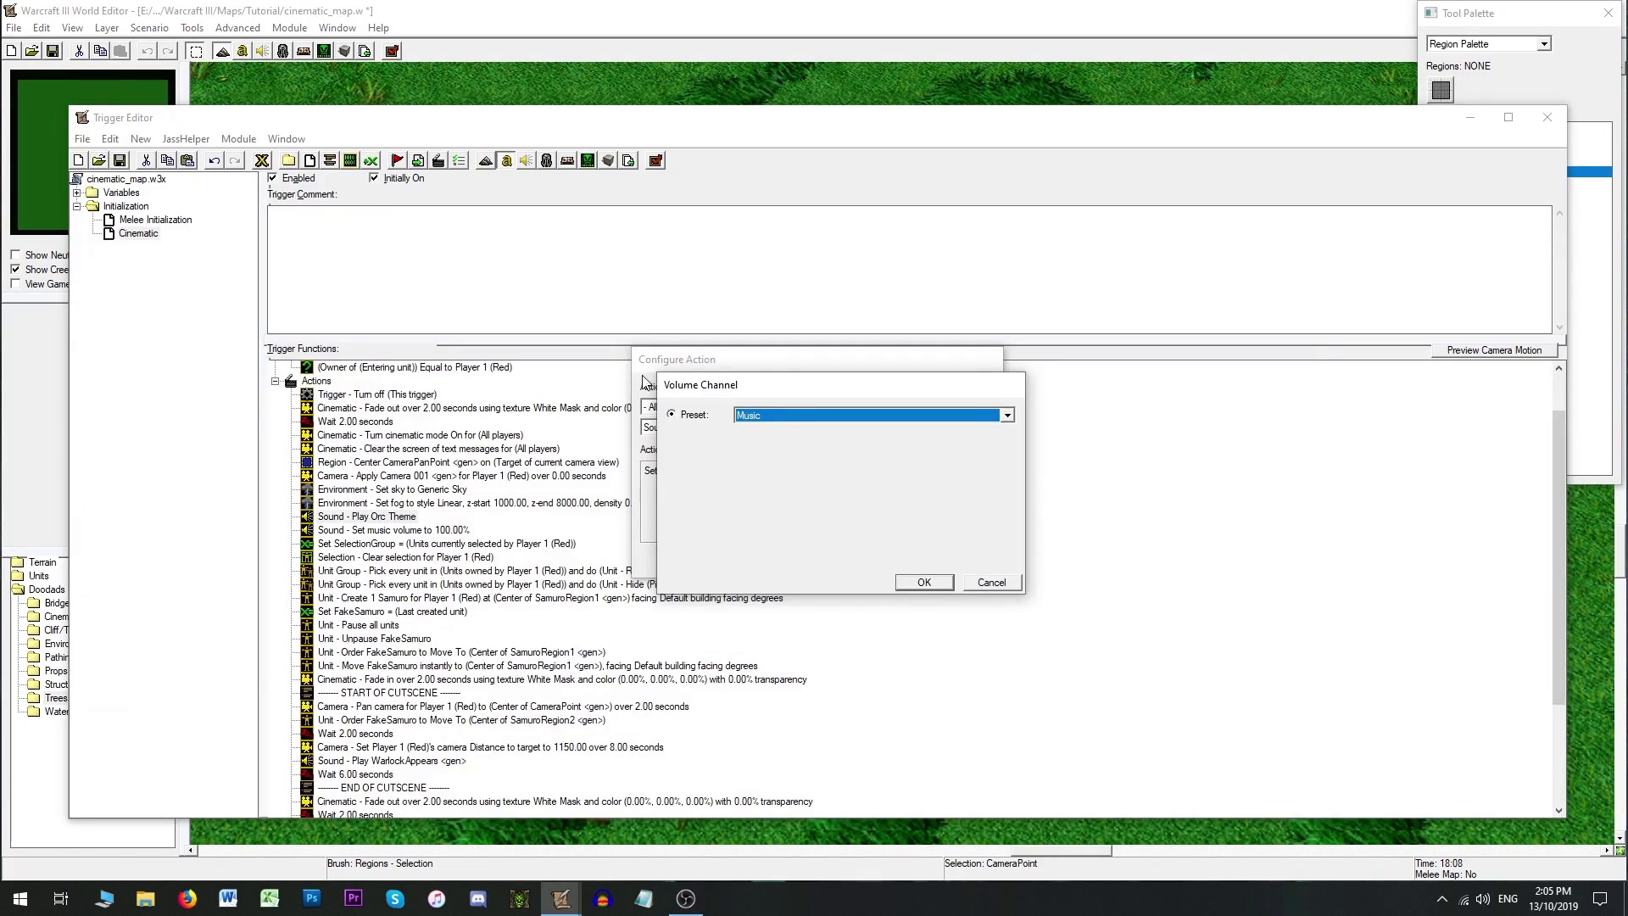
{"action": "left_click", "coordinate": [985, 581]}
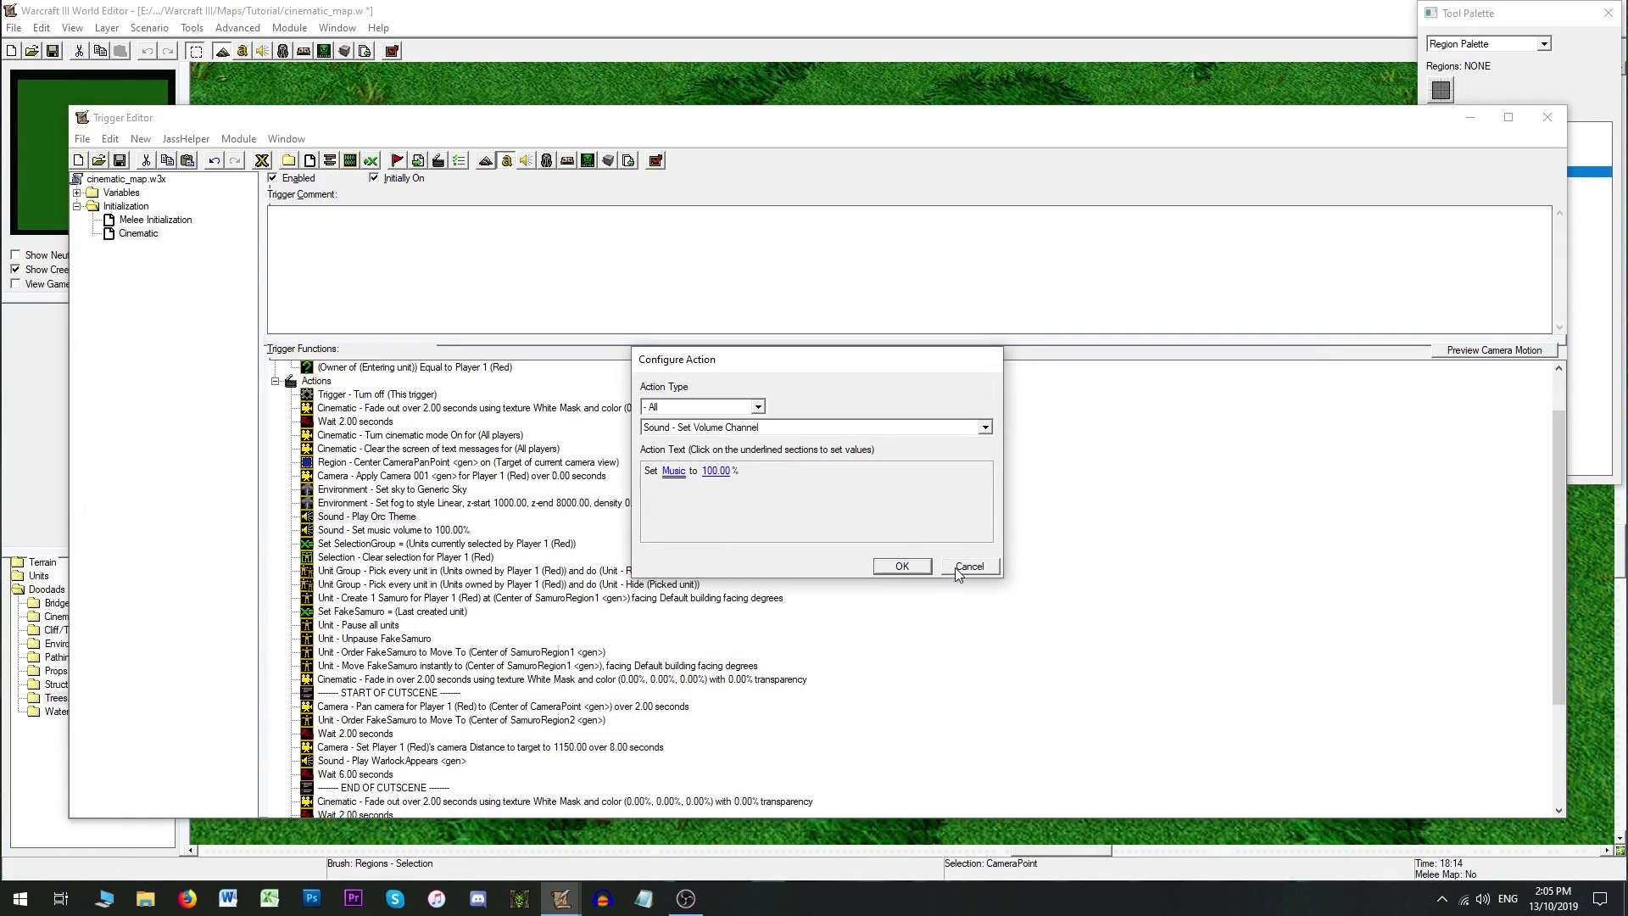
{"action": "left_click", "coordinate": [969, 567]}
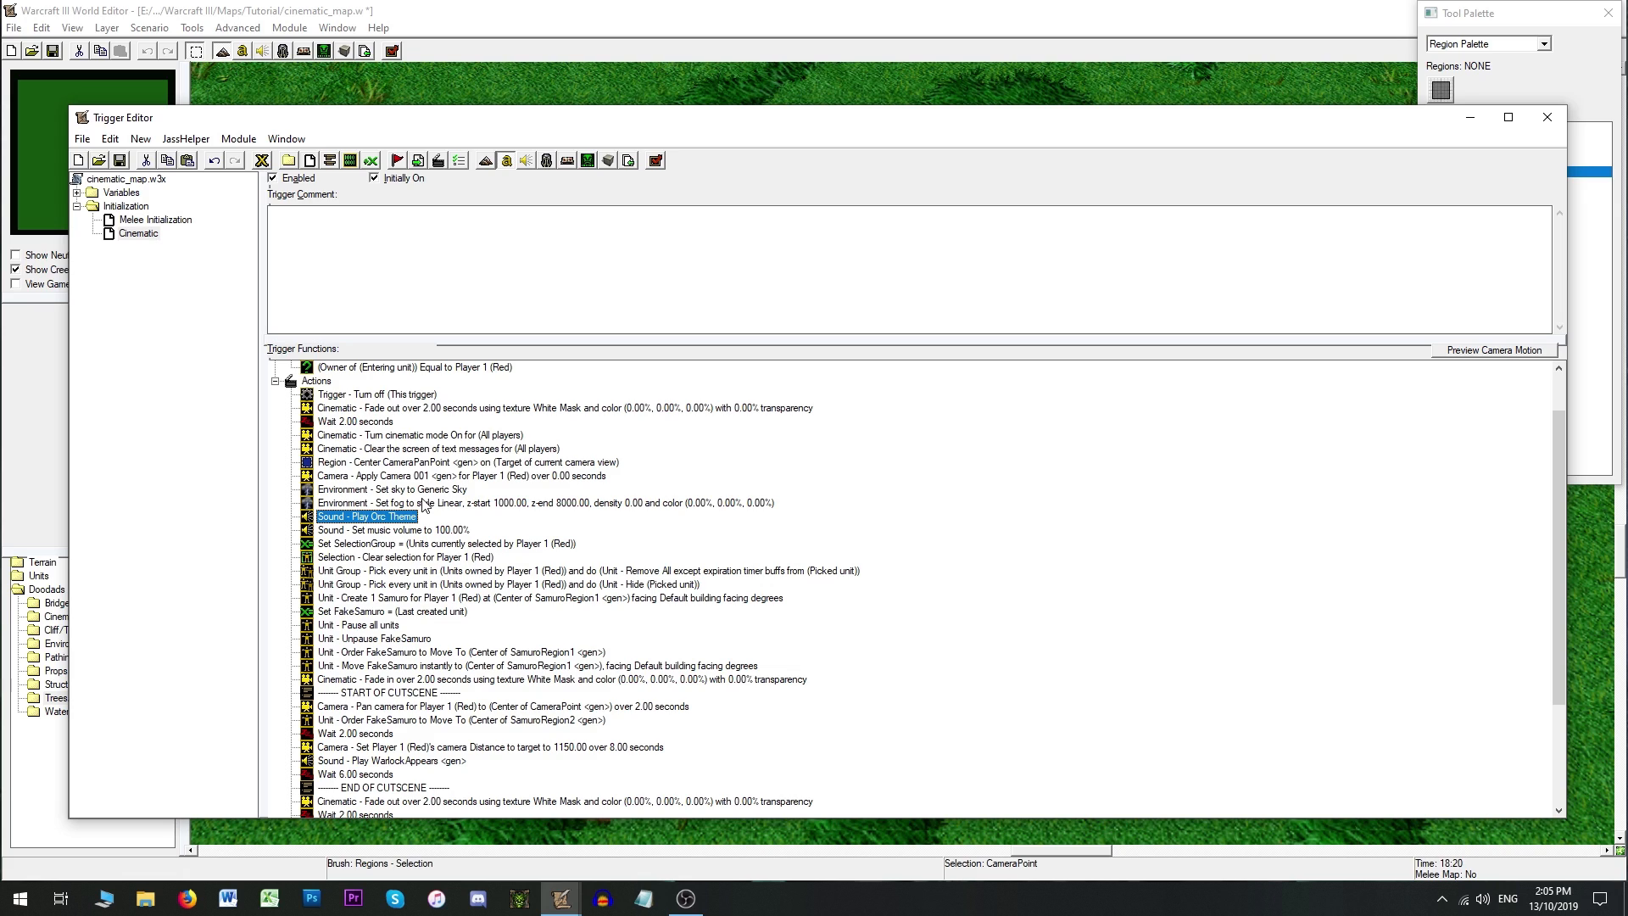
Step: Look at the settings of the Cinematic - Turn cinematic mode On action in the Cinematic trigger
{"action": "left_click", "coordinate": [440, 436]}
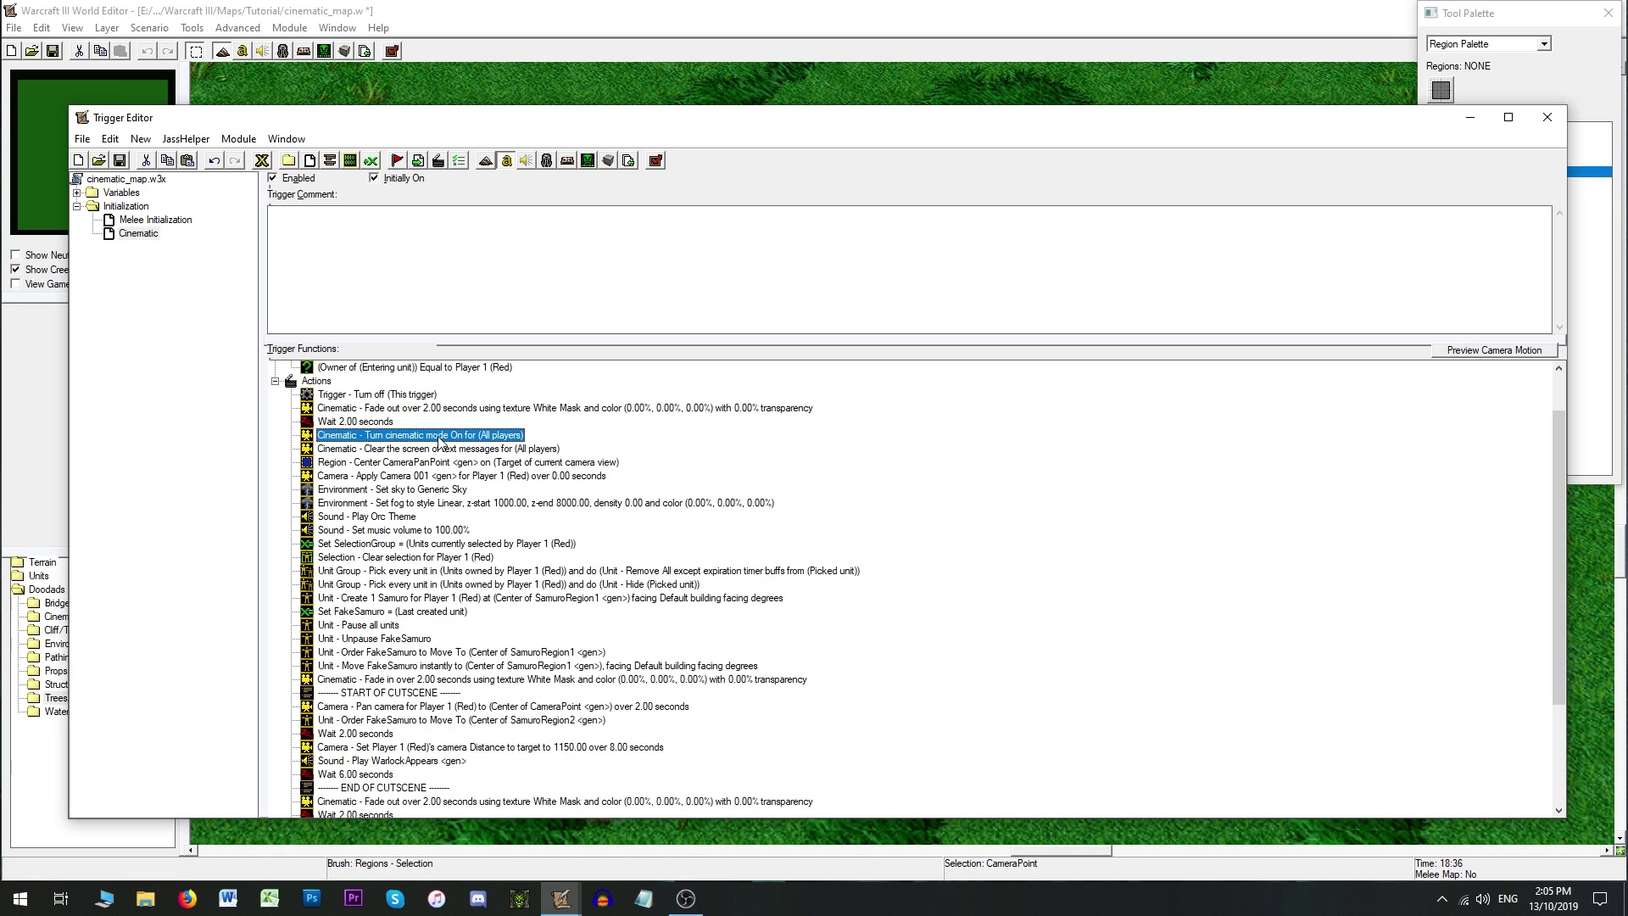
{"action": "double_click", "coordinate": [439, 436]}
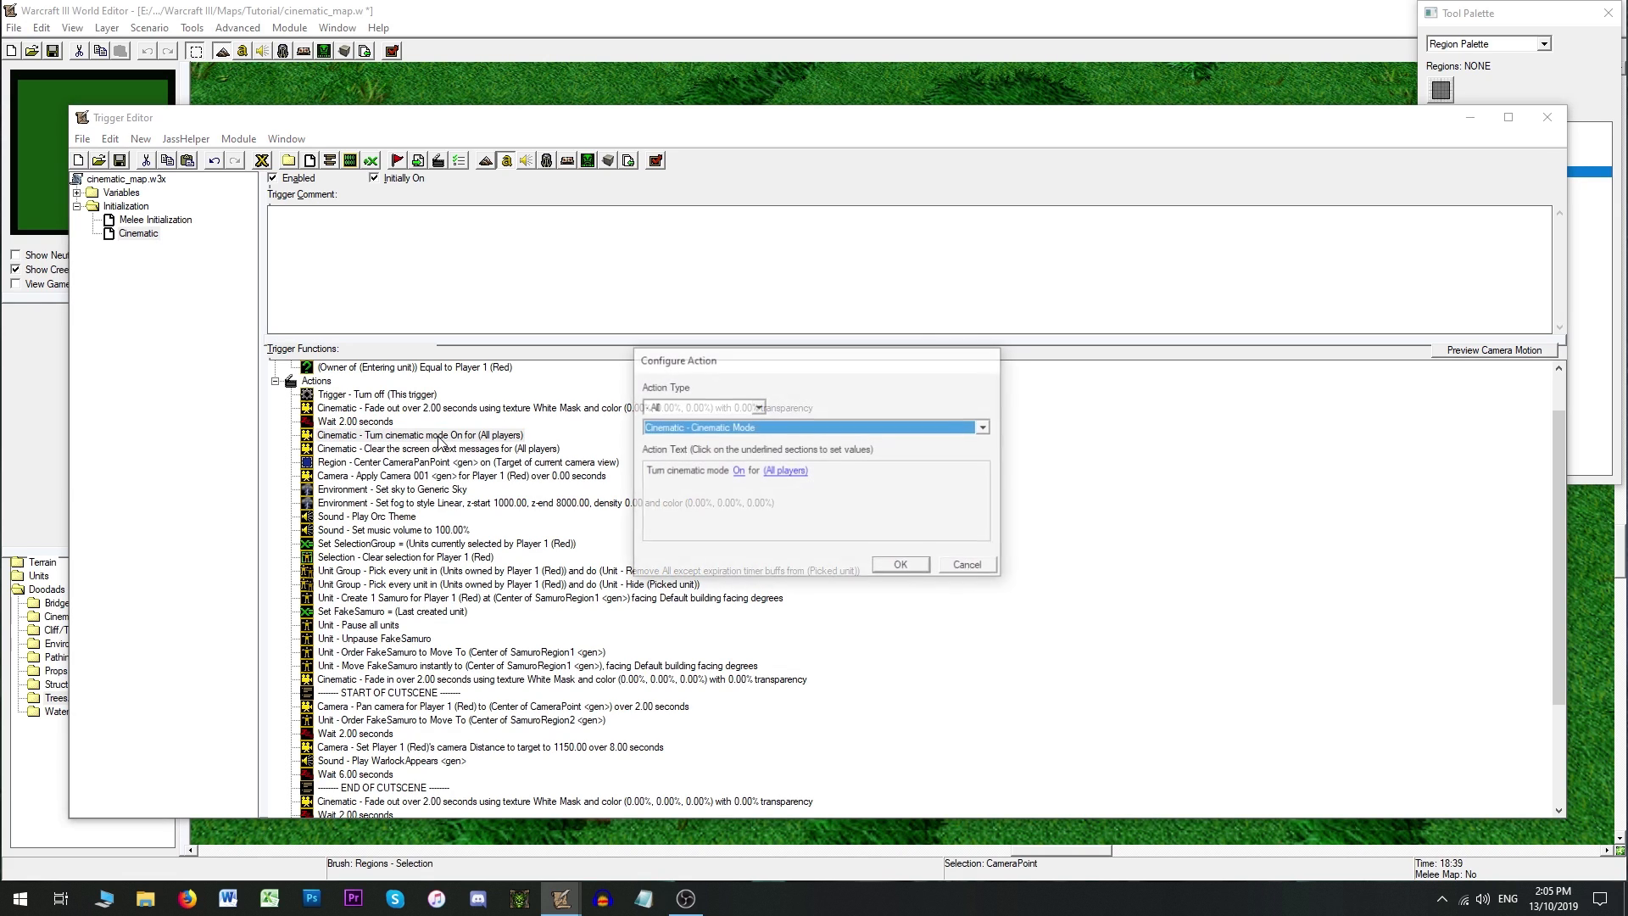
{"action": "left_click", "coordinate": [986, 563]}
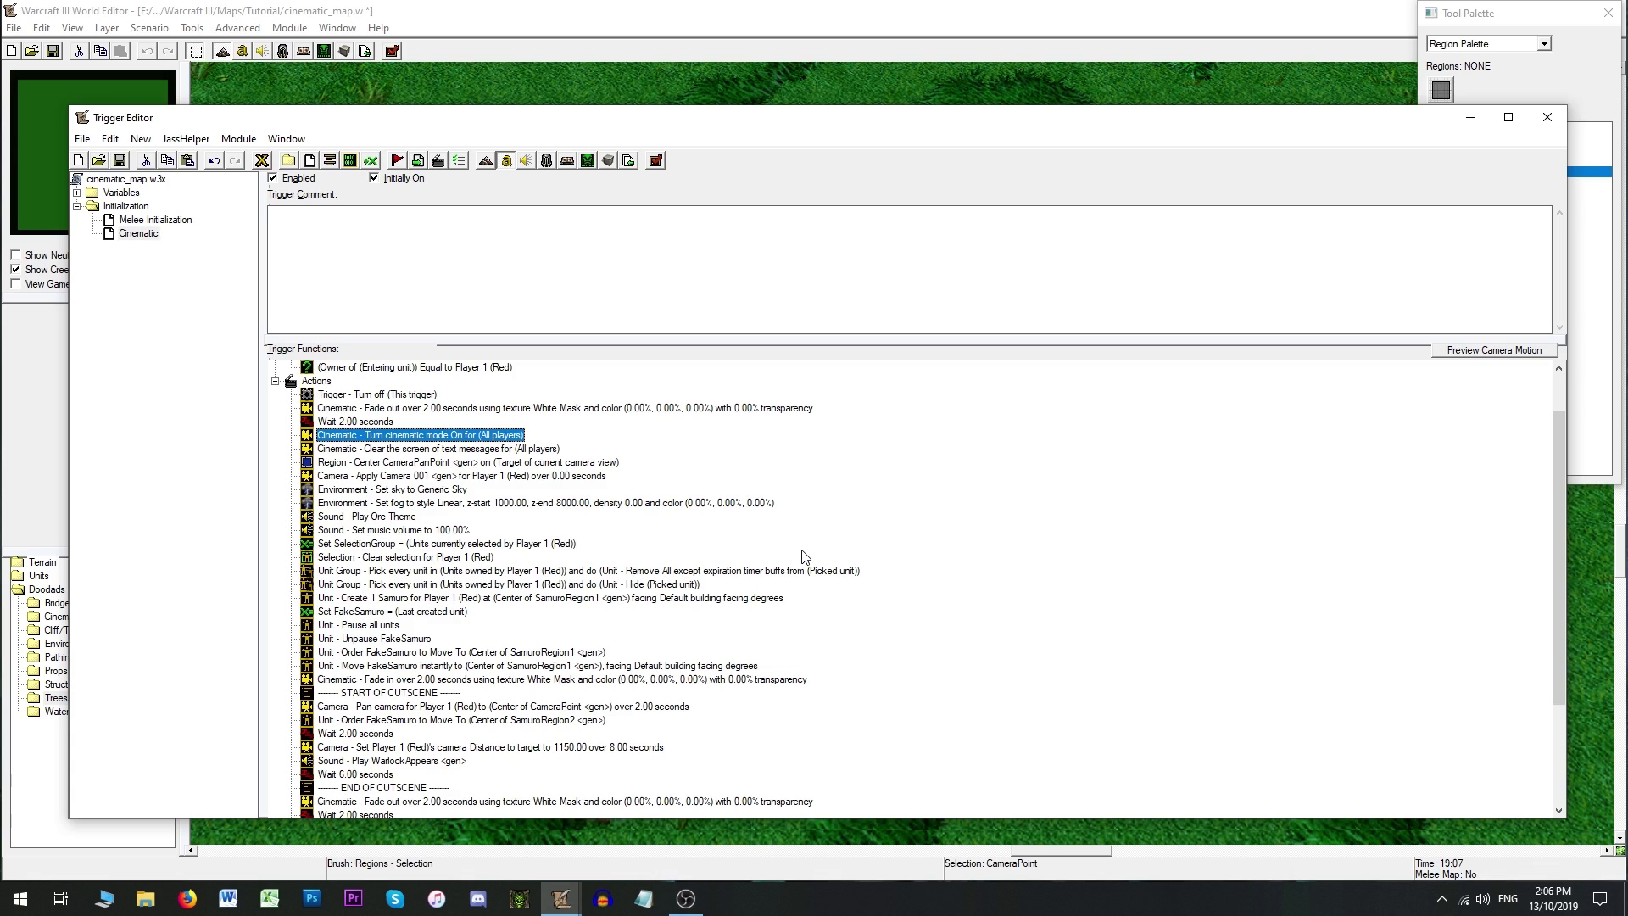
Step: Start a new action below Cinematic - Turn cinematic mode On and choose Sound - Set Volume Channel for it
{"action": "scroll", "coordinate": [844, 541], "scroll_direction": "up", "scroll_amount": 2}
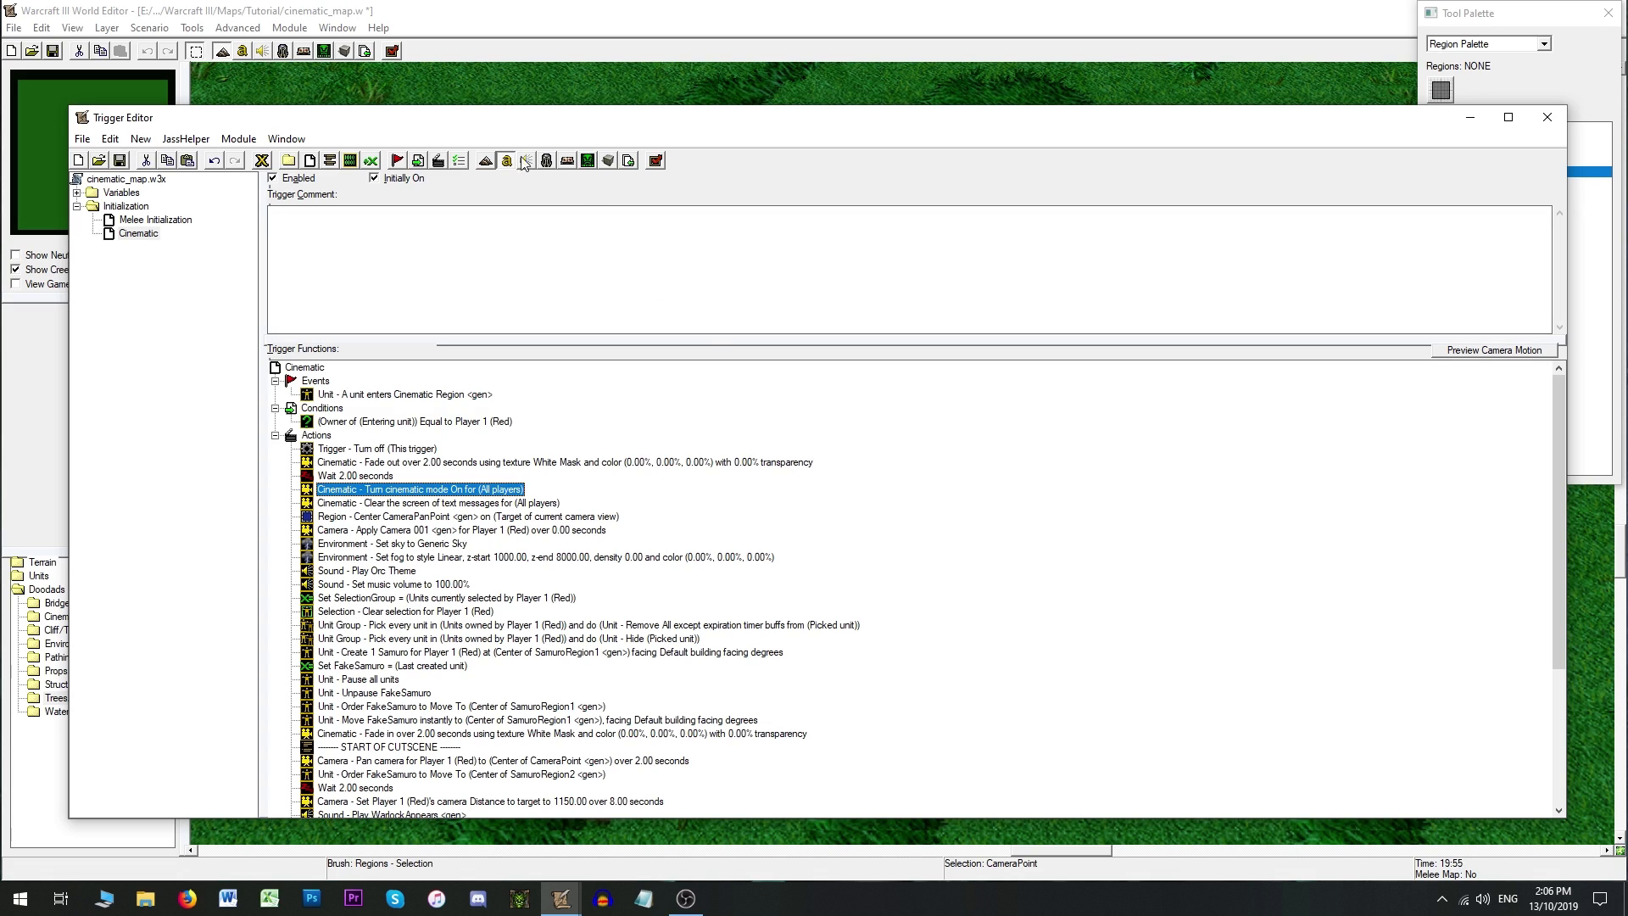
{"action": "left_click", "coordinate": [438, 160]}
{"action": "key", "text": "s"}
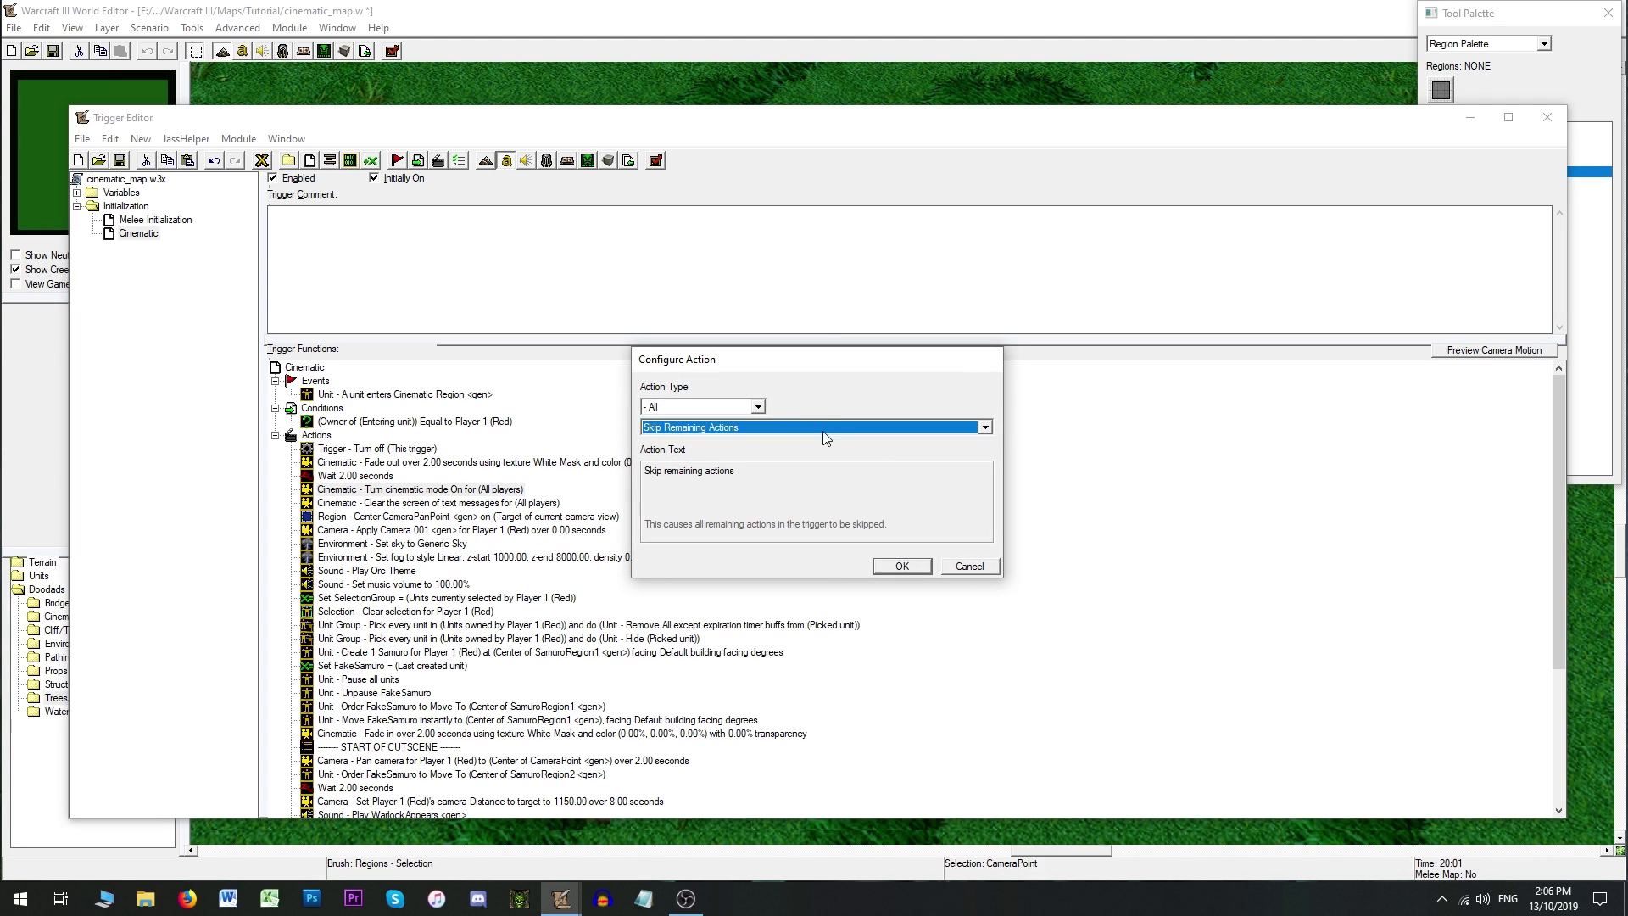
{"action": "left_click", "coordinate": [827, 429]}
{"action": "scroll", "coordinate": [822, 511], "scroll_direction": "down", "scroll_amount": 2}
{"action": "key", "text": "s"}
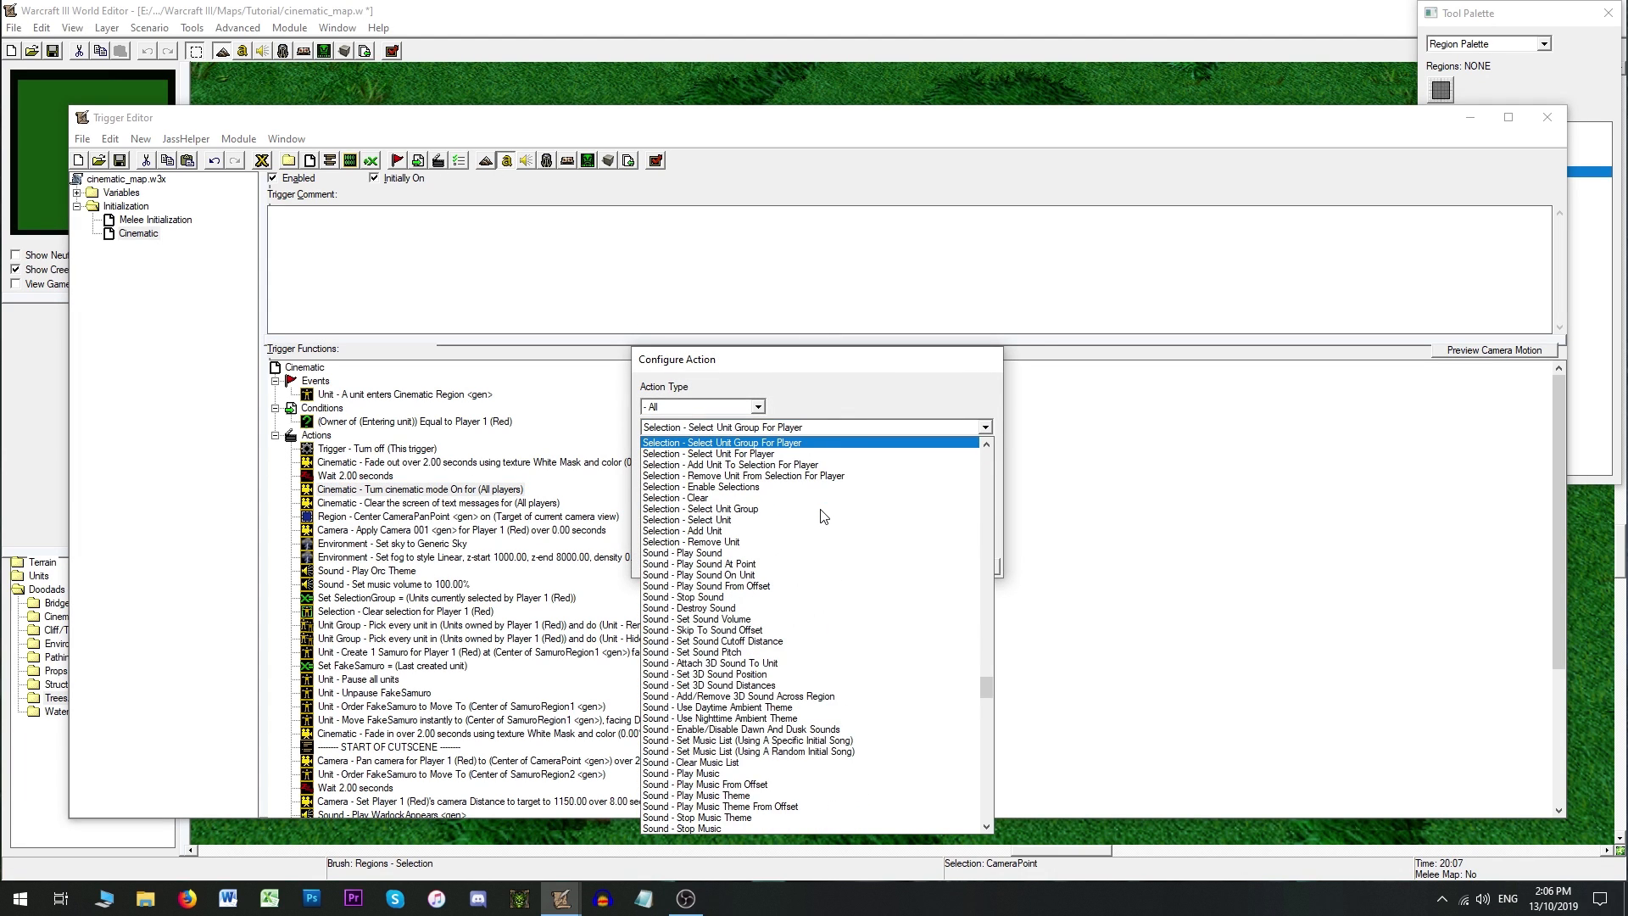
{"action": "scroll", "coordinate": [823, 515], "scroll_direction": "down", "scroll_amount": 6}
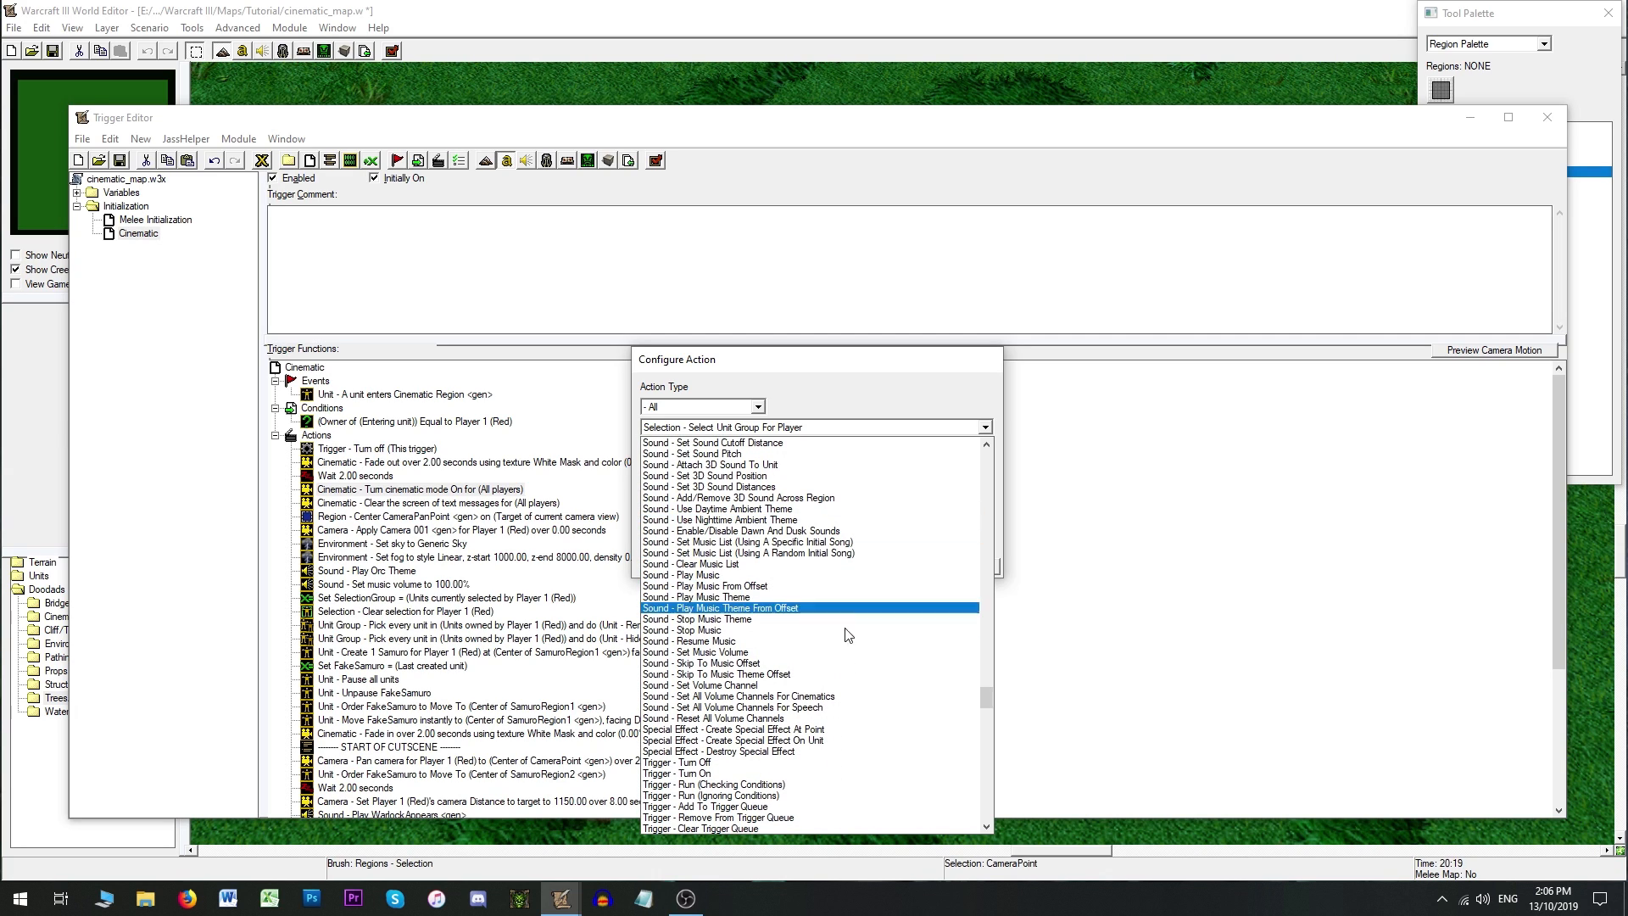
{"action": "left_click", "coordinate": [770, 685]}
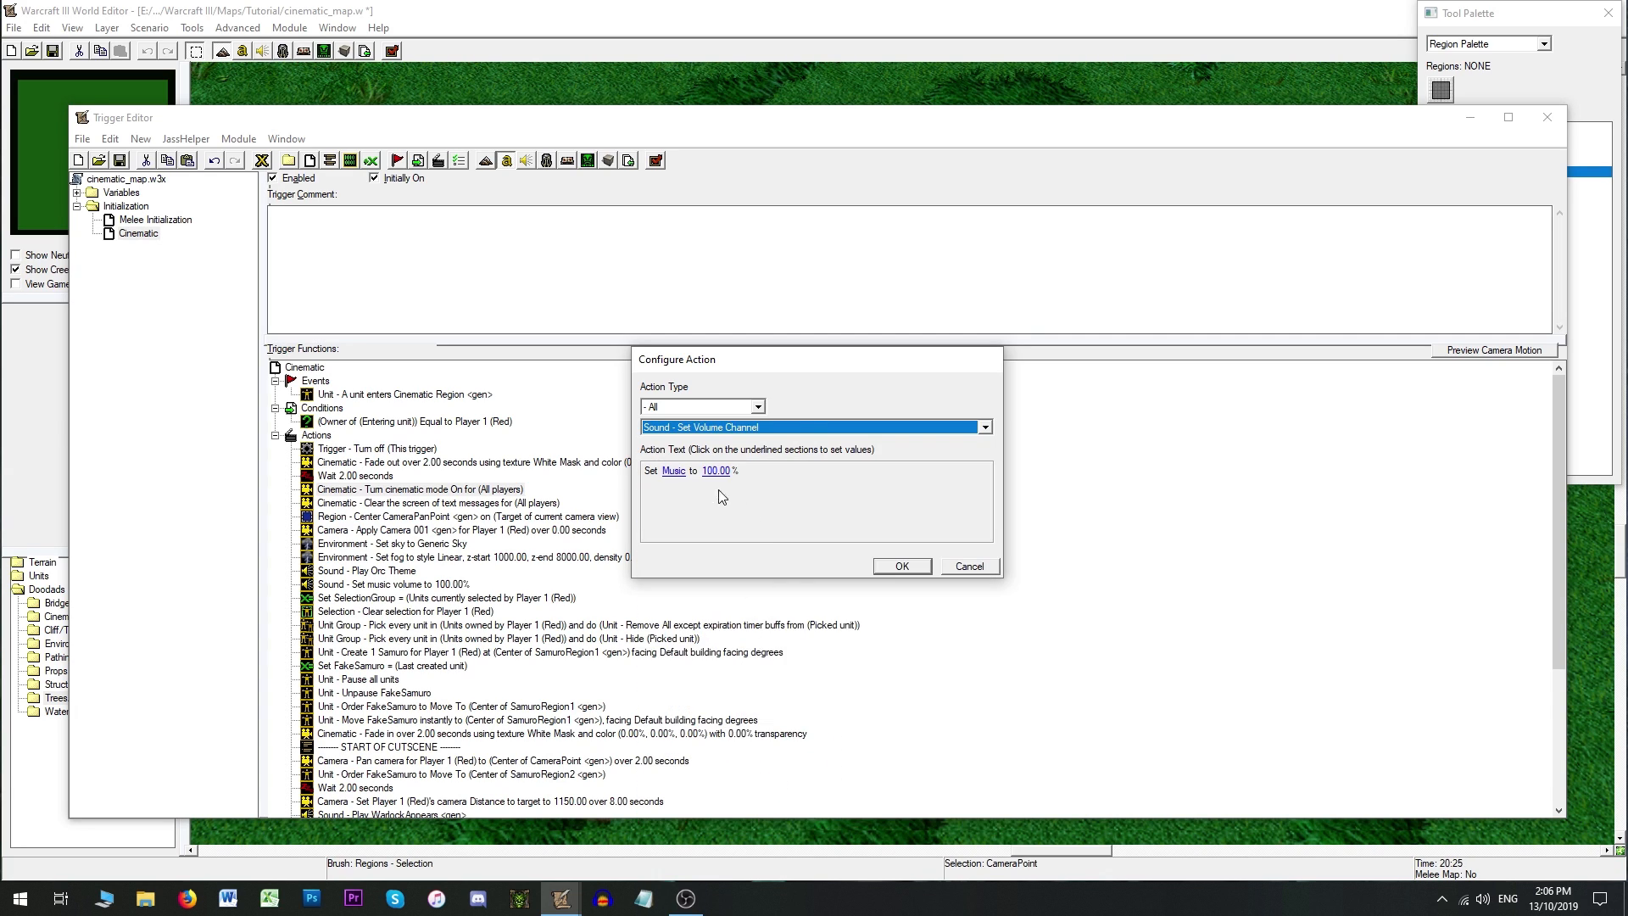
Step: Set the new action's volume channel to Animation and Spell Sounds, keep it at 100%, and add it to the trigger
{"action": "left_click", "coordinate": [695, 466]}
{"action": "left_click", "coordinate": [766, 414]}
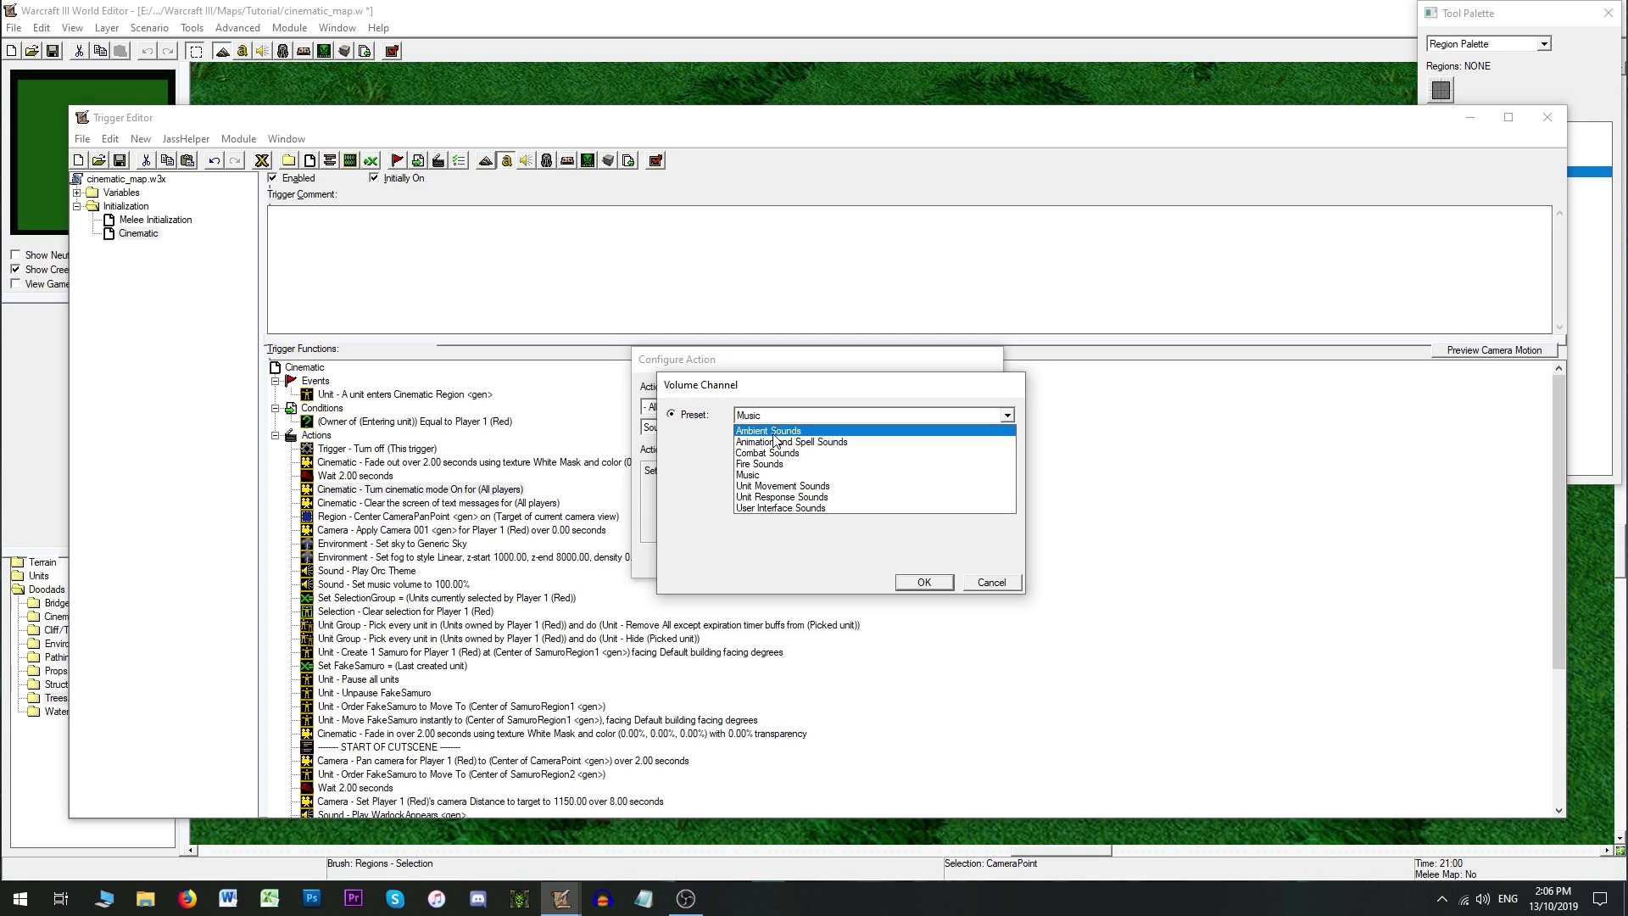
{"action": "left_click", "coordinate": [771, 441]}
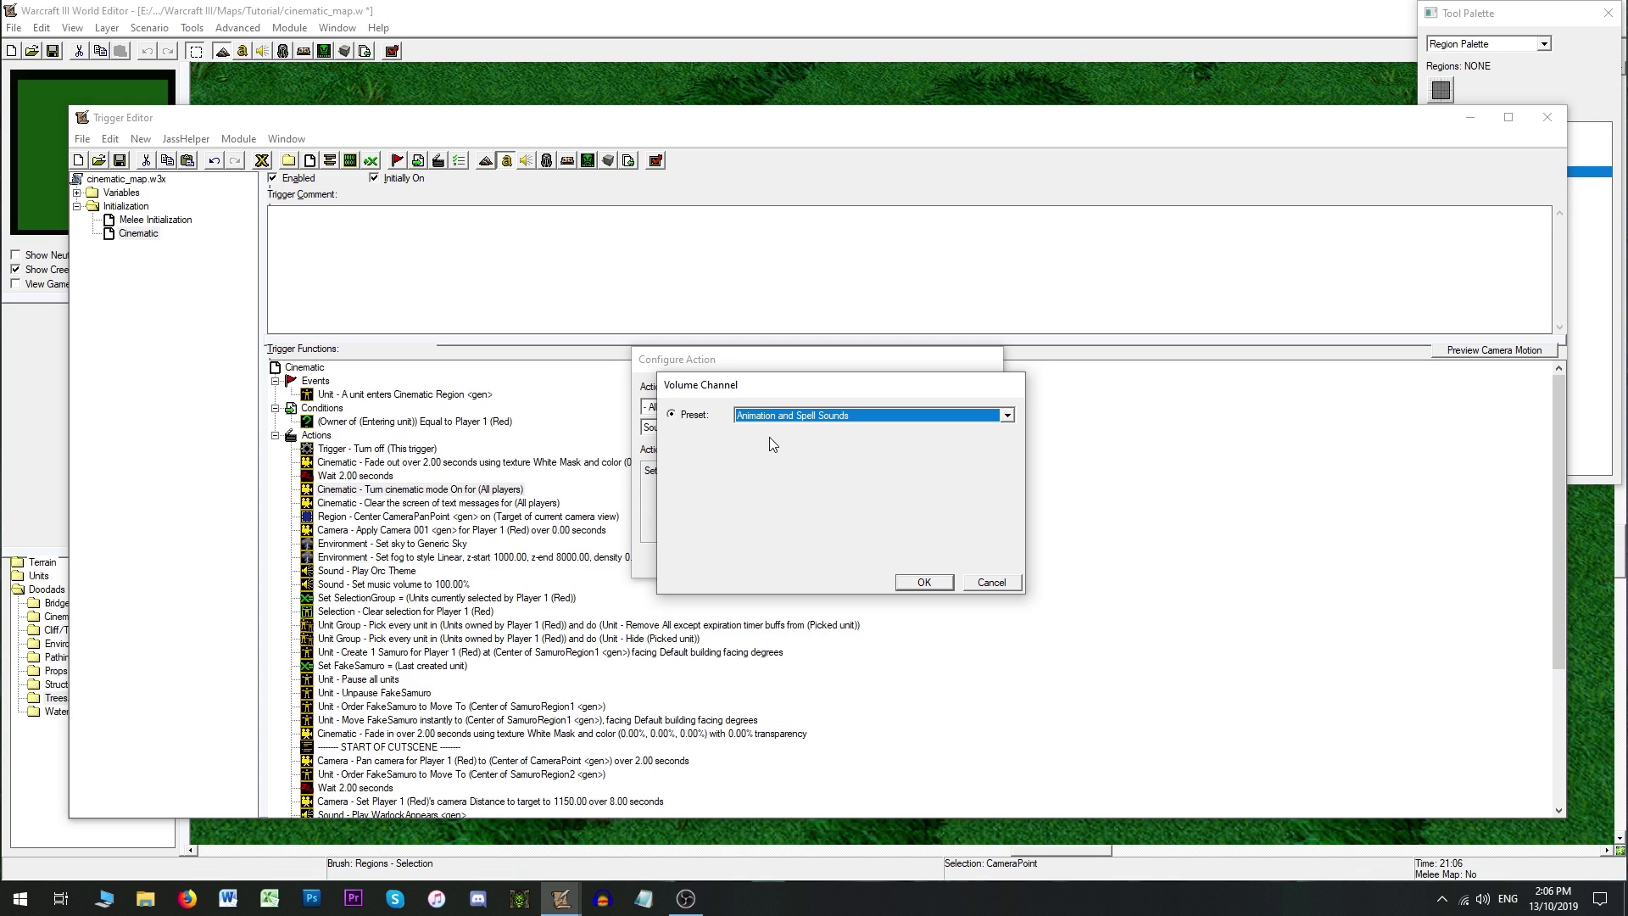
{"action": "left_click", "coordinate": [907, 583]}
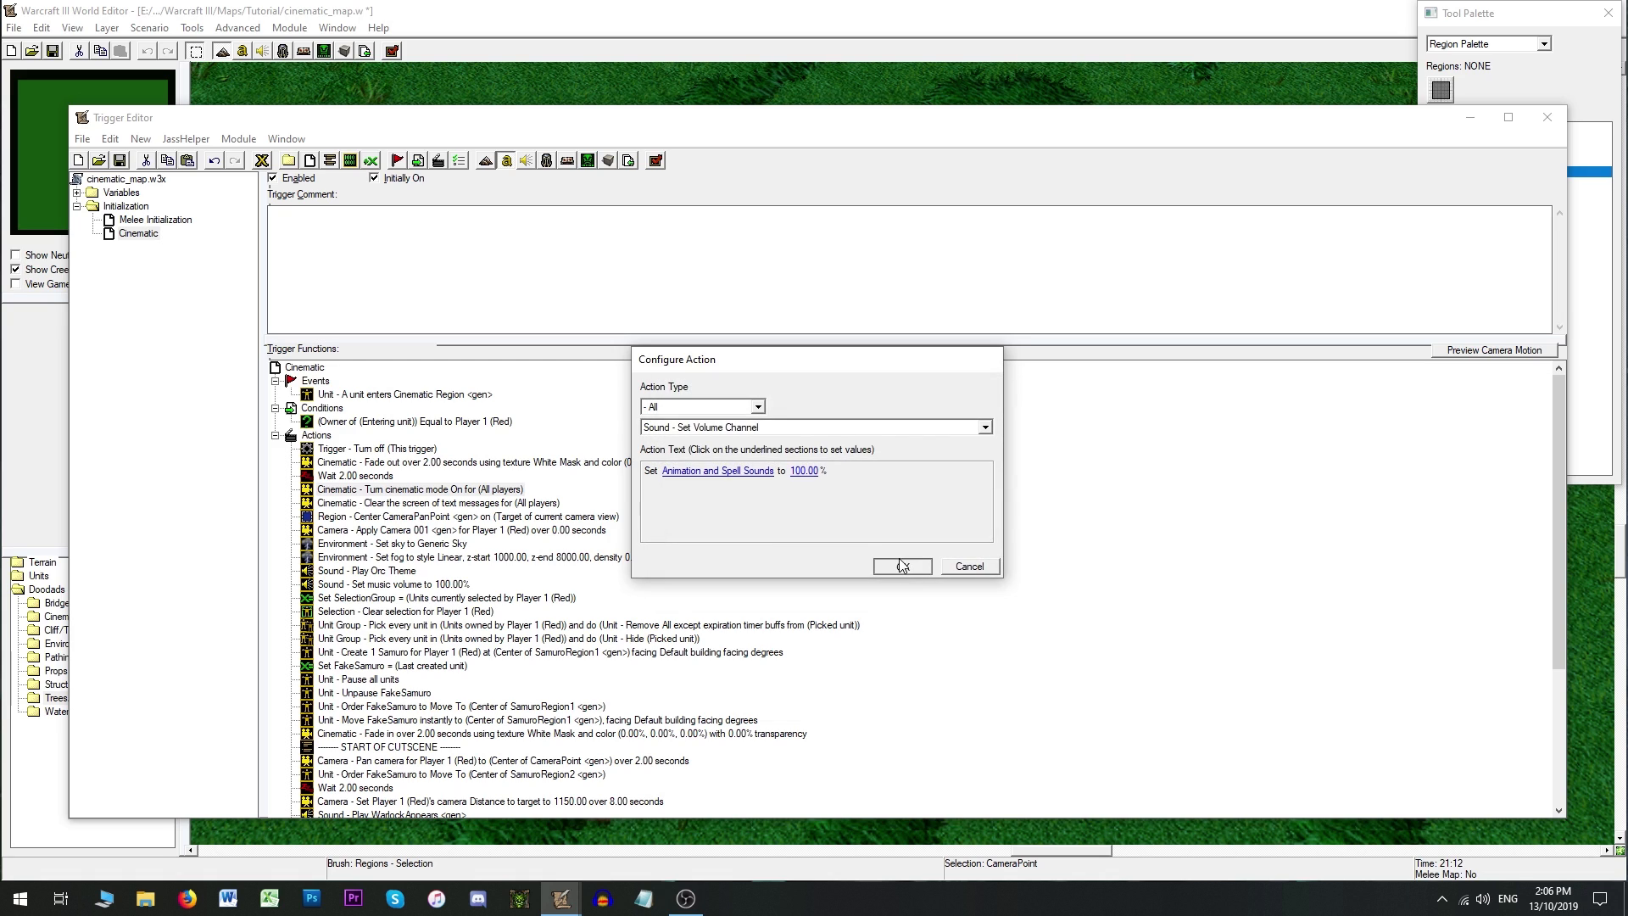
{"action": "left_click", "coordinate": [903, 563]}
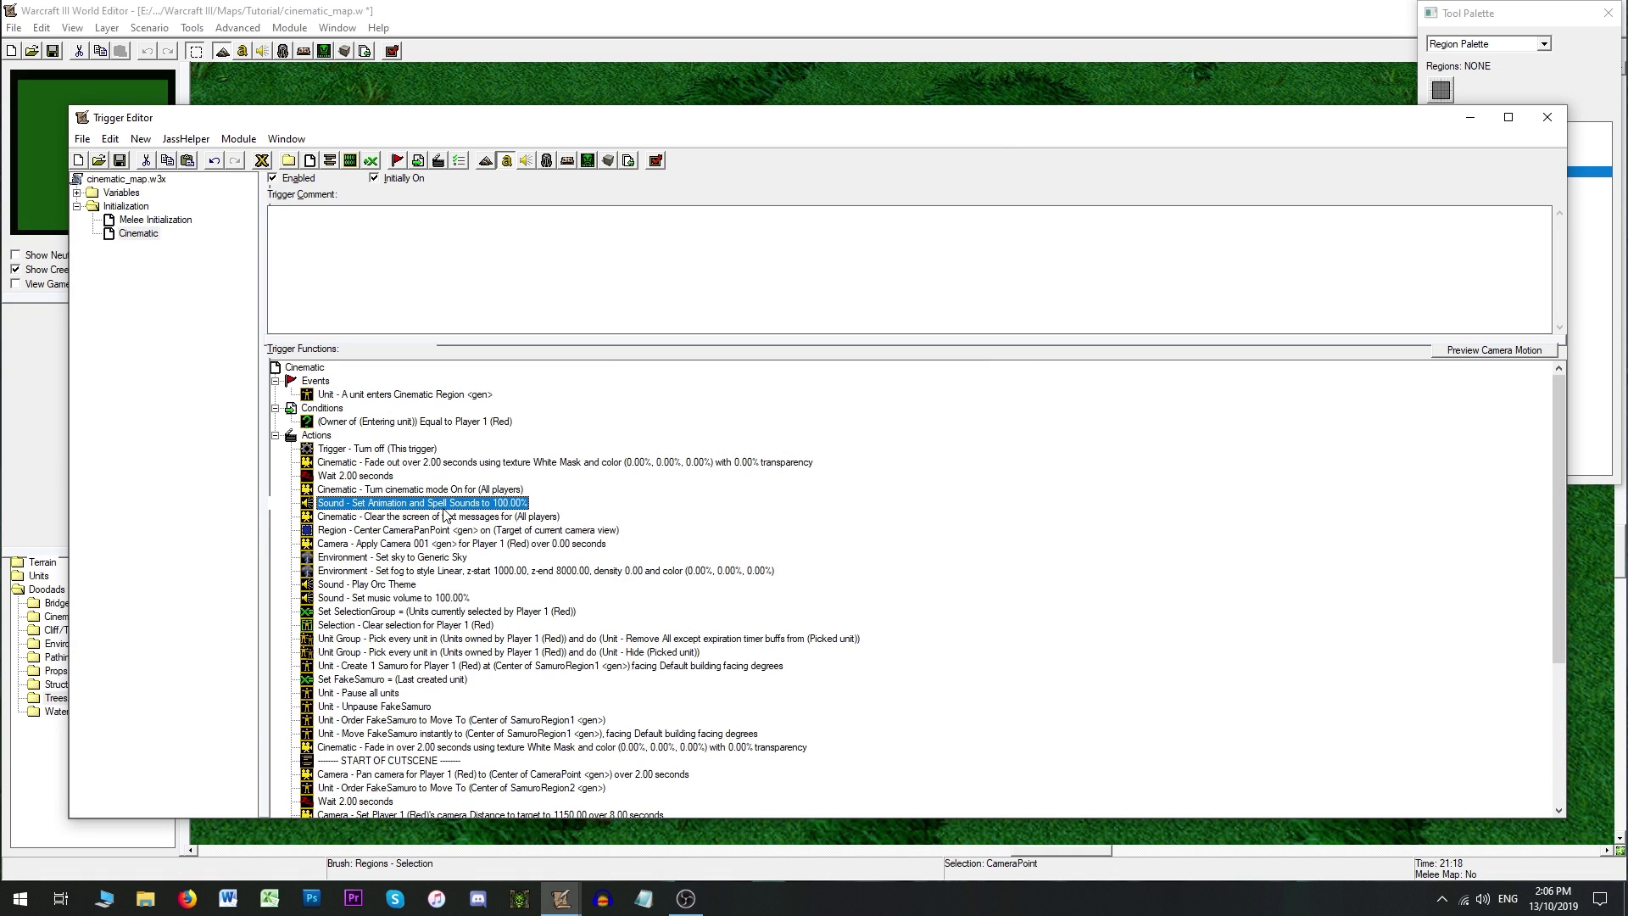
Step: Duplicate the Animation and Spell Sounds volume action and change the copy's channel to Combat Sounds
{"action": "key", "text": "ctrl+v"}
{"action": "key", "text": "Return"}
{"action": "left_click", "coordinate": [721, 470]}
{"action": "key", "text": "Down"}
{"action": "key", "text": "Return"}
{"action": "key", "text": "Return"}
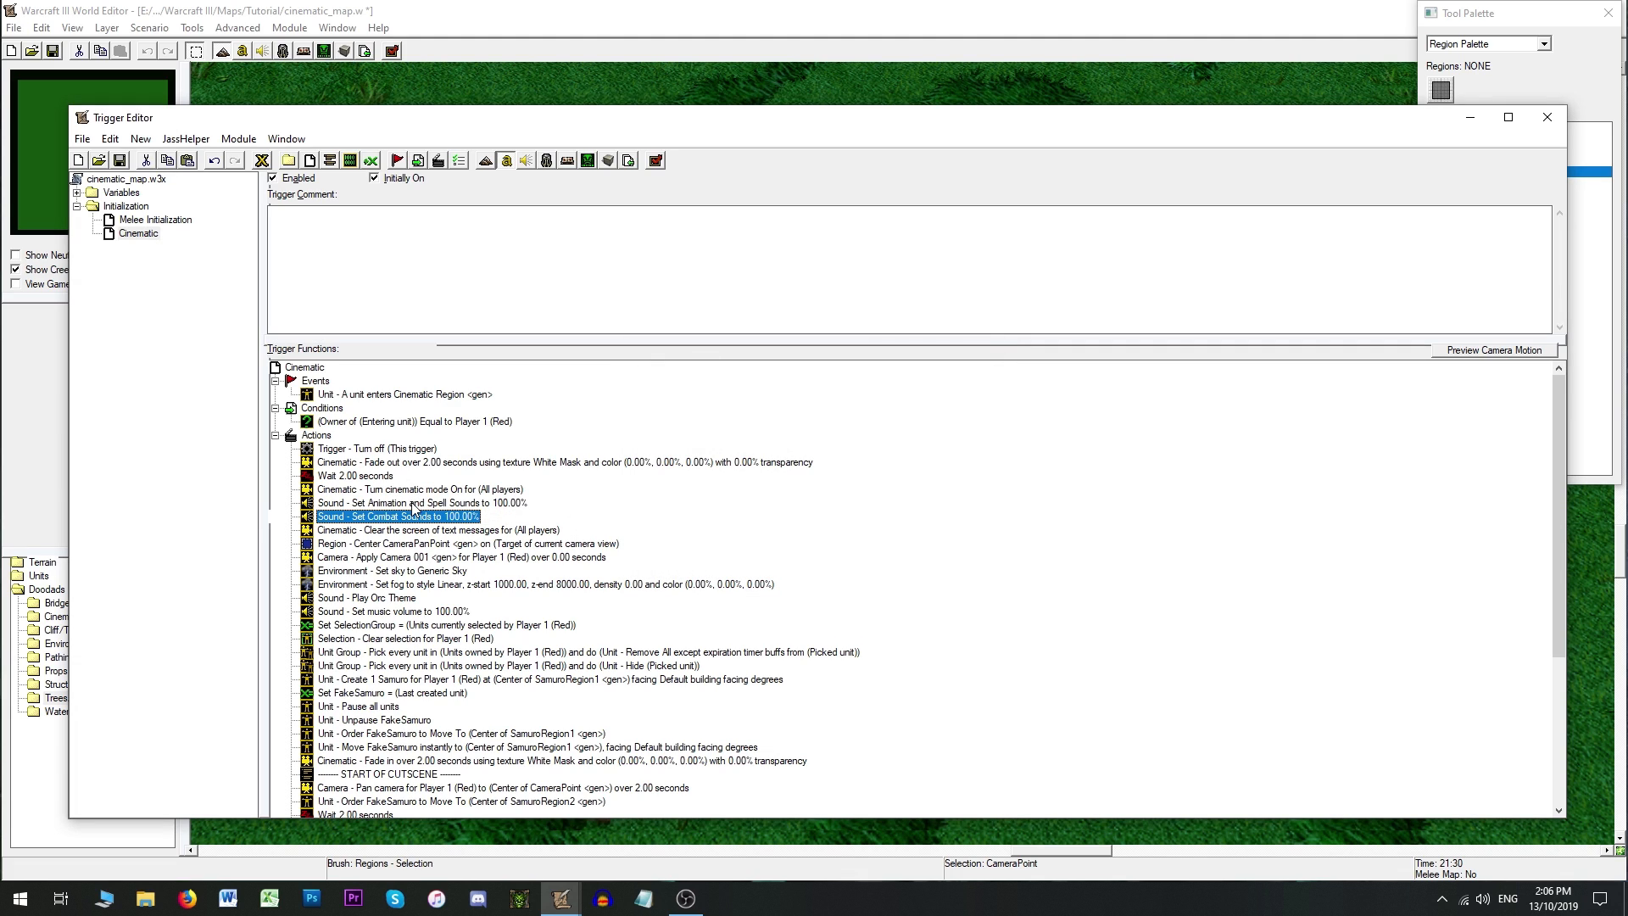
Step: Move the Animation and Spell Sounds and Combat Sounds volume actions to just below Environment - Set fog
{"action": "left_click", "coordinate": [413, 503], "text": "shift"}
{"action": "key", "text": "ctrl+x"}
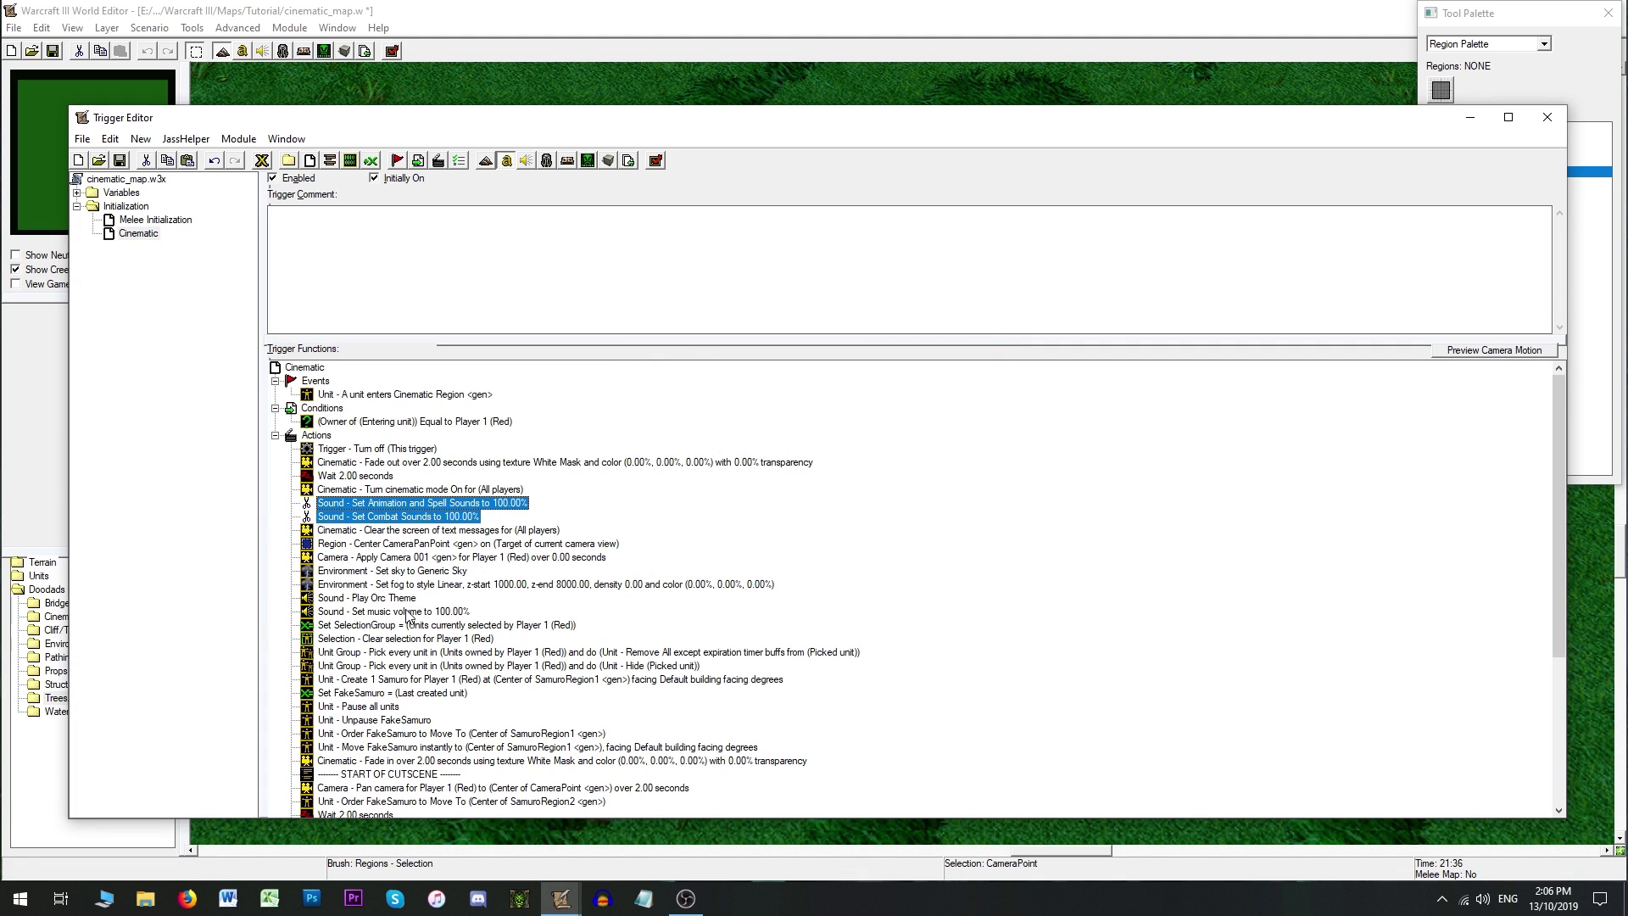
{"action": "left_click", "coordinate": [412, 585]}
{"action": "key", "text": "ctrl+v"}
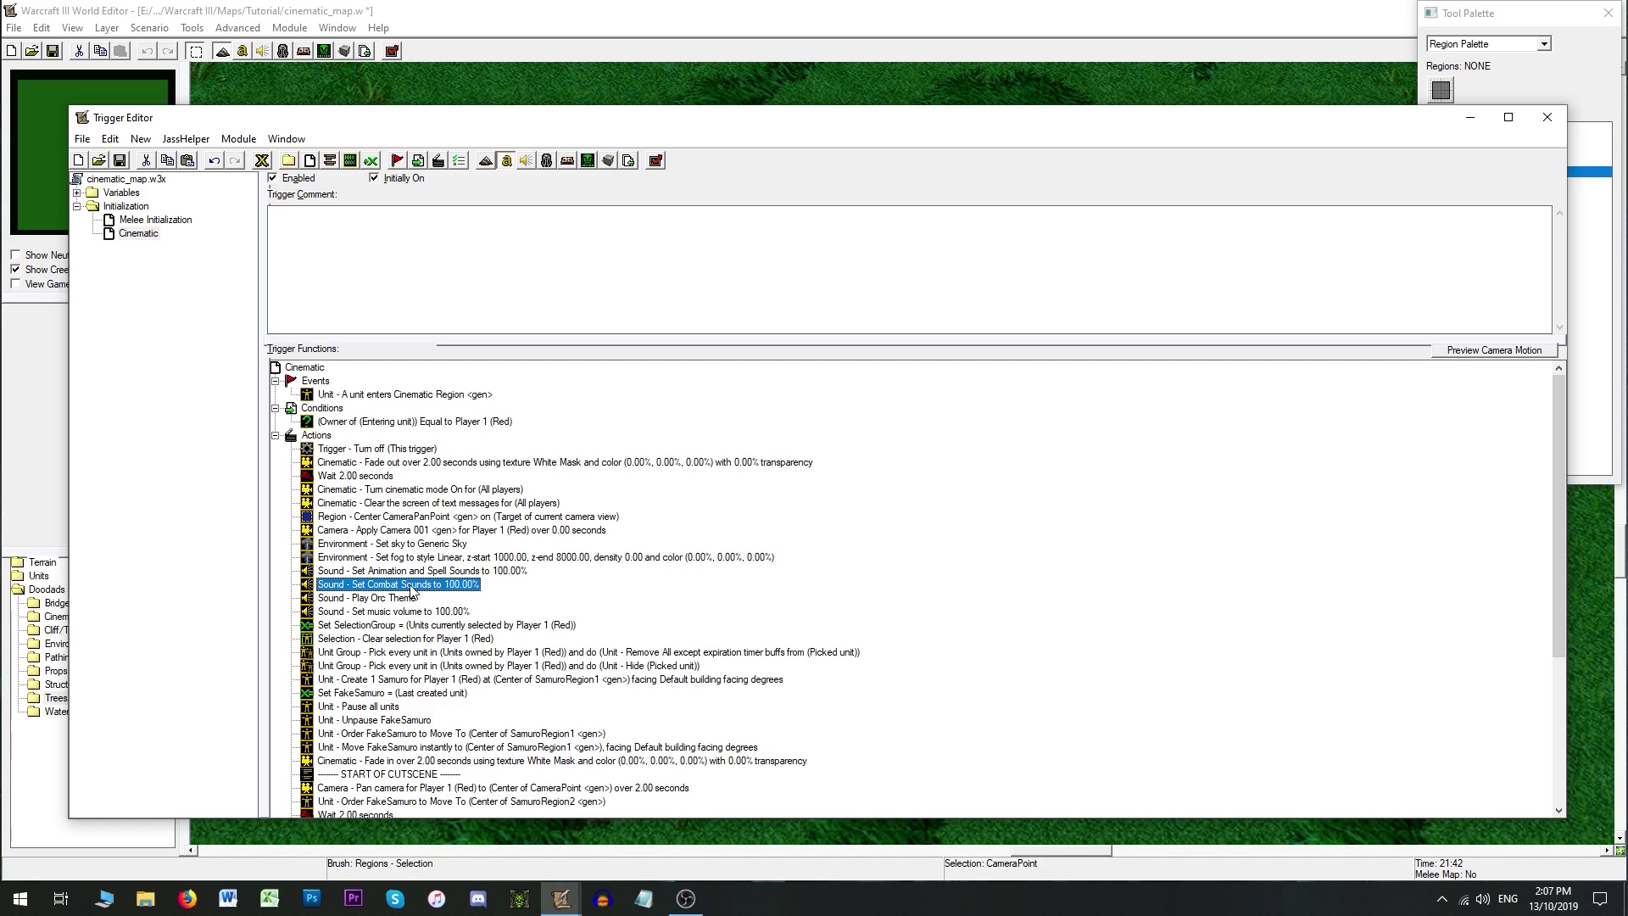
Step: Look at the settings of the Environment - Set Fog action and the Animation and Spell Sounds volume action
{"action": "scroll", "coordinate": [413, 590], "scroll_direction": "down", "scroll_amount": 2}
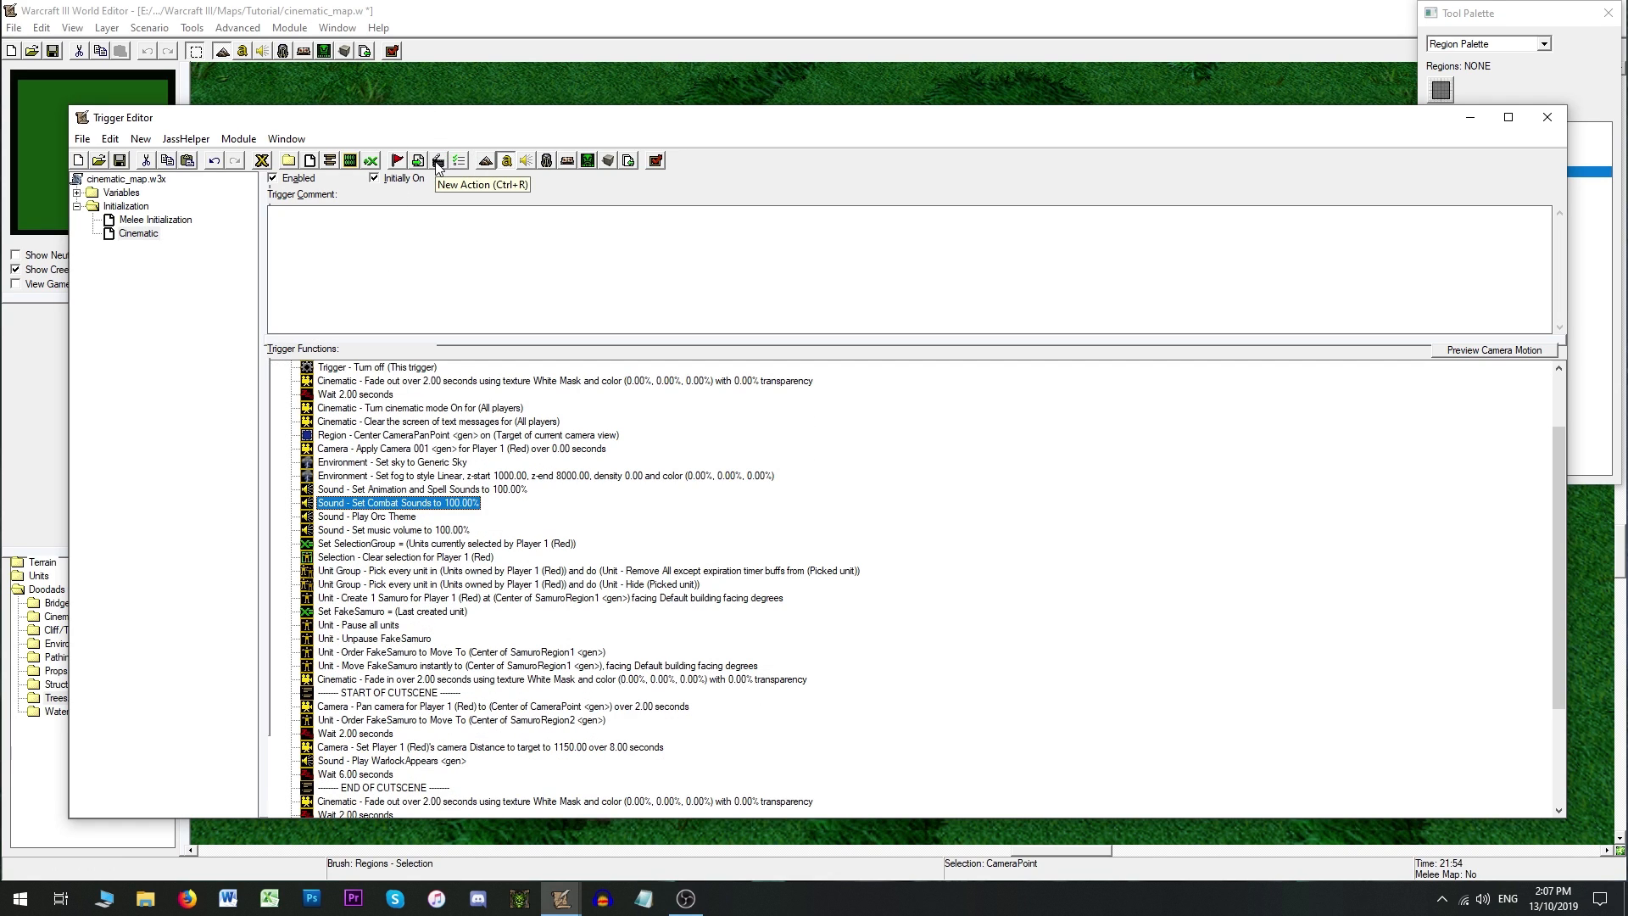
{"action": "double_click", "coordinate": [434, 476]}
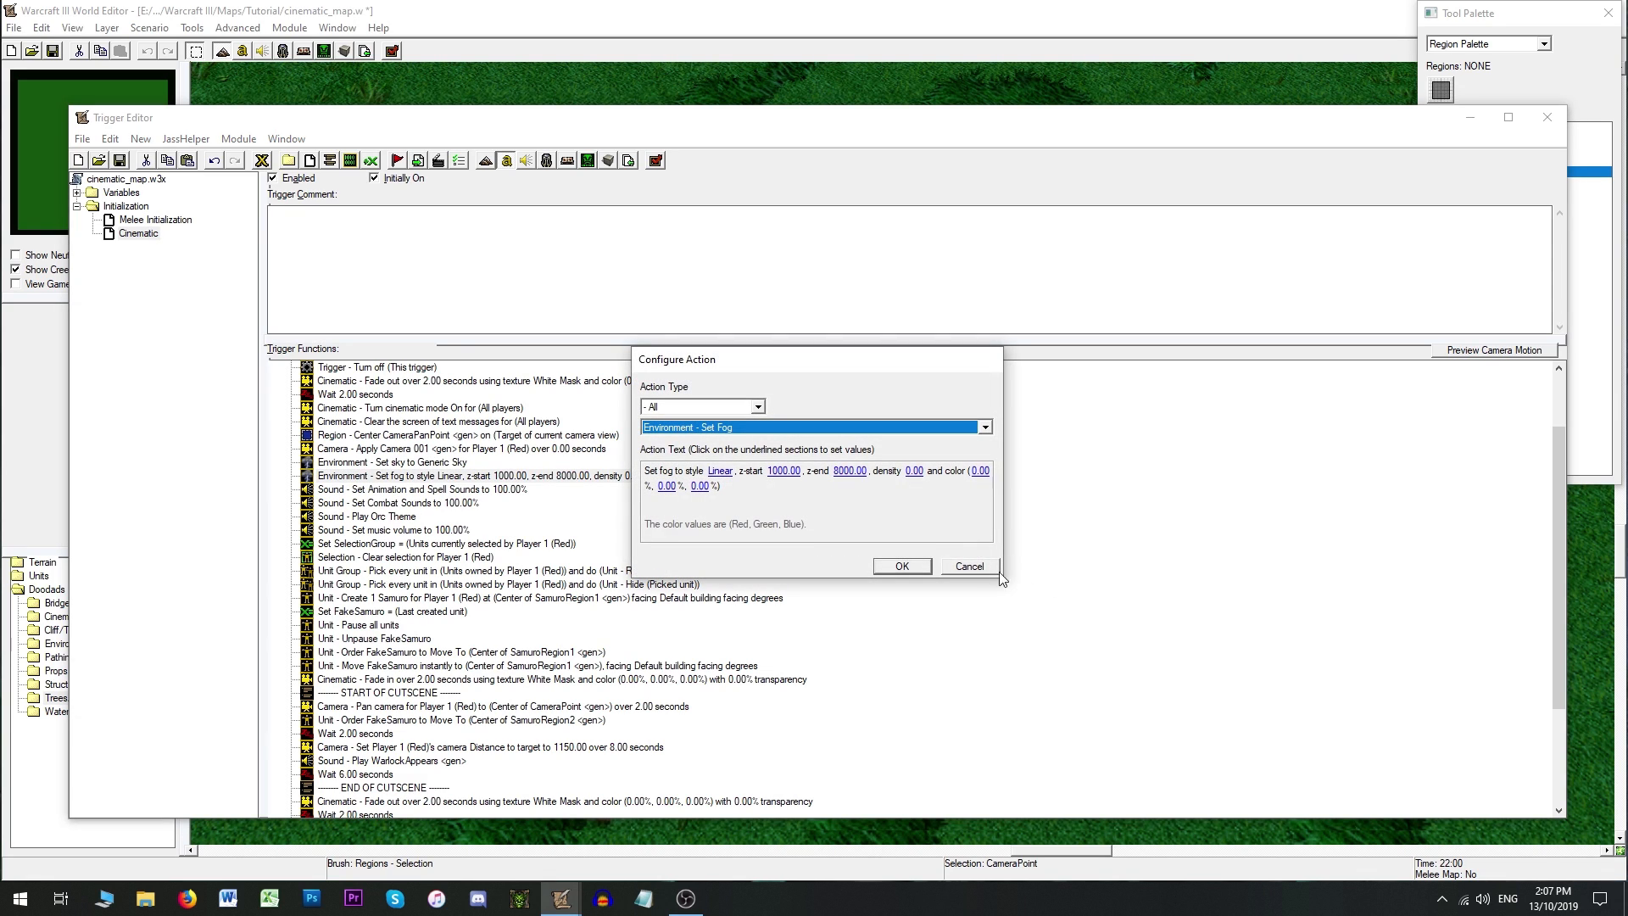
{"action": "left_click", "coordinate": [969, 566]}
{"action": "double_click", "coordinate": [462, 490]}
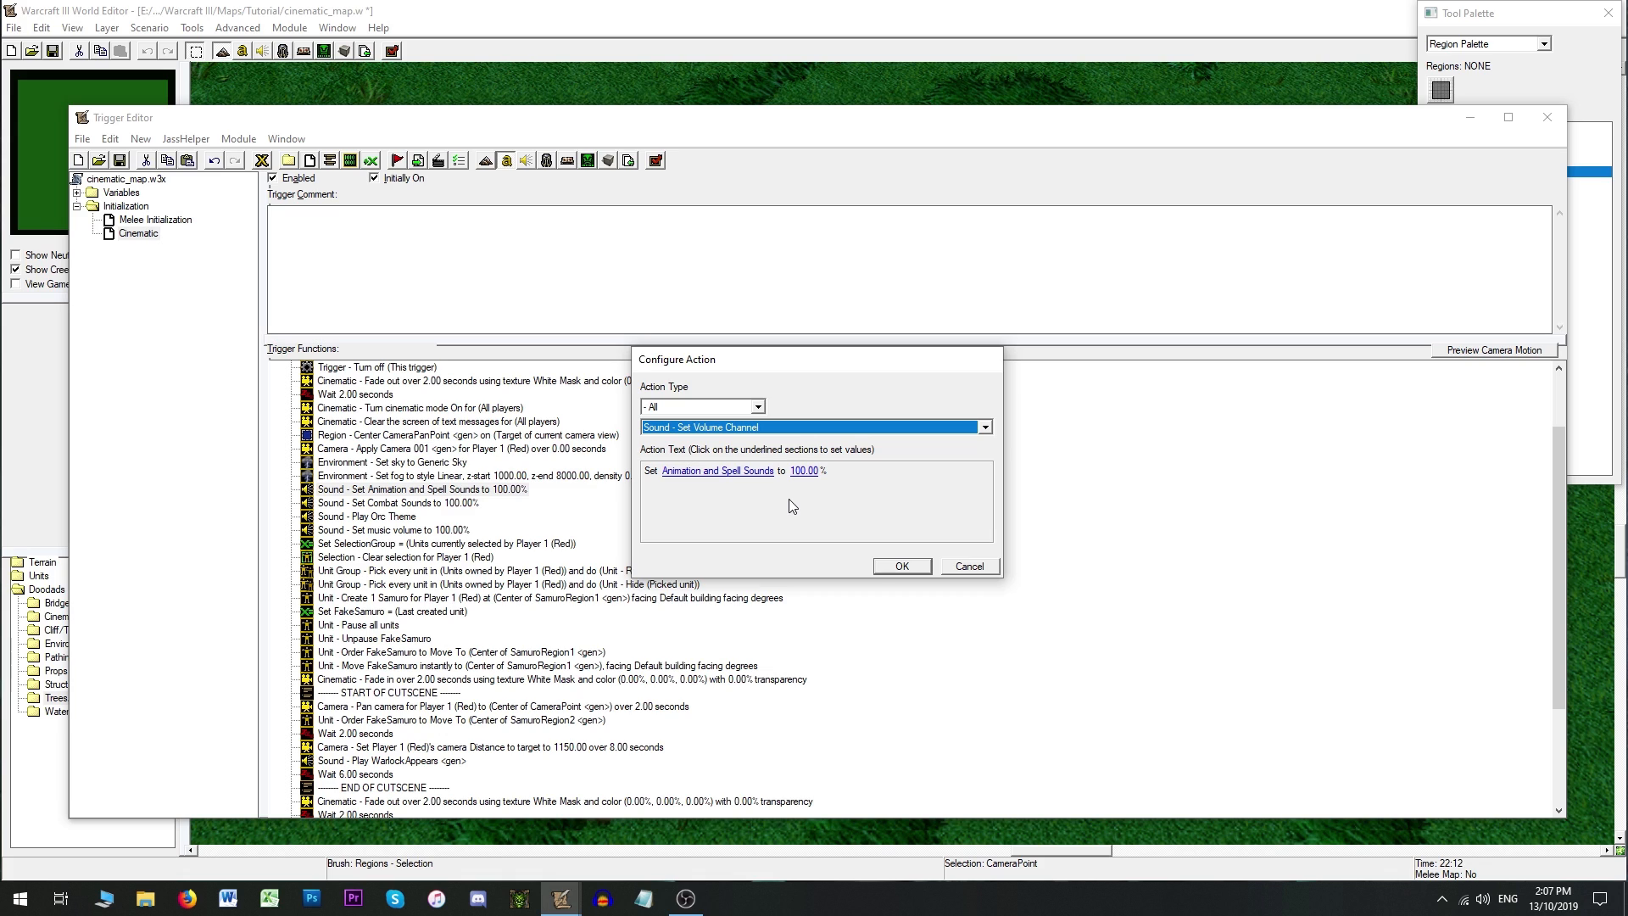
{"action": "left_click", "coordinate": [969, 565]}
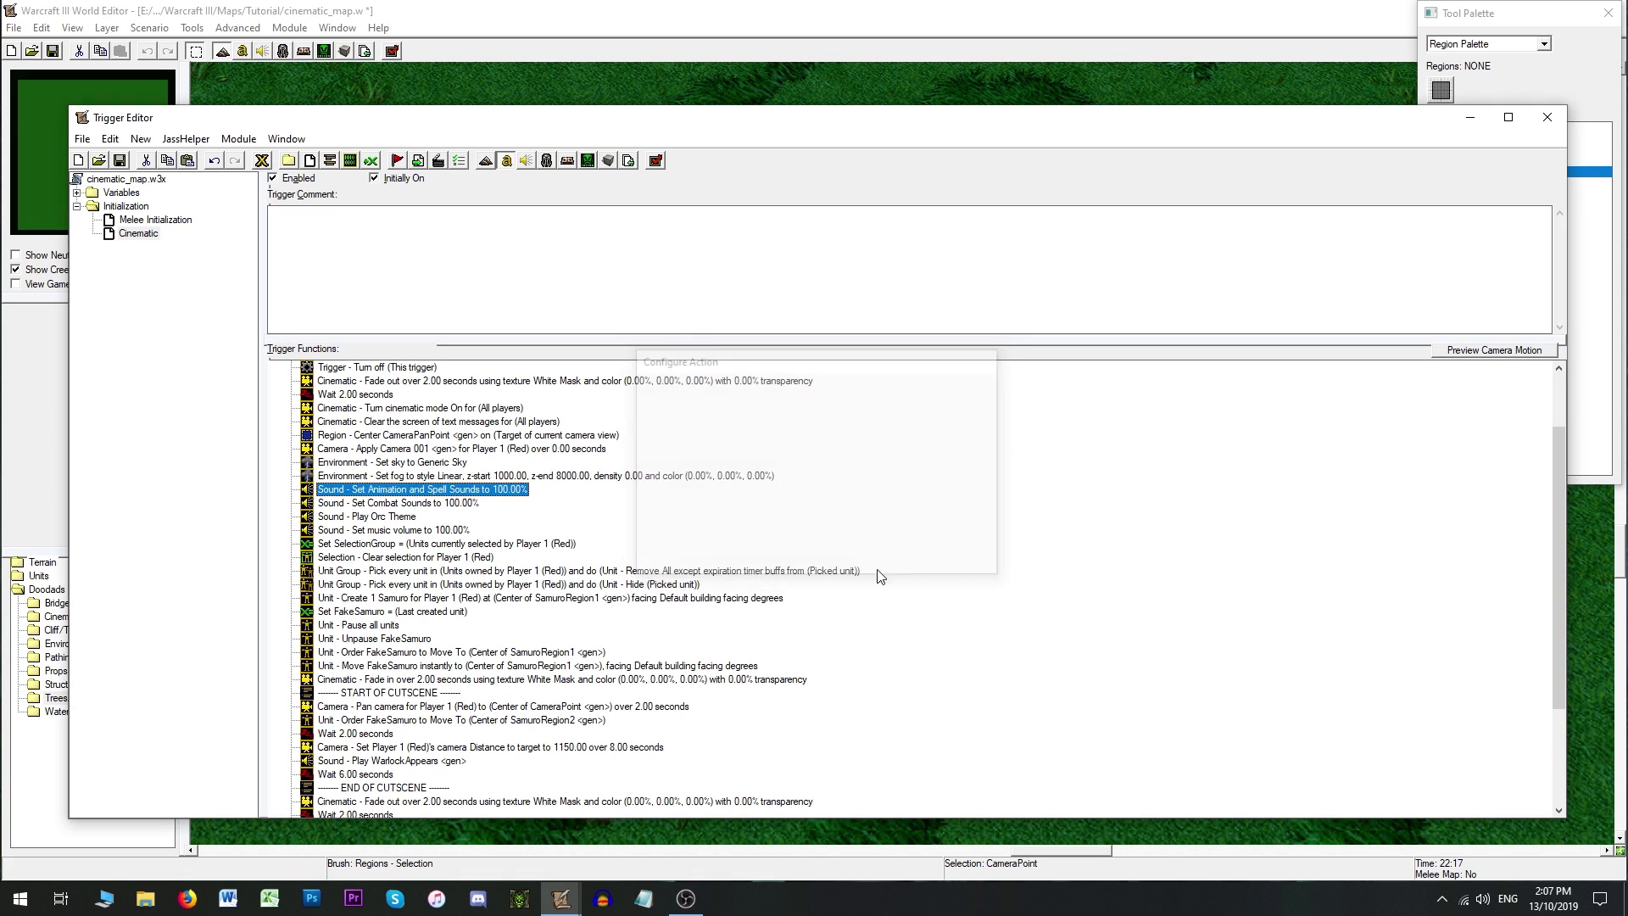
Step: Add a Sound - Reset All Volume Channels action below Cinematic - Turn cinematic mode Off, near the end of the trigger
{"action": "scroll", "coordinate": [552, 590], "scroll_direction": "down", "scroll_amount": 4}
{"action": "scroll", "coordinate": [513, 583], "scroll_direction": "up", "scroll_amount": 3}
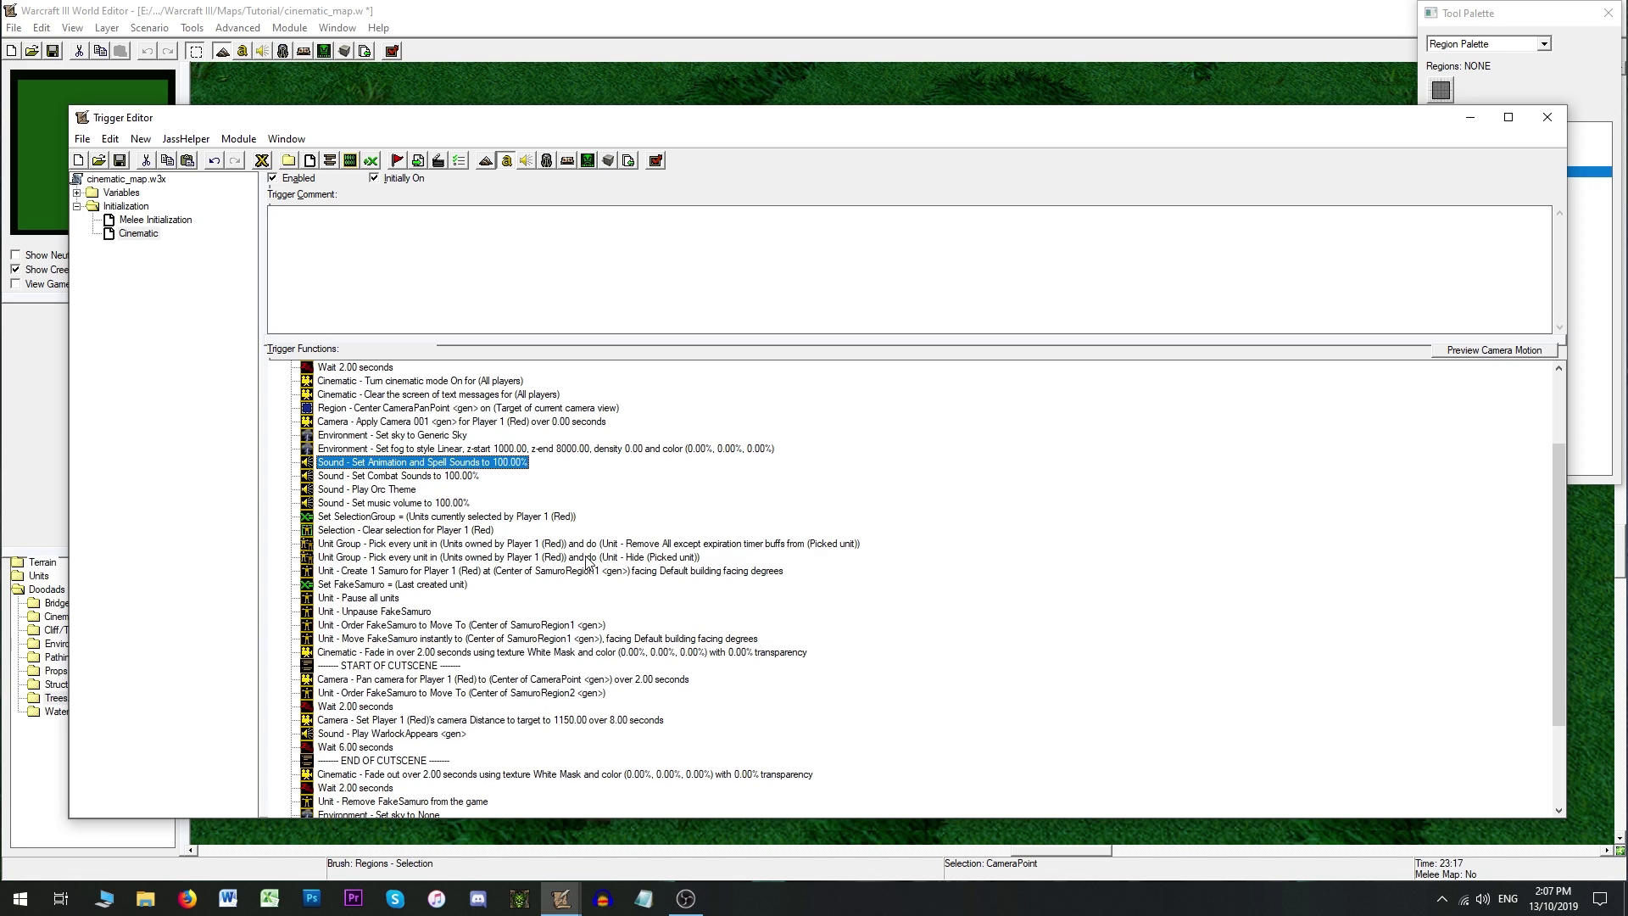
{"action": "scroll", "coordinate": [661, 591], "scroll_direction": "down", "scroll_amount": 3}
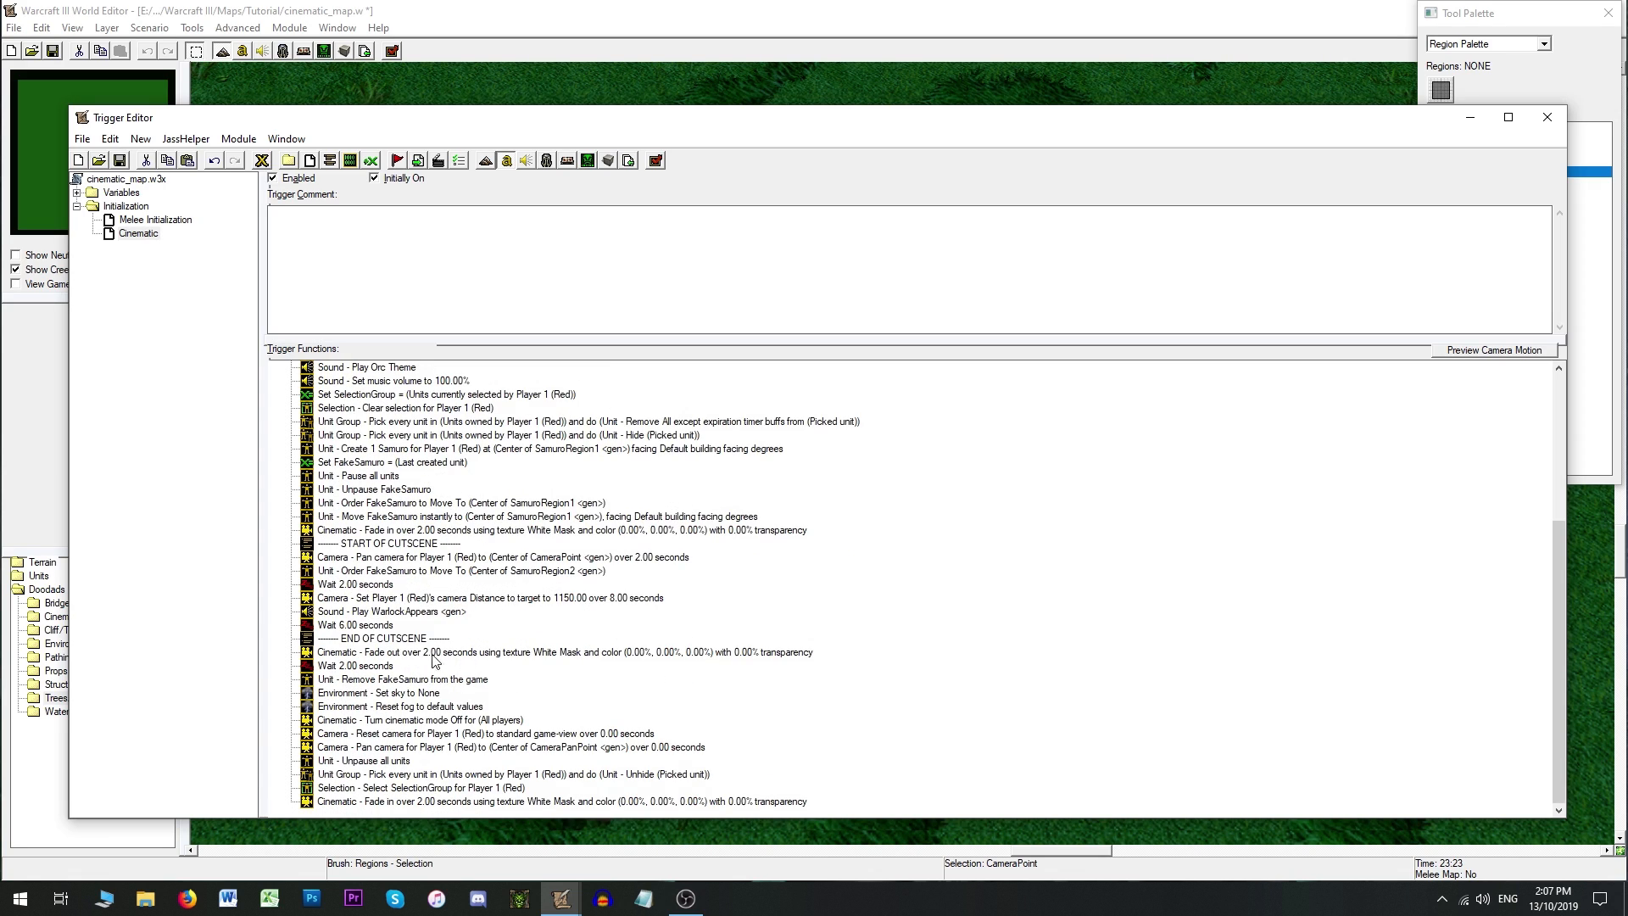
{"action": "left_click", "coordinate": [447, 720]}
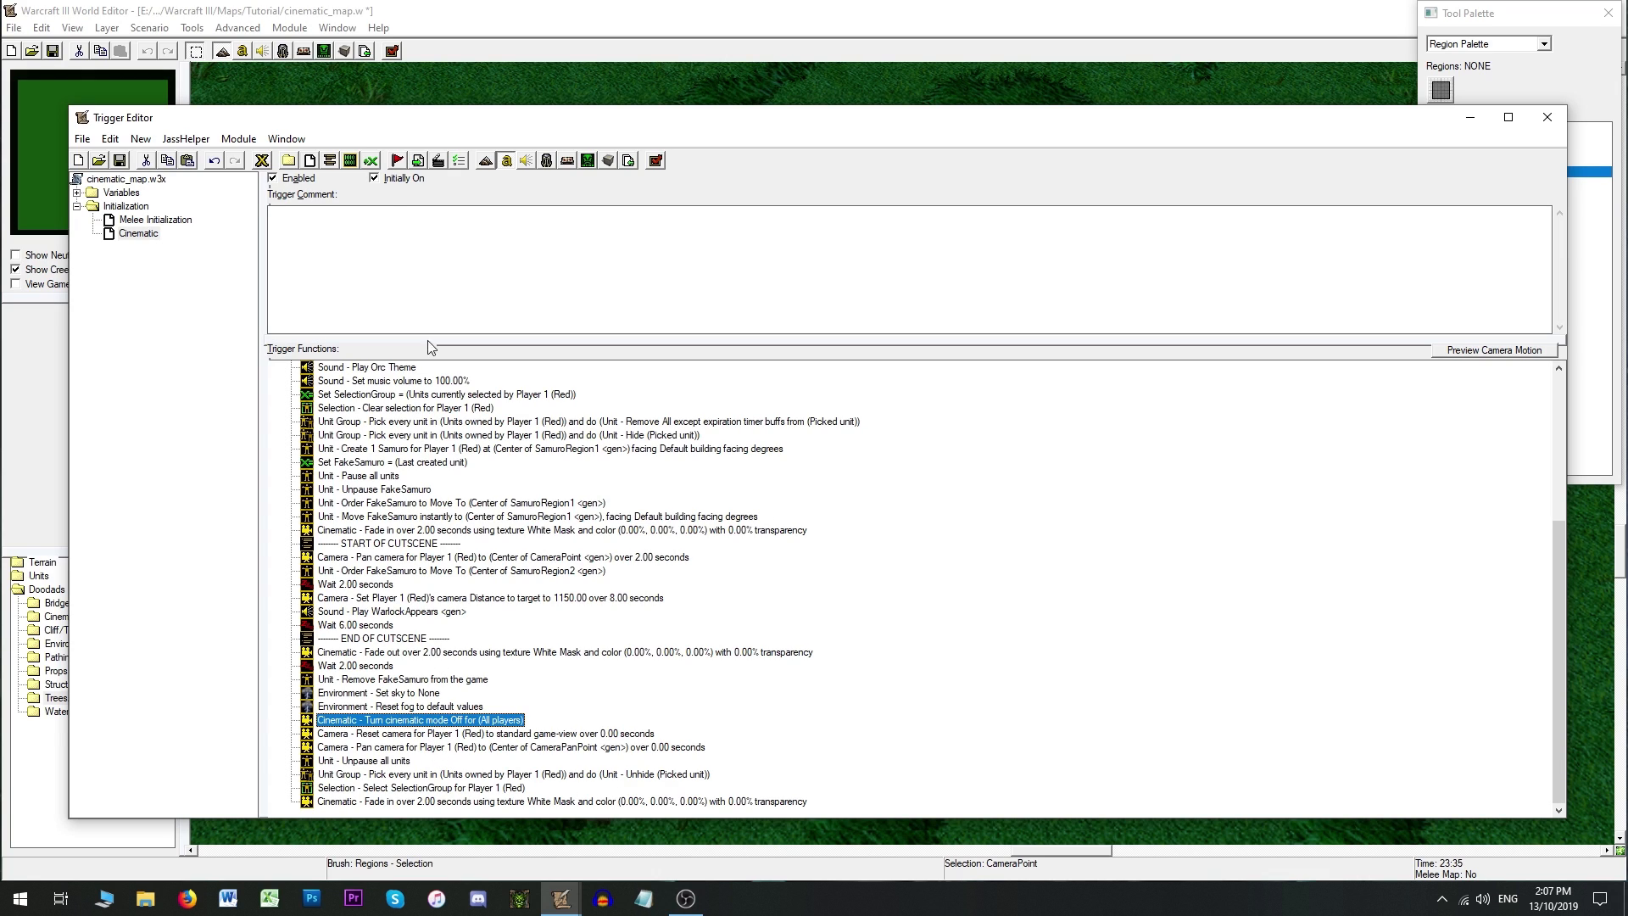
{"action": "left_click", "coordinate": [437, 161]}
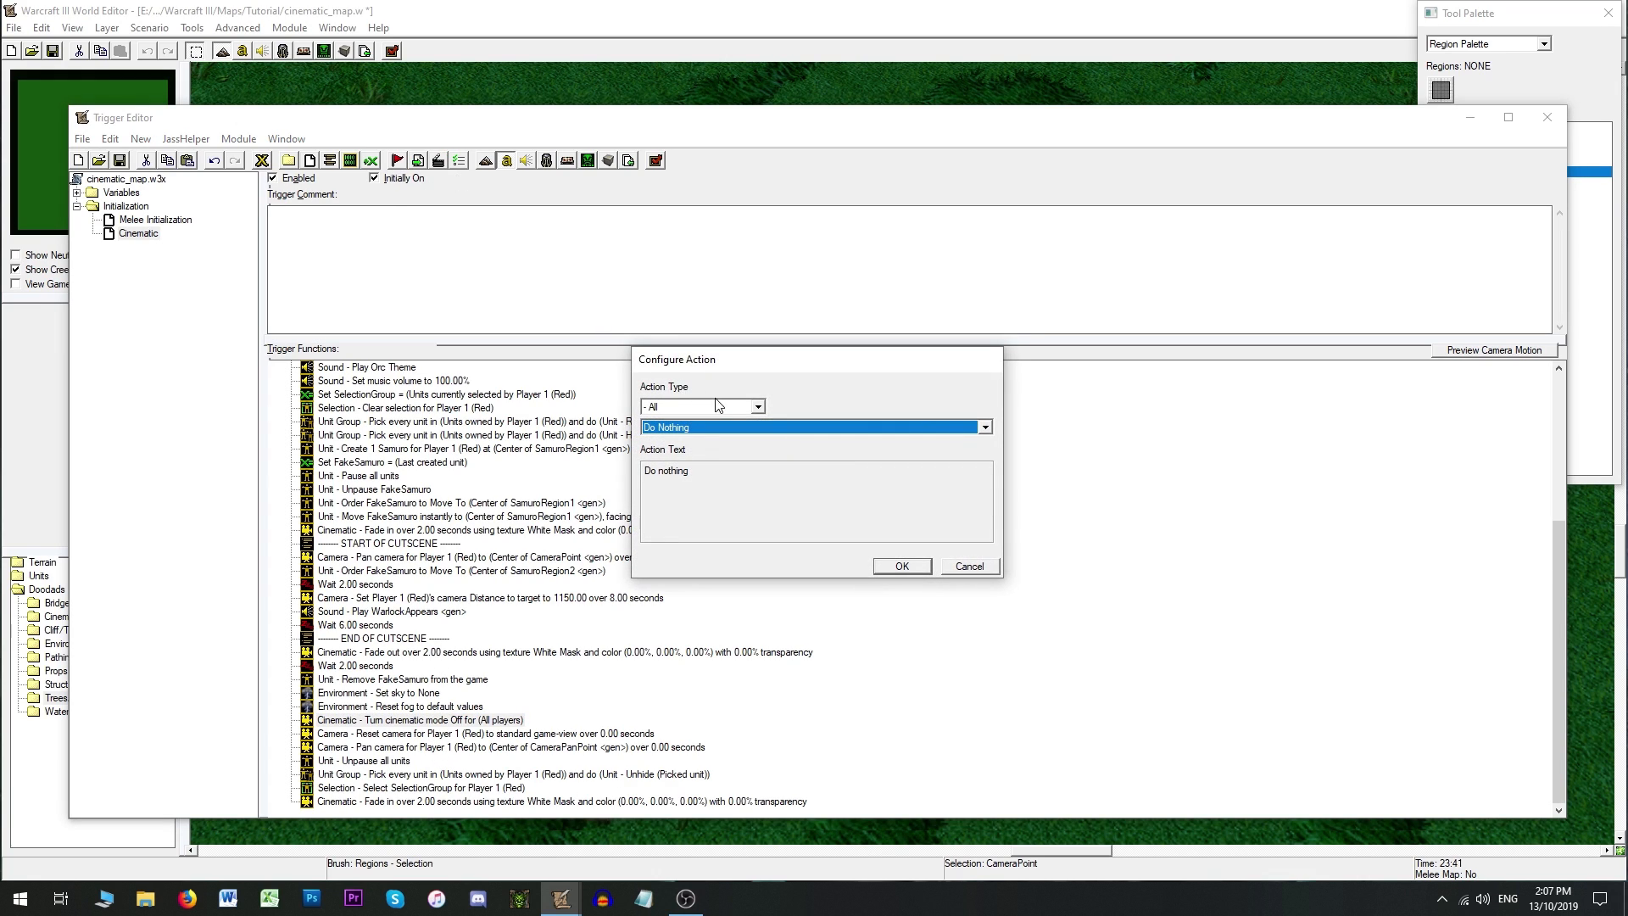
{"action": "key", "text": "s"}
{"action": "key", "text": "s"}
{"action": "key", "text": "s"}
{"action": "left_click", "coordinate": [720, 434]}
{"action": "scroll", "coordinate": [736, 619], "scroll_direction": "down", "scroll_amount": 1}
{"action": "scroll", "coordinate": [735, 623], "scroll_direction": "down", "scroll_amount": 4}
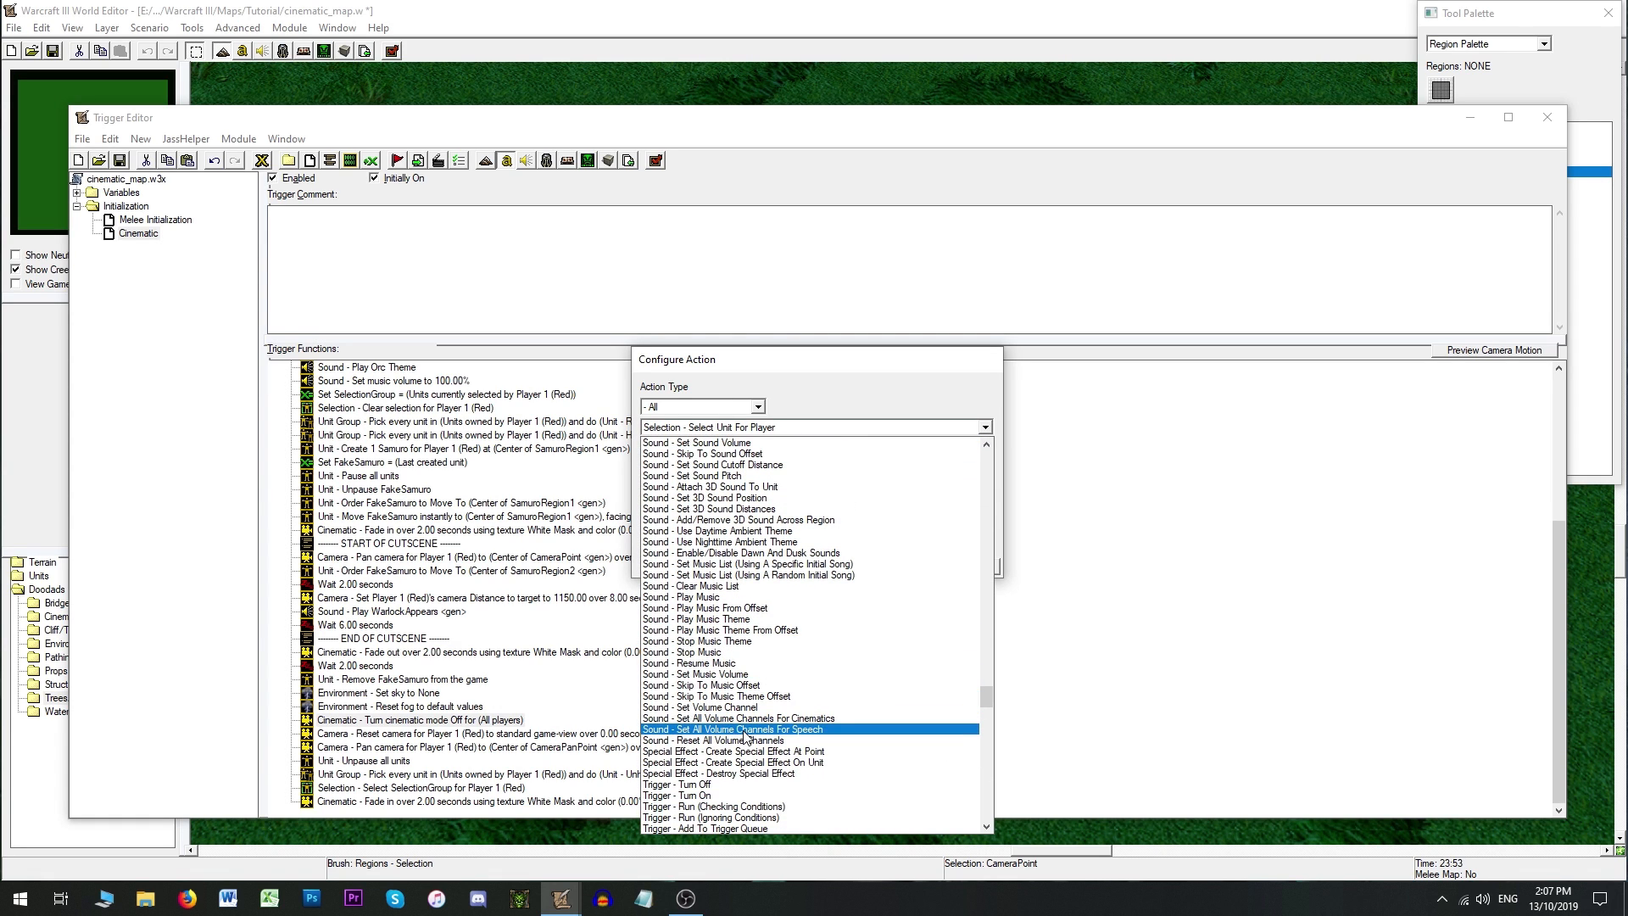
{"action": "left_click", "coordinate": [745, 740]}
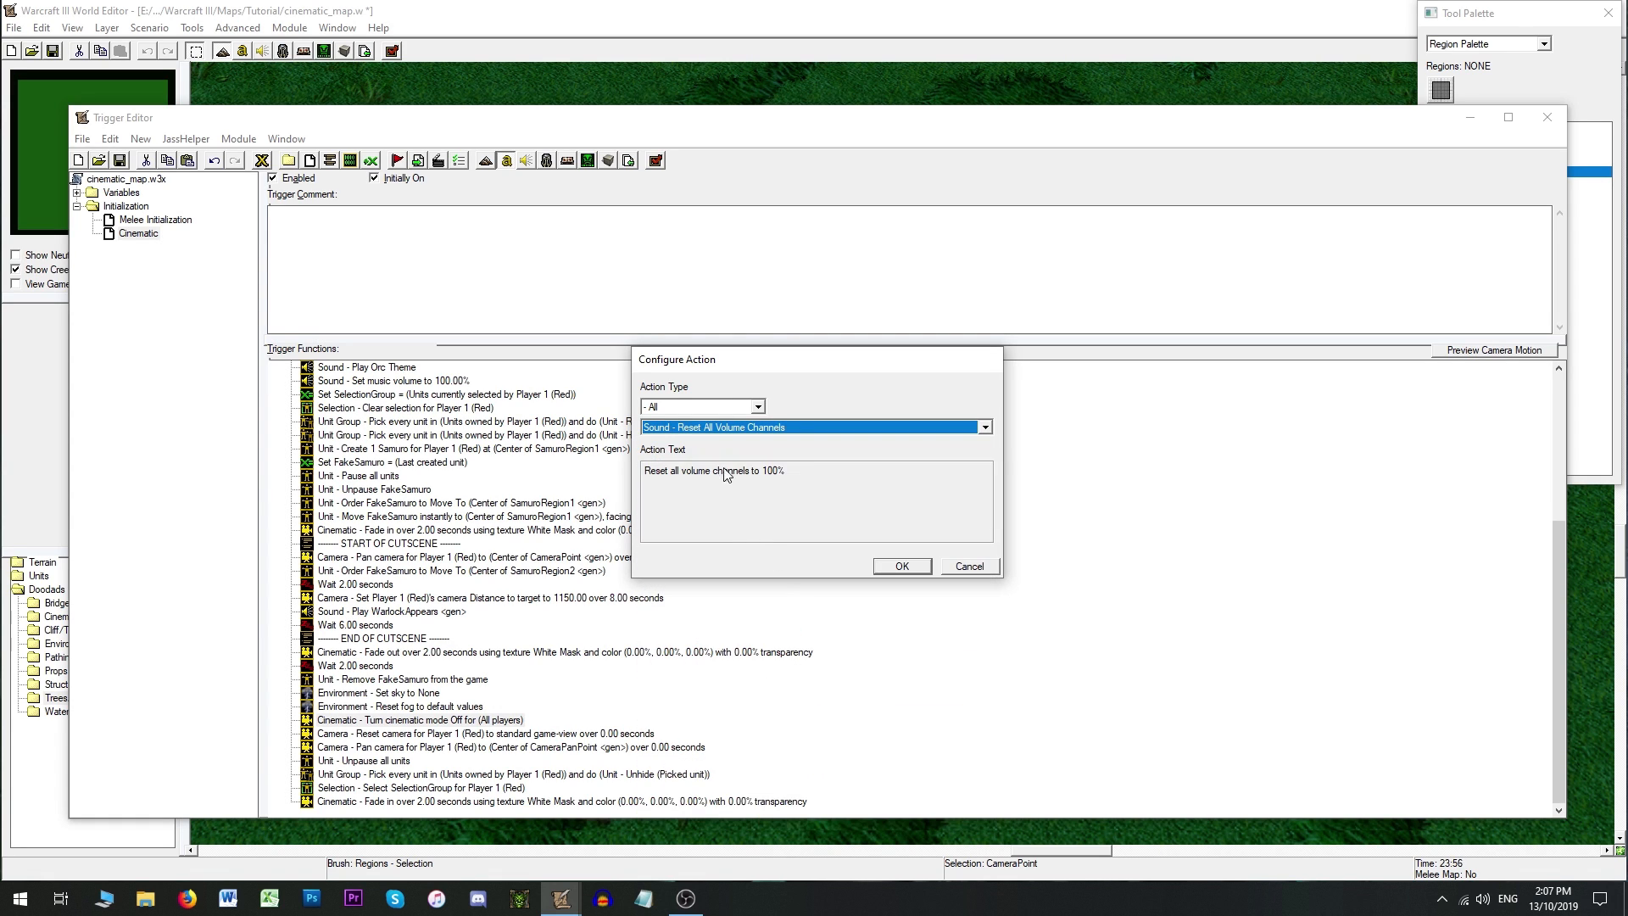
{"action": "left_click", "coordinate": [914, 566]}
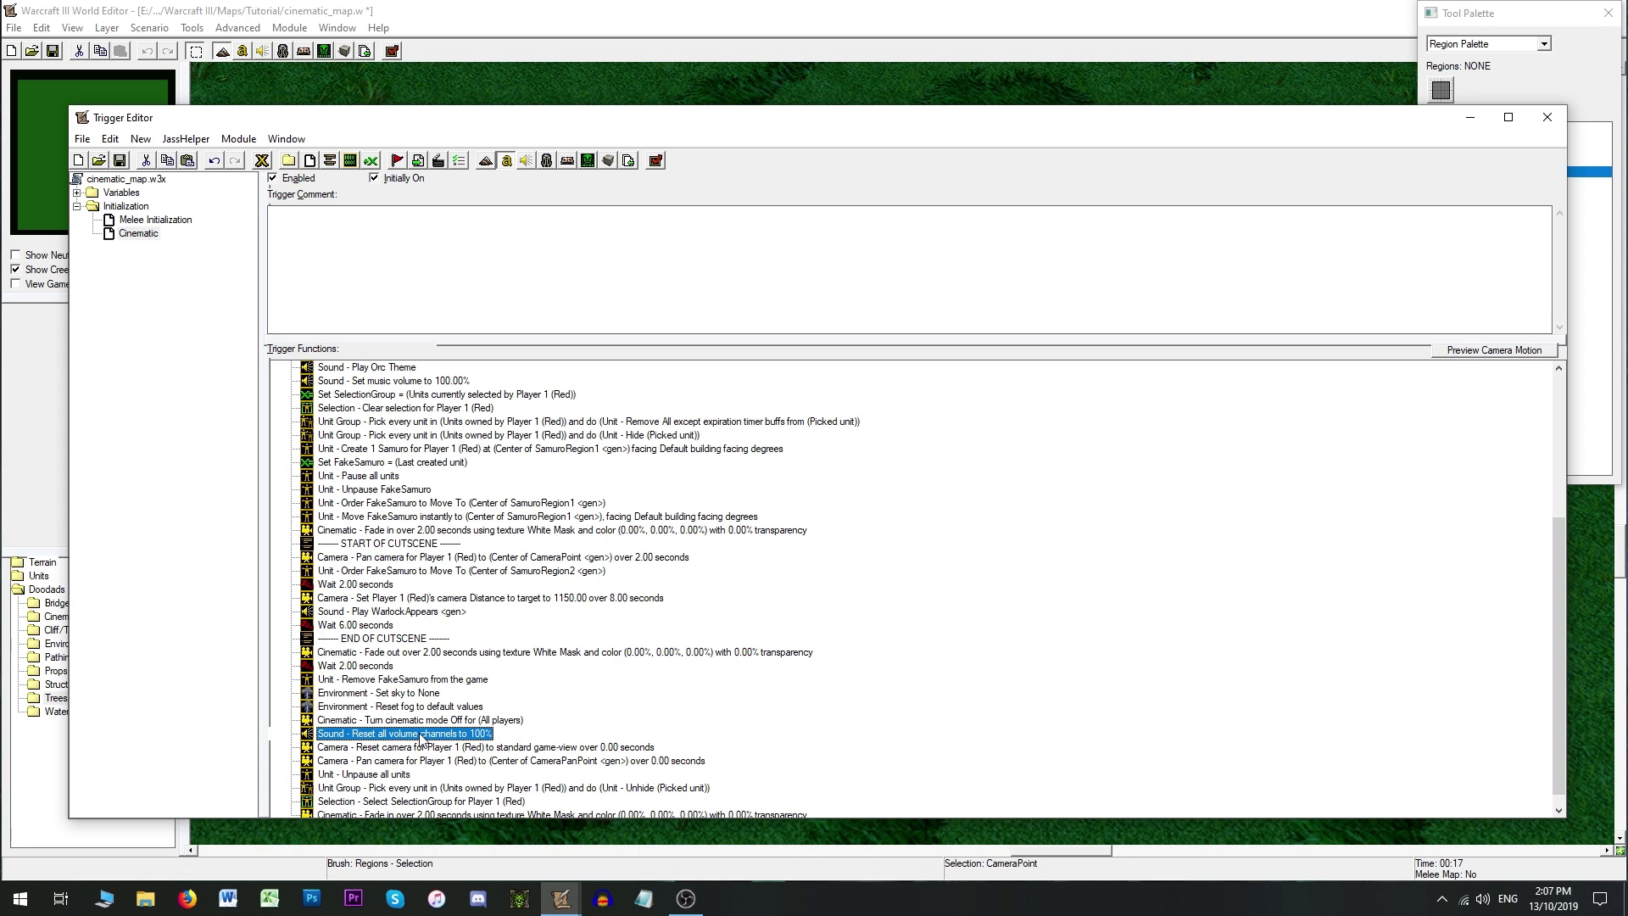
Step: Review the Animation and Spell Sounds and Combat Sounds volume actions, and the Reset all volume channels action after the cutscene
{"action": "scroll", "coordinate": [421, 738], "scroll_direction": "up", "scroll_amount": 6}
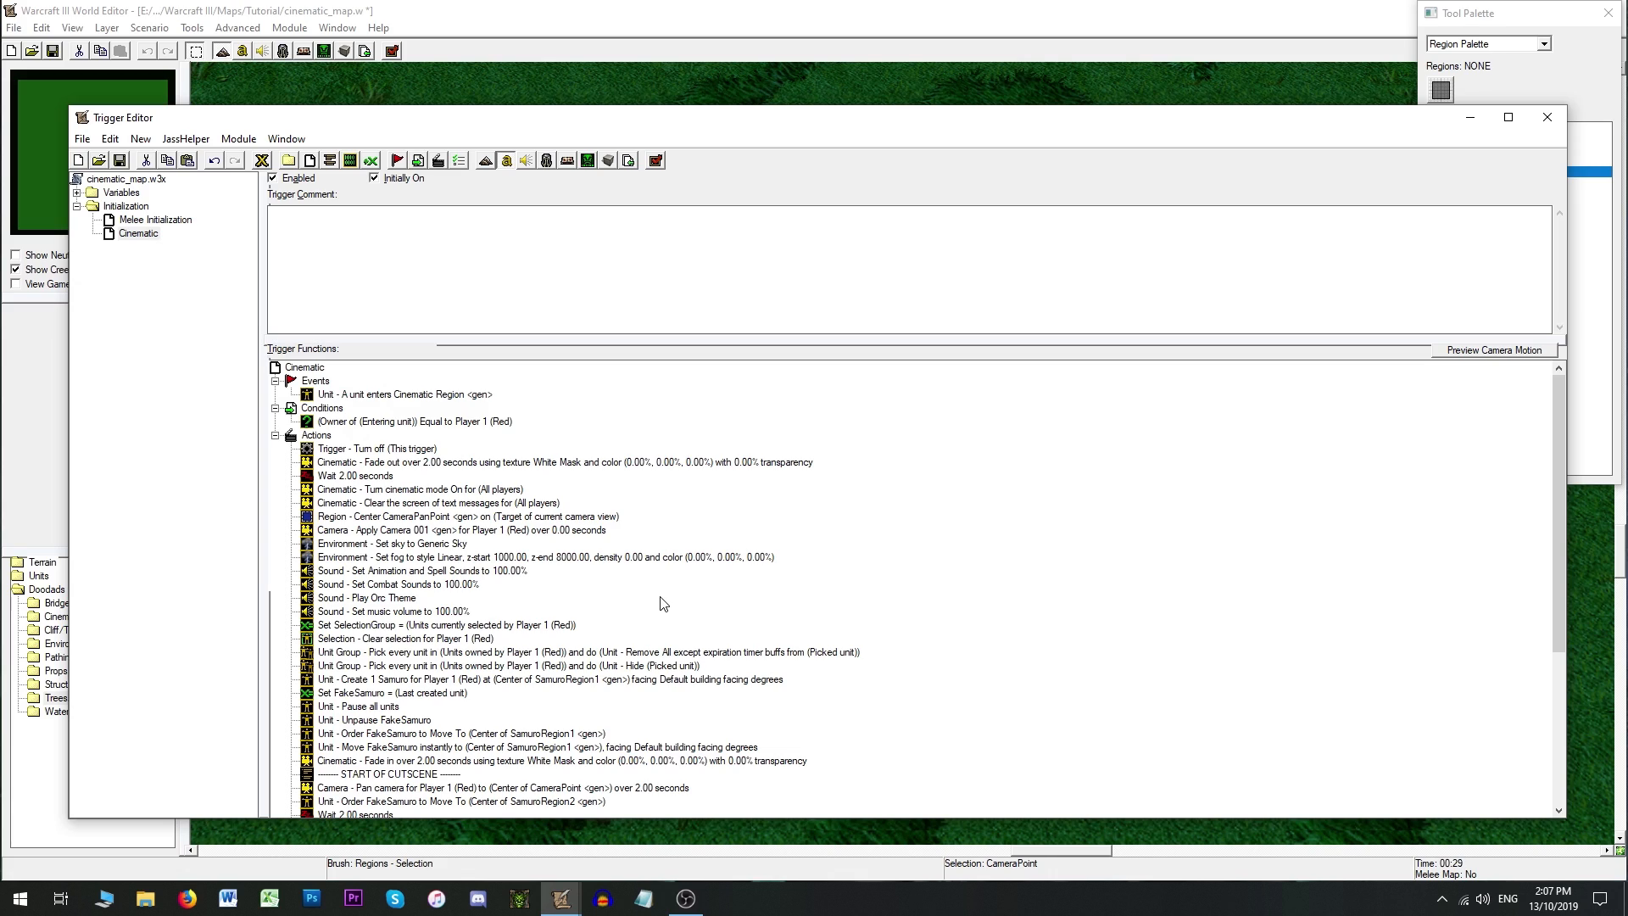
{"action": "left_click", "coordinate": [462, 571]}
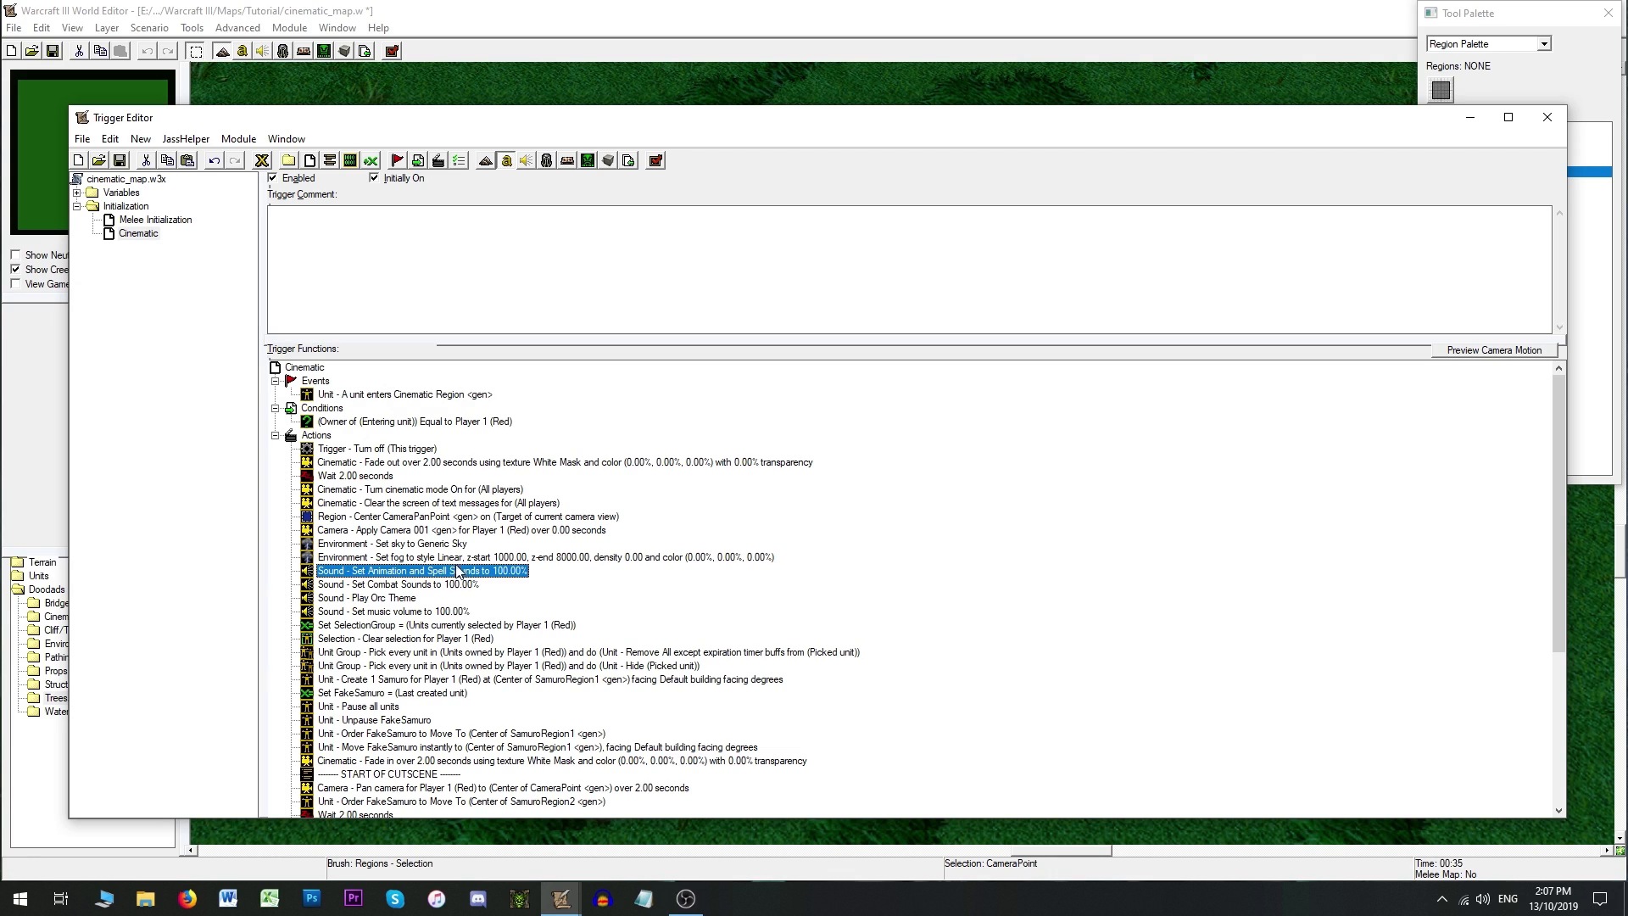
{"action": "left_click", "coordinate": [456, 585], "text": "shift"}
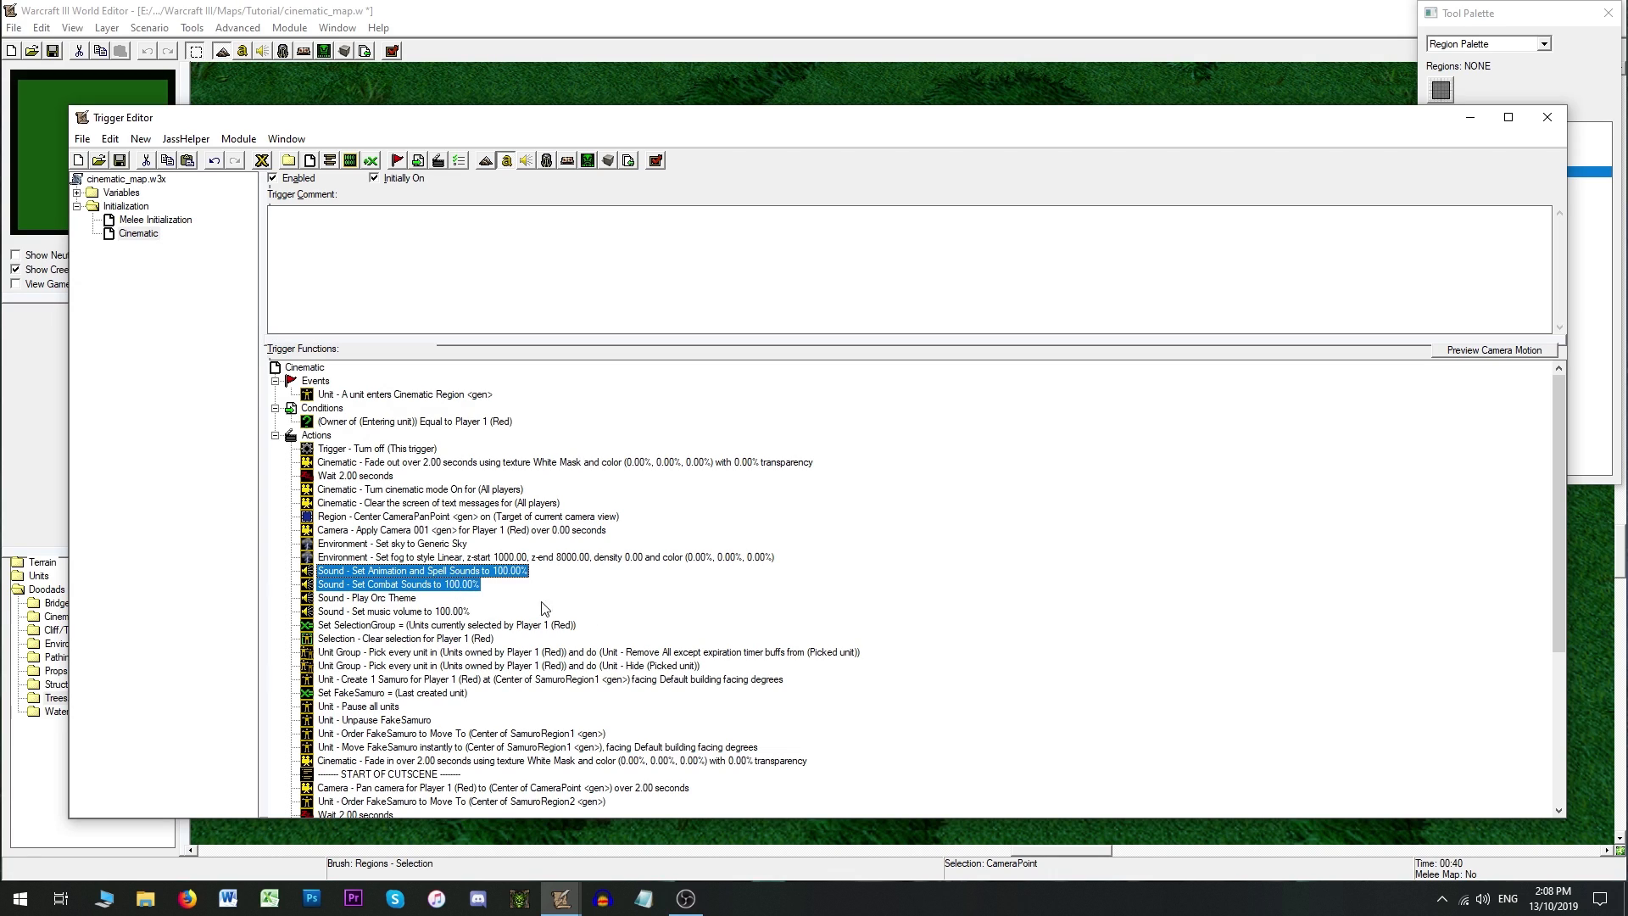
{"action": "scroll", "coordinate": [638, 629], "scroll_direction": "down", "scroll_amount": 5}
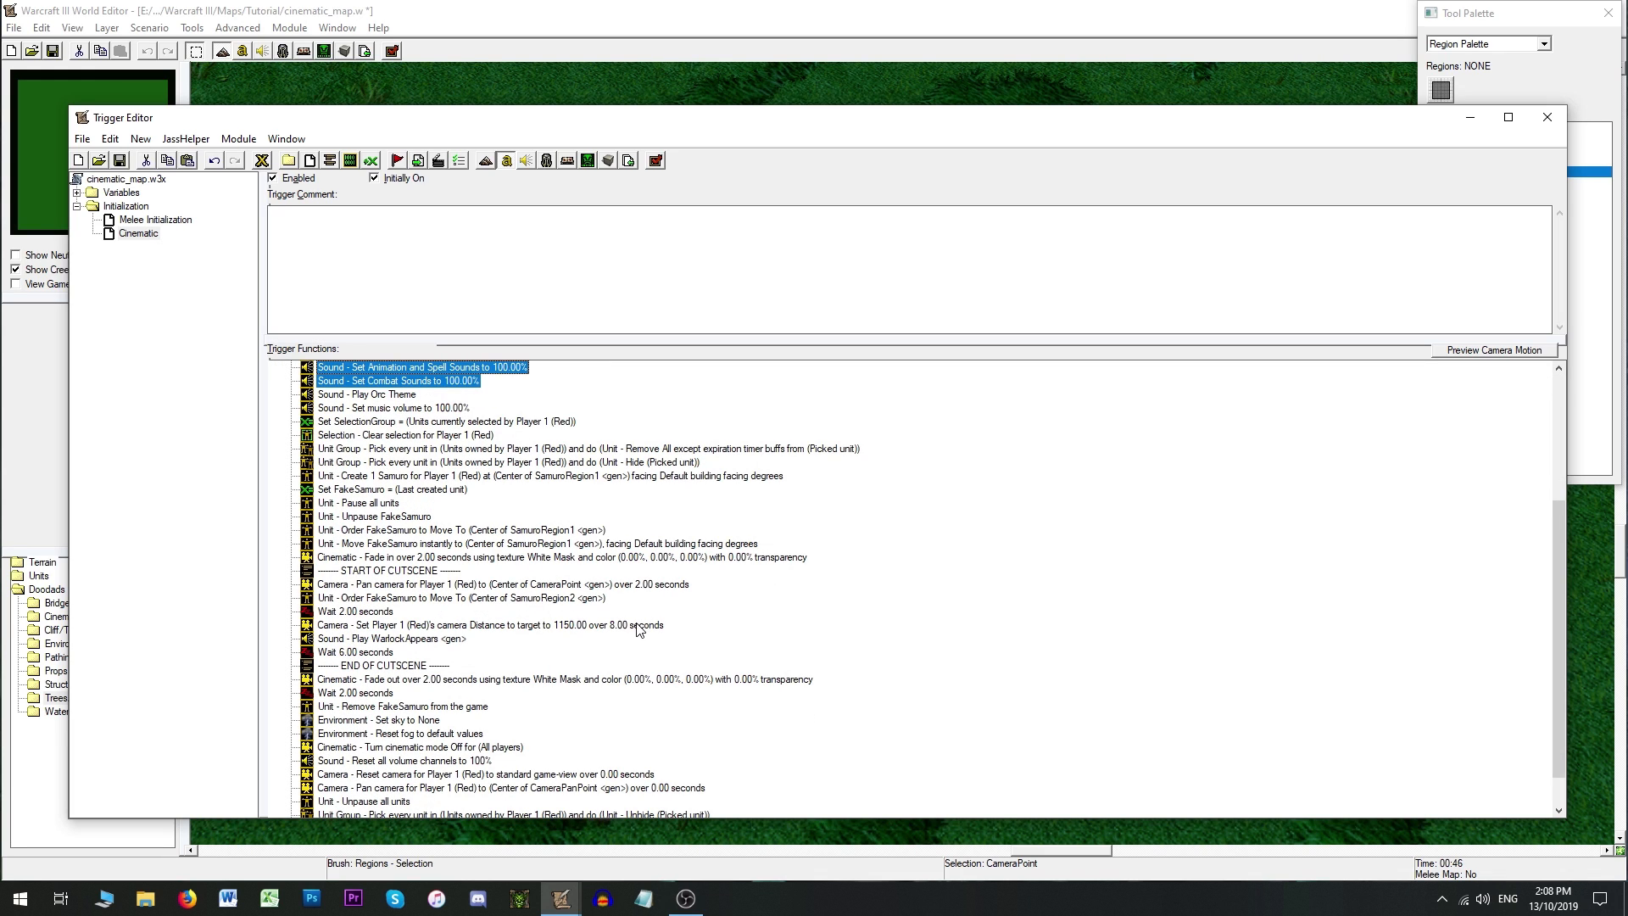
{"action": "scroll", "coordinate": [522, 611], "scroll_direction": "down", "scroll_amount": 1}
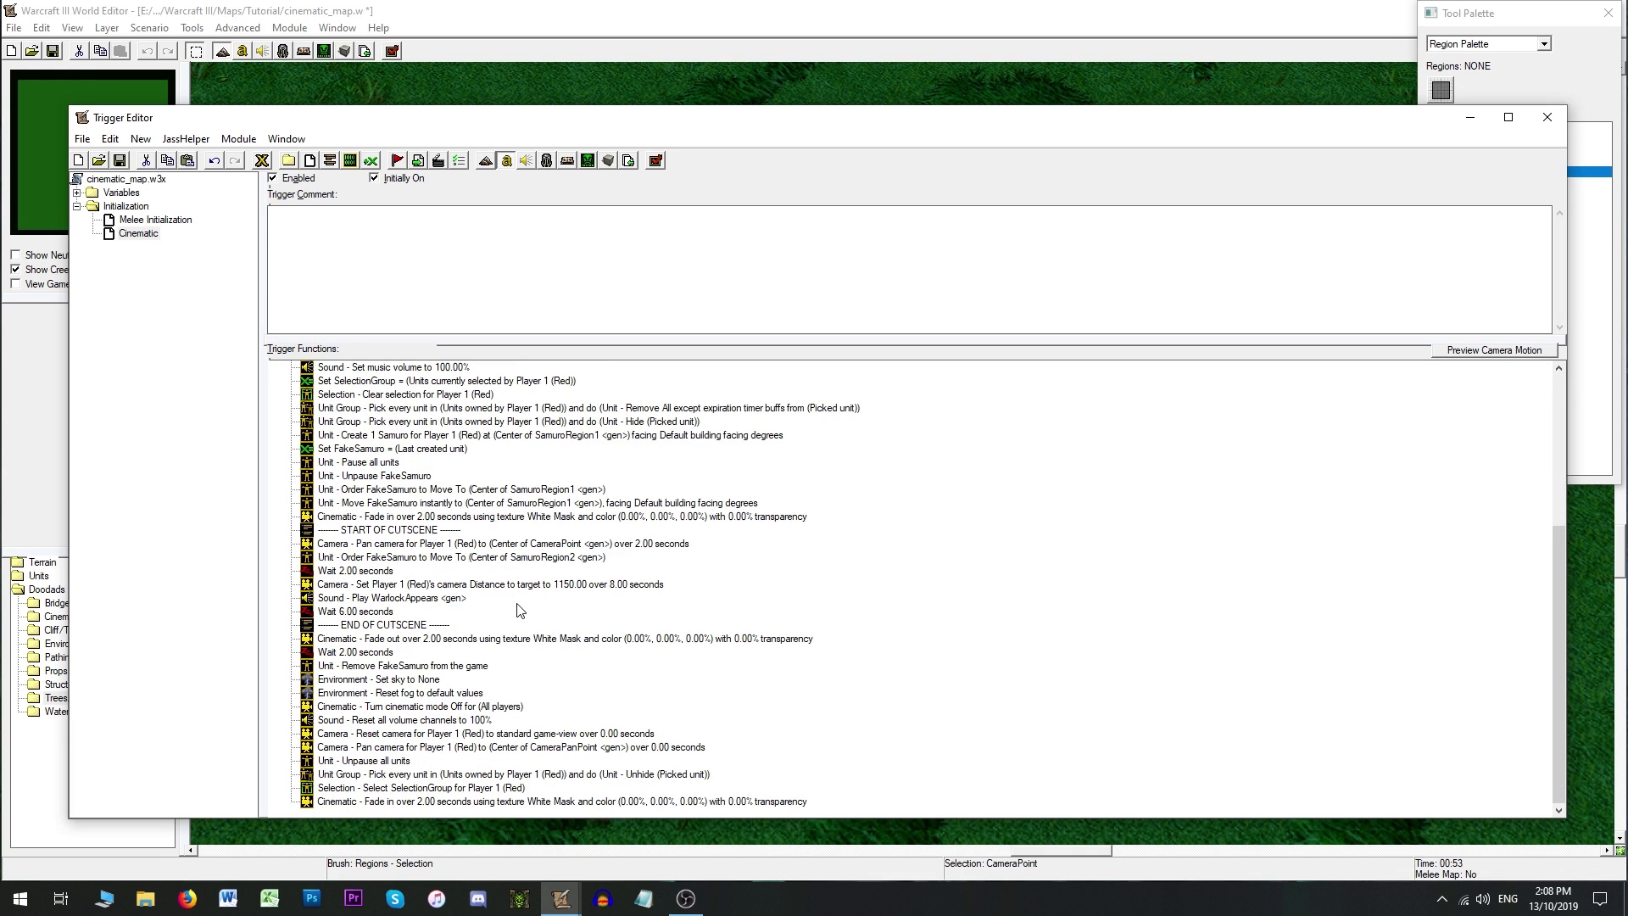
{"action": "left_click", "coordinate": [428, 720]}
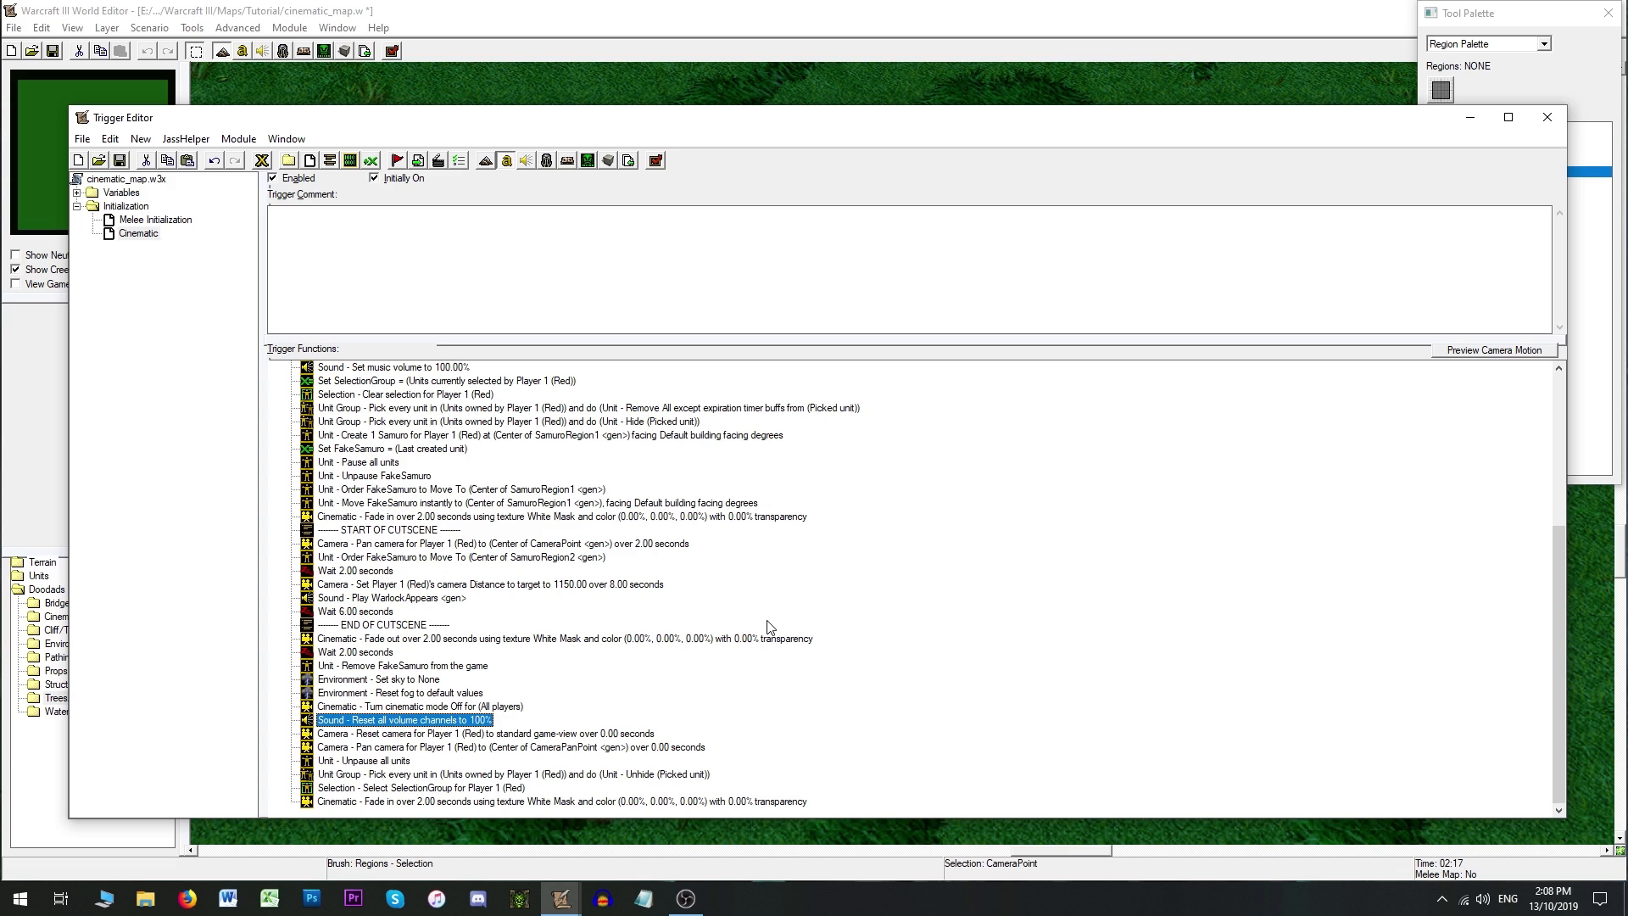
Step: Review the Play Orc Theme and music volume actions, and the Animation and Spell Sounds and Combat Sounds volume actions above them
{"action": "scroll", "coordinate": [769, 626], "scroll_direction": "up", "scroll_amount": 5}
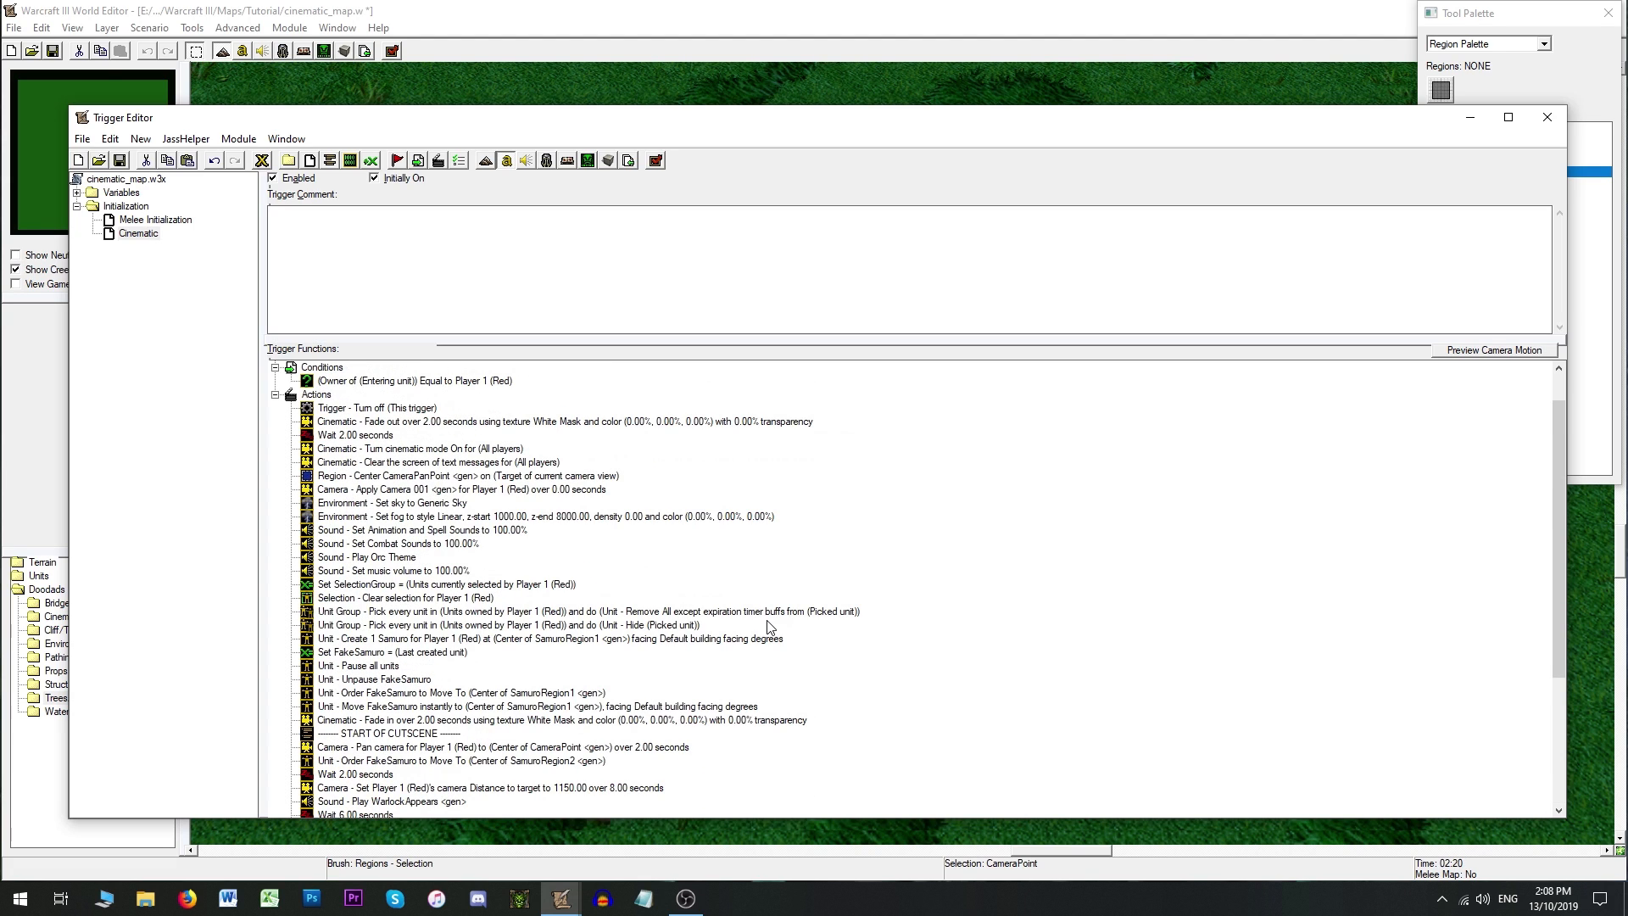
{"action": "left_click", "coordinate": [403, 558]}
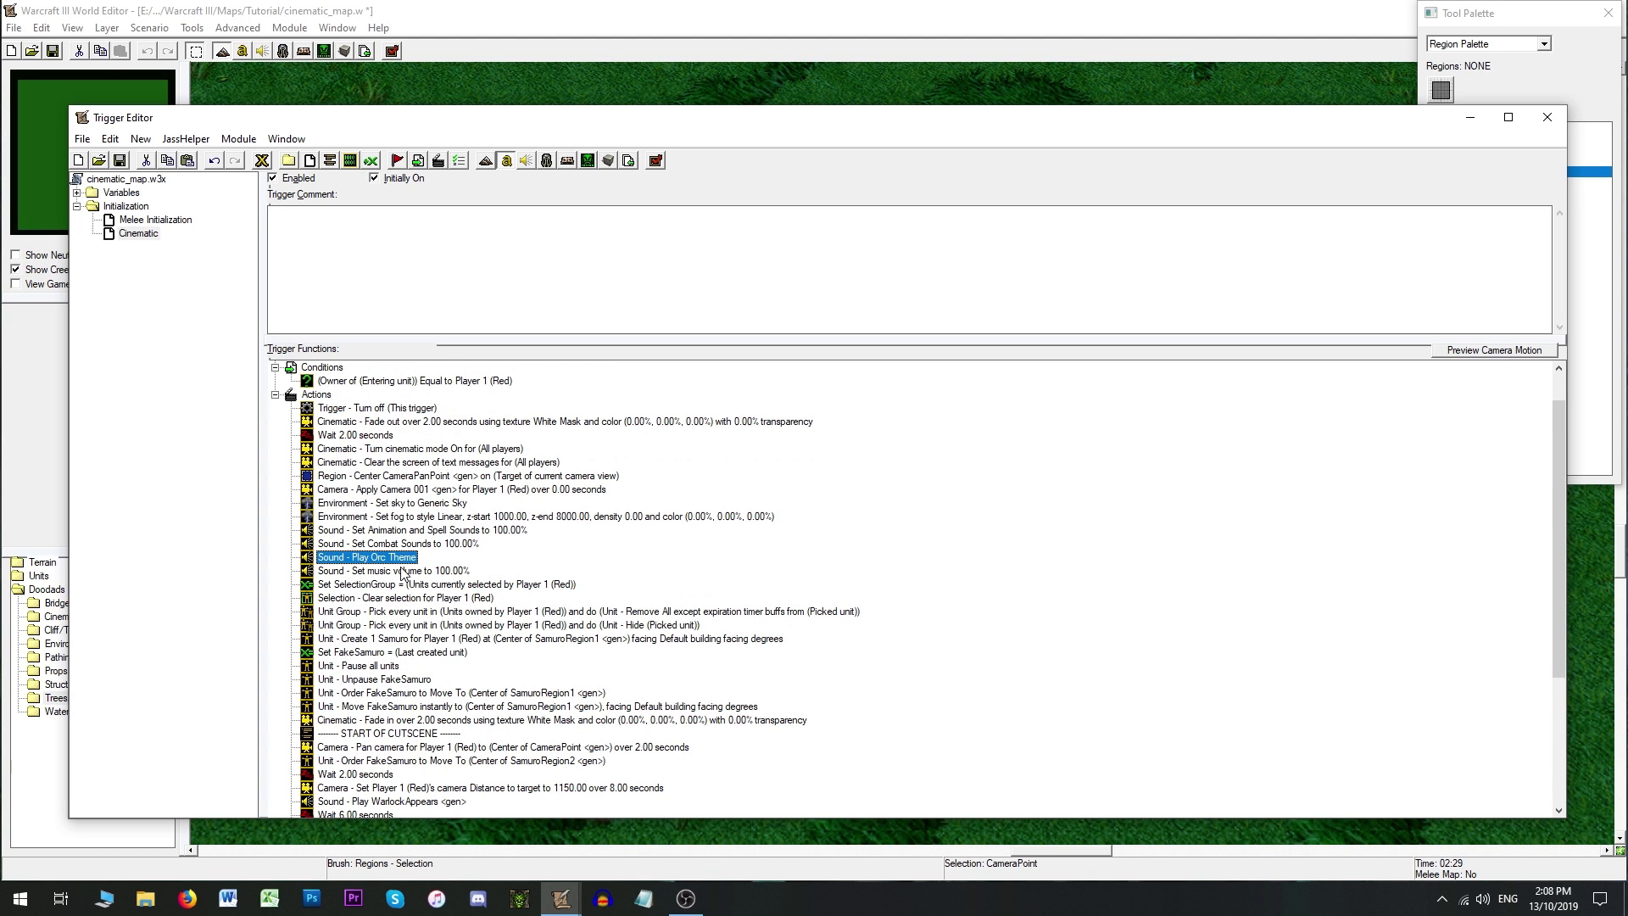
{"action": "left_click", "coordinate": [399, 570], "text": "shift"}
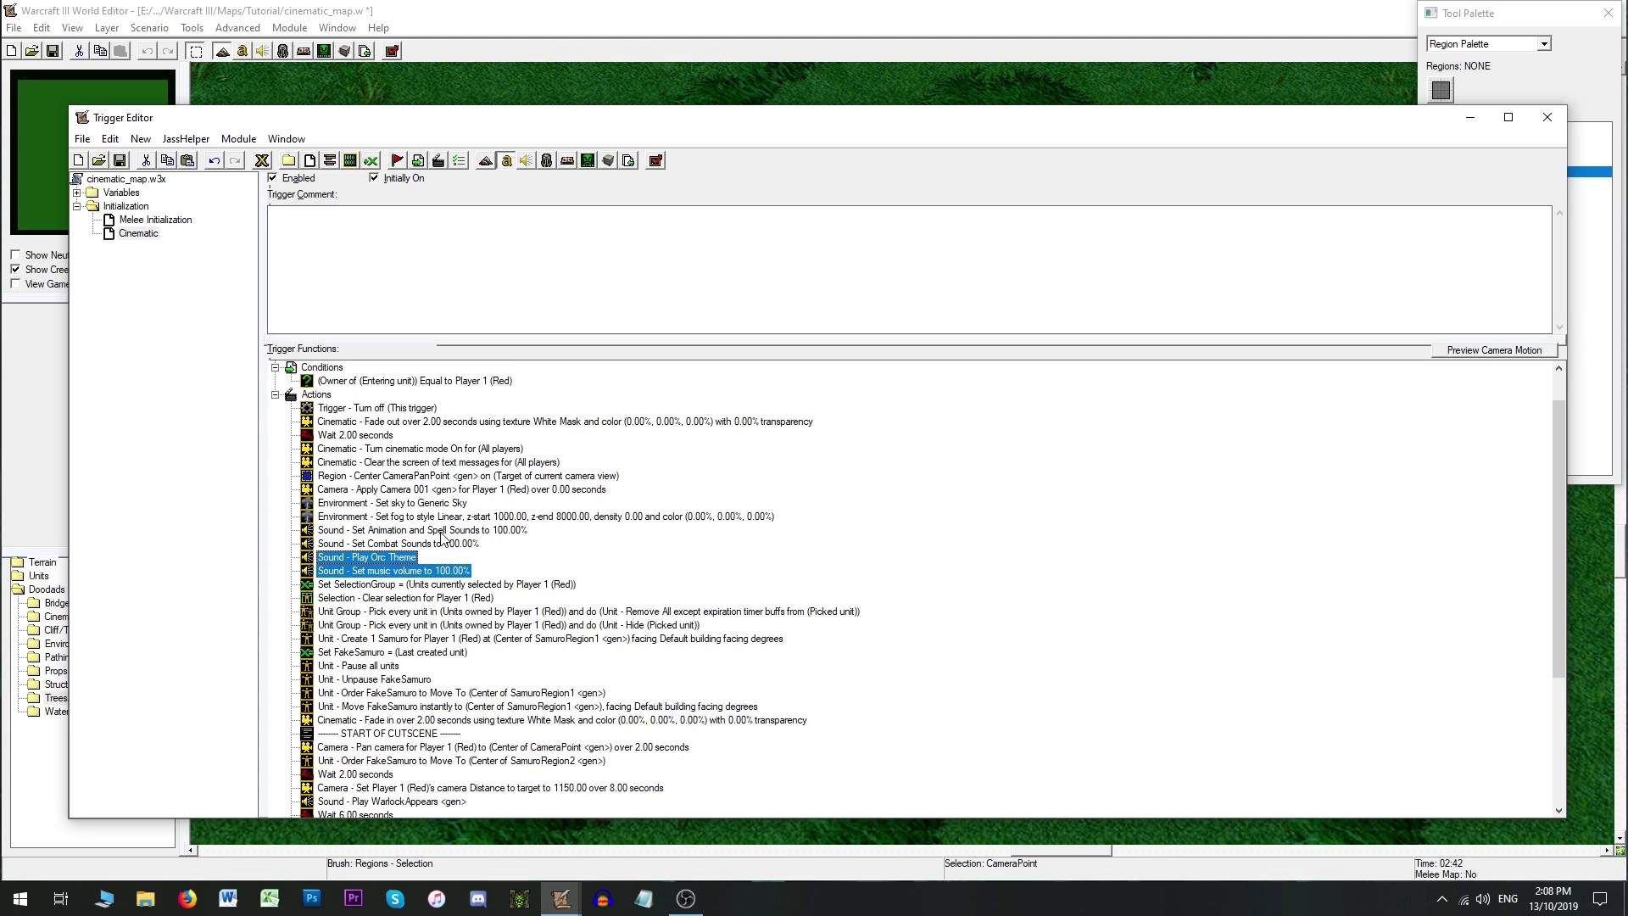
{"action": "left_click", "coordinate": [439, 532]}
{"action": "left_click", "coordinate": [438, 545], "text": "shift"}
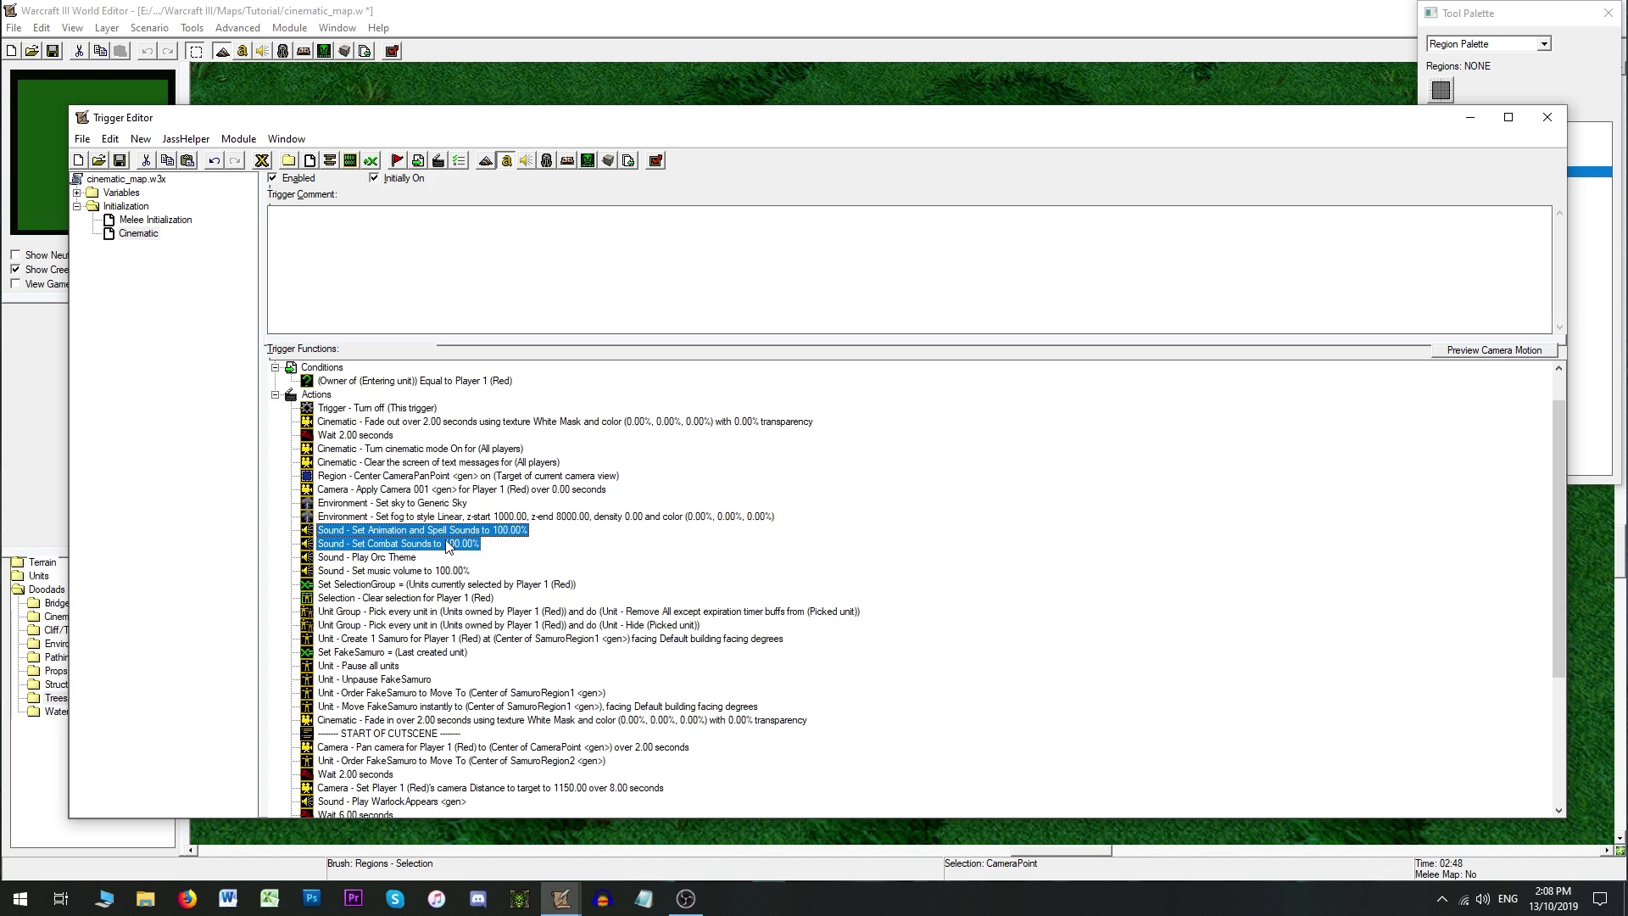
Step: Duplicate the Set Combat Sounds volume action directly below itself and change the copy's volume channel to Unit Movement Sounds
{"action": "left_click", "coordinate": [451, 542]}
{"action": "key", "text": "ctrl+c"}
{"action": "key", "text": "ctrl+v"}
{"action": "key", "text": "Return"}
{"action": "left_click", "coordinate": [734, 422]}
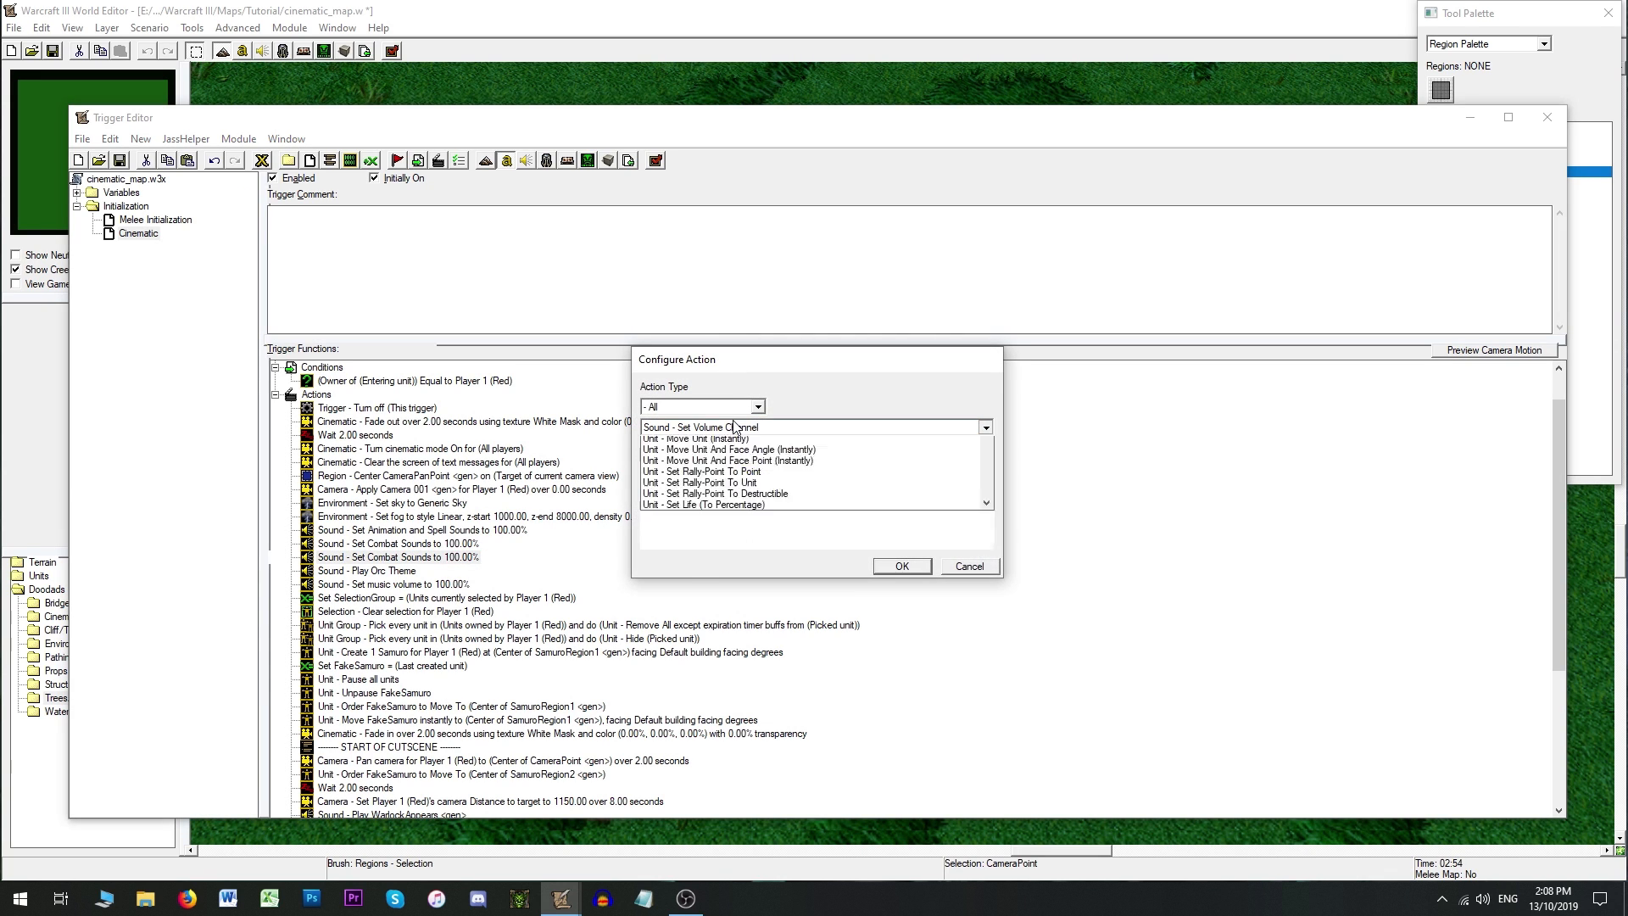
{"action": "left_click", "coordinate": [733, 422]}
{"action": "left_click", "coordinate": [697, 471]}
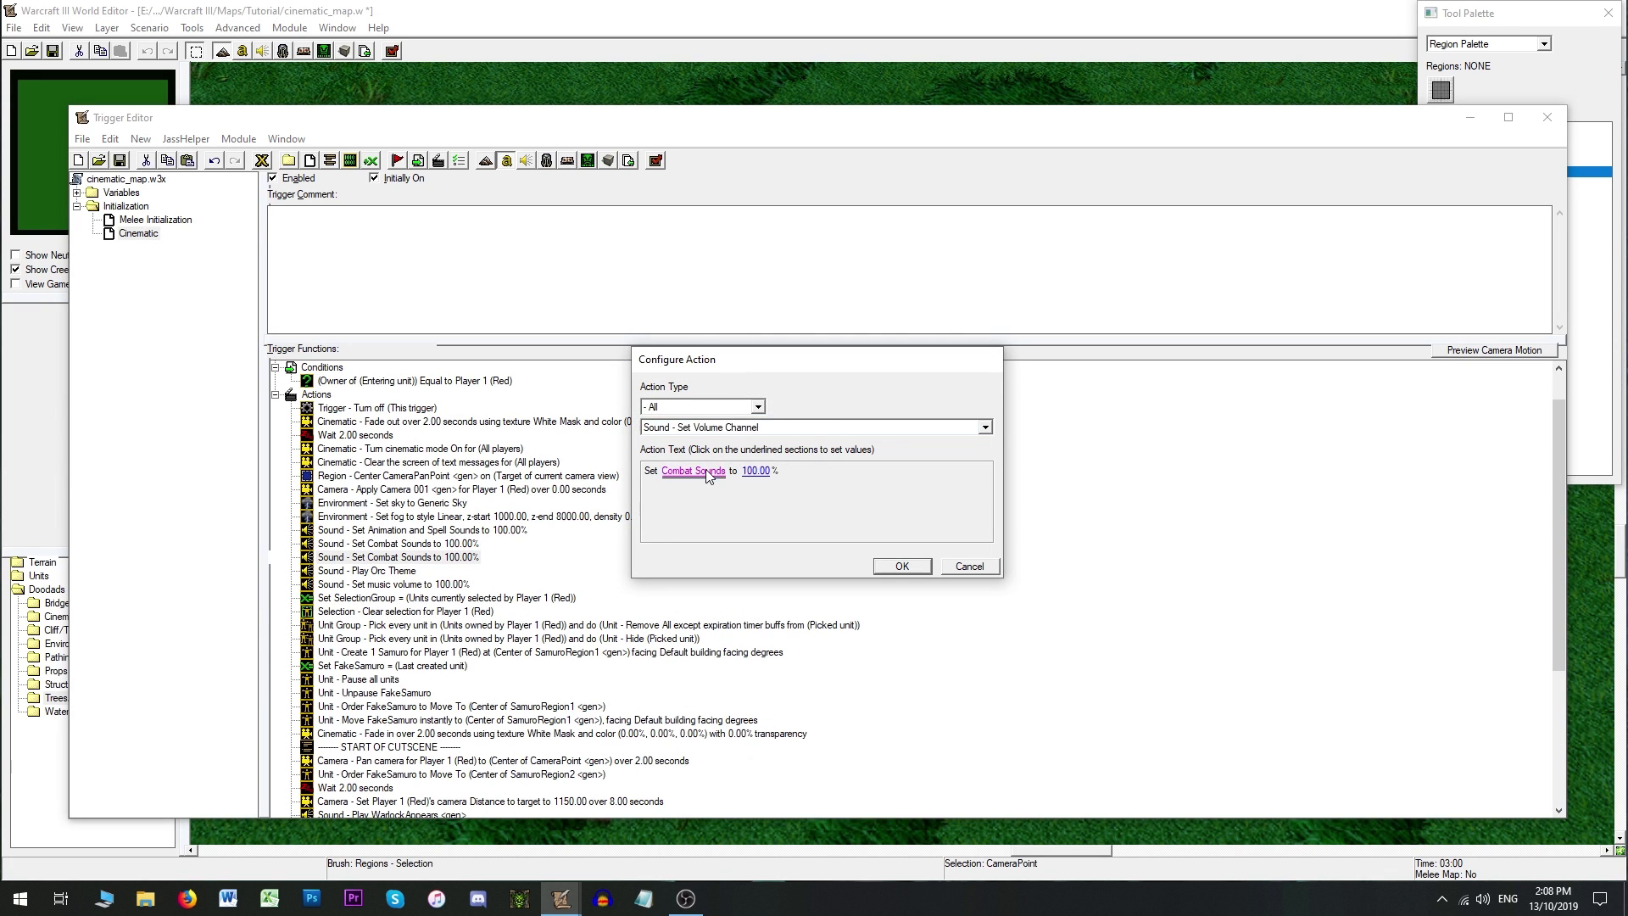
{"action": "left_click", "coordinate": [798, 416]}
{"action": "left_click", "coordinate": [816, 490]}
{"action": "key", "text": "Return"}
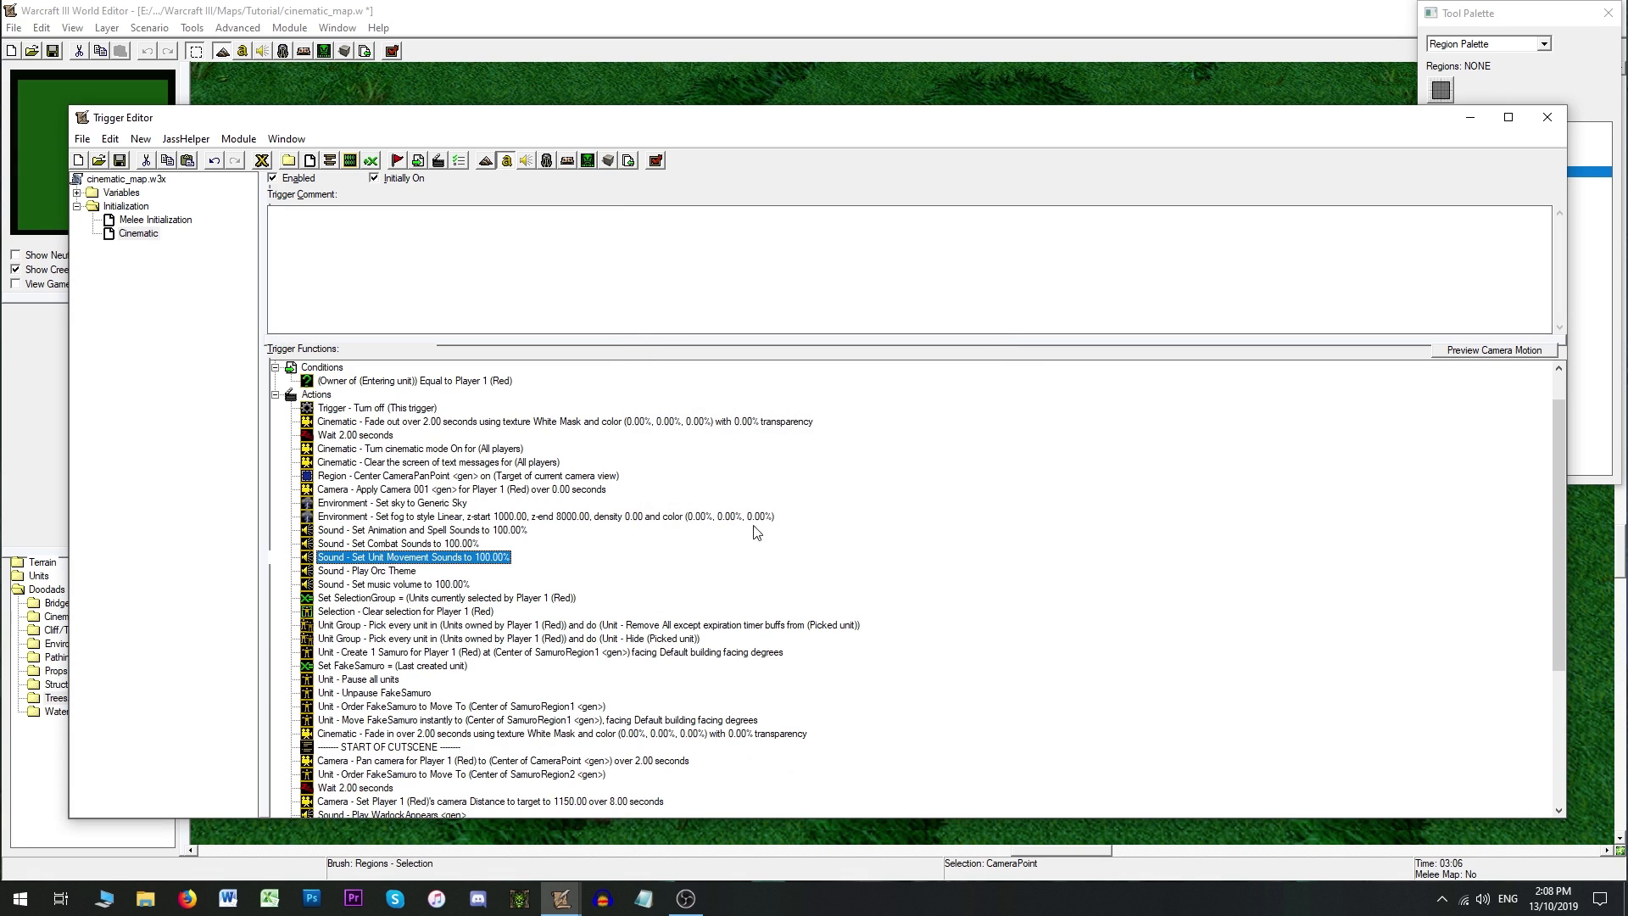
Step: Save the map and test the cinematic in the game by sending Samuro south onto the stone area, ending with leaving the game
{"action": "key", "text": "ctrl+s"}
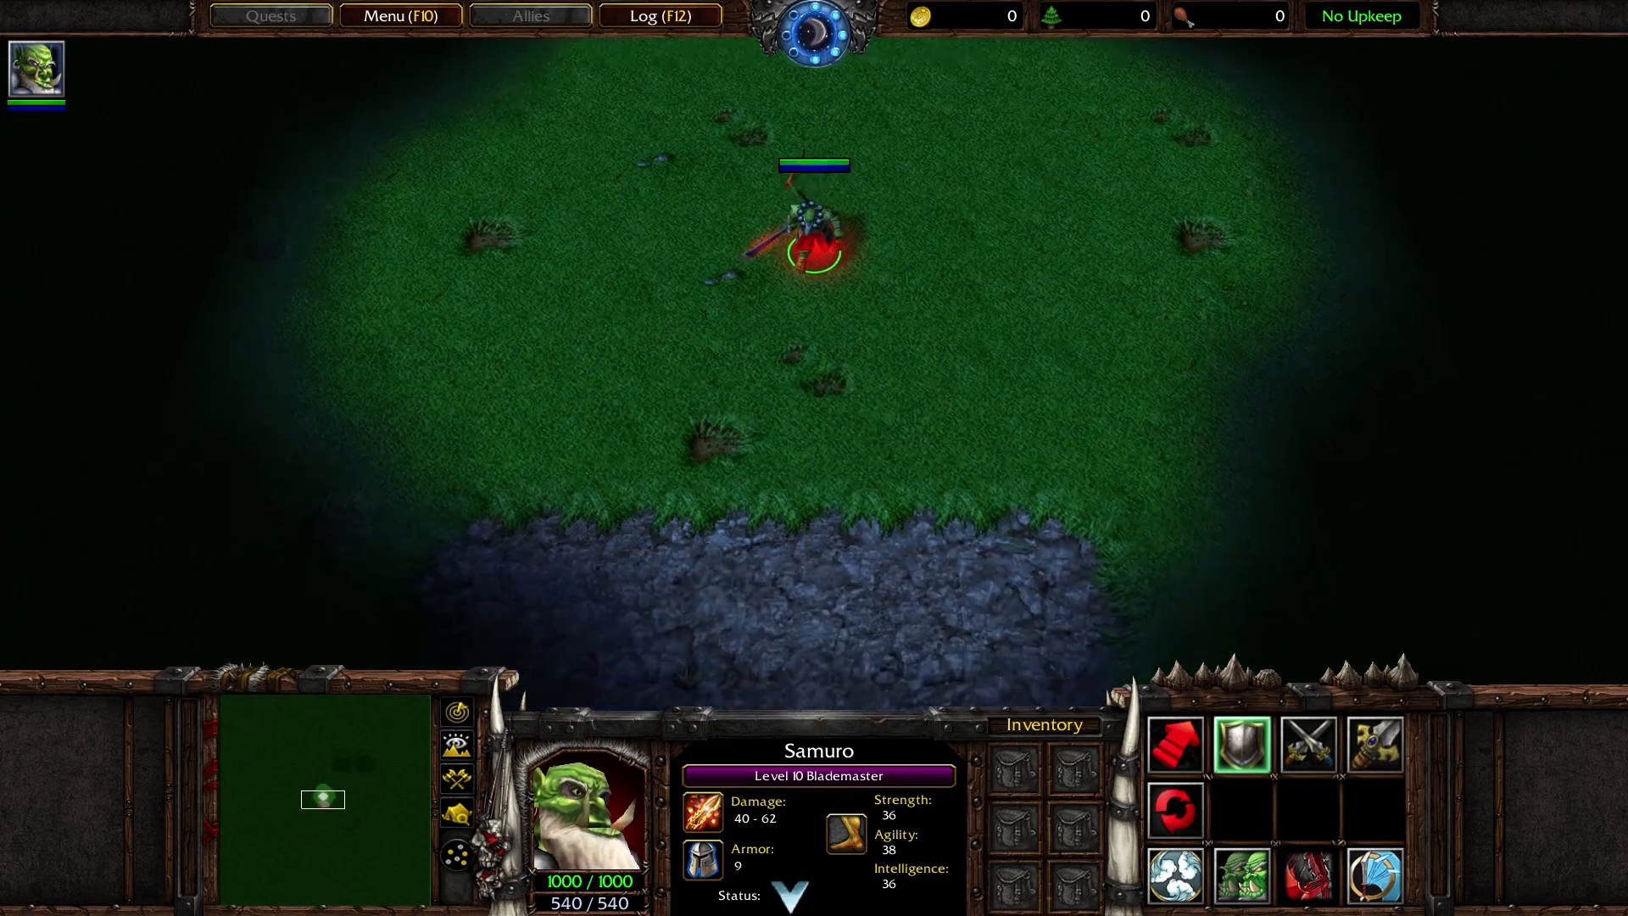
{"action": "right_click", "coordinate": [812, 608]}
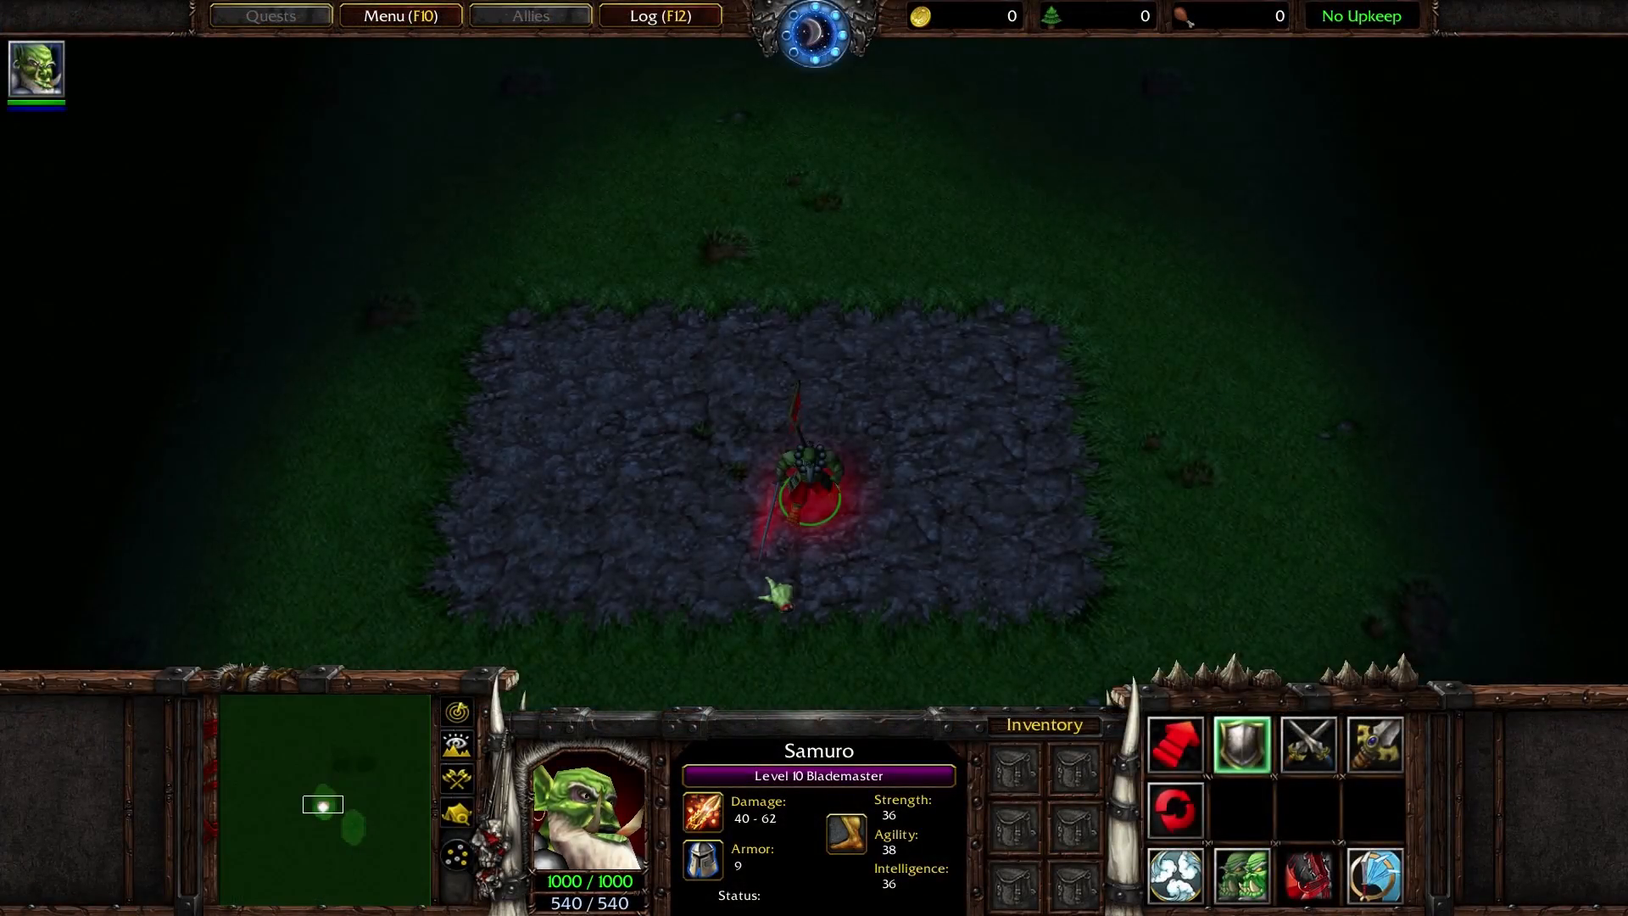
{"action": "left_click", "coordinate": [400, 15]}
{"action": "left_click", "coordinate": [812, 483]}
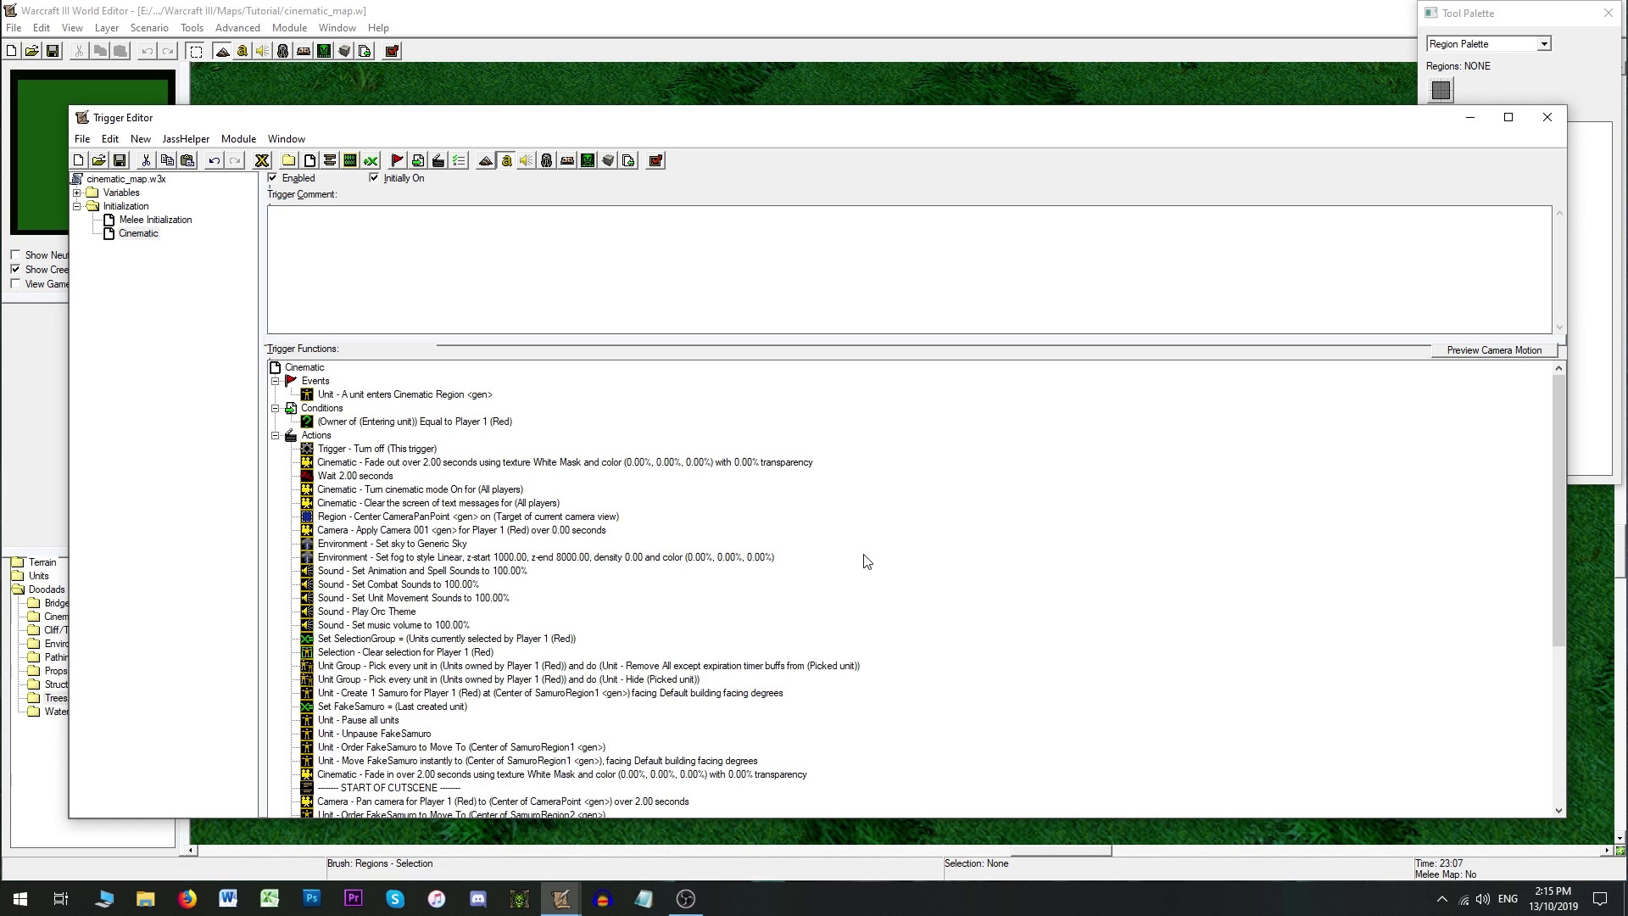
Step: Look at the settings of the Sound - Play WarlockAppears action in the cutscene section and leave them as they are
{"action": "scroll", "coordinate": [551, 542], "scroll_direction": "down", "scroll_amount": 6}
{"action": "left_click", "coordinate": [327, 599]}
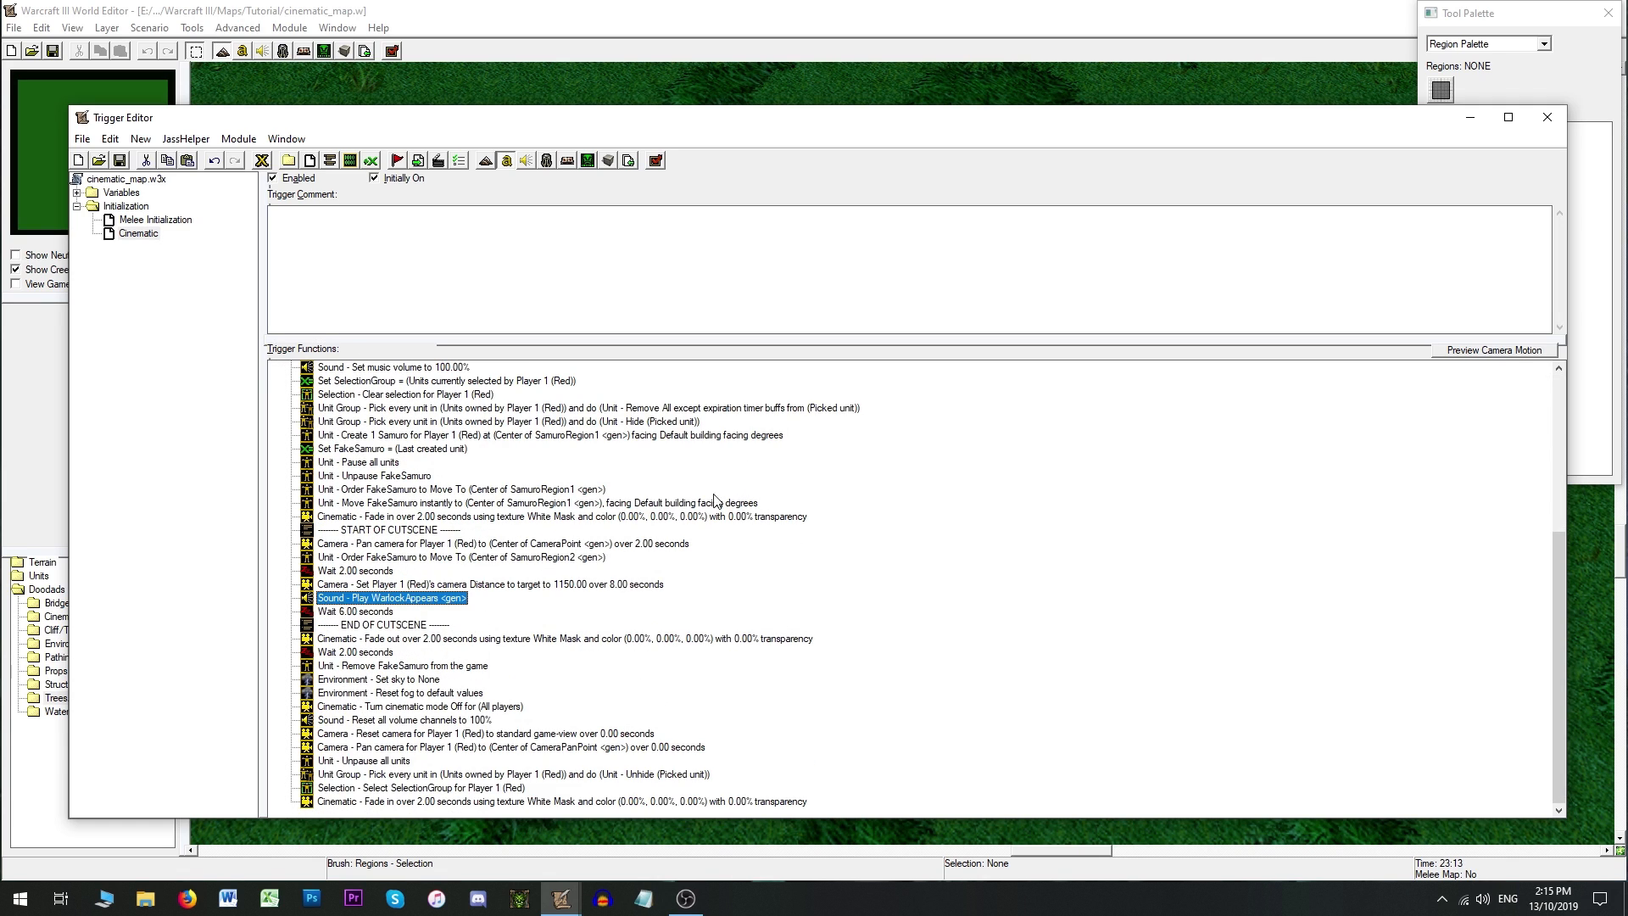
{"action": "double_click", "coordinate": [422, 599]}
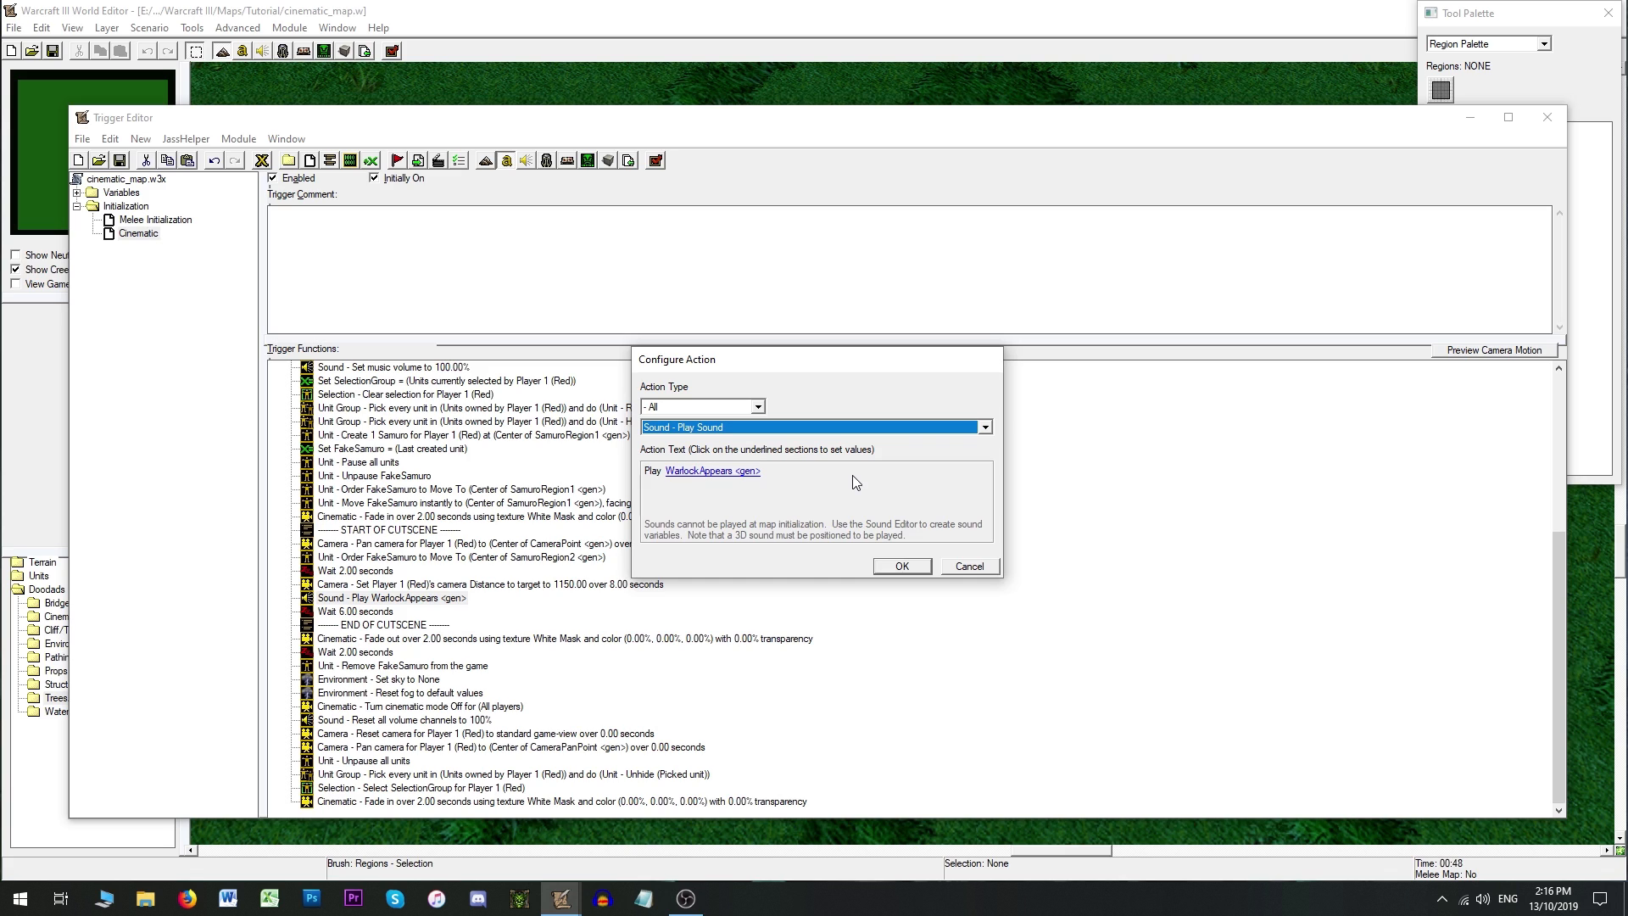
{"action": "left_click", "coordinate": [964, 568]}
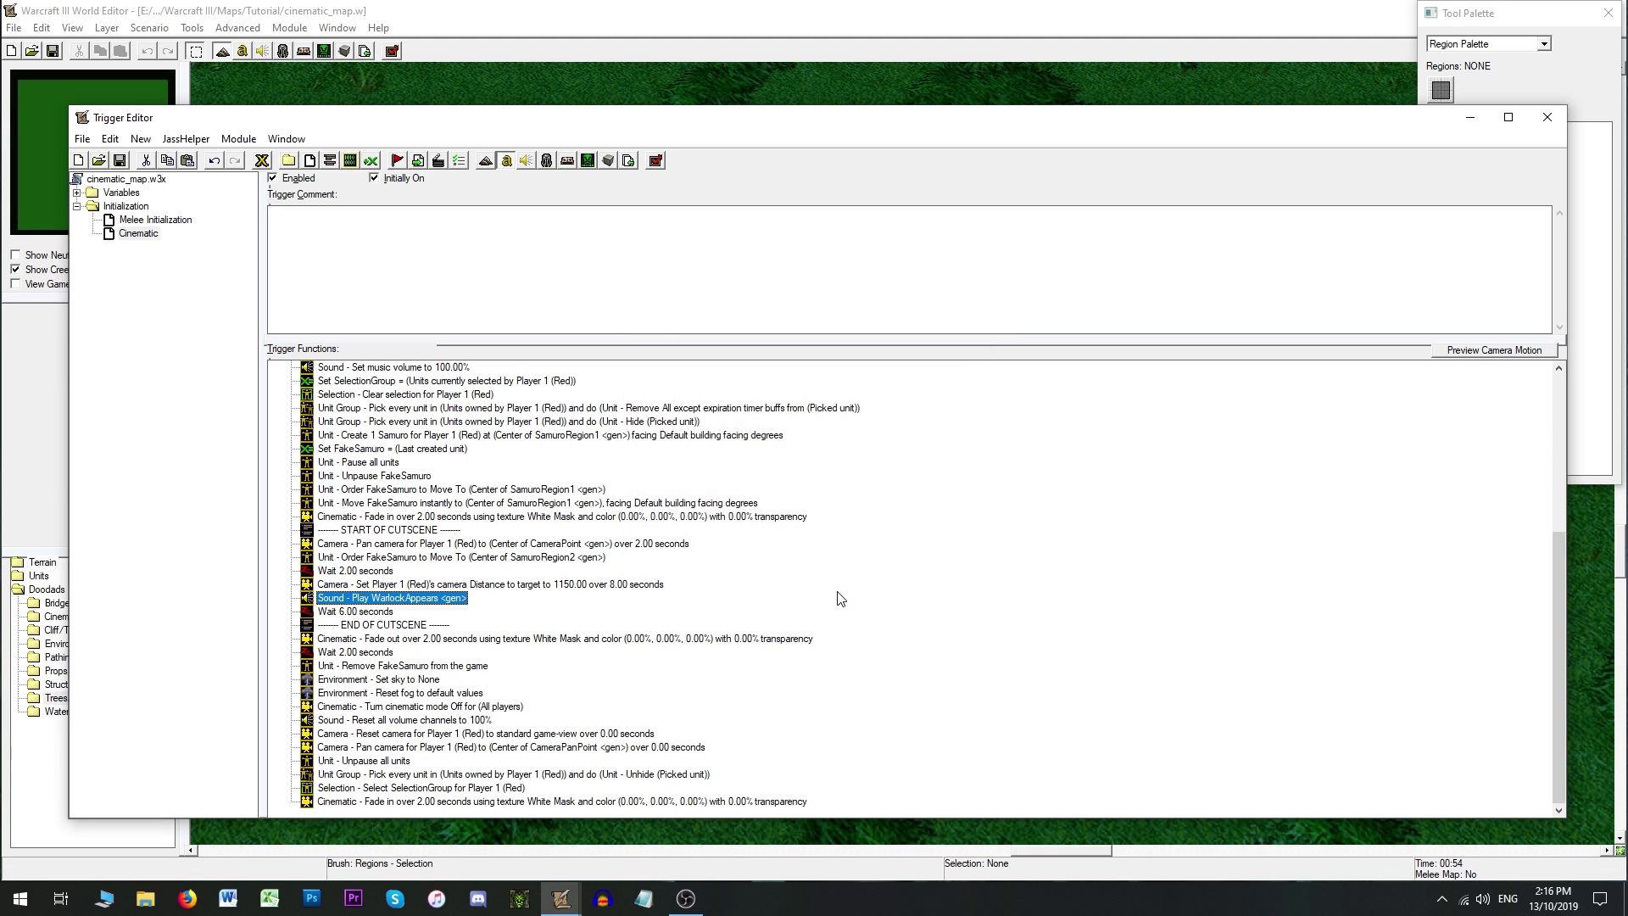
{"action": "scroll", "coordinate": [839, 598], "scroll_direction": "up", "scroll_amount": 6}
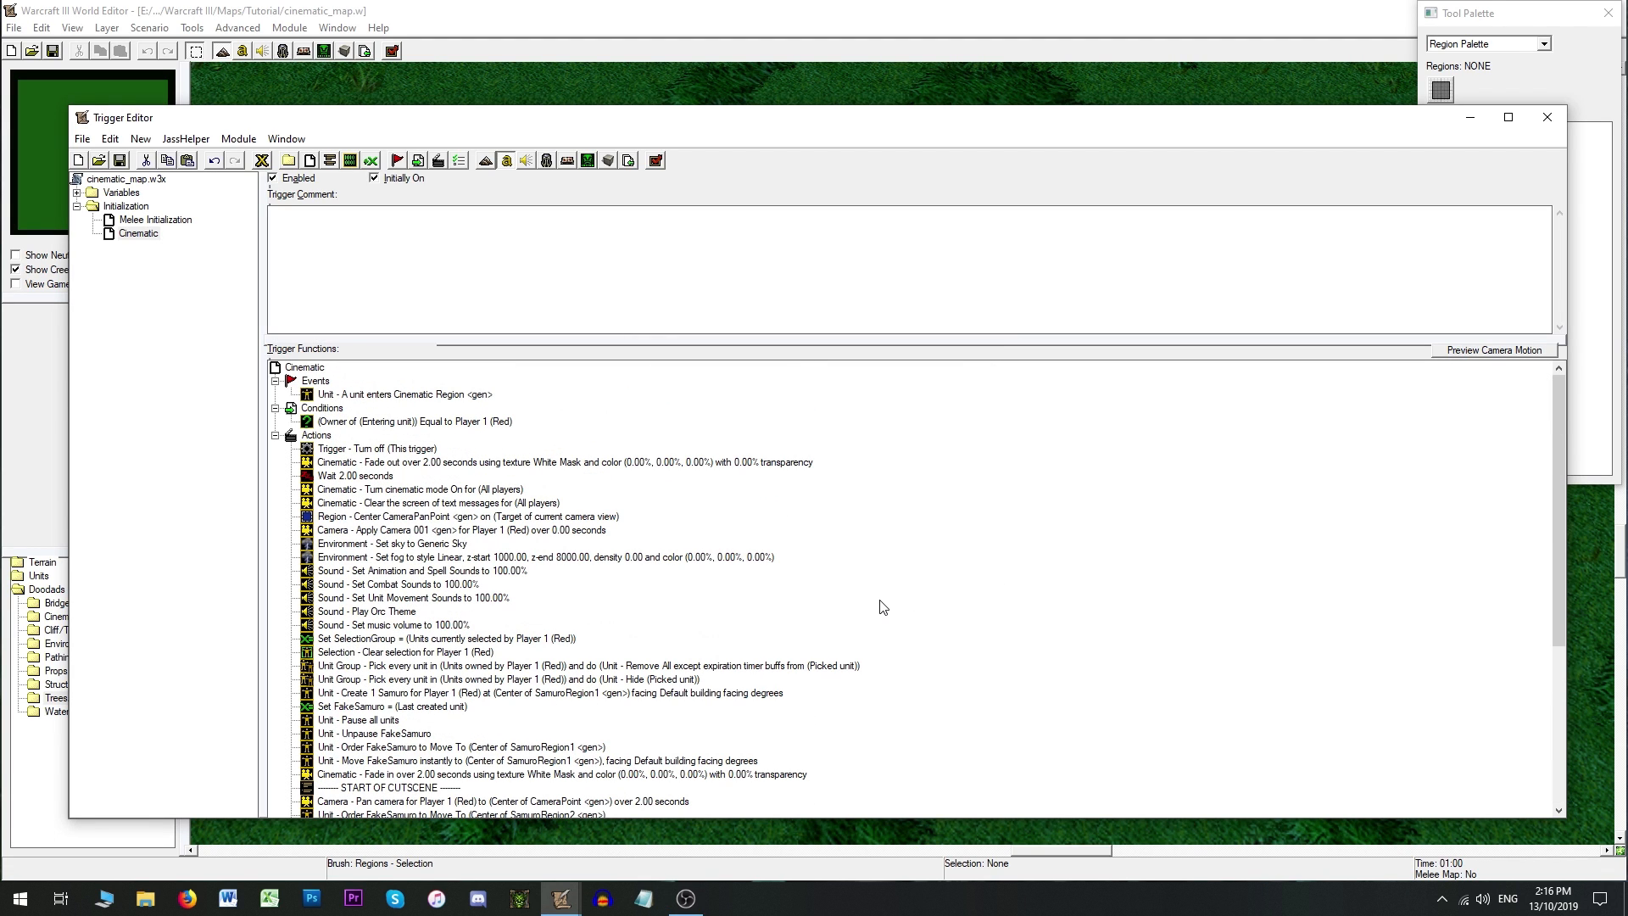